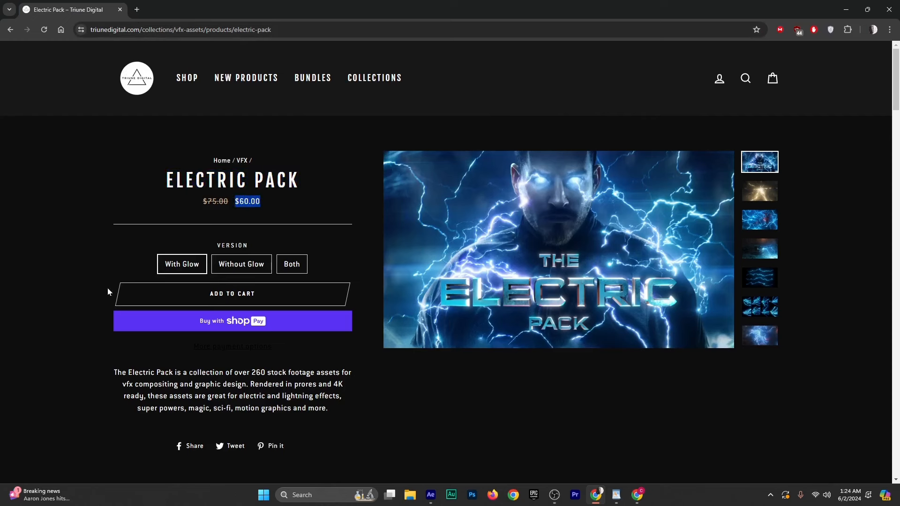
Compare the Electric Pack's With Glow, Without Glow and Both versions and their prices
{"action": "left_click", "coordinate": [246, 268]}
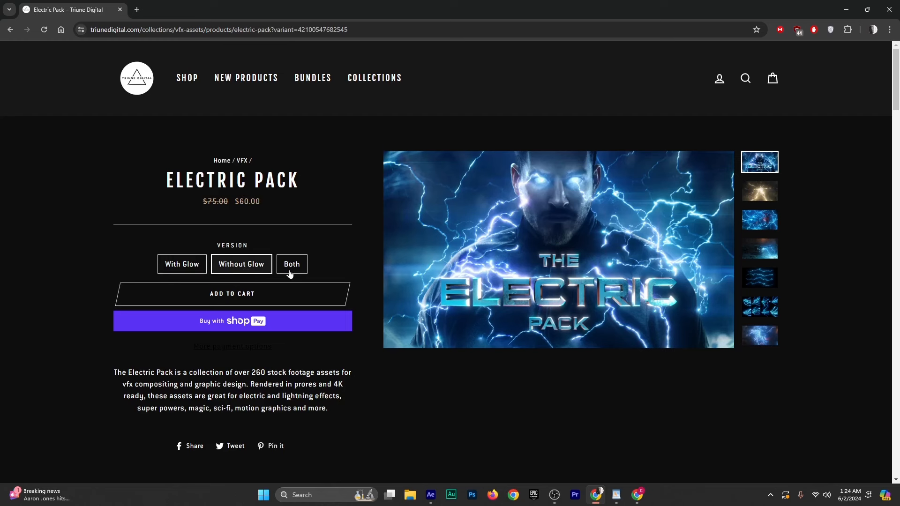
{"action": "left_click", "coordinate": [290, 271]}
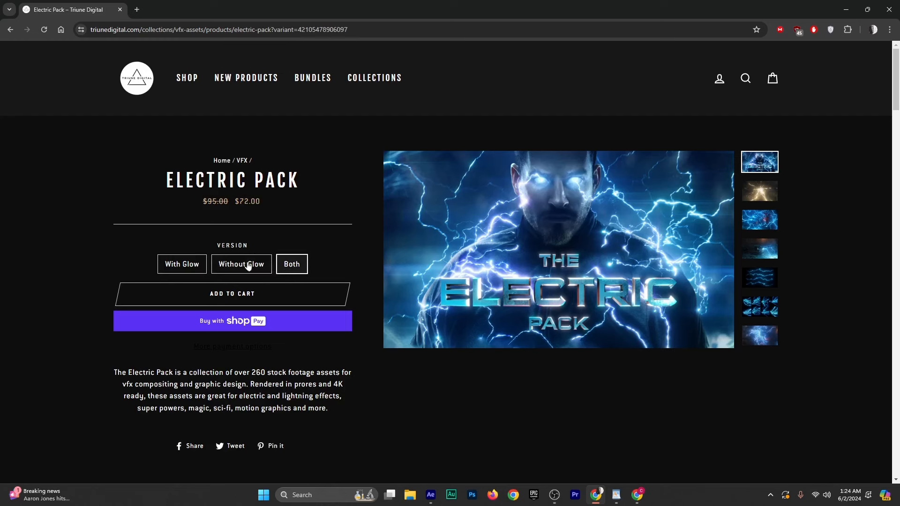
{"action": "left_click", "coordinate": [190, 272]}
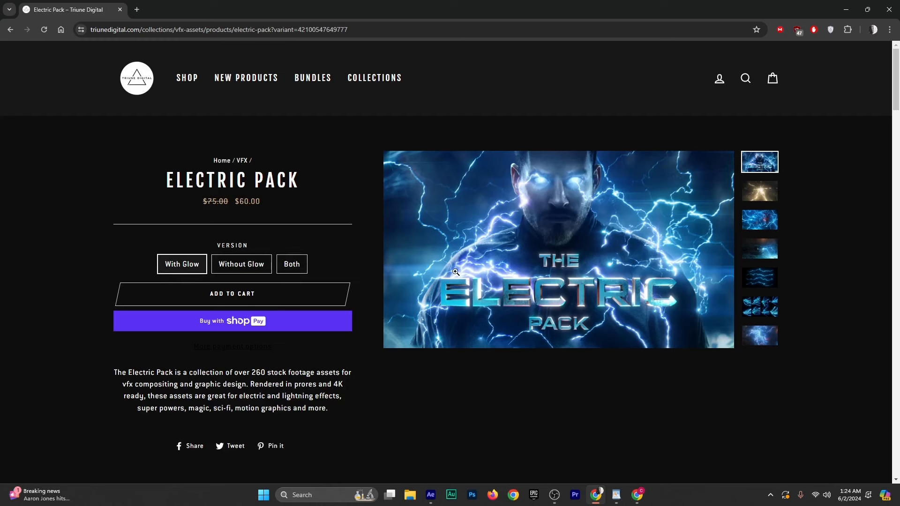
{"action": "left_click", "coordinate": [239, 266]}
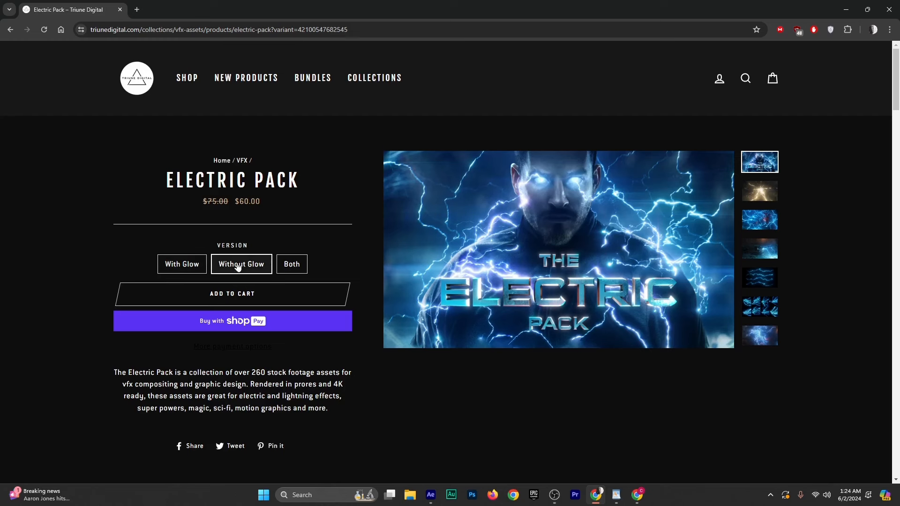
{"action": "left_click", "coordinate": [179, 261]}
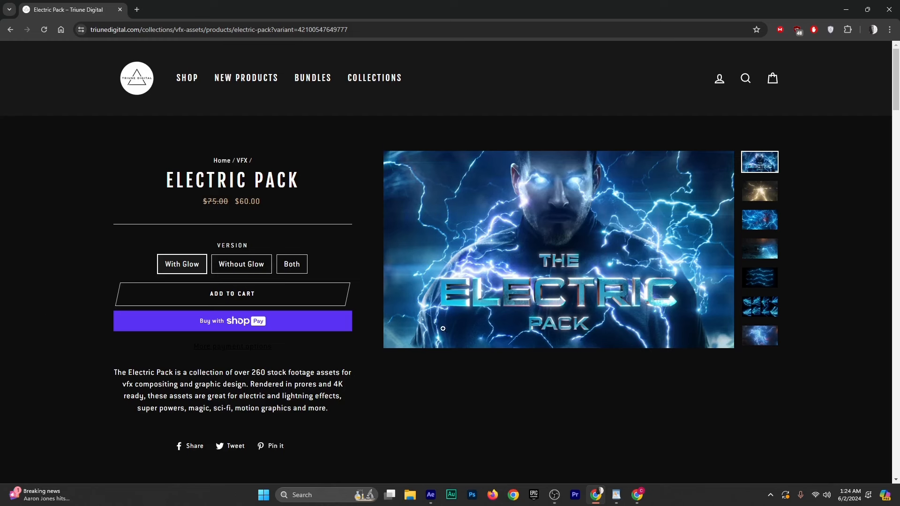
Examine the Electric Pack's preview image, sample clips and before-and-after comparisons on its product page
{"action": "left_click", "coordinate": [765, 220]}
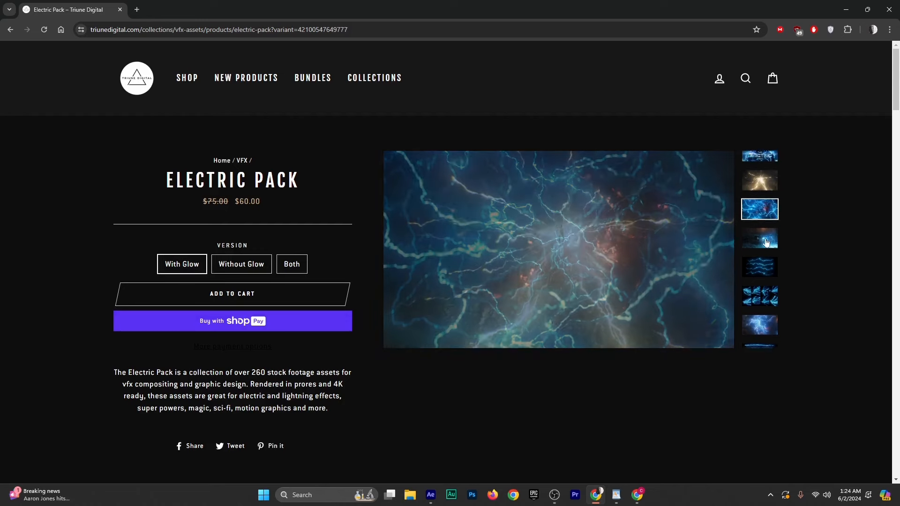
{"action": "scroll", "coordinate": [355, 218], "scroll_direction": "down", "scroll_amount": 15}
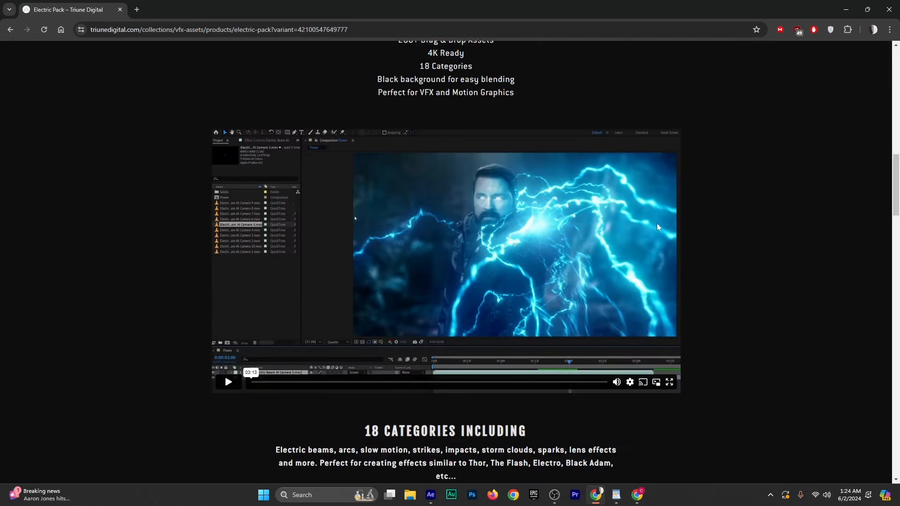
{"action": "scroll", "coordinate": [490, 247], "scroll_direction": "down", "scroll_amount": 8}
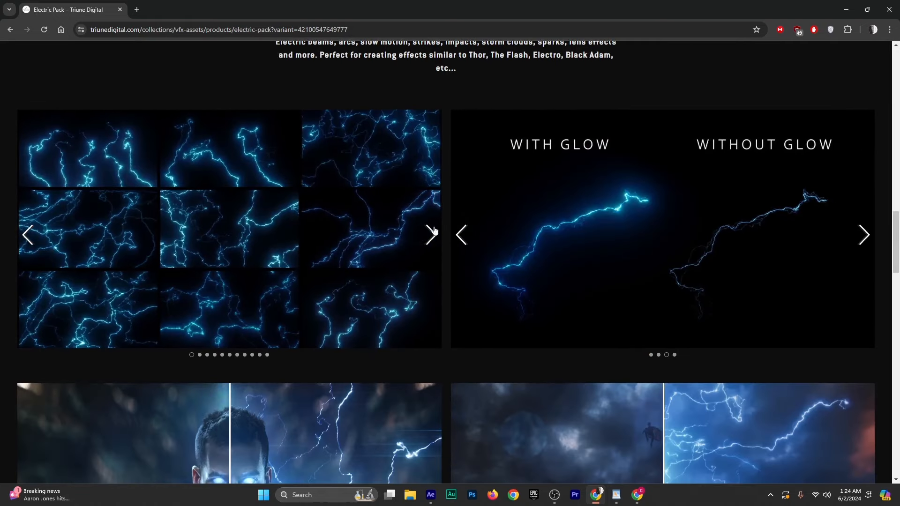
{"action": "scroll", "coordinate": [894, 234], "scroll_direction": "down", "scroll_amount": 5}
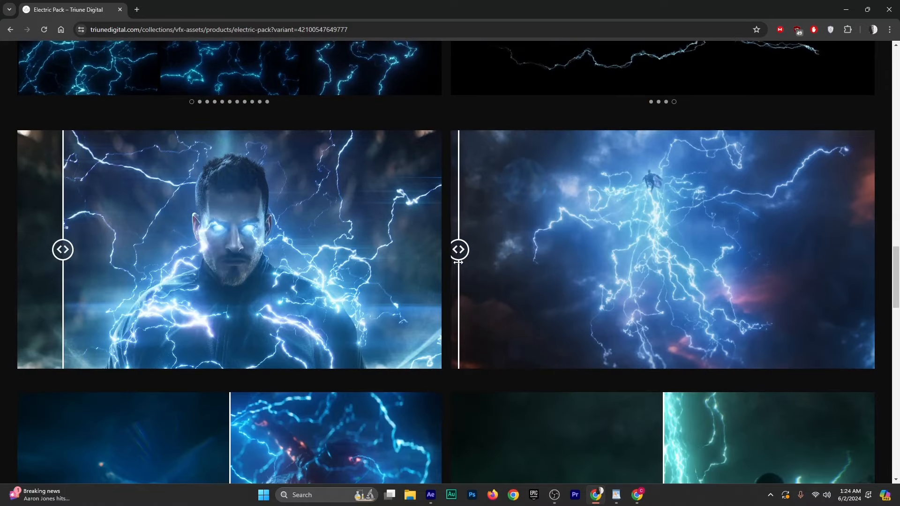
{"action": "scroll", "coordinate": [898, 271], "scroll_direction": "down", "scroll_amount": 3}
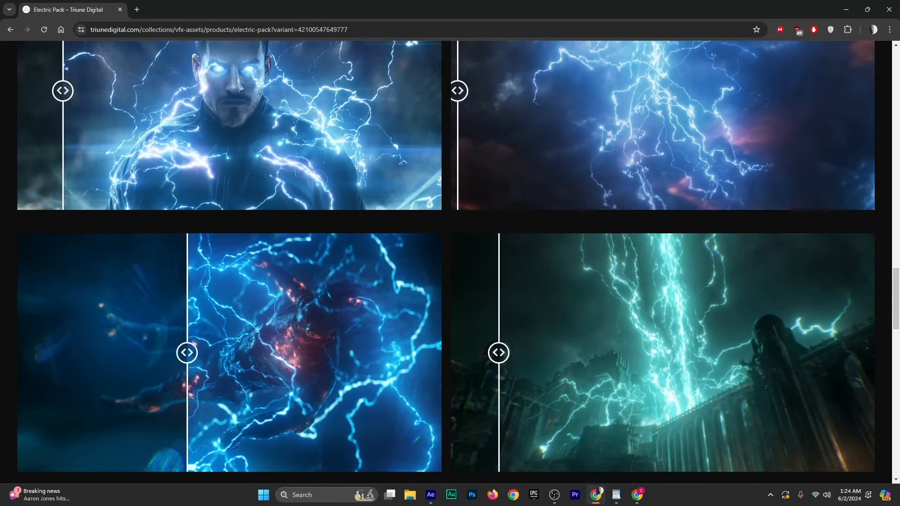
{"action": "scroll", "coordinate": [891, 301], "scroll_direction": "down", "scroll_amount": 6}
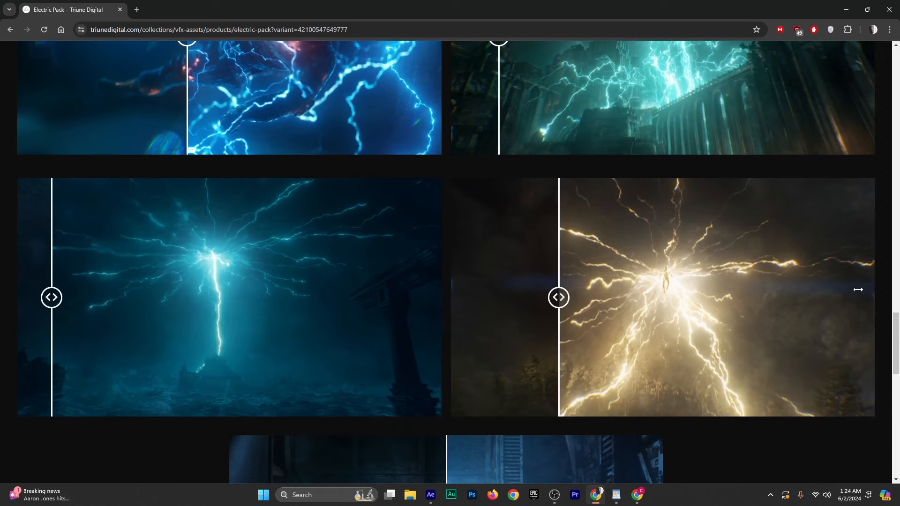
{"action": "scroll", "coordinate": [889, 334], "scroll_direction": "down", "scroll_amount": 10}
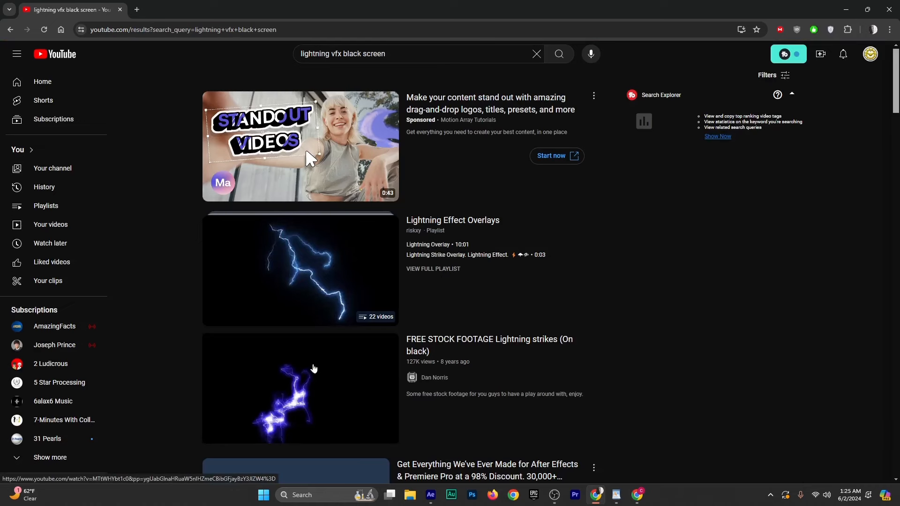
Look through the YouTube results for "lightning vfx black screen" for free lightning footage
{"action": "scroll", "coordinate": [353, 312], "scroll_direction": "down", "scroll_amount": 2}
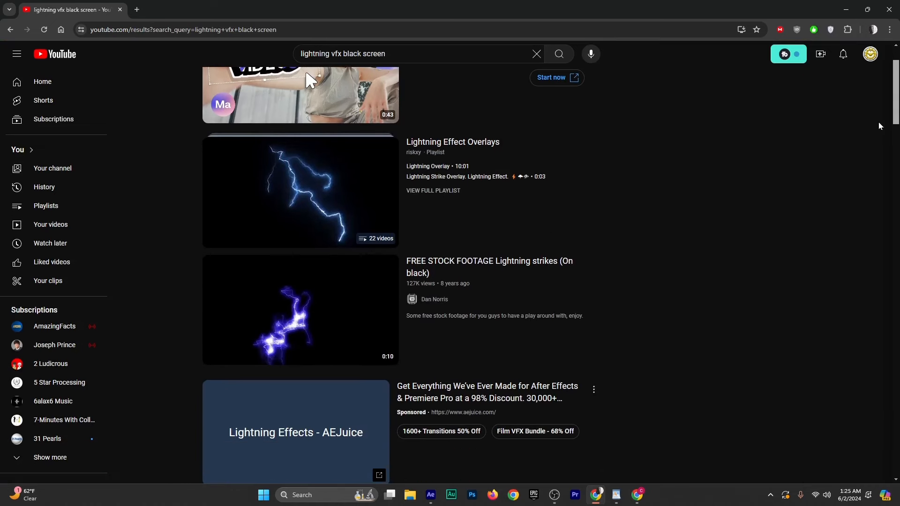
{"action": "scroll", "coordinate": [360, 193], "scroll_direction": "down", "scroll_amount": 8}
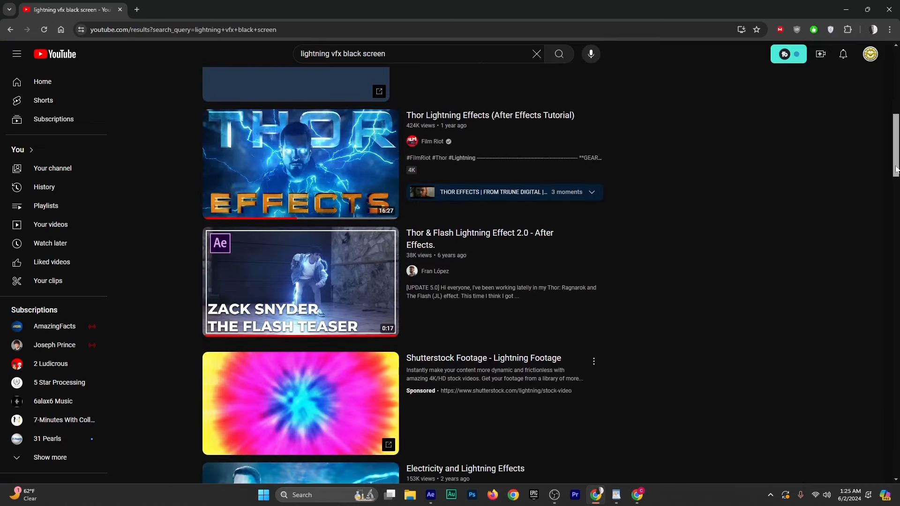
{"action": "scroll", "coordinate": [360, 193], "scroll_direction": "down", "scroll_amount": 12}
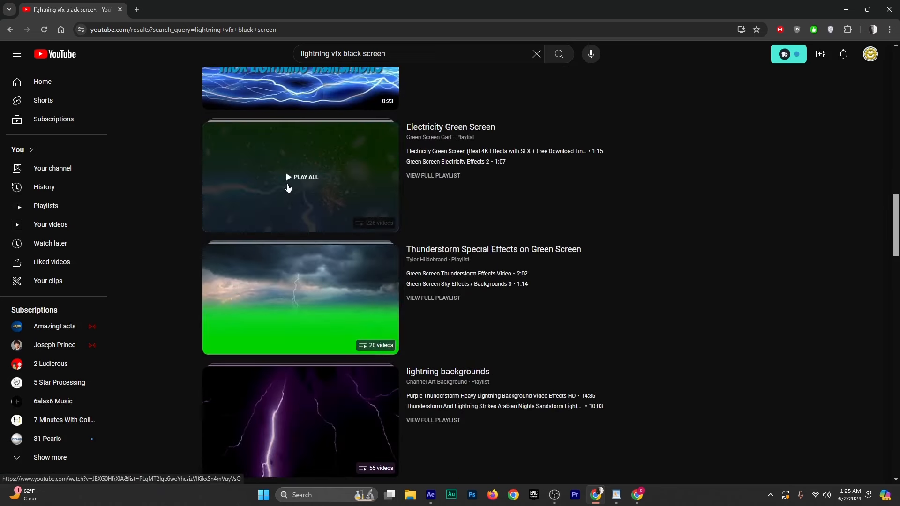
{"action": "scroll", "coordinate": [356, 154], "scroll_direction": "down", "scroll_amount": 12}
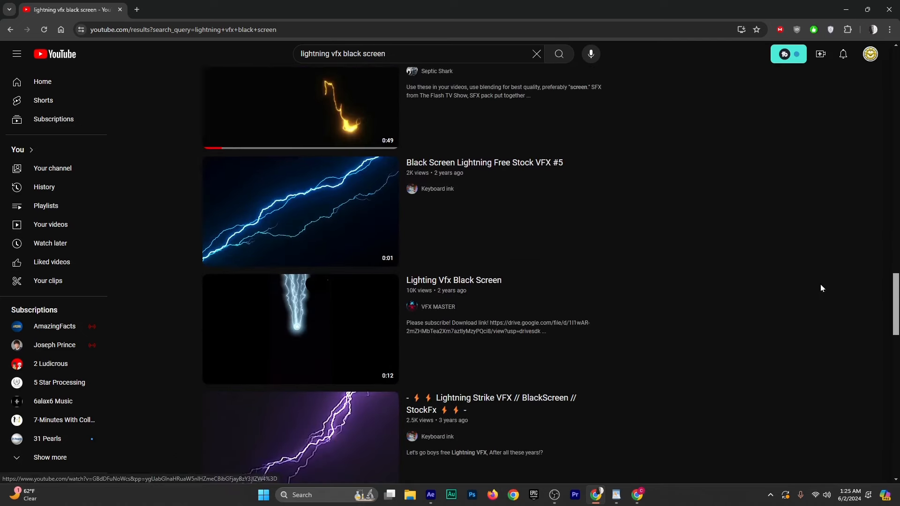
{"action": "left_click_drag", "start_coordinate": [897, 323], "coordinate": [898, 349]}
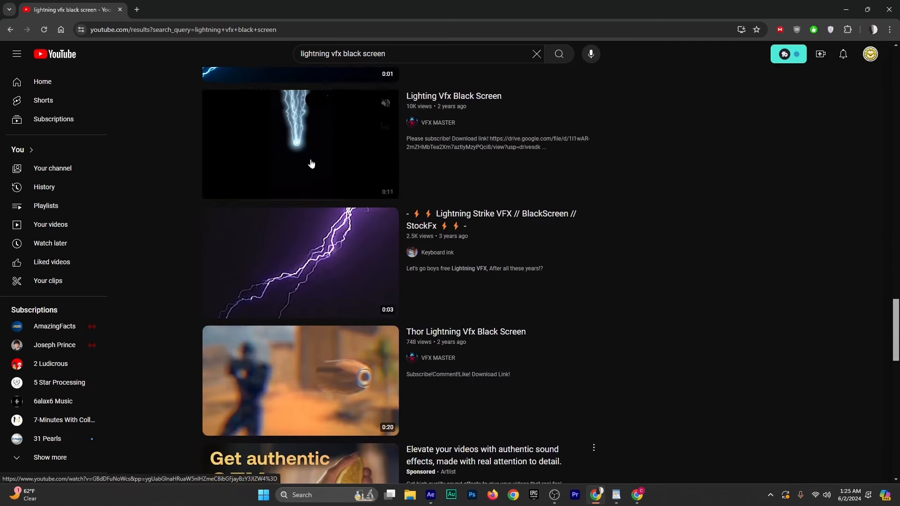
{"action": "mouse_move", "coordinate": [311, 163]}
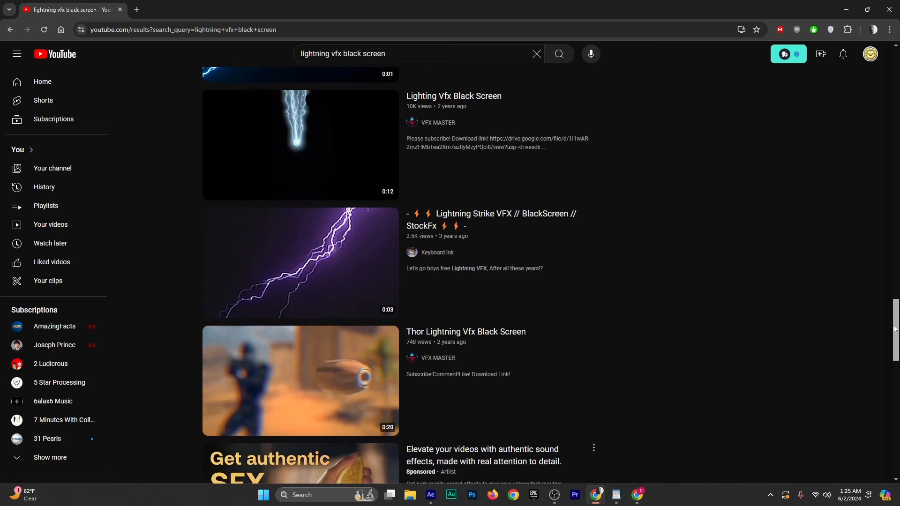
{"action": "left_click_drag", "start_coordinate": [894, 328], "coordinate": [895, 390]}
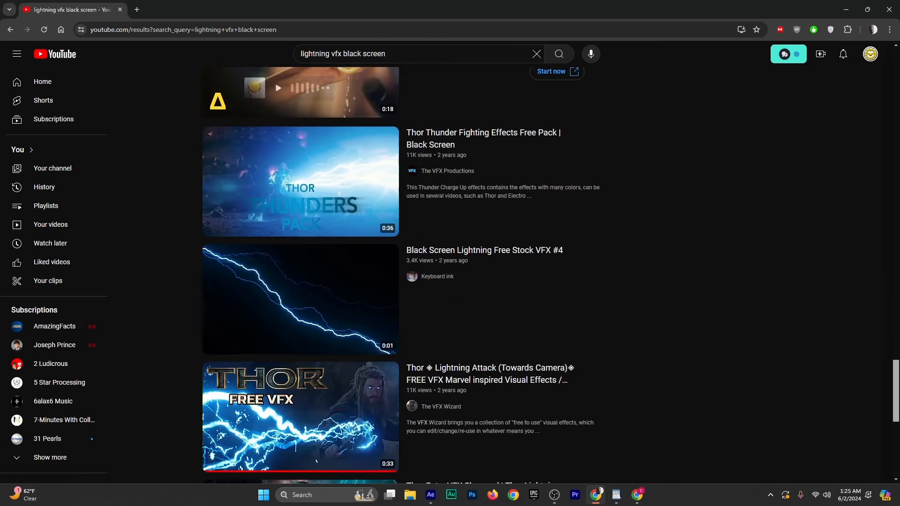
Open the "Thor Thunder Fighting Effects Free Pack | Black Screen" video, mute it and skip through its lightning clips
{"action": "mouse_move", "coordinate": [337, 221]}
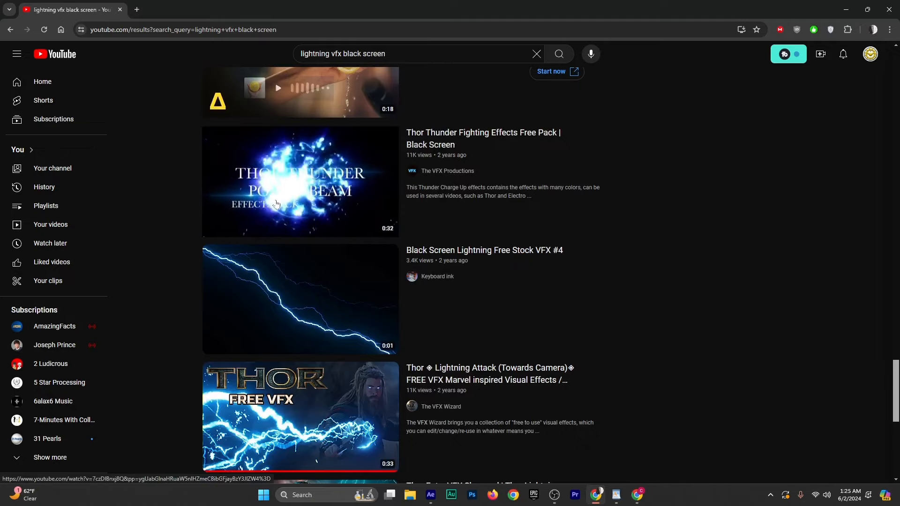
{"action": "left_click", "coordinate": [363, 181]}
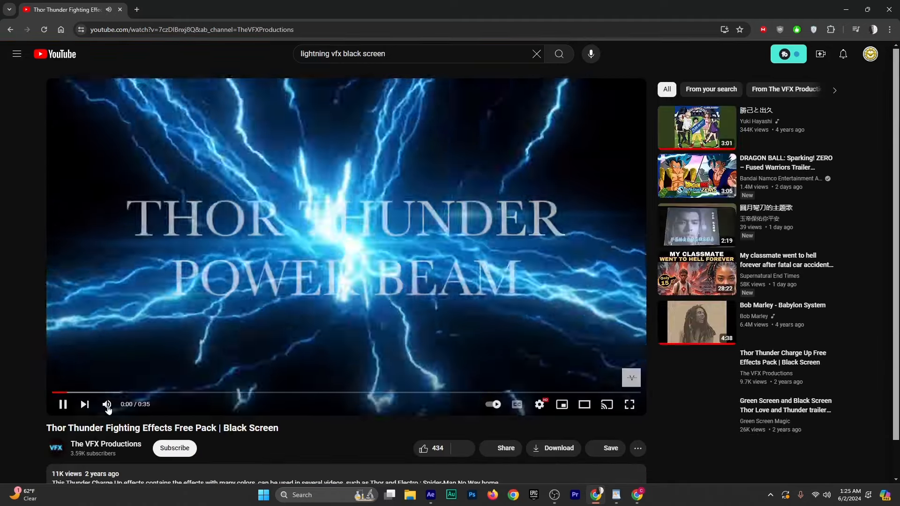
{"action": "left_click", "coordinate": [108, 406]}
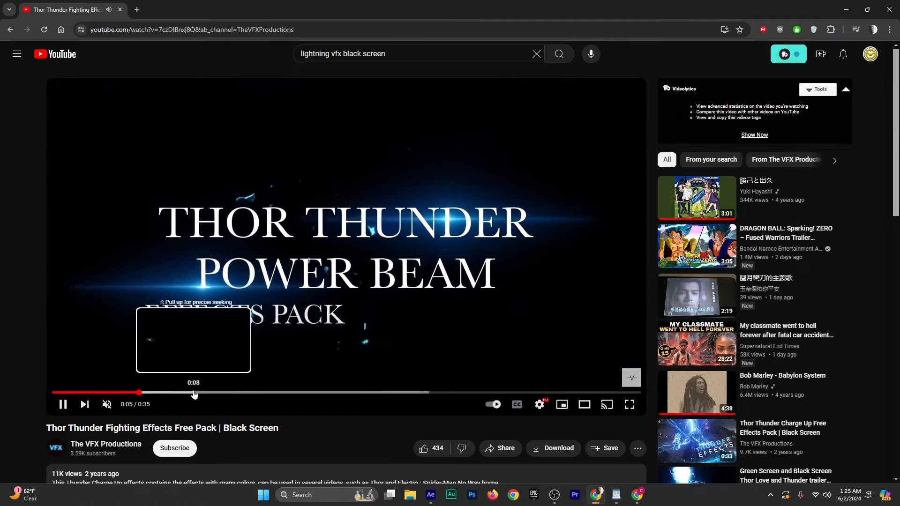
{"action": "left_click", "coordinate": [194, 391]}
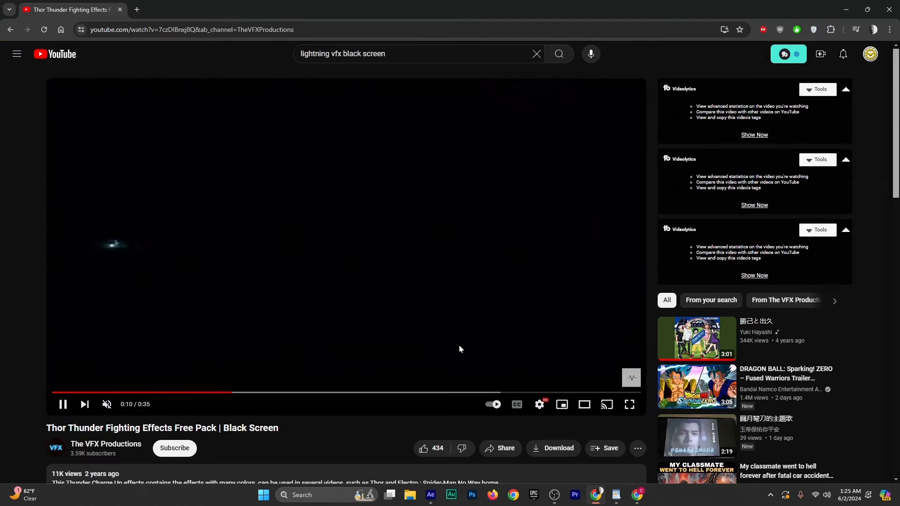
{"action": "left_click", "coordinate": [292, 393]}
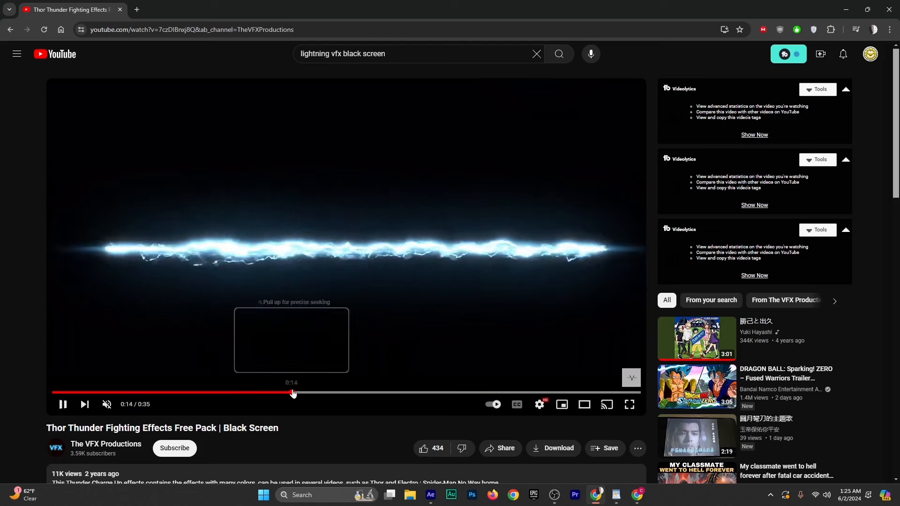
{"action": "left_click", "coordinate": [346, 393]}
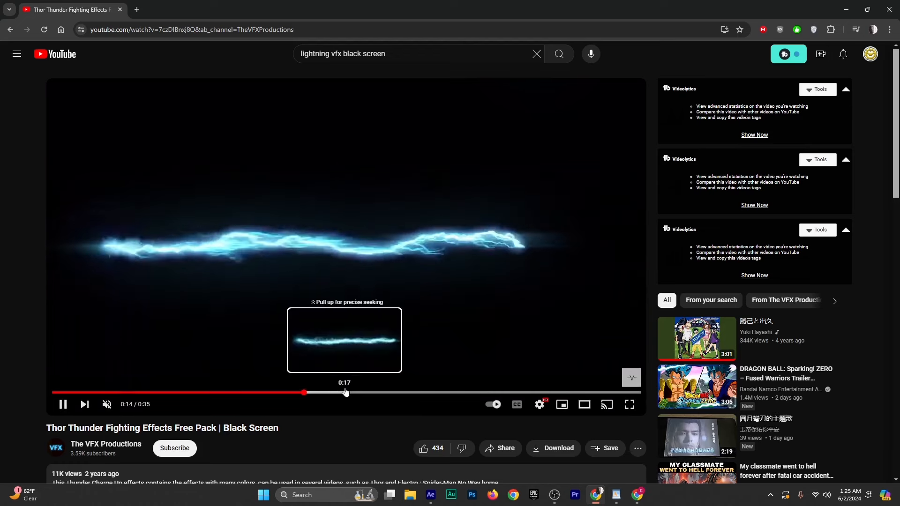
{"action": "left_click", "coordinate": [400, 392]}
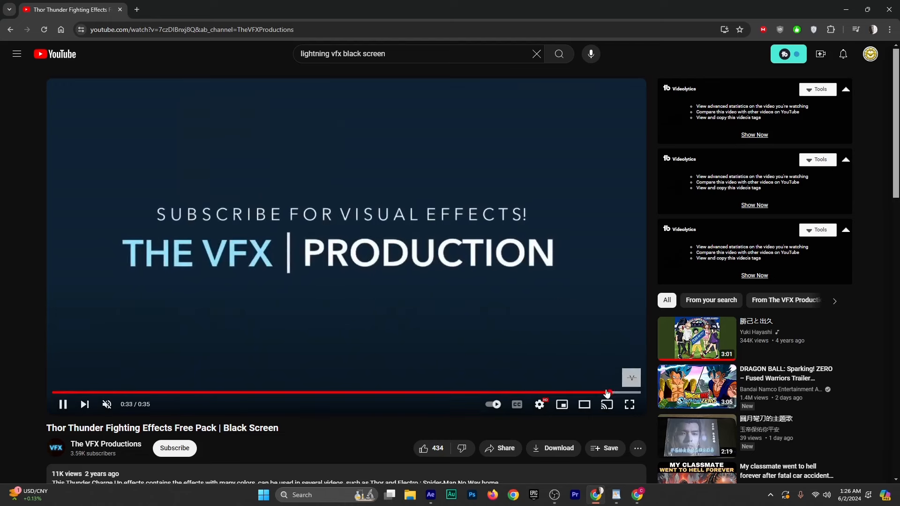
Switch to After Effects and collapse the top-level VFX folder in the project
{"action": "left_click", "coordinate": [428, 498]}
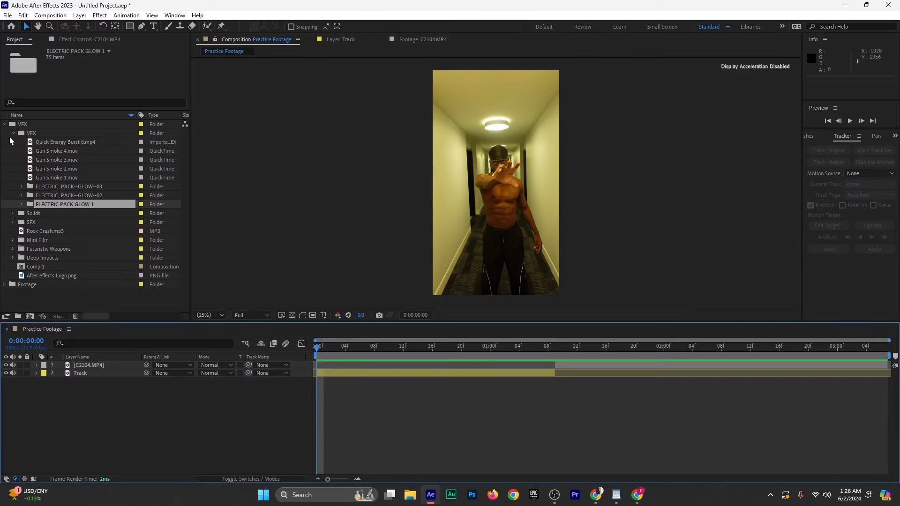
{"action": "left_click", "coordinate": [4, 125]}
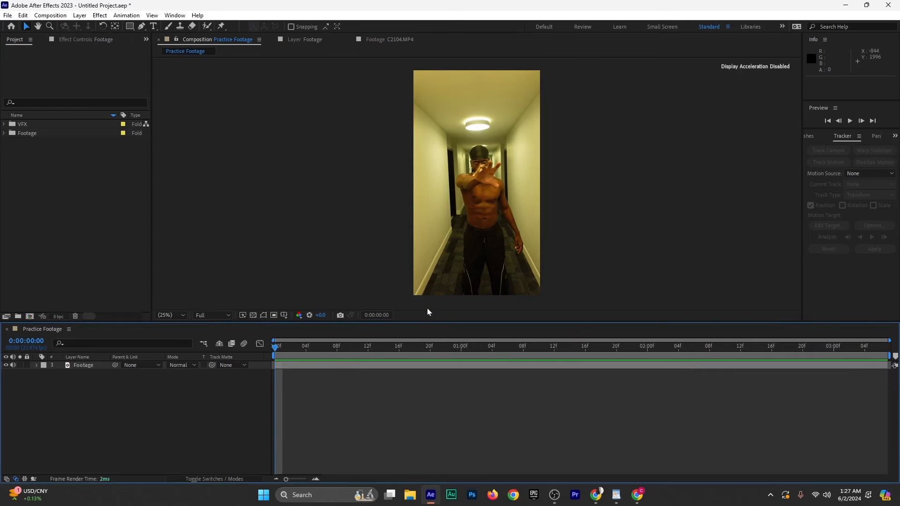
Create a white 1080 x 1920 px solid named Lightning above the Footage layer in the Practice Footage composition
{"action": "left_click_drag", "start_coordinate": [278, 357], "coordinate": [79, 474]}
{"action": "right_click", "coordinate": [93, 402]}
{"action": "mouse_move", "coordinate": [101, 284]}
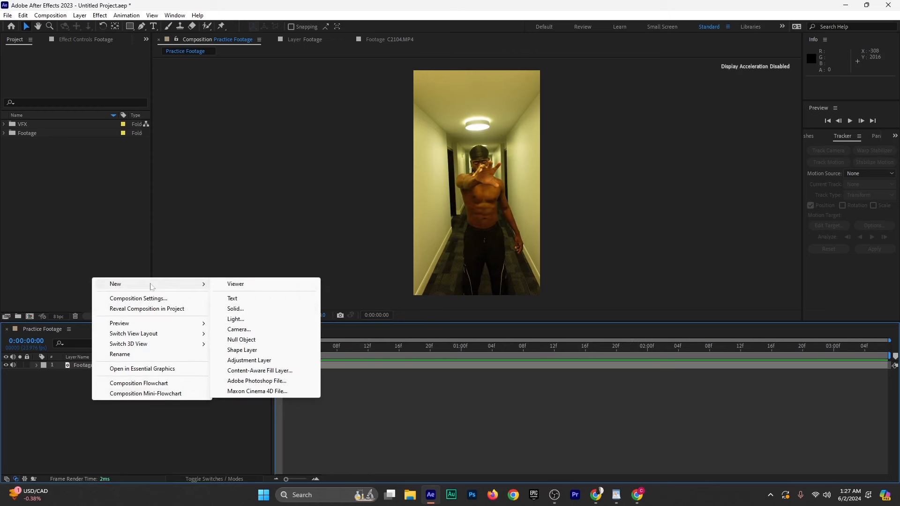
{"action": "left_click", "coordinate": [235, 309]}
{"action": "type", "text": "Ad"}
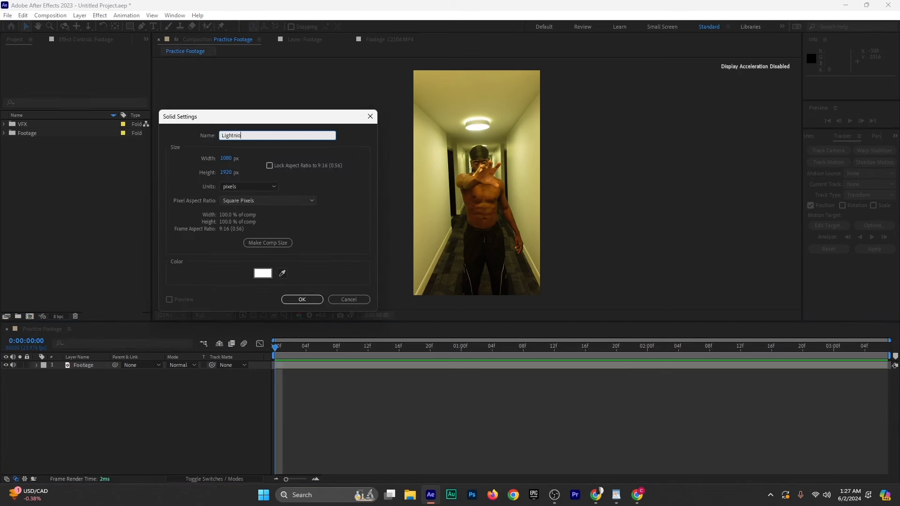
{"action": "key", "text": "Return"}
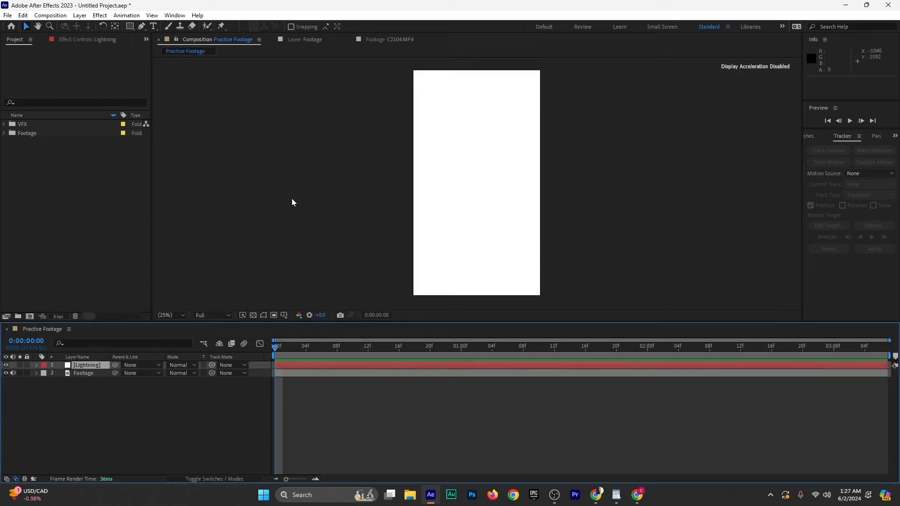
Find the Advanced Lightning effect and apply it to the Lightning solid
{"action": "left_click", "coordinate": [895, 136]}
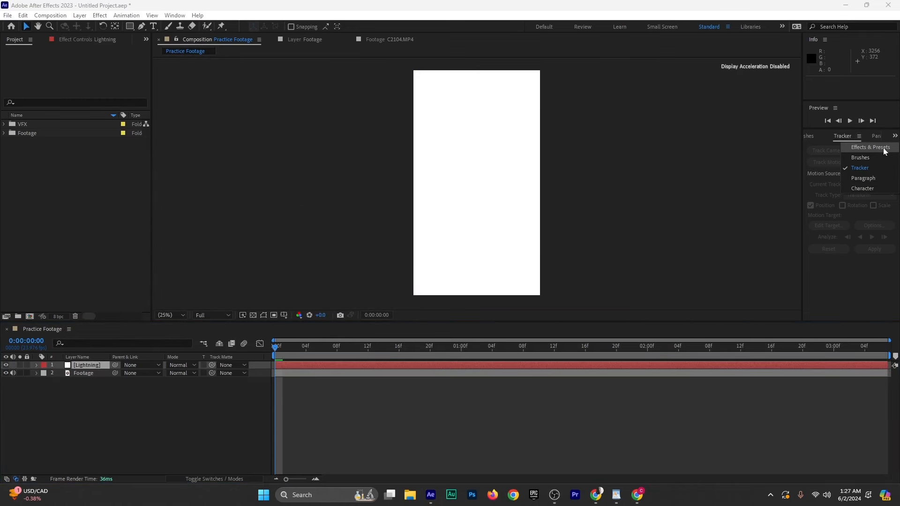
{"action": "left_click", "coordinate": [884, 146]}
{"action": "left_click", "coordinate": [874, 136]}
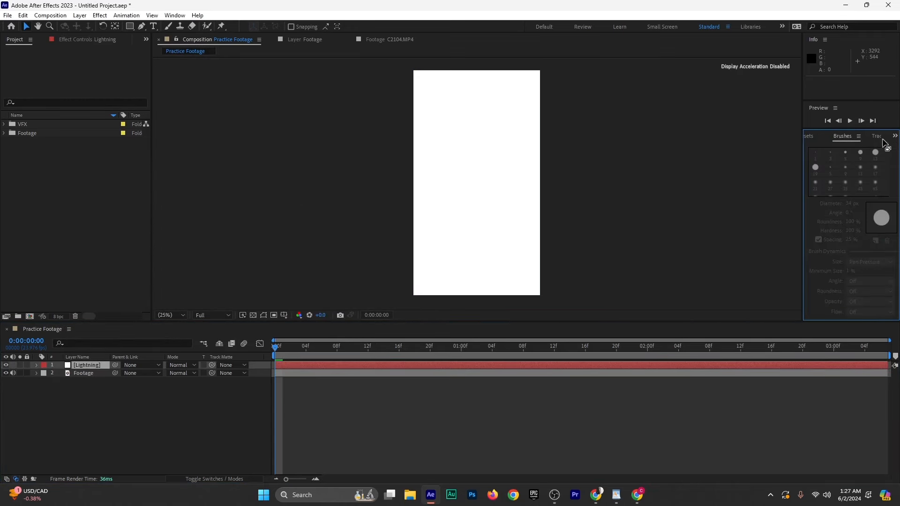
{"action": "left_click", "coordinate": [896, 136]}
{"action": "left_click", "coordinate": [867, 151]}
{"action": "left_click", "coordinate": [847, 148]}
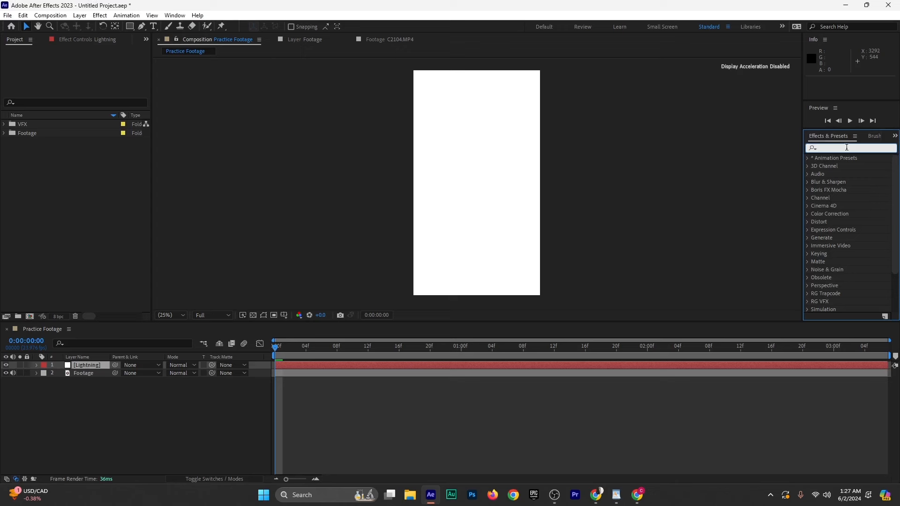
{"action": "type", "text": "ligt"}
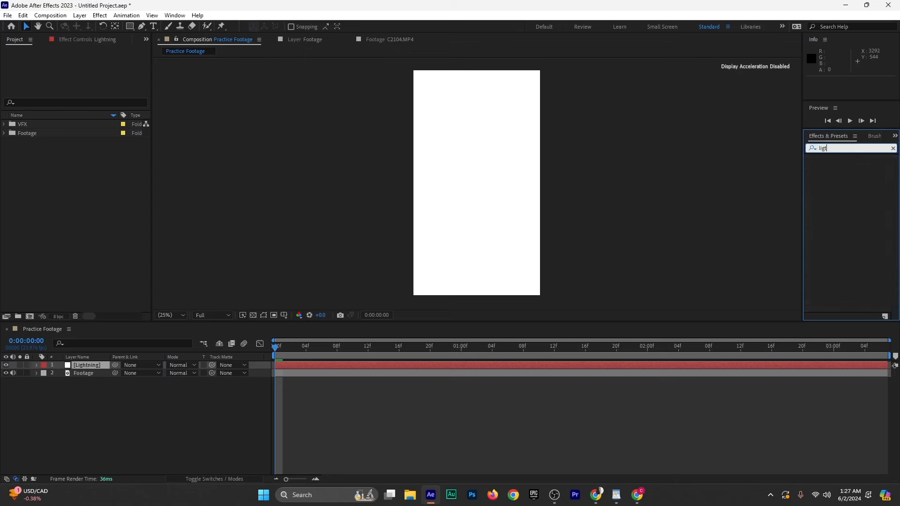
{"action": "type", "text": "adv"}
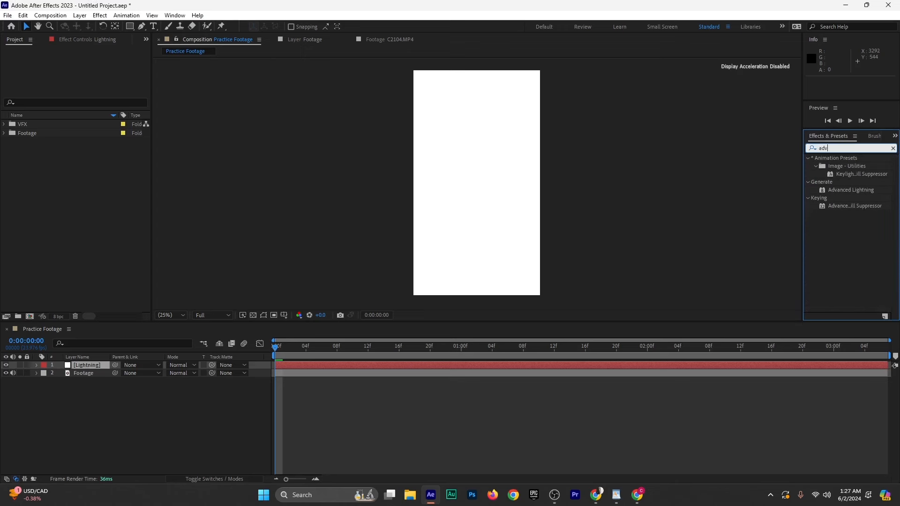
{"action": "left_click", "coordinate": [851, 191]}
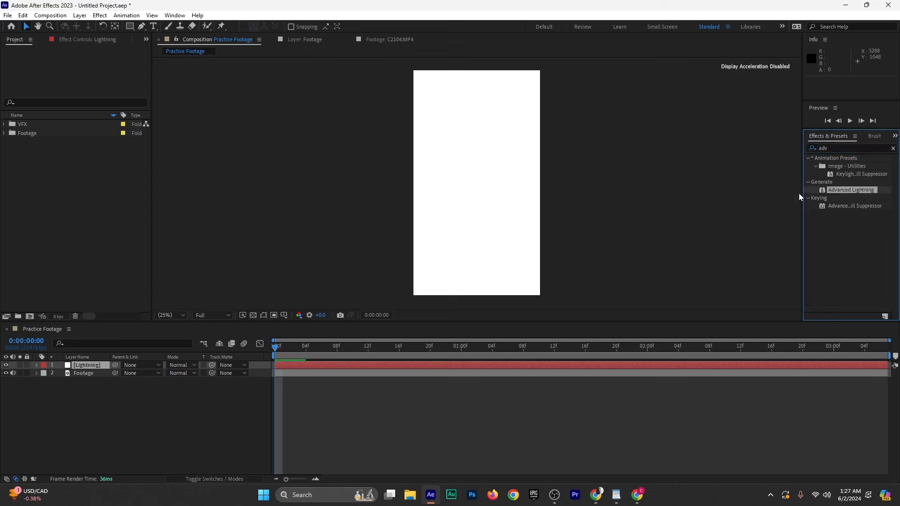
{"action": "left_click_drag", "start_coordinate": [846, 192], "coordinate": [474, 198]}
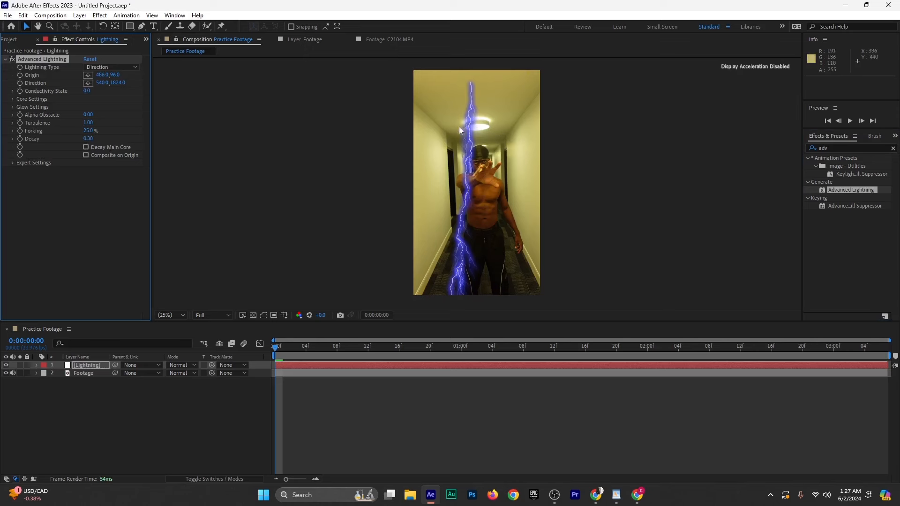
Show the layer controls and place the lightning's origin at the outstretched hand, at about 546, 876
{"action": "left_click", "coordinate": [265, 316]}
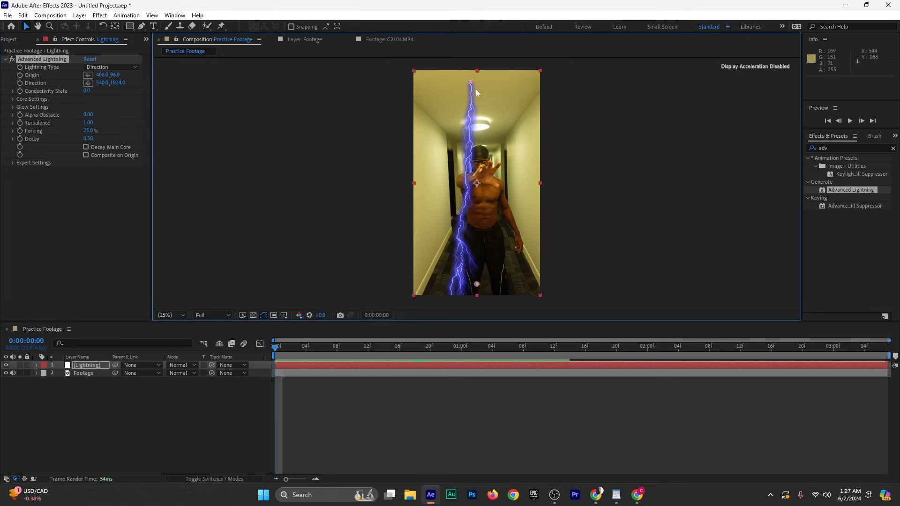
{"action": "left_click_drag", "start_coordinate": [470, 82], "coordinate": [477, 170]}
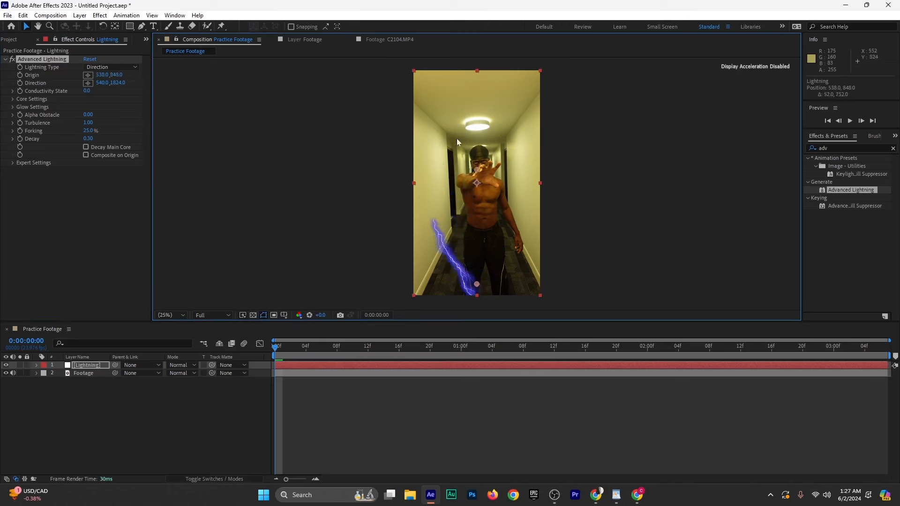
{"action": "left_click_drag", "start_coordinate": [458, 139], "coordinate": [489, 147]}
{"action": "scroll", "coordinate": [483, 167], "scroll_direction": "up", "scroll_amount": 2}
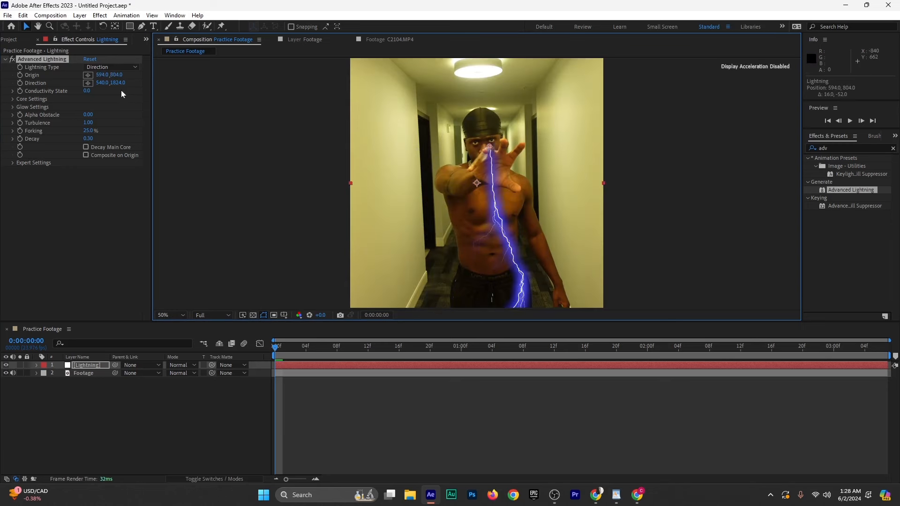
{"action": "left_click", "coordinate": [88, 75]}
{"action": "left_click", "coordinate": [509, 143]}
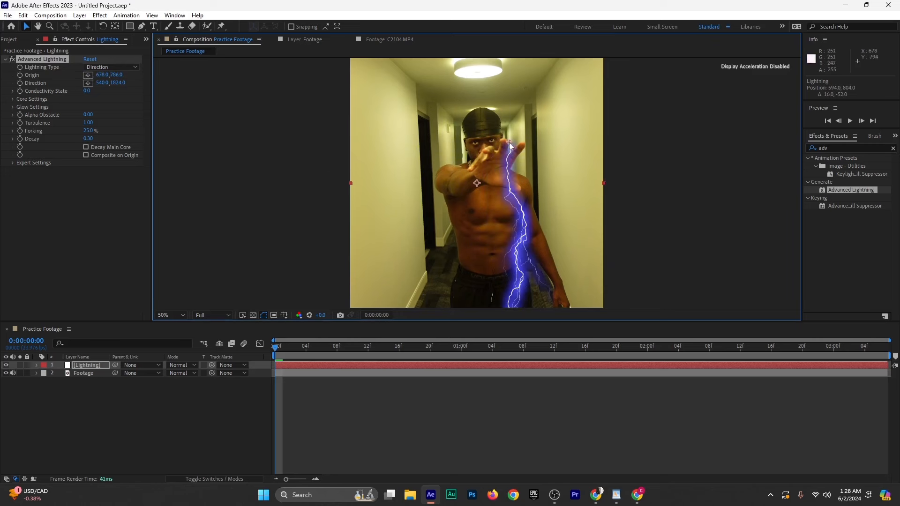
{"action": "left_click_drag", "start_coordinate": [509, 142], "coordinate": [476, 168]}
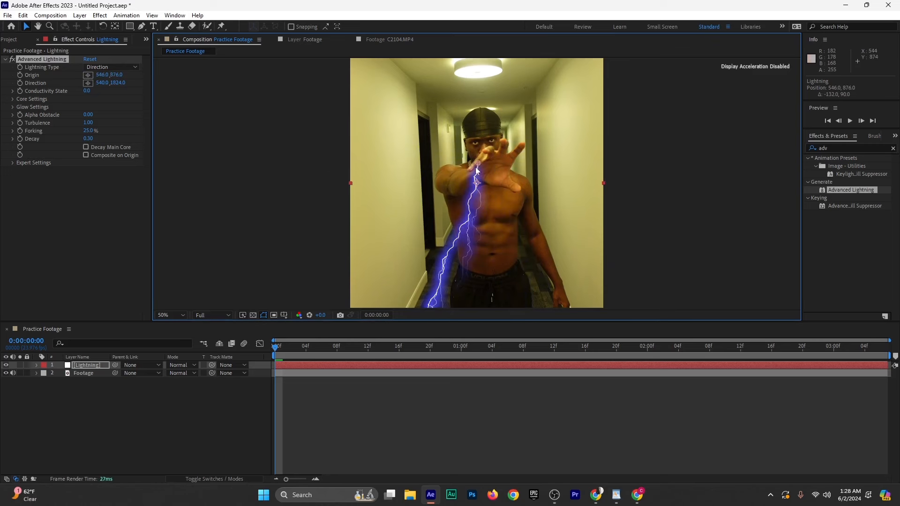
Place the lightning's direction point on the forearm at about 488, 946 so the bolt runs along the arm
{"action": "left_click", "coordinate": [88, 83]}
{"action": "left_click", "coordinate": [431, 190]}
{"action": "left_click_drag", "start_coordinate": [427, 197], "coordinate": [464, 187]}
{"action": "key", "text": "period"}
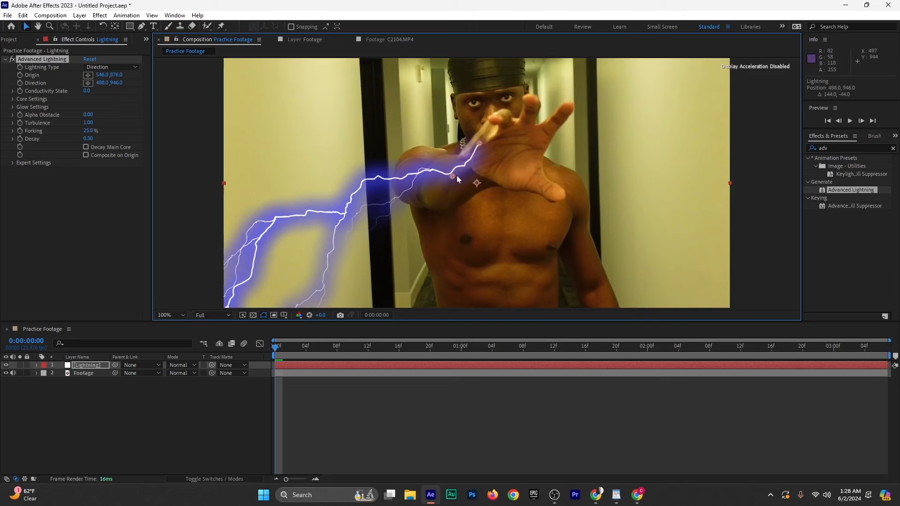
Preview the Flicker 7.mov clip from the Flickers folder of the VFX electric pack as a lightning reference
{"action": "left_click", "coordinate": [8, 40]}
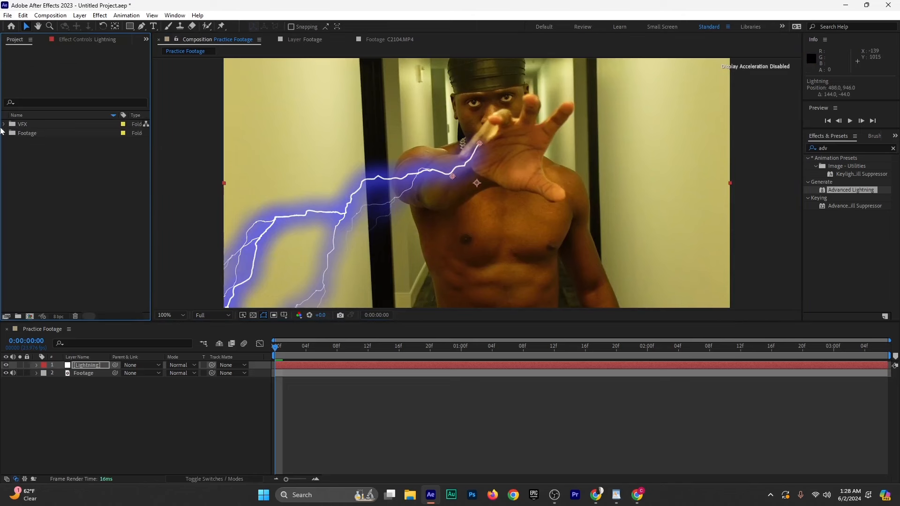
{"action": "left_click", "coordinate": [5, 125]}
{"action": "left_click", "coordinate": [22, 195]}
{"action": "scroll", "coordinate": [70, 197], "scroll_direction": "down", "scroll_amount": 3}
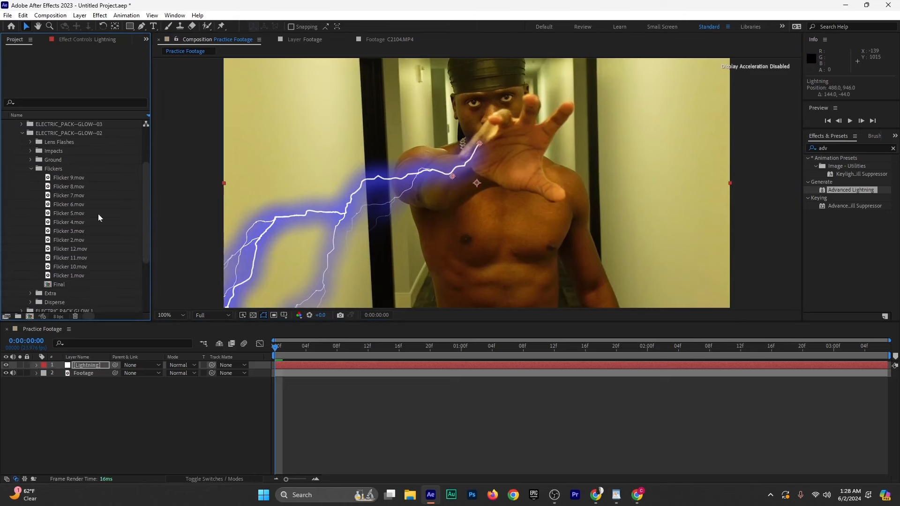
{"action": "double_click", "coordinate": [69, 195]}
{"action": "left_click", "coordinate": [255, 297]}
{"action": "left_click_drag", "start_coordinate": [255, 297], "coordinate": [274, 295]}
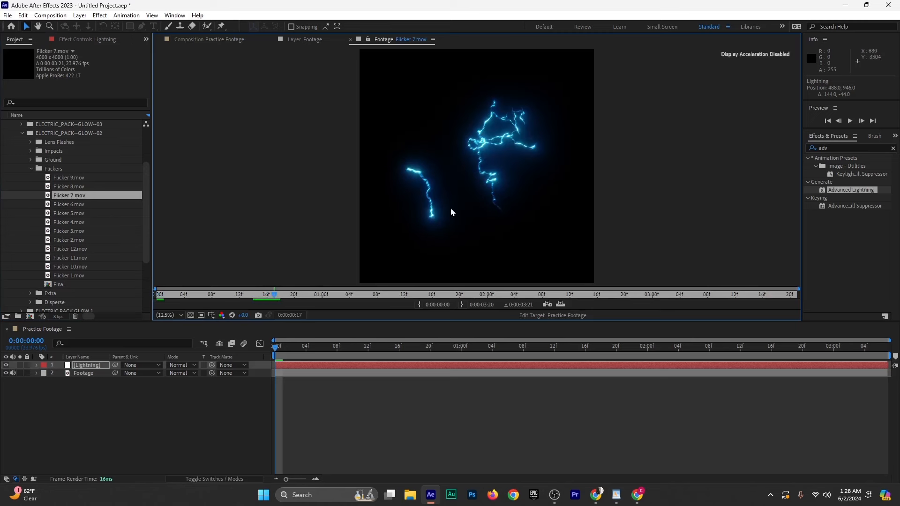
{"action": "scroll", "coordinate": [486, 153], "scroll_direction": "up", "scroll_amount": 2}
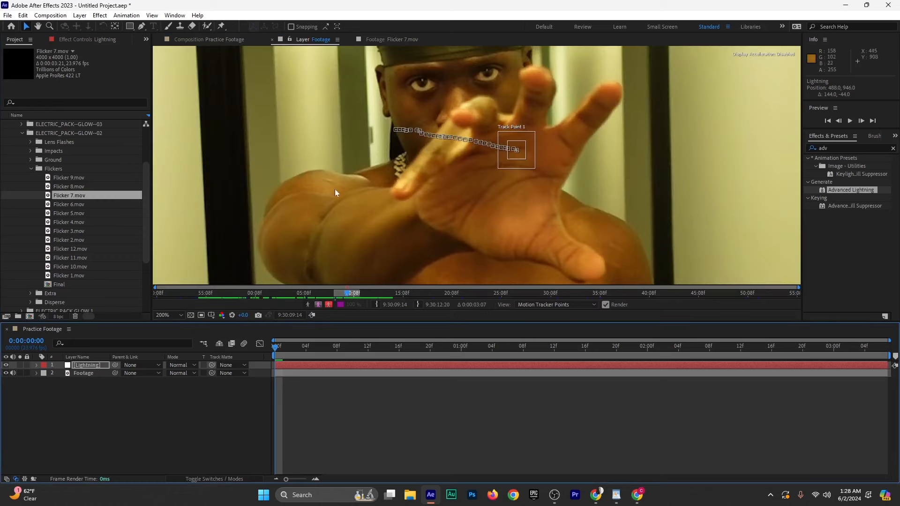
Back in the Practice Footage composition, move the lightning's origin to about 561, 872 and set its Core Radius to 2.8
{"action": "left_click", "coordinate": [207, 37]}
{"action": "left_click_drag", "start_coordinate": [484, 143], "coordinate": [491, 140]}
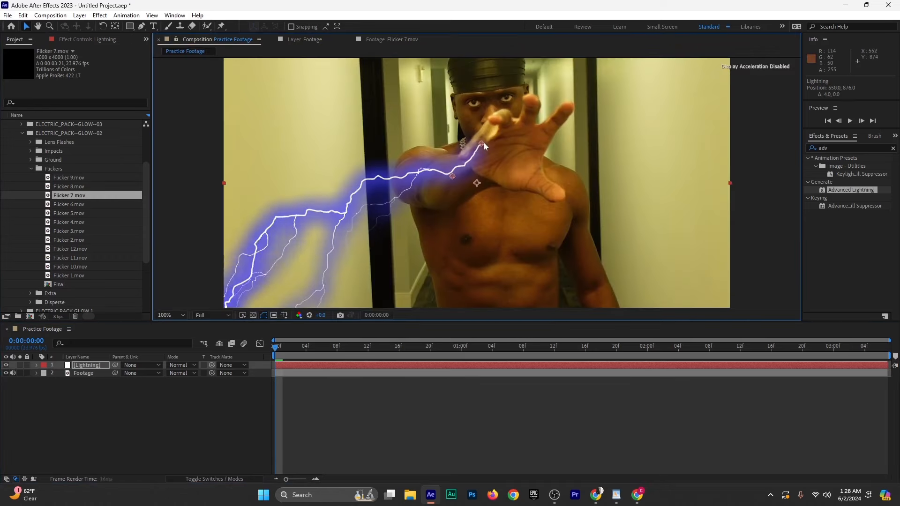
{"action": "left_click", "coordinate": [87, 39]}
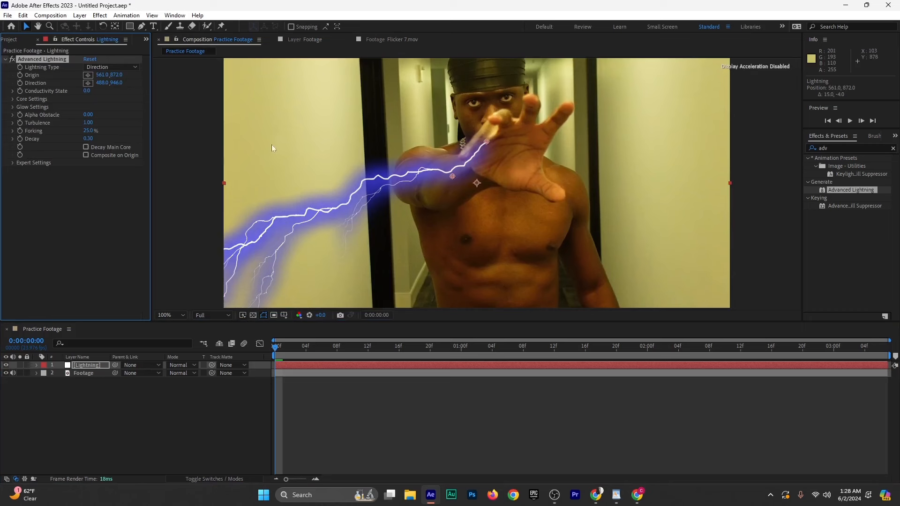
{"action": "left_click", "coordinate": [12, 100]}
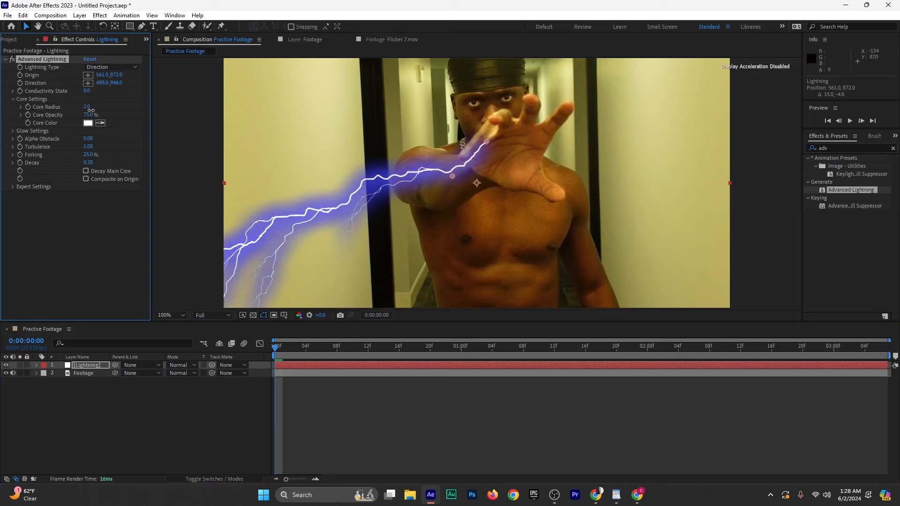
{"action": "left_click_drag", "start_coordinate": [91, 110], "coordinate": [115, 114]}
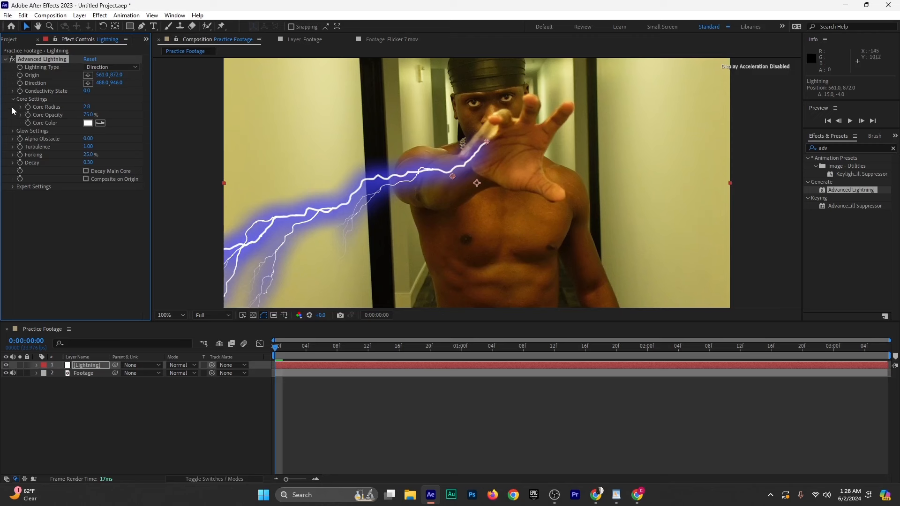
Set the Advanced Lightning's Glow Color to blue 3262FF and its Glow Radius to about 26.2
{"action": "left_click", "coordinate": [13, 131]}
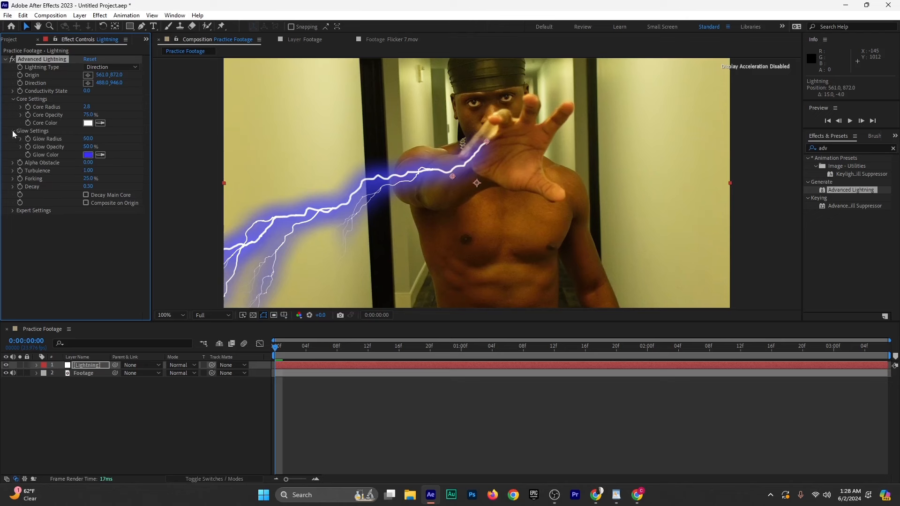
{"action": "left_click", "coordinate": [87, 155]}
{"action": "left_click_drag", "start_coordinate": [740, 216], "coordinate": [740, 212]}
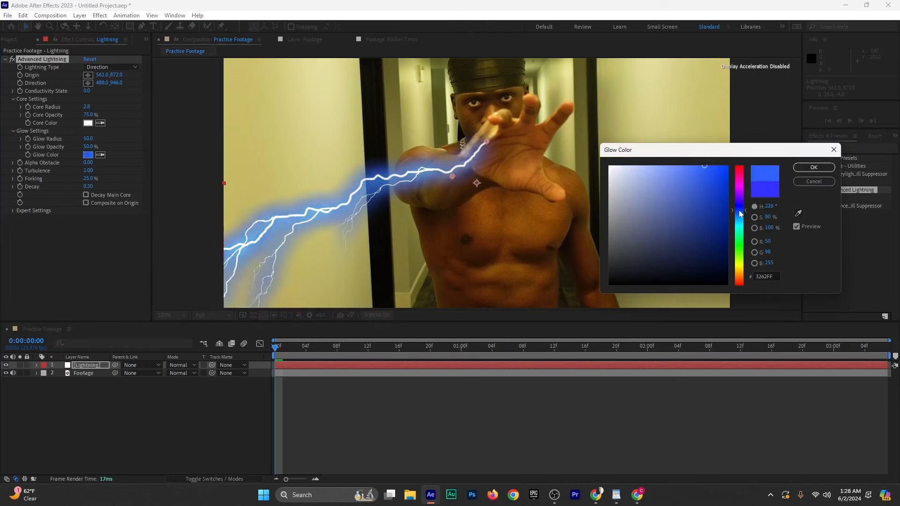
{"action": "left_click", "coordinate": [813, 168]}
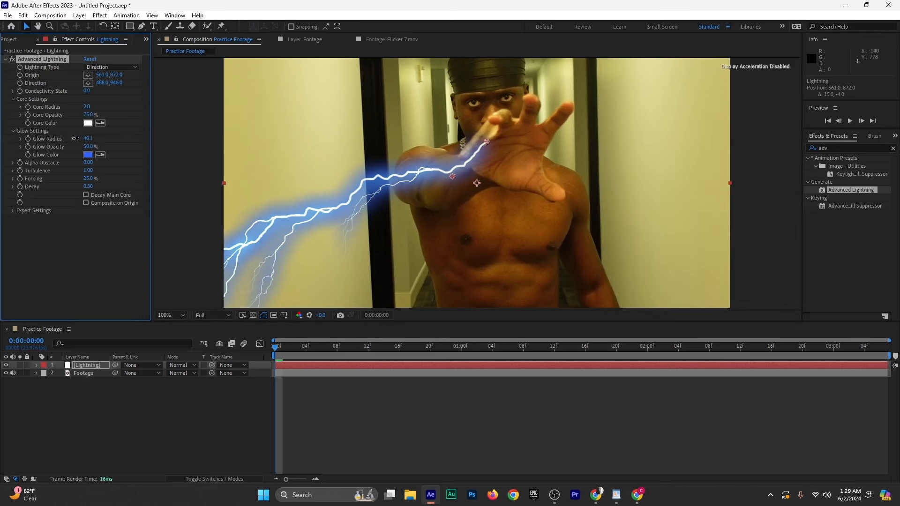
{"action": "left_click_drag", "start_coordinate": [75, 139], "coordinate": [2, 144]}
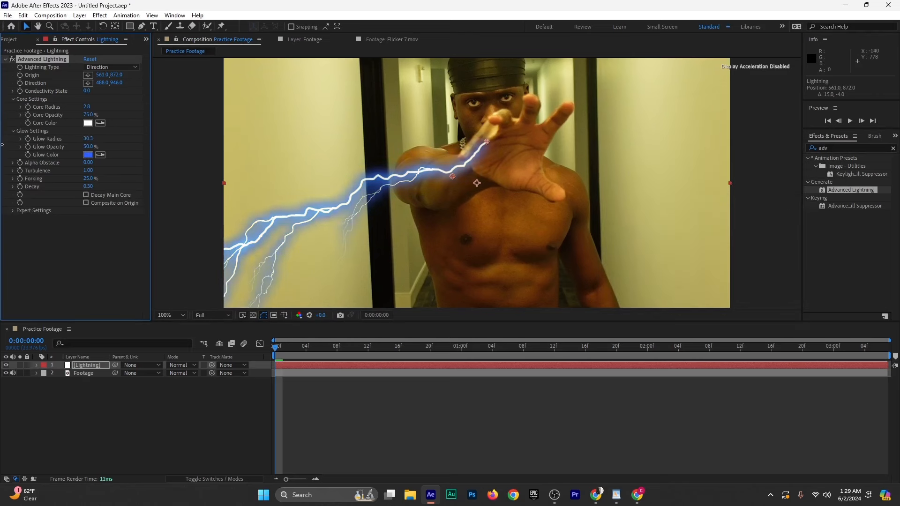
{"action": "left_click_drag", "start_coordinate": [88, 139], "coordinate": [72, 142]}
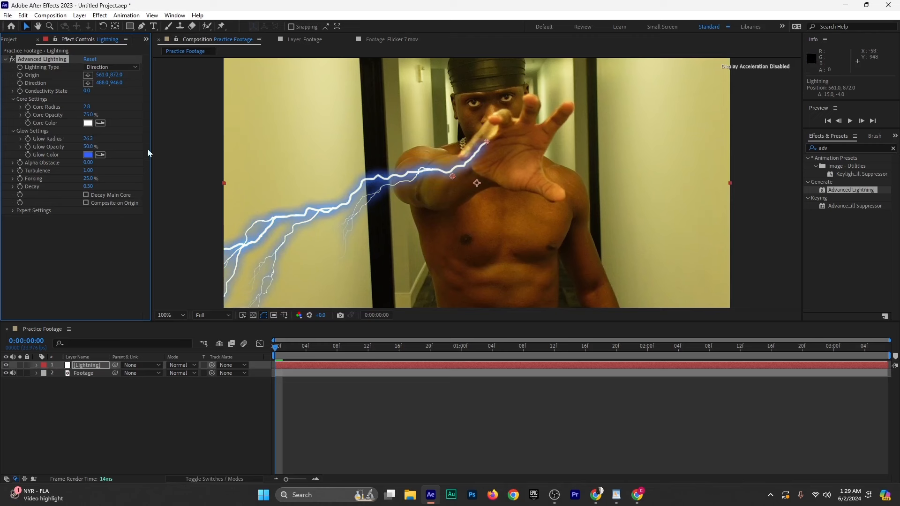
Apply the Stylize Glow effect to the Lightning layer with a threshold of about 52.9% and a radius of 11
{"action": "left_click", "coordinate": [5, 60]}
{"action": "left_click", "coordinate": [863, 147]}
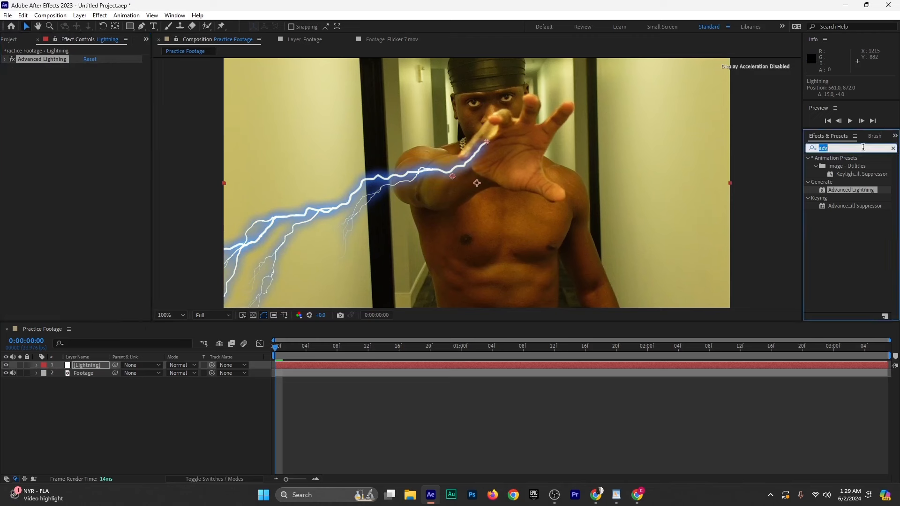
{"action": "key", "text": "BackSpace"}
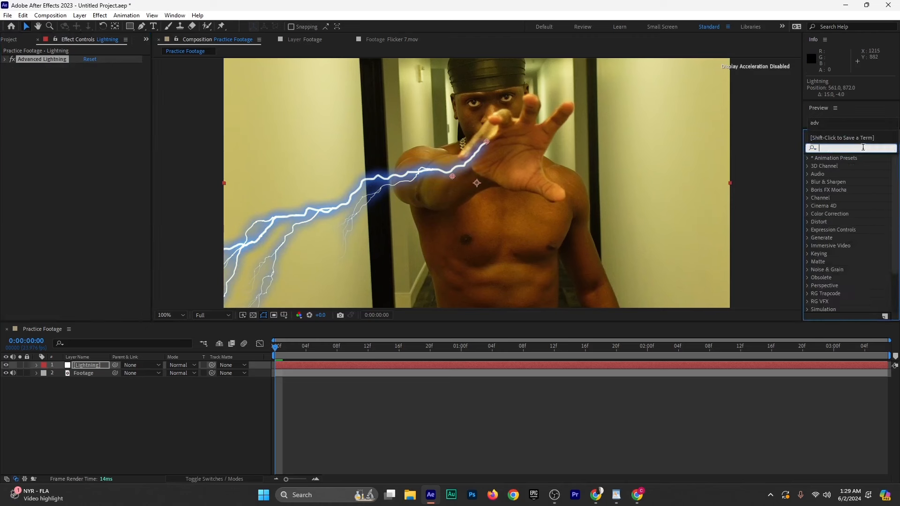
{"action": "type", "text": "glow"}
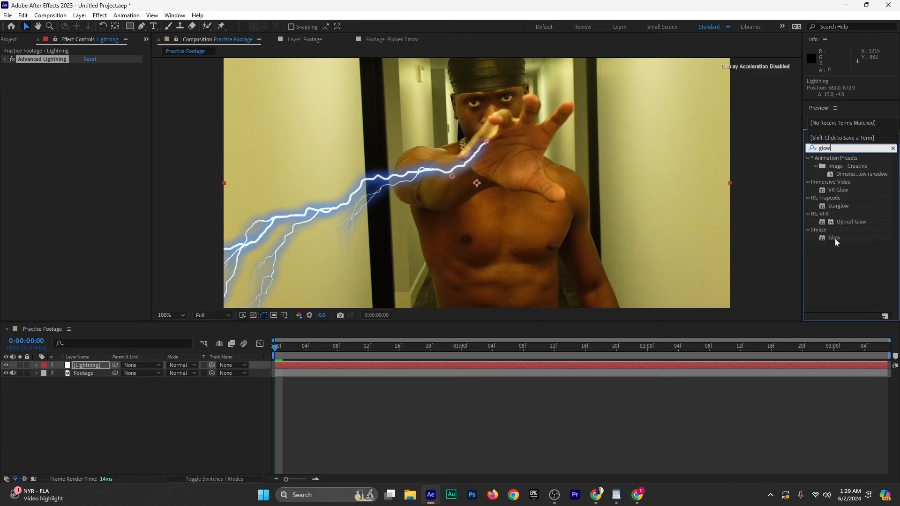
{"action": "left_click_drag", "start_coordinate": [837, 240], "coordinate": [335, 367]}
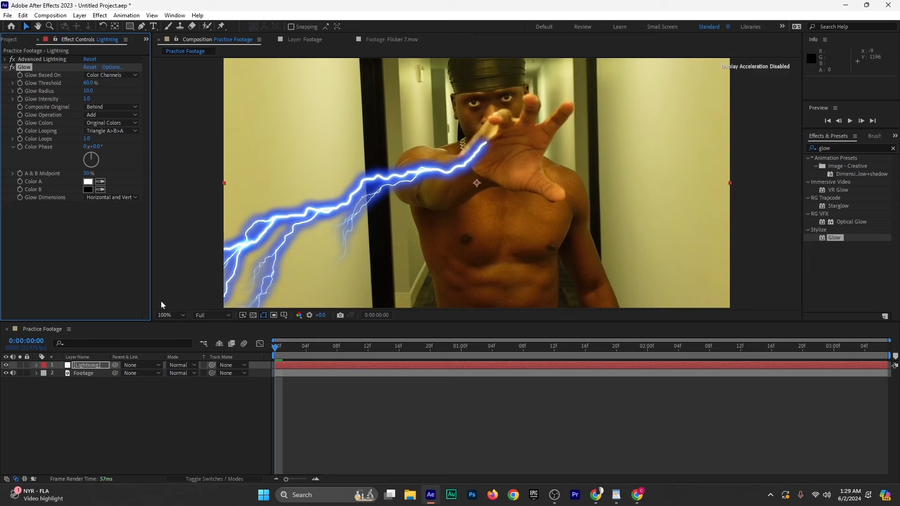
{"action": "mouse_move", "coordinate": [91, 95]}
{"action": "left_mouse_down"}
{"action": "mouse_move", "coordinate": [78, 96]}
{"action": "mouse_move", "coordinate": [83, 89]}
{"action": "left_mouse_up"}
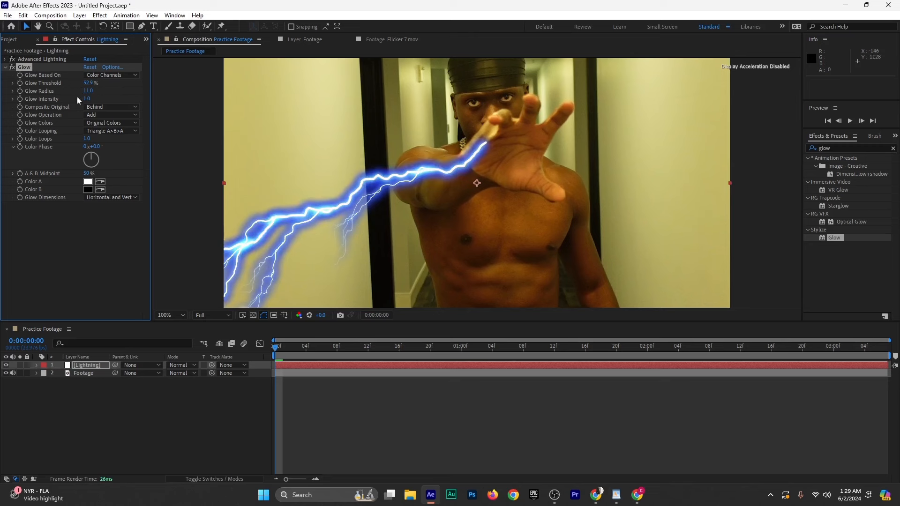
Set the Advanced Lightning's Glow Radius to 12.5 and its Glow Opacity to 35%
{"action": "left_click", "coordinate": [5, 60]}
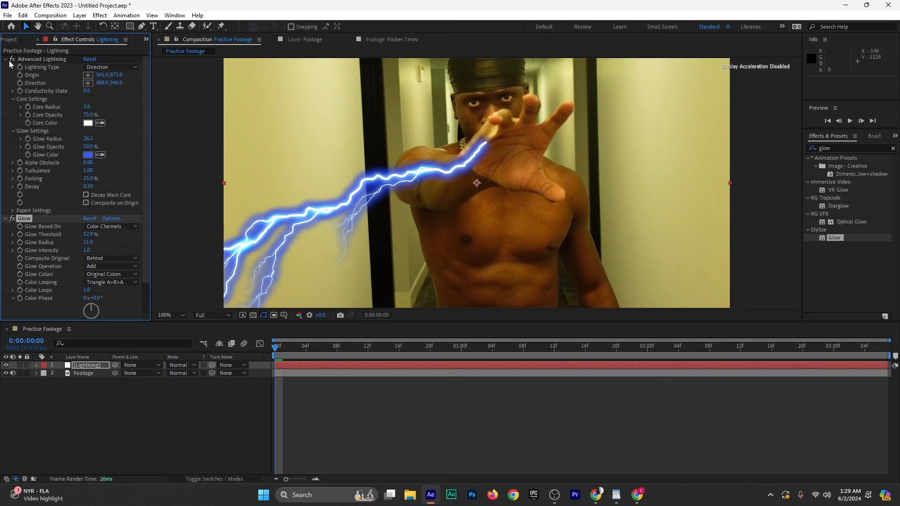
{"action": "left_click", "coordinate": [6, 219]}
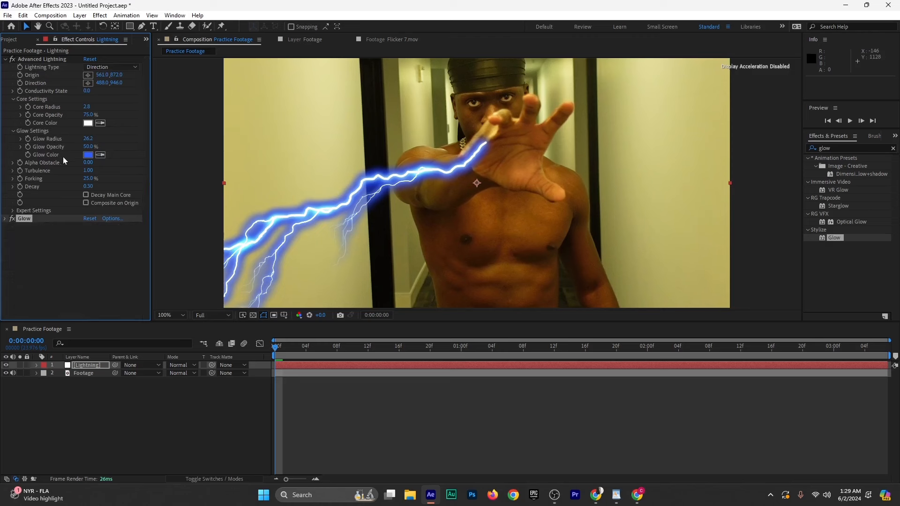
{"action": "left_click_drag", "start_coordinate": [88, 148], "coordinate": [227, 123]}
{"action": "left_click_drag", "start_coordinate": [367, 120], "coordinate": [53, 158]}
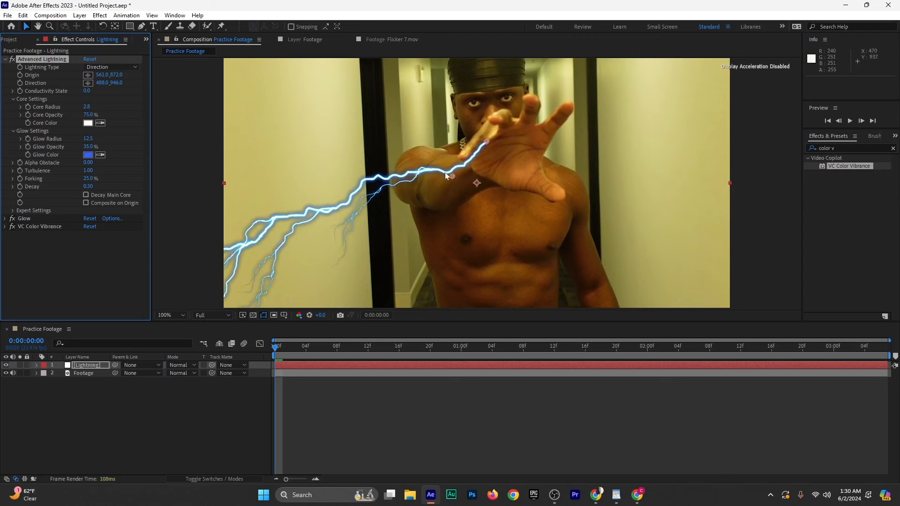
Move the lightning's direction point further along the arm, to about 371, 942
{"action": "left_click_drag", "start_coordinate": [446, 175], "coordinate": [402, 174]}
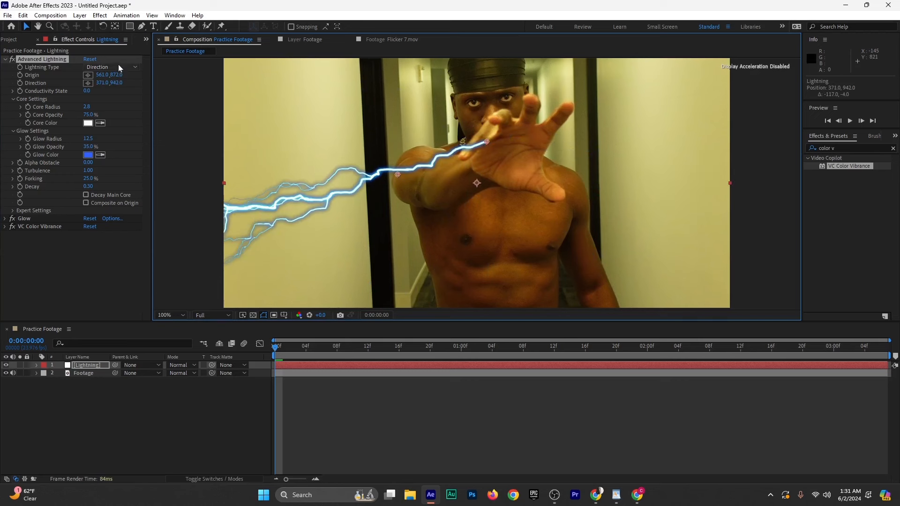
Try the Strike lightning type with its direction point at about 126, 1011 and its origin on the hand at about 693, 870
{"action": "left_click_drag", "start_coordinate": [398, 176], "coordinate": [417, 180]}
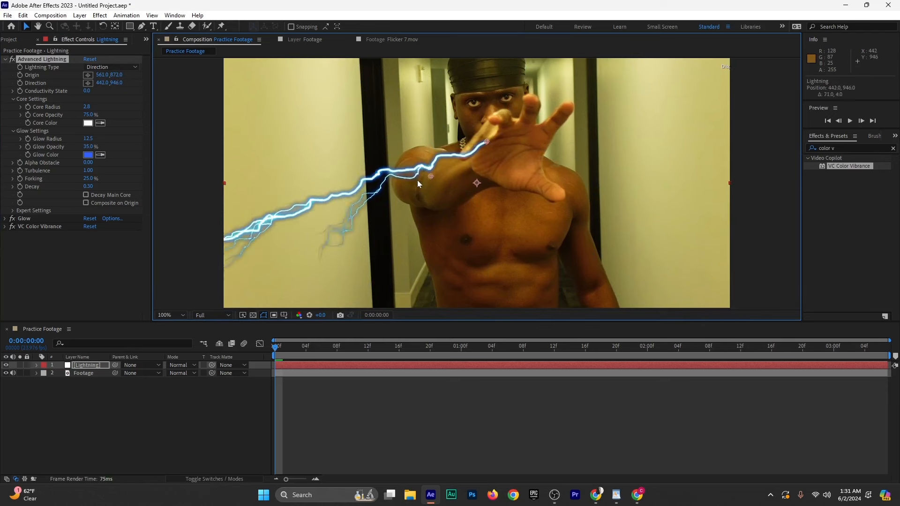
{"action": "left_click", "coordinate": [124, 67]}
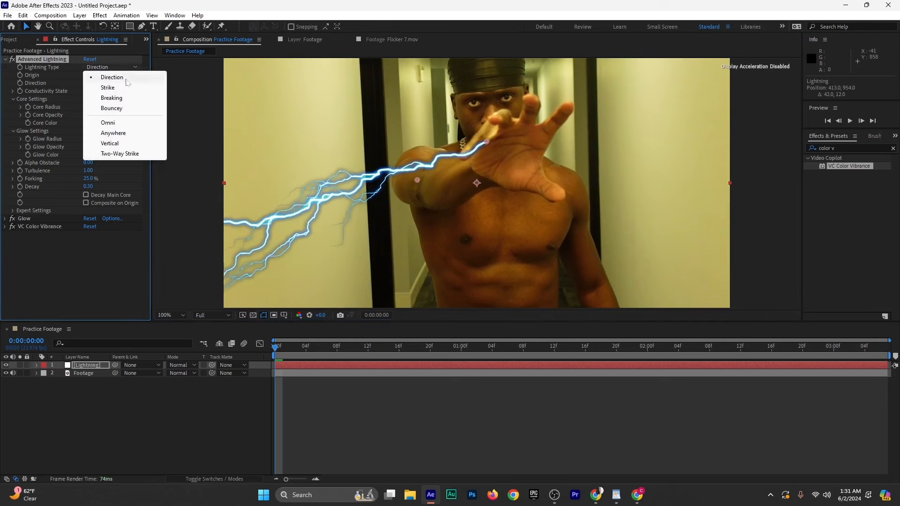
{"action": "left_click", "coordinate": [125, 87]}
{"action": "left_click_drag", "start_coordinate": [418, 181], "coordinate": [283, 207]}
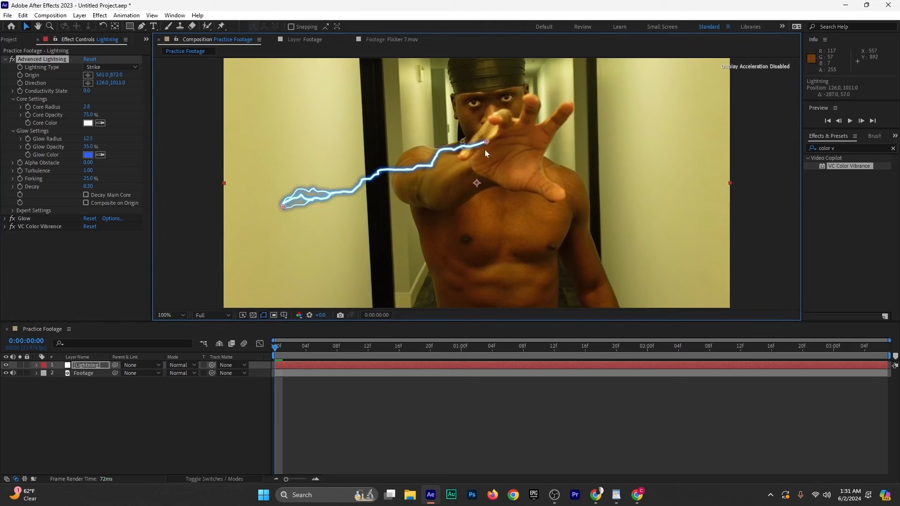
{"action": "left_click_drag", "start_coordinate": [485, 142], "coordinate": [575, 140]}
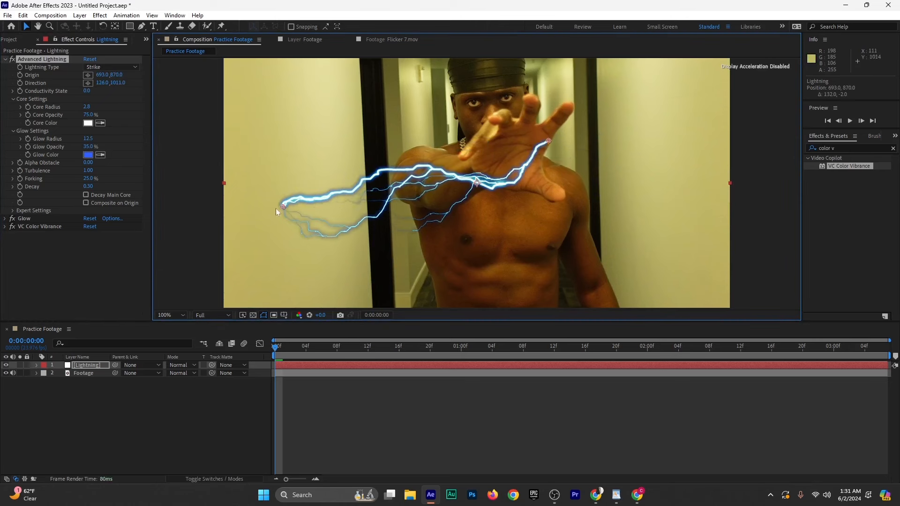
Try the Breaking lightning type with its origin on the palm at about 596, 905, then reposition its direction point
{"action": "left_click", "coordinate": [115, 66]}
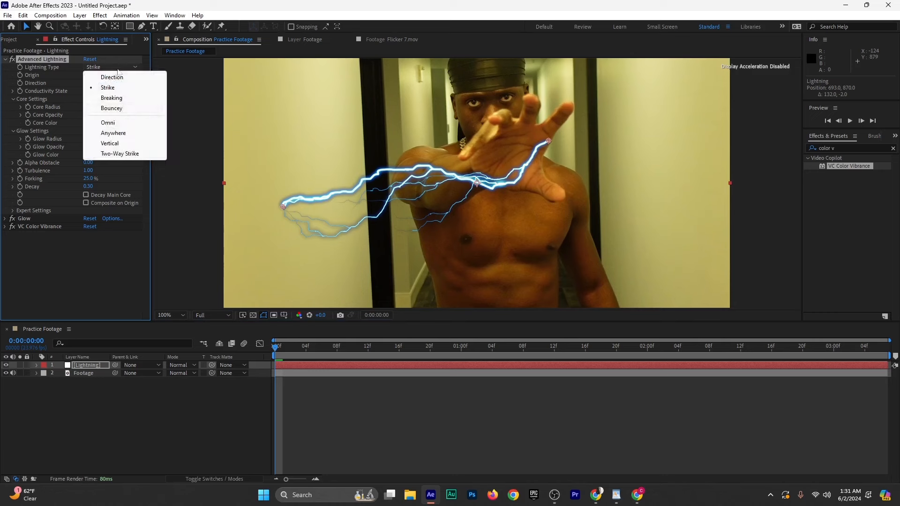
{"action": "left_click", "coordinate": [113, 98]}
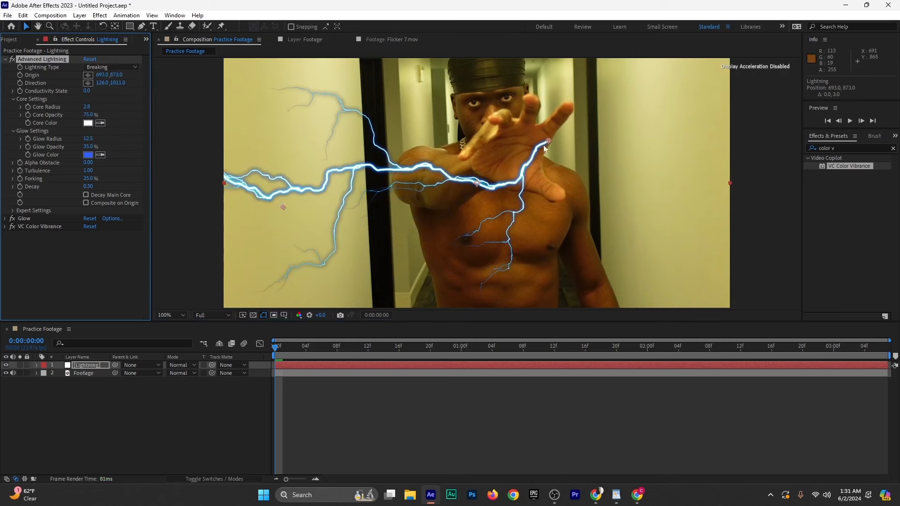
{"action": "left_click_drag", "start_coordinate": [544, 144], "coordinate": [502, 155]}
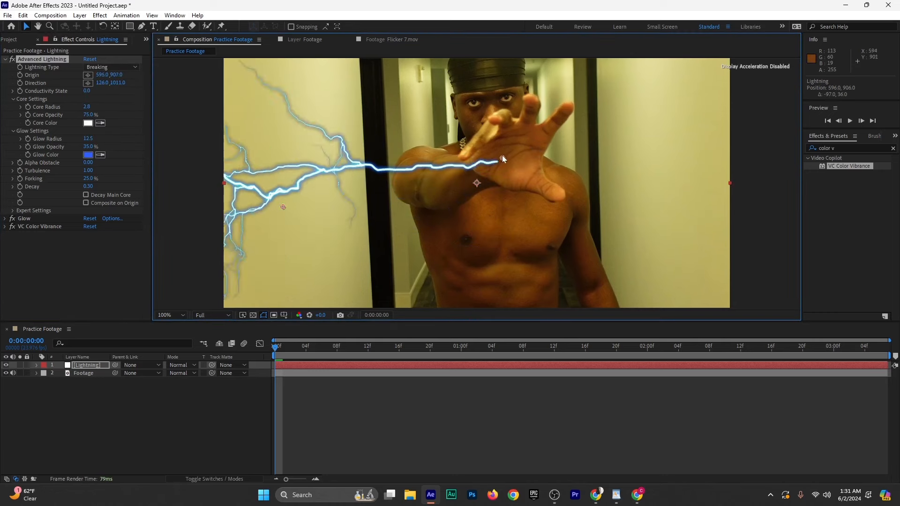
{"action": "left_click_drag", "start_coordinate": [281, 206], "coordinate": [413, 238]}
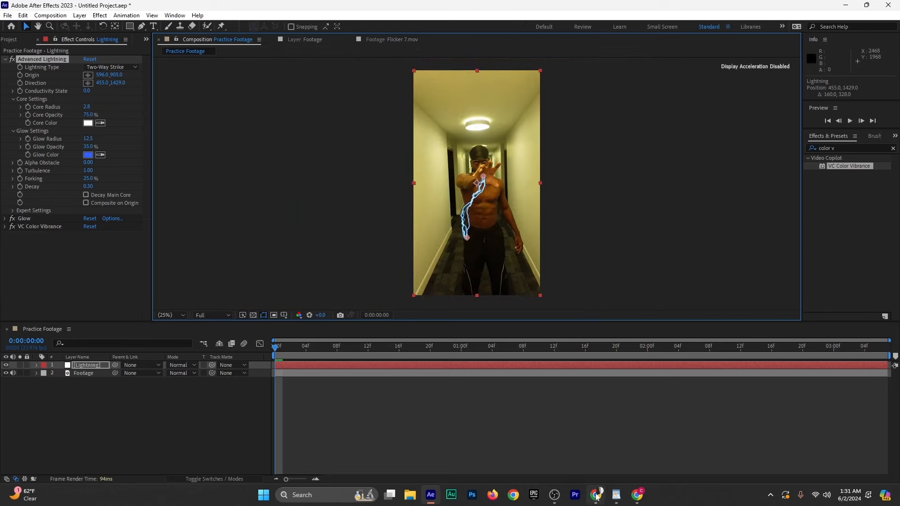
Switch to Chrome and skim the early part of Video Copilot's Advanced Electric FX Tutorial
{"action": "left_click", "coordinate": [596, 495]}
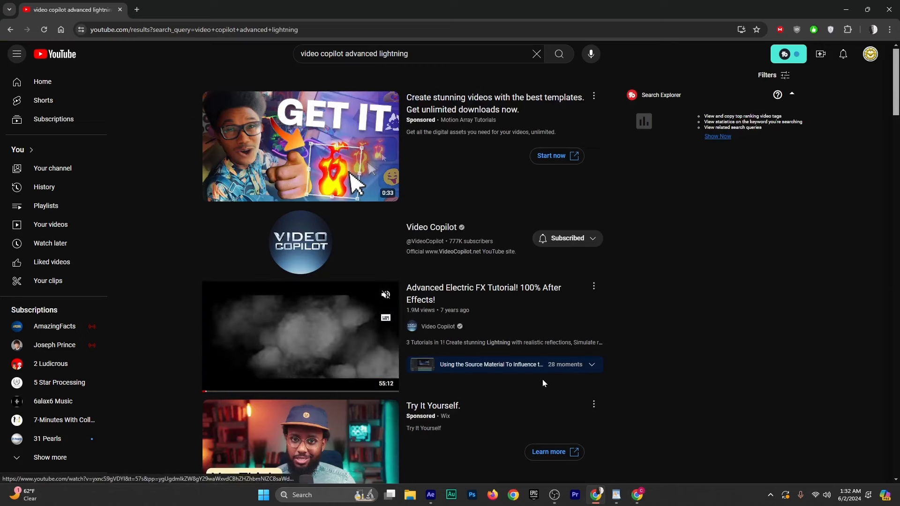
{"action": "left_click", "coordinate": [315, 372]}
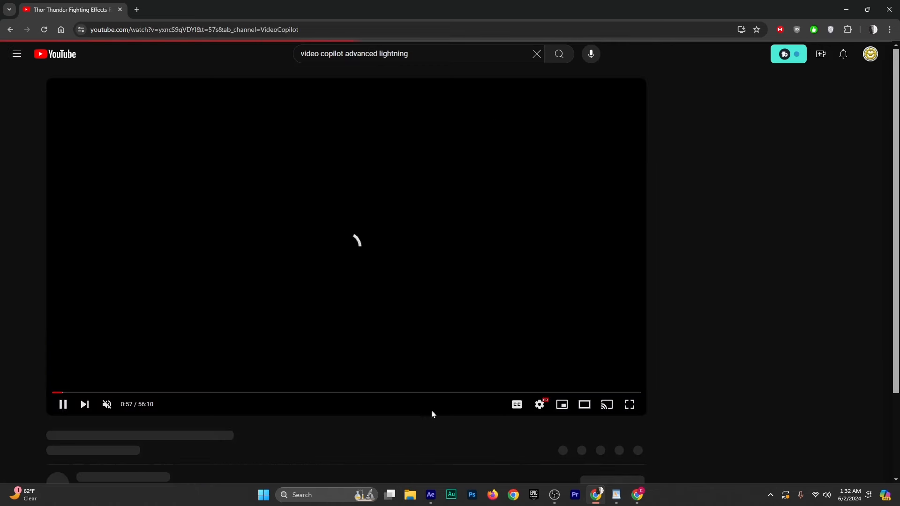
{"action": "left_click_drag", "start_coordinate": [76, 393], "coordinate": [73, 393]}
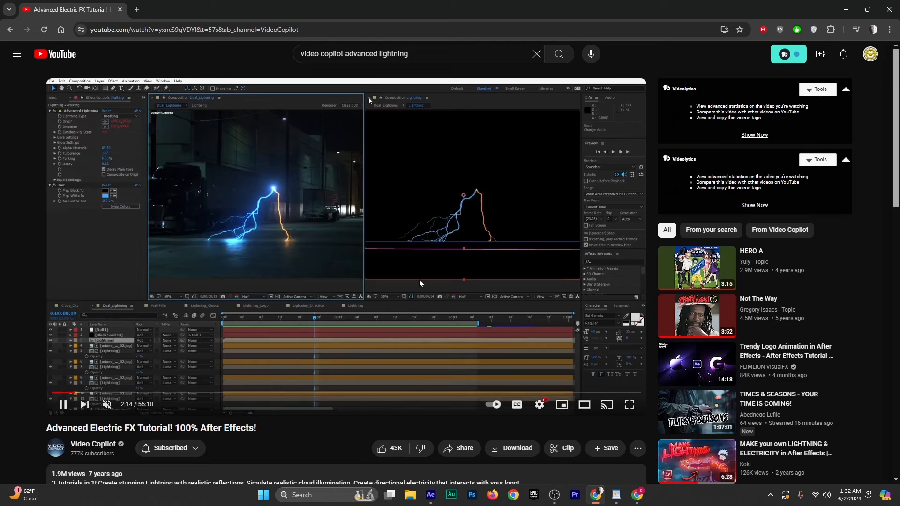
Return to After Effects, play and scrub the hallway footage to study the hand's movement, and go back to the first frame
{"action": "left_click", "coordinate": [430, 494]}
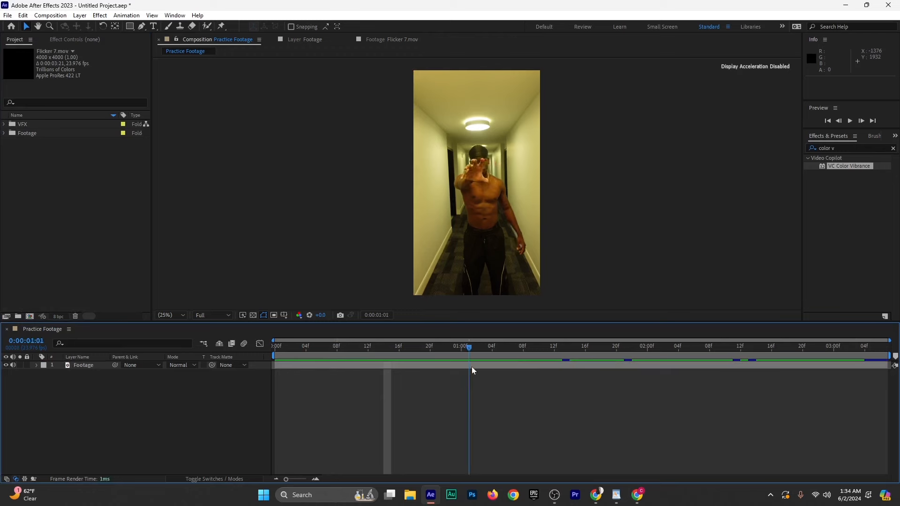
{"action": "key", "text": "Home"}
{"action": "key", "text": "space"}
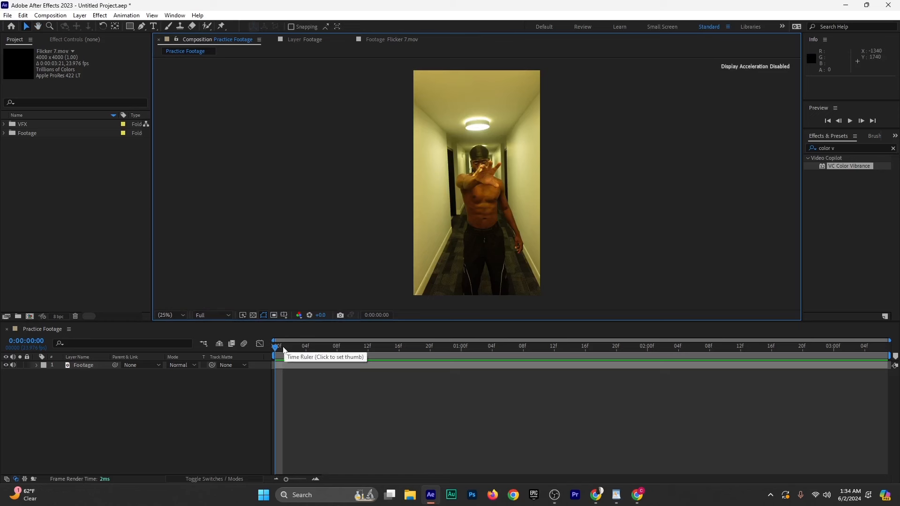
{"action": "left_click_drag", "start_coordinate": [284, 349], "coordinate": [431, 349]}
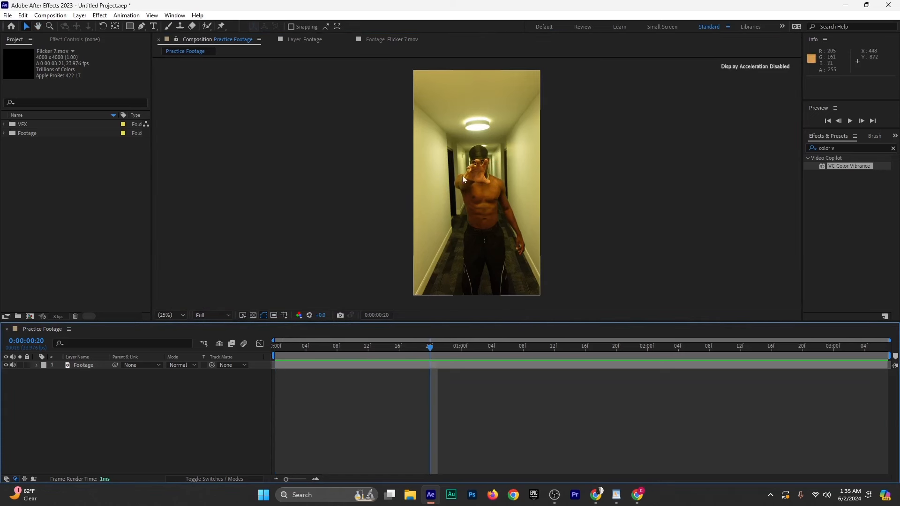
{"action": "key", "text": "Home"}
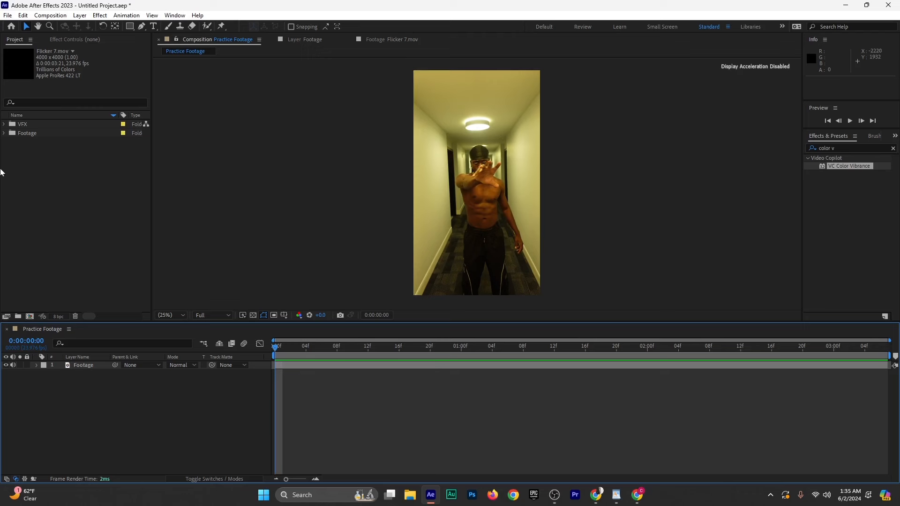
Look through the electric pack folders inside VFX and search the project for "extra"
{"action": "left_click", "coordinate": [4, 125]}
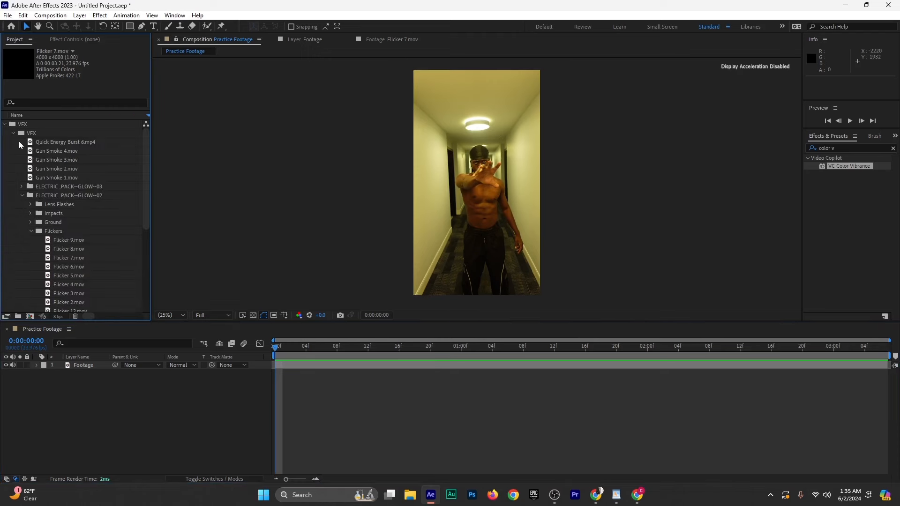
{"action": "left_click", "coordinate": [21, 195]}
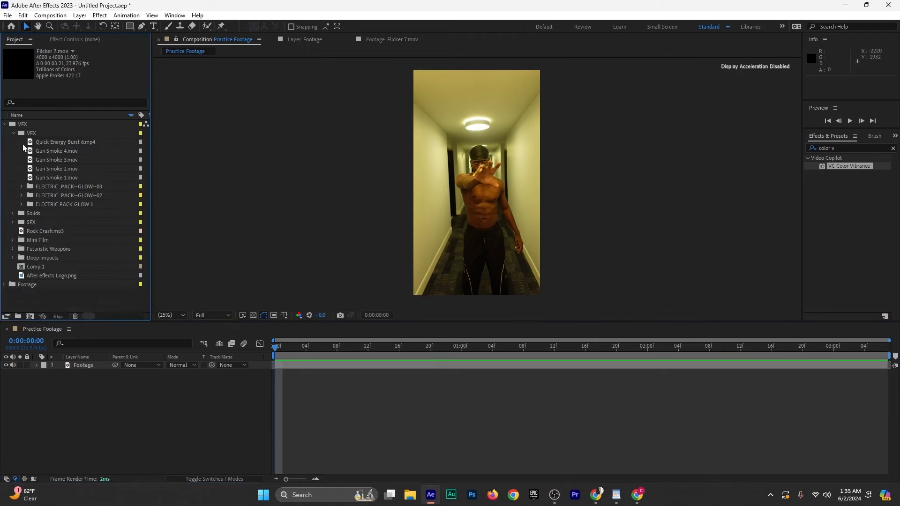
{"action": "left_click", "coordinate": [22, 204]}
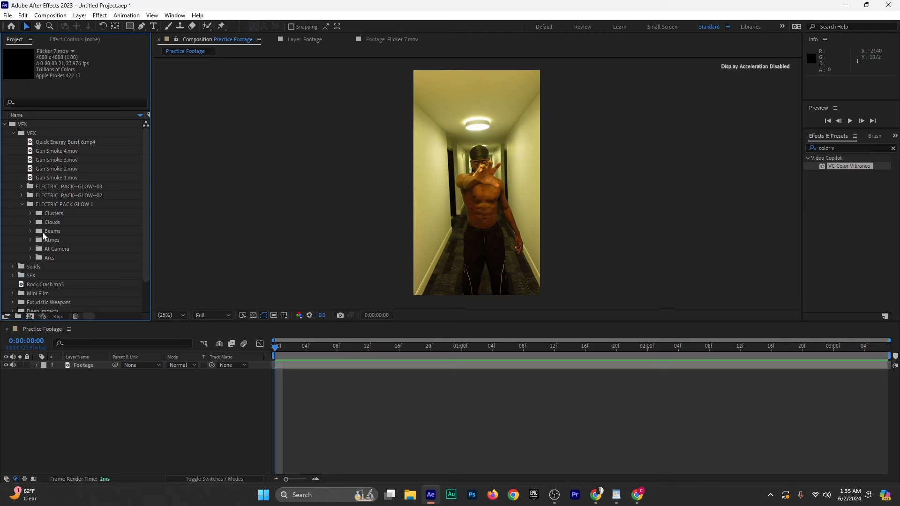
{"action": "left_click", "coordinate": [22, 204]}
{"action": "left_click", "coordinate": [22, 195]}
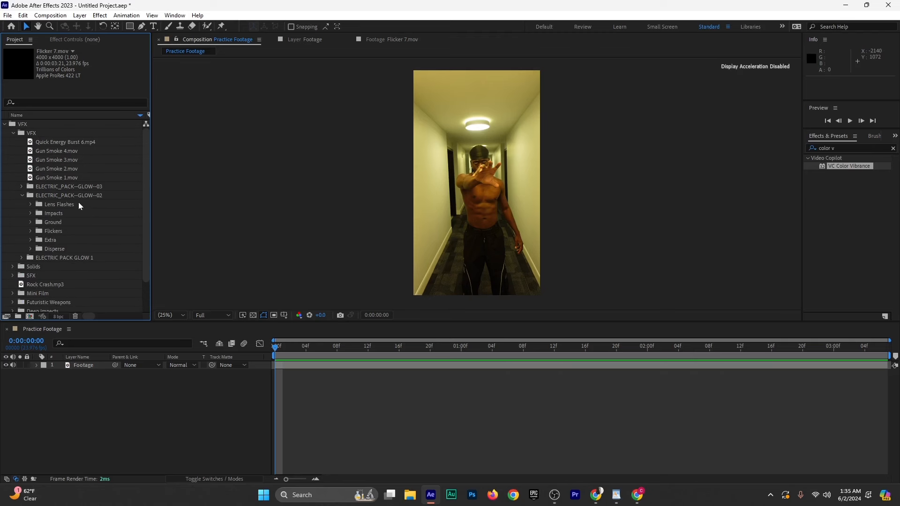
{"action": "left_click", "coordinate": [42, 103]}
{"action": "type", "text": "extra"}
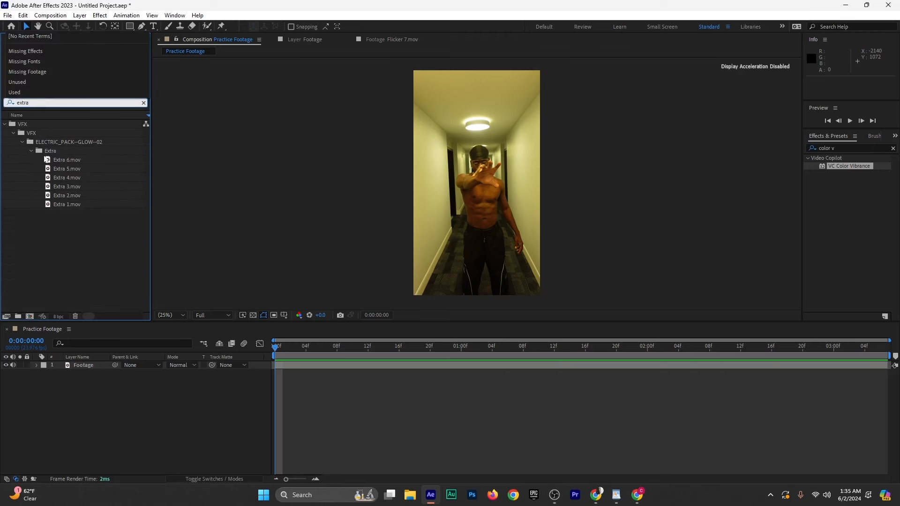
Preview the electricity clips from Extra 6.mov down to Extra 1.mov
{"action": "double_click", "coordinate": [76, 162]}
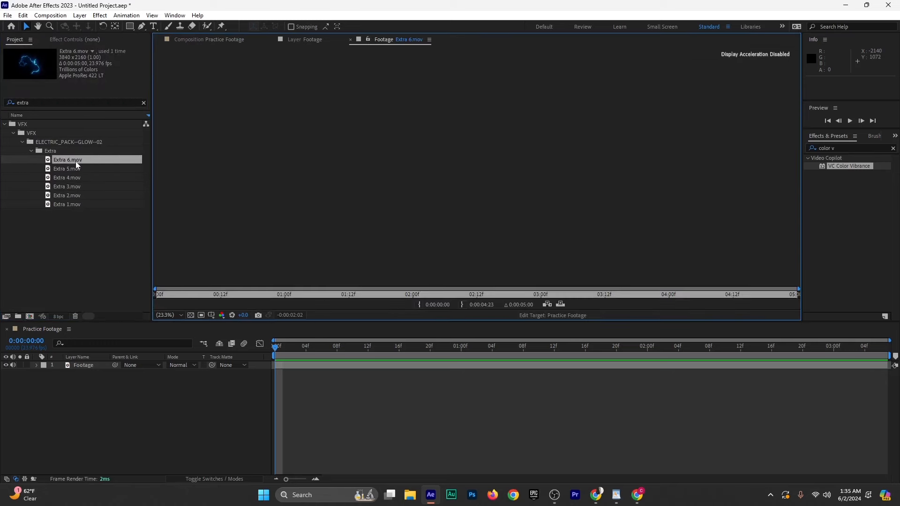
{"action": "double_click", "coordinate": [71, 171]}
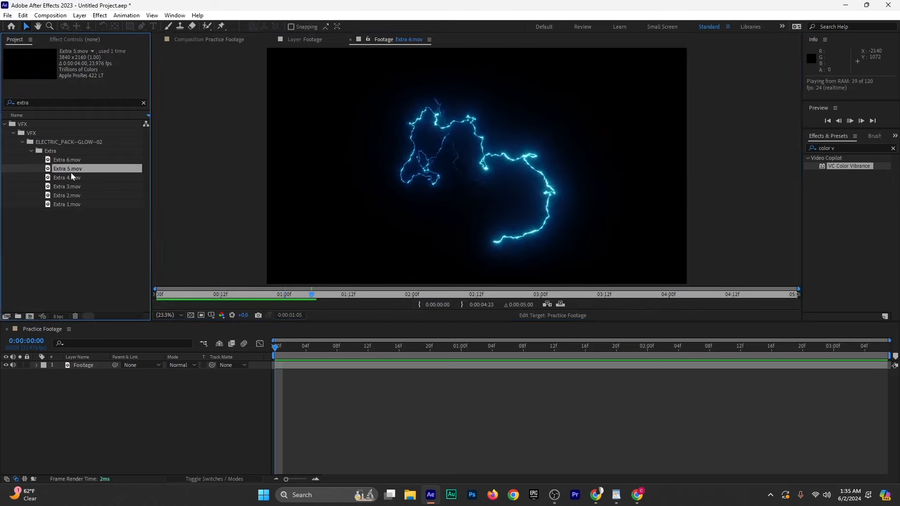
{"action": "double_click", "coordinate": [74, 178]}
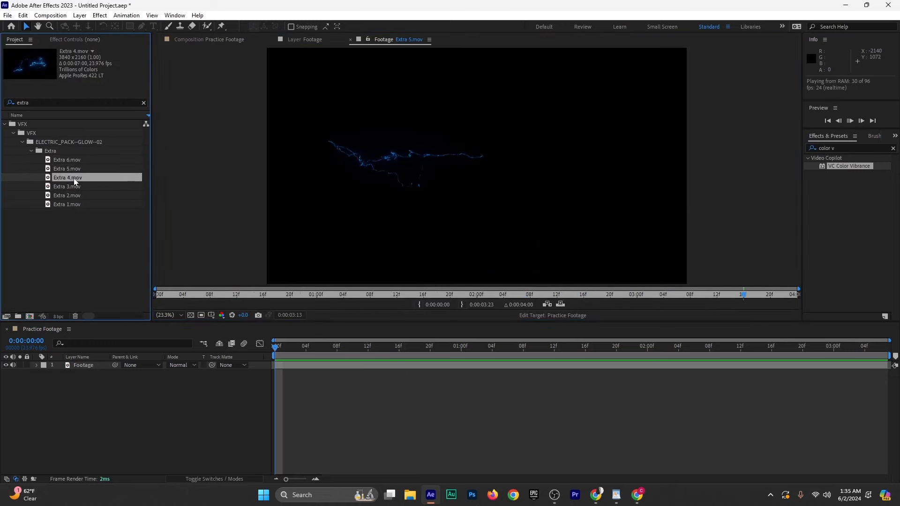
{"action": "double_click", "coordinate": [73, 189]}
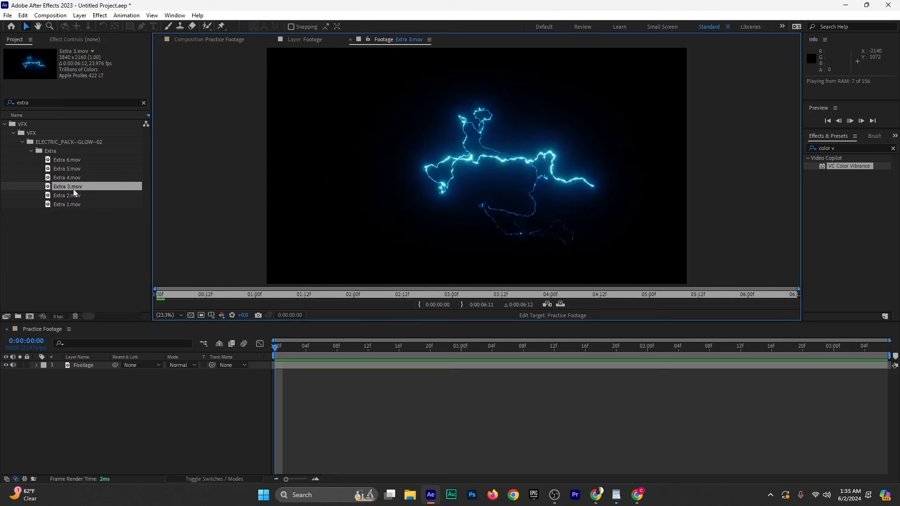
{"action": "left_click", "coordinate": [76, 196]}
{"action": "double_click", "coordinate": [76, 196]}
{"action": "double_click", "coordinate": [75, 204]}
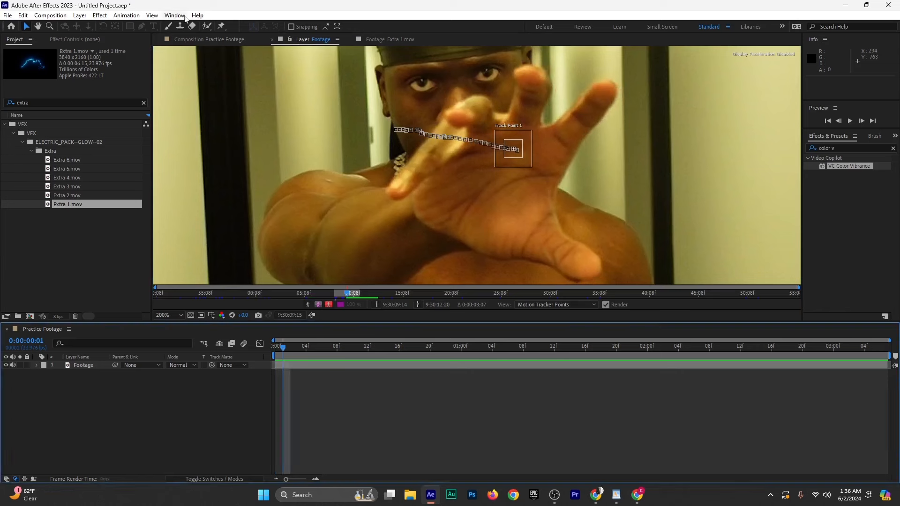
Return to the Practice Footage composition and close the Layer and Footage viewers
{"action": "left_click", "coordinate": [220, 42]}
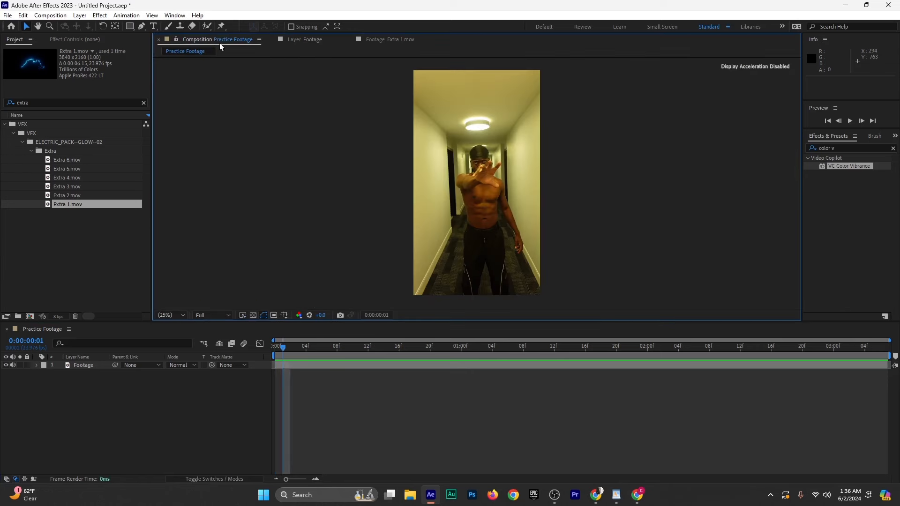
{"action": "left_click", "coordinate": [271, 40]}
{"action": "left_click", "coordinate": [271, 39]}
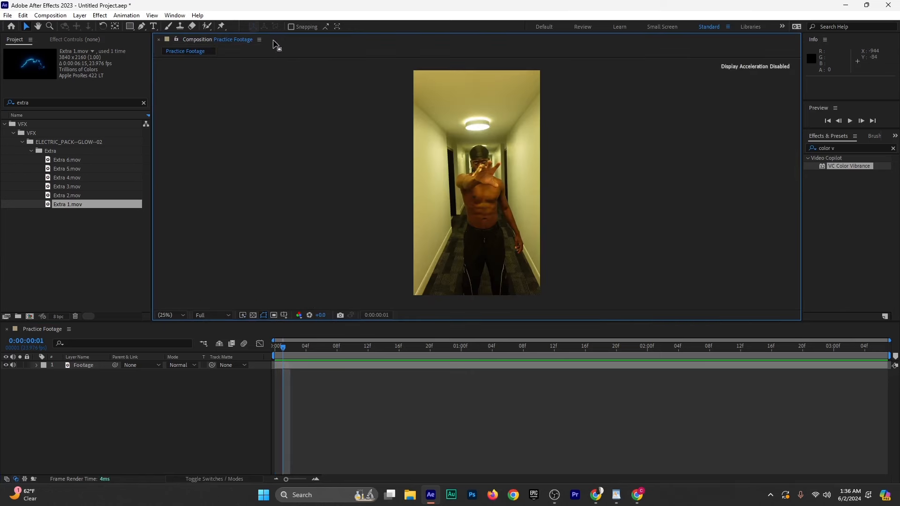
Split the Footage layer at 0:00:01:09 and return to the first frame
{"action": "left_click", "coordinate": [299, 350]}
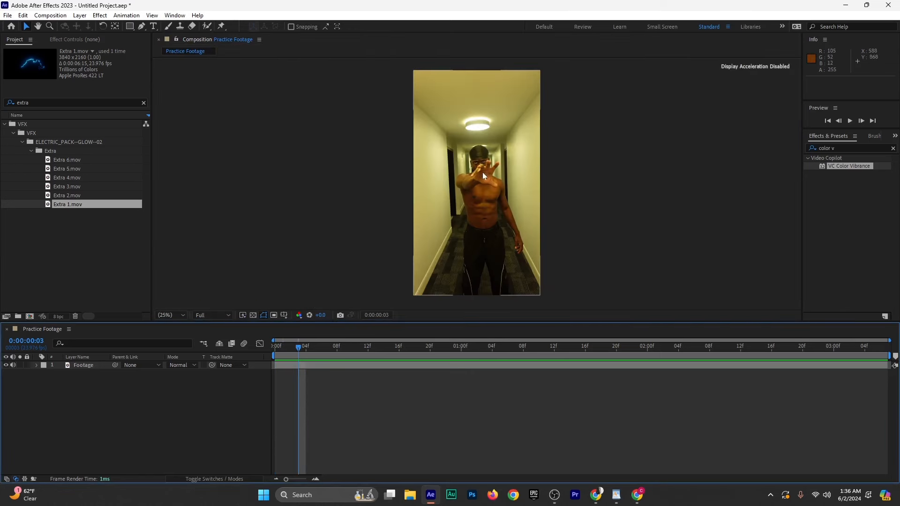
{"action": "left_click_drag", "start_coordinate": [308, 347], "coordinate": [314, 348]}
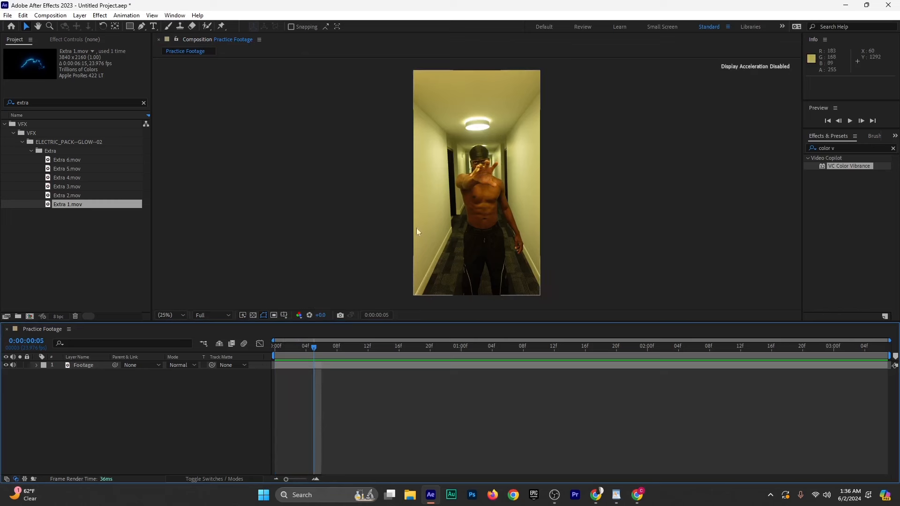
{"action": "left_click_drag", "start_coordinate": [316, 348], "coordinate": [533, 361]}
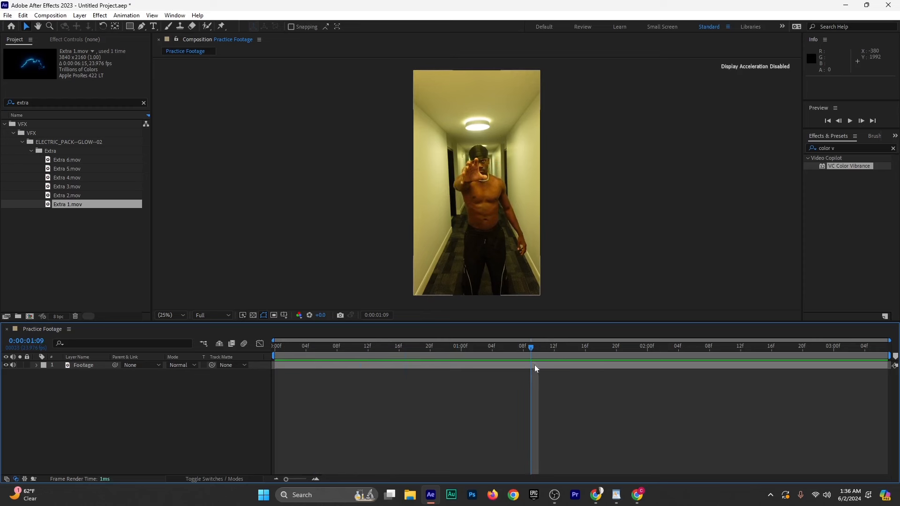
{"action": "left_click", "coordinate": [534, 364]}
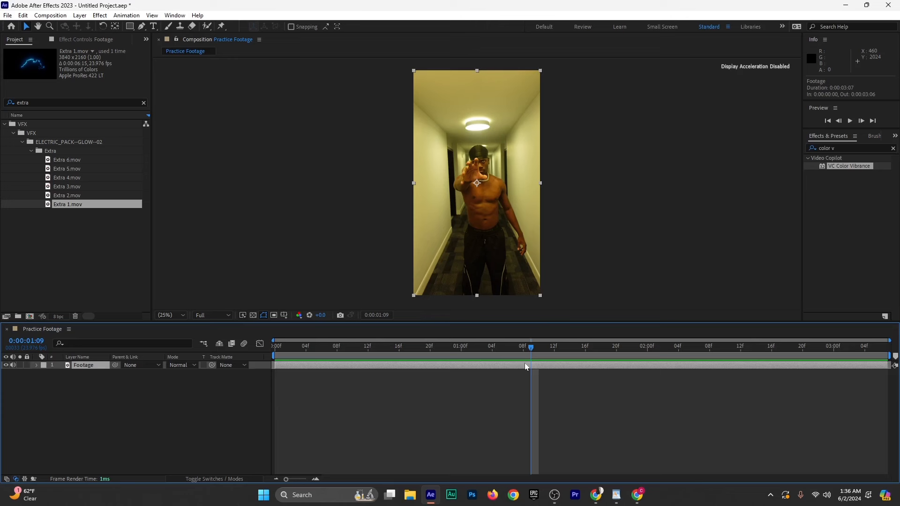
{"action": "key", "text": "ctrl+shift+d"}
{"action": "left_click_drag", "start_coordinate": [528, 347], "coordinate": [267, 370]}
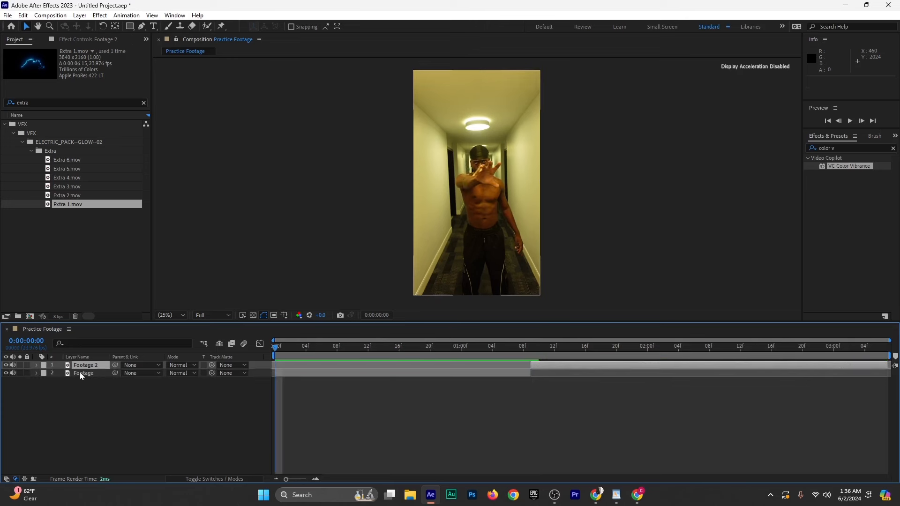
Give the first footage segment a yellow label and rename it Track
{"action": "left_click", "coordinate": [62, 375]}
{"action": "left_click", "coordinate": [44, 375]}
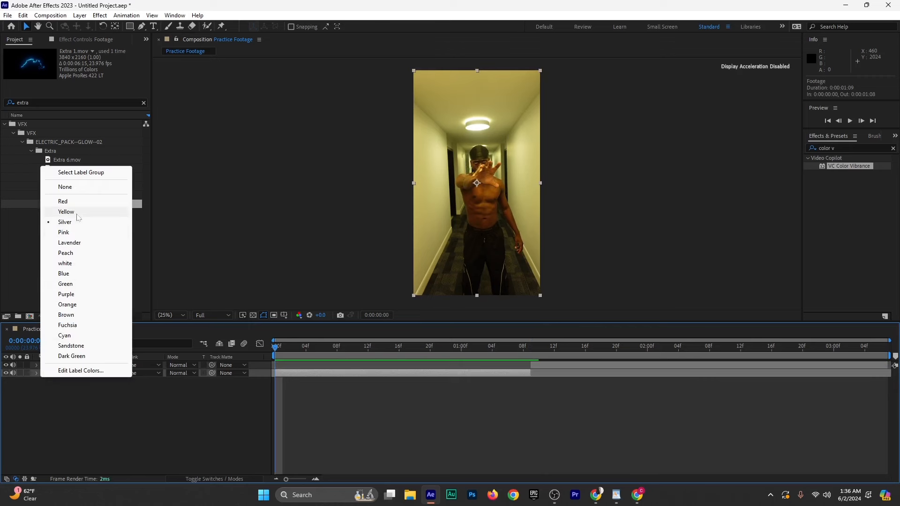
{"action": "left_click", "coordinate": [60, 212]}
{"action": "key", "text": "Return"}
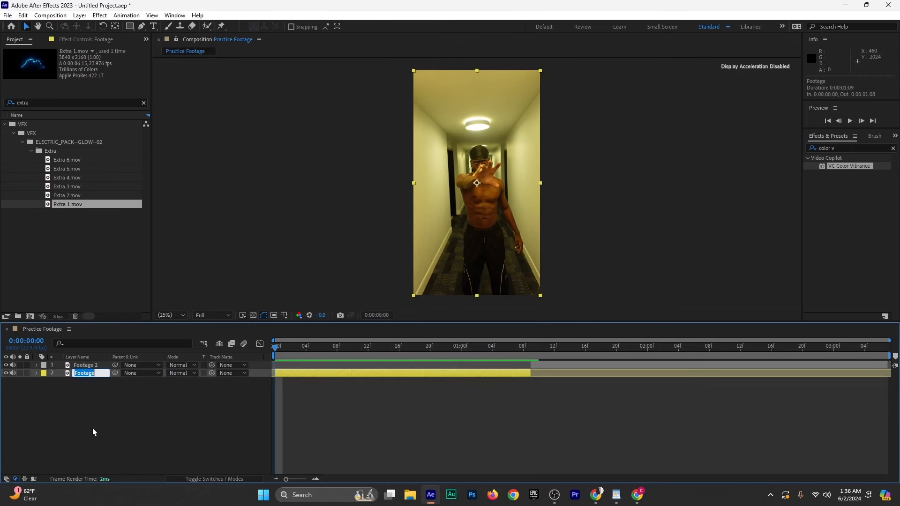
{"action": "type", "text": "Track"}
{"action": "left_click", "coordinate": [187, 413]}
Show the Tracker controls and start Track Motion on the Track layer
{"action": "left_click", "coordinate": [315, 375]}
{"action": "left_click", "coordinate": [896, 137]}
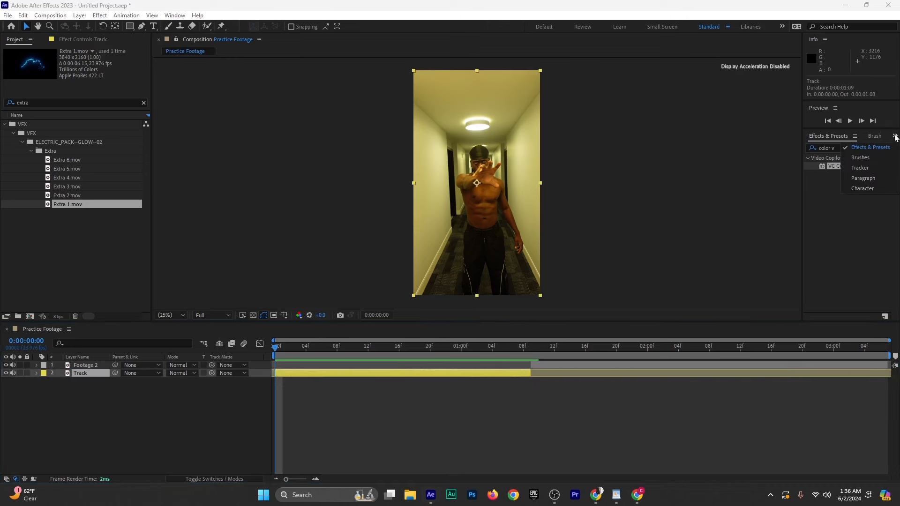
{"action": "left_click", "coordinate": [861, 168]}
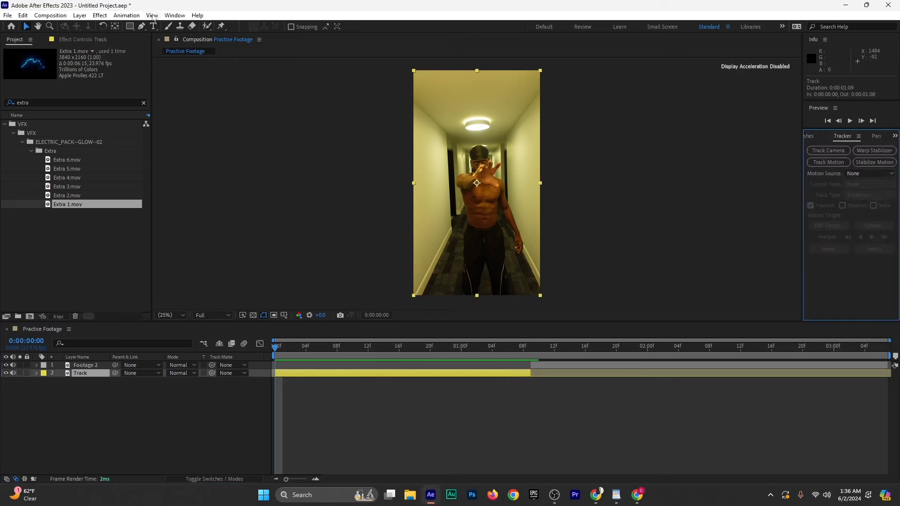
{"action": "left_click", "coordinate": [173, 17]}
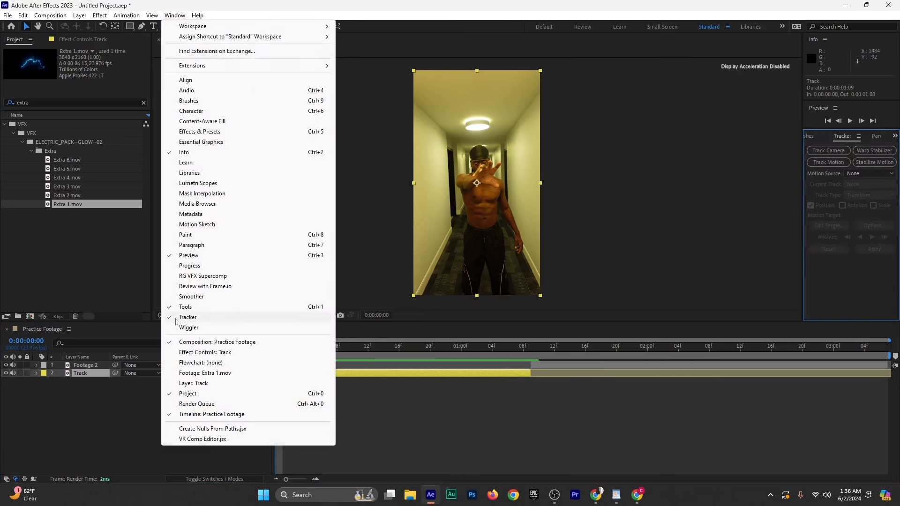
{"action": "left_click", "coordinate": [598, 227]}
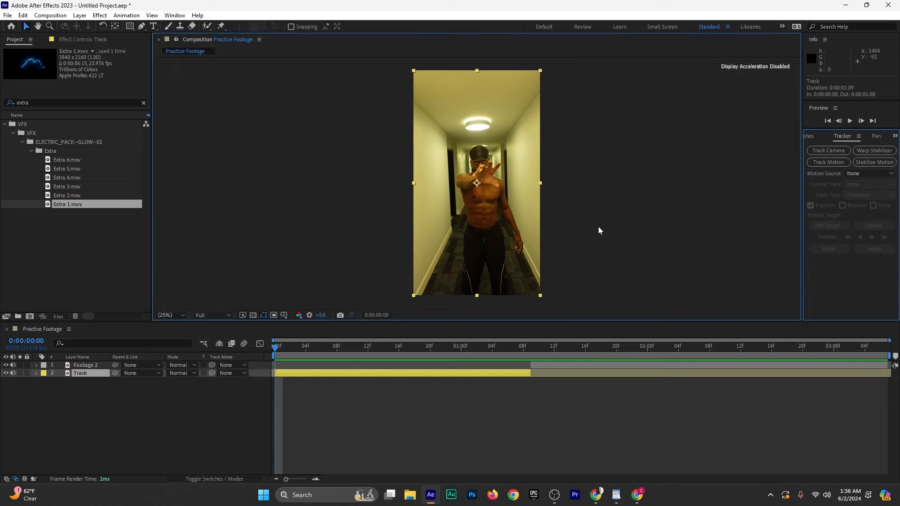
{"action": "left_click", "coordinate": [598, 226]}
{"action": "left_click", "coordinate": [288, 375]}
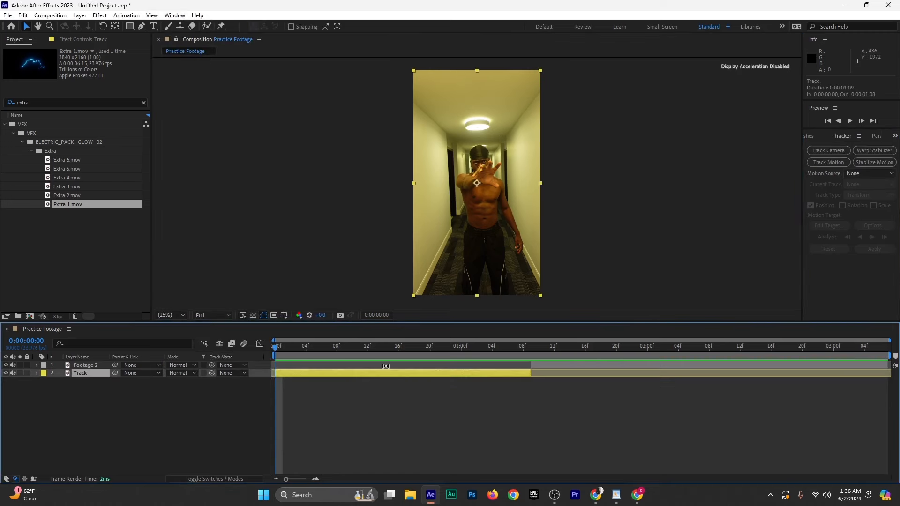
{"action": "left_click", "coordinate": [828, 163]}
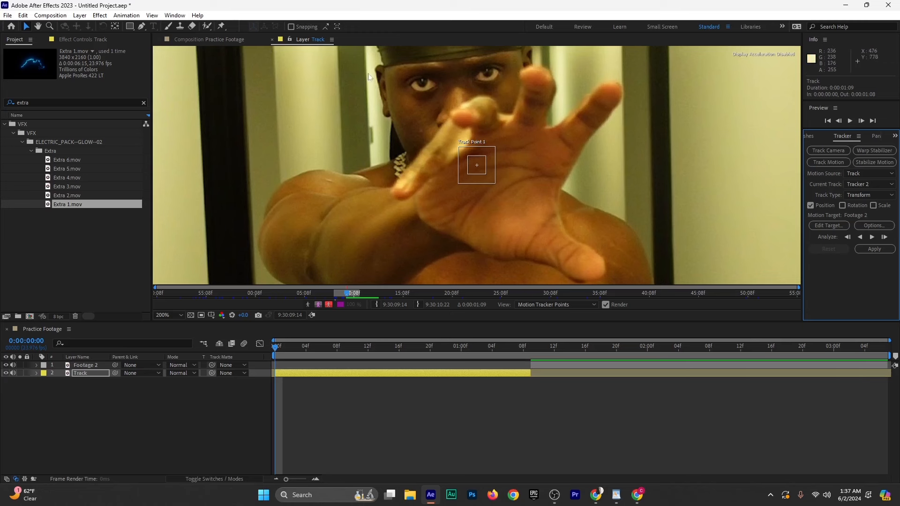
Position Track Point 1 on the upper palm just below the fingers in the first frame
{"action": "key", "text": "comma"}
{"action": "key", "text": "comma"}
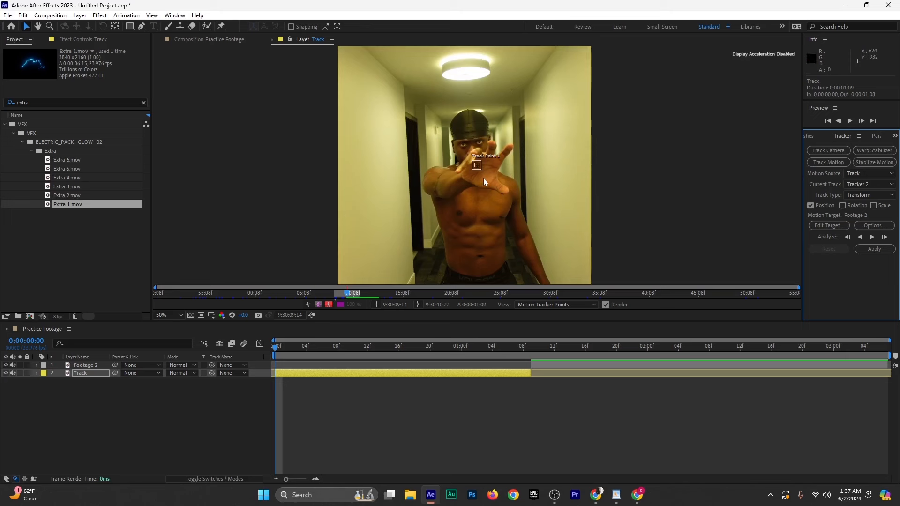
{"action": "key", "text": "period"}
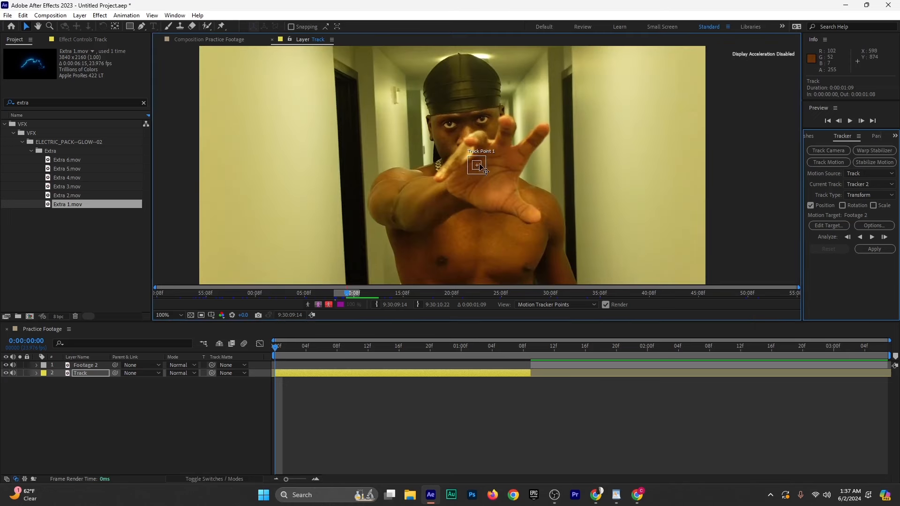
{"action": "mouse_move", "coordinate": [479, 165]}
{"action": "left_mouse_down"}
{"action": "mouse_move", "coordinate": [519, 205]}
{"action": "mouse_move", "coordinate": [453, 151]}
{"action": "mouse_move", "coordinate": [418, 165]}
{"action": "mouse_move", "coordinate": [527, 201]}
{"action": "mouse_move", "coordinate": [509, 190]}
{"action": "mouse_move", "coordinate": [504, 160]}
{"action": "mouse_move", "coordinate": [519, 201]}
{"action": "mouse_move", "coordinate": [481, 203]}
{"action": "mouse_move", "coordinate": [515, 211]}
{"action": "mouse_move", "coordinate": [509, 215]}
{"action": "mouse_move", "coordinate": [502, 165]}
{"action": "mouse_move", "coordinate": [531, 177]}
{"action": "mouse_move", "coordinate": [504, 154]}
{"action": "mouse_move", "coordinate": [487, 174]}
{"action": "left_mouse_up"}
{"action": "scroll", "coordinate": [507, 166], "scroll_direction": "up", "scroll_amount": 1}
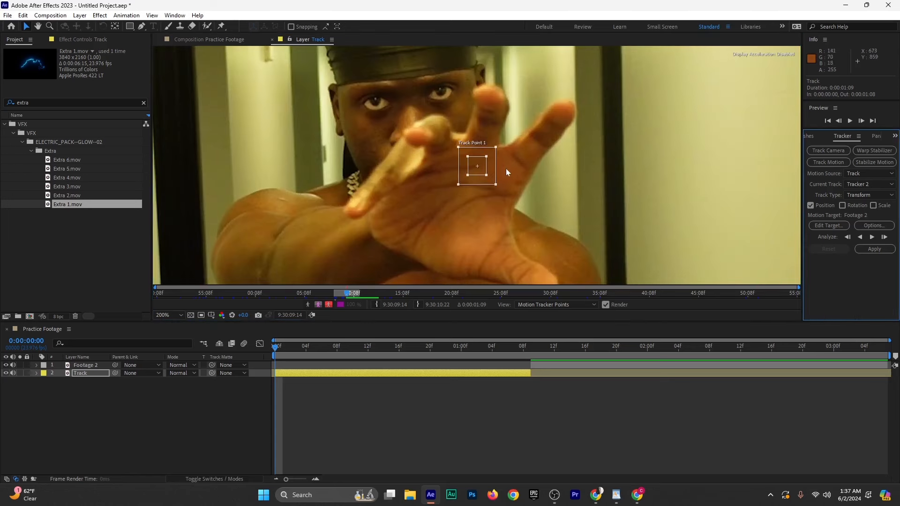
{"action": "scroll", "coordinate": [505, 168], "scroll_direction": "down", "scroll_amount": 1}
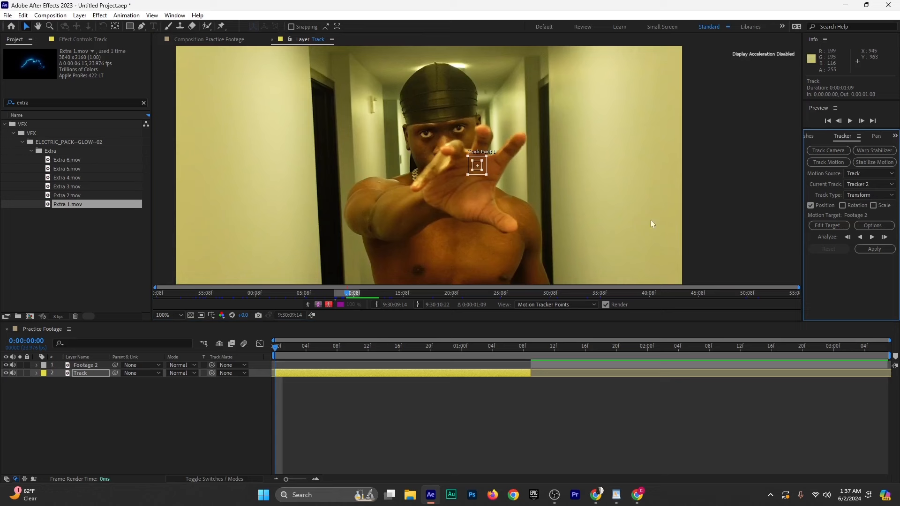
Analyze the tracked point forward through the Track layer, then review the track and return to the first frame
{"action": "left_click", "coordinate": [872, 237]}
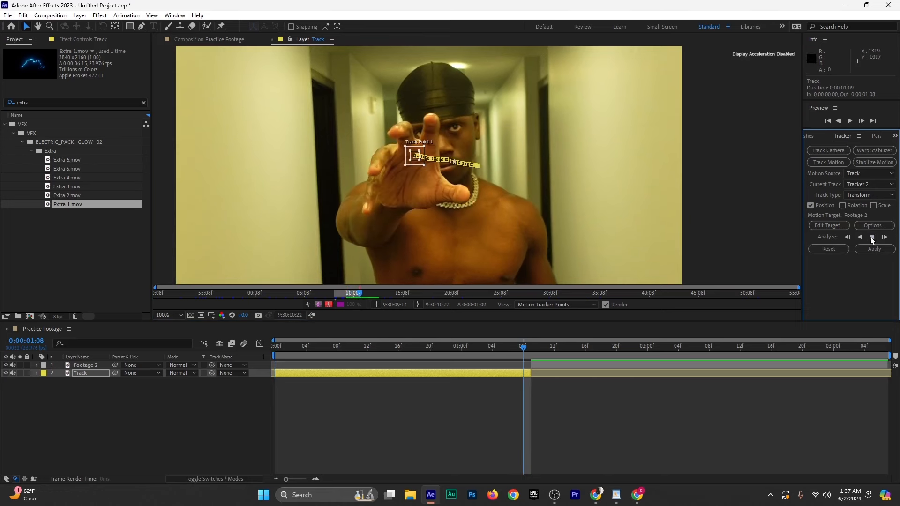
{"action": "scroll", "coordinate": [394, 153], "scroll_direction": "up", "scroll_amount": 2}
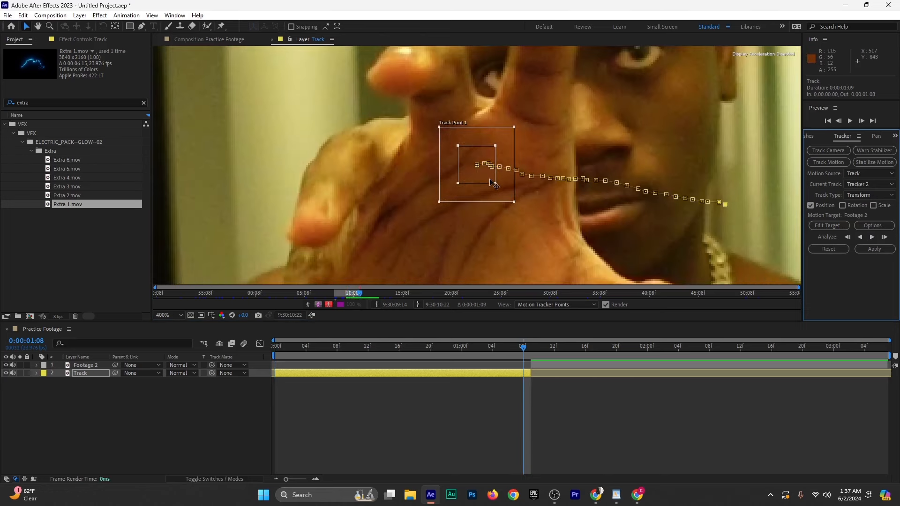
{"action": "left_click_drag", "start_coordinate": [518, 348], "coordinate": [283, 349]}
{"action": "left_click_drag", "start_coordinate": [338, 359], "coordinate": [251, 361]}
{"action": "scroll", "coordinate": [576, 140], "scroll_direction": "down", "scroll_amount": 4}
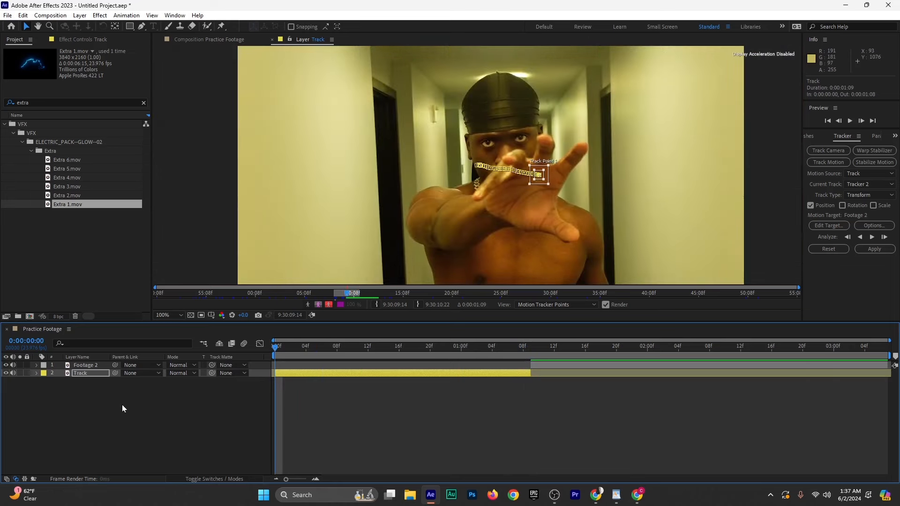
Add a null object, split it at 0:00:01:09 and delete its second part, then return to the first frame
{"action": "right_click", "coordinate": [122, 404]}
{"action": "mouse_move", "coordinate": [183, 289]}
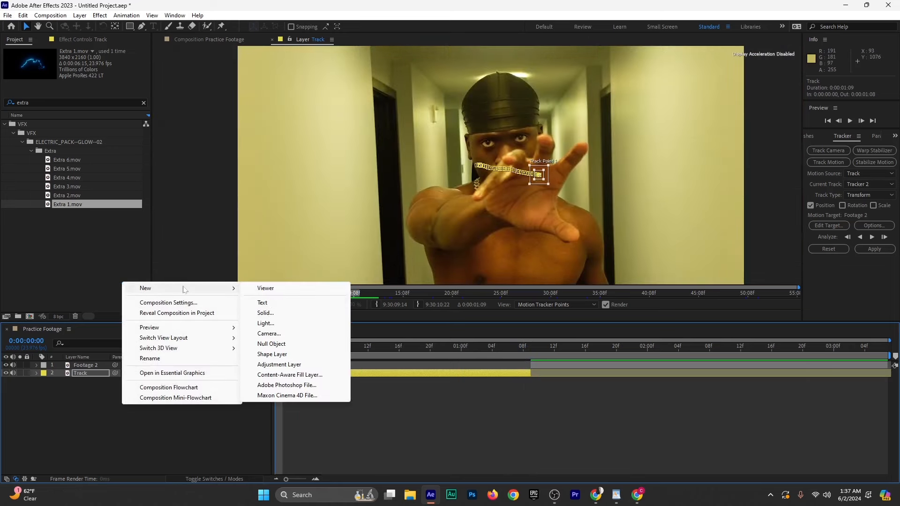
{"action": "left_click", "coordinate": [288, 346]}
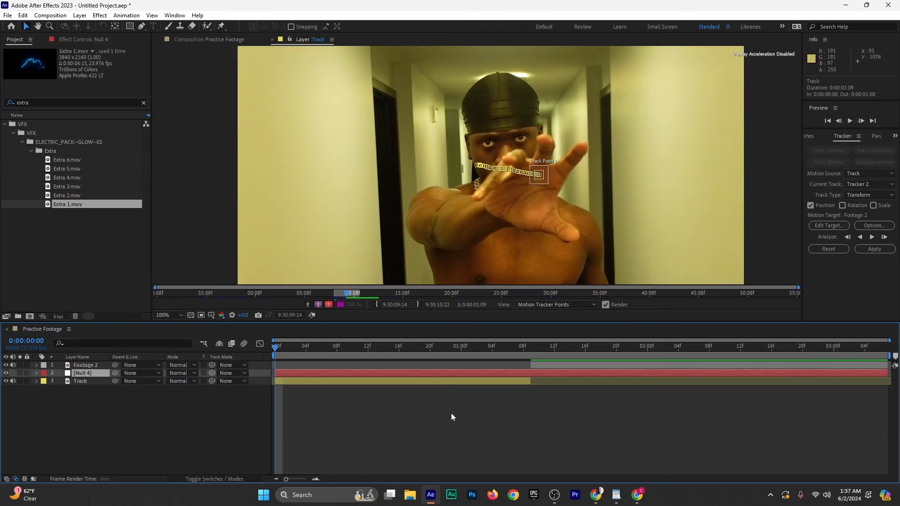
{"action": "left_click_drag", "start_coordinate": [274, 349], "coordinate": [529, 378]}
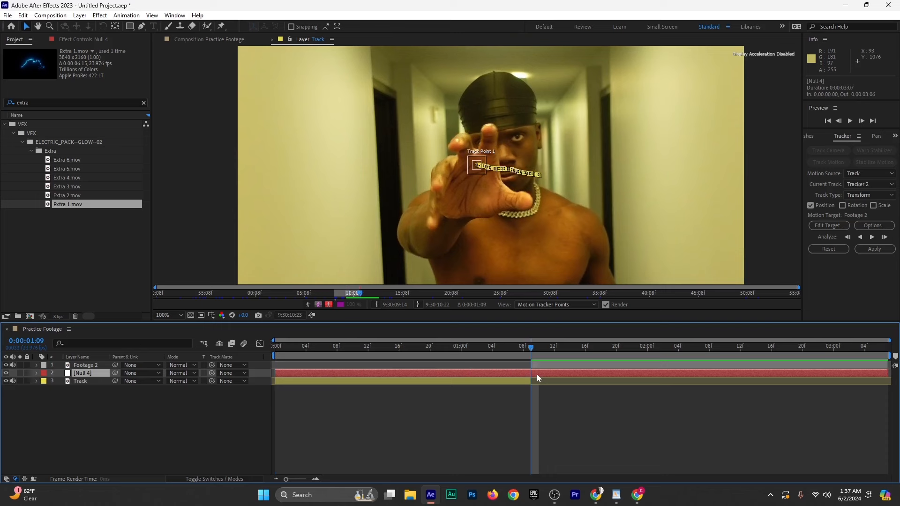
{"action": "key", "text": "ctrl+shift+d"}
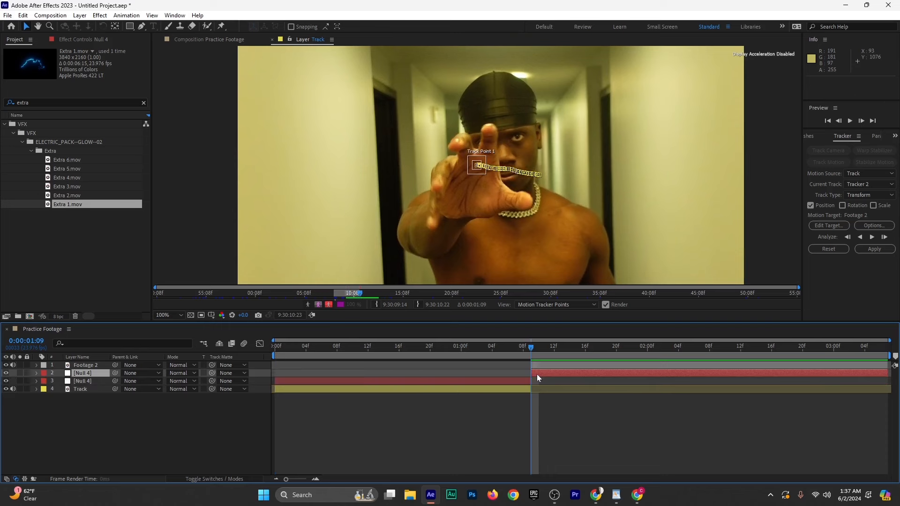
{"action": "key", "text": "Delete"}
{"action": "key", "text": "Home"}
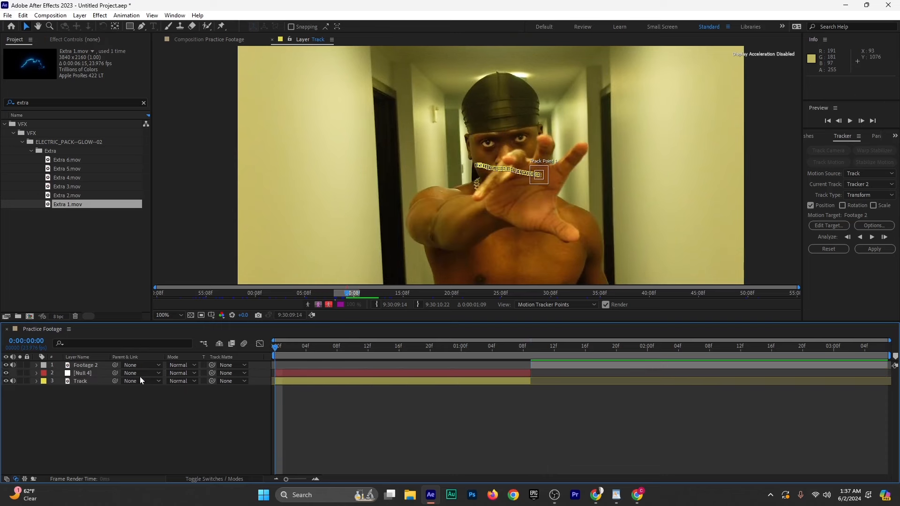
Rename the null layer as Null 1
{"action": "left_click", "coordinate": [102, 375]}
{"action": "right_click", "coordinate": [91, 366]}
{"action": "right_click", "coordinate": [96, 374]}
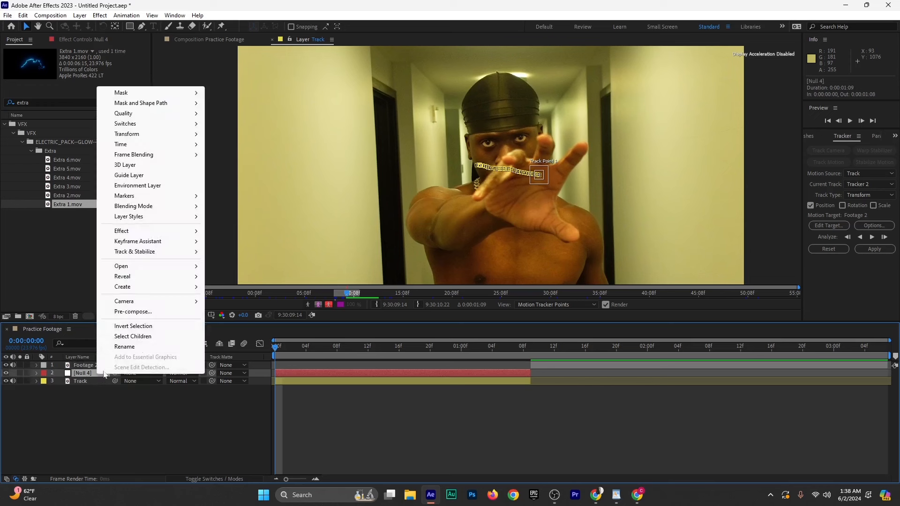
{"action": "left_click", "coordinate": [119, 345]}
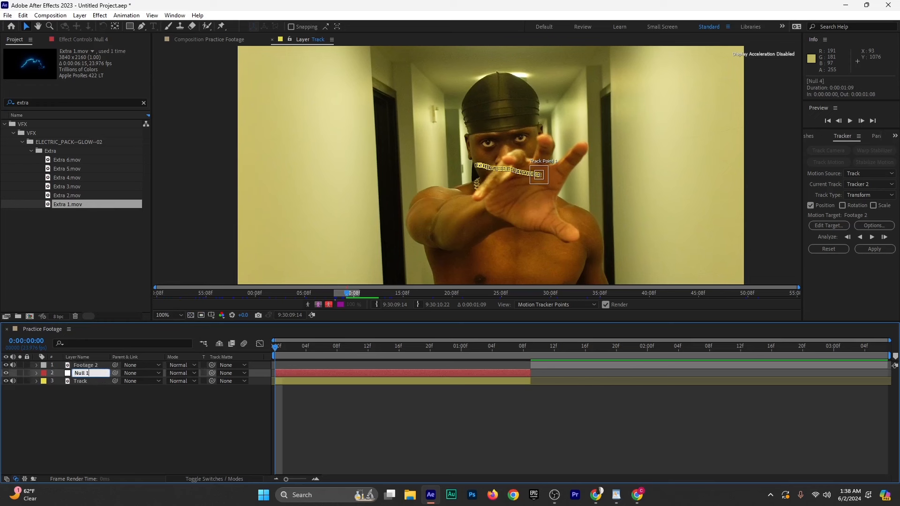
{"action": "type", "text": "Null 1"}
{"action": "left_click", "coordinate": [109, 405]}
Set the motion target to Null 1, apply the tracking data and check the null's motion against the hand
{"action": "left_click", "coordinate": [85, 373]}
{"action": "left_click", "coordinate": [839, 224]}
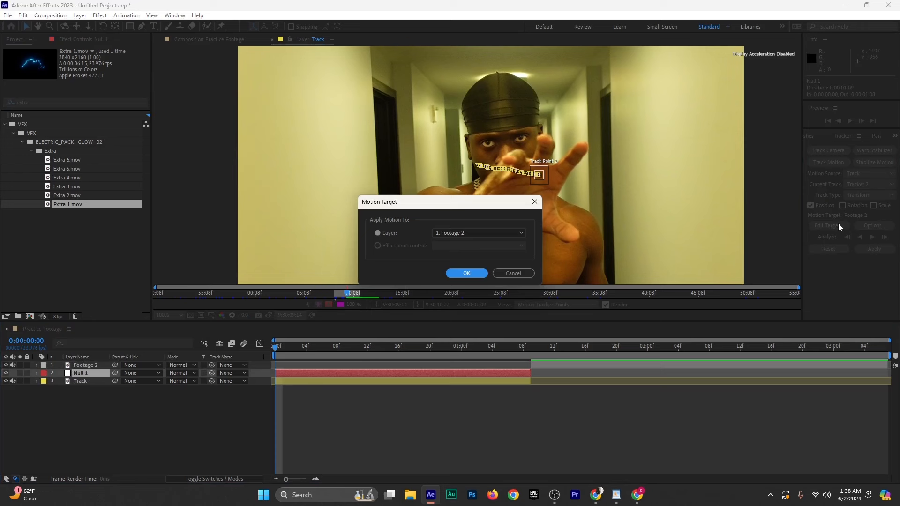
{"action": "left_click", "coordinate": [463, 231]}
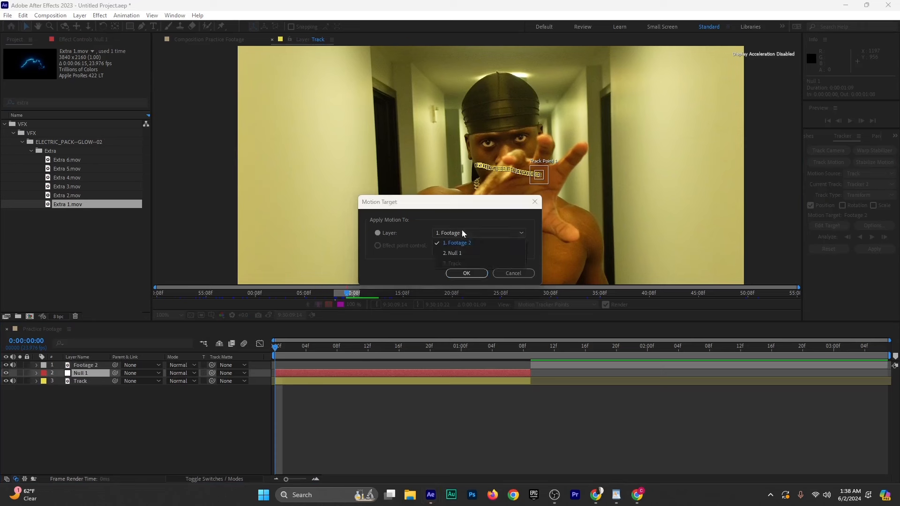
{"action": "left_click", "coordinate": [456, 253]}
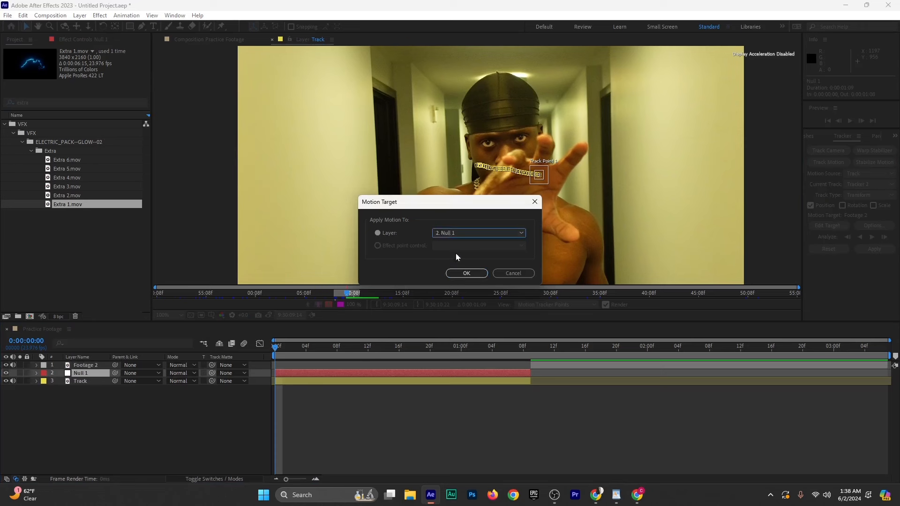
{"action": "left_click", "coordinate": [466, 273]}
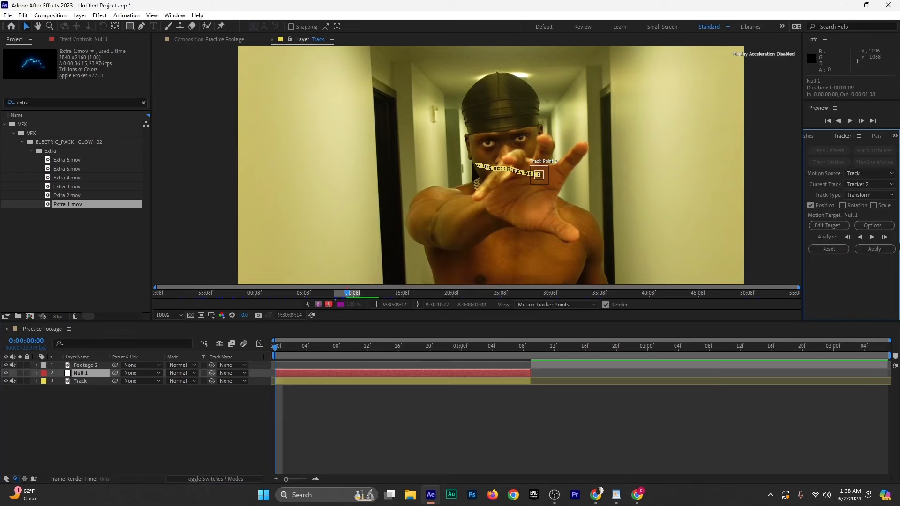
{"action": "left_click", "coordinate": [874, 249]}
{"action": "left_click", "coordinate": [442, 257]}
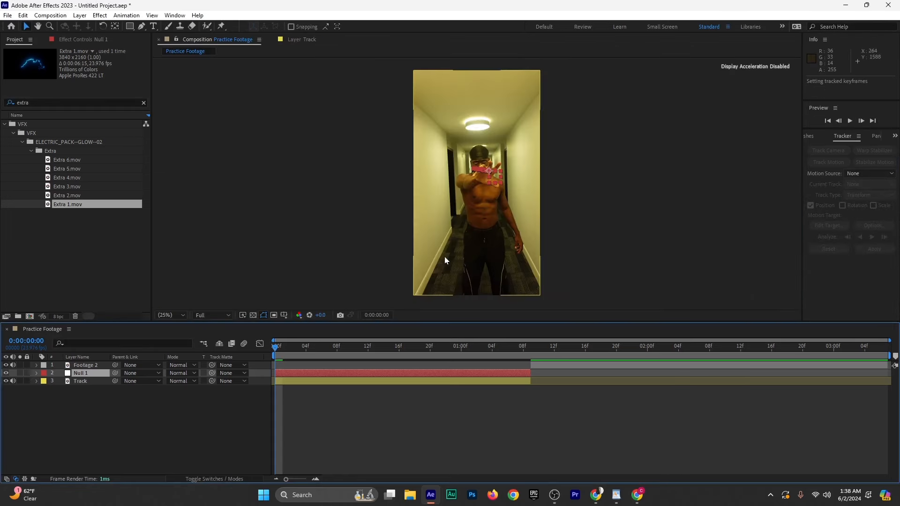
{"action": "scroll", "coordinate": [482, 156], "scroll_direction": "up", "scroll_amount": 2}
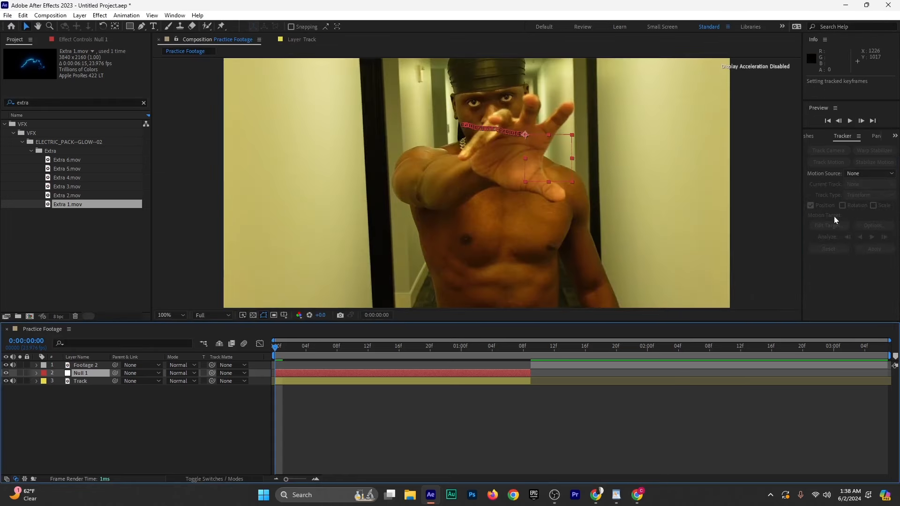
{"action": "left_click_drag", "start_coordinate": [282, 346], "coordinate": [245, 376]}
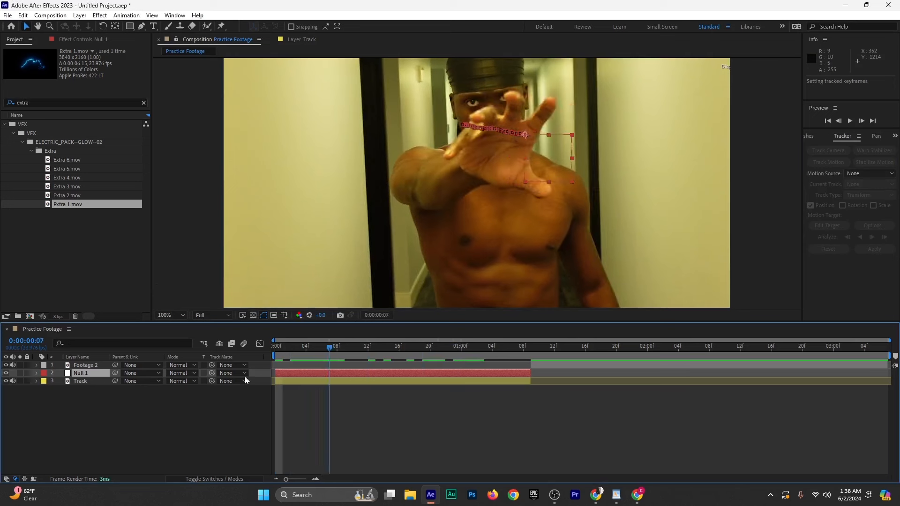
Hide the Null 1 layer and widen the layer name column
{"action": "left_click", "coordinate": [6, 372]}
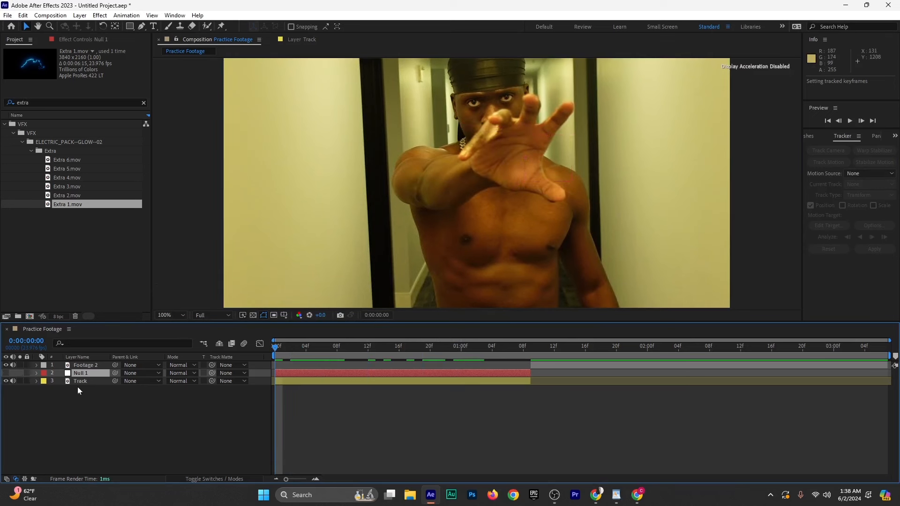
{"action": "left_click", "coordinate": [296, 376]}
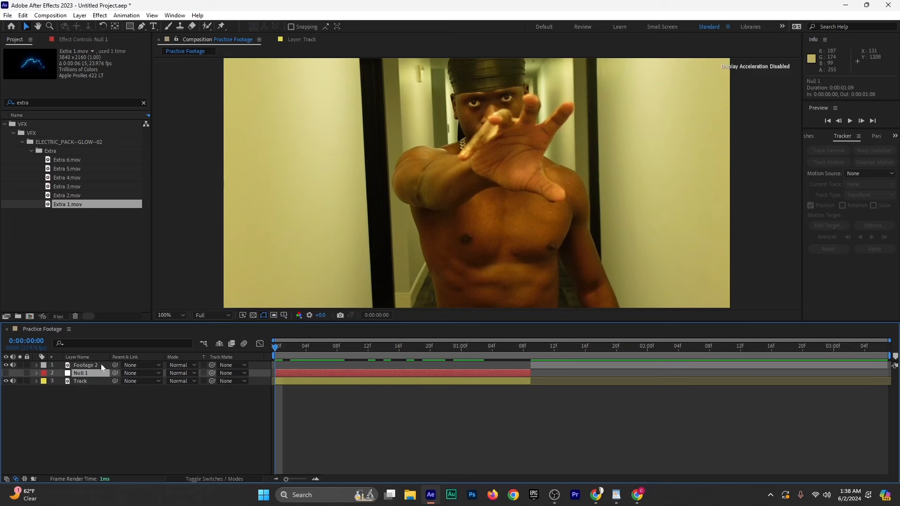
{"action": "left_click_drag", "start_coordinate": [110, 357], "coordinate": [125, 357]}
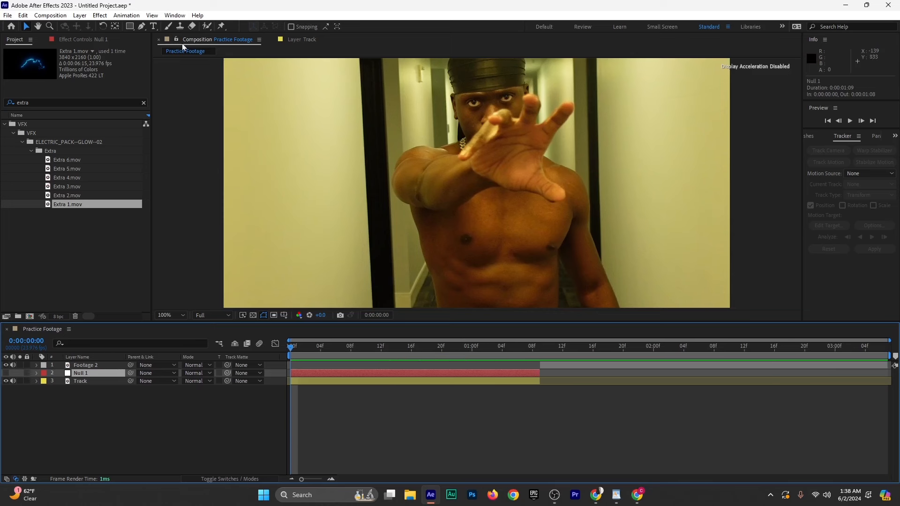
Place Extra 1.mov directly above Null 1 in the timeline and set its blending mode to Screen
{"action": "double_click", "coordinate": [75, 205]}
{"action": "left_click_drag", "start_coordinate": [57, 206], "coordinate": [63, 375]}
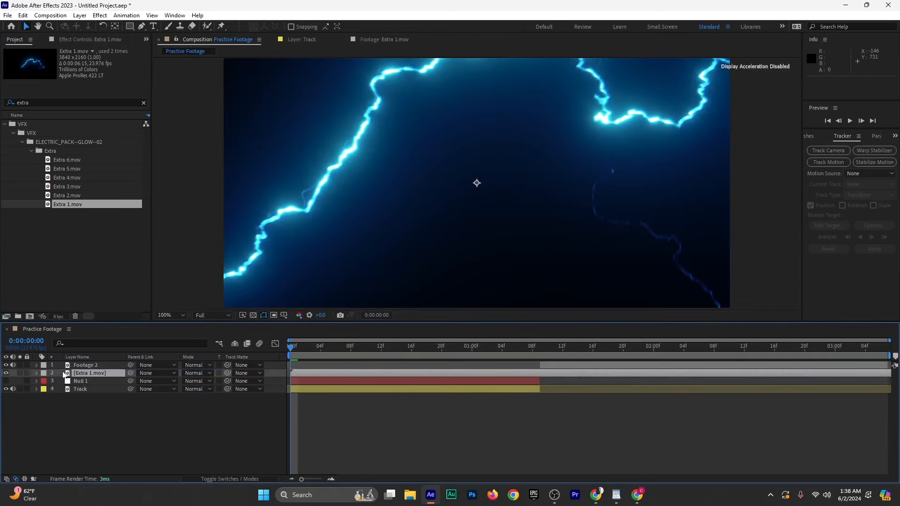
{"action": "left_click", "coordinate": [181, 316]}
{"action": "left_click", "coordinate": [174, 159]}
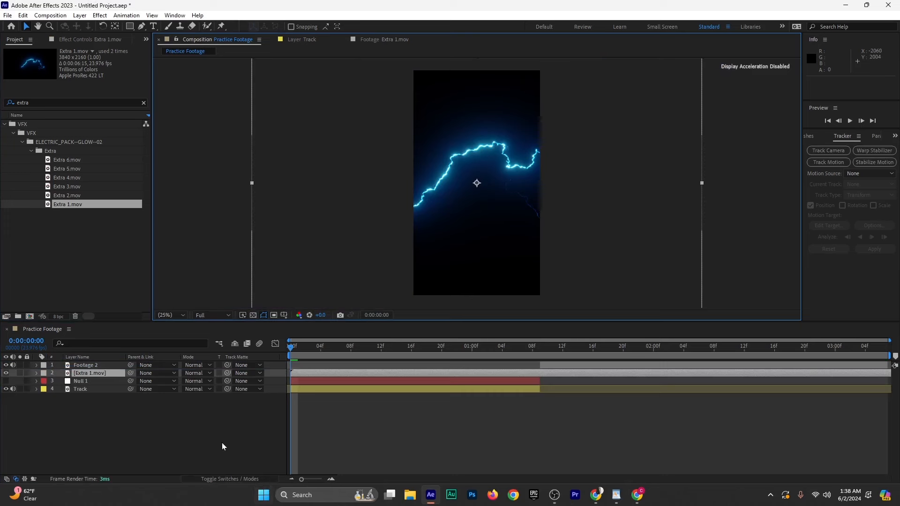
{"action": "left_click", "coordinate": [196, 375]}
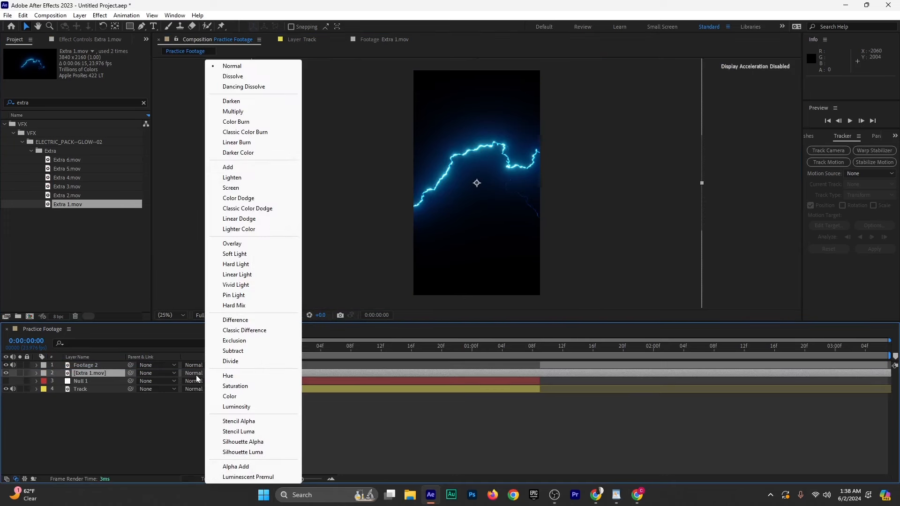
{"action": "left_click", "coordinate": [240, 187]}
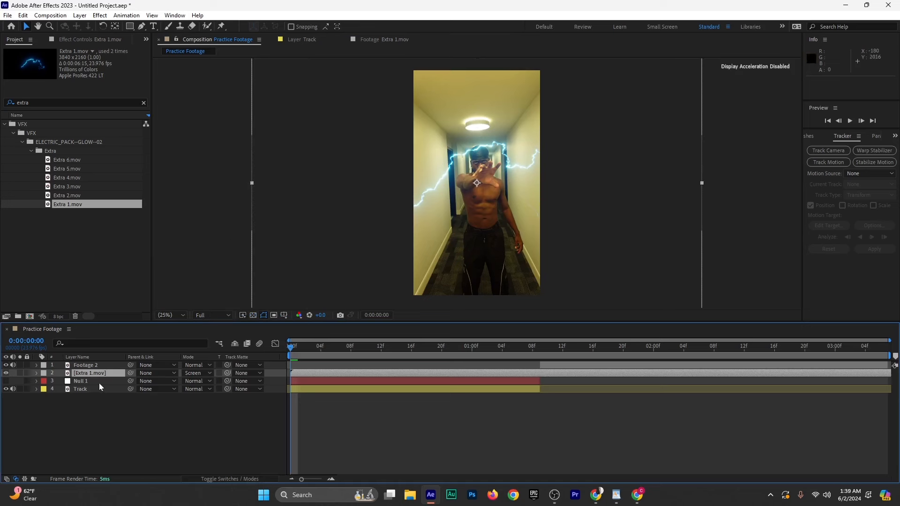
Give the Extra 1.mov layer the Cyan label color and move it to the top of the layer stack
{"action": "left_click", "coordinate": [43, 375]}
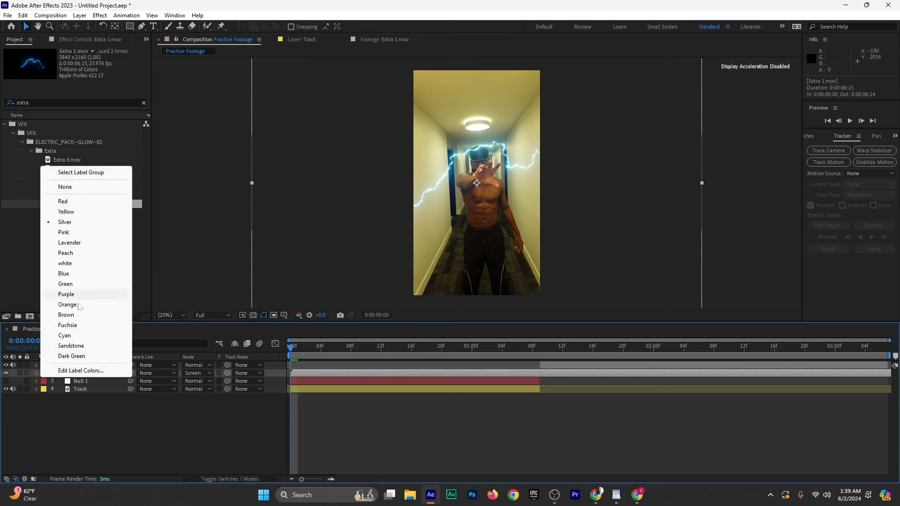
{"action": "left_click", "coordinate": [73, 337]}
{"action": "left_click_drag", "start_coordinate": [81, 375], "coordinate": [81, 364]}
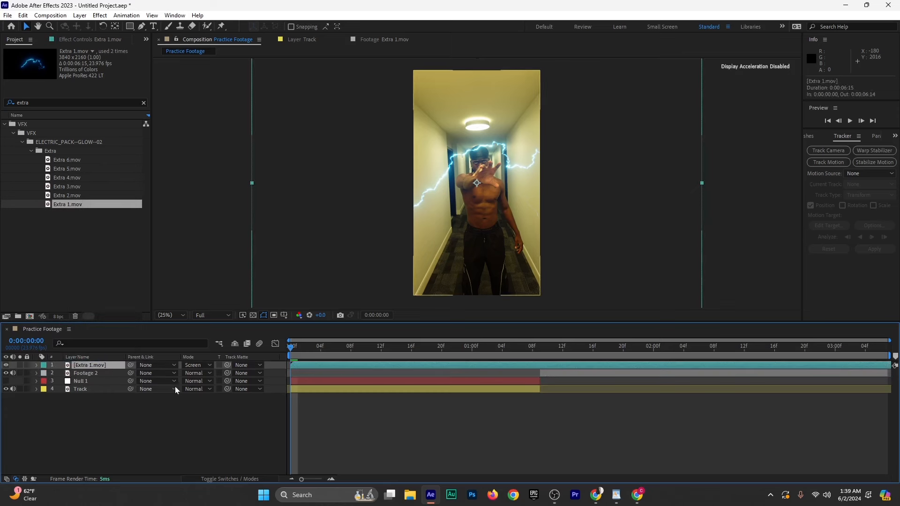
Scale Extra 1.mov down to 7% and position the electricity over the palm of the outstretched hand
{"action": "key", "text": "s"}
{"action": "left_click_drag", "start_coordinate": [213, 375], "coordinate": [168, 373]}
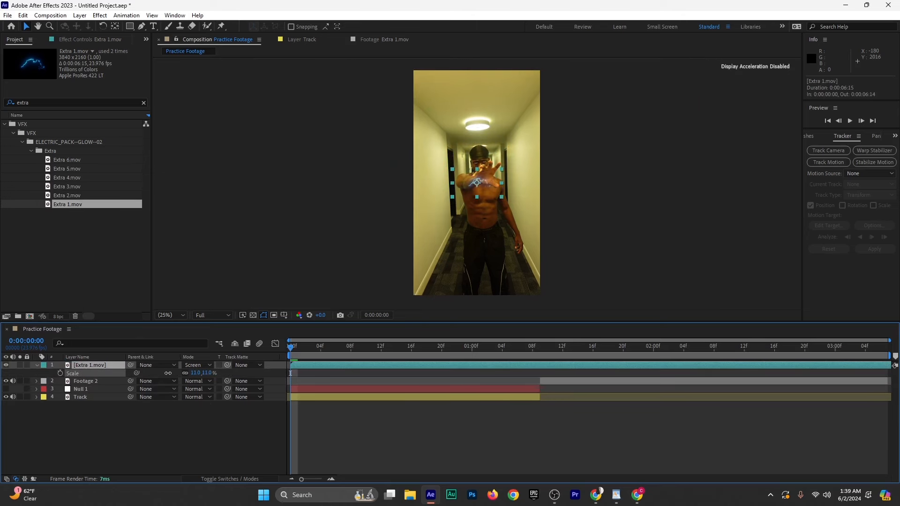
{"action": "key", "text": "/"}
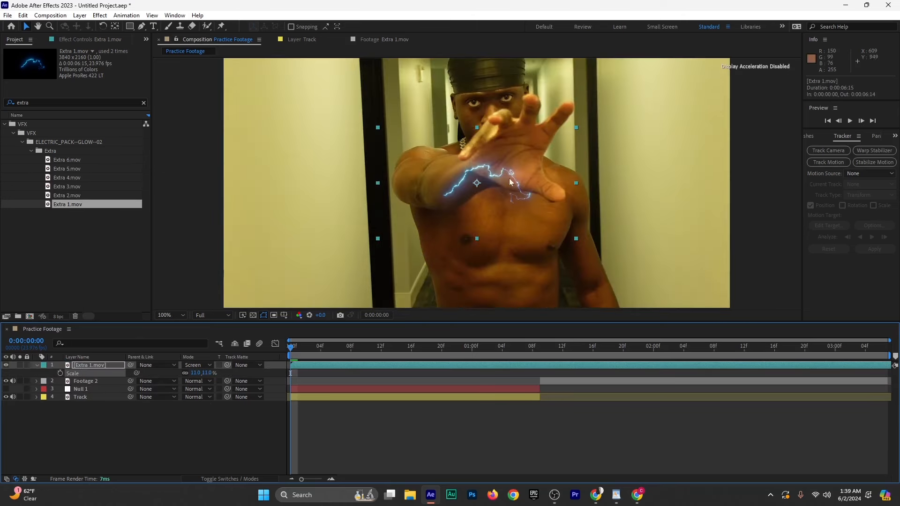
{"action": "left_click_drag", "start_coordinate": [497, 195], "coordinate": [521, 170]}
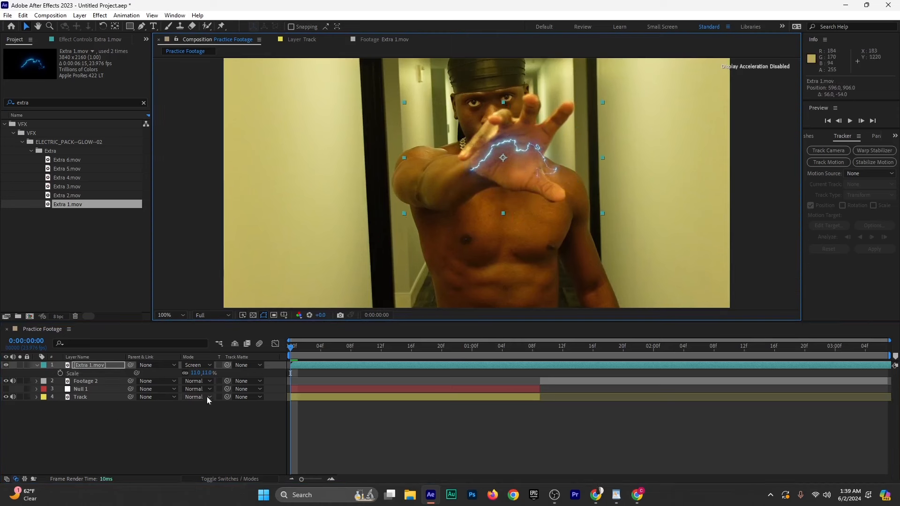
{"action": "left_click", "coordinate": [207, 374]}
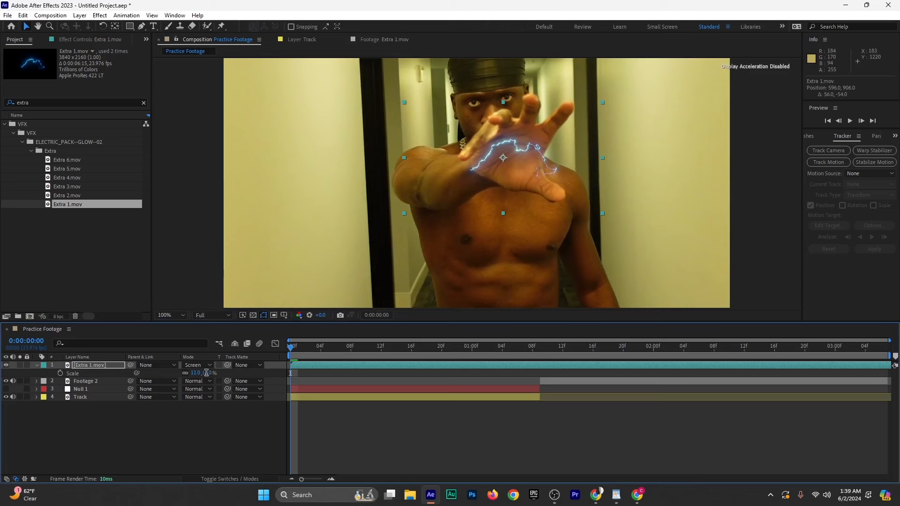
{"action": "type", "text": "7"}
{"action": "left_click", "coordinate": [220, 438]}
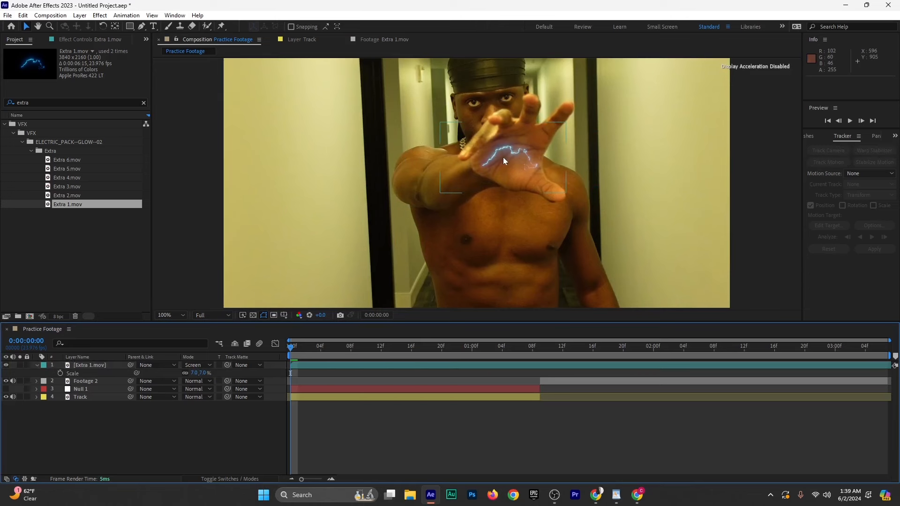
{"action": "left_click", "coordinate": [502, 157]}
{"action": "mouse_move", "coordinate": [549, 181]}
{"action": "left_mouse_down"}
{"action": "mouse_move", "coordinate": [546, 172]}
{"action": "mouse_move", "coordinate": [514, 205]}
{"action": "mouse_move", "coordinate": [546, 173]}
{"action": "left_mouse_up"}
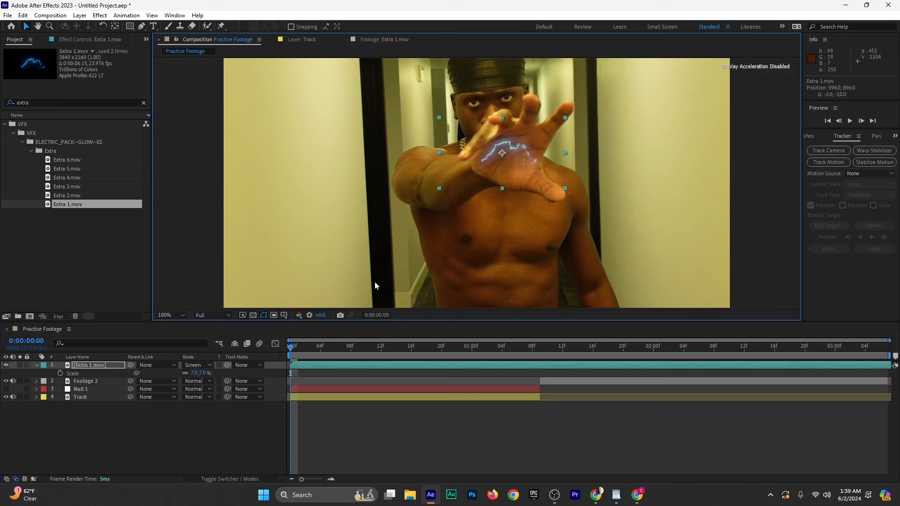
Parent Extra 1.mov to Null 1, move Footage 2 to the bottom of the layer stack and preview the tracked motion
{"action": "left_click", "coordinate": [133, 370]}
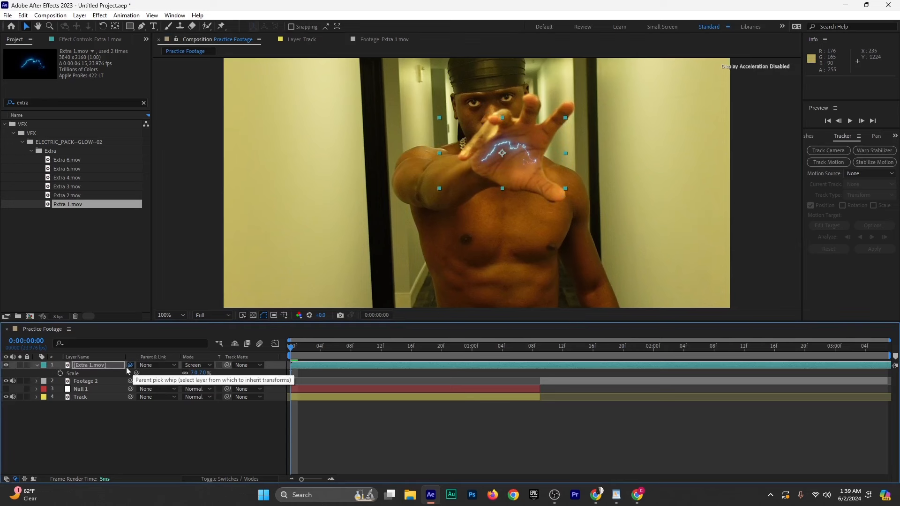
{"action": "left_click_drag", "start_coordinate": [128, 368], "coordinate": [74, 386]}
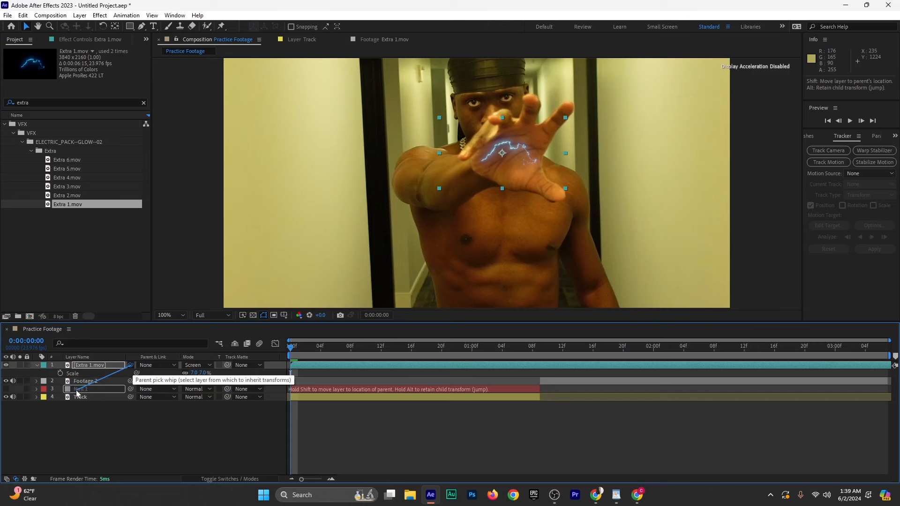
{"action": "left_click_drag", "start_coordinate": [77, 393], "coordinate": [85, 398]}
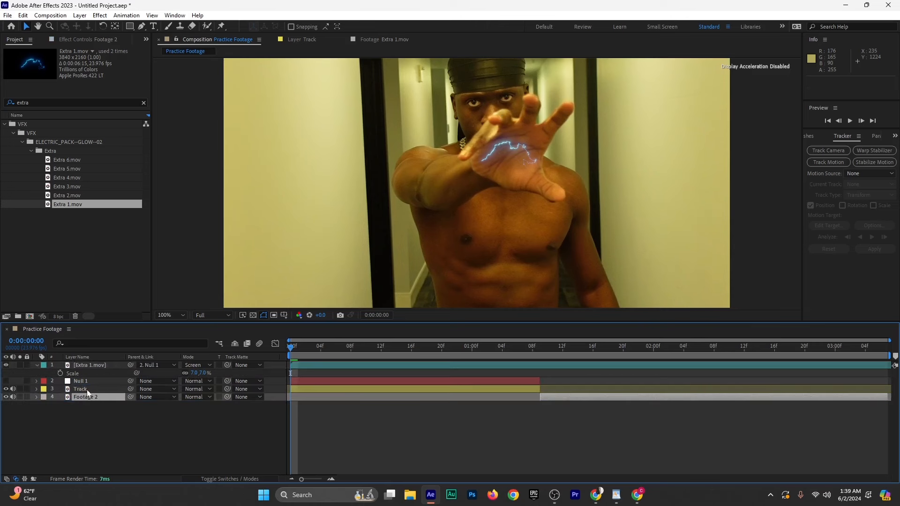
{"action": "left_click", "coordinate": [80, 381]}
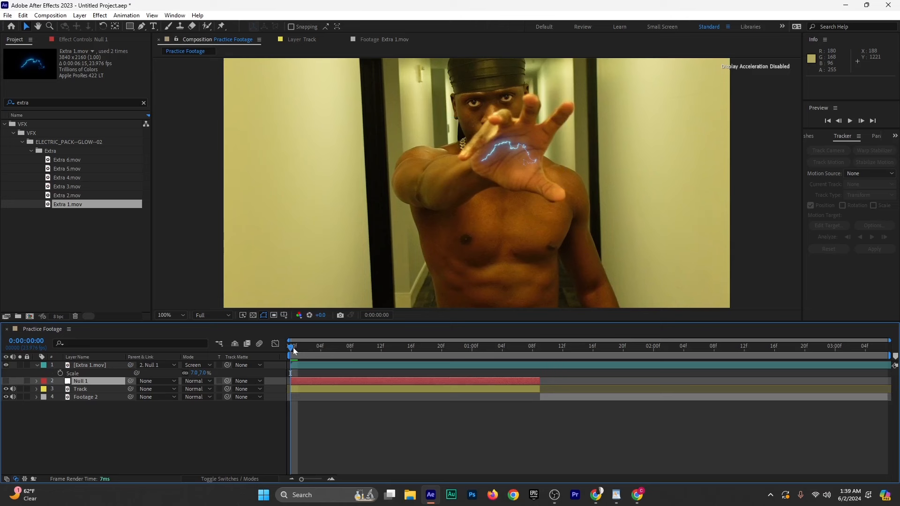
{"action": "left_click_drag", "start_coordinate": [294, 351], "coordinate": [283, 389]}
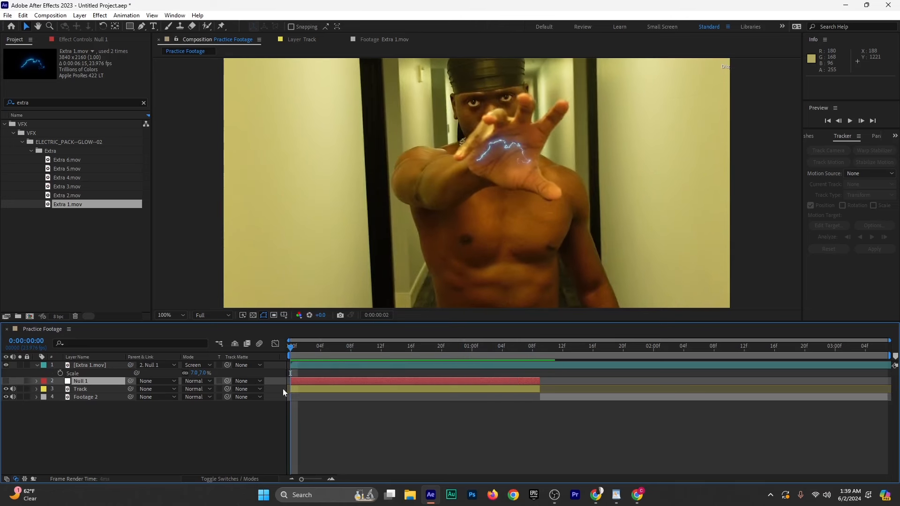
Time-stretch Extra 1.mov to a duration of 0:00:03:08, preview the faster clip and return to the first frame
{"action": "left_click", "coordinate": [359, 365]}
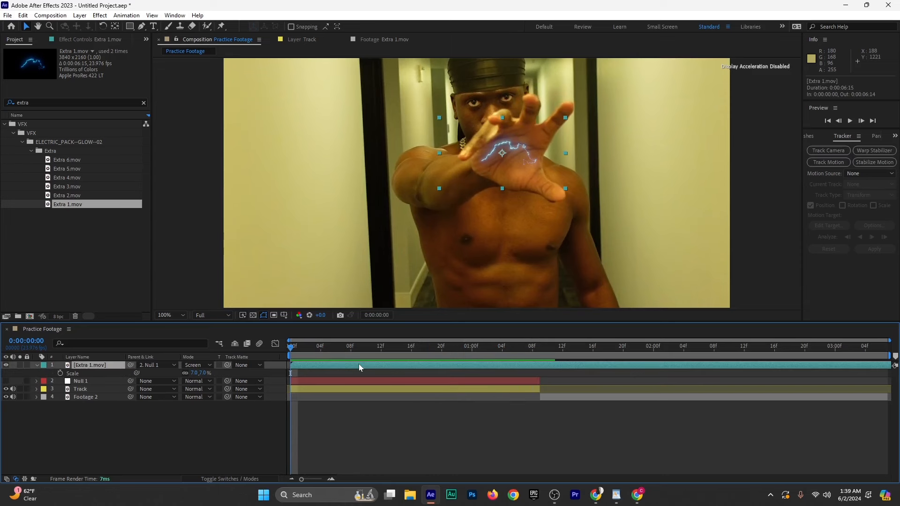
{"action": "right_click", "coordinate": [355, 364]}
{"action": "mouse_move", "coordinate": [380, 134]}
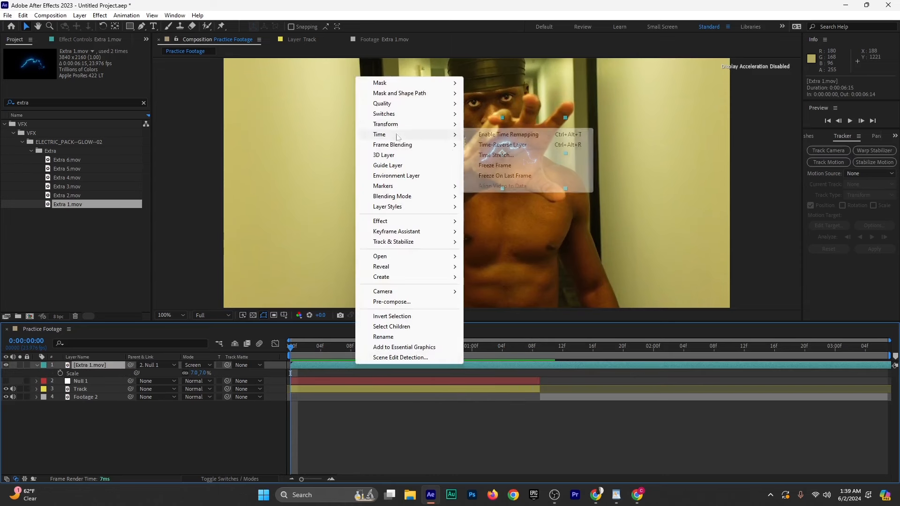
{"action": "left_click", "coordinate": [496, 155]}
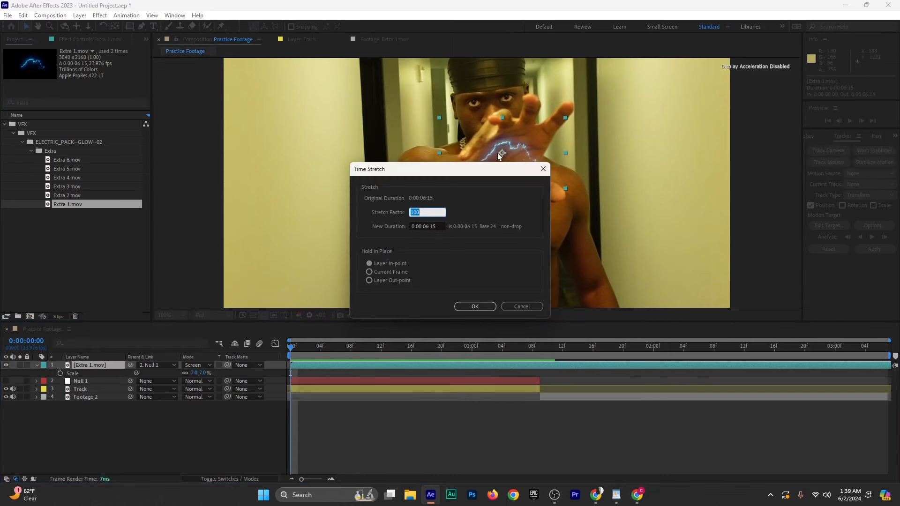
{"action": "key", "text": "Return"}
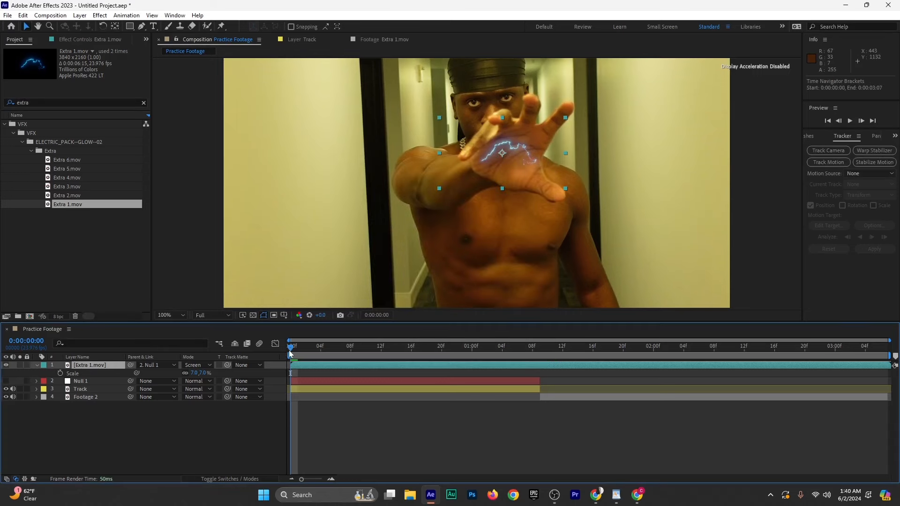
{"action": "key", "text": "space"}
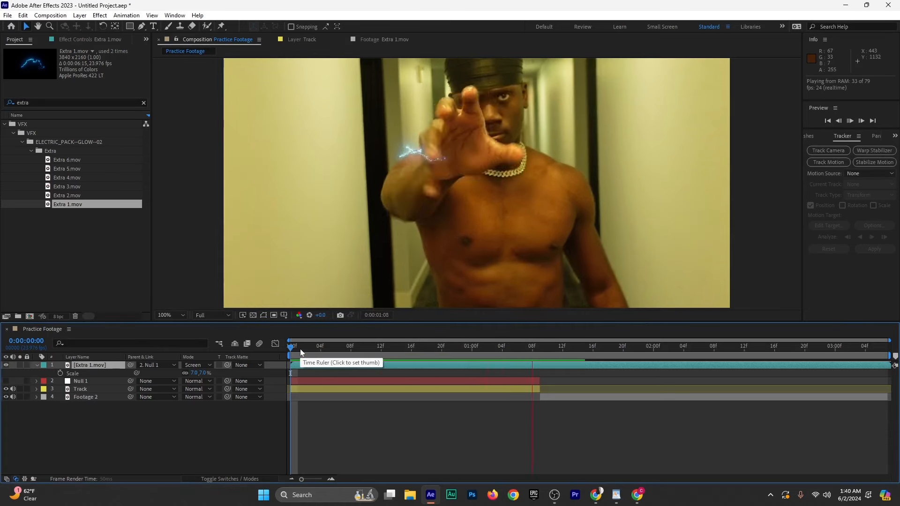
{"action": "key", "text": "space"}
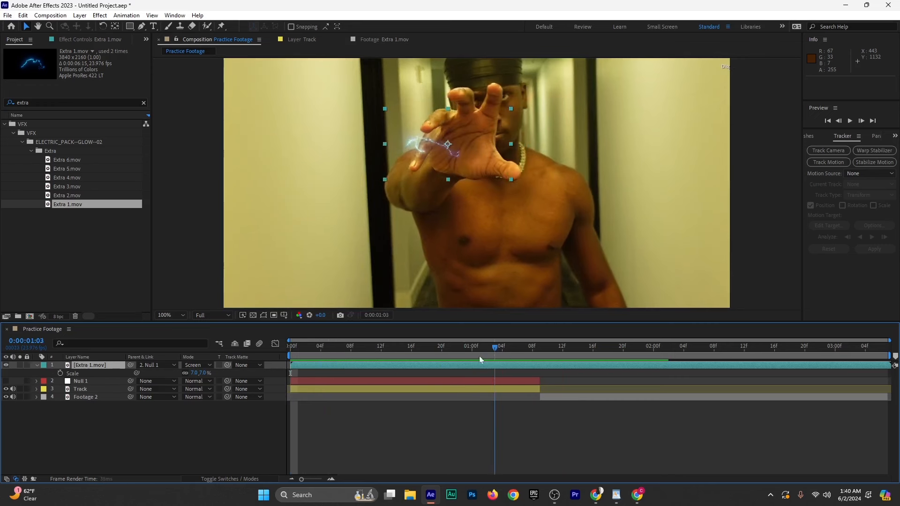
{"action": "left_click_drag", "start_coordinate": [479, 356], "coordinate": [296, 367]}
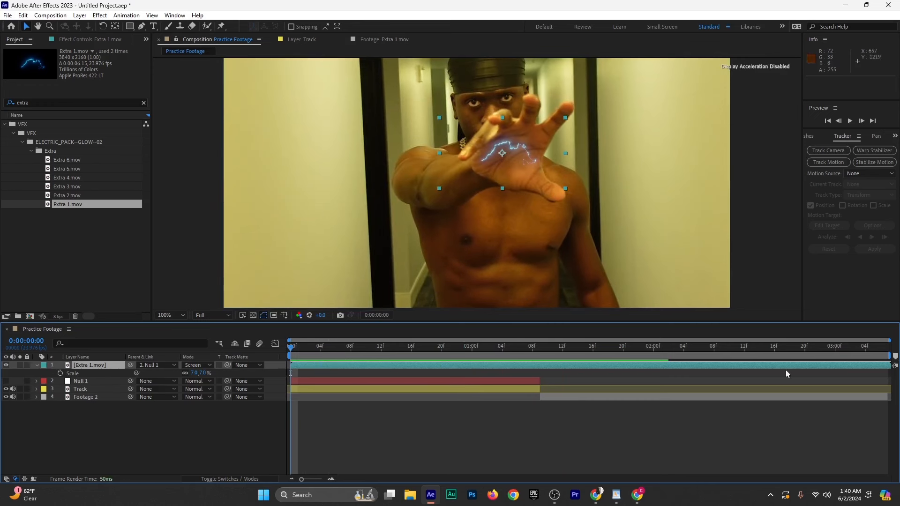
Slide Extra 1.mov earlier in the timeline by 0:00:01:10 and shift its electricity onto the palm
{"action": "left_click_drag", "start_coordinate": [789, 364], "coordinate": [531, 371]}
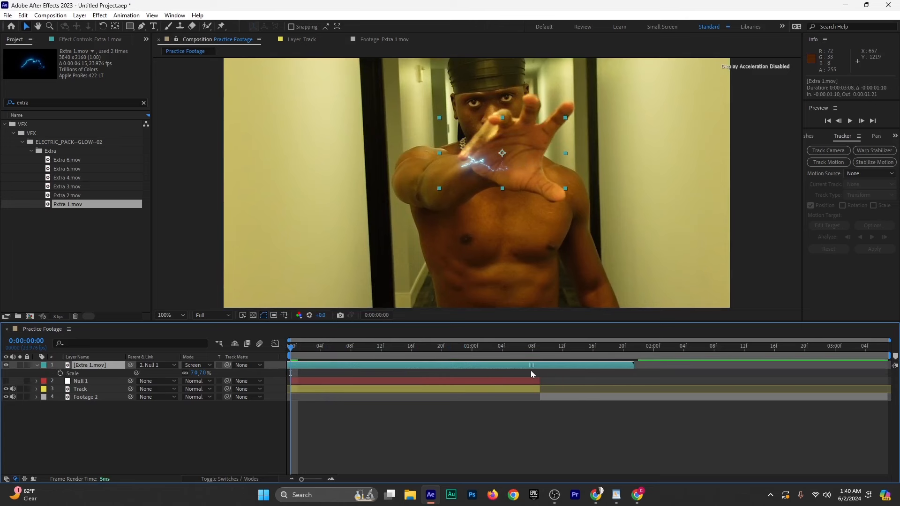
{"action": "left_click_drag", "start_coordinate": [529, 187], "coordinate": [545, 184]}
{"action": "key", "text": "p"}
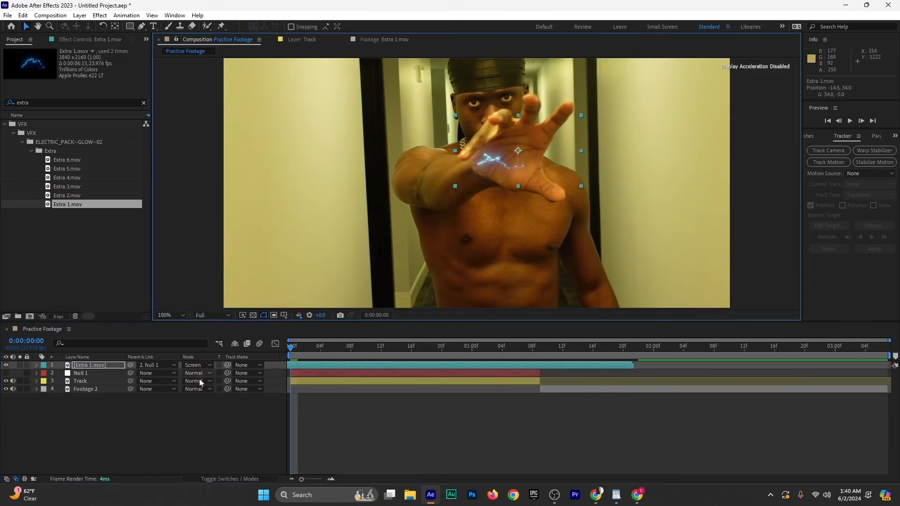
Set the scale of Extra 1.mov to 9%, reposition it over the palm and preview the composition
{"action": "mouse_move", "coordinate": [200, 382]}
{"action": "left_mouse_down"}
{"action": "mouse_move", "coordinate": [208, 376]}
{"action": "mouse_move", "coordinate": [198, 373]}
{"action": "left_mouse_up"}
{"action": "key", "text": "s"}
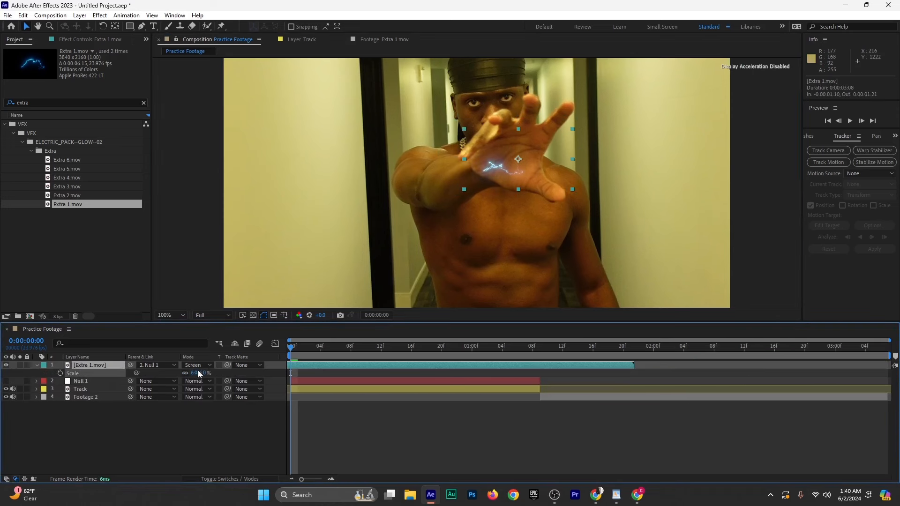
{"action": "left_click_drag", "start_coordinate": [552, 173], "coordinate": [558, 160]}
{"action": "left_click_drag", "start_coordinate": [197, 373], "coordinate": [202, 373]}
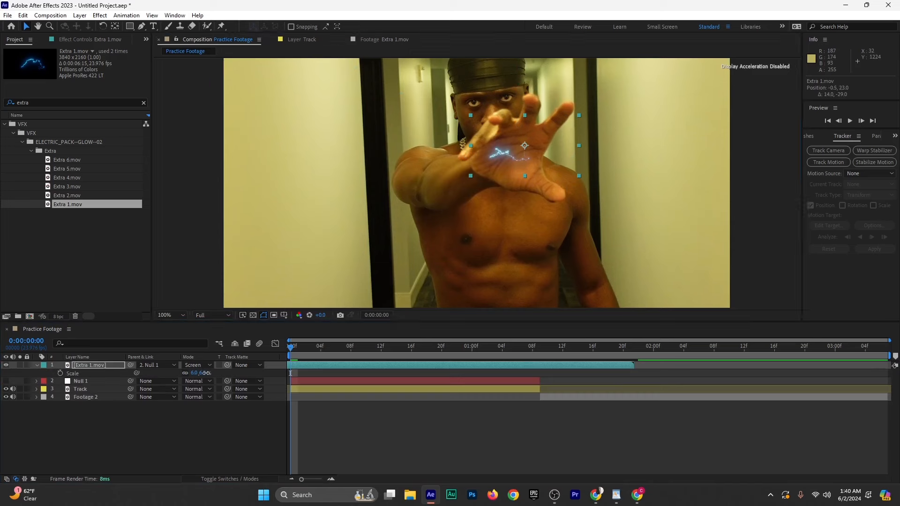
{"action": "left_click_drag", "start_coordinate": [538, 173], "coordinate": [544, 162]}
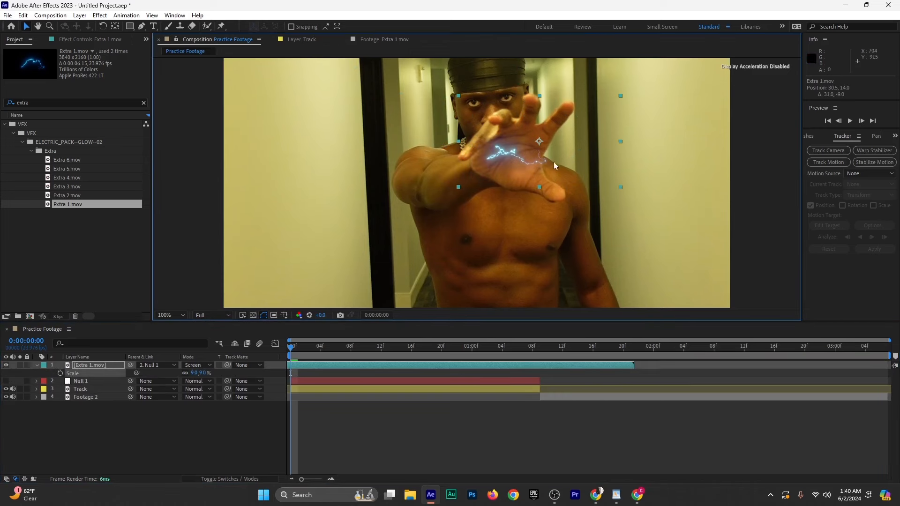
{"action": "left_click", "coordinate": [272, 359]}
{"action": "key", "text": "space"}
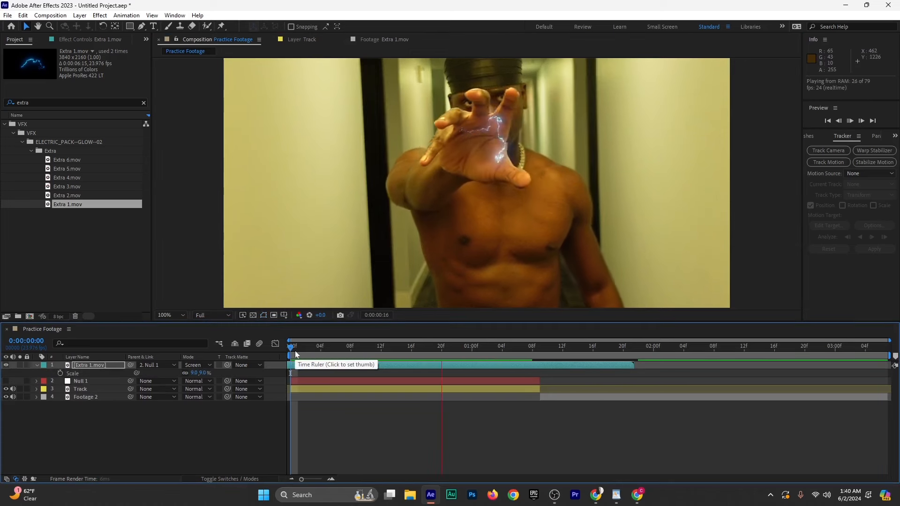
{"action": "left_click", "coordinate": [292, 354]}
{"action": "key", "text": "space"}
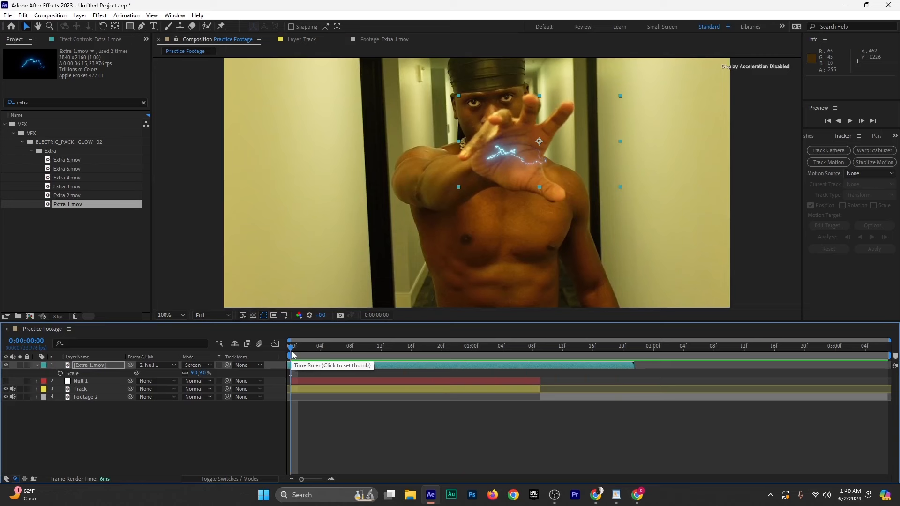
{"action": "key", "text": "space"}
Cut off the part of Extra 1.mov before 0:00:00:03 and slide the remaining clip to start at 0:00:00:00
{"action": "mouse_move", "coordinate": [300, 356]}
{"action": "left_mouse_down"}
{"action": "mouse_move", "coordinate": [324, 355]}
{"action": "mouse_move", "coordinate": [301, 358]}
{"action": "mouse_move", "coordinate": [315, 357]}
{"action": "mouse_move", "coordinate": [313, 365]}
{"action": "left_mouse_up"}
{"action": "left_click", "coordinate": [314, 365]}
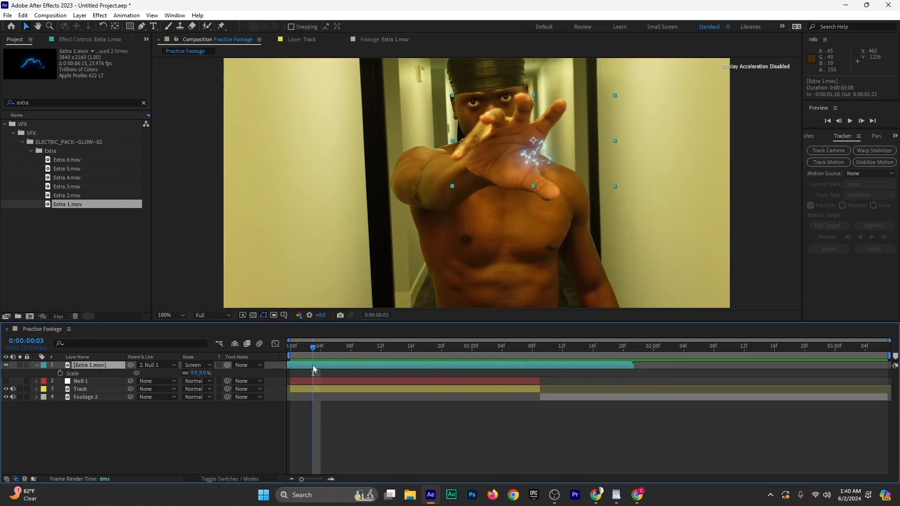
{"action": "key", "text": "ctrl+d"}
{"action": "left_click", "coordinate": [302, 375]}
{"action": "key", "text": "Delete"}
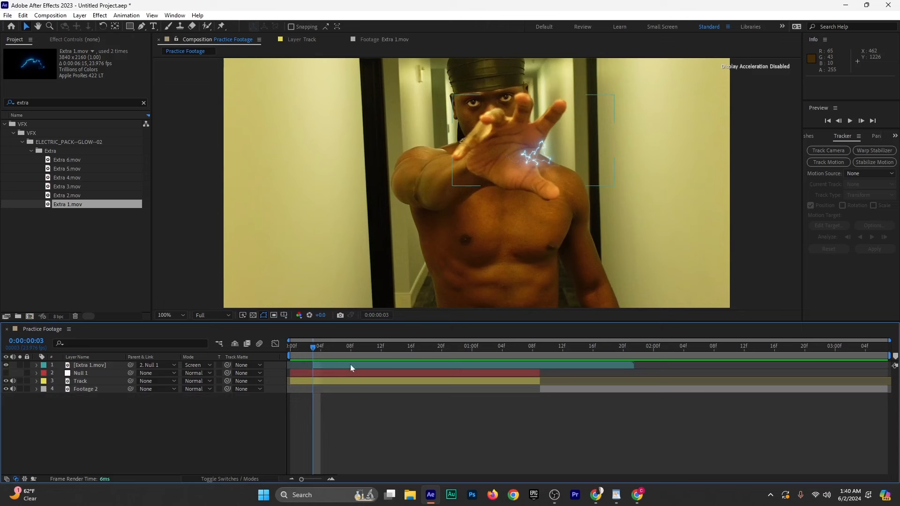
{"action": "left_click_drag", "start_coordinate": [350, 364], "coordinate": [285, 357]}
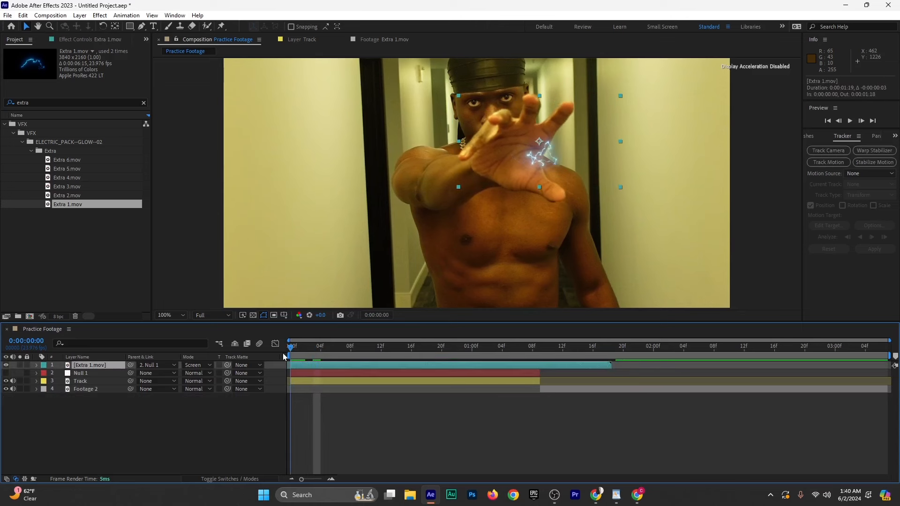
Recenter the electricity of the trimmed Extra 1.mov on the palm at the first frame and play back the result
{"action": "left_click_drag", "start_coordinate": [574, 159], "coordinate": [537, 157]}
{"action": "left_click_drag", "start_coordinate": [298, 353], "coordinate": [488, 352]}
{"action": "key", "text": "space"}
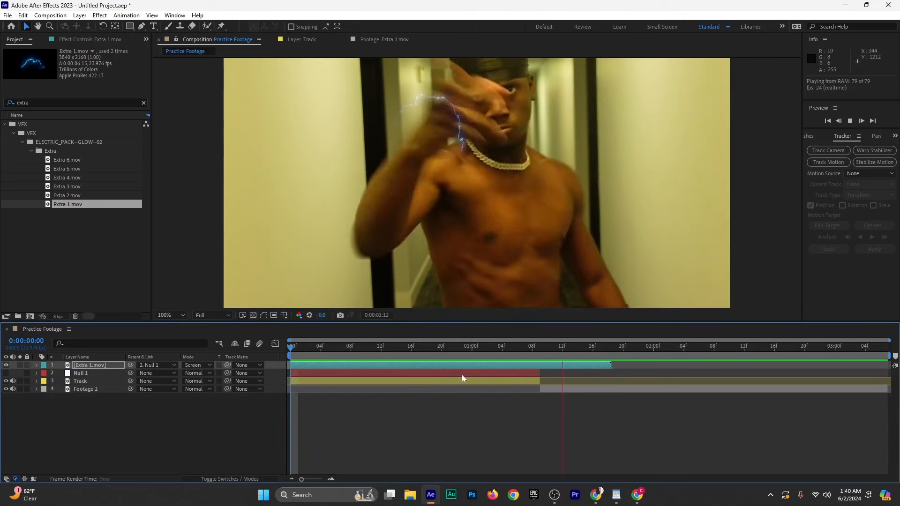
Slide Extra 1.mov seven frames earlier, preview it, and split off and delete the part before 0:00:00:00
{"action": "left_click_drag", "start_coordinate": [509, 354], "coordinate": [211, 361]}
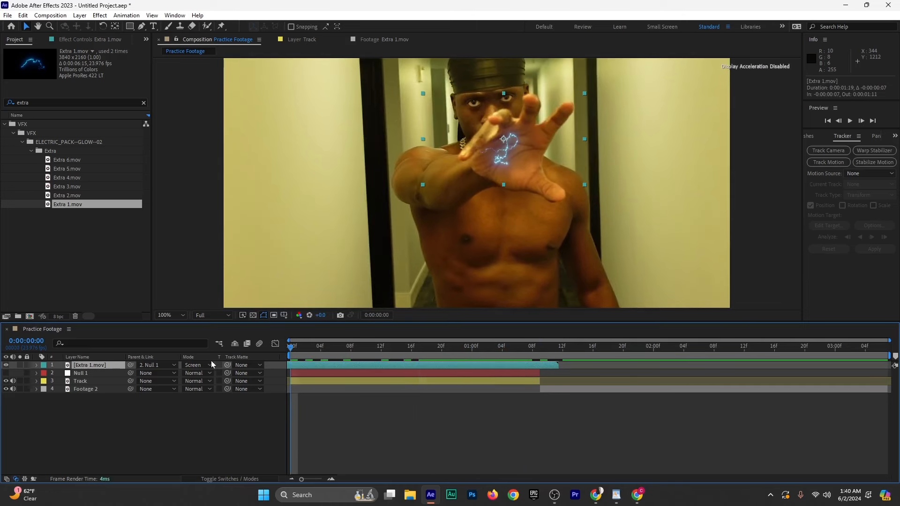
{"action": "key", "text": "space"}
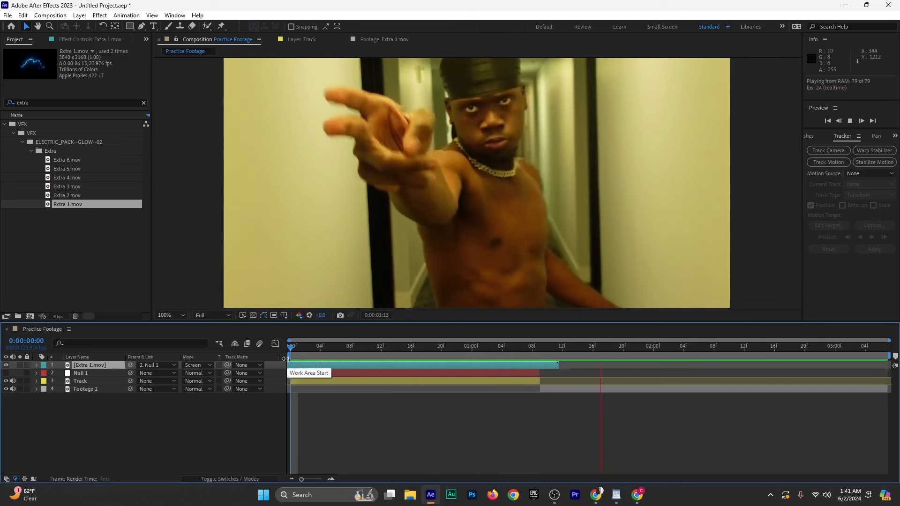
{"action": "key", "text": "space"}
{"action": "key", "text": "ctrl+d"}
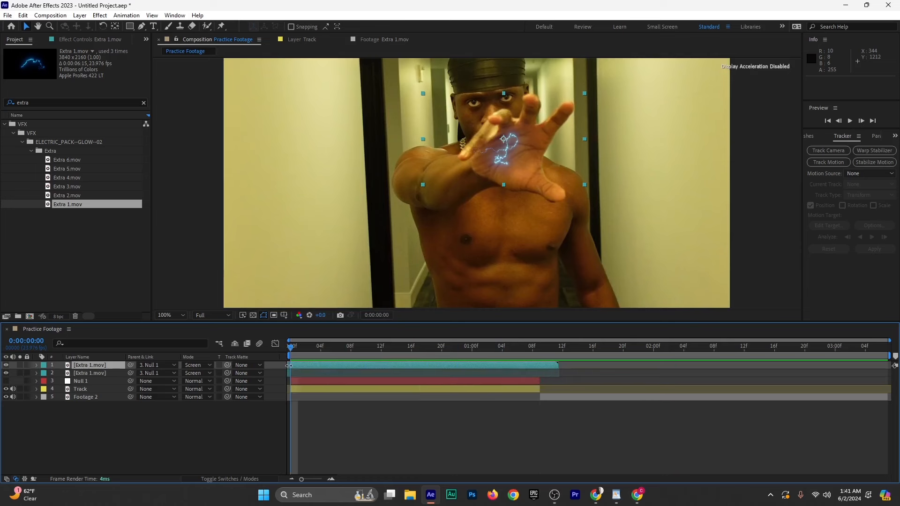
{"action": "left_click", "coordinate": [103, 374]}
{"action": "key", "text": "Delete"}
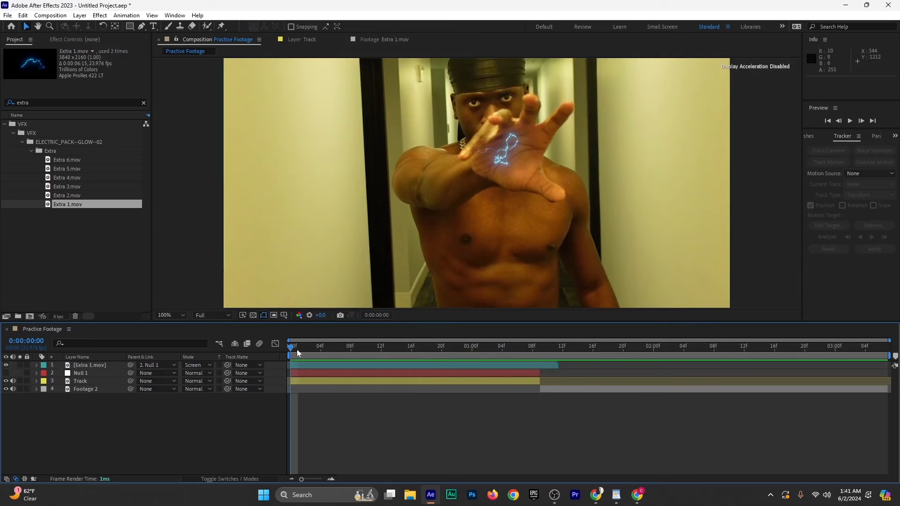
Preview the Extra 2.mov and Extra 3.mov electricity clips from the Extra folder in the footage viewer
{"action": "left_click_drag", "start_coordinate": [297, 350], "coordinate": [287, 365]}
{"action": "left_click", "coordinate": [64, 195]}
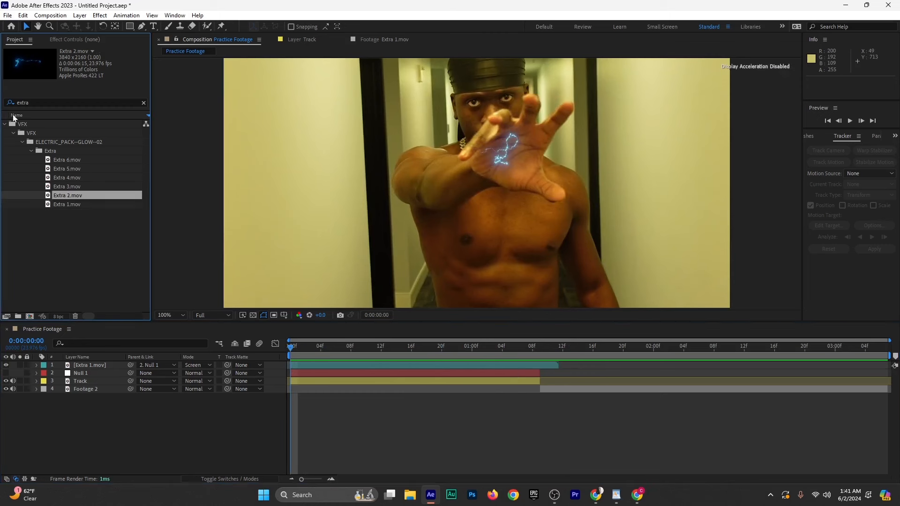
{"action": "double_click", "coordinate": [63, 196]}
{"action": "key", "text": "space"}
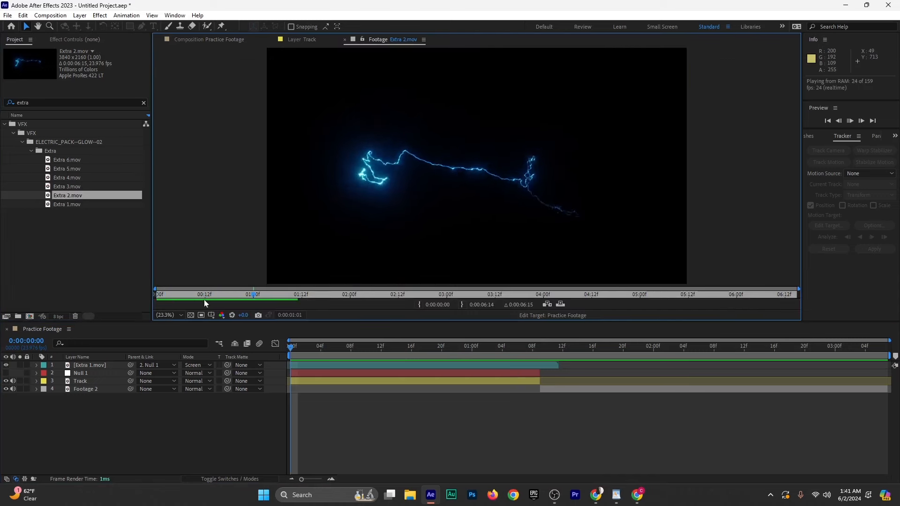
{"action": "double_click", "coordinate": [82, 187]}
{"action": "left_click_drag", "start_coordinate": [216, 300], "coordinate": [165, 322]}
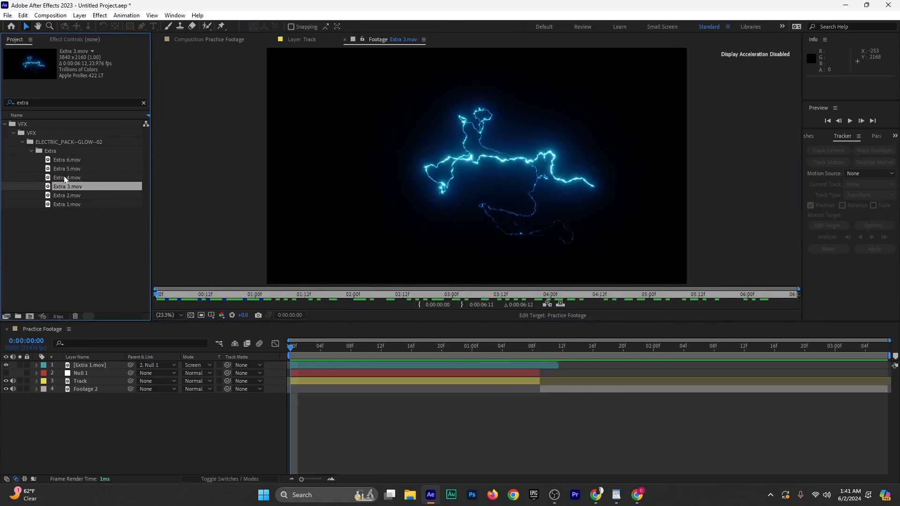
Search the project for "flic" and add Flicker 8.mov as the top layer of the Practice Footage composition, starting at 0:00:00:00
{"action": "left_click", "coordinate": [31, 150]}
{"action": "left_click", "coordinate": [22, 142]}
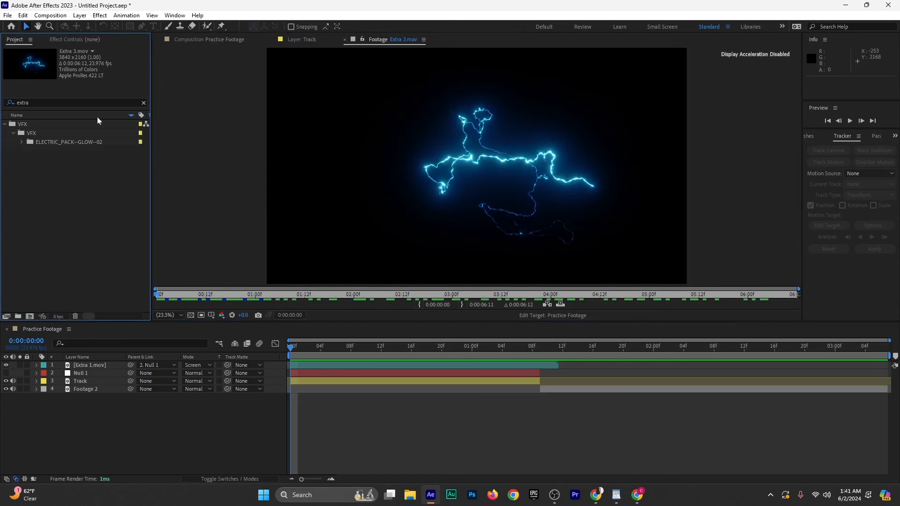
{"action": "left_click", "coordinate": [143, 103]}
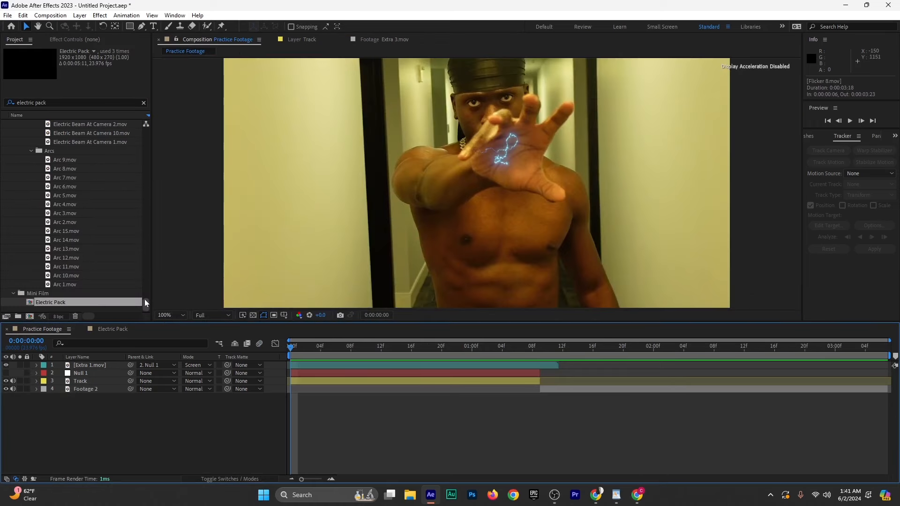
{"action": "left_click_drag", "start_coordinate": [144, 302], "coordinate": [146, 125]}
{"action": "left_click", "coordinate": [143, 103]}
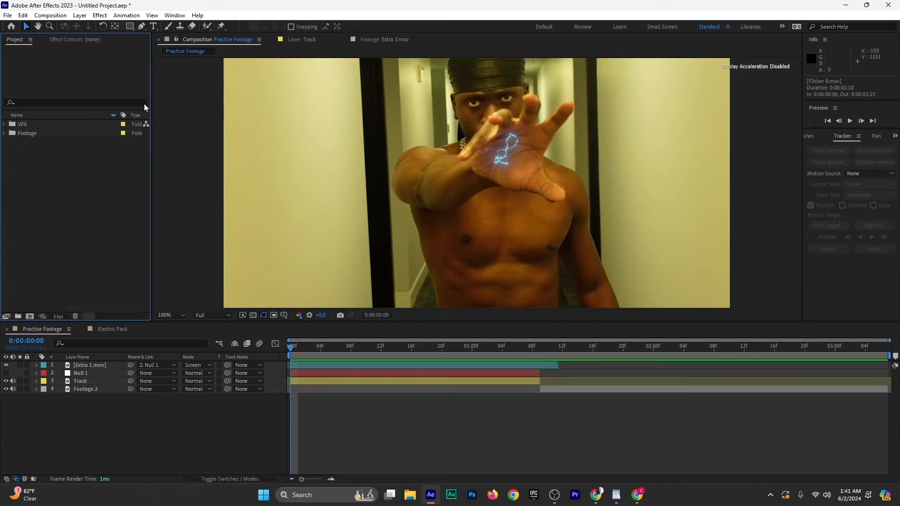
{"action": "left_click", "coordinate": [124, 102]}
{"action": "type", "text": "flic"}
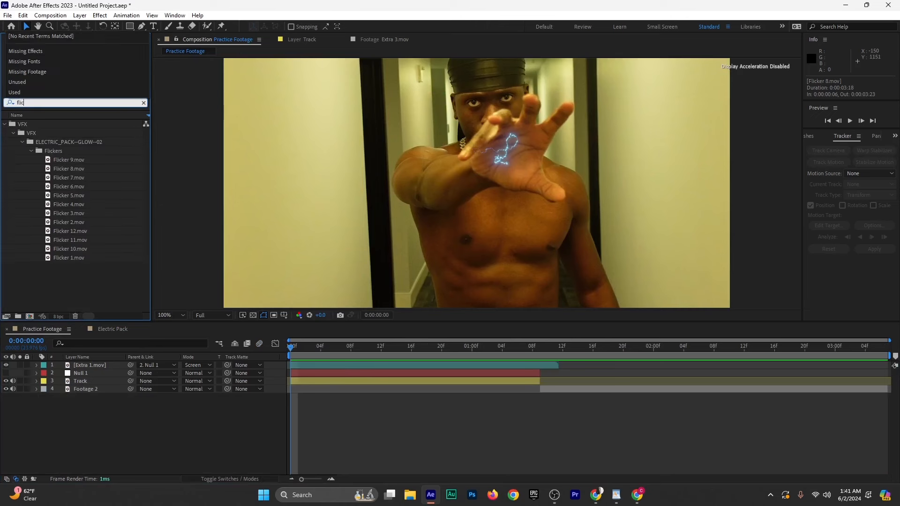
{"action": "left_click", "coordinate": [85, 171]}
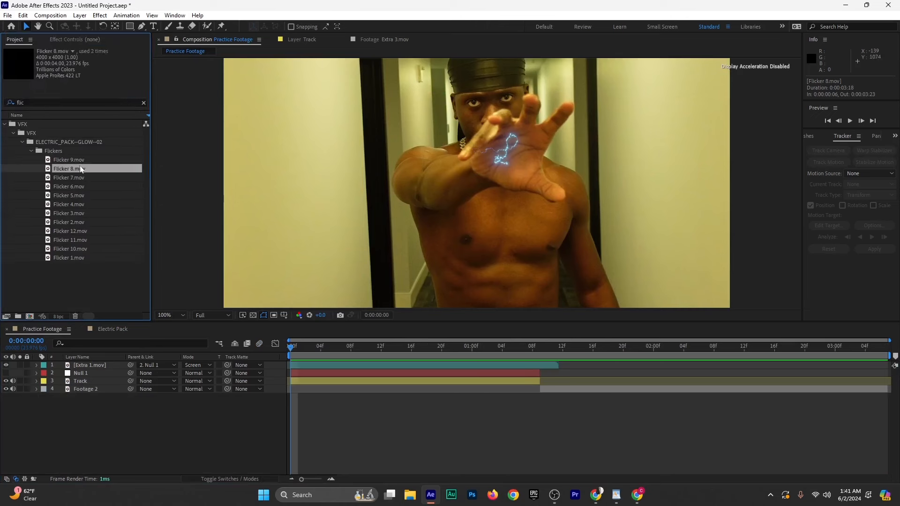
{"action": "left_click_drag", "start_coordinate": [64, 169], "coordinate": [87, 365]}
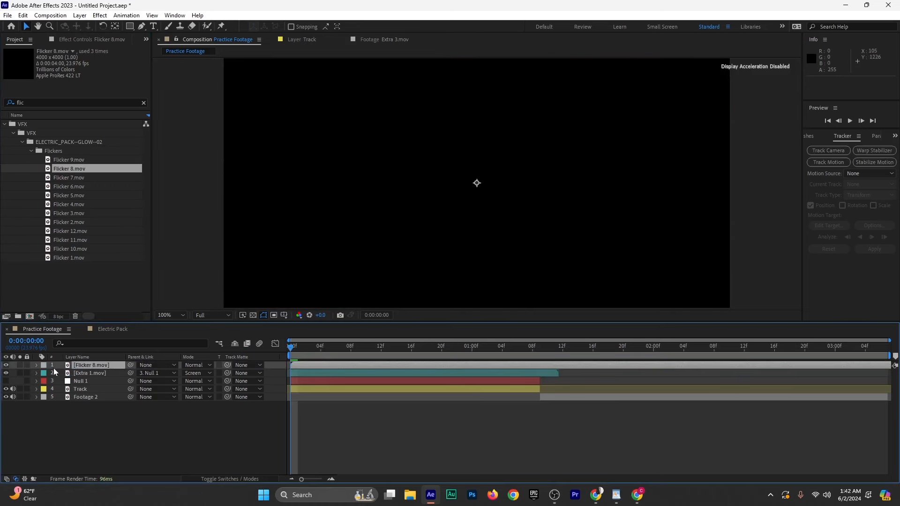
Give the Flicker 8.mov layer the Cyan label color and set its blending mode to Screen
{"action": "left_click", "coordinate": [45, 366]}
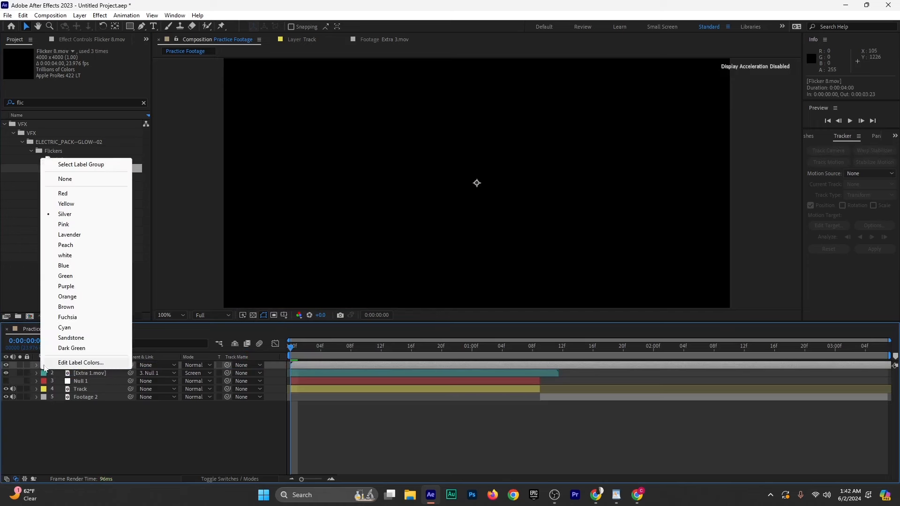
{"action": "left_click", "coordinate": [65, 327]}
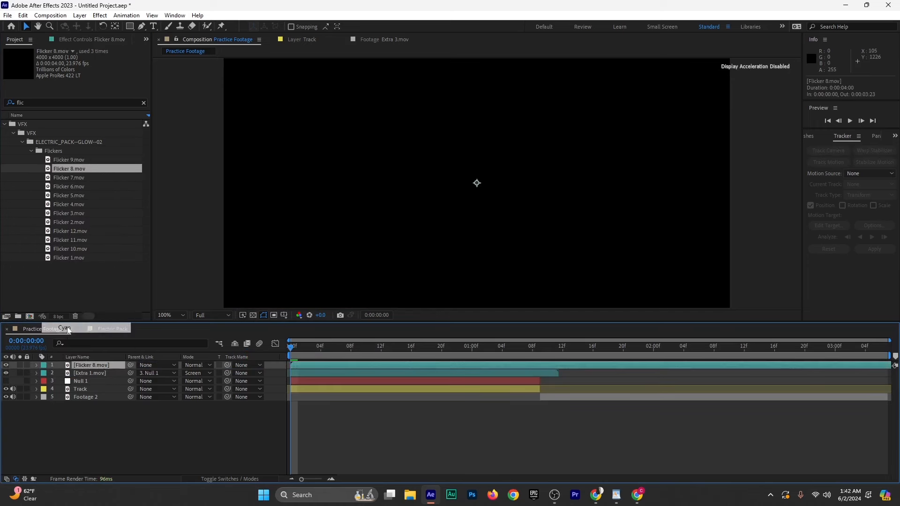
{"action": "left_click", "coordinate": [194, 366]}
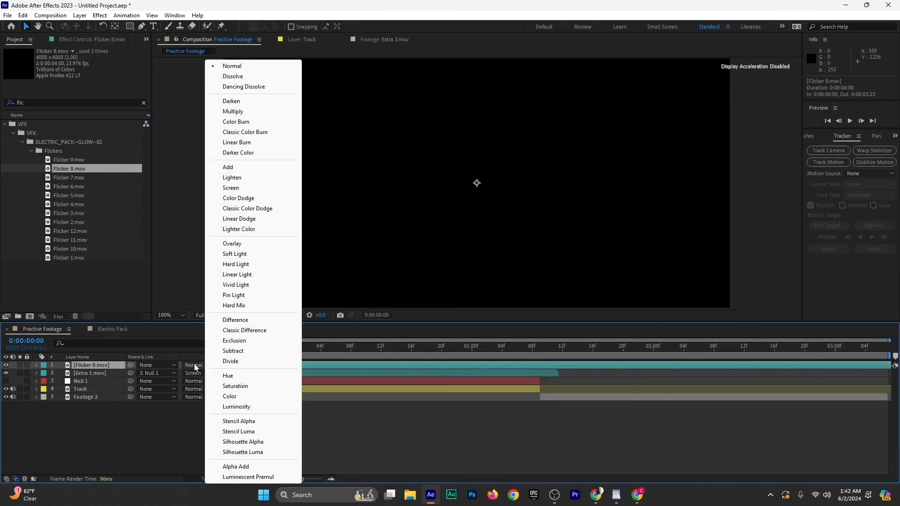
{"action": "left_click", "coordinate": [253, 188]}
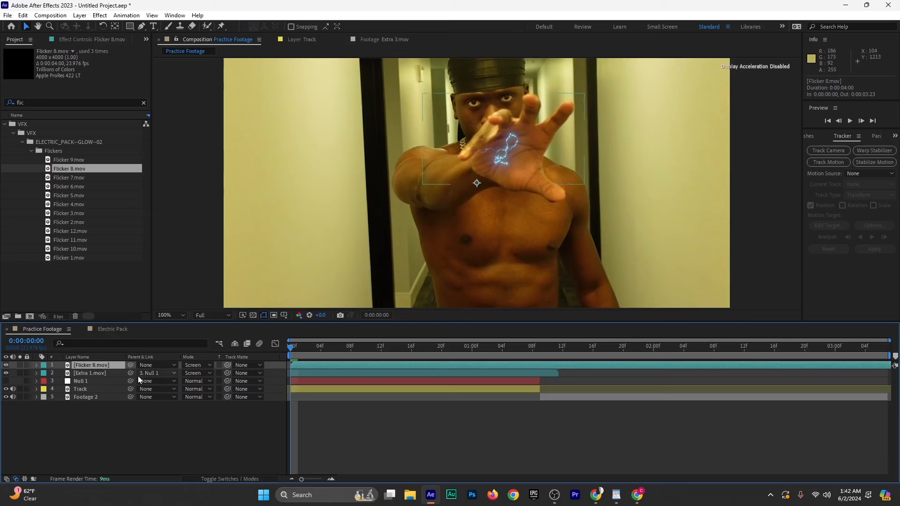
Set the scale of Flicker 8.mov to 7% and go to 0:00:00:04 in the composition
{"action": "key", "text": "s"}
{"action": "left_click_drag", "start_coordinate": [216, 375], "coordinate": [196, 373]}
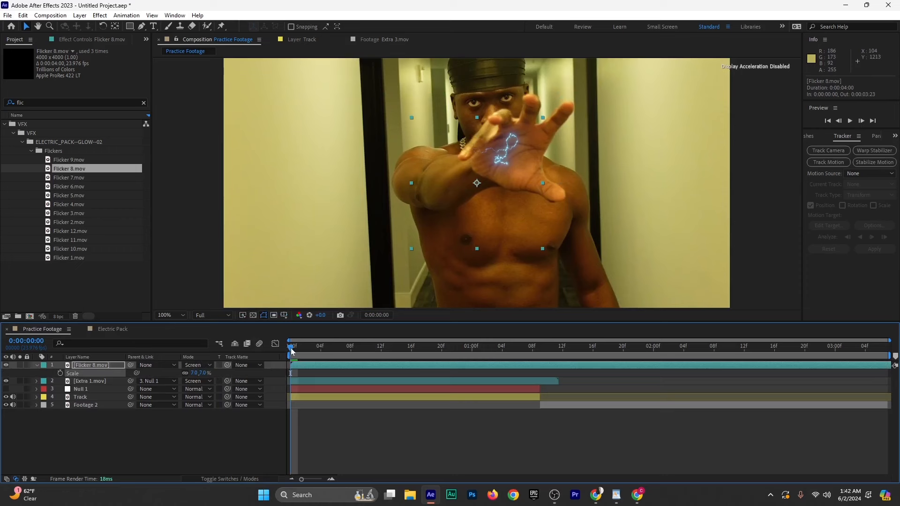
{"action": "left_click_drag", "start_coordinate": [291, 349], "coordinate": [321, 354]}
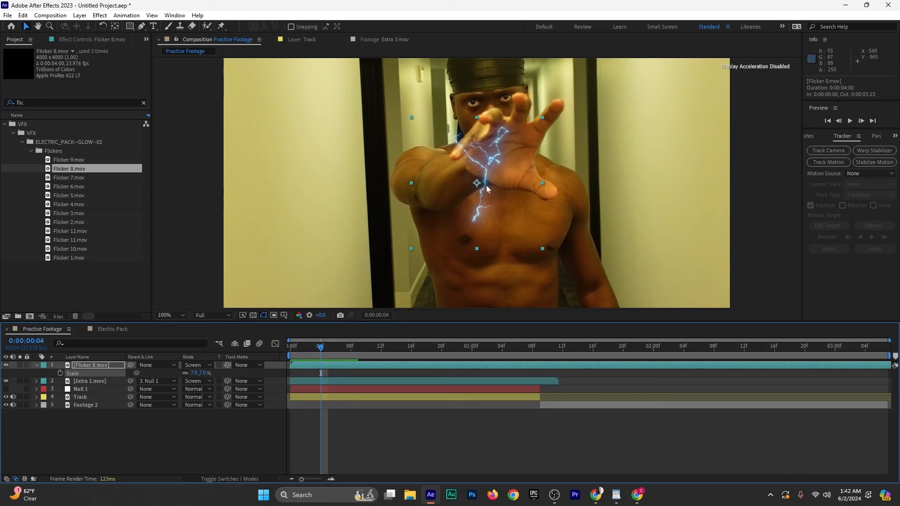
Change the blending mode of Flicker 8.mov to Add and move its electricity up onto the palm
{"action": "left_click", "coordinate": [201, 366]}
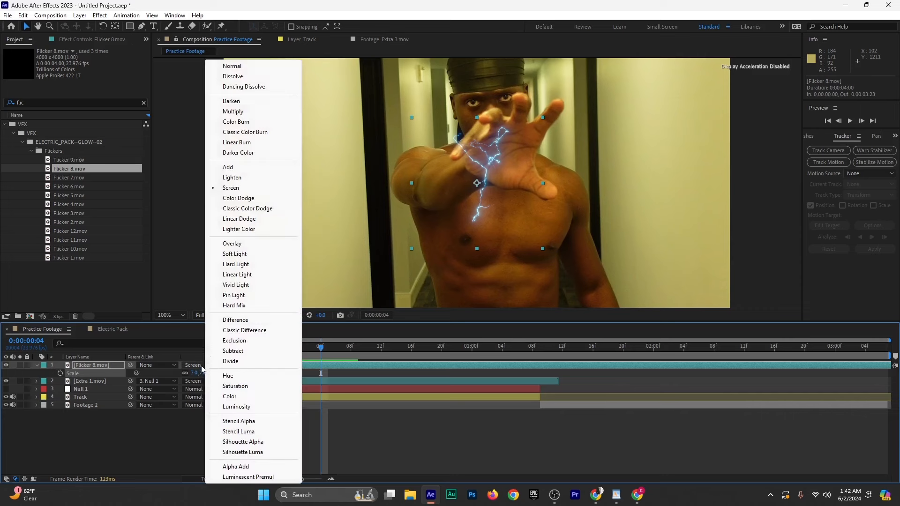
{"action": "left_click", "coordinate": [228, 167]}
{"action": "left_click_drag", "start_coordinate": [478, 235], "coordinate": [510, 199]}
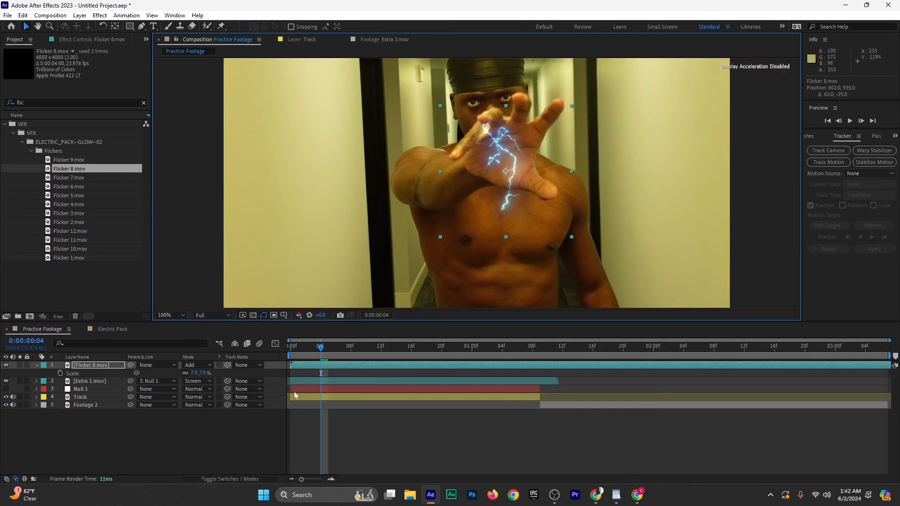
Rotate Flicker 8.mov to -30° and reposition it so the electricity runs across the palm to the thumb
{"action": "left_click", "coordinate": [86, 365]}
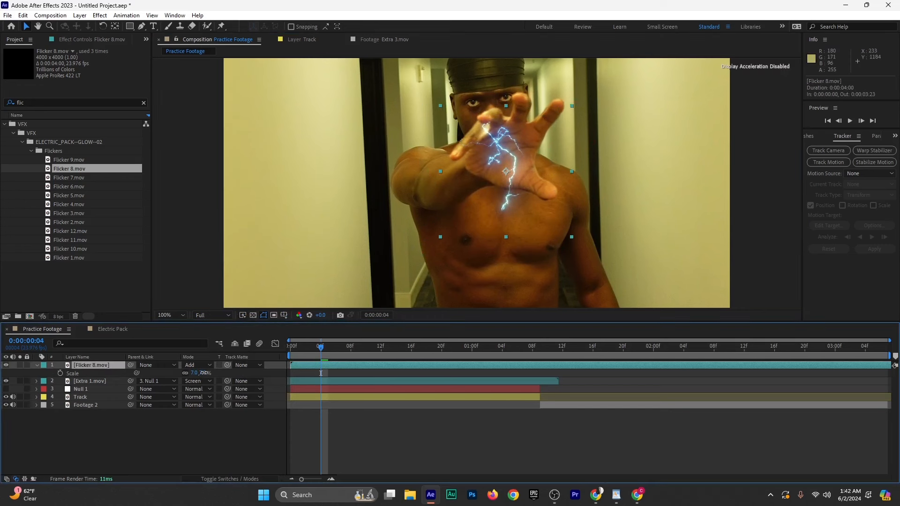
{"action": "left_click_drag", "start_coordinate": [204, 373], "coordinate": [200, 373]}
{"action": "mouse_move", "coordinate": [535, 153]}
{"action": "left_mouse_down"}
{"action": "mouse_move", "coordinate": [500, 177]}
{"action": "mouse_move", "coordinate": [523, 161]}
{"action": "left_mouse_up"}
{"action": "left_click_drag", "start_coordinate": [194, 373], "coordinate": [180, 373]}
{"action": "left_click_drag", "start_coordinate": [547, 194], "coordinate": [570, 183]}
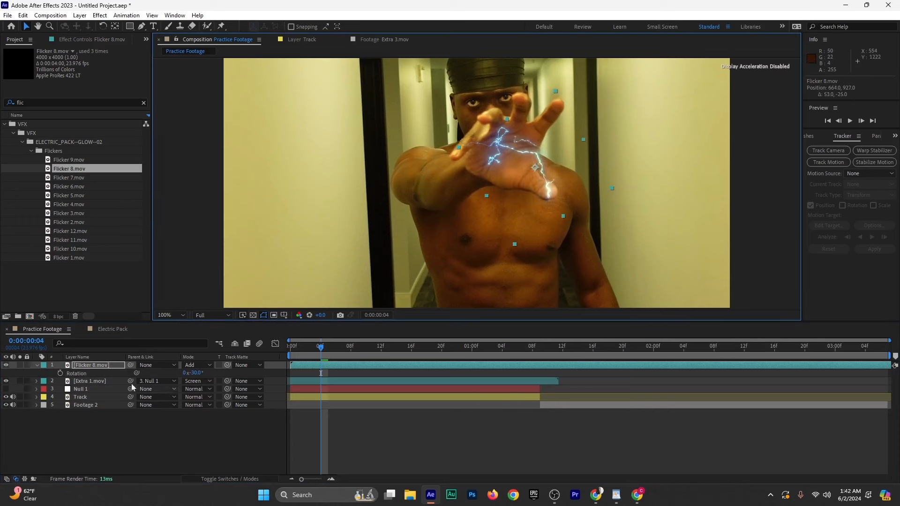
Parent Flicker 8.mov to Null 1 and preview how it follows the hand
{"action": "left_click", "coordinate": [127, 365]}
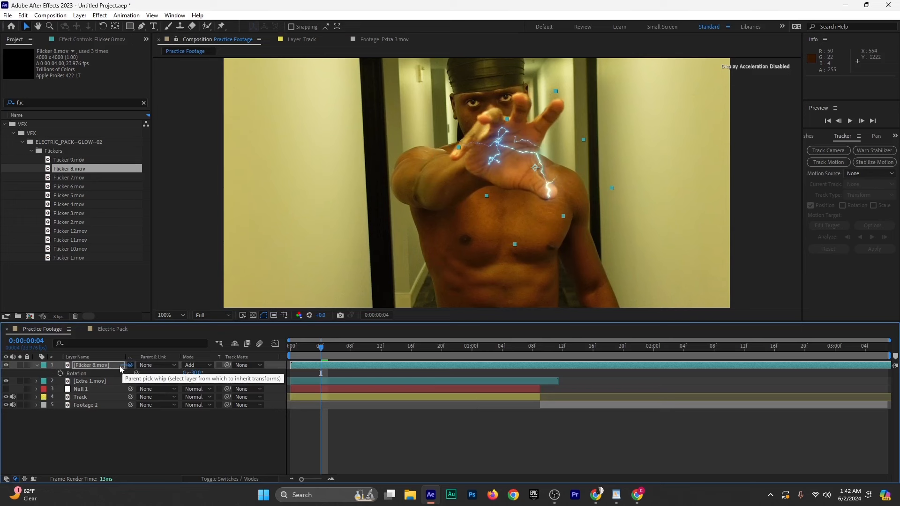
{"action": "left_click_drag", "start_coordinate": [130, 365], "coordinate": [79, 390]}
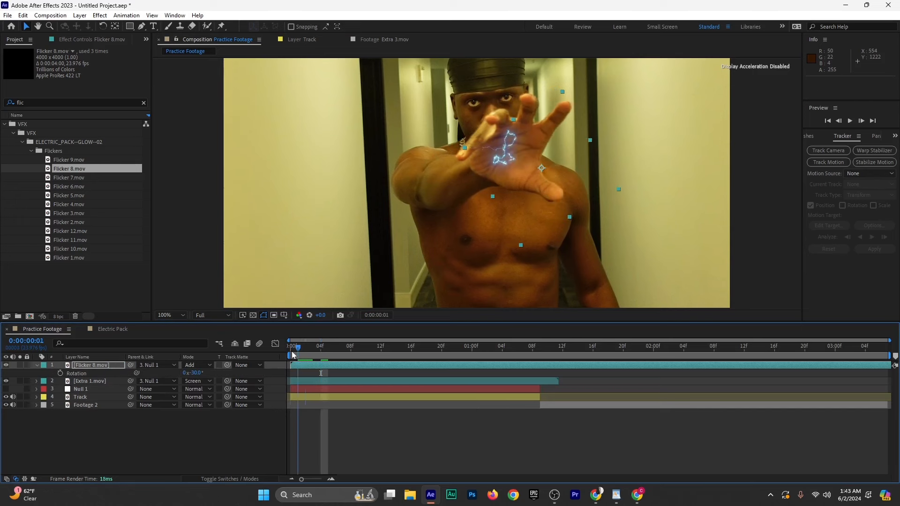
{"action": "key", "text": "space"}
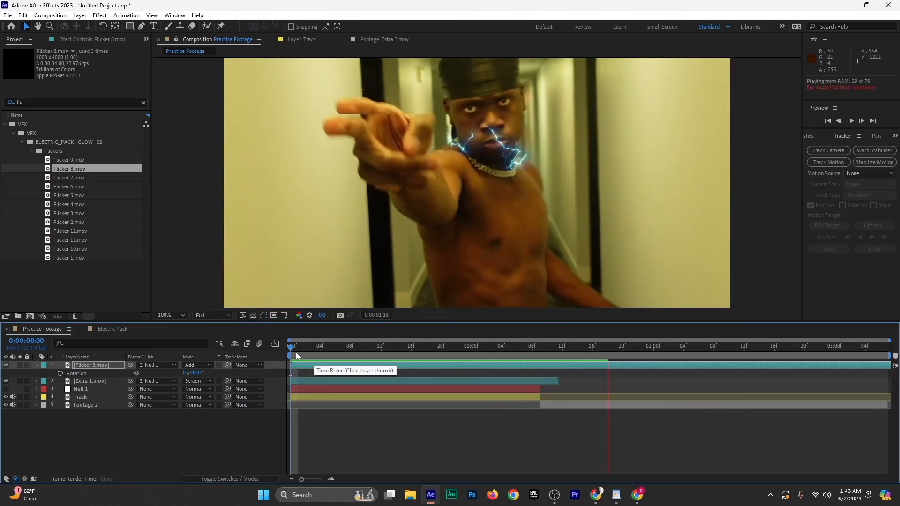
{"action": "left_click", "coordinate": [321, 356]}
{"action": "left_click_drag", "start_coordinate": [327, 353], "coordinate": [263, 365]}
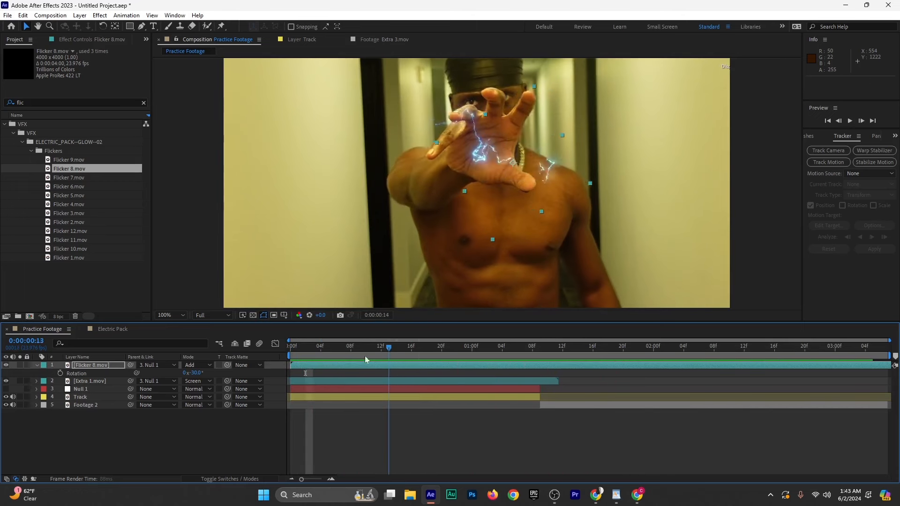
{"action": "left_click", "coordinate": [297, 355]}
{"action": "left_click_drag", "start_coordinate": [293, 361], "coordinate": [339, 365]}
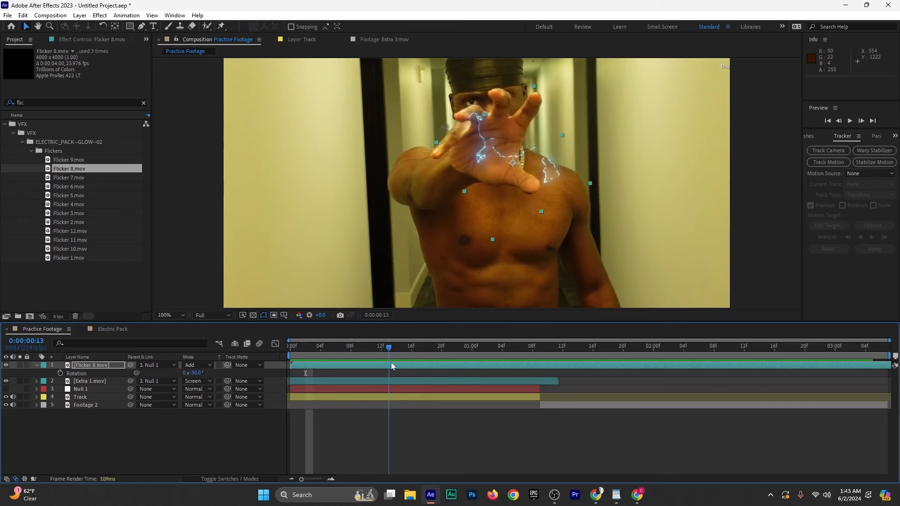
Split Flicker 8.mov at 0:00:01:09, where the Null 1 layer ends, and delete the part after it
{"action": "left_click_drag", "start_coordinate": [456, 366], "coordinate": [542, 367]}
{"action": "left_click", "coordinate": [547, 381]}
{"action": "left_click", "coordinate": [543, 366]}
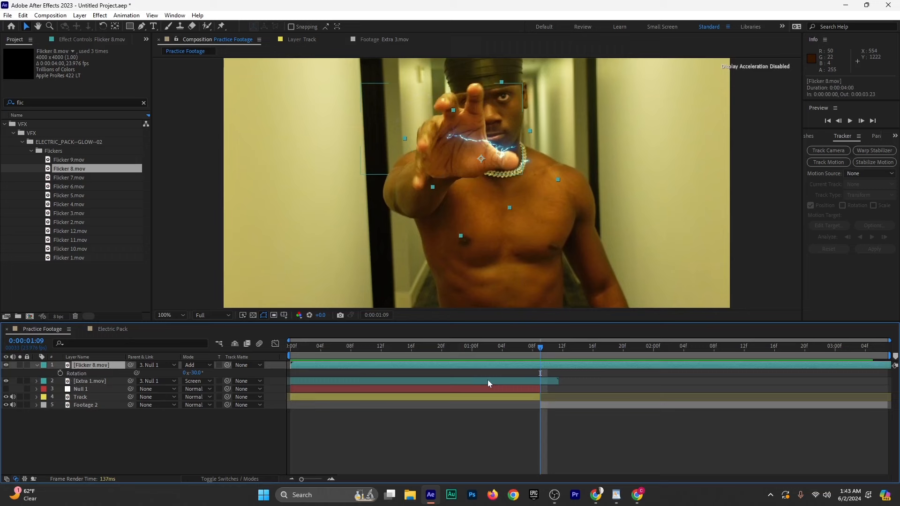
{"action": "key", "text": "ctrl+shift+d"}
{"action": "key", "text": "Delete"}
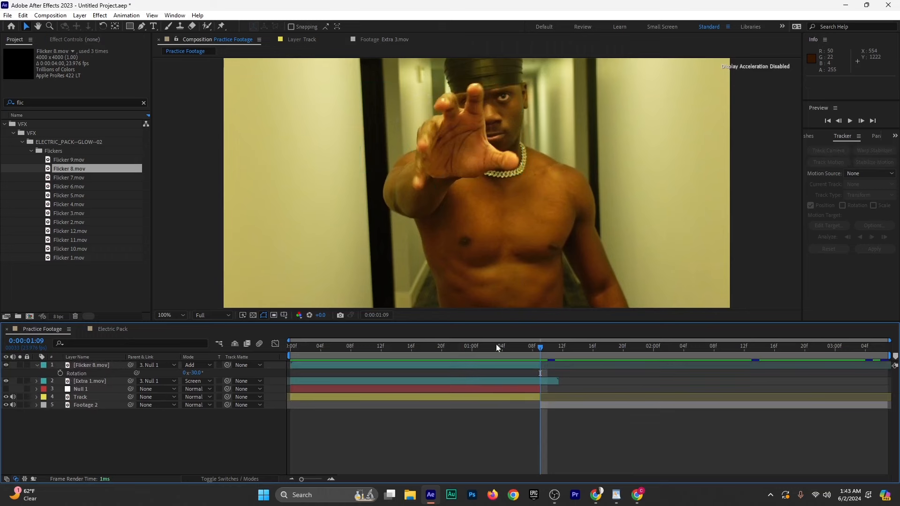
Play back the composition with the trimmed Flicker 8.mov, scrub to 0:00:01:01 and collapse the layer's properties
{"action": "key", "text": "space"}
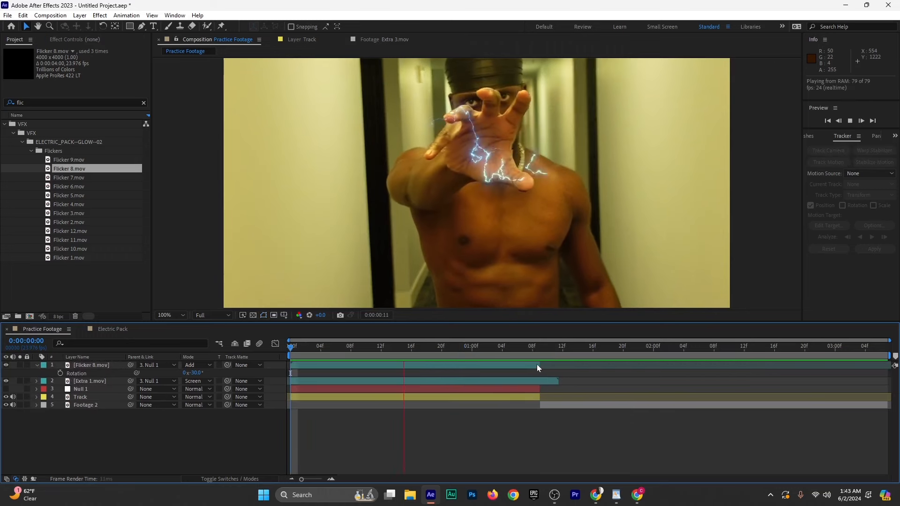
{"action": "key", "text": "space"}
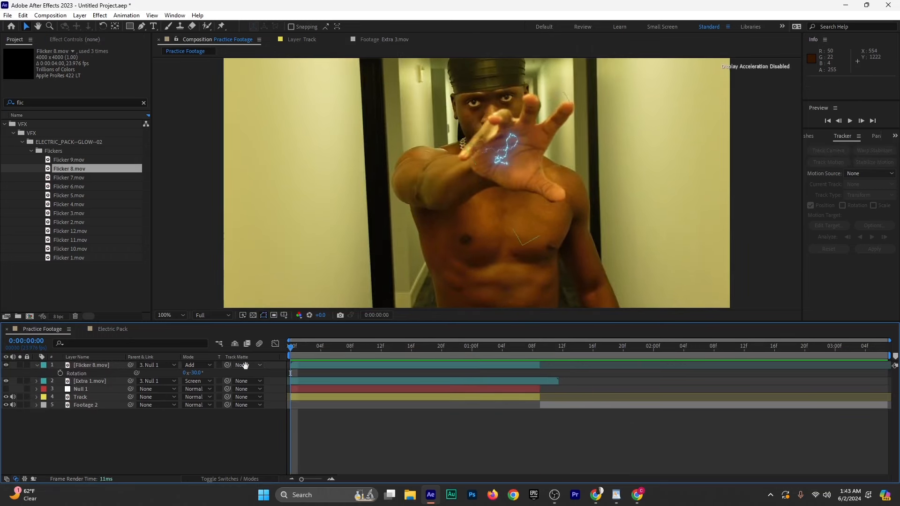
{"action": "key", "text": "space"}
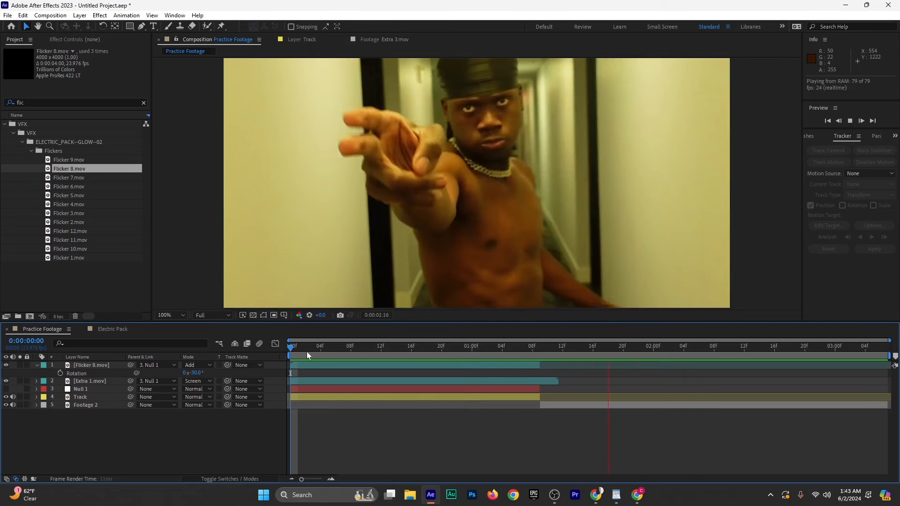
{"action": "left_click_drag", "start_coordinate": [307, 352], "coordinate": [482, 359]}
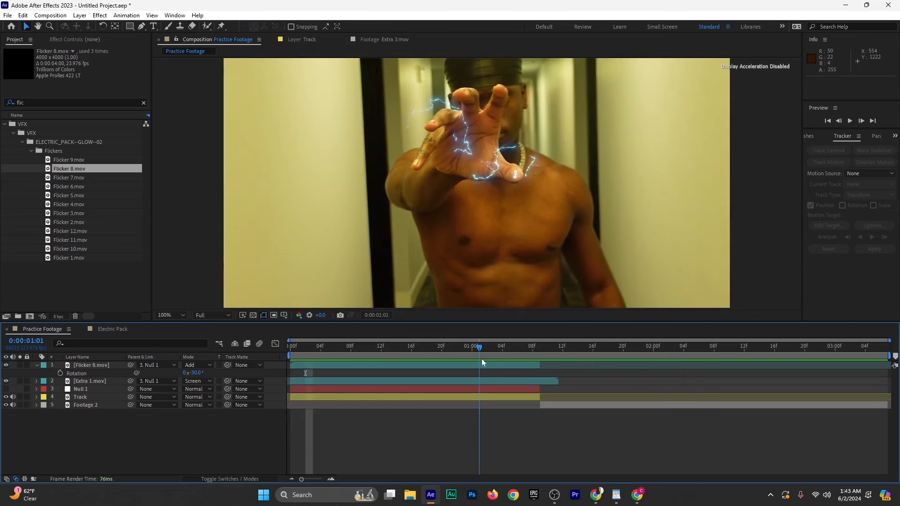
{"action": "left_click", "coordinate": [37, 366]}
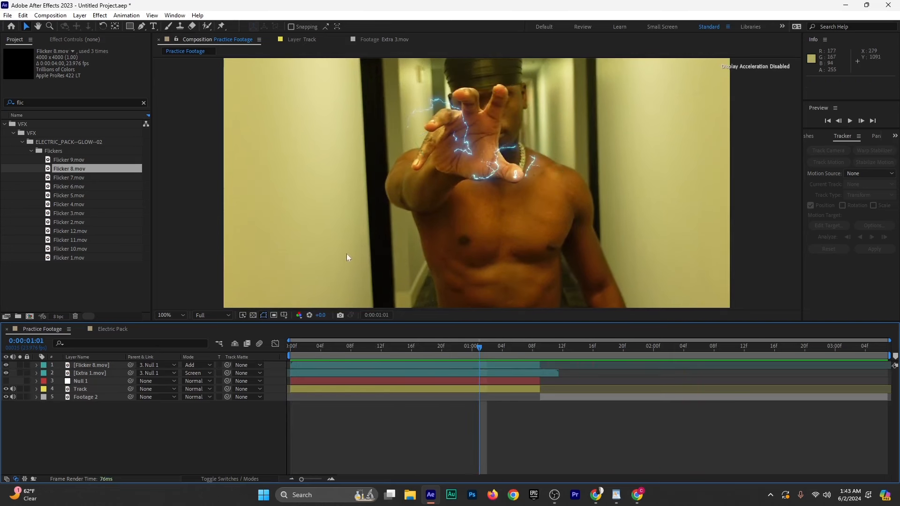
Preview the whole frame of Flicker 7.mov in the footage viewer and add the clip to Practice Footage directly below Flicker 8.mov
{"action": "double_click", "coordinate": [91, 179]}
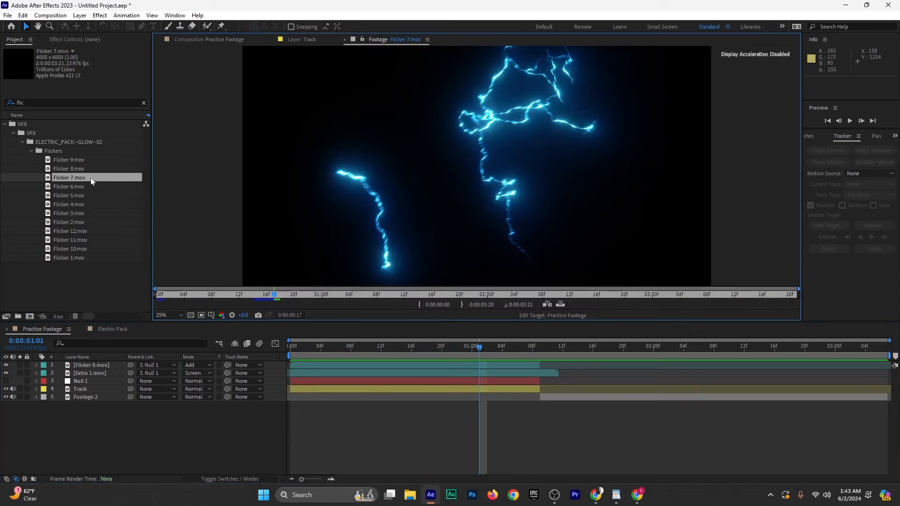
{"action": "left_click", "coordinate": [164, 316]}
{"action": "left_click", "coordinate": [180, 201]}
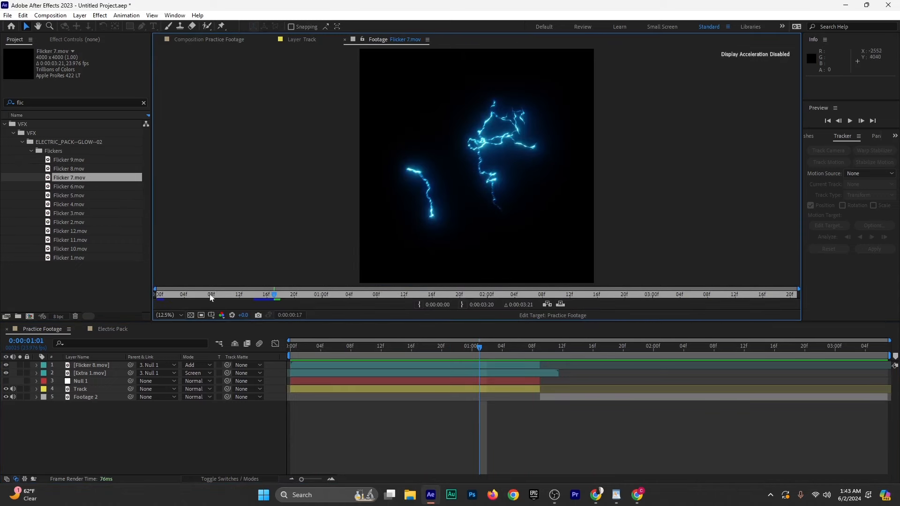
{"action": "left_click_drag", "start_coordinate": [209, 294], "coordinate": [630, 281]}
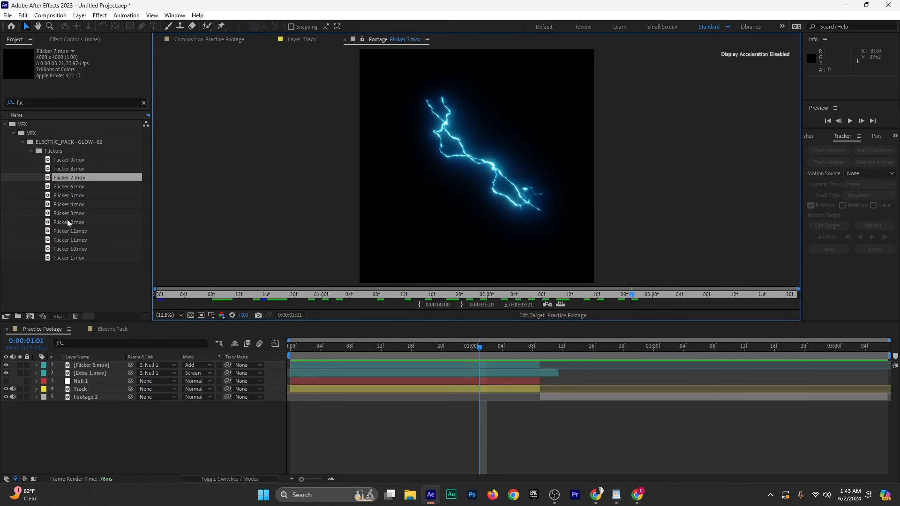
{"action": "left_click_drag", "start_coordinate": [63, 181], "coordinate": [272, 360]}
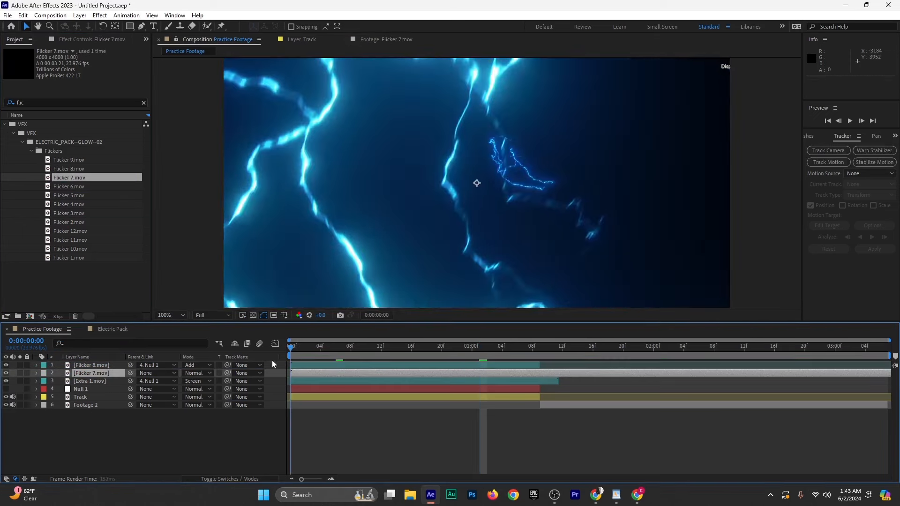
Give the Flicker 7.mov layer the Cyan label colour and set its blending mode to Screen
{"action": "left_click", "coordinate": [170, 314]}
{"action": "left_click", "coordinate": [181, 149]}
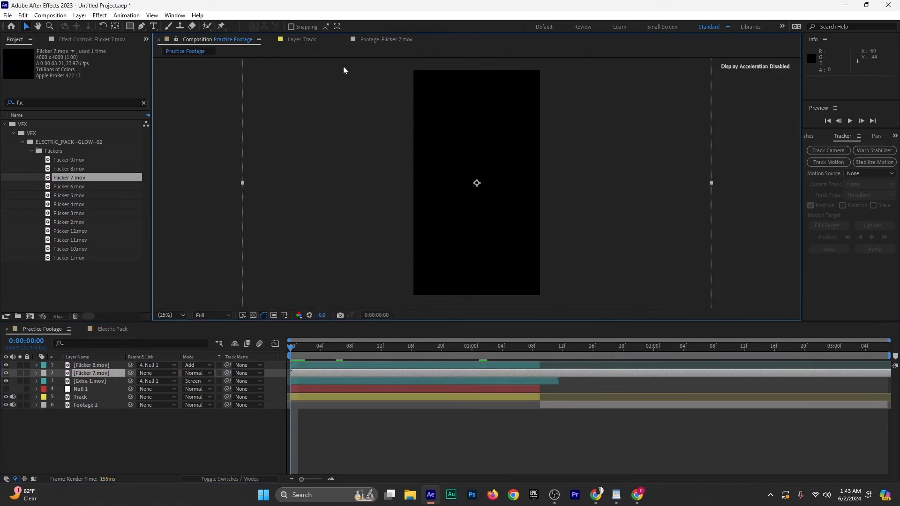
{"action": "left_click_drag", "start_coordinate": [312, 349], "coordinate": [267, 357]}
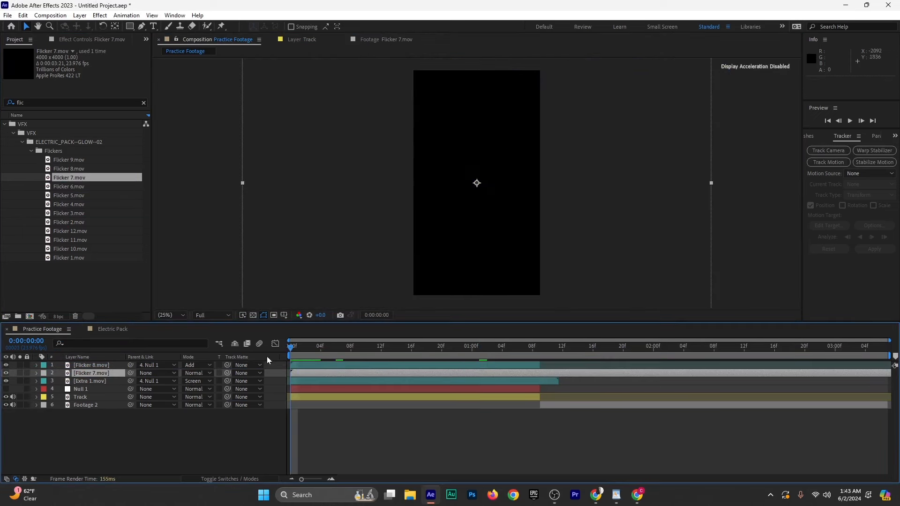
{"action": "left_click", "coordinate": [44, 373]}
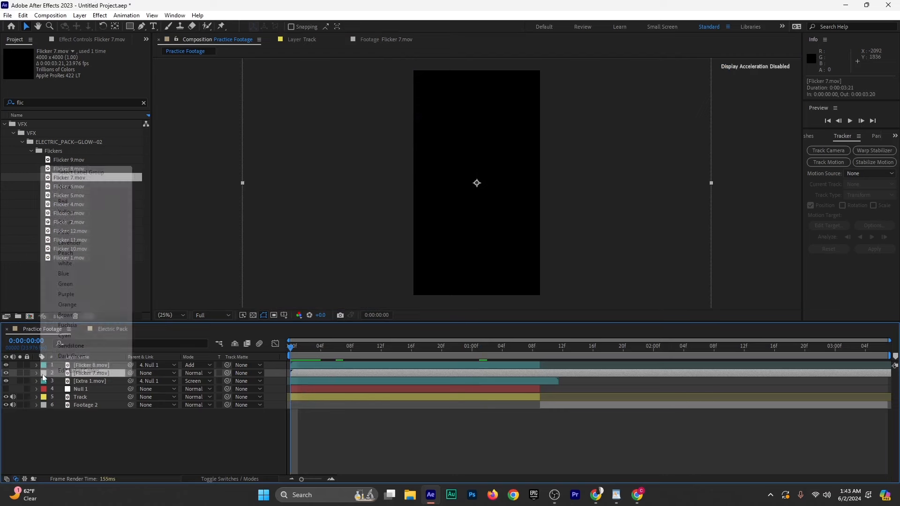
{"action": "left_click", "coordinate": [94, 335]}
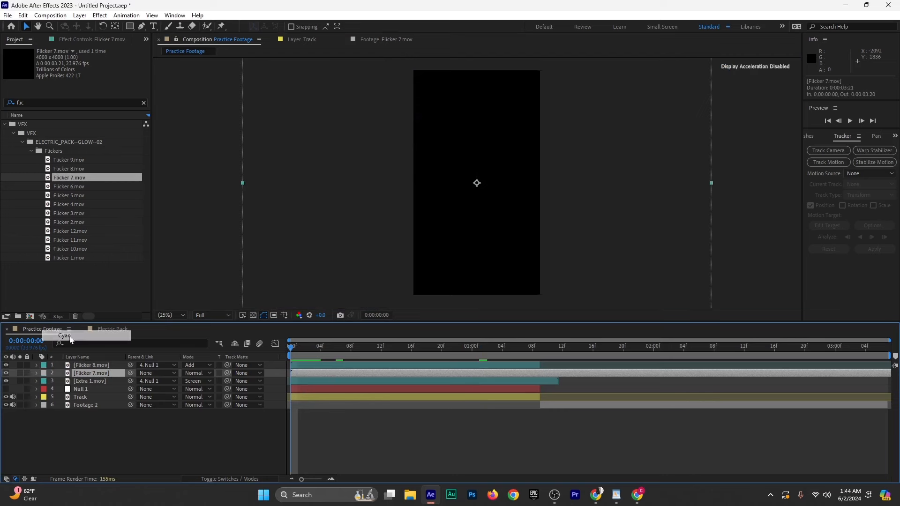
{"action": "left_click", "coordinate": [199, 373]}
{"action": "left_click", "coordinate": [222, 185]}
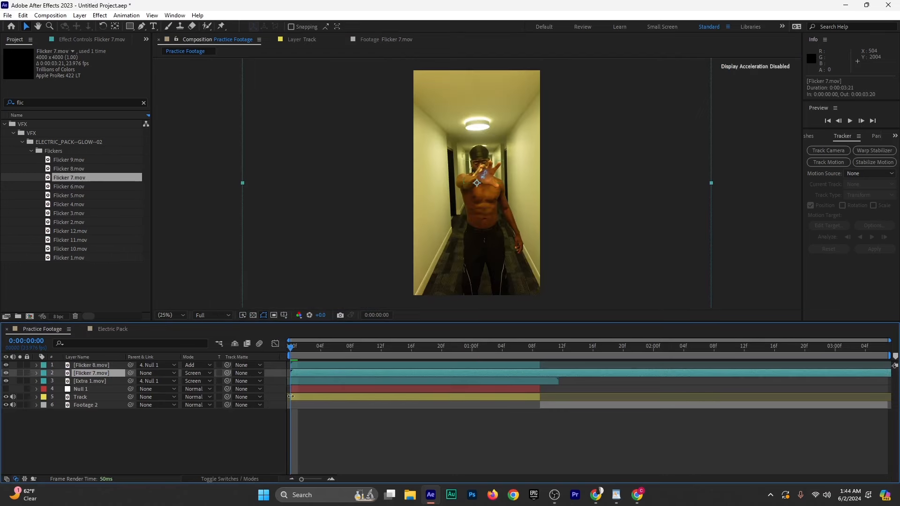
Scale Flicker 7.mov to 9%, move it near the hand and slide the layer 6 frames earlier in time
{"action": "key", "text": "s"}
{"action": "left_click_drag", "start_coordinate": [210, 382], "coordinate": [171, 382]}
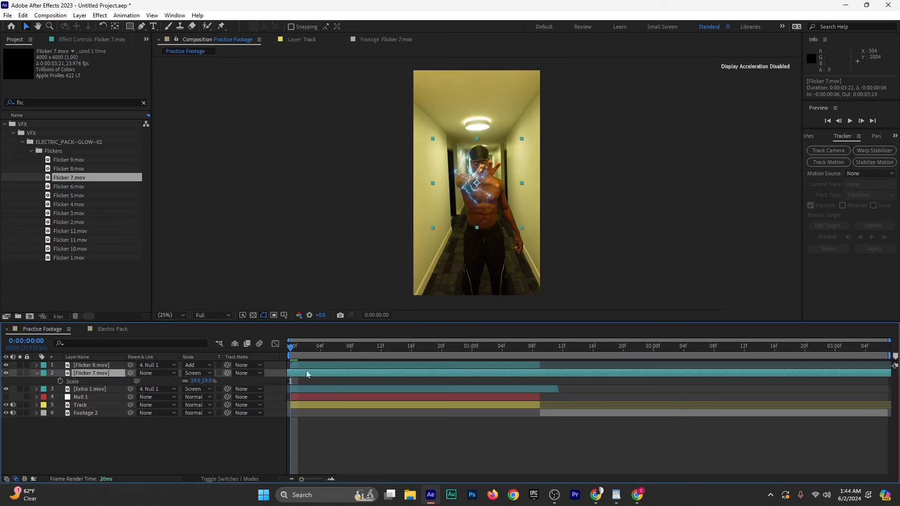
{"action": "mouse_move", "coordinate": [463, 183]}
{"action": "left_mouse_down"}
{"action": "mouse_move", "coordinate": [486, 191]}
{"action": "mouse_move", "coordinate": [480, 188]}
{"action": "left_mouse_up"}
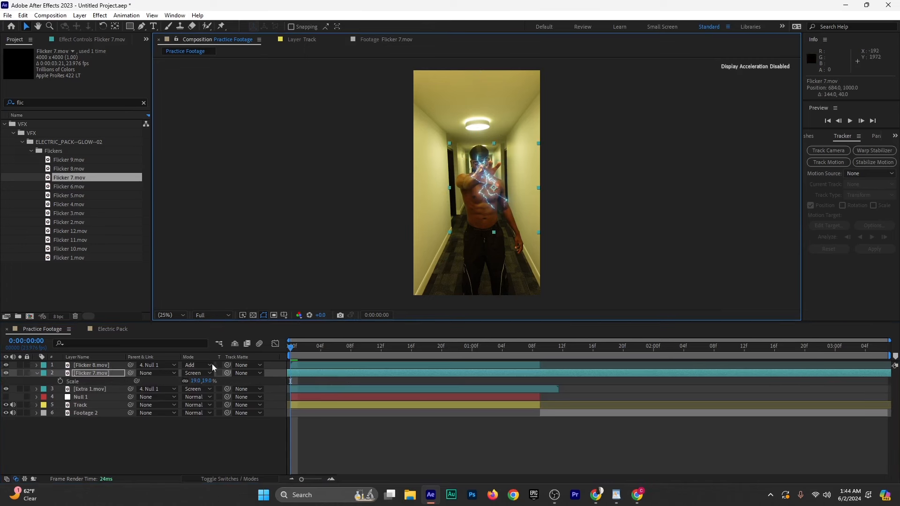
{"action": "left_click_drag", "start_coordinate": [209, 381], "coordinate": [204, 381]}
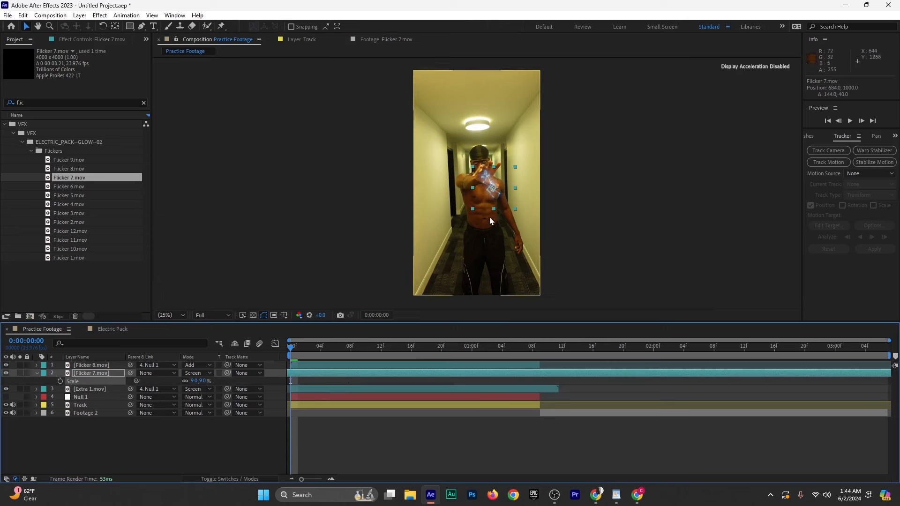
Rotate Flicker 7.mov to -102° and position it over the palm at about 634, 864
{"action": "scroll", "coordinate": [489, 218], "scroll_direction": "up", "scroll_amount": 1}
{"action": "left_click_drag", "start_coordinate": [512, 192], "coordinate": [498, 173]}
{"action": "key", "text": "r"}
{"action": "left_click_drag", "start_coordinate": [198, 381], "coordinate": [154, 389]}
{"action": "mouse_move", "coordinate": [499, 181]}
{"action": "left_mouse_down"}
{"action": "mouse_move", "coordinate": [508, 176]}
{"action": "mouse_move", "coordinate": [502, 167]}
{"action": "left_mouse_up"}
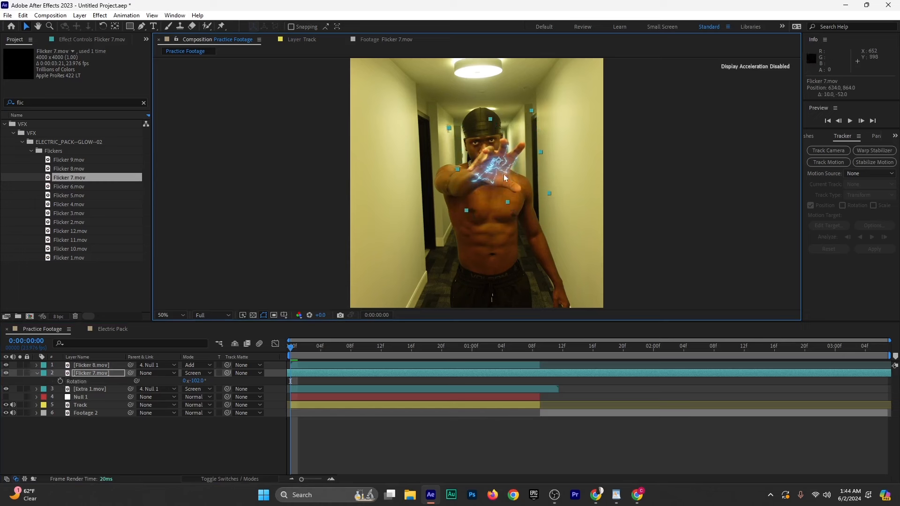
{"action": "left_click", "coordinate": [36, 373]}
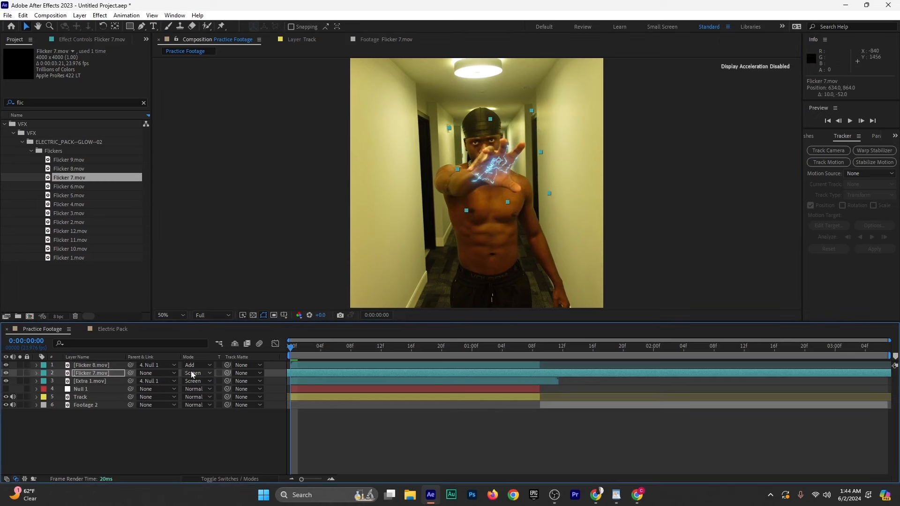
Parent Flicker 7.mov to Null 1 and preview how it moves with the hand
{"action": "left_click_drag", "start_coordinate": [130, 373], "coordinate": [79, 390]}
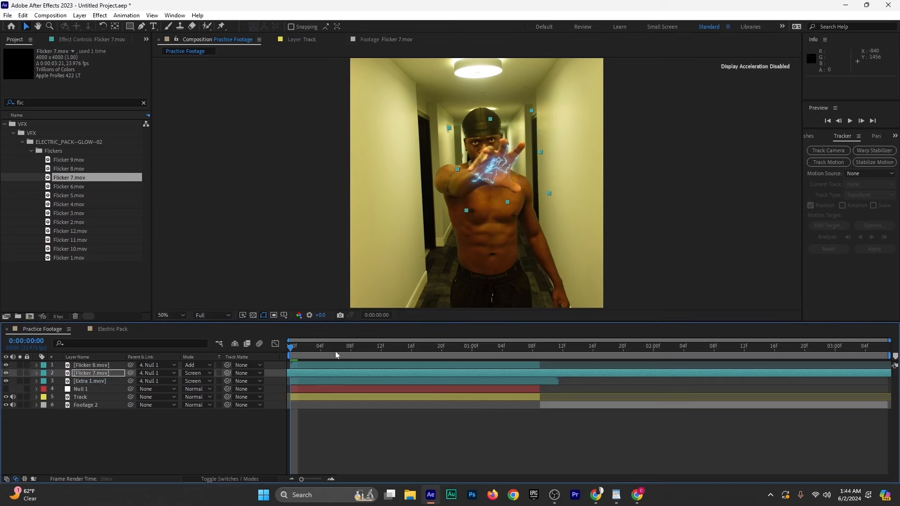
{"action": "key", "text": "Page_Down"}
{"action": "key", "text": "space"}
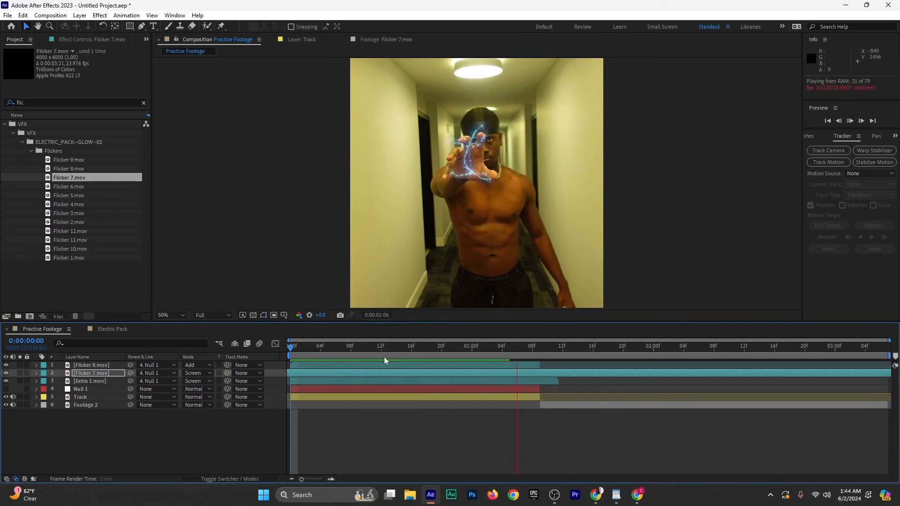
{"action": "key", "text": "space"}
{"action": "key", "text": "space"}
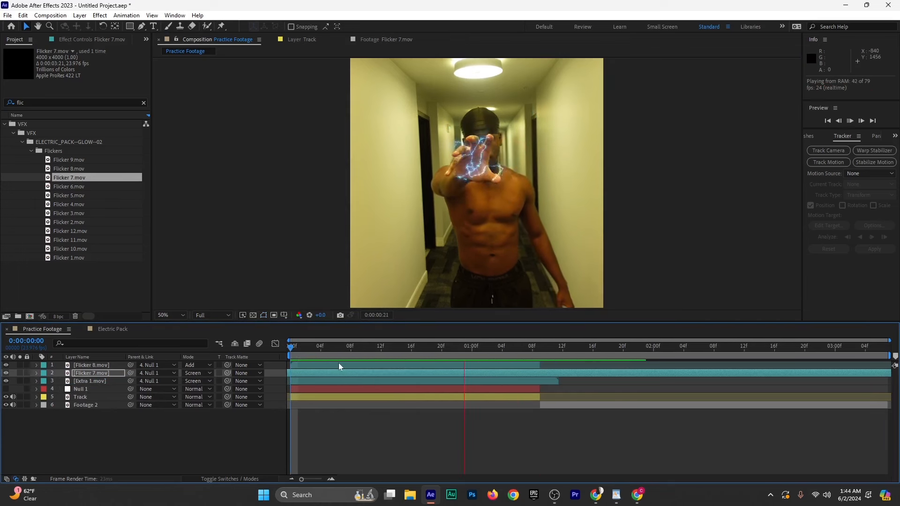
{"action": "key", "text": "space"}
Split Flicker 7.mov at 0:00:01:09, where the Null 1 layer ends, and delete the part after it
{"action": "left_click_drag", "start_coordinate": [291, 347], "coordinate": [540, 377]}
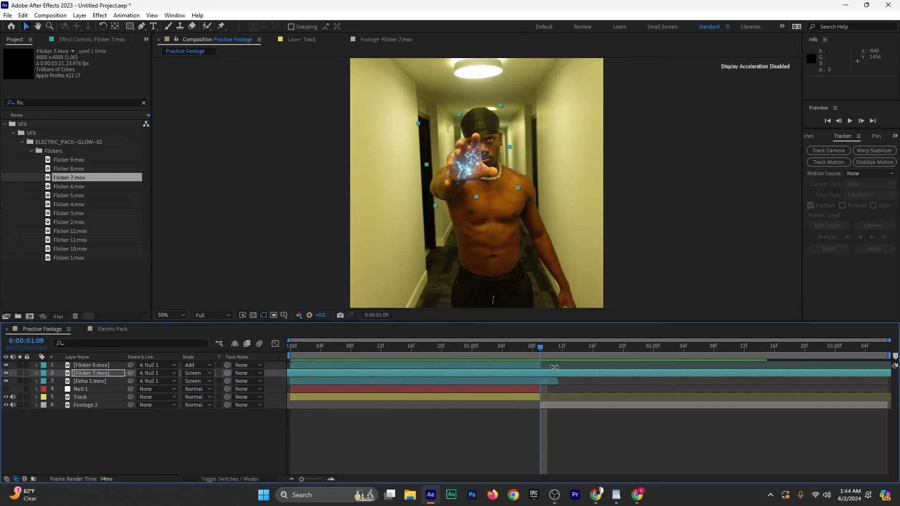
{"action": "key", "text": "ctrl+shift+d"}
{"action": "key", "text": "Delete"}
Play back the composition from the start to review the trimmed Flicker 7.mov with the other electricity layers
{"action": "left_click_drag", "start_coordinate": [516, 347], "coordinate": [203, 393]}
{"action": "key", "text": "space"}
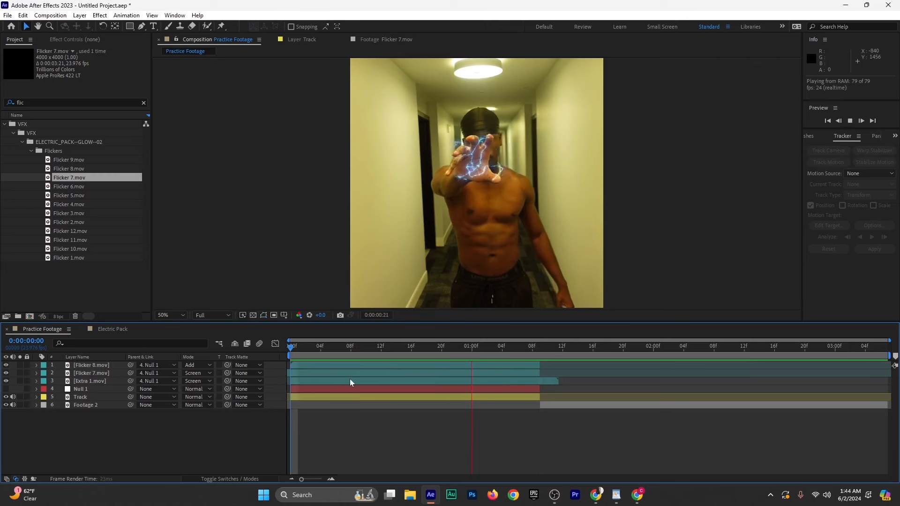
{"action": "key", "text": "space"}
{"action": "key", "text": "space"}
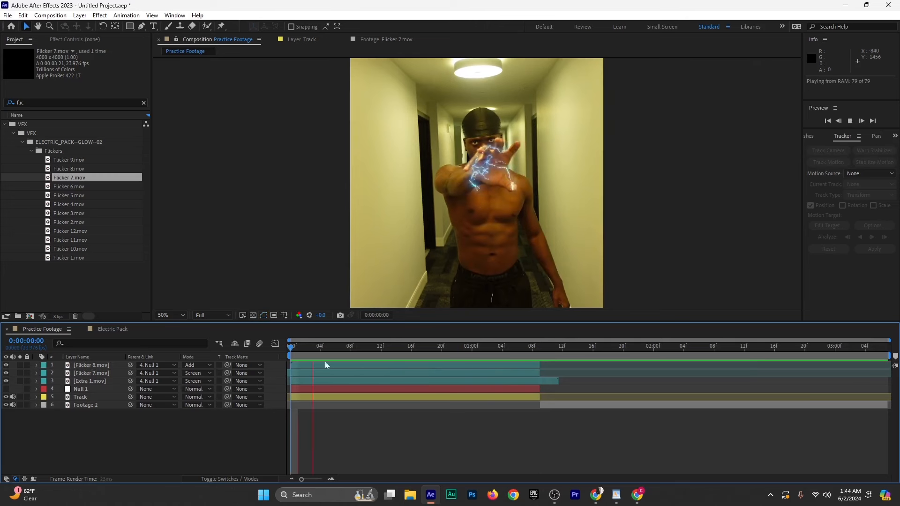
{"action": "key", "text": "space"}
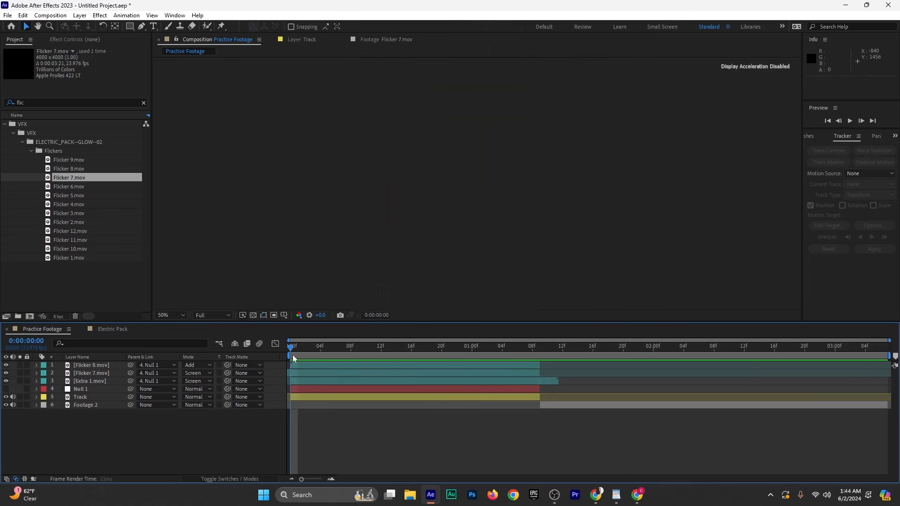
{"action": "key", "text": "space"}
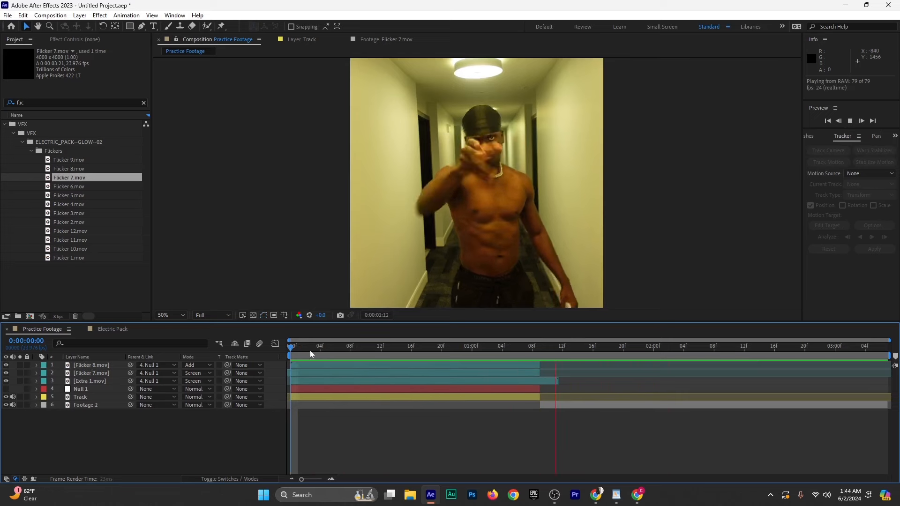
{"action": "key", "text": "space"}
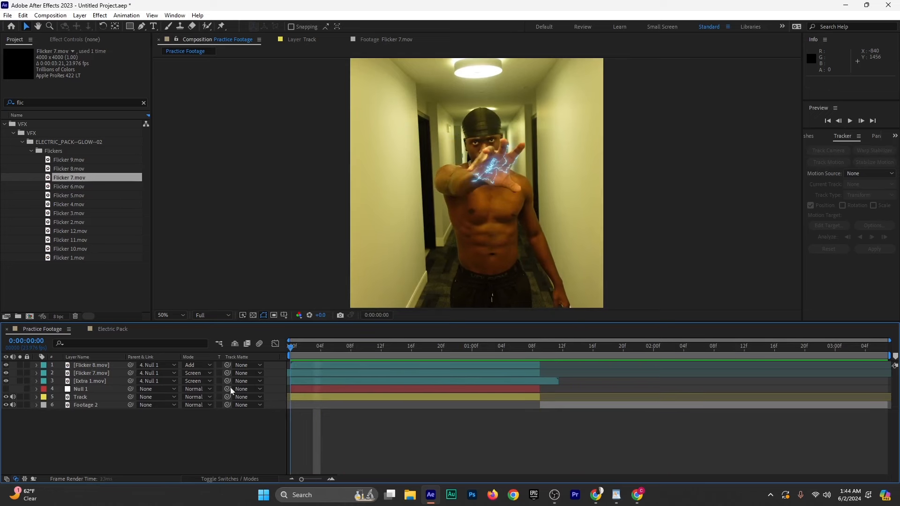
Save the project as E Tutorial in the Project Files folder
{"action": "key", "text": "ctrl+s"}
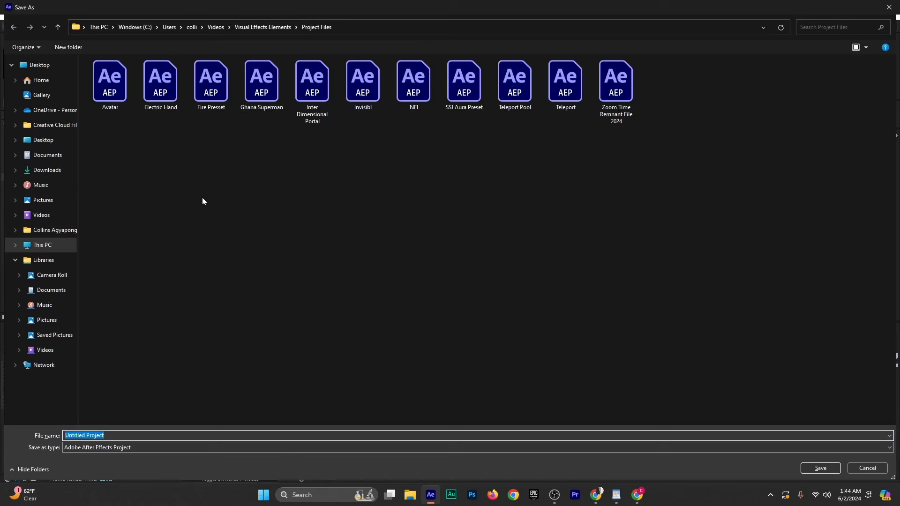
{"action": "key", "text": "BackSpace"}
{"action": "type", "text": "E Tutorial"}
{"action": "key", "text": "Return"}
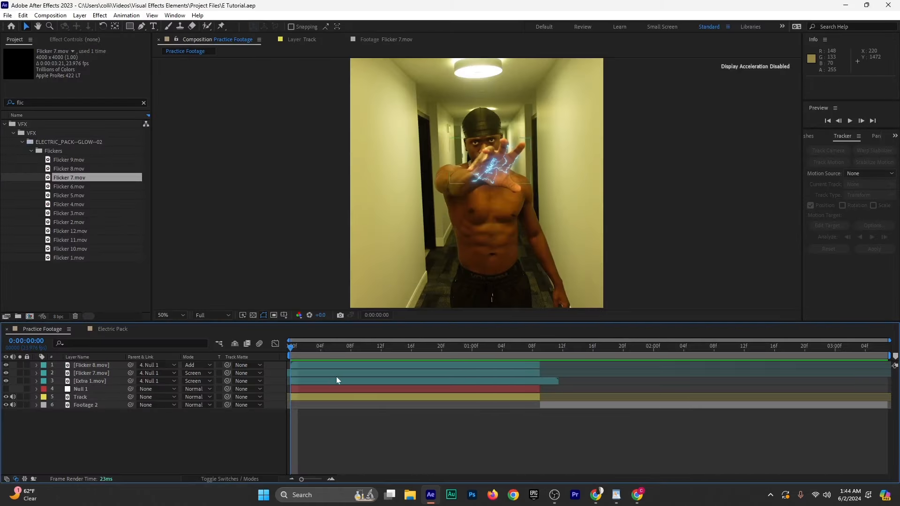
Scrub to 0:00:01:00, step back to 0:00:00:22 to inspect the electricity on the hand, and return to the start
{"action": "left_click_drag", "start_coordinate": [326, 353], "coordinate": [471, 389]}
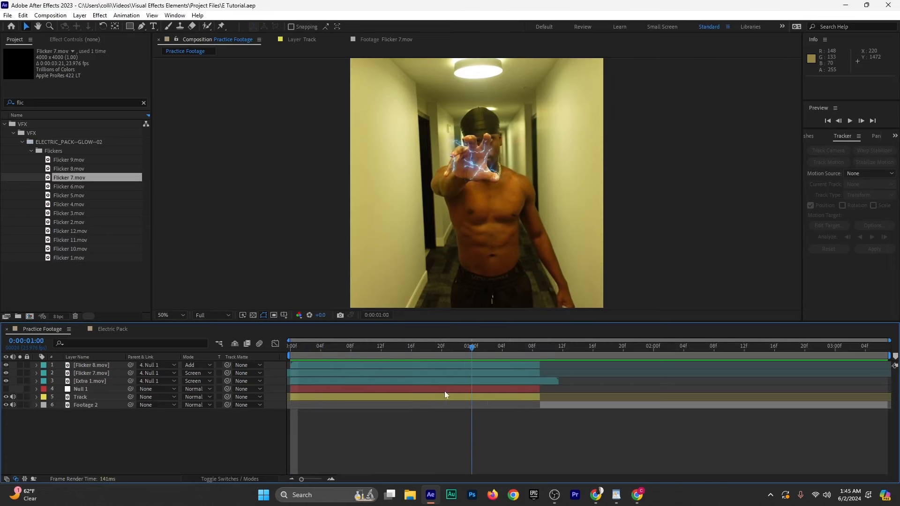
{"action": "key", "text": "Page_Up"}
{"action": "key", "text": "Page_Up"}
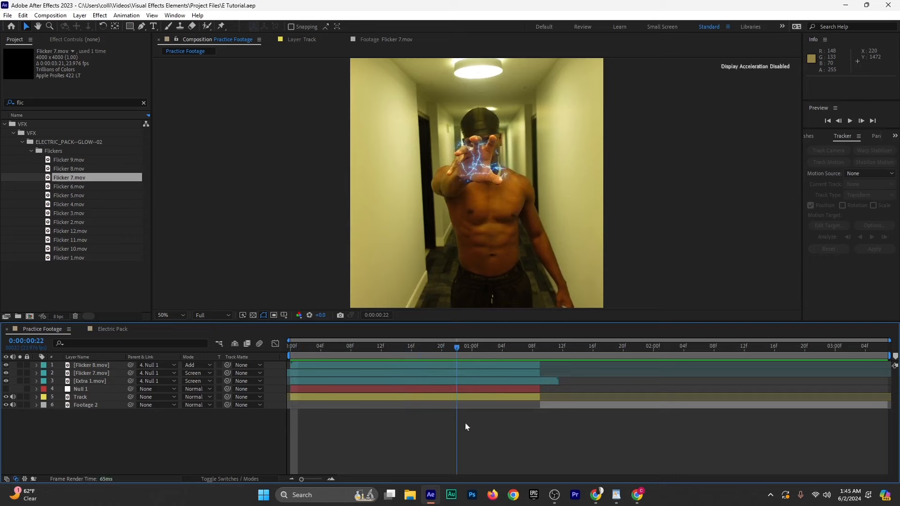
{"action": "left_click_drag", "start_coordinate": [465, 424], "coordinate": [289, 452]}
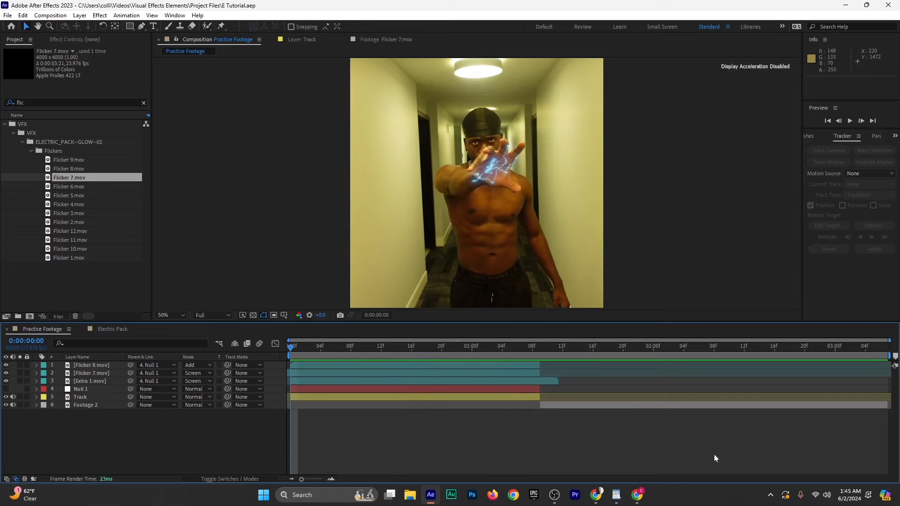
Switch to YouTube in the browser and open "Azula Lightning Effect Avatar Last Airbender VFX" from the channel's videos
{"action": "key", "text": "alt+Tab"}
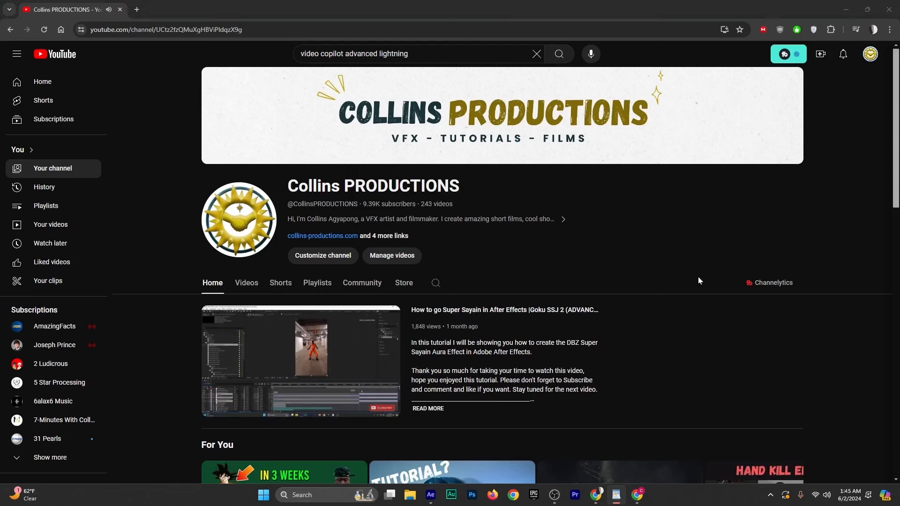
{"action": "left_click", "coordinate": [247, 282]}
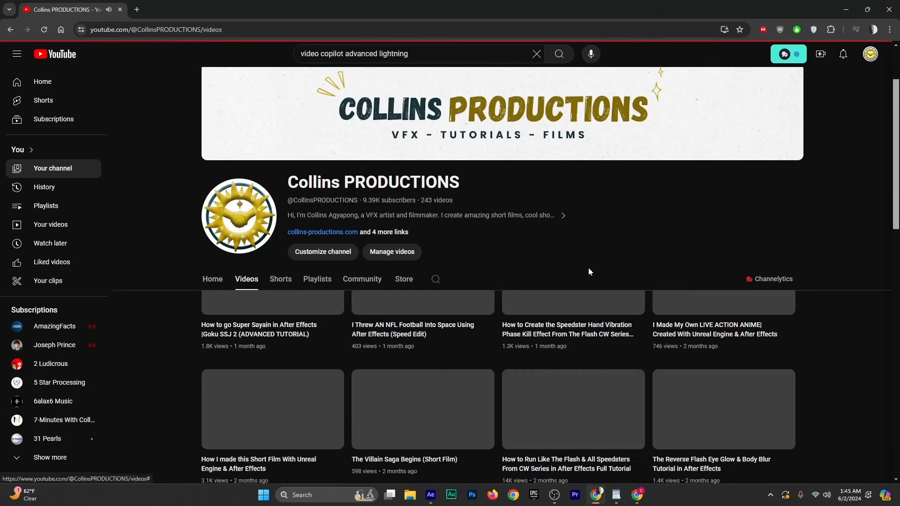
{"action": "scroll", "coordinate": [588, 268], "scroll_direction": "down", "scroll_amount": 2}
{"action": "scroll", "coordinate": [519, 309], "scroll_direction": "down", "scroll_amount": 3}
{"action": "left_click", "coordinate": [230, 417]}
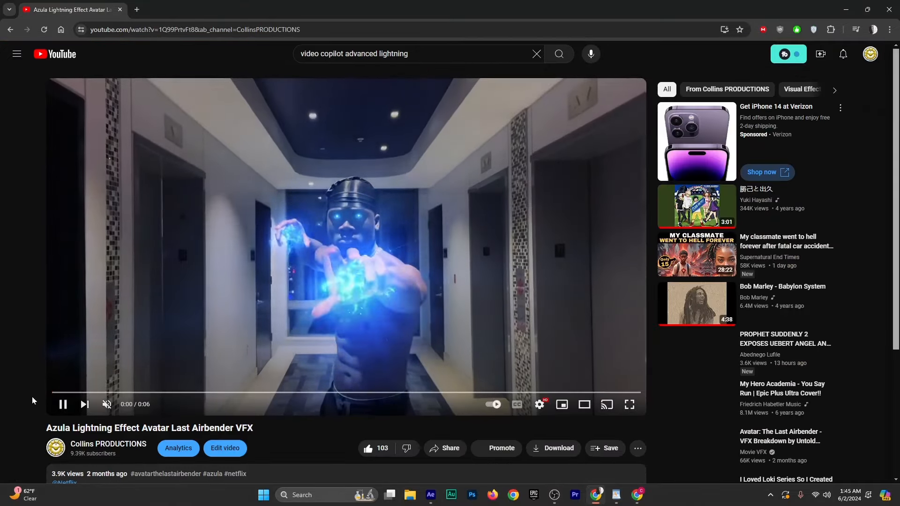
Play, pause and replay the opening seconds of the Azula video to examine the glow and electricity around the hands
{"action": "left_click_drag", "start_coordinate": [75, 393], "coordinate": [88, 376]}
{"action": "left_click", "coordinate": [398, 347]}
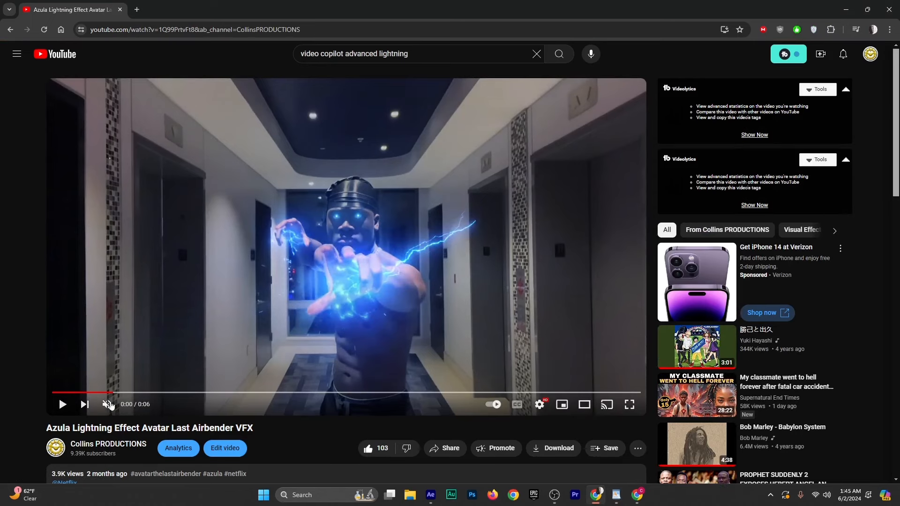
{"action": "left_click", "coordinate": [191, 322]}
{"action": "left_click", "coordinate": [342, 291]}
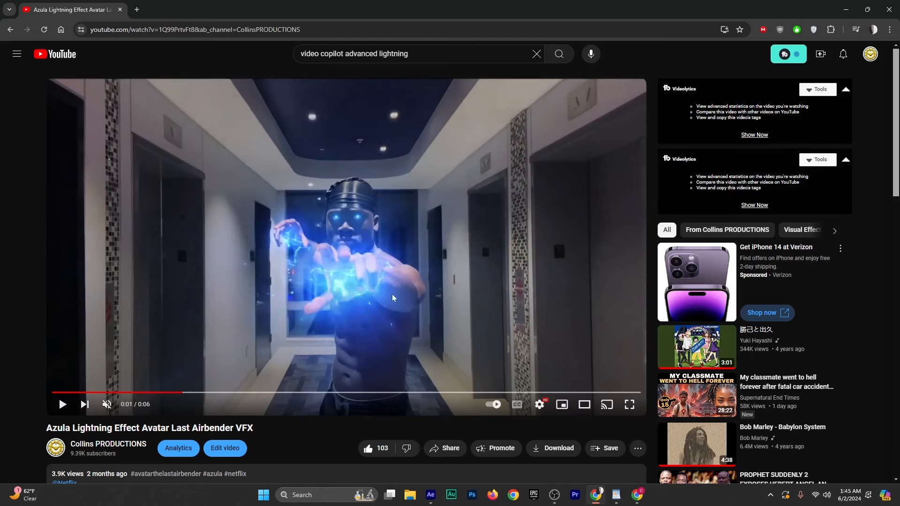
{"action": "left_click", "coordinate": [336, 347]}
{"action": "left_click", "coordinate": [338, 342]}
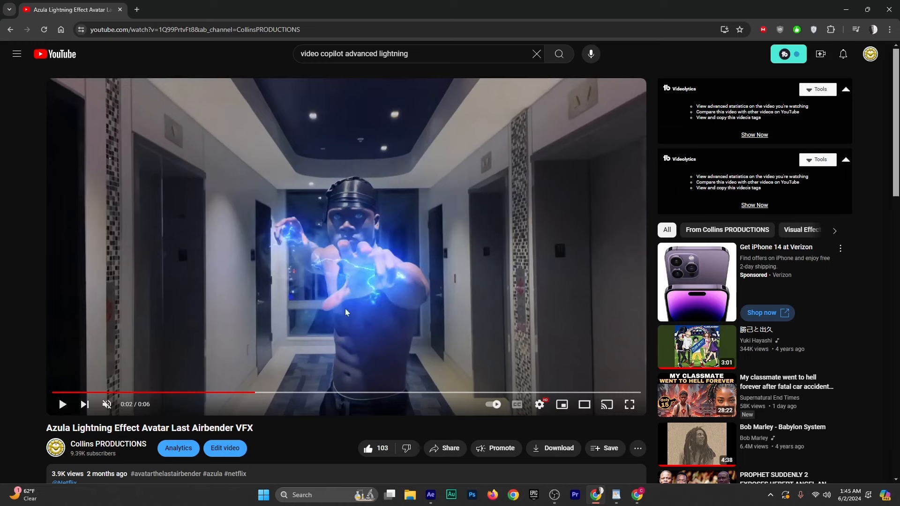
{"action": "left_click", "coordinate": [355, 301]}
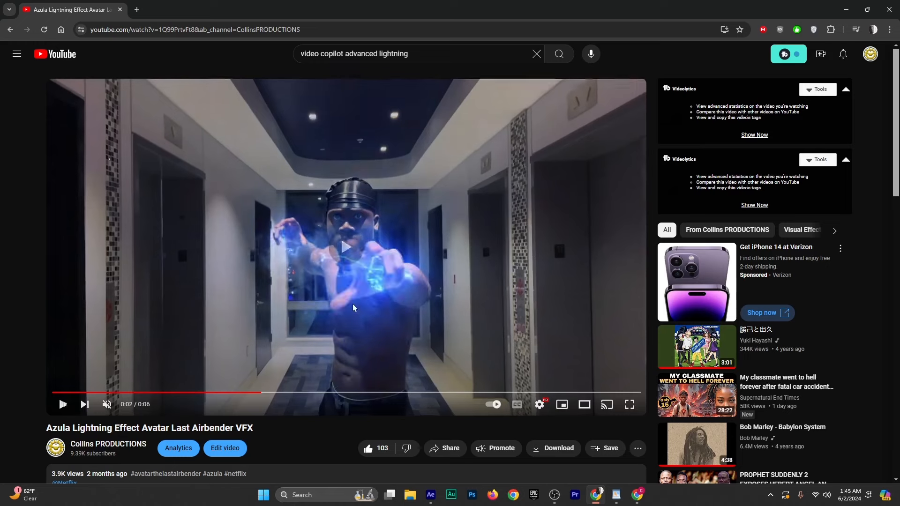
{"action": "left_click", "coordinate": [100, 392]}
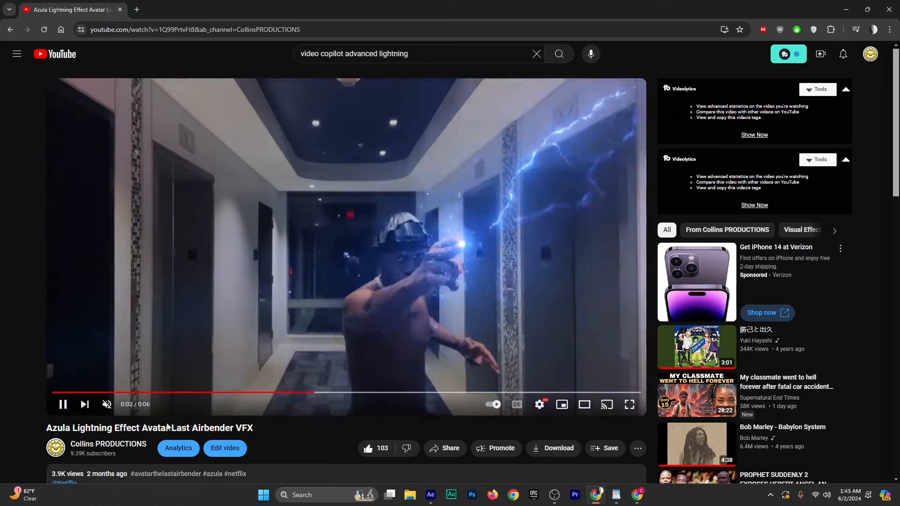
{"action": "left_click", "coordinate": [103, 392]}
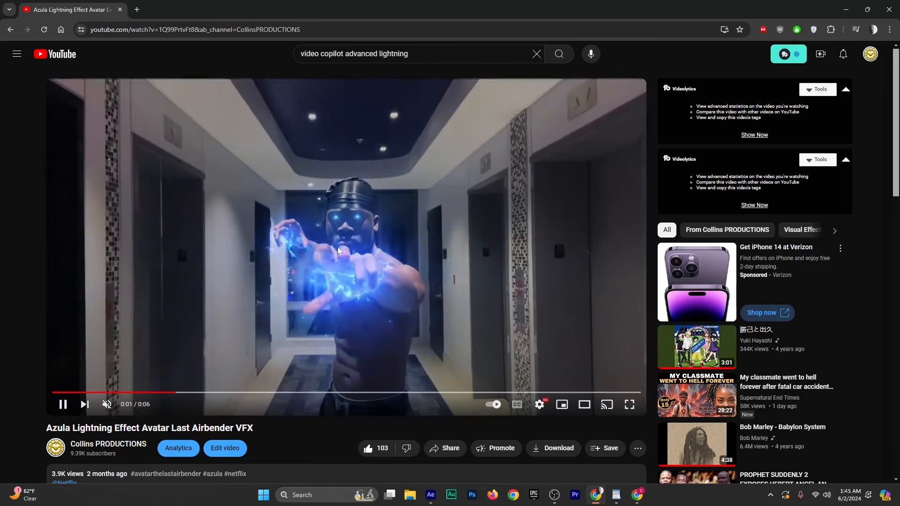
{"action": "left_click", "coordinate": [338, 289]}
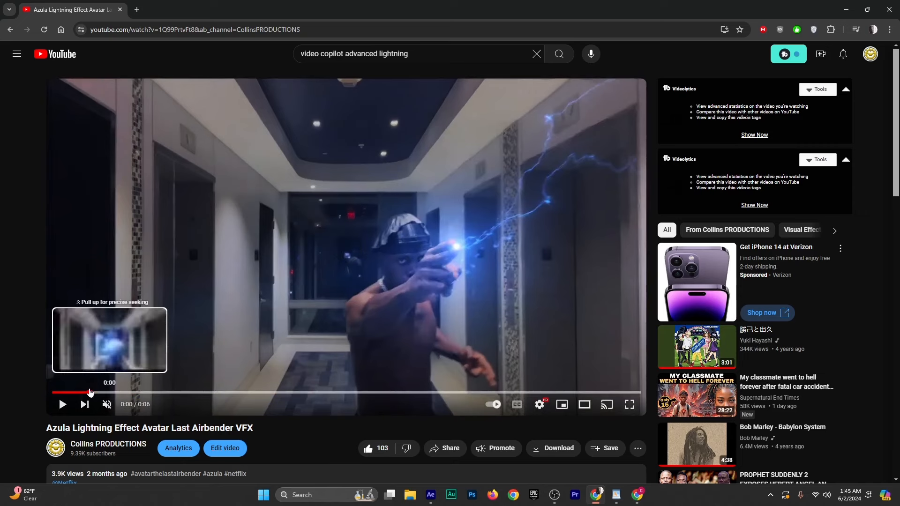
{"action": "left_click", "coordinate": [89, 392]}
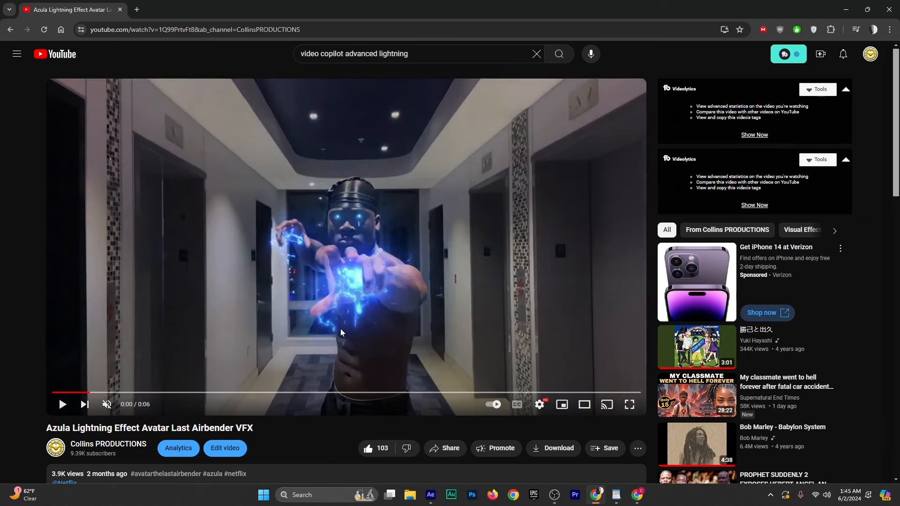
Play the Azula video to the one-second mark, pause on the glow around the hands, and switch back to After Effects
{"action": "left_click", "coordinate": [382, 288]}
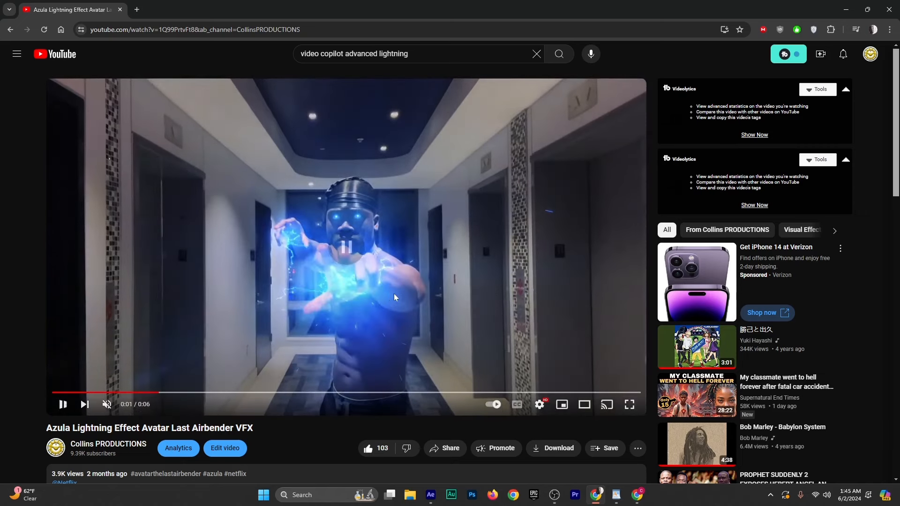
{"action": "left_click", "coordinate": [394, 293]}
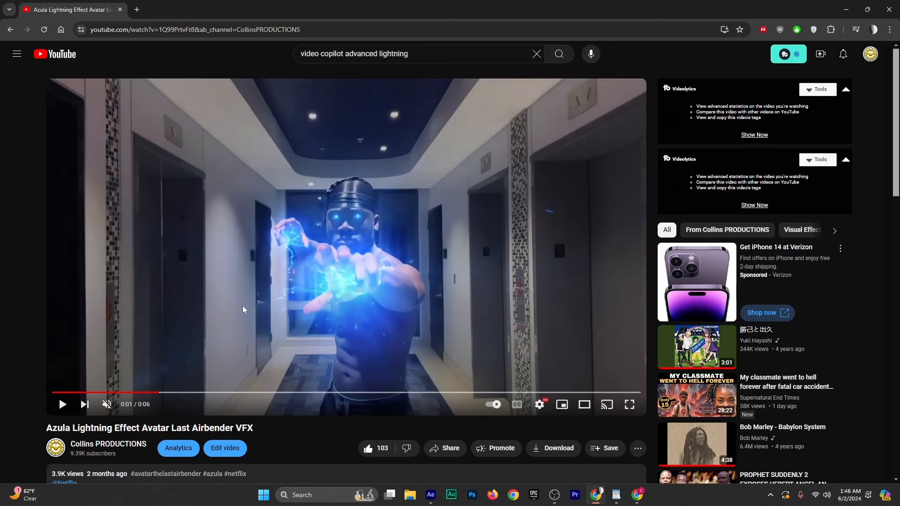
{"action": "left_click", "coordinate": [430, 495]}
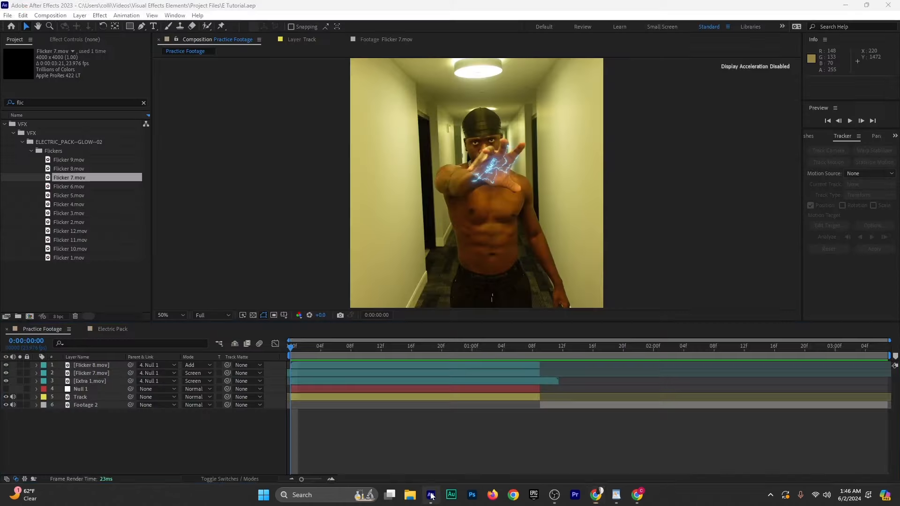
Scrub the Practice Footage composition to 0:00:01:01 to review the hand electricity, and return to the start
{"action": "left_click_drag", "start_coordinate": [299, 347], "coordinate": [337, 351]}
{"action": "key", "text": "space"}
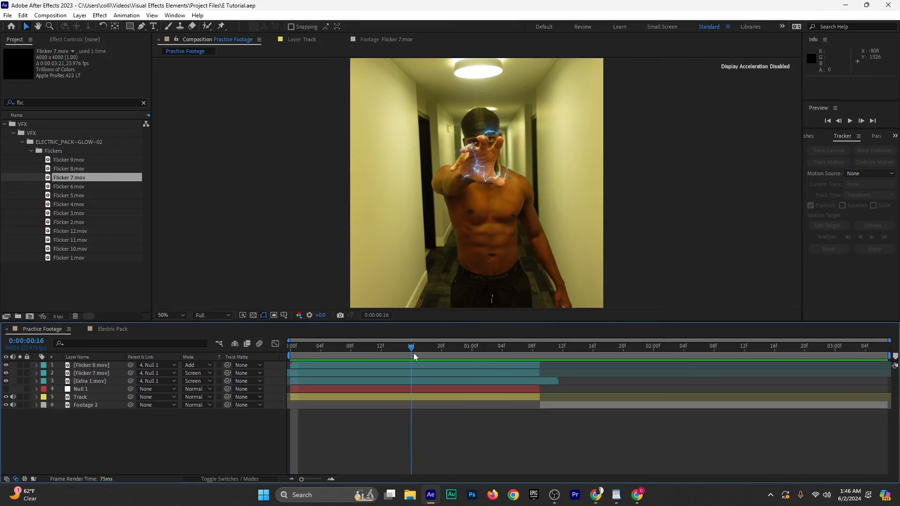
{"action": "left_click_drag", "start_coordinate": [465, 358], "coordinate": [280, 380]}
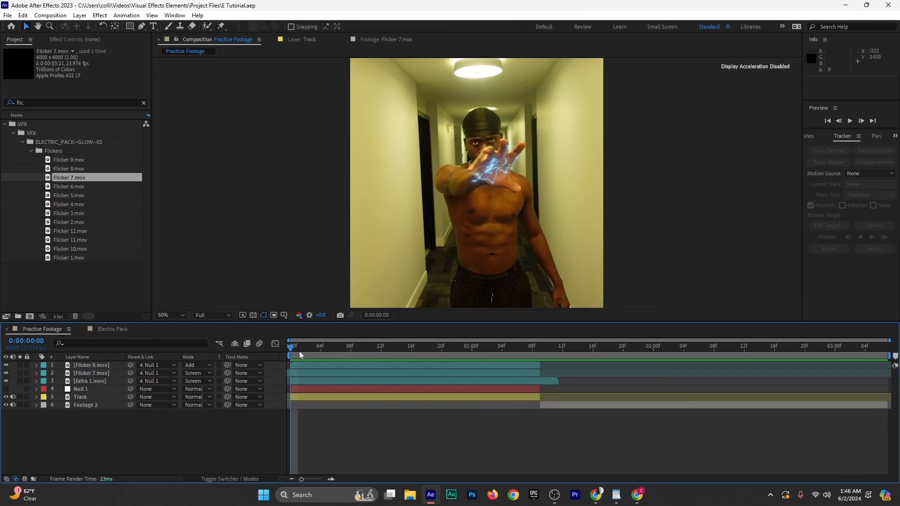
{"action": "left_click_drag", "start_coordinate": [299, 355], "coordinate": [479, 360]}
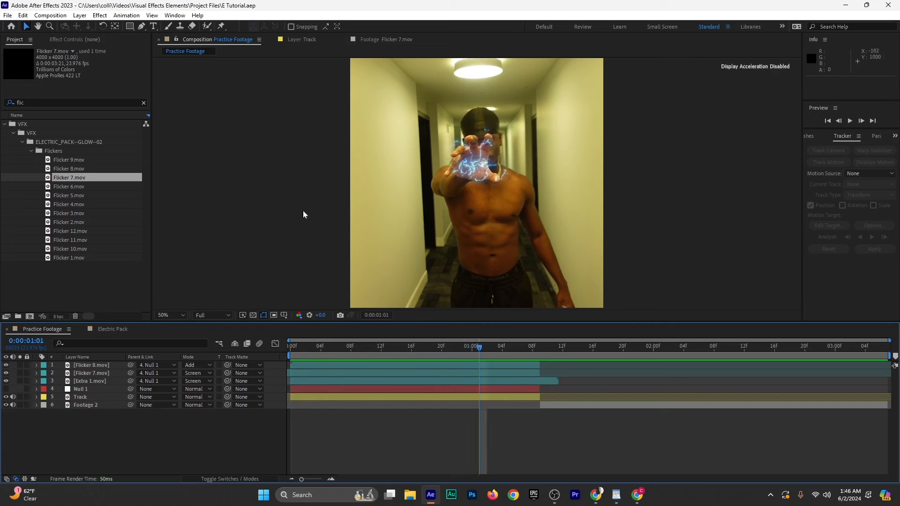
{"action": "left_click_drag", "start_coordinate": [311, 347], "coordinate": [244, 384]}
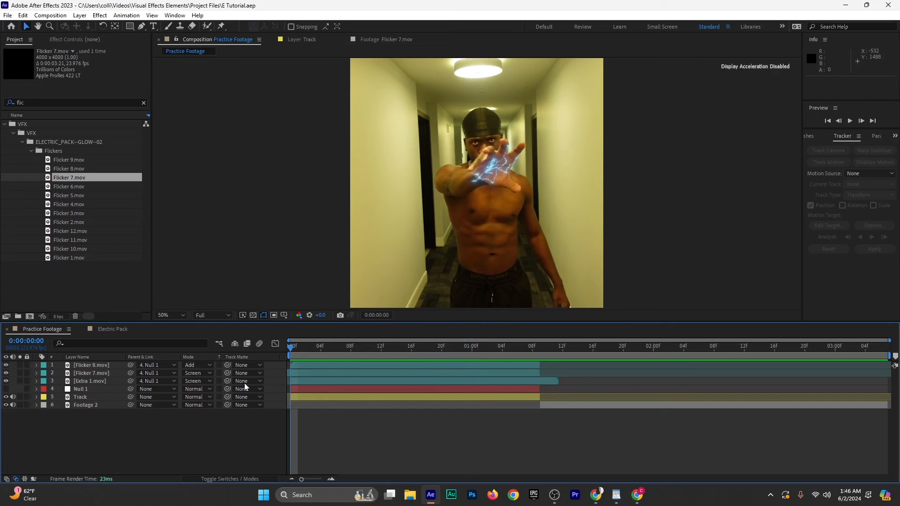
Add a new adjustment layer to the composition and rename it Light Flicker
{"action": "right_click", "coordinate": [75, 432]}
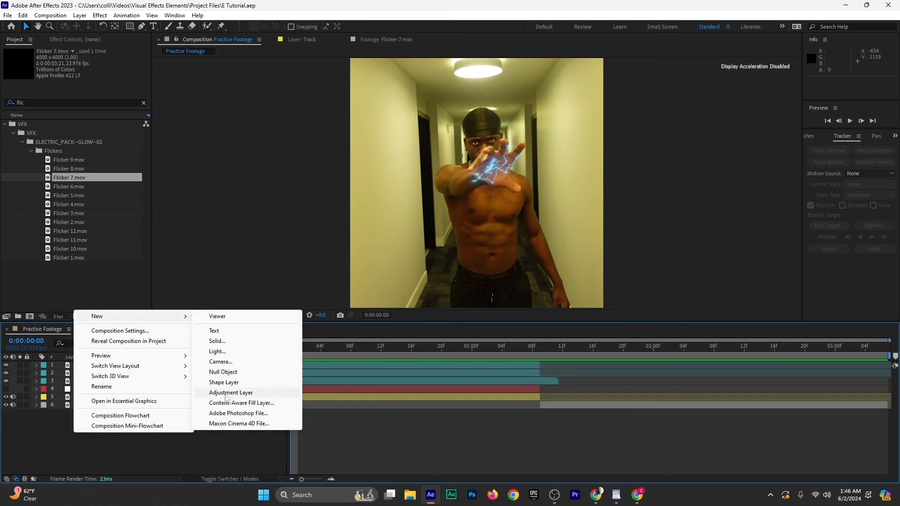
{"action": "left_click", "coordinate": [225, 395]}
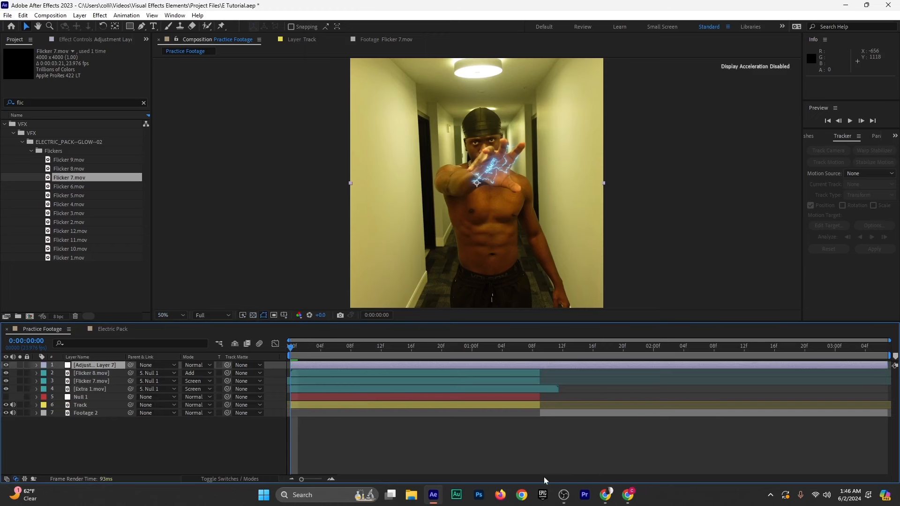
{"action": "right_click", "coordinate": [95, 365]}
{"action": "left_click", "coordinate": [122, 338]}
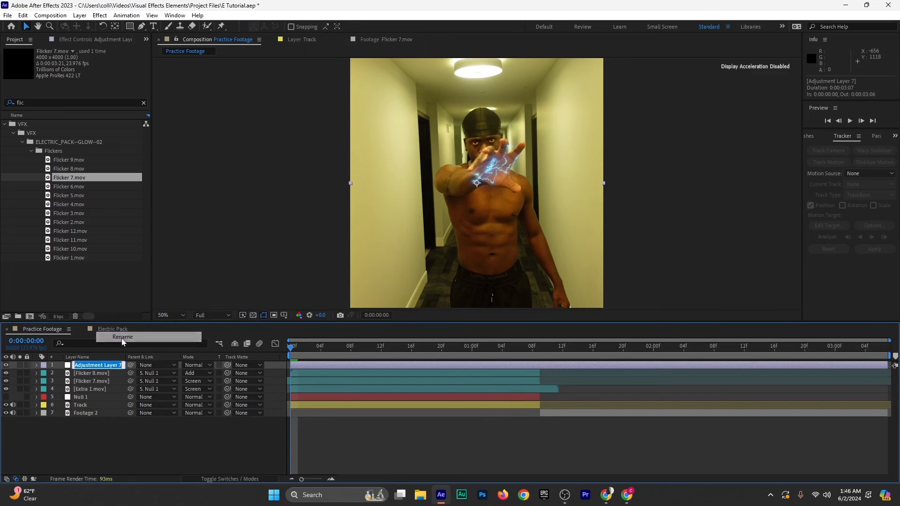
{"action": "key", "text": "BackSpace"}
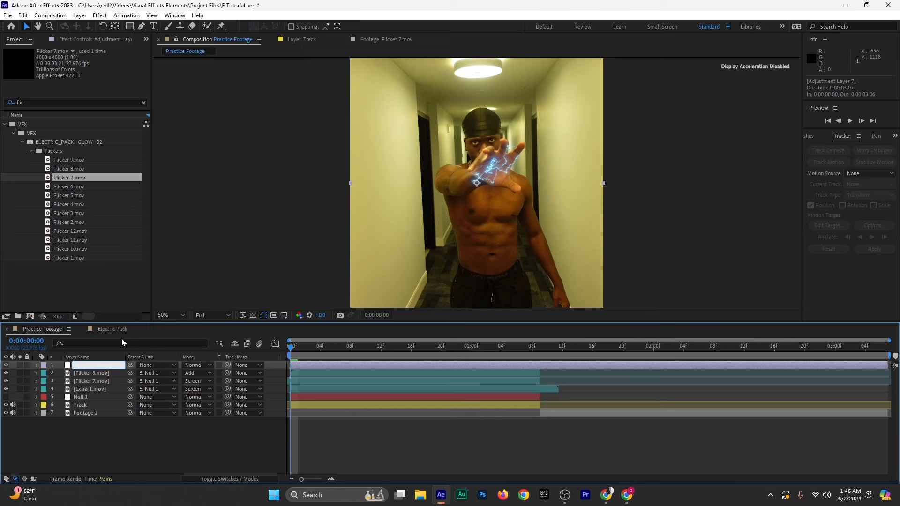
{"action": "type", "text": "ight Flicker"}
{"action": "left_click", "coordinate": [71, 443]}
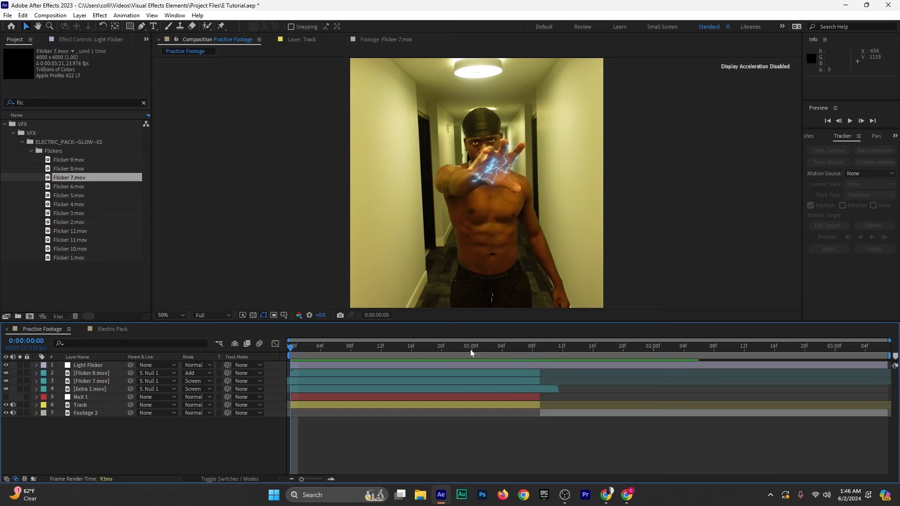
Split the Light Flicker layer at 0:00:01:14 and delete the part after the split
{"action": "left_click", "coordinate": [307, 362]}
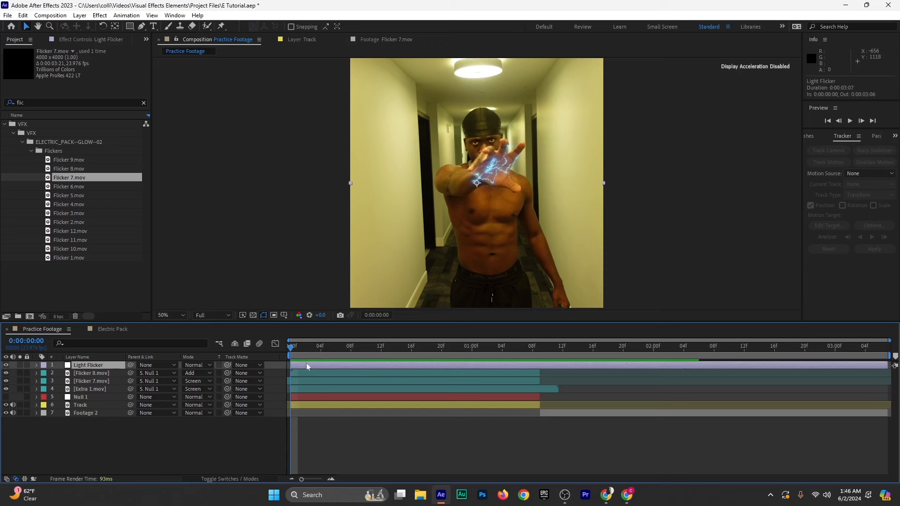
{"action": "left_click_drag", "start_coordinate": [292, 349], "coordinate": [539, 355]}
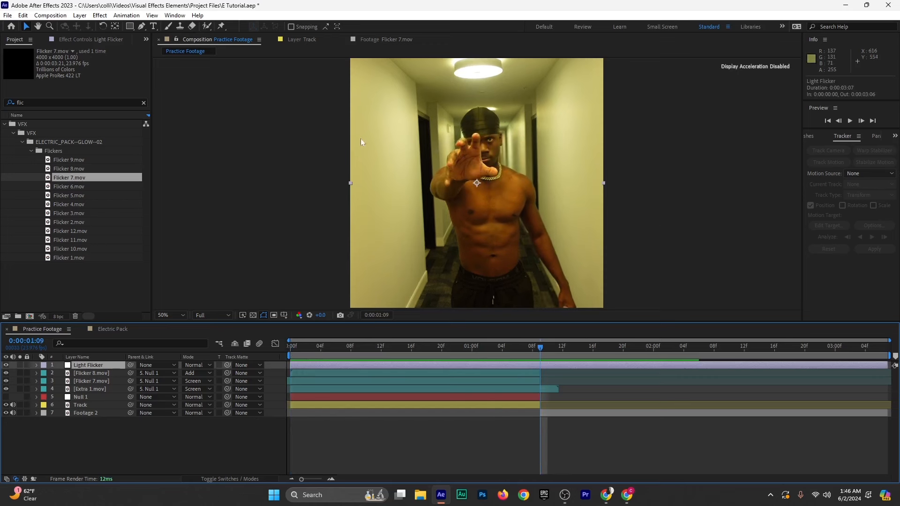
{"action": "left_click_drag", "start_coordinate": [544, 348], "coordinate": [574, 353]}
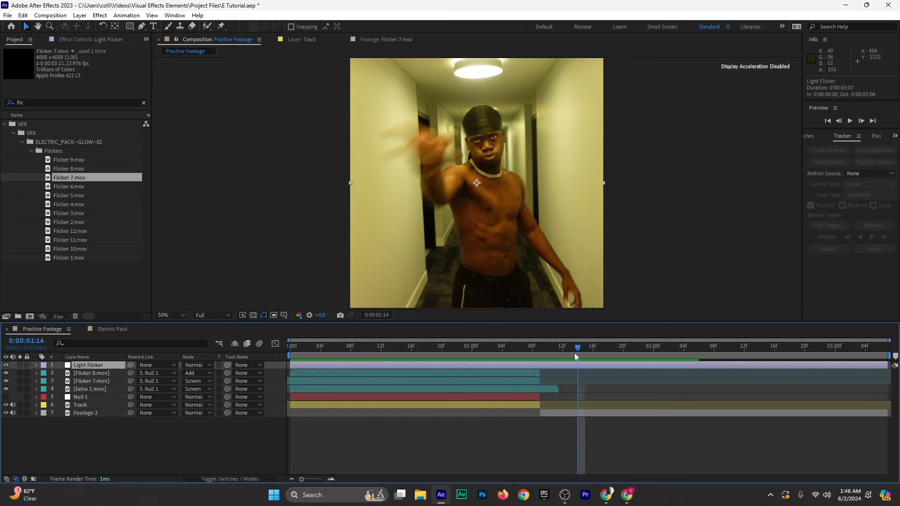
{"action": "key", "text": "ctrl+shift+d"}
{"action": "key", "text": "Delete"}
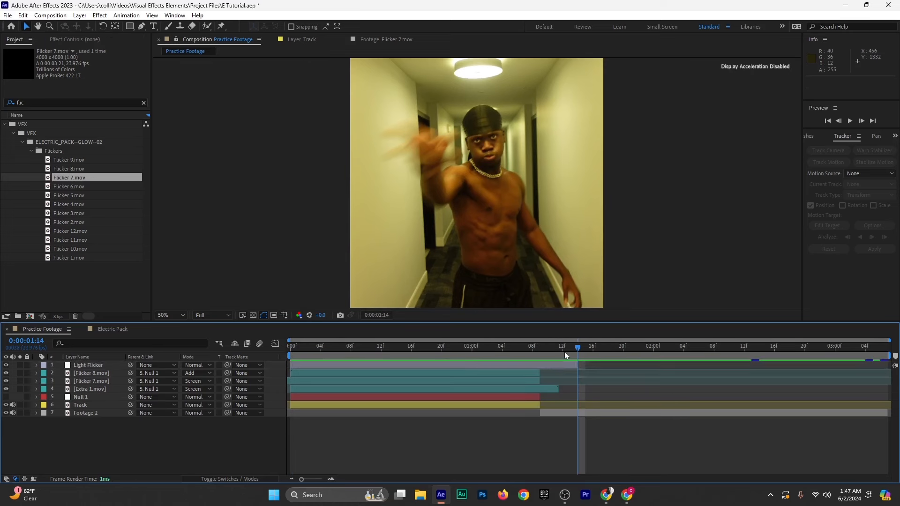
At the first frame, draw an elliptical mask about 498 by 406 px around the raised hand on Light Flicker
{"action": "left_click_drag", "start_coordinate": [564, 351], "coordinate": [209, 366]}
{"action": "left_click", "coordinate": [298, 366]}
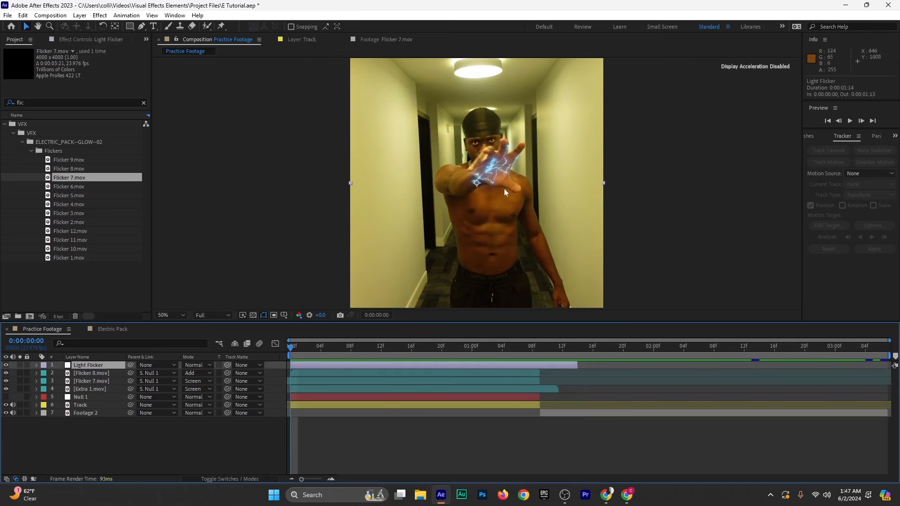
{"action": "left_click", "coordinate": [131, 28]}
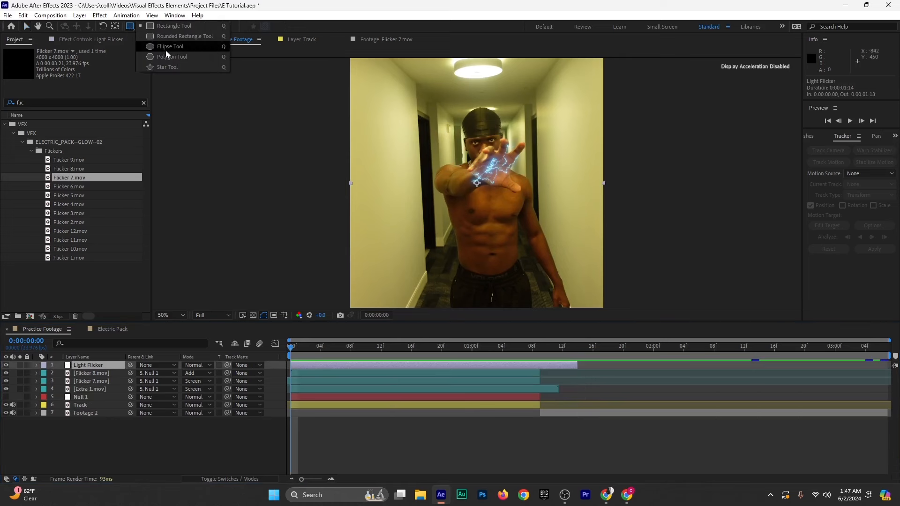
{"action": "left_click", "coordinate": [165, 47]}
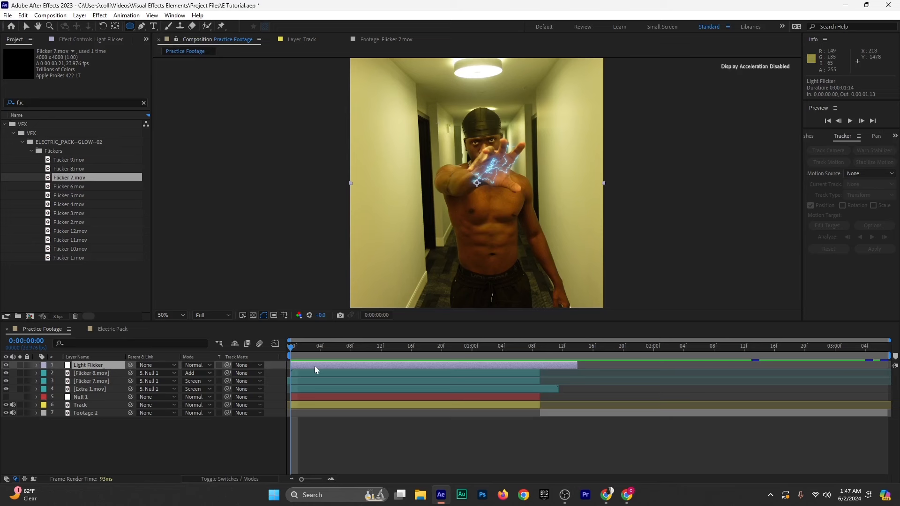
{"action": "left_click", "coordinate": [113, 367]}
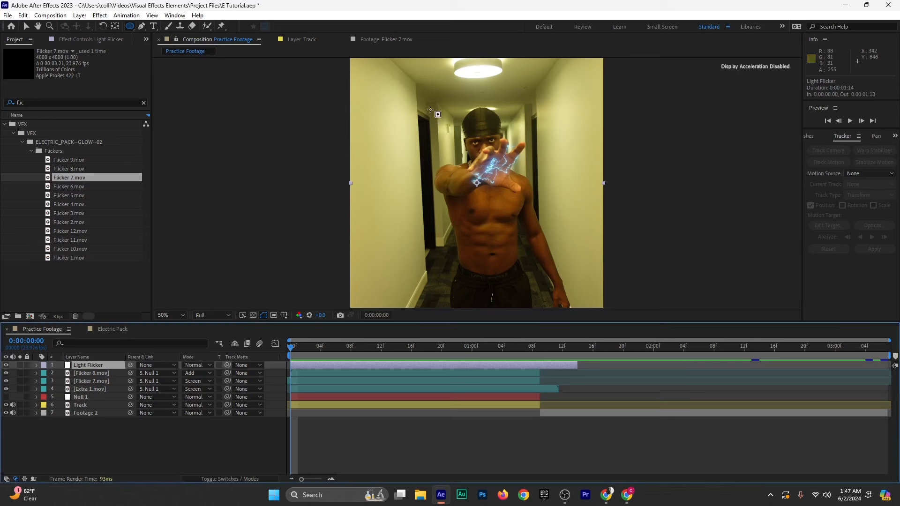
{"action": "left_click_drag", "start_coordinate": [432, 110], "coordinate": [548, 205]}
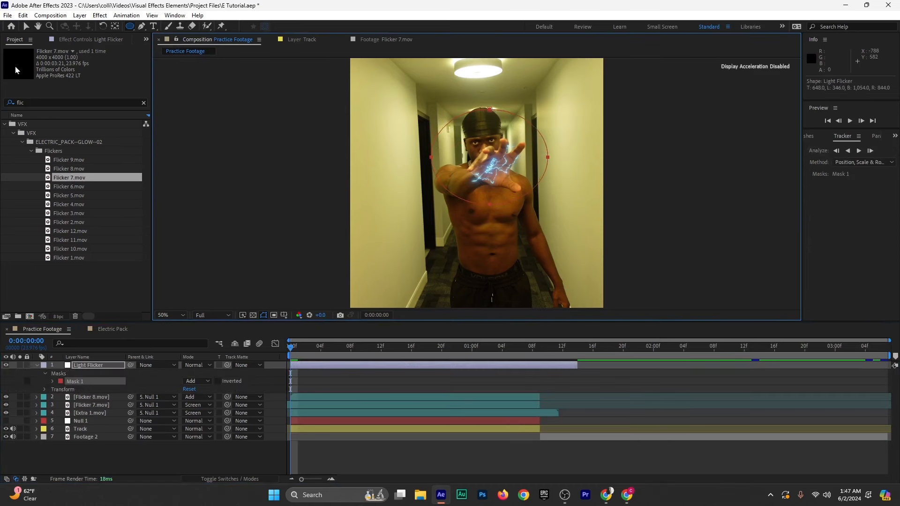
Set the mask's outline color to white (FFFFFF) and shift the ellipse slightly down and right around the hand
{"action": "left_click", "coordinate": [23, 29]}
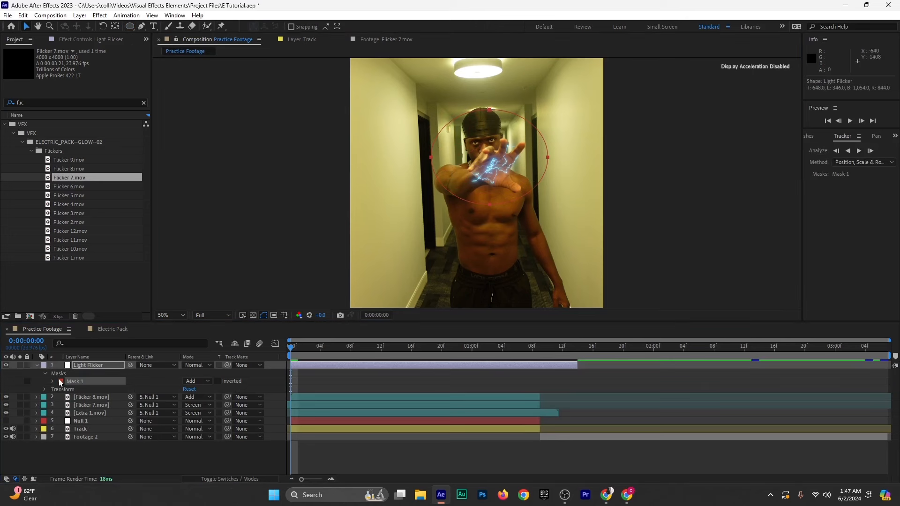
{"action": "left_click", "coordinate": [60, 380]}
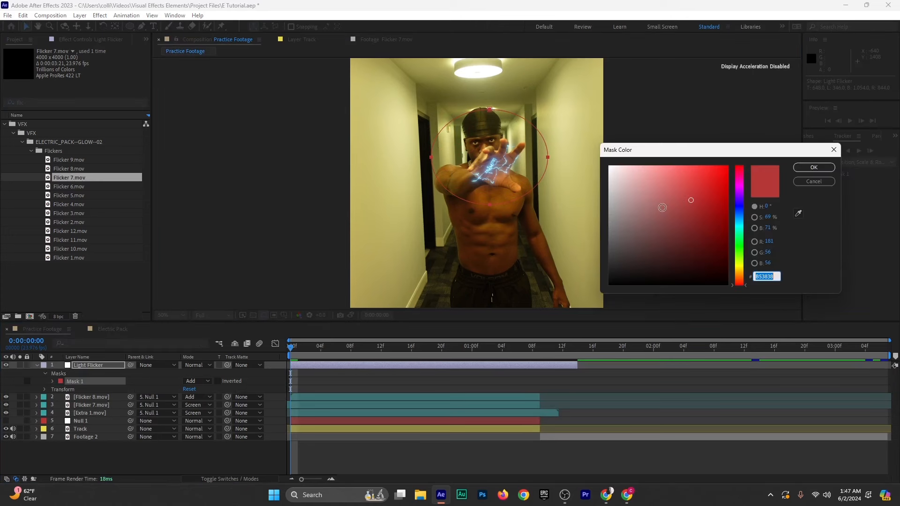
{"action": "left_click_drag", "start_coordinate": [661, 207], "coordinate": [606, 158]}
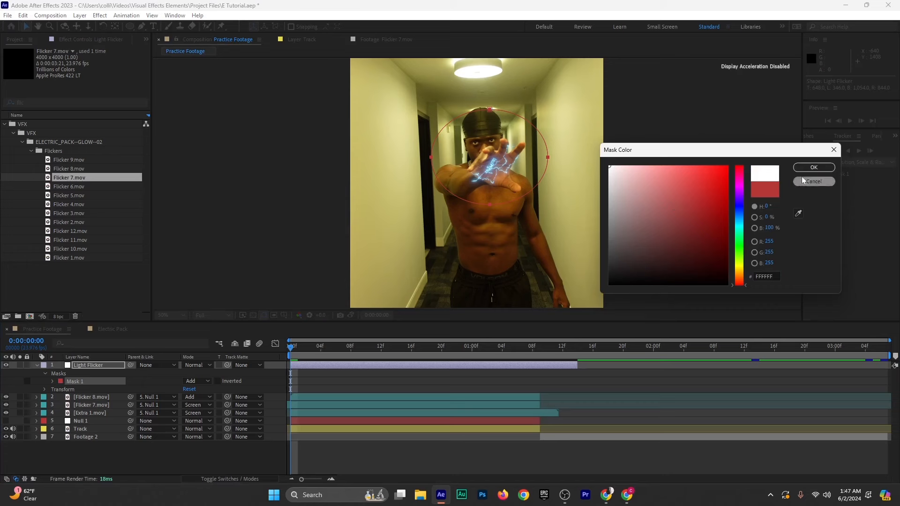
{"action": "left_click", "coordinate": [813, 167]}
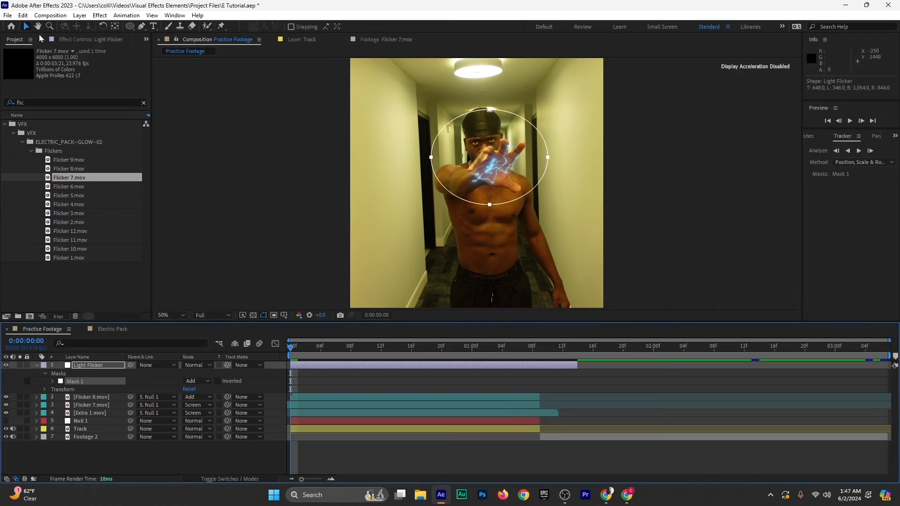
{"action": "mouse_move", "coordinate": [491, 206]}
{"action": "left_mouse_down"}
{"action": "mouse_move", "coordinate": [483, 274]}
{"action": "mouse_move", "coordinate": [483, 225]}
{"action": "mouse_move", "coordinate": [502, 218]}
{"action": "left_mouse_up"}
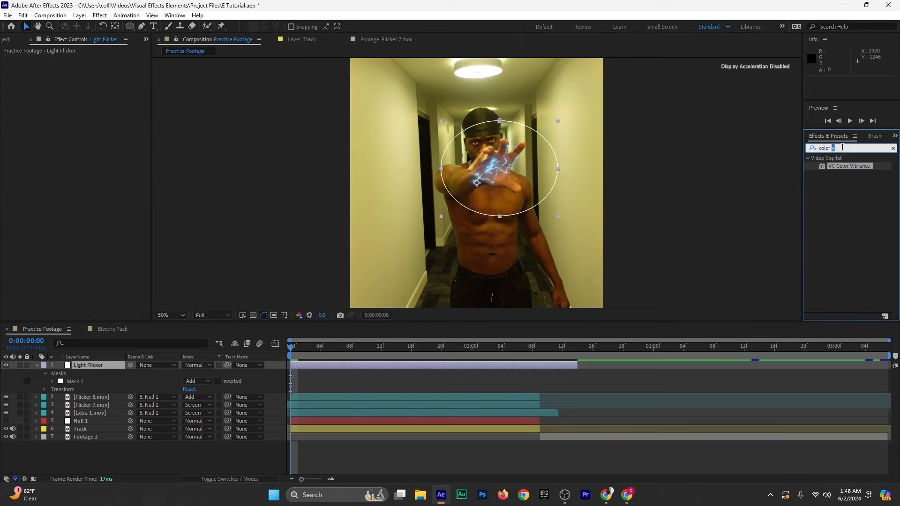
Apply the Curves effect to Light Flicker and slightly raise the midpoint of the RGB curve
{"action": "triple_click", "coordinate": [843, 147]}
{"action": "type", "text": "curves"}
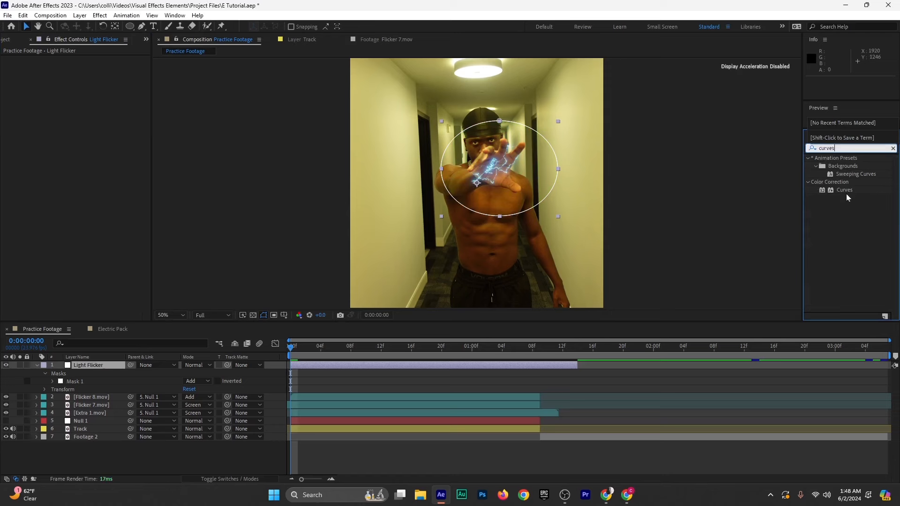
{"action": "left_click_drag", "start_coordinate": [845, 192], "coordinate": [110, 364]}
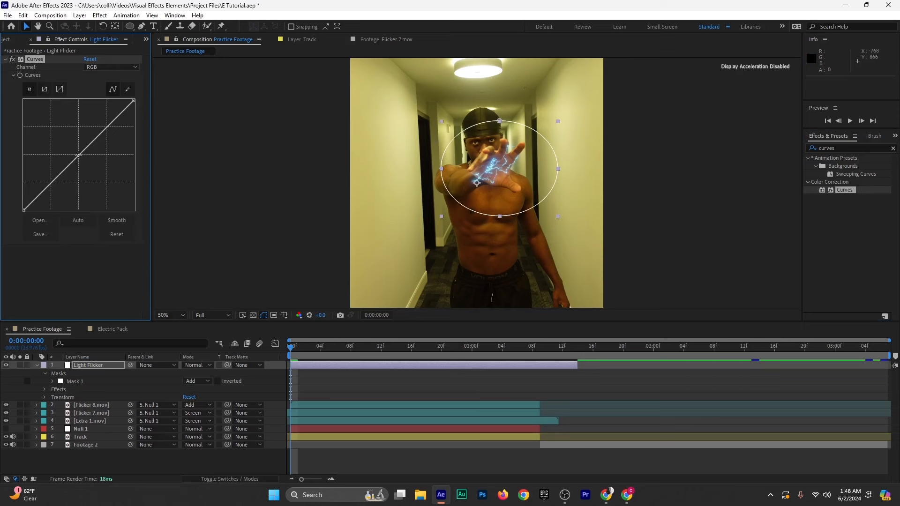
{"action": "left_click_drag", "start_coordinate": [78, 156], "coordinate": [75, 151]}
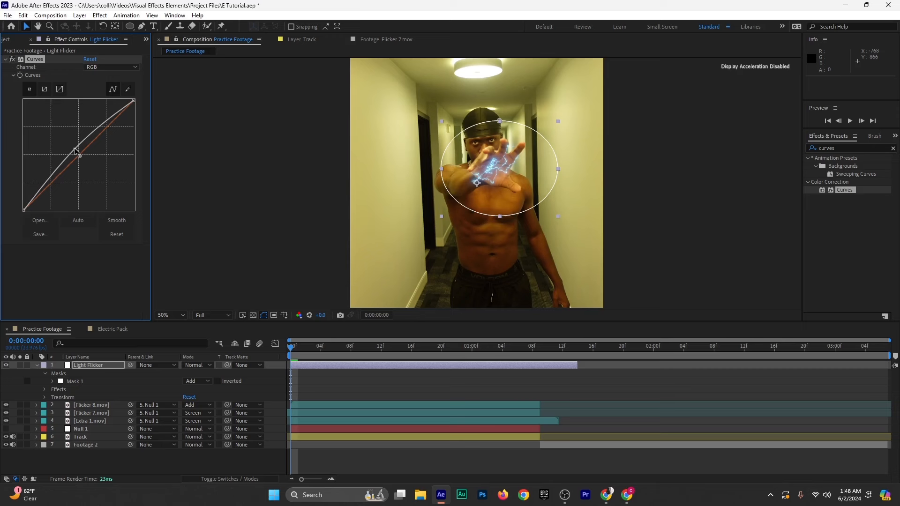
In Light Flicker's Curves effect, raise the Blue channel steeply and lower the Red channel's midtones to tint the masked area blue
{"action": "left_click", "coordinate": [108, 68]}
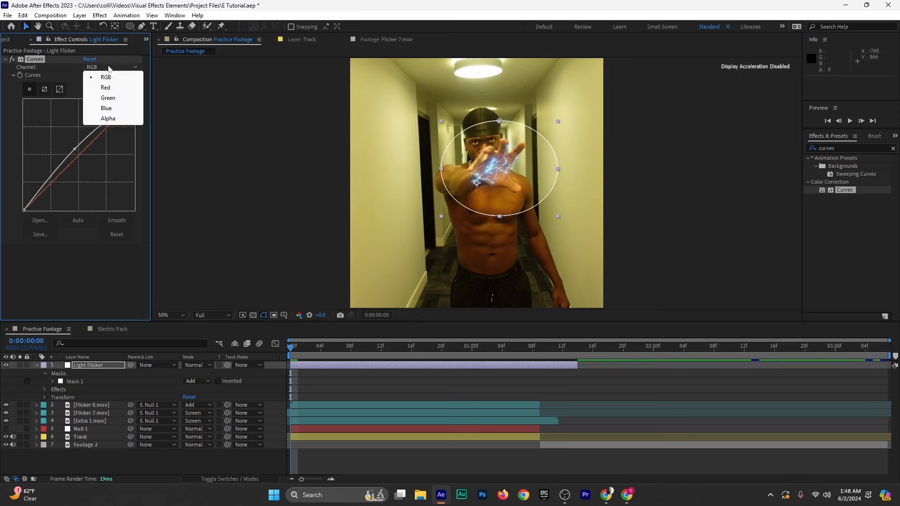
{"action": "left_click", "coordinate": [106, 108]}
{"action": "left_click_drag", "start_coordinate": [77, 156], "coordinate": [67, 142]}
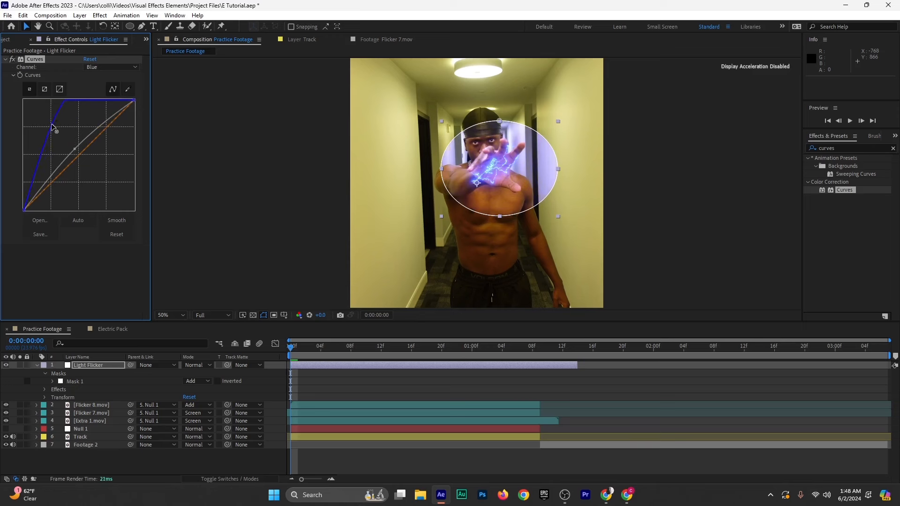
{"action": "left_click", "coordinate": [100, 68]}
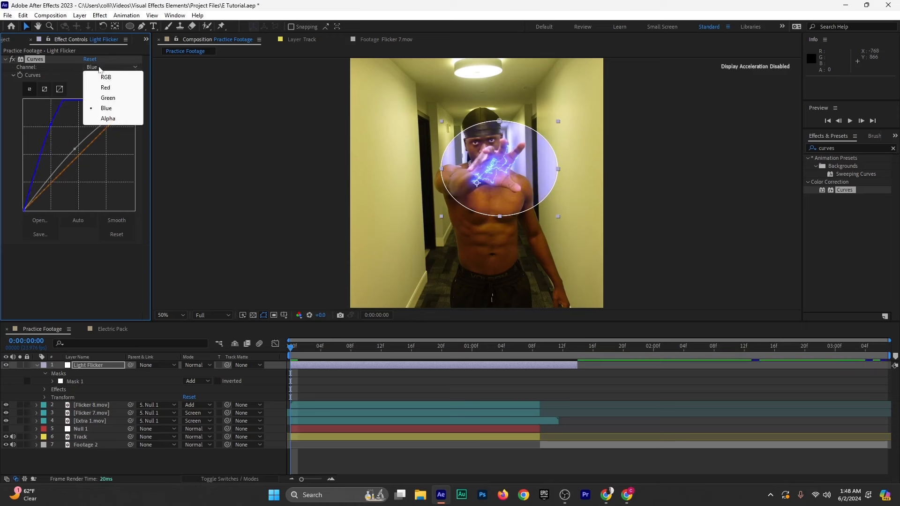
{"action": "left_click", "coordinate": [104, 89]}
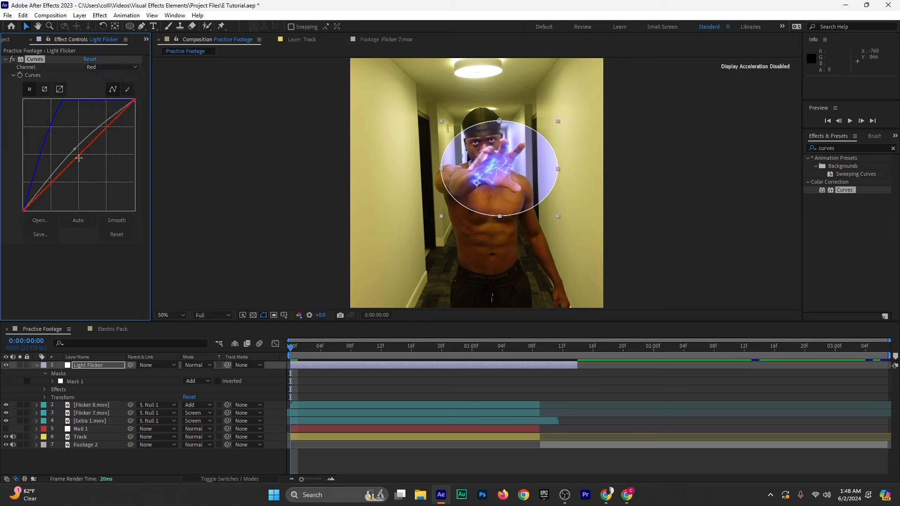
{"action": "left_click_drag", "start_coordinate": [78, 158], "coordinate": [83, 163]}
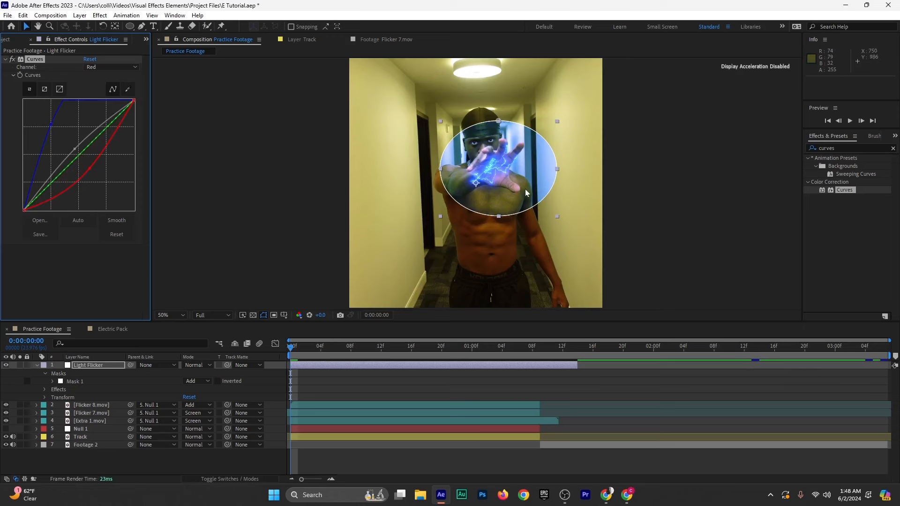
{"action": "key", "text": "comma"}
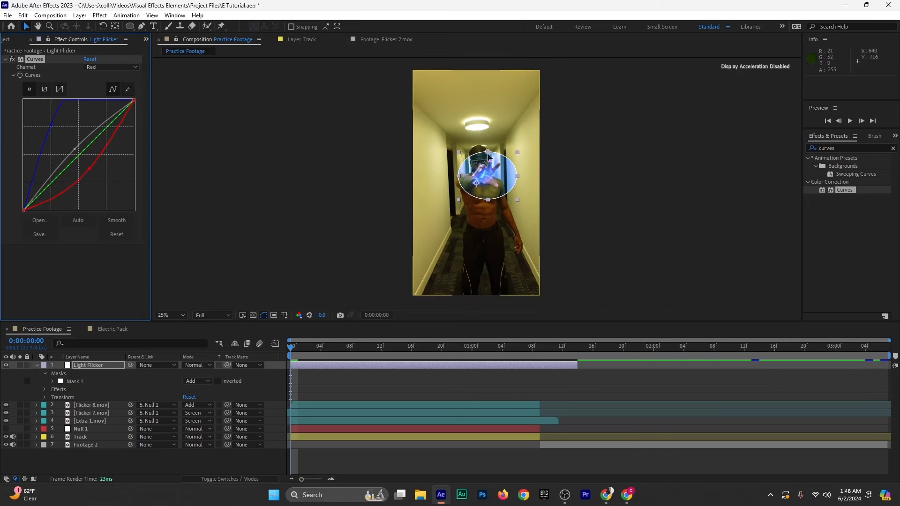
Color-correct the hallway footage with the Curves effect, raising the Blue channel and slightly lowering Red to counter the yellow cast
{"action": "key", "text": "period"}
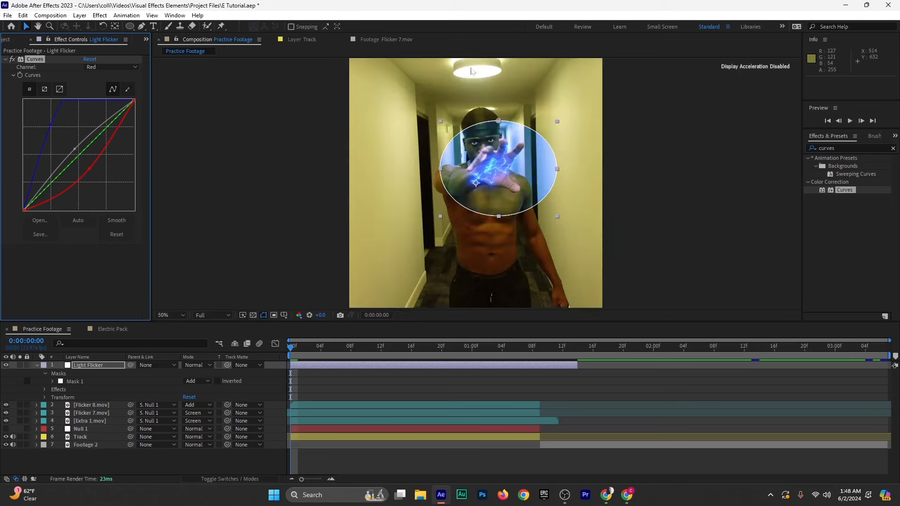
{"action": "key", "text": "comma"}
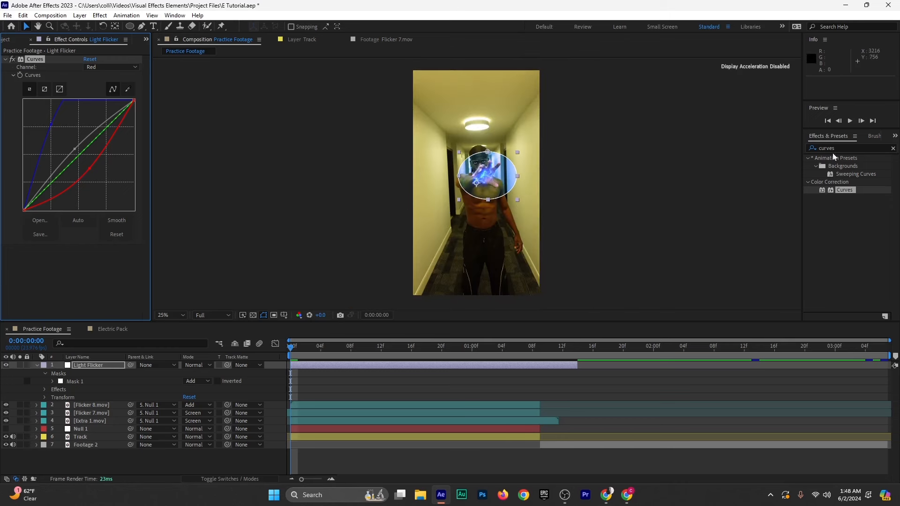
{"action": "left_click", "coordinate": [851, 148]}
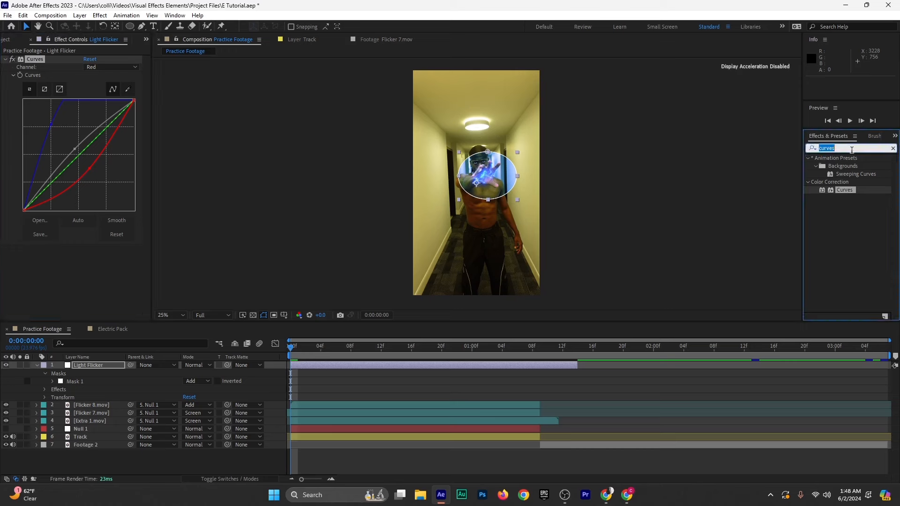
{"action": "type", "text": "c"}
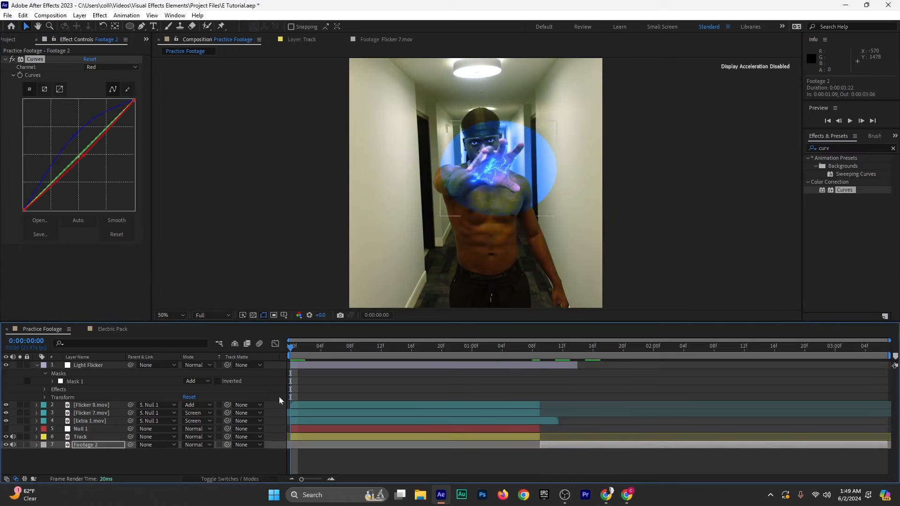
{"action": "scroll", "coordinate": [514, 171], "scroll_direction": "down", "scroll_amount": 2}
In Light Flicker's Curves effect, slightly lower the Blue channel and the RGB midpoint, and collapse the effect
{"action": "left_click", "coordinate": [338, 365]}
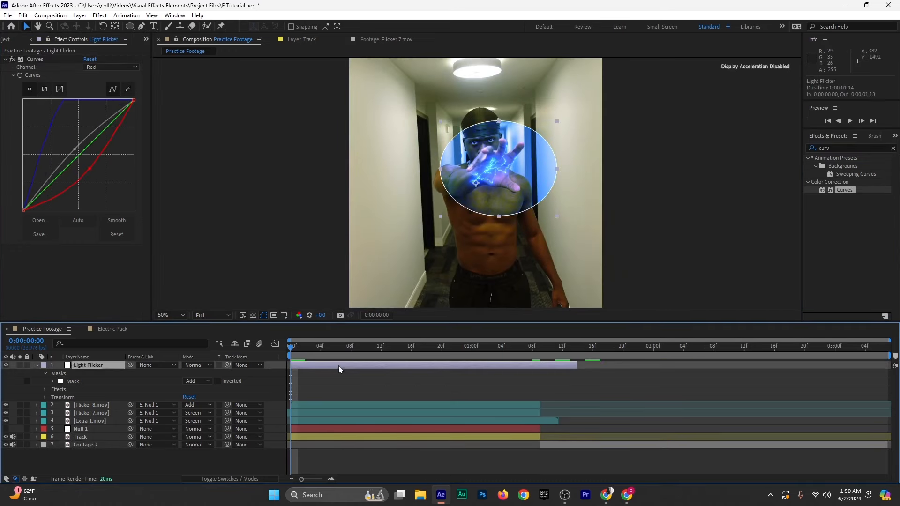
{"action": "left_click", "coordinate": [50, 126]}
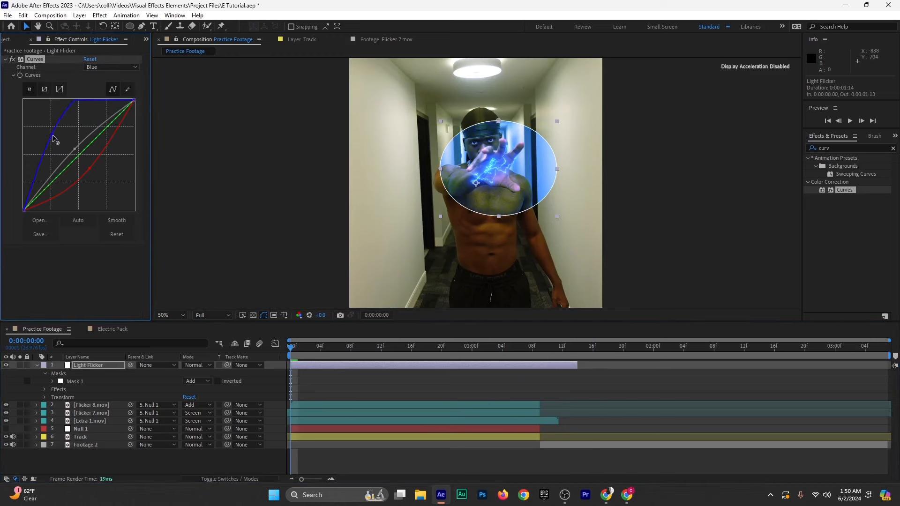
{"action": "left_click", "coordinate": [86, 366]}
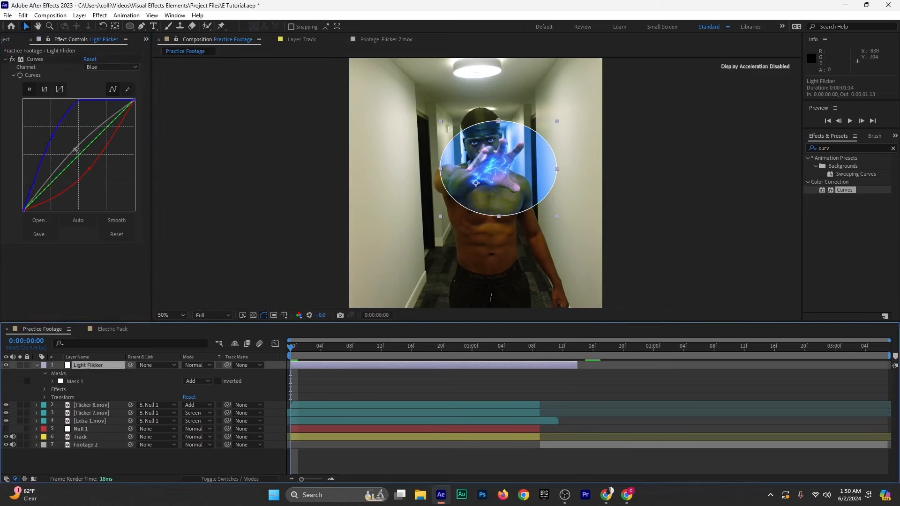
{"action": "mouse_move", "coordinate": [77, 151]}
{"action": "left_mouse_down"}
{"action": "mouse_move", "coordinate": [79, 158]}
{"action": "mouse_move", "coordinate": [75, 151]}
{"action": "left_mouse_up"}
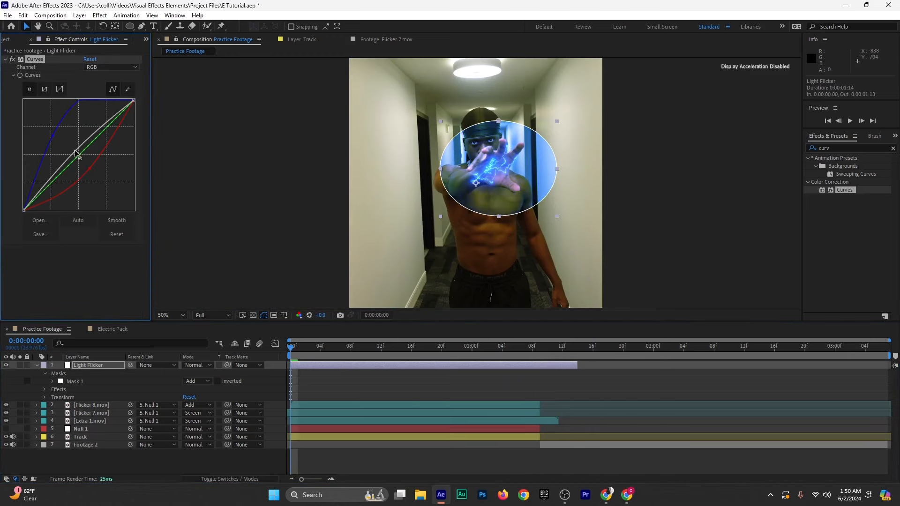
{"action": "left_click", "coordinate": [5, 60]}
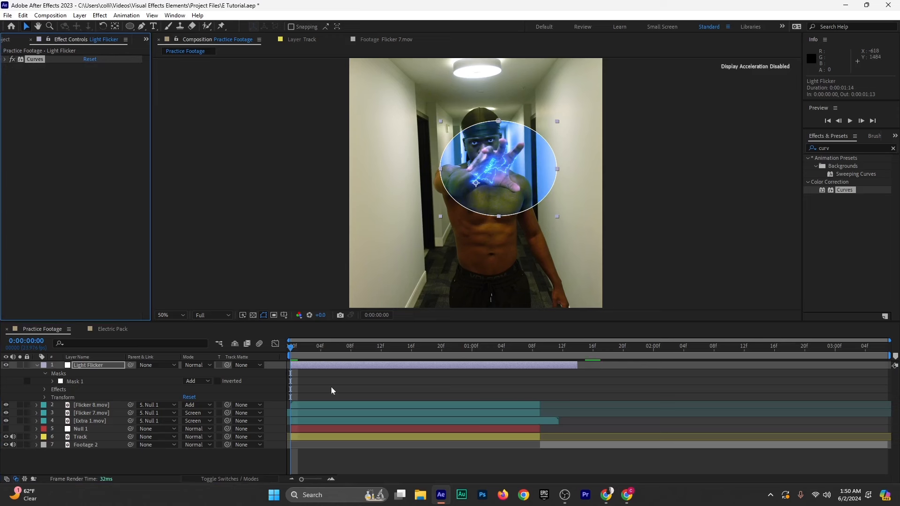
Set the Mask Feather of Light Flicker's Mask 1 to 337 pixels
{"action": "left_click", "coordinate": [313, 369]}
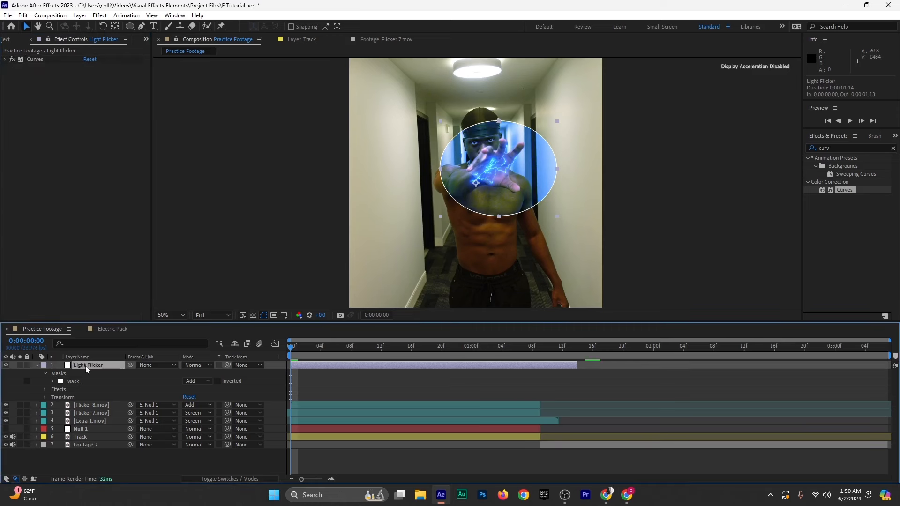
{"action": "key", "text": "f"}
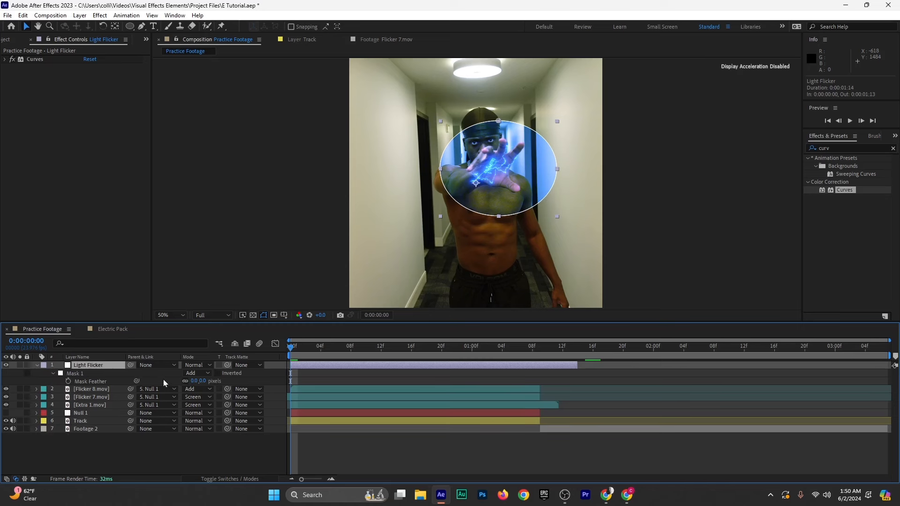
{"action": "left_click_drag", "start_coordinate": [201, 382], "coordinate": [257, 384]}
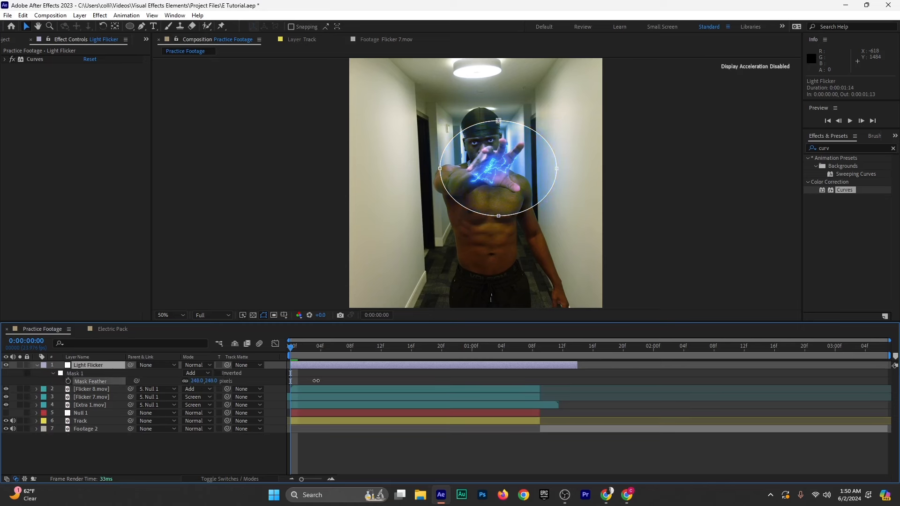
{"action": "left_click_drag", "start_coordinate": [316, 381], "coordinate": [375, 379]}
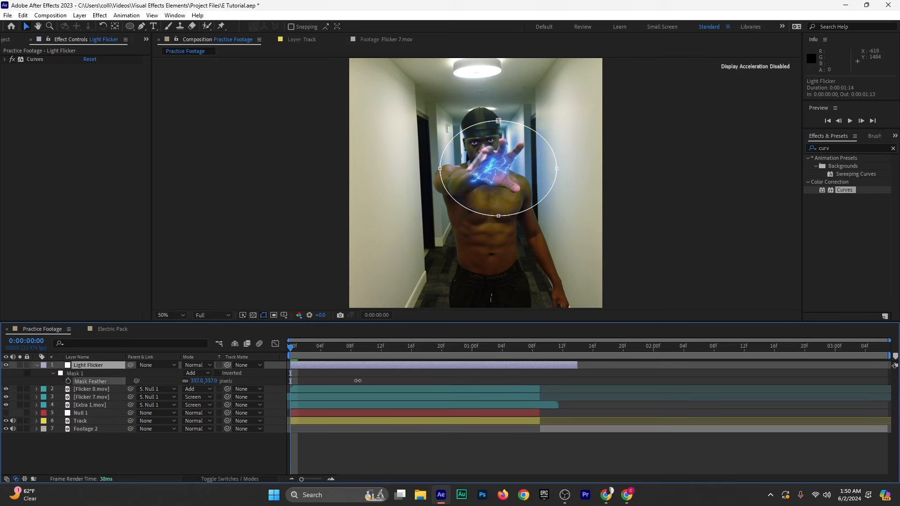
Flatten Light Flicker's elliptical mask slightly by moving its upper and lower points inward, and preview the glow
{"action": "mouse_move", "coordinate": [499, 216]}
{"action": "left_mouse_down"}
{"action": "mouse_move", "coordinate": [498, 226]}
{"action": "mouse_move", "coordinate": [500, 211]}
{"action": "left_mouse_up"}
{"action": "left_click_drag", "start_coordinate": [499, 121], "coordinate": [498, 128]}
{"action": "left_click", "coordinate": [312, 347]}
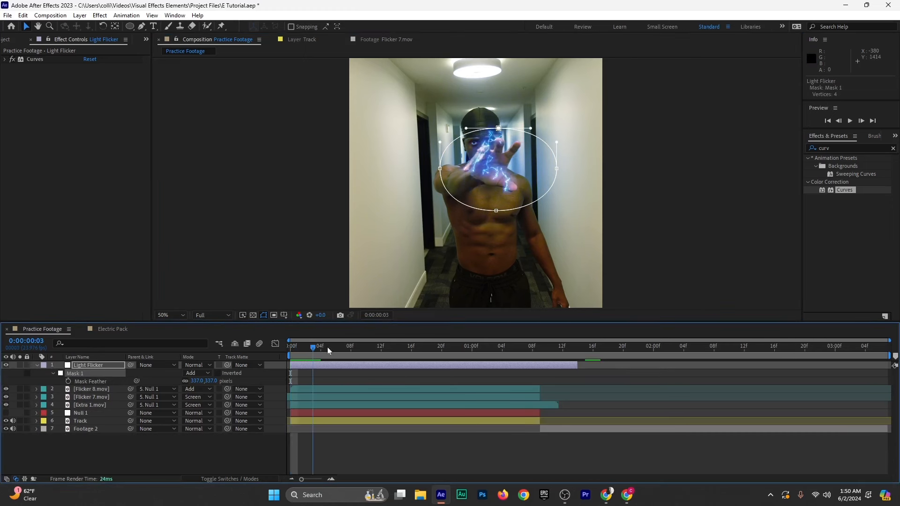
{"action": "key", "text": "space"}
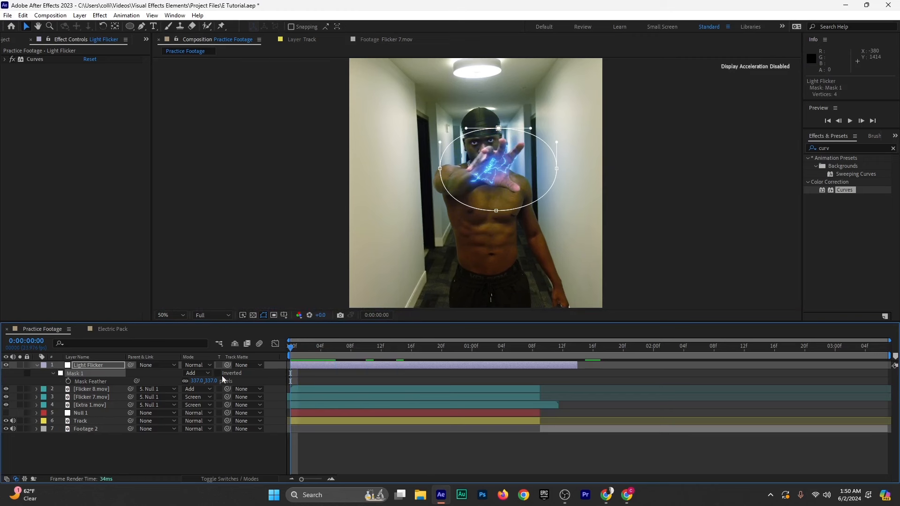
{"action": "left_click", "coordinate": [215, 443]}
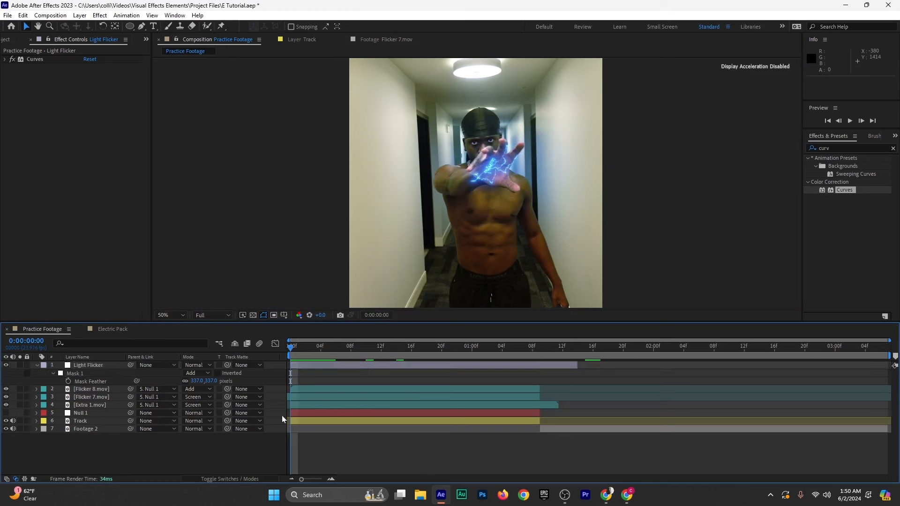
Compare the shot with Light Flicker hidden and shown, examining the hand glow, and leave the layer visible and collapsed
{"action": "left_click", "coordinate": [5, 365]}
{"action": "left_click", "coordinate": [5, 365]}
{"action": "left_click", "coordinate": [4, 365]}
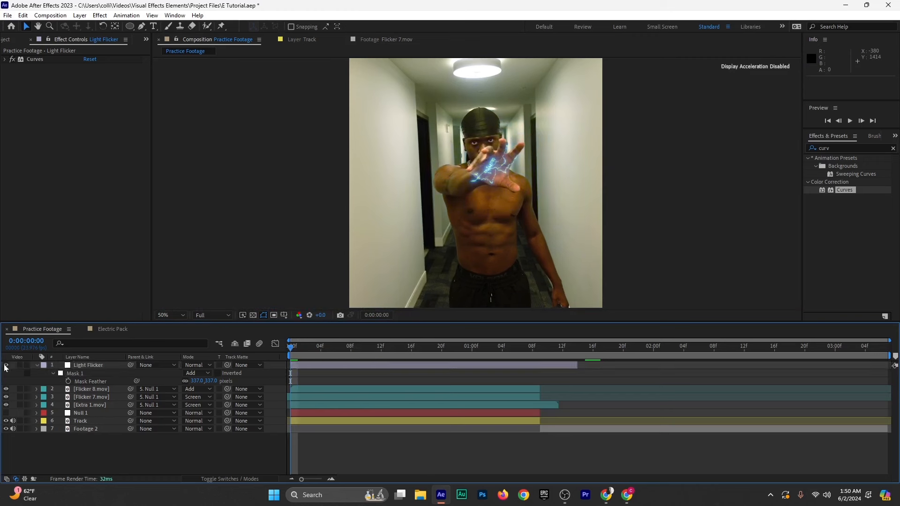
{"action": "left_click", "coordinate": [5, 366]}
{"action": "left_click", "coordinate": [5, 365]}
{"action": "left_click", "coordinate": [5, 365]}
{"action": "left_click", "coordinate": [5, 366]}
{"action": "left_click", "coordinate": [5, 366]}
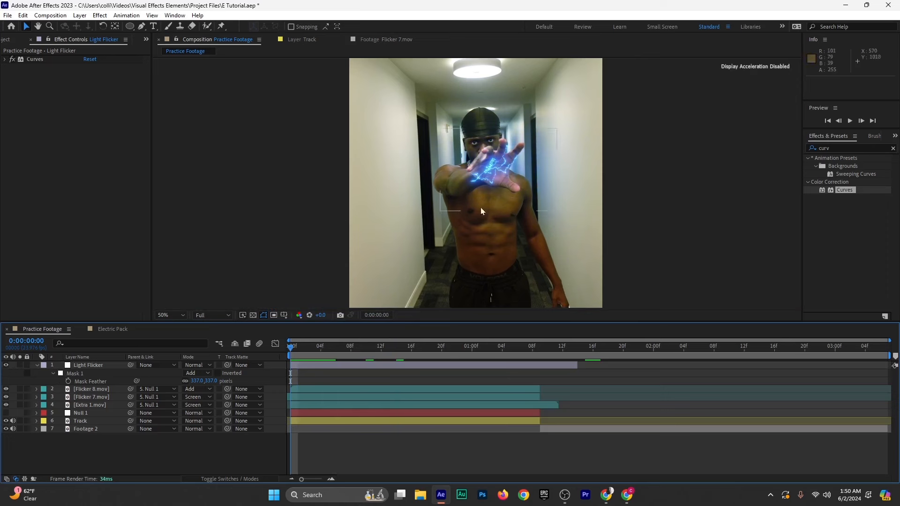
{"action": "left_click", "coordinate": [6, 365]}
{"action": "left_click", "coordinate": [6, 366]}
{"action": "left_click", "coordinate": [5, 366]}
{"action": "left_click", "coordinate": [6, 365]}
{"action": "left_click", "coordinate": [6, 365]}
{"action": "scroll", "coordinate": [496, 185], "scroll_direction": "up", "scroll_amount": 2}
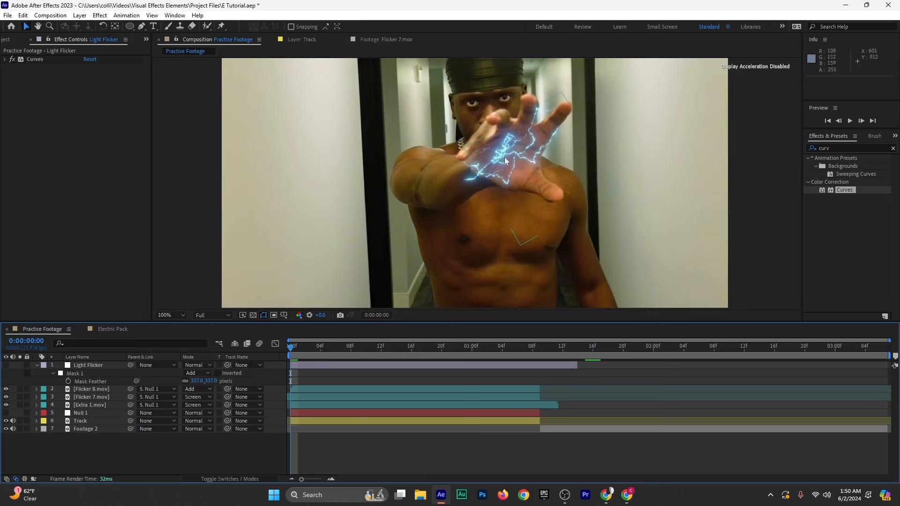
{"action": "scroll", "coordinate": [537, 152], "scroll_direction": "down", "scroll_amount": 1}
{"action": "scroll", "coordinate": [549, 148], "scroll_direction": "down", "scroll_amount": 1}
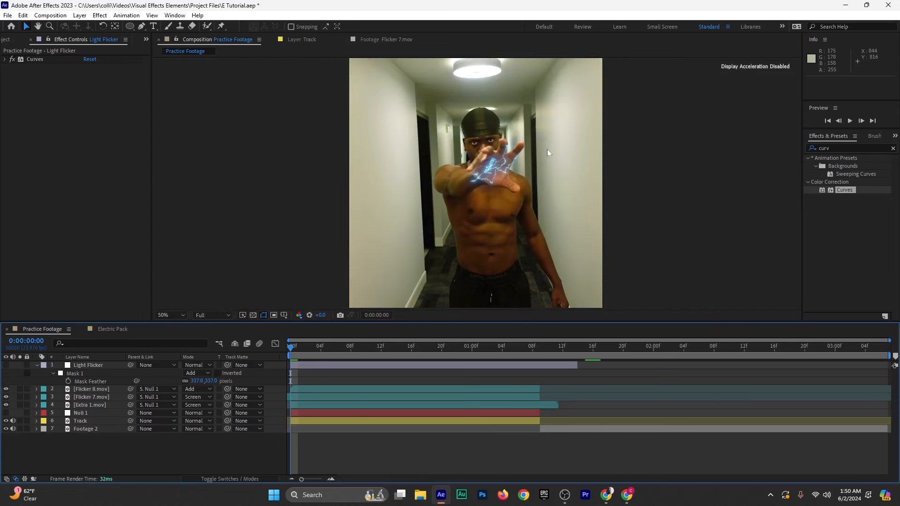
{"action": "left_click", "coordinate": [36, 365]}
{"action": "left_click", "coordinate": [6, 365]}
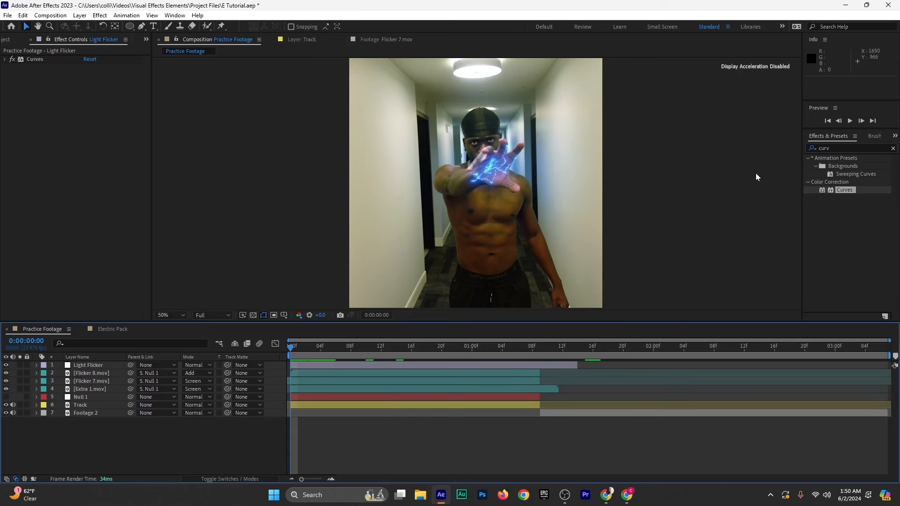
Find the VC Color Vibrance effect and apply it to the Flicker 8.mov layer
{"action": "left_click", "coordinate": [834, 149]}
{"action": "type", "text": "colo"}
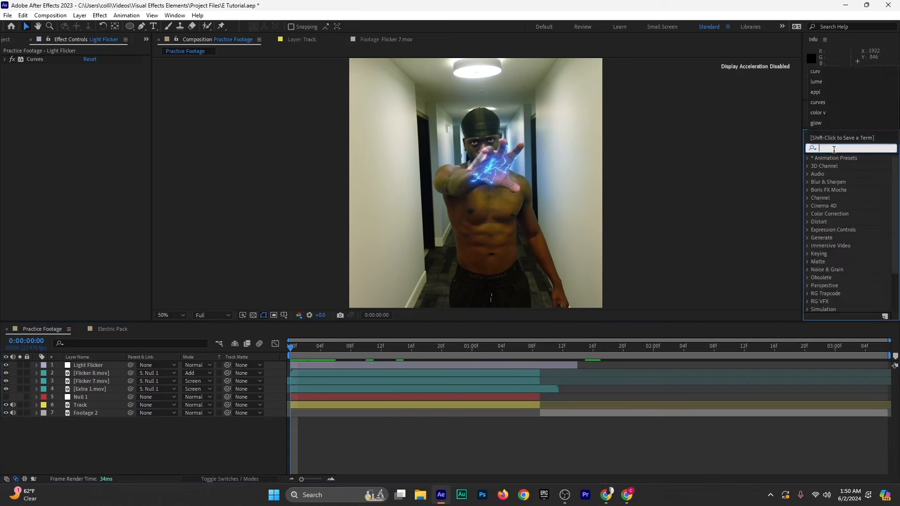
{"action": "type", "text": "r"}
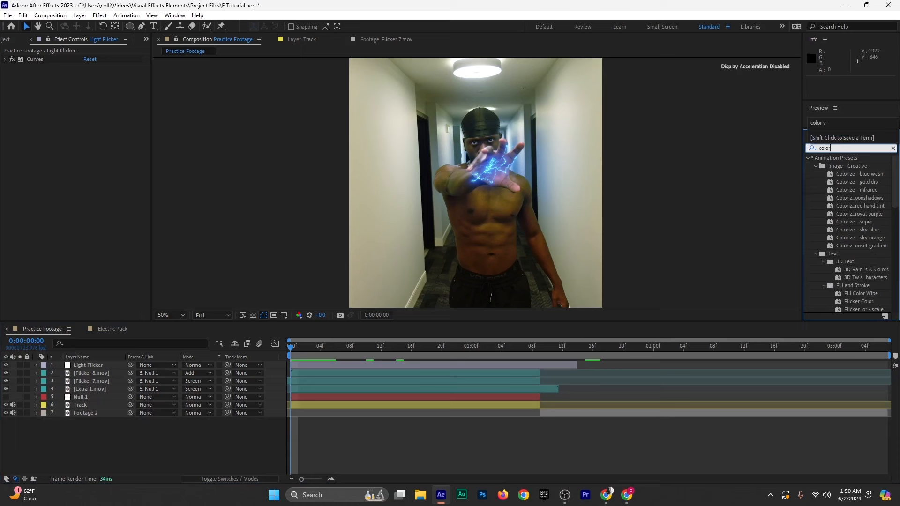
{"action": "type", "text": " v"}
{"action": "left_click_drag", "start_coordinate": [851, 168], "coordinate": [93, 376]}
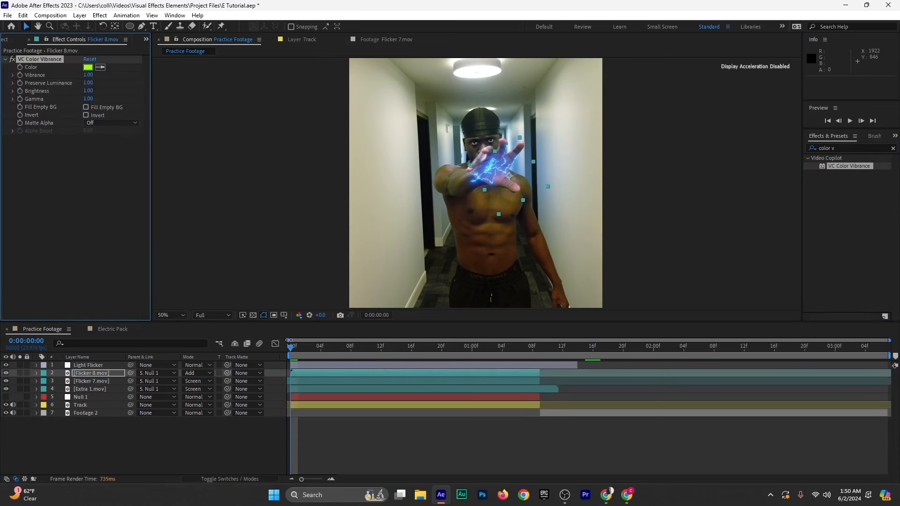
{"action": "key", "text": "period"}
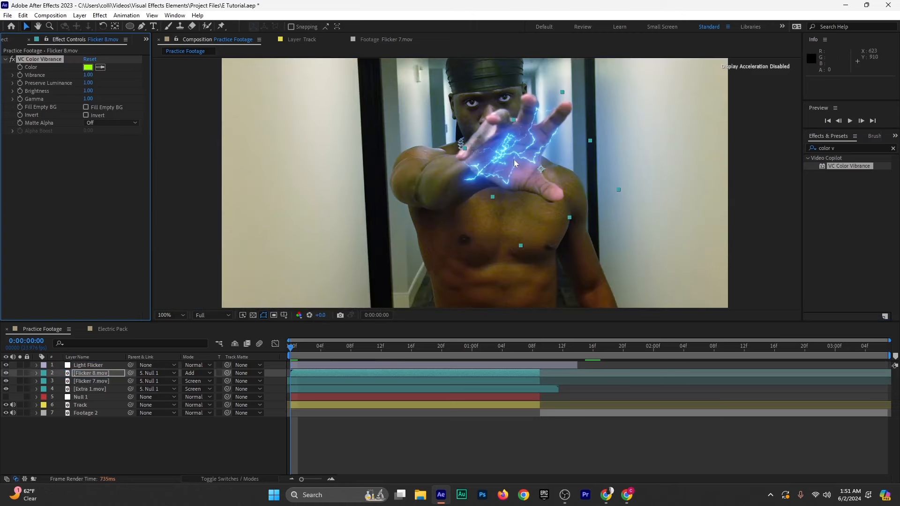
Hide Light Flicker and, at 0:00:00:03, set Flicker 8.mov's VC Color Vibrance color to cyan 00EAFF
{"action": "left_click", "coordinate": [97, 374]}
{"action": "left_click", "coordinate": [4, 365]}
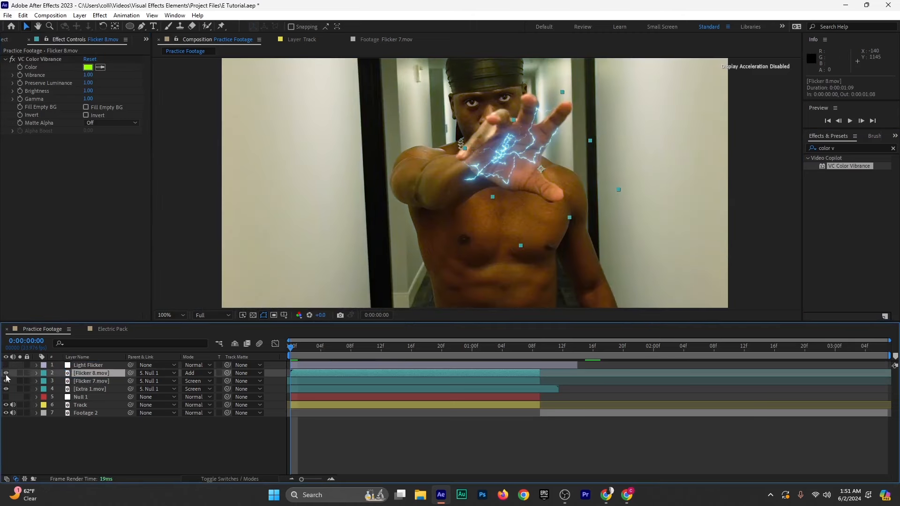
{"action": "left_click_drag", "start_coordinate": [296, 348], "coordinate": [336, 349]}
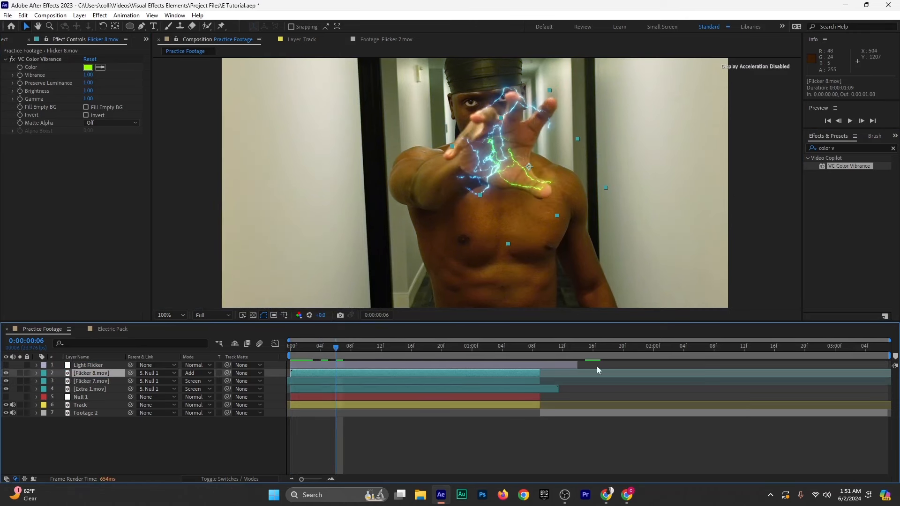
{"action": "left_click", "coordinate": [312, 354]}
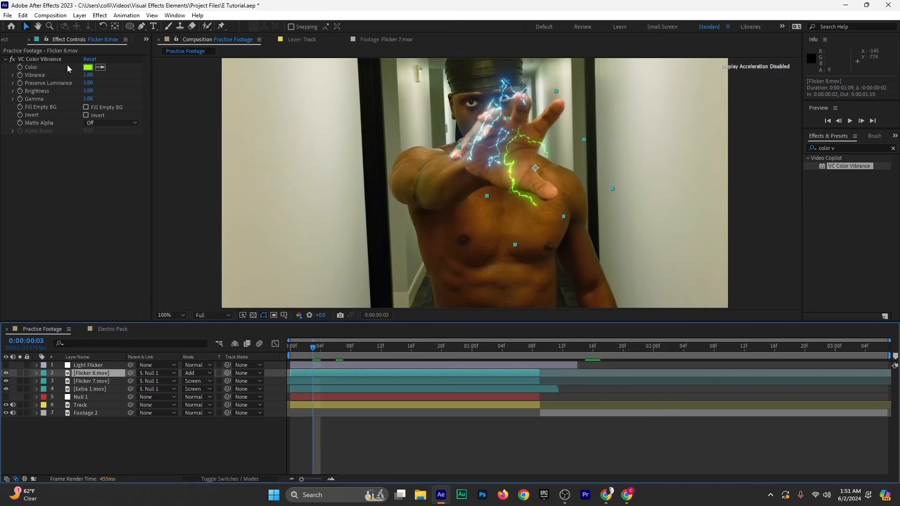
{"action": "left_click", "coordinate": [87, 67]}
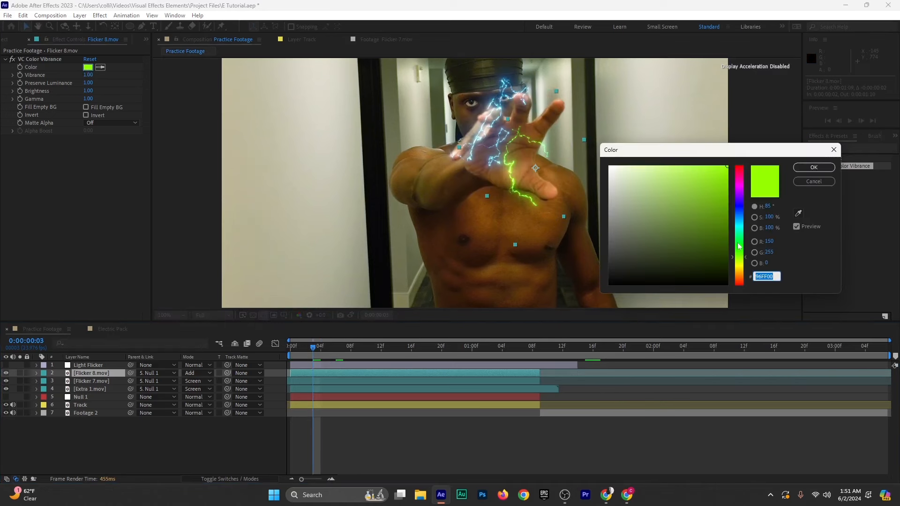
{"action": "left_click_drag", "start_coordinate": [739, 246], "coordinate": [739, 221]}
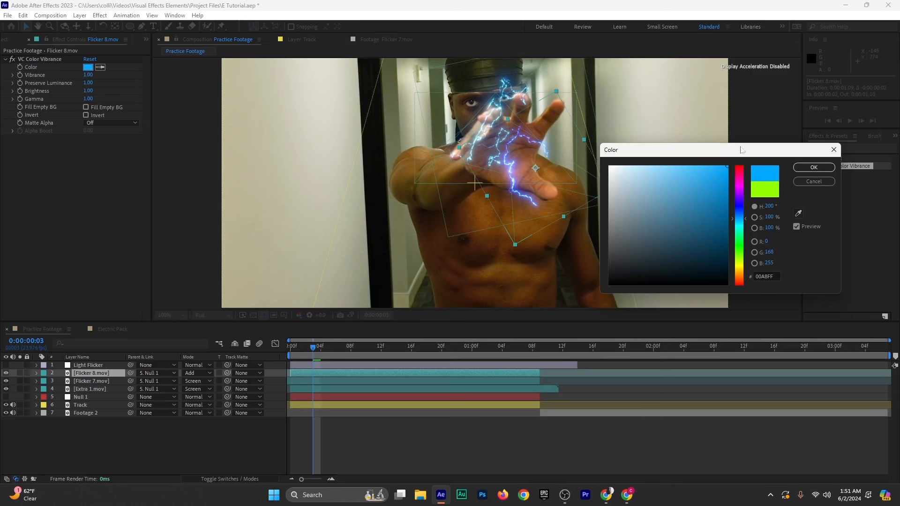
{"action": "mouse_move", "coordinate": [745, 221]}
{"action": "left_mouse_down"}
{"action": "mouse_move", "coordinate": [737, 234]}
{"action": "mouse_move", "coordinate": [746, 228]}
{"action": "left_mouse_up"}
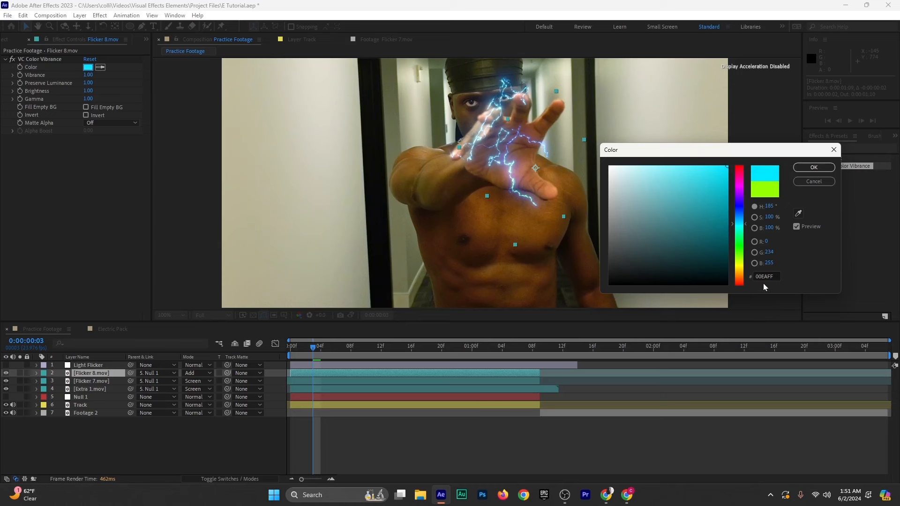
{"action": "left_click", "coordinate": [814, 167]}
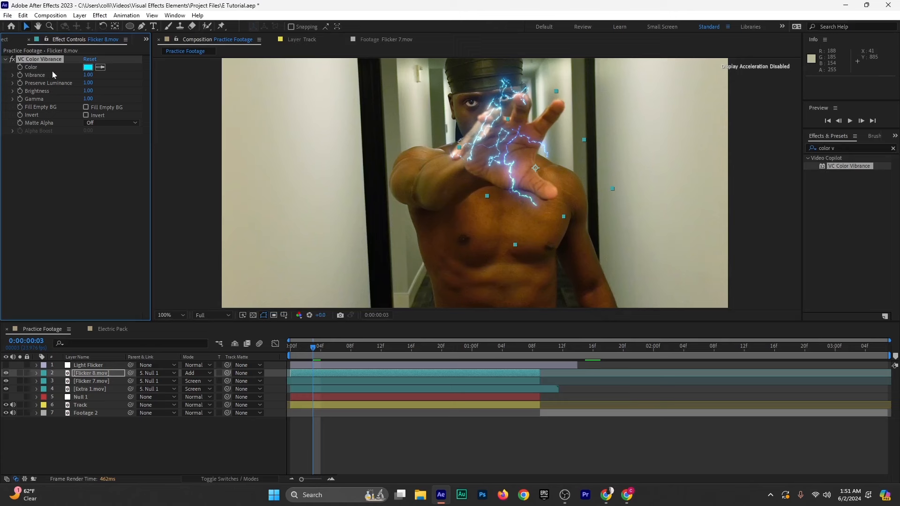
Copy the VC Color Vibrance effect from Flicker 8.mov onto the Flicker 7.mov and Extra 1.mov layers
{"action": "left_click", "coordinate": [81, 382], "text": "ctrl"}
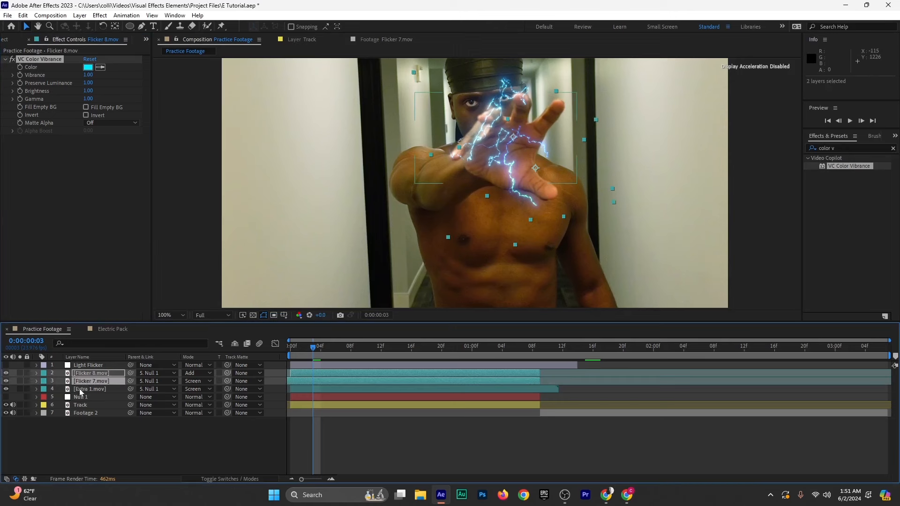
{"action": "left_click", "coordinate": [82, 389], "text": "ctrl"}
{"action": "left_click", "coordinate": [88, 374], "text": "ctrl"}
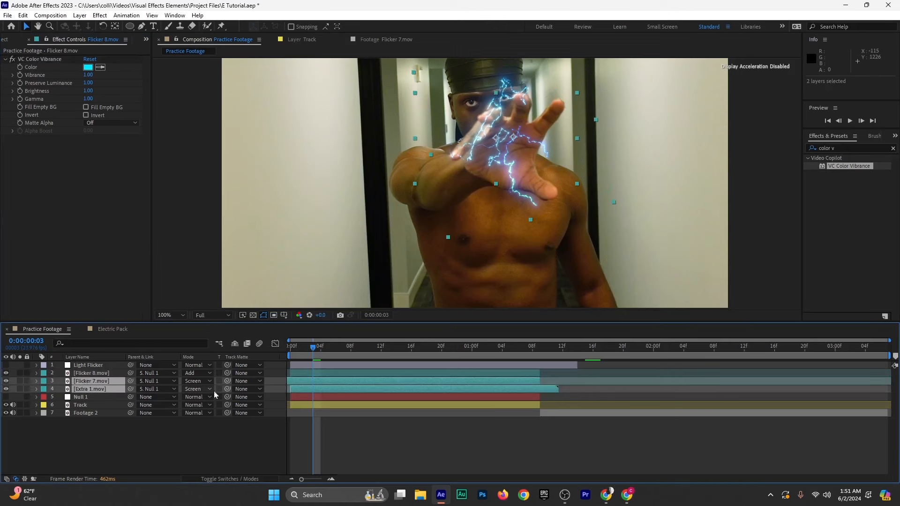
{"action": "key", "text": "ctrl+v"}
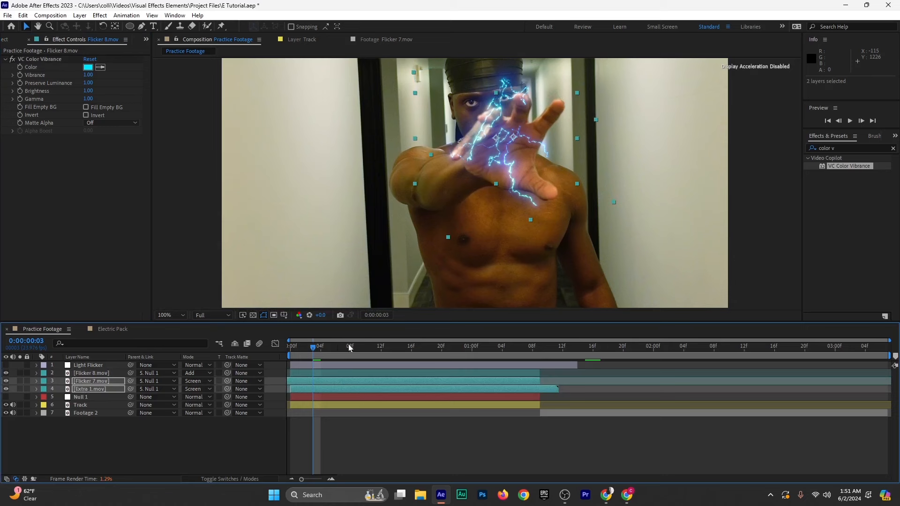
Play back the tinted electricity from the start, and make the Light Flicker layer visible again
{"action": "key", "text": "space"}
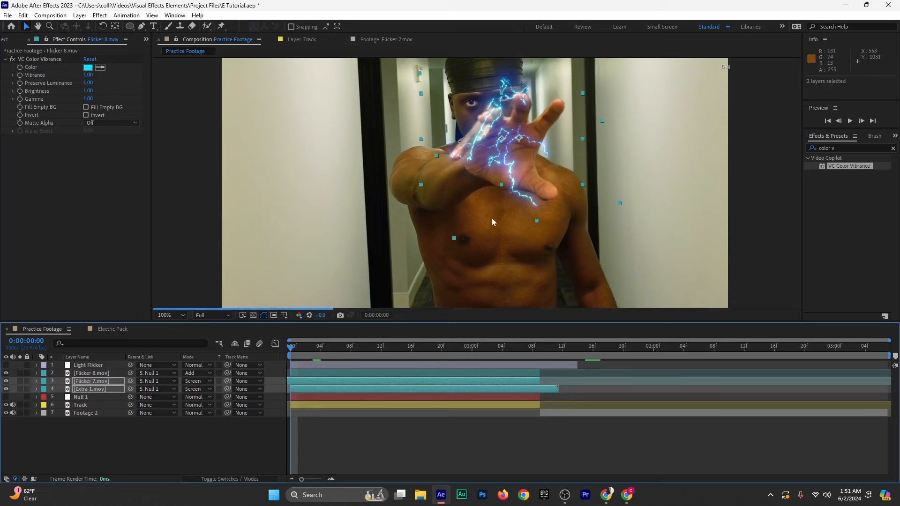
{"action": "left_click", "coordinate": [223, 444]}
{"action": "left_click", "coordinate": [315, 366]}
{"action": "left_click", "coordinate": [315, 381]}
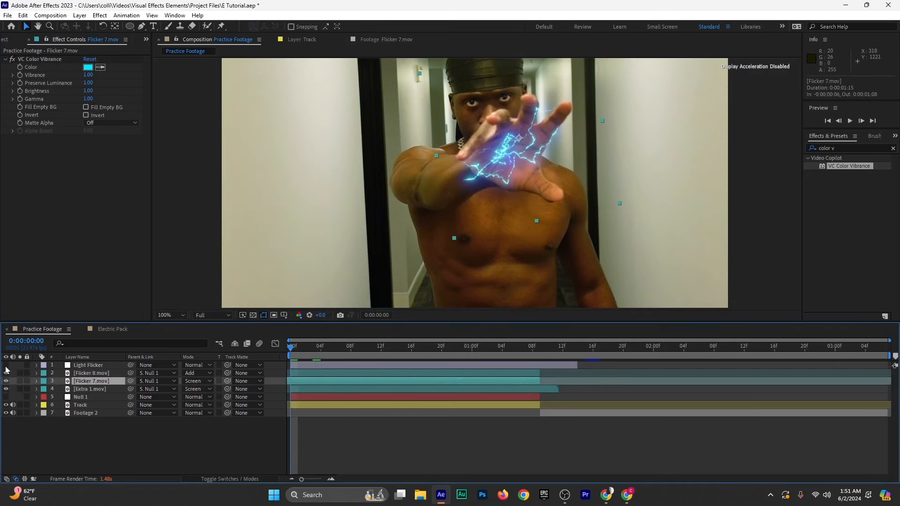
{"action": "left_click", "coordinate": [6, 366]}
Keyframe Light Flicker's Opacity at 100% on 0:00:00:00 and 0% on 0:00:00:01
{"action": "left_click", "coordinate": [300, 366]}
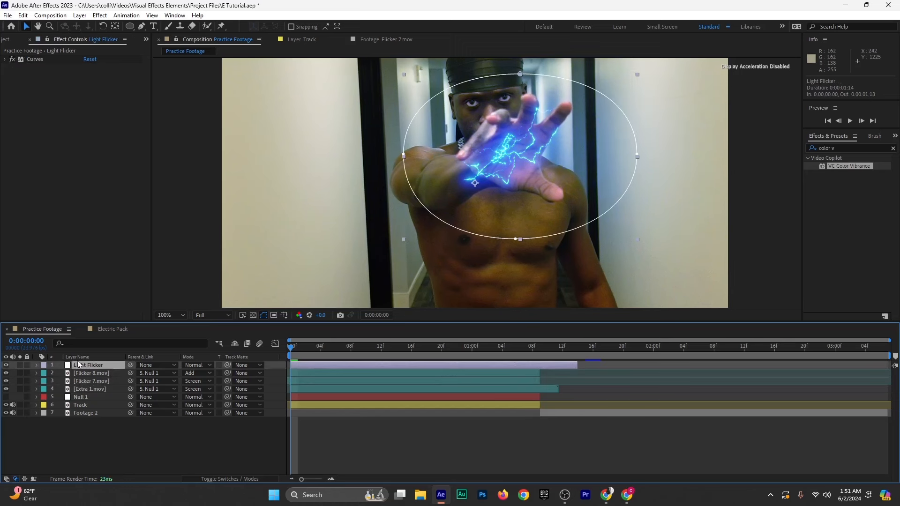
{"action": "key", "text": "t"}
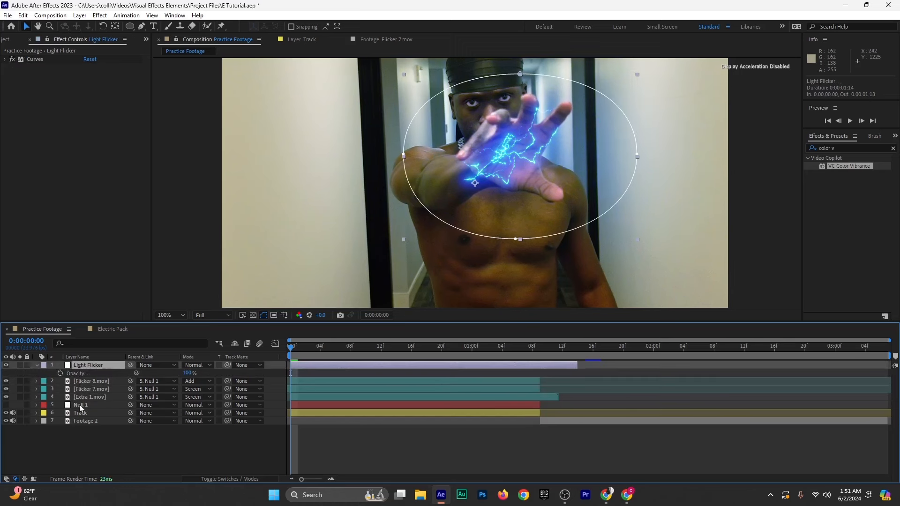
{"action": "left_click", "coordinate": [60, 373]}
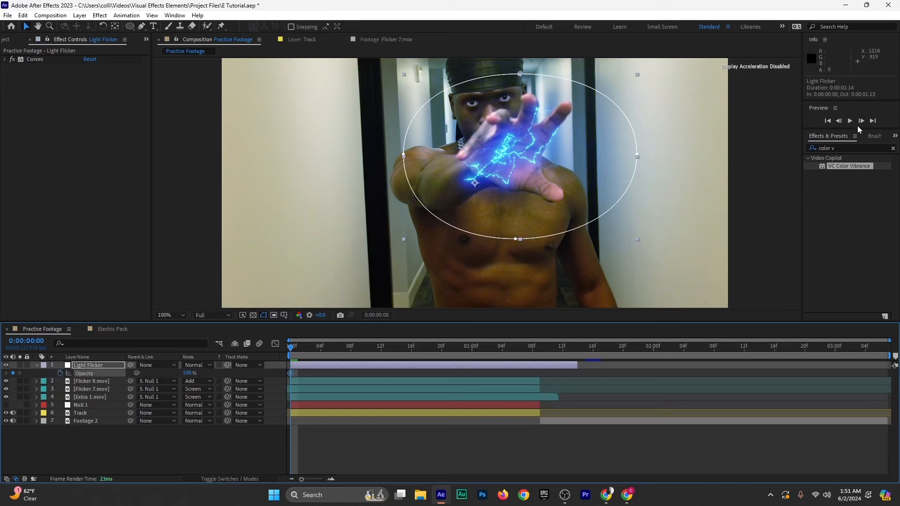
{"action": "left_click", "coordinate": [861, 120]}
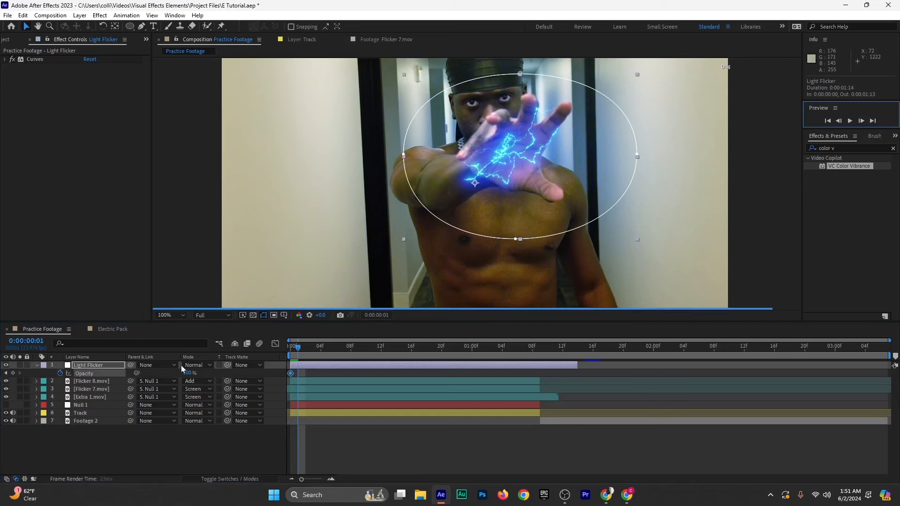
{"action": "left_click_drag", "start_coordinate": [173, 374], "coordinate": [39, 380]}
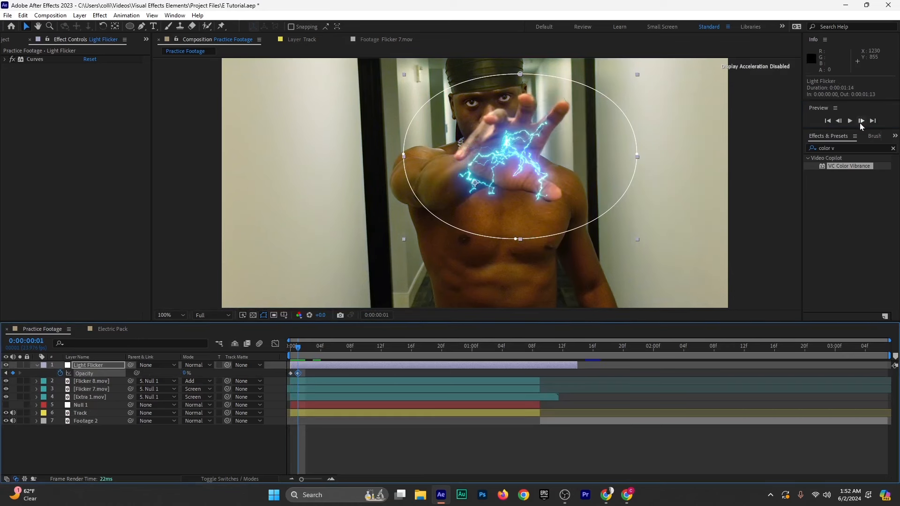
Add Light Flicker Opacity keyframes of 50% at 0:00:00:02 and 0% at 0:00:00:03
{"action": "left_click", "coordinate": [861, 121]}
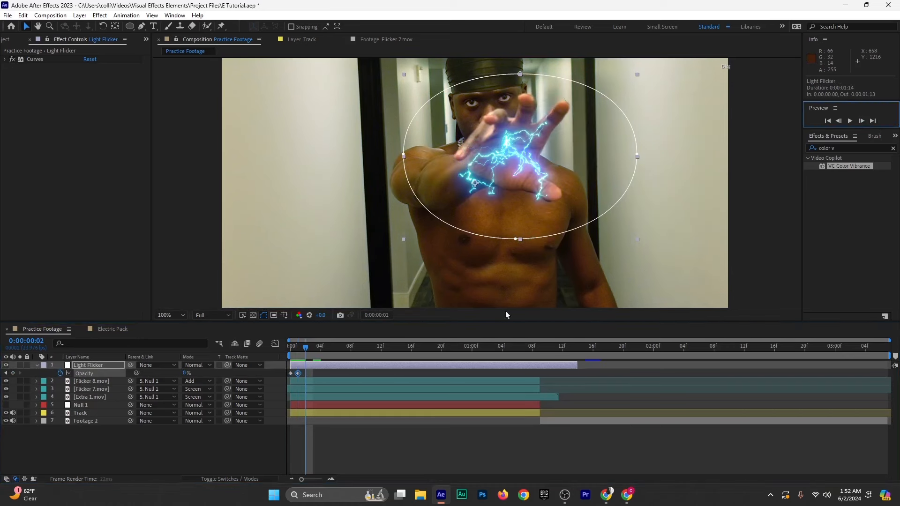
{"action": "left_click", "coordinate": [185, 374]}
{"action": "type", "text": "50"}
{"action": "left_click", "coordinate": [272, 374]}
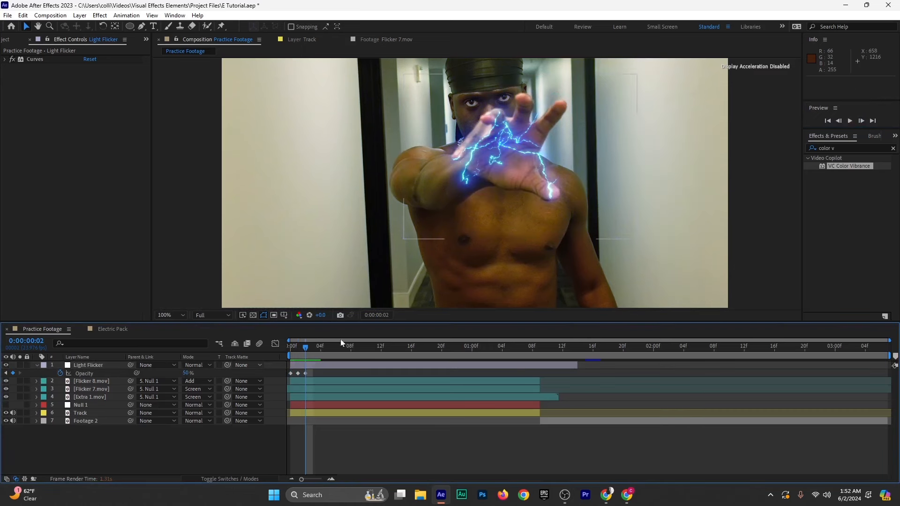
{"action": "left_click", "coordinate": [861, 121]}
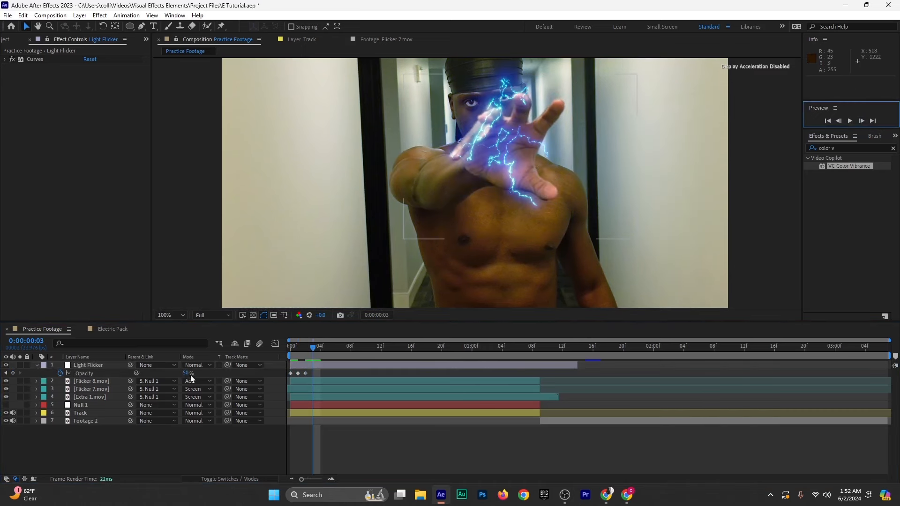
{"action": "left_click_drag", "start_coordinate": [186, 374], "coordinate": [2, 389]}
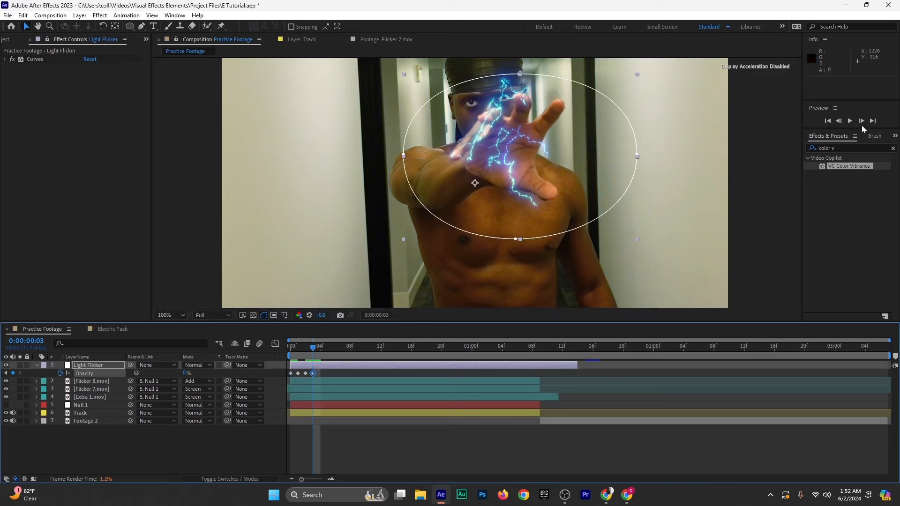
Add Light Flicker Opacity keyframes of 100% at 0:00:00:05 and 0% at 0:00:00:06
{"action": "left_click", "coordinate": [862, 123]}
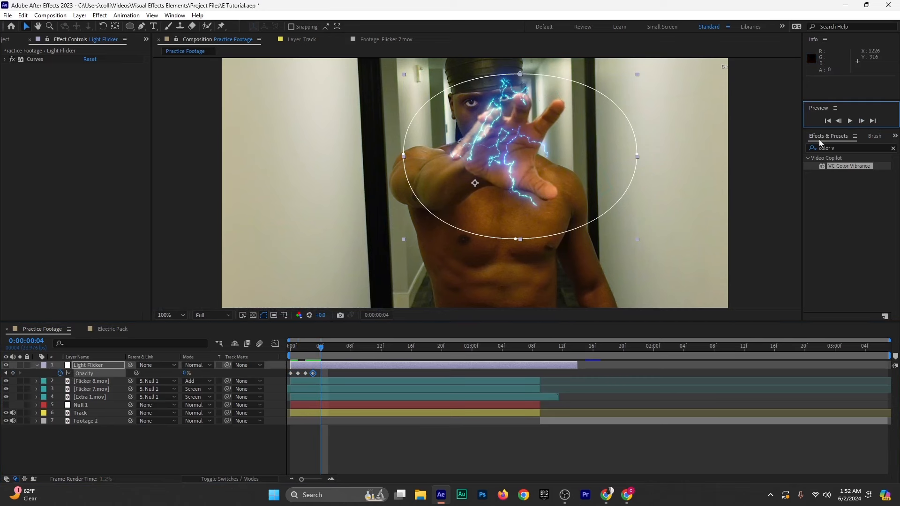
{"action": "left_click", "coordinate": [328, 348]}
{"action": "left_click_drag", "start_coordinate": [185, 374], "coordinate": [313, 370]}
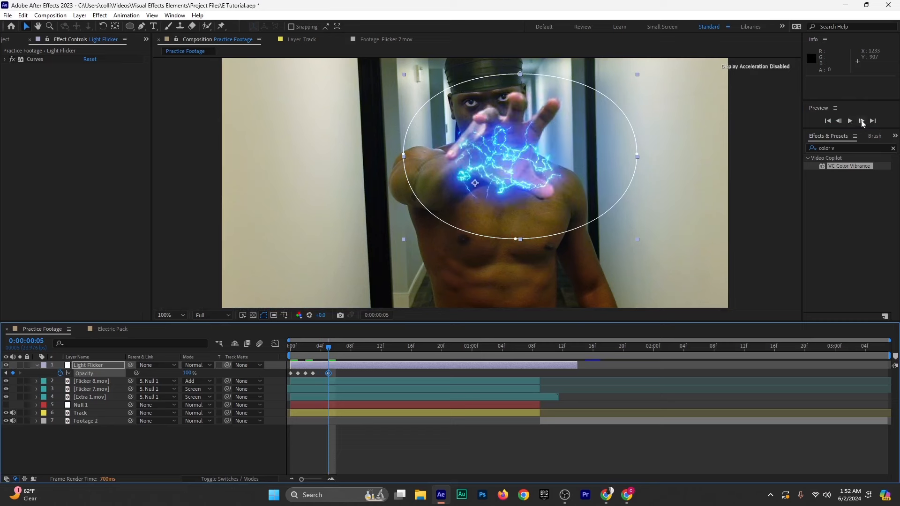
{"action": "left_click", "coordinate": [862, 122]}
{"action": "left_click_drag", "start_coordinate": [187, 374], "coordinate": [102, 376]}
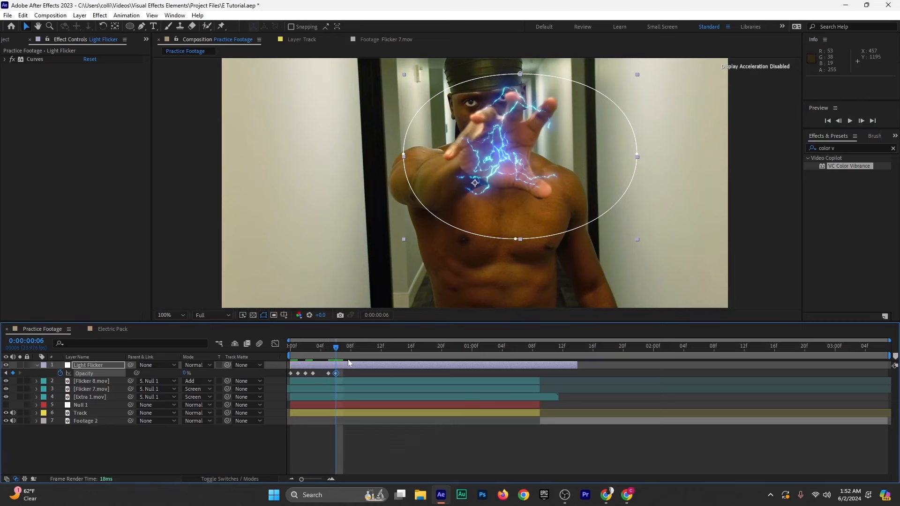
Return to 0:00:00:00 and add the expression loopOut() to Light Flicker's Opacity so the flicker keyframes repeat
{"action": "left_click_drag", "start_coordinate": [310, 349], "coordinate": [232, 385]}
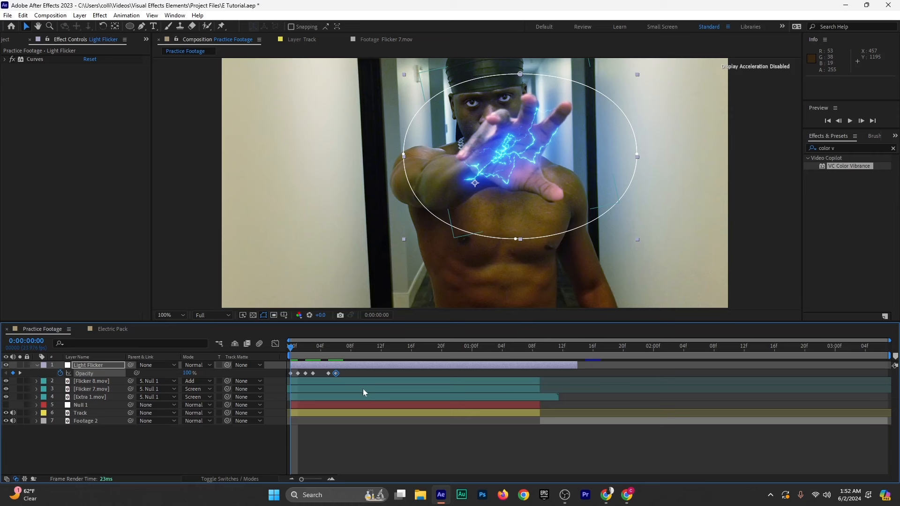
{"action": "left_click", "coordinate": [60, 374], "text": "alt"}
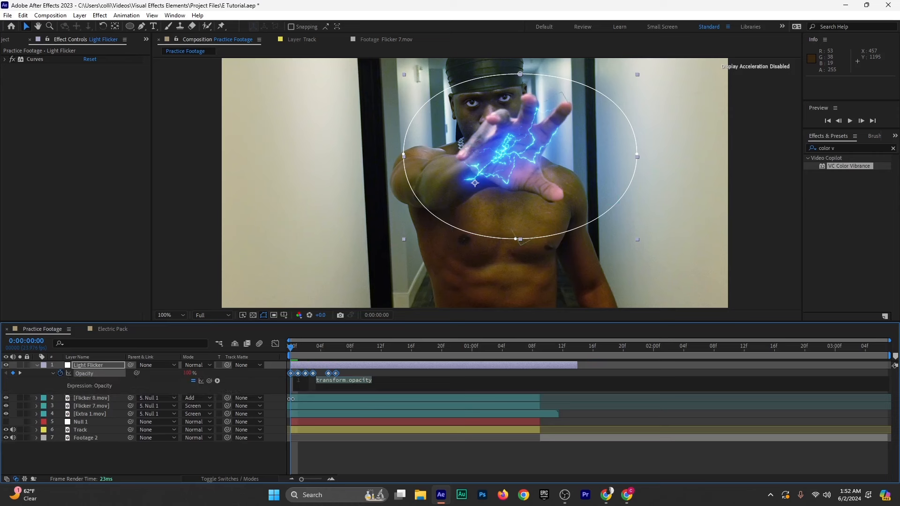
{"action": "type", "text": "lo"}
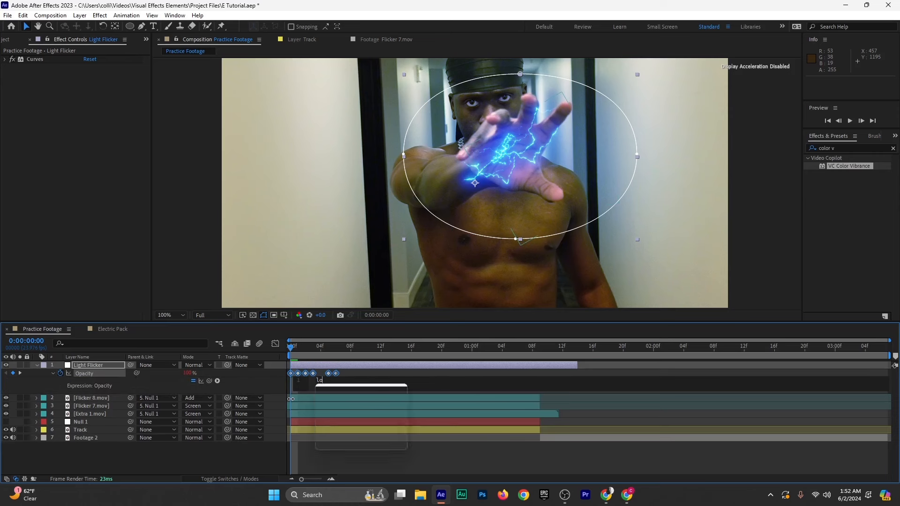
{"action": "type", "text": "opOu"}
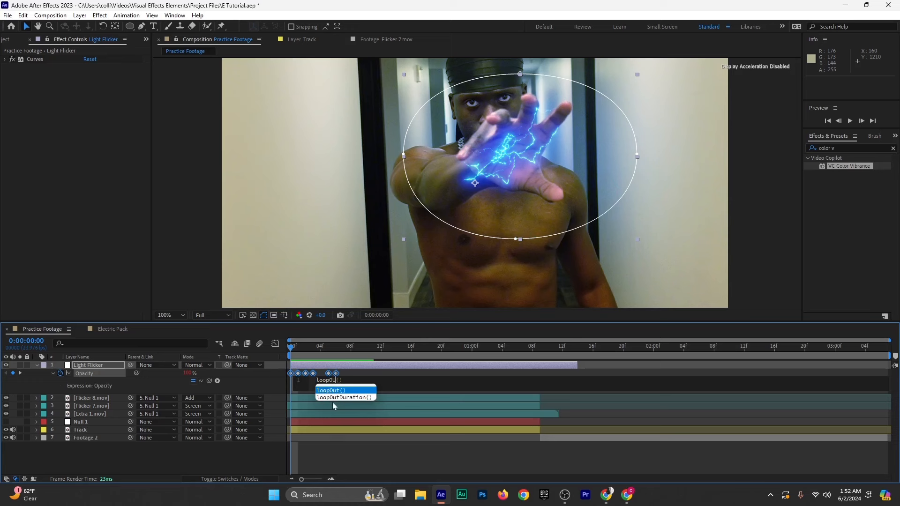
{"action": "key", "text": "Return"}
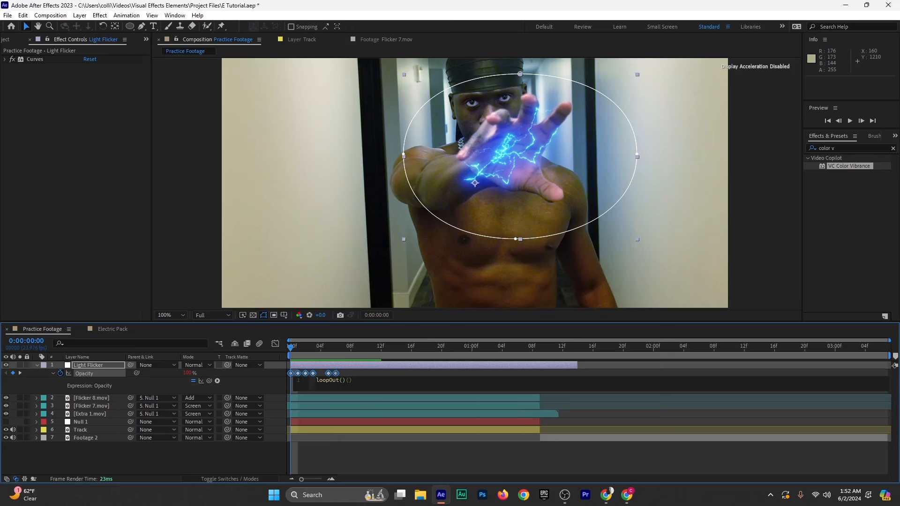
{"action": "key", "text": "BackSpace"}
{"action": "key", "text": "BackSpace"}
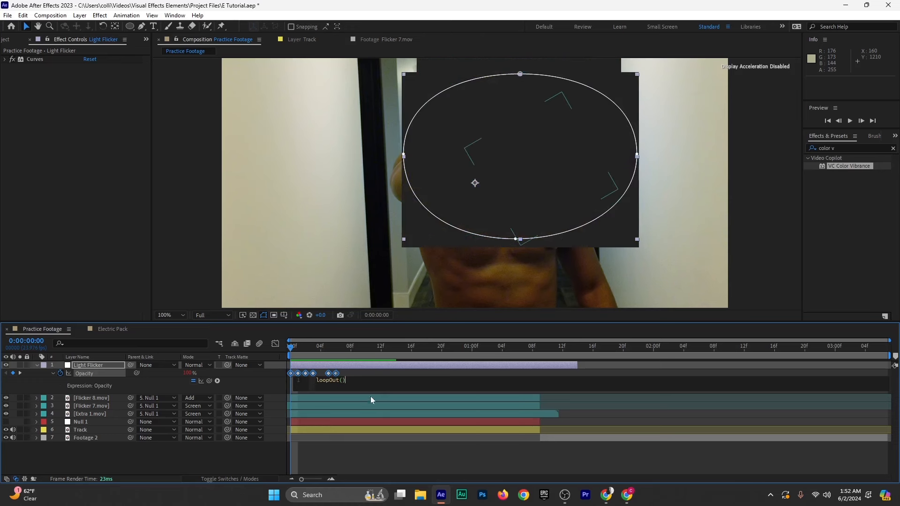
{"action": "left_click", "coordinate": [356, 376]}
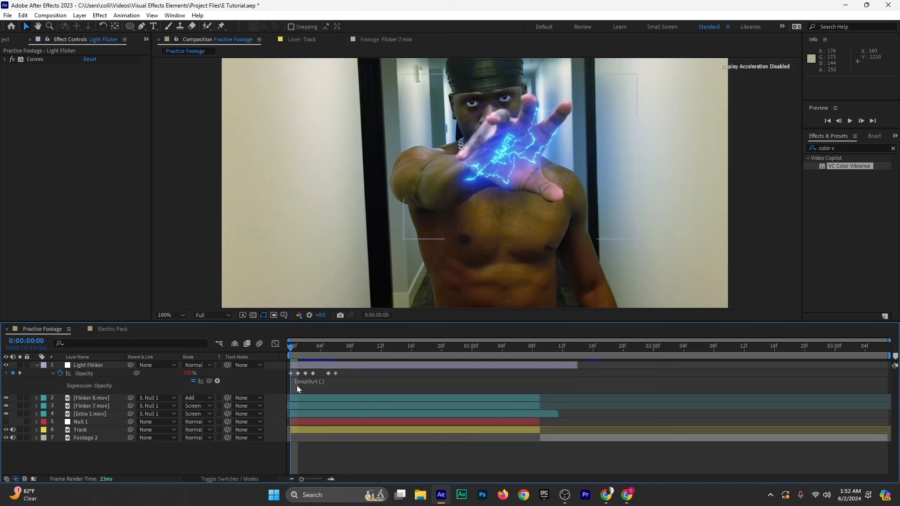
Collapse Light Flicker, preview the looping flicker across the hand shot, and return to the first frame
{"action": "left_click", "coordinate": [36, 365]}
{"action": "key", "text": "space"}
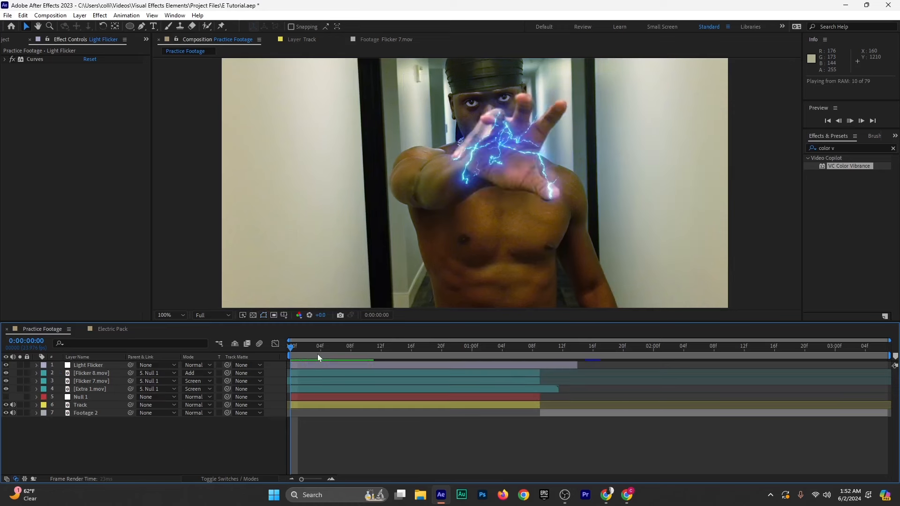
{"action": "left_click_drag", "start_coordinate": [298, 346], "coordinate": [449, 354]}
{"action": "left_click", "coordinate": [320, 367]}
{"action": "key", "text": "Home"}
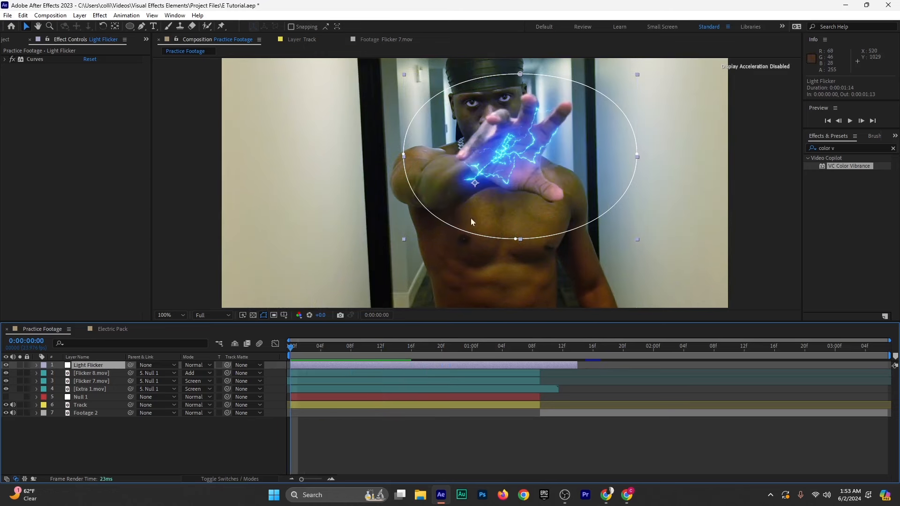
Parent the Light Flicker layer to Null 1 so the glow follows the tracked hand
{"action": "left_click", "coordinate": [55, 363]}
{"action": "left_click", "coordinate": [100, 367]}
{"action": "left_click_drag", "start_coordinate": [131, 365], "coordinate": [86, 396]}
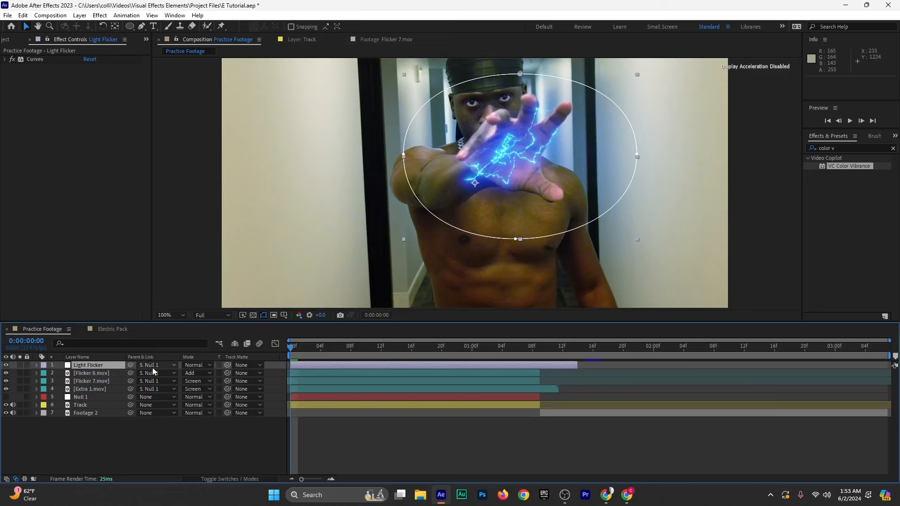
{"action": "left_click", "coordinate": [83, 396]}
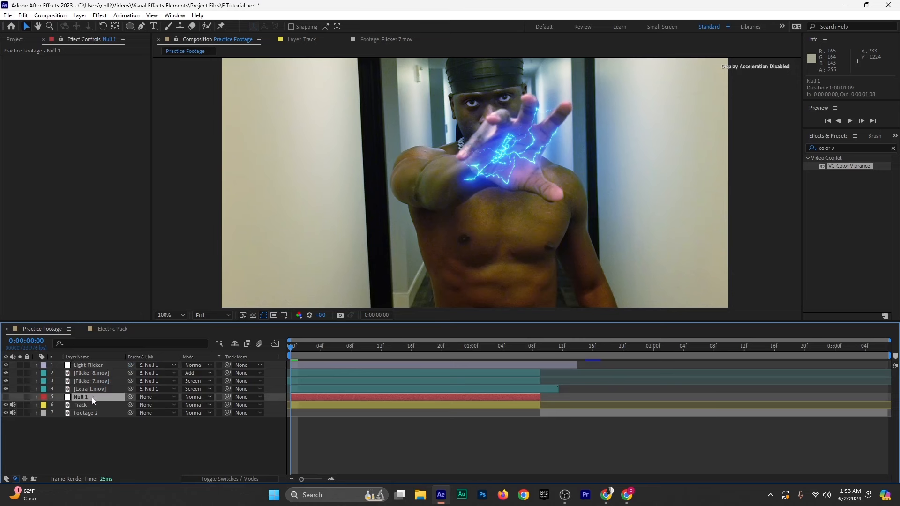
End the work area at 0:00:01:09 and play back the finished electricity effect from the start
{"action": "left_click", "coordinate": [182, 316]}
{"action": "left_click", "coordinate": [184, 154]}
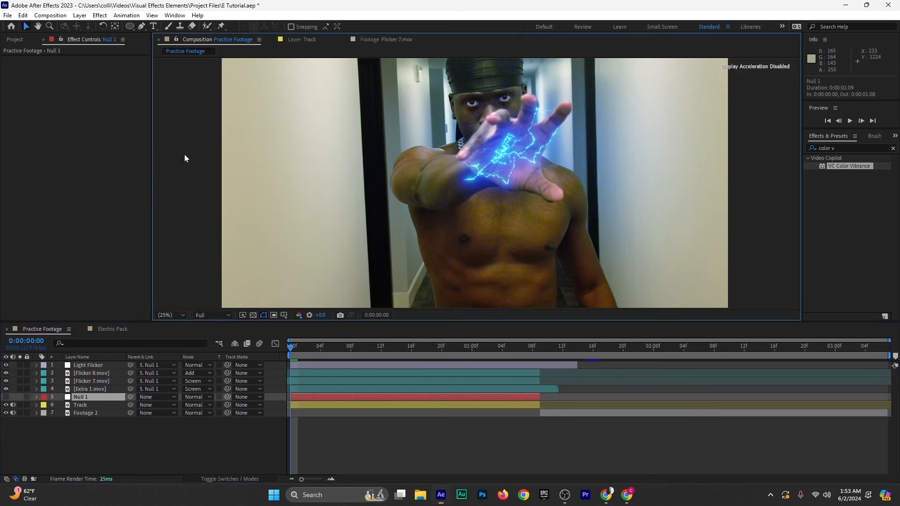
{"action": "left_click", "coordinate": [211, 443]}
{"action": "key", "text": "space"}
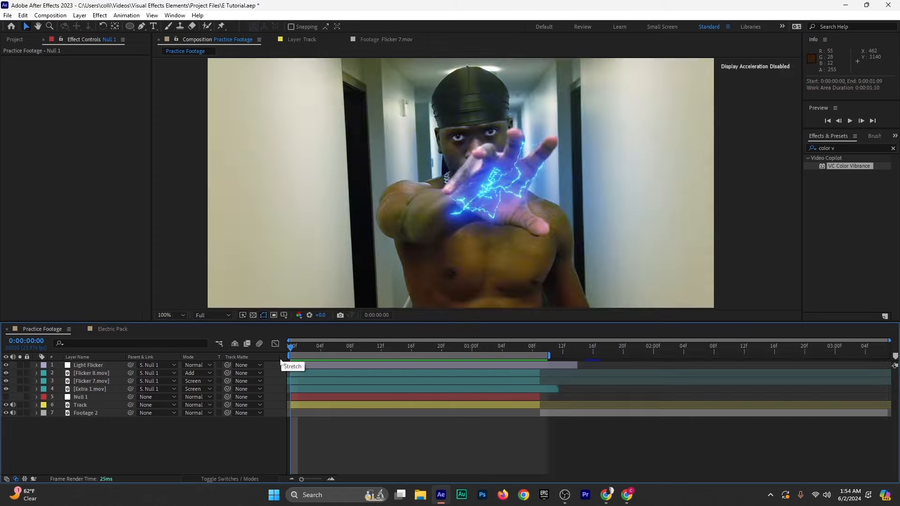
{"action": "key", "text": "space"}
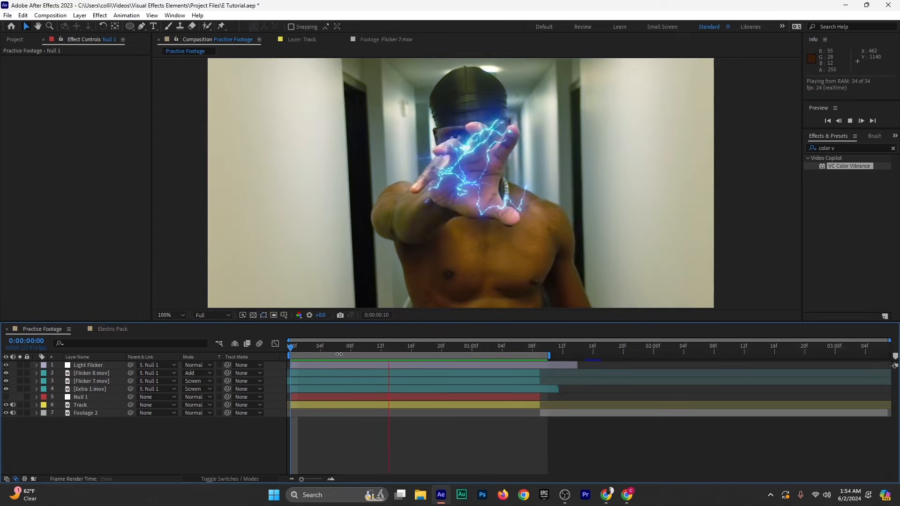
{"action": "key", "text": "space"}
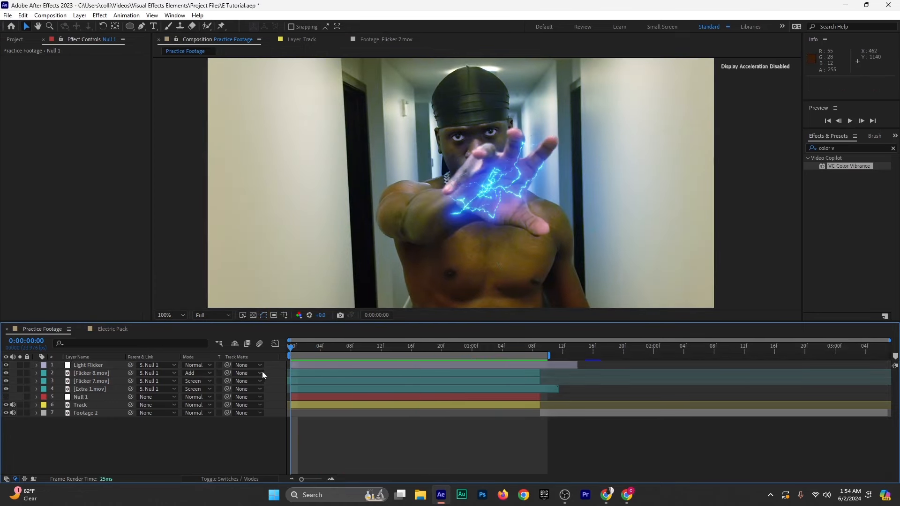
Save the project and set the composition view to 25% magnification to show the whole frame
{"action": "key", "text": "ctrl+s"}
{"action": "left_click", "coordinate": [173, 315]}
{"action": "left_click", "coordinate": [170, 162]}
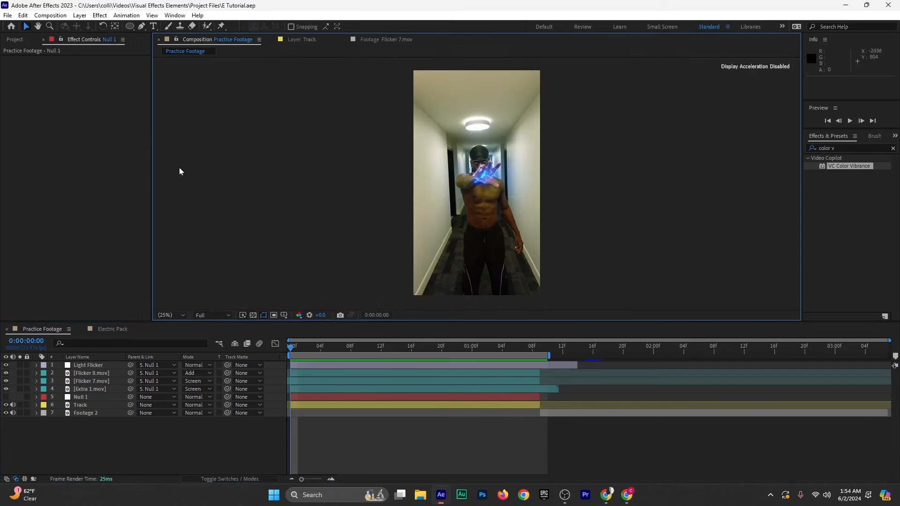
Preview the electricity composite on the outstretched hand up close, then return to the first frame
{"action": "scroll", "coordinate": [493, 176], "scroll_direction": "up", "scroll_amount": 4}
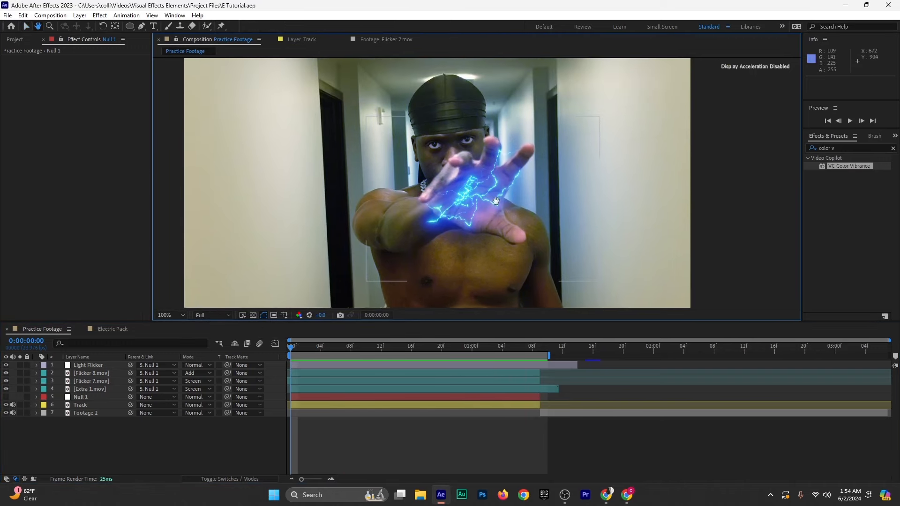
{"action": "key", "text": "space"}
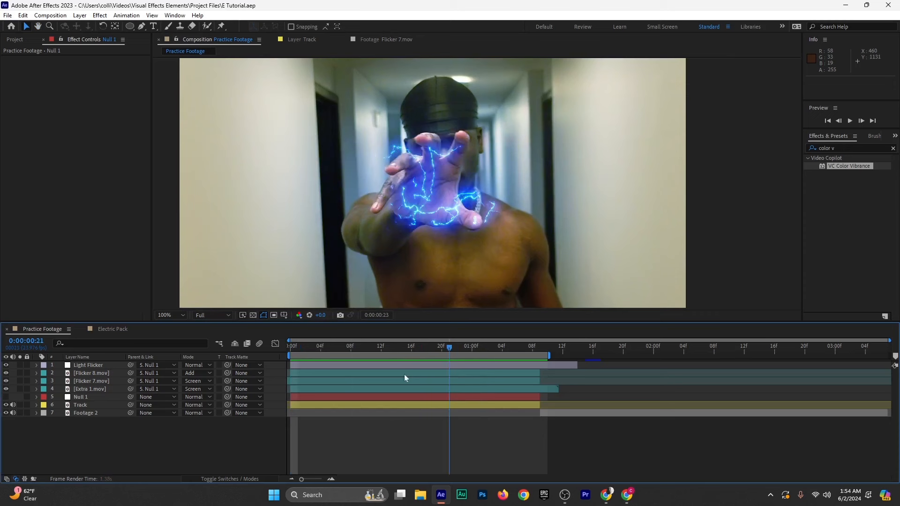
{"action": "key", "text": "space"}
{"action": "left_click_drag", "start_coordinate": [249, 398], "coordinate": [472, 403]}
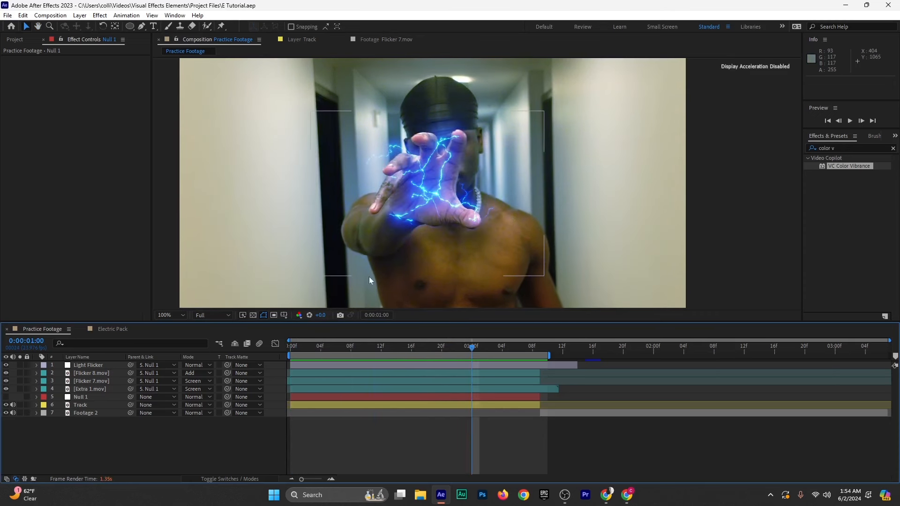
{"action": "key", "text": "Home"}
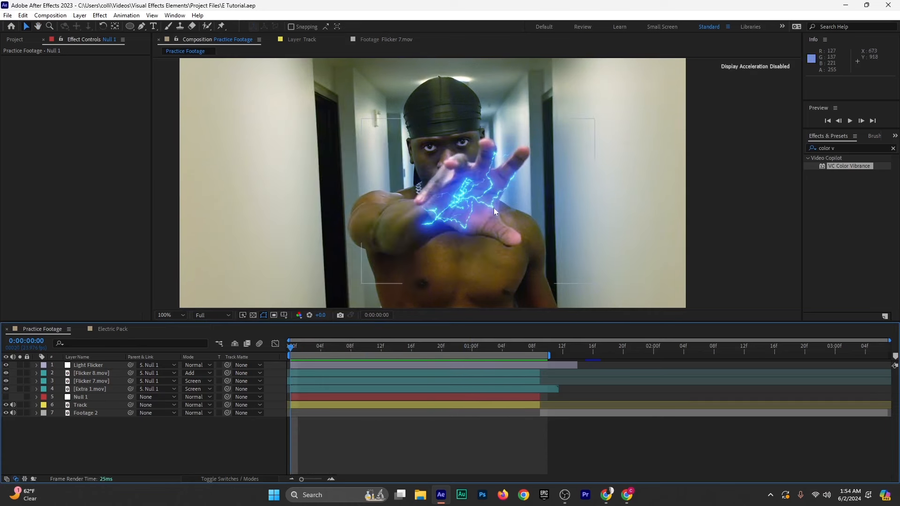
Switch to the YouTube reference video in Chrome and scrub through the lightning glow around the hands
{"action": "mouse_move", "coordinate": [605, 499]}
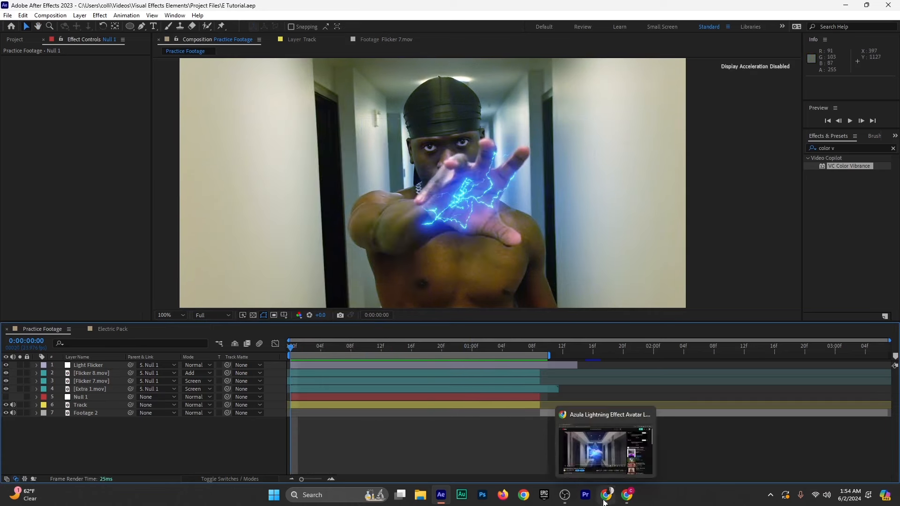
{"action": "left_click", "coordinate": [605, 445]}
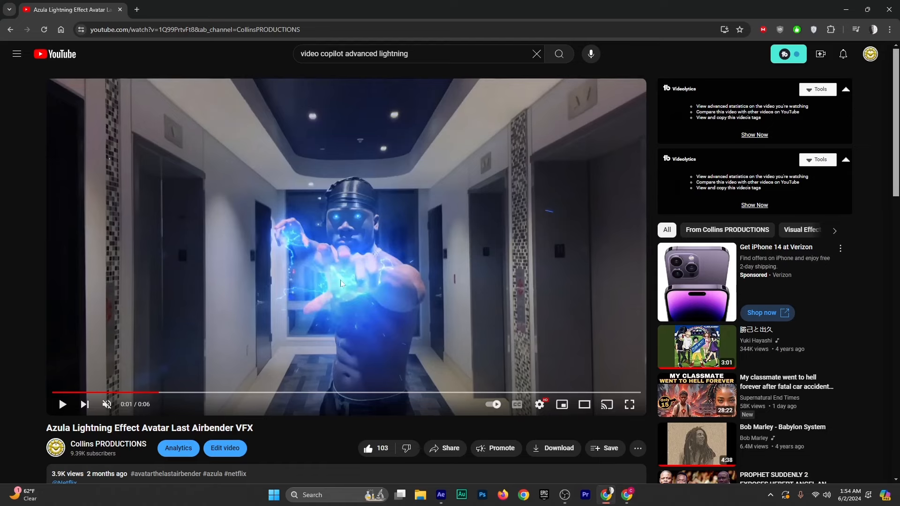
{"action": "left_click", "coordinate": [151, 392]}
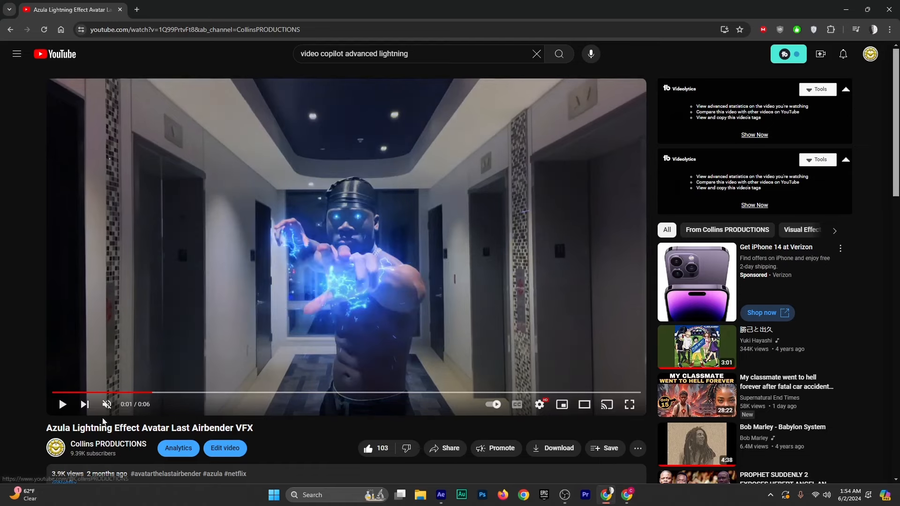
{"action": "left_click_drag", "start_coordinate": [164, 392], "coordinate": [200, 394]}
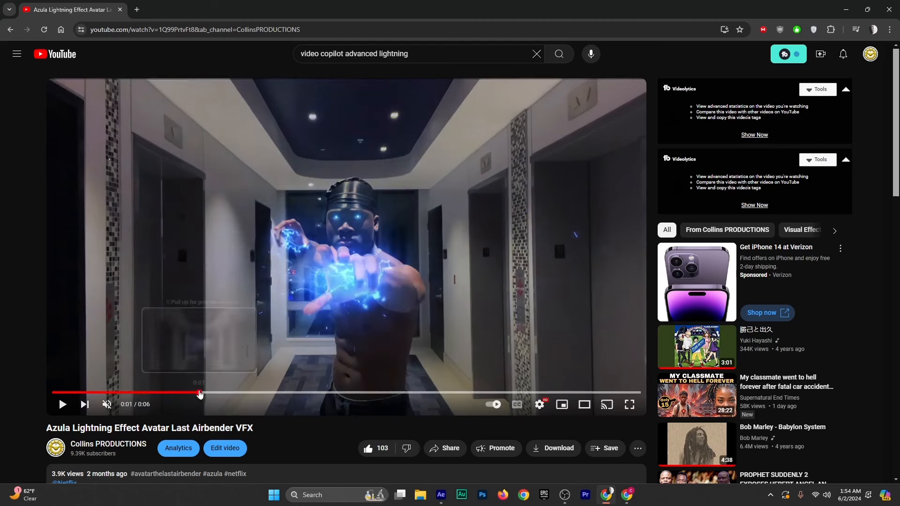
{"action": "left_click_drag", "start_coordinate": [107, 394], "coordinate": [107, 393]}
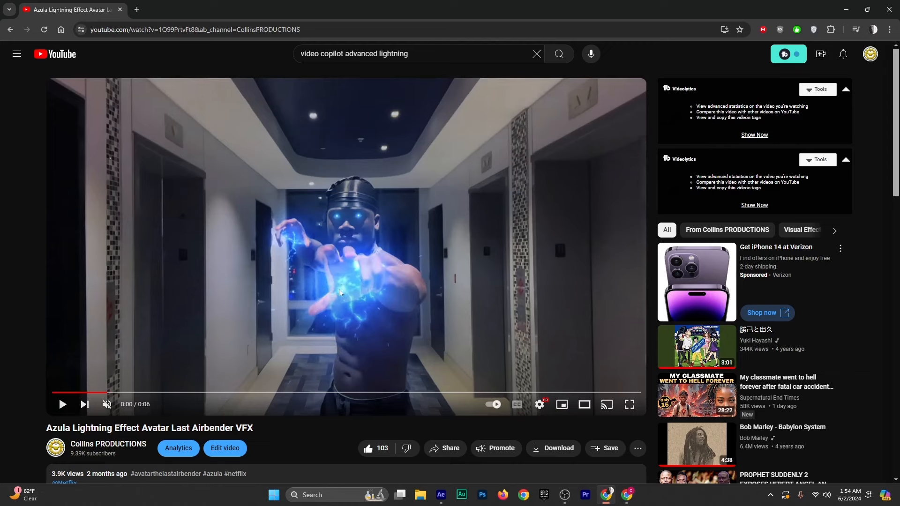
Switch back to After Effects, duplicate the Light Flicker layer and rename the copy Flare
{"action": "left_click", "coordinate": [440, 495]}
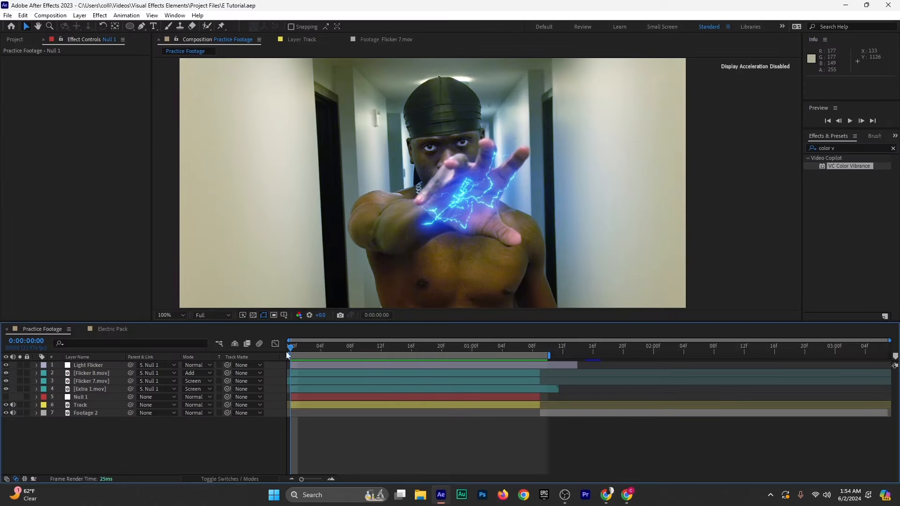
{"action": "left_click", "coordinate": [89, 365]}
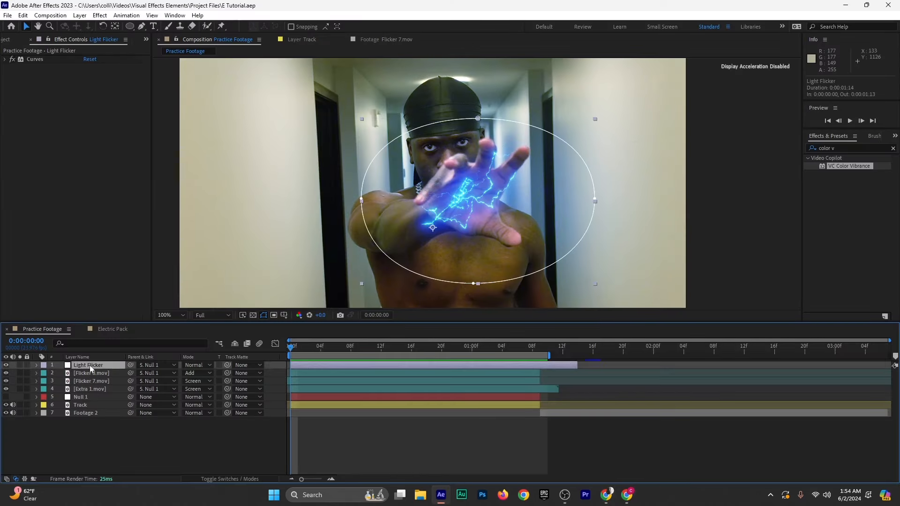
{"action": "key", "text": "ctrl+d"}
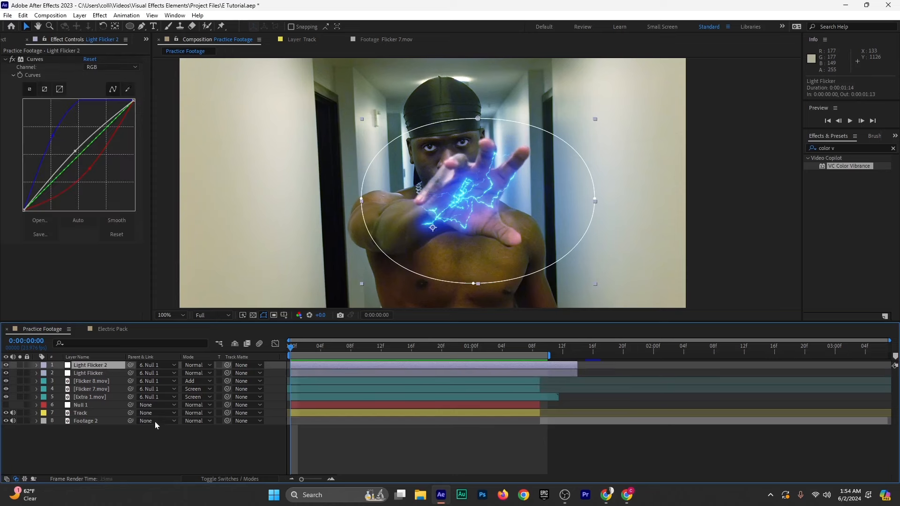
{"action": "right_click", "coordinate": [99, 368]}
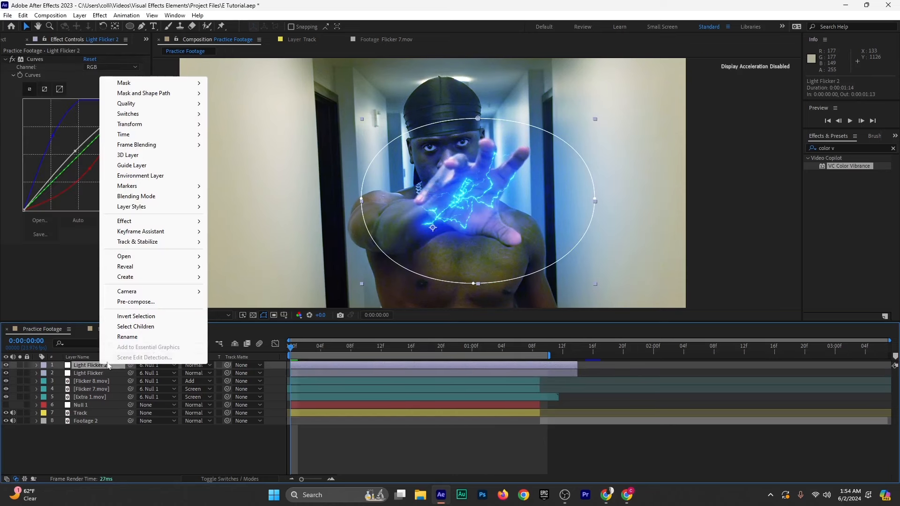
{"action": "left_click", "coordinate": [127, 336]}
{"action": "key", "text": "BackSpace"}
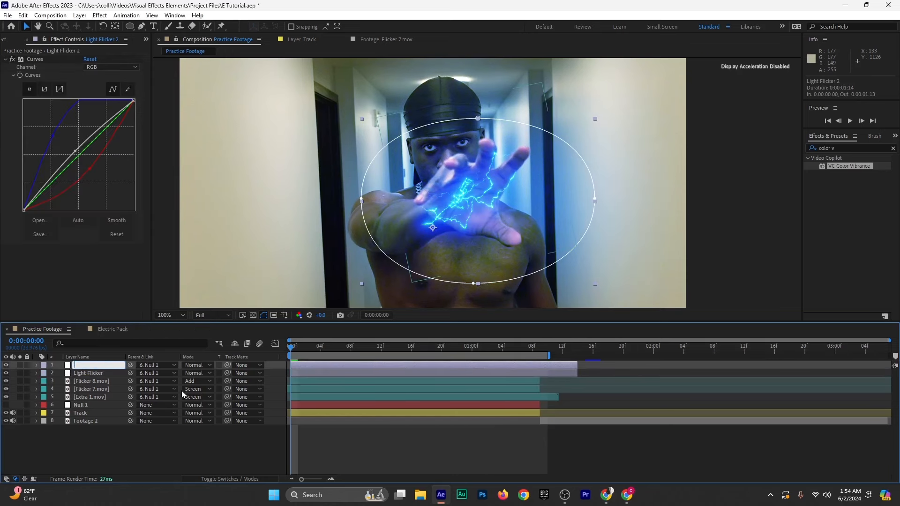
{"action": "type", "text": "Flare"}
{"action": "key", "text": "Return"}
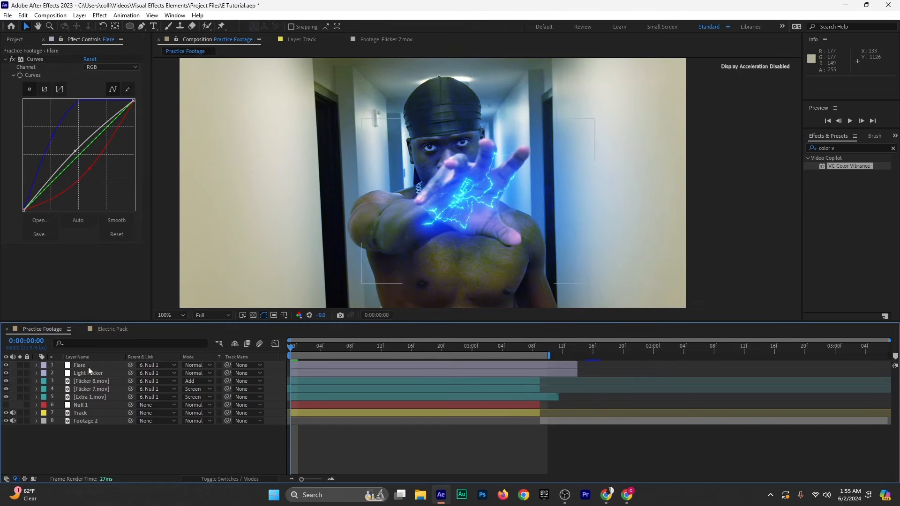
Remove the Curves effect from the Flare layer
{"action": "left_click", "coordinate": [88, 367]}
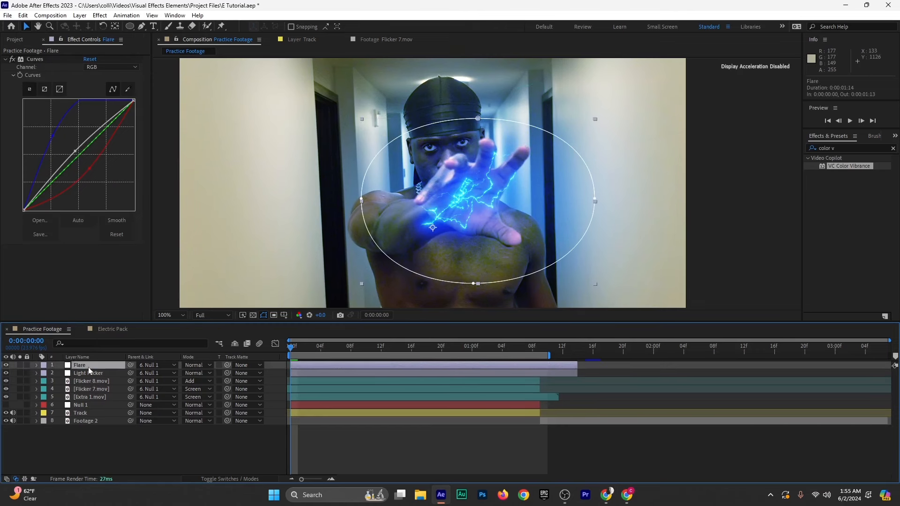
{"action": "left_click", "coordinate": [30, 61]}
{"action": "key", "text": "Delete"}
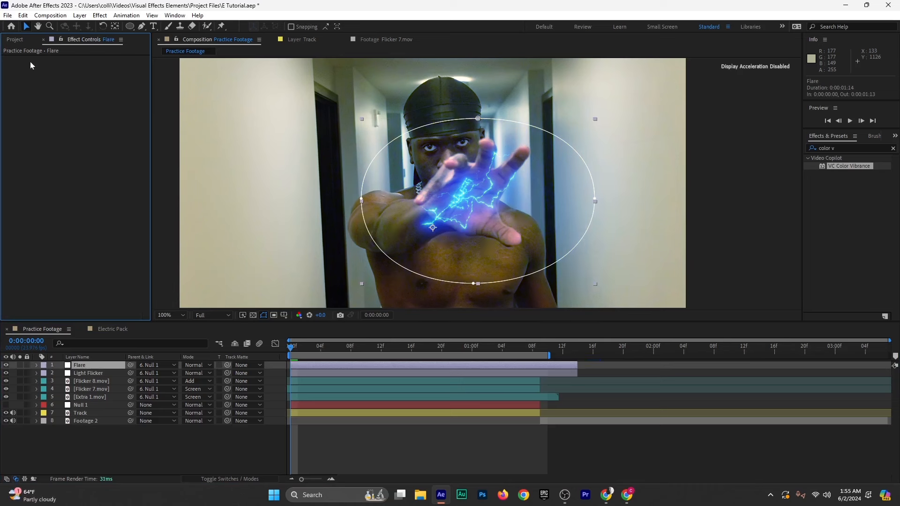
Find the Lens Flare effect and apply it to the Flare layer
{"action": "triple_click", "coordinate": [867, 147]}
{"action": "key", "text": "BackSpace"}
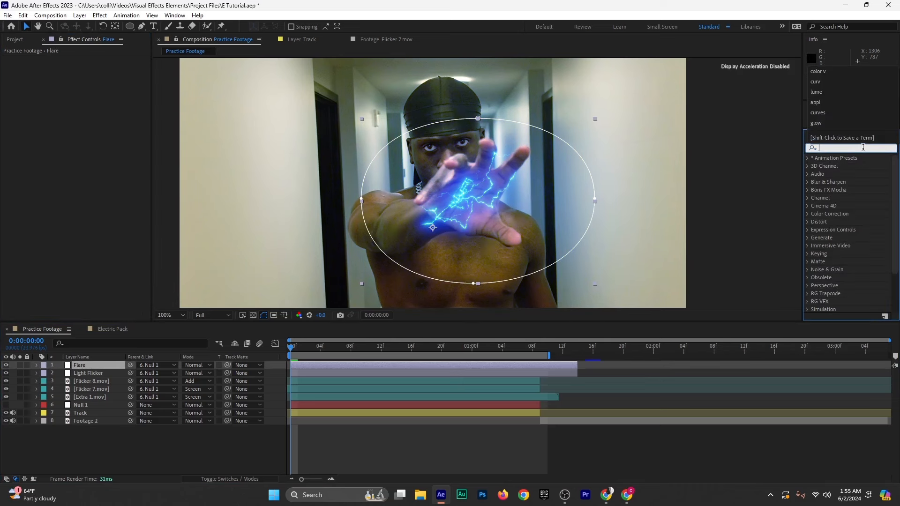
{"action": "type", "text": "lens"}
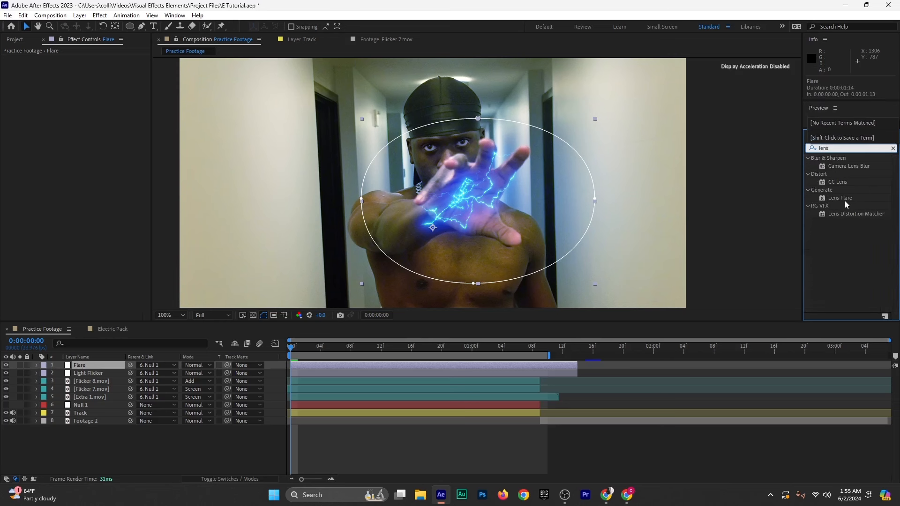
{"action": "left_click", "coordinate": [847, 200]}
{"action": "left_click_drag", "start_coordinate": [848, 203], "coordinate": [358, 370]}
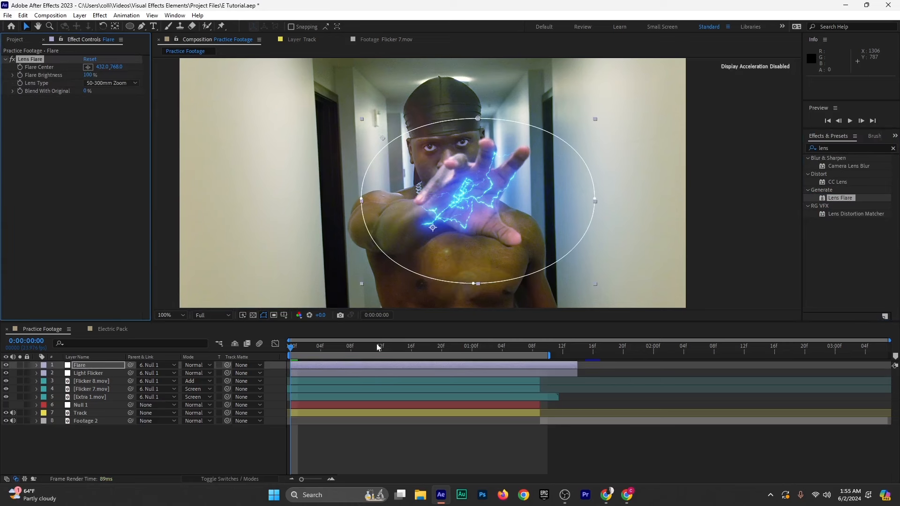
Move the flare center onto the palm at about 606, 894 and set the lens type to 35mm Prime
{"action": "left_click_drag", "start_coordinate": [383, 142], "coordinate": [469, 202]}
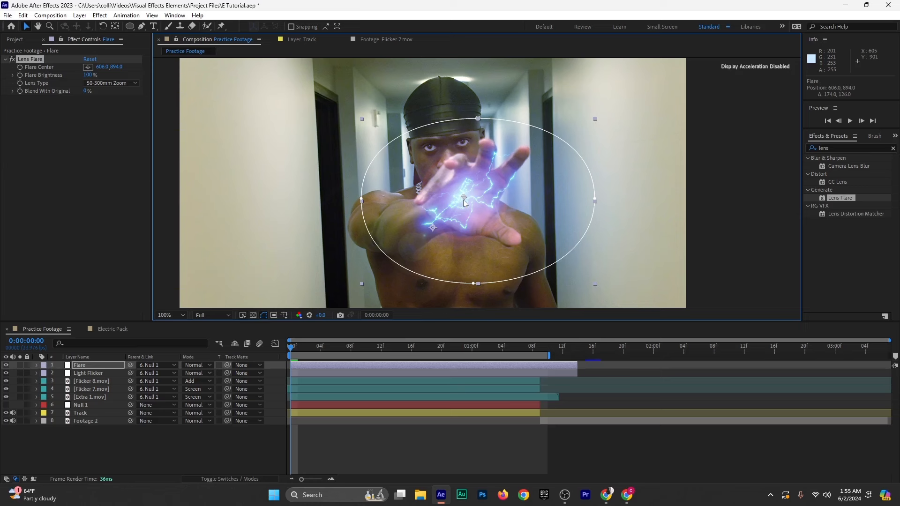
{"action": "left_click", "coordinate": [111, 82]}
{"action": "left_click", "coordinate": [116, 103]}
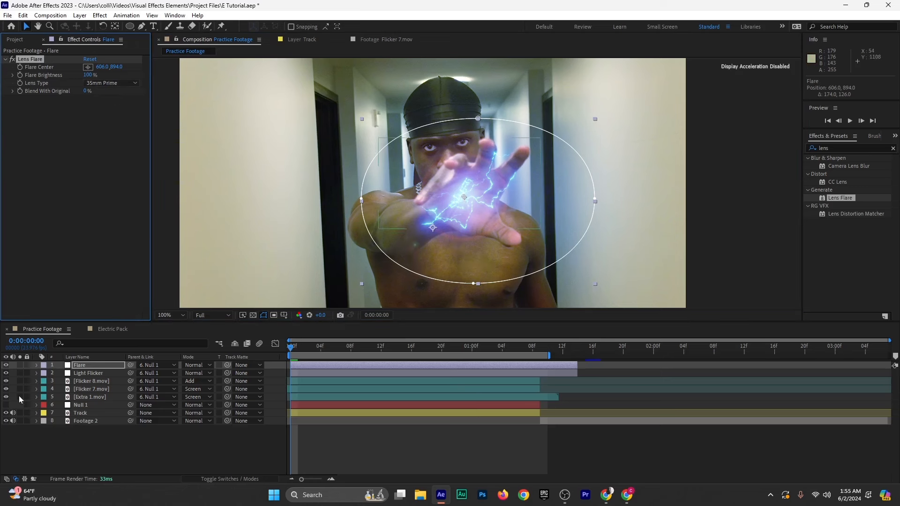
Hide the Flicker 8, Flicker 7 and Extra 1 layers and delete Mask 1 from the Flare layer
{"action": "left_click_drag", "start_coordinate": [6, 382], "coordinate": [7, 390]}
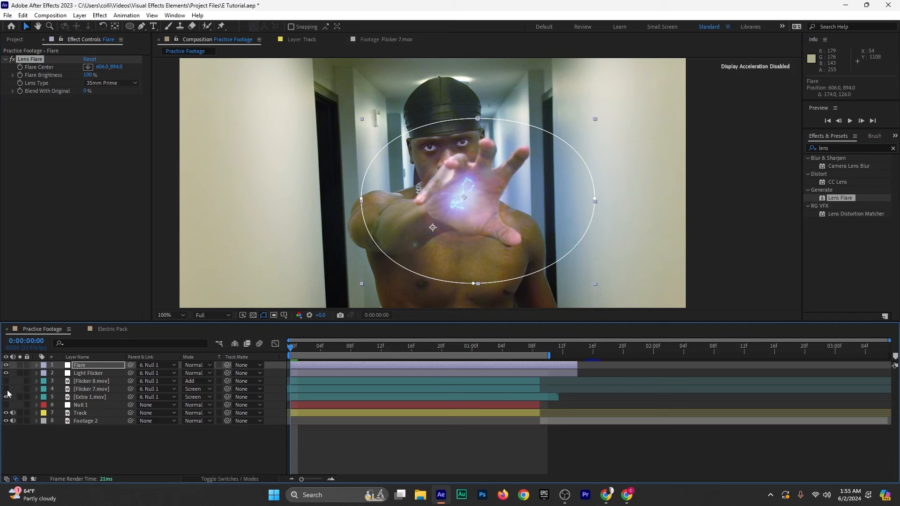
{"action": "left_click", "coordinate": [6, 397]}
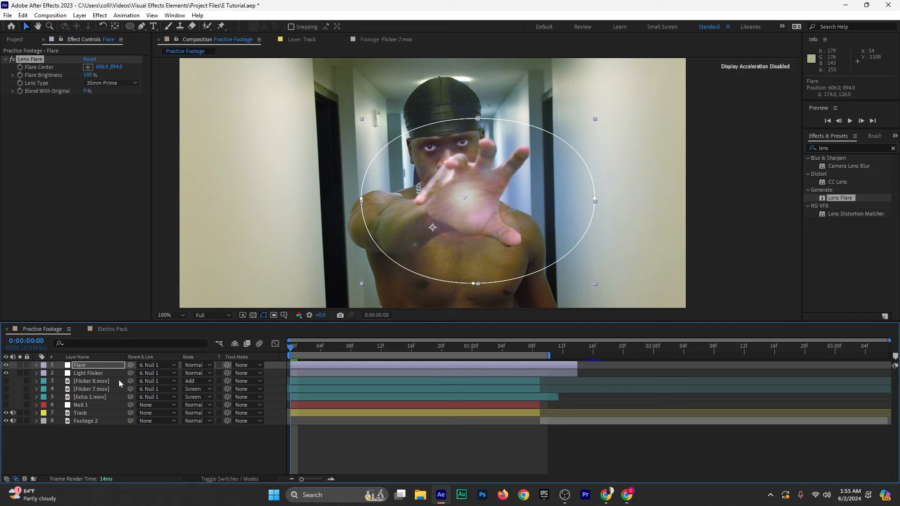
{"action": "left_click", "coordinate": [317, 367]}
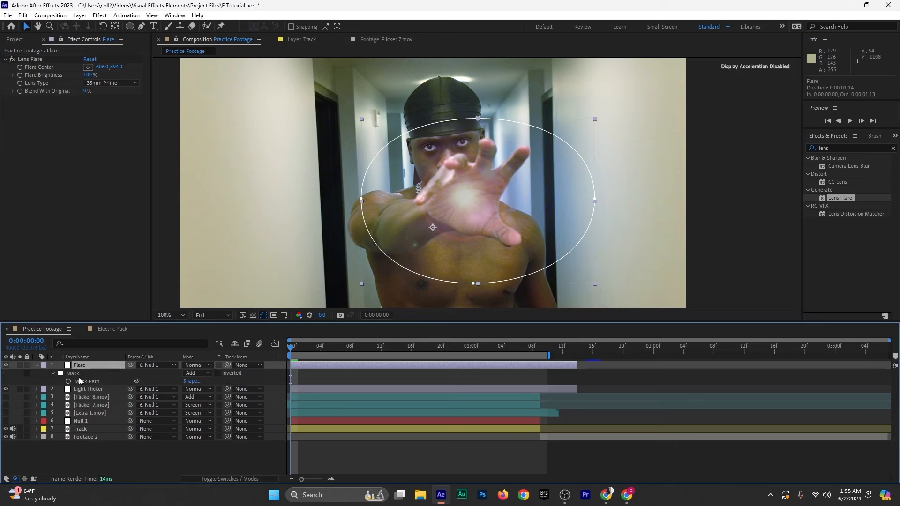
{"action": "left_click", "coordinate": [80, 375]}
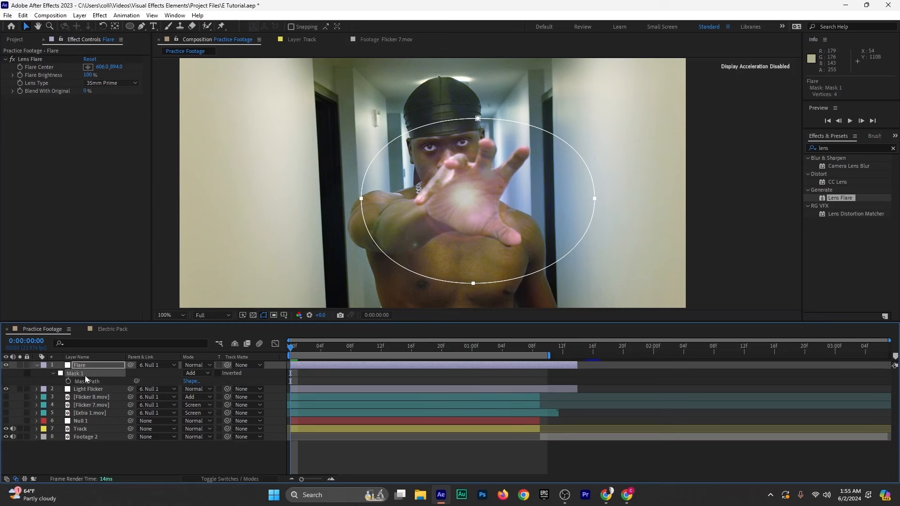
{"action": "key", "text": "Delete"}
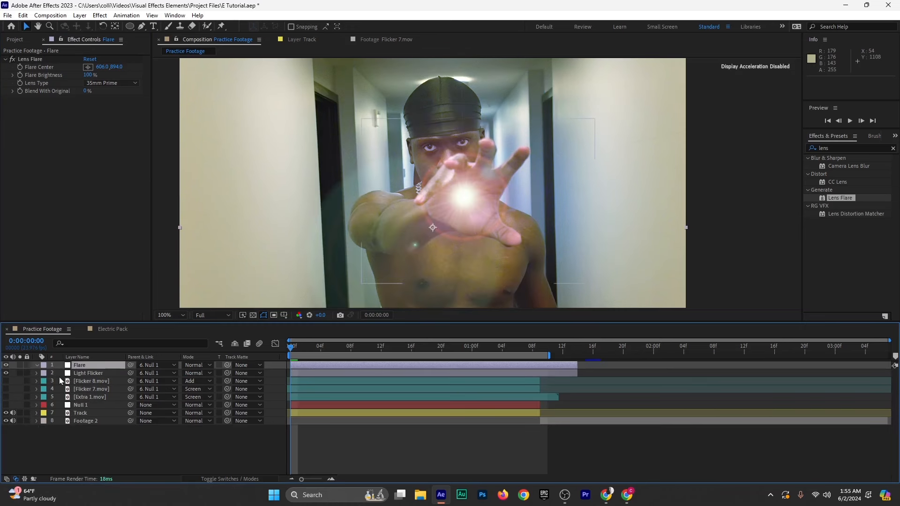
Set the Lens Flare's lens type to 105mm Prime and its flare brightness to 130%
{"action": "key", "text": "shift+slash"}
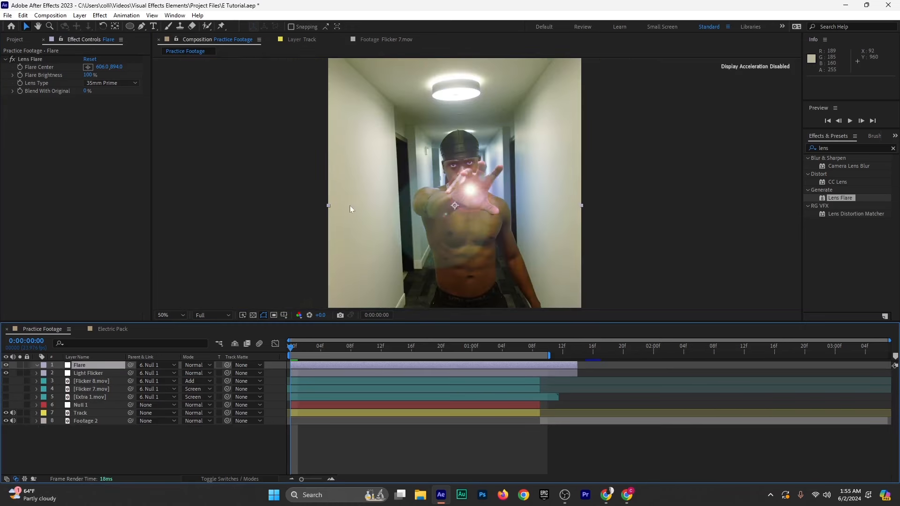
{"action": "left_click", "coordinate": [101, 84]}
{"action": "left_click", "coordinate": [116, 114]}
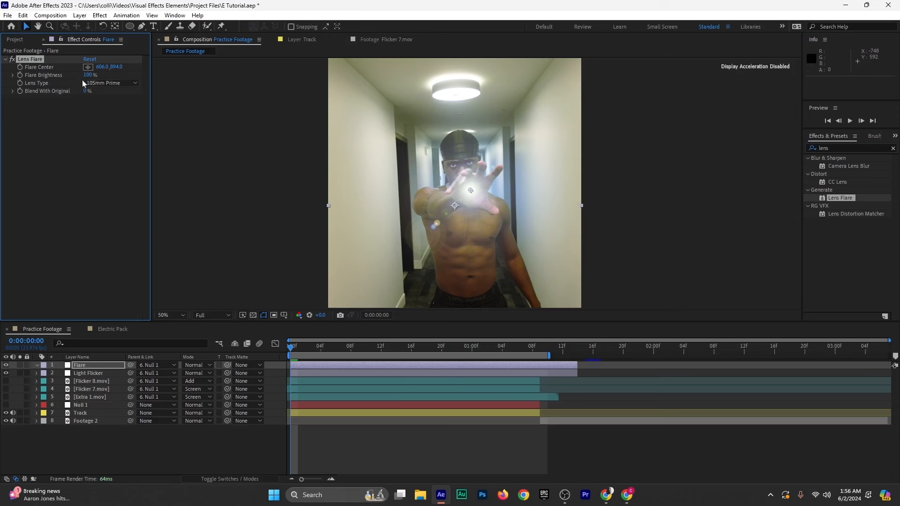
{"action": "left_click_drag", "start_coordinate": [87, 75], "coordinate": [104, 81]}
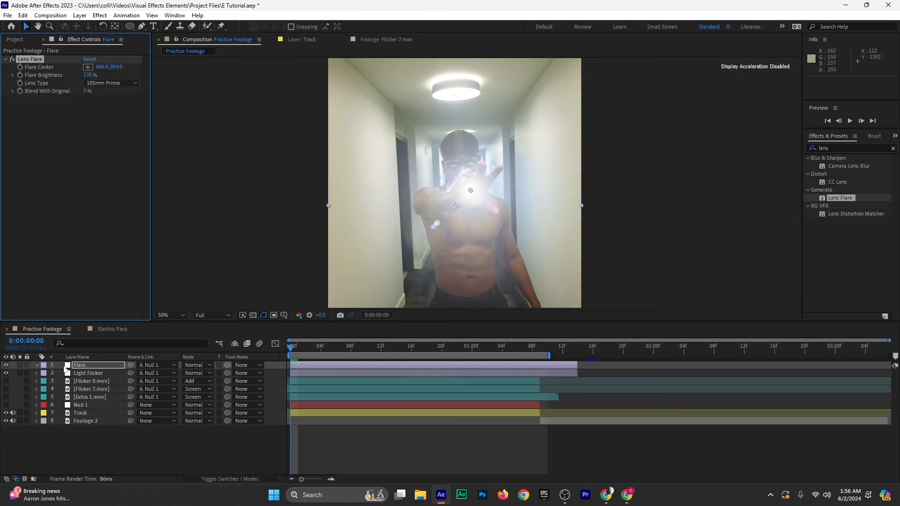
Inspect the Flare layer's opacity keyframes and preview how the flare flickers over the first frames
{"action": "left_click", "coordinate": [79, 367]}
{"action": "key", "text": "u"}
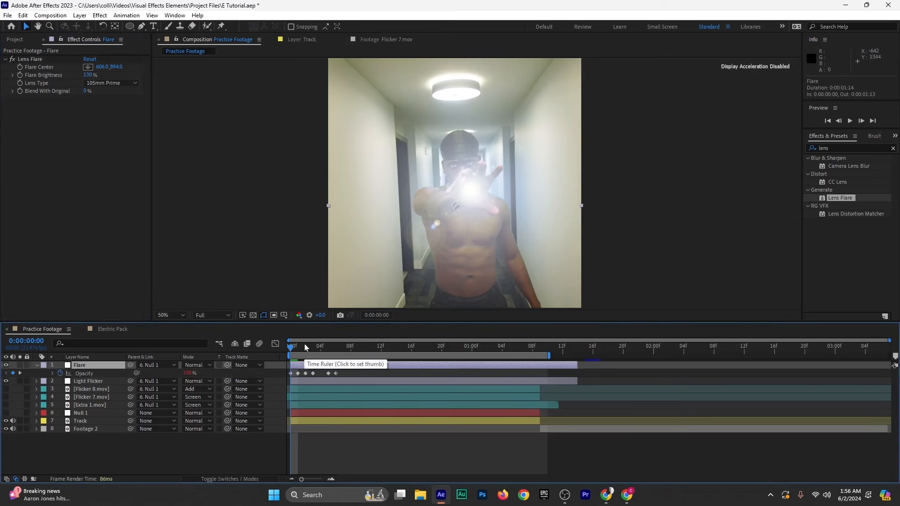
{"action": "left_click", "coordinate": [37, 365]}
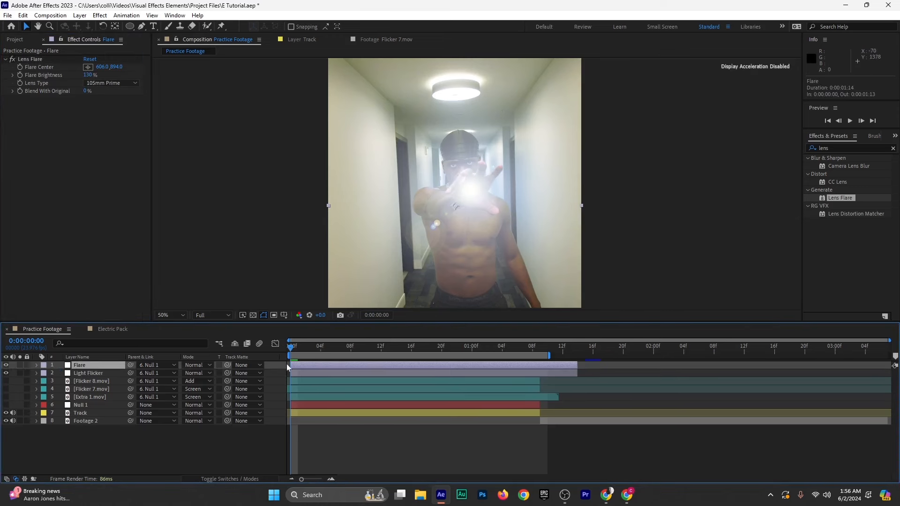
{"action": "left_click_drag", "start_coordinate": [291, 355], "coordinate": [343, 349]}
{"action": "key", "text": "space"}
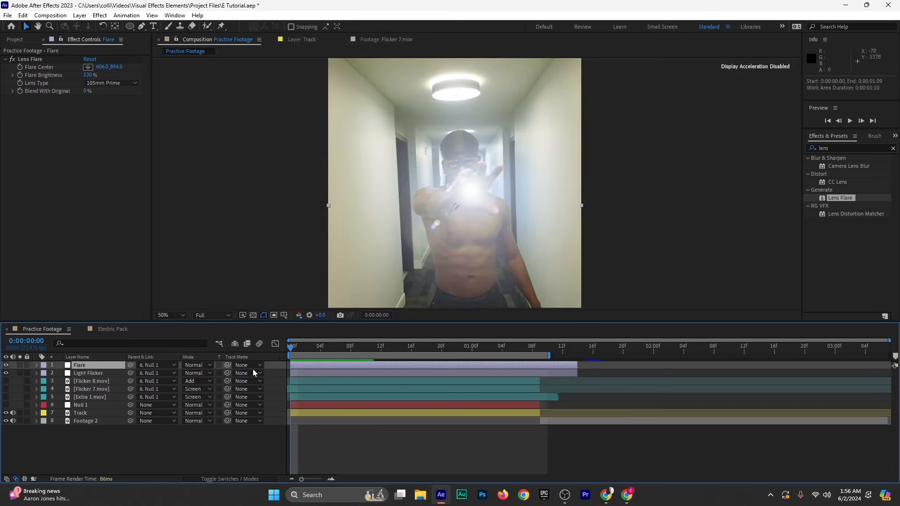
{"action": "left_click", "coordinate": [299, 351]}
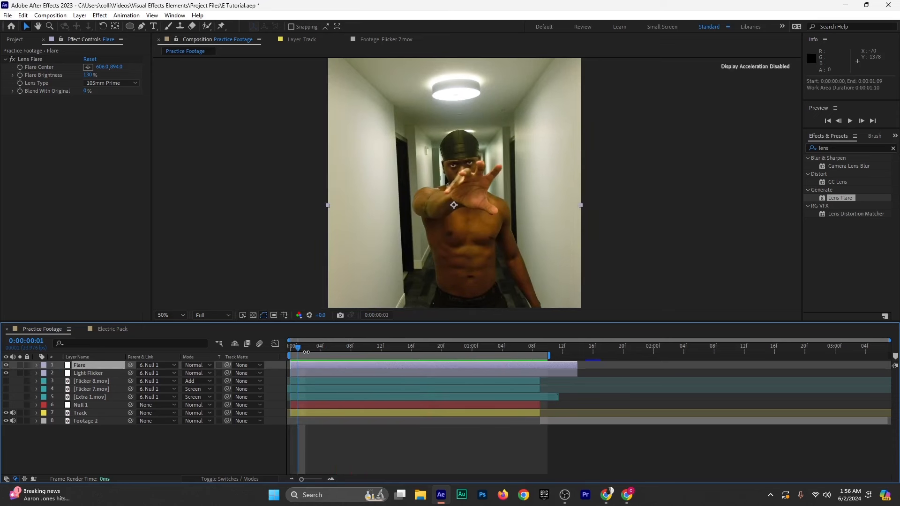
{"action": "left_click_drag", "start_coordinate": [303, 352], "coordinate": [259, 362]}
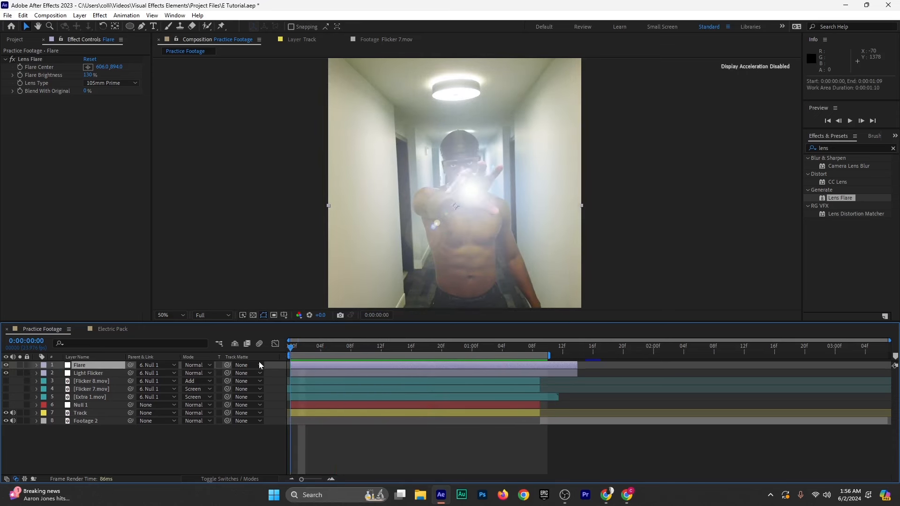
Unparent the Flare layer and keyframe its flare center from 606, 894 at the first frame to 494, 868 at 0:00:01:08
{"action": "left_click", "coordinate": [153, 366]}
{"action": "left_click", "coordinate": [159, 375]}
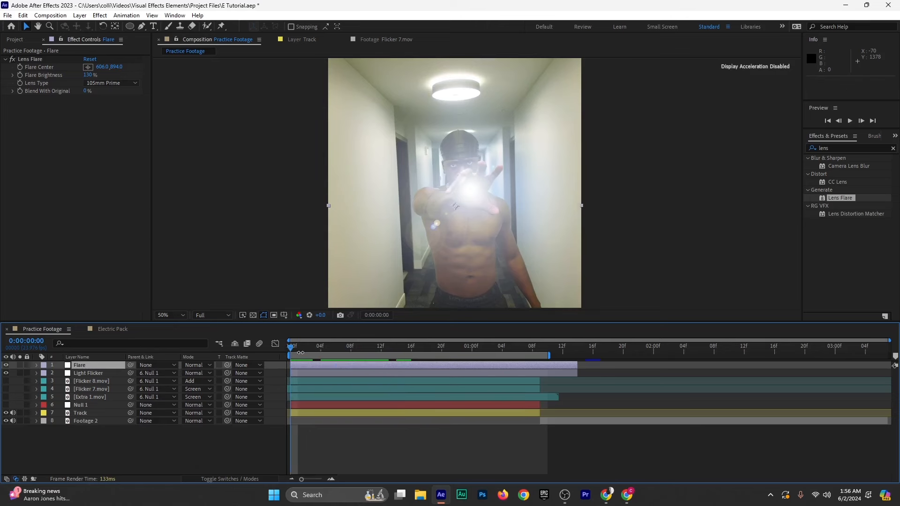
{"action": "left_click", "coordinate": [32, 59]}
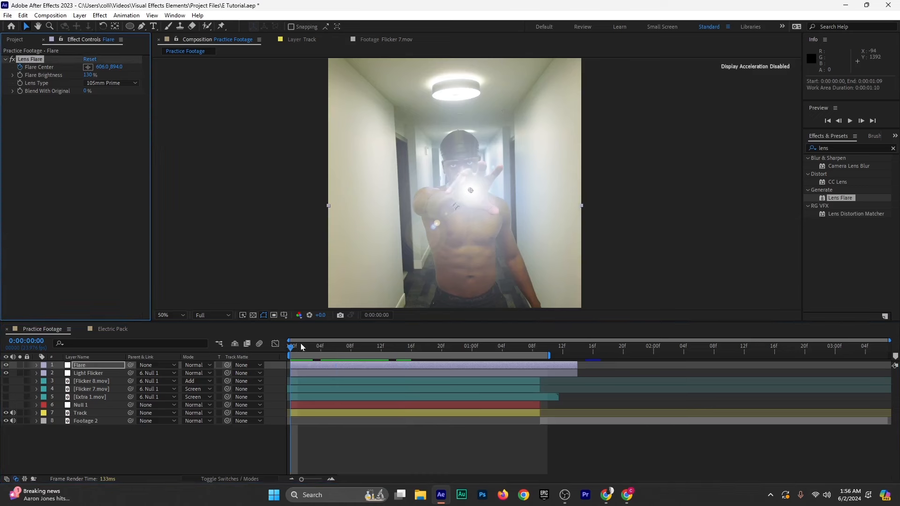
{"action": "left_click_drag", "start_coordinate": [301, 348], "coordinate": [532, 353]}
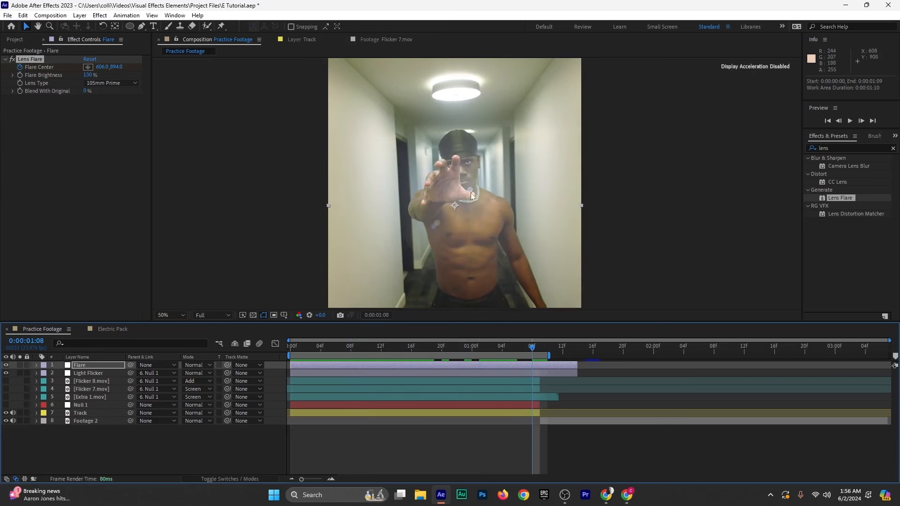
{"action": "left_click_drag", "start_coordinate": [471, 194], "coordinate": [445, 188]}
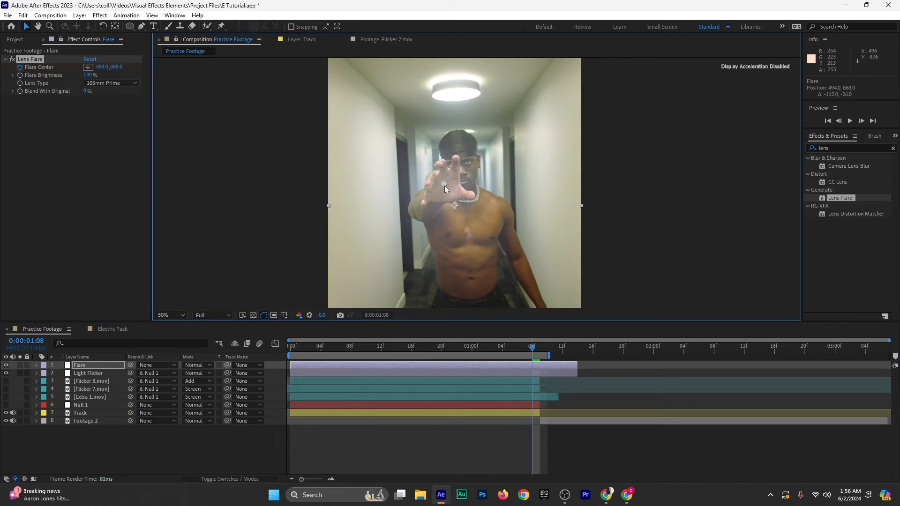
{"action": "left_click_drag", "start_coordinate": [532, 345], "coordinate": [272, 362]}
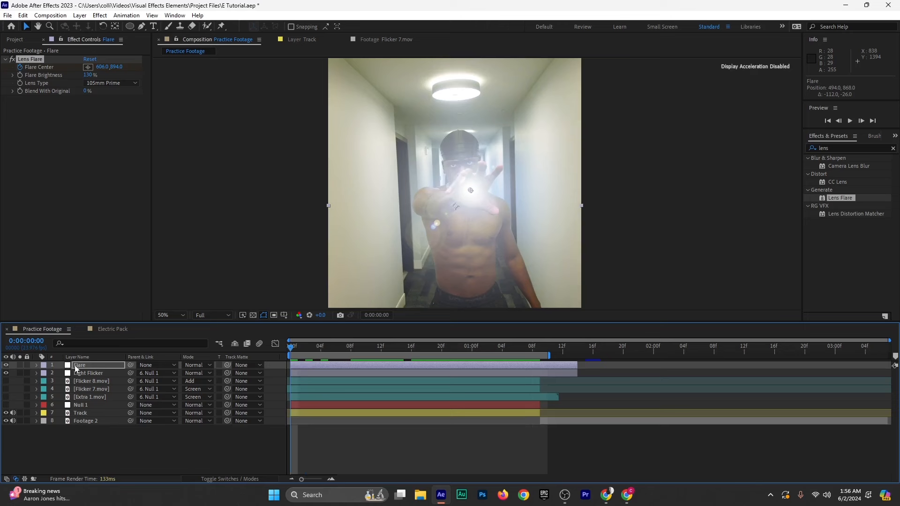
Move the Flare layer directly above Null 1 and show the Flicker 8, Flicker 7 and Extra 1 layers again
{"action": "left_click_drag", "start_coordinate": [77, 369], "coordinate": [107, 398]}
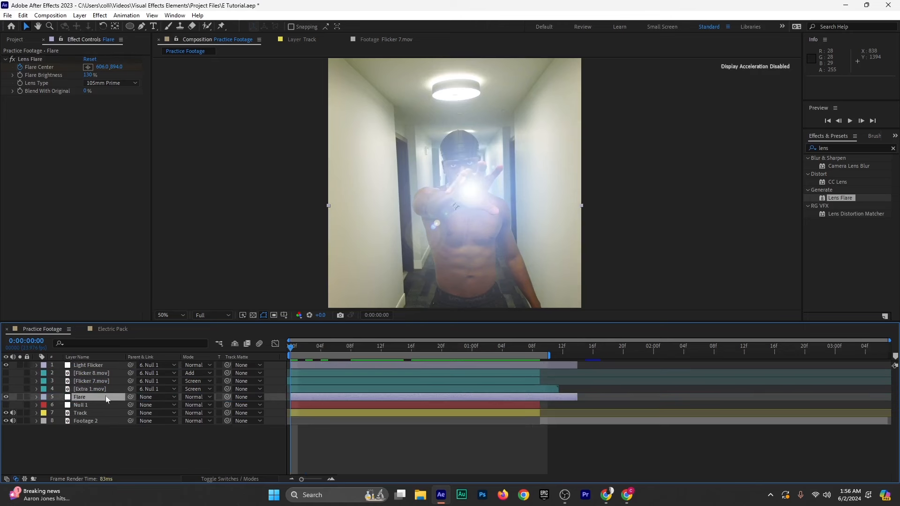
{"action": "left_click", "coordinate": [6, 374]}
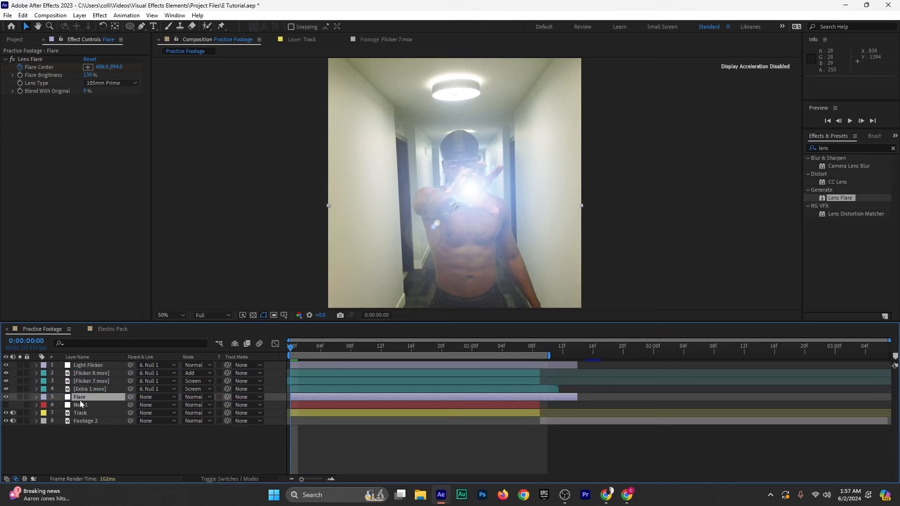
{"action": "left_click", "coordinate": [299, 348]}
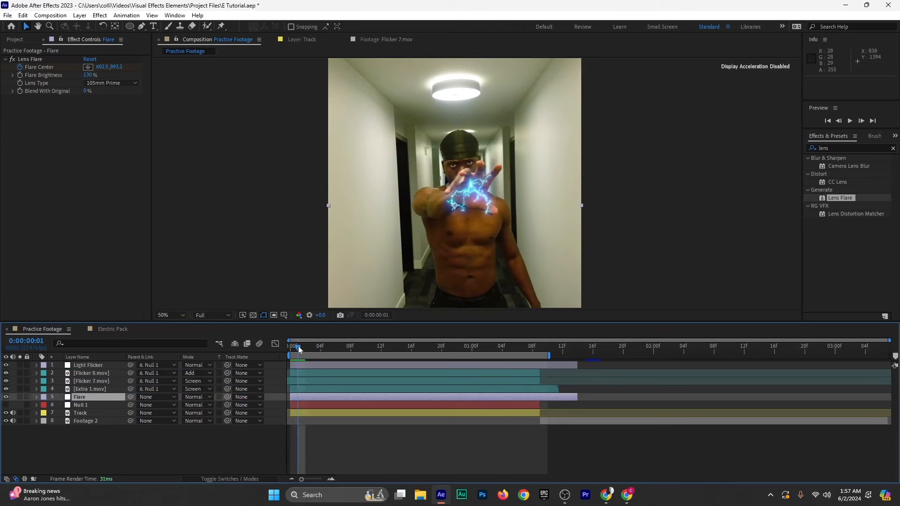
{"action": "mouse_move", "coordinate": [298, 348]}
{"action": "left_mouse_down"}
{"action": "mouse_move", "coordinate": [326, 351]}
{"action": "mouse_move", "coordinate": [283, 352]}
{"action": "left_mouse_up"}
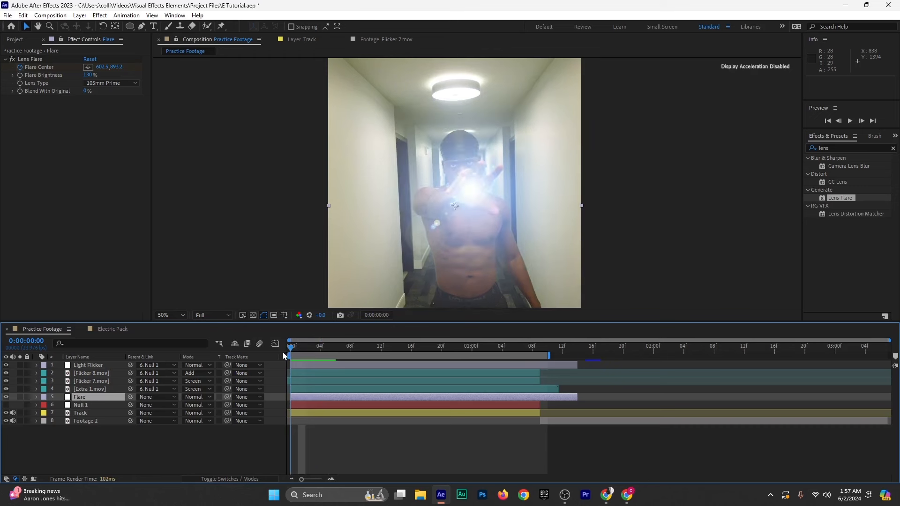
Set the Lens Flare's flare brightness to 75% and preview the composite with the electricity layers
{"action": "left_click", "coordinate": [88, 74]}
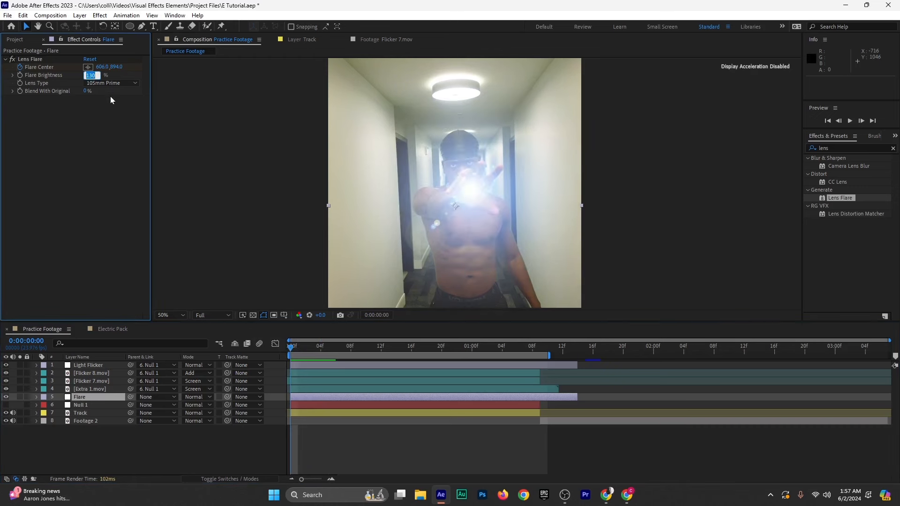
{"action": "type", "text": "75"}
{"action": "key", "text": "Return"}
{"action": "mouse_move", "coordinate": [295, 351]}
{"action": "left_mouse_down"}
{"action": "mouse_move", "coordinate": [275, 353]}
{"action": "mouse_move", "coordinate": [341, 349]}
{"action": "mouse_move", "coordinate": [304, 362]}
{"action": "left_mouse_up"}
{"action": "key", "text": "space"}
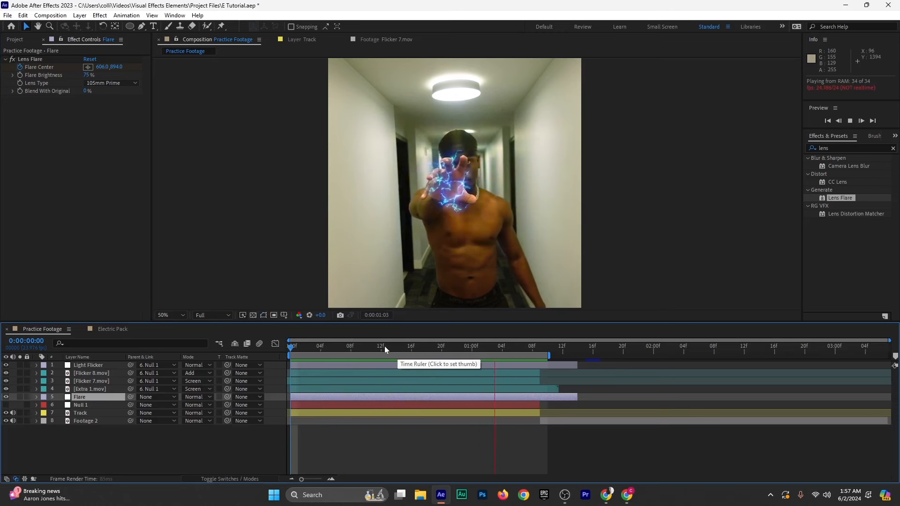
{"action": "left_click_drag", "start_coordinate": [307, 341], "coordinate": [464, 349]}
{"action": "key", "text": "space"}
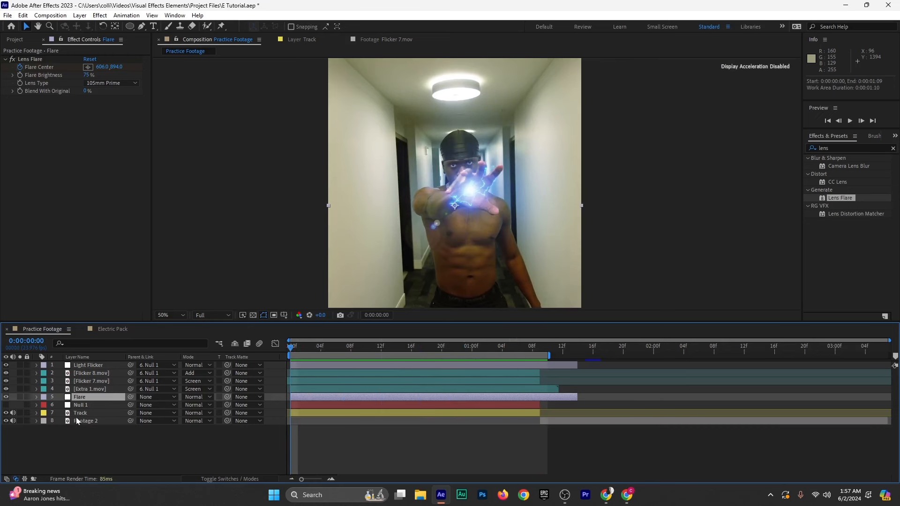
Remove all opacity keyframes from the Flare layer and play back the composition to check the constant flare
{"action": "key", "text": "t"}
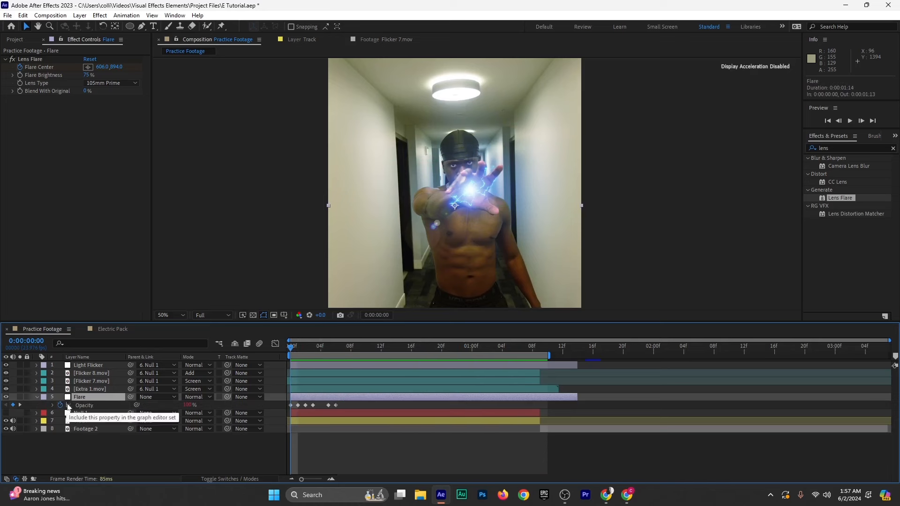
{"action": "left_click", "coordinate": [83, 406]}
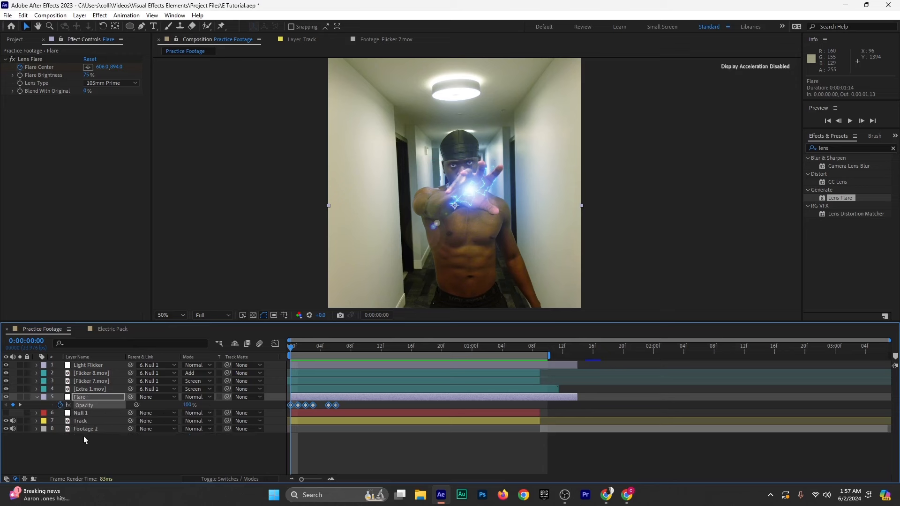
{"action": "left_click", "coordinate": [60, 404]}
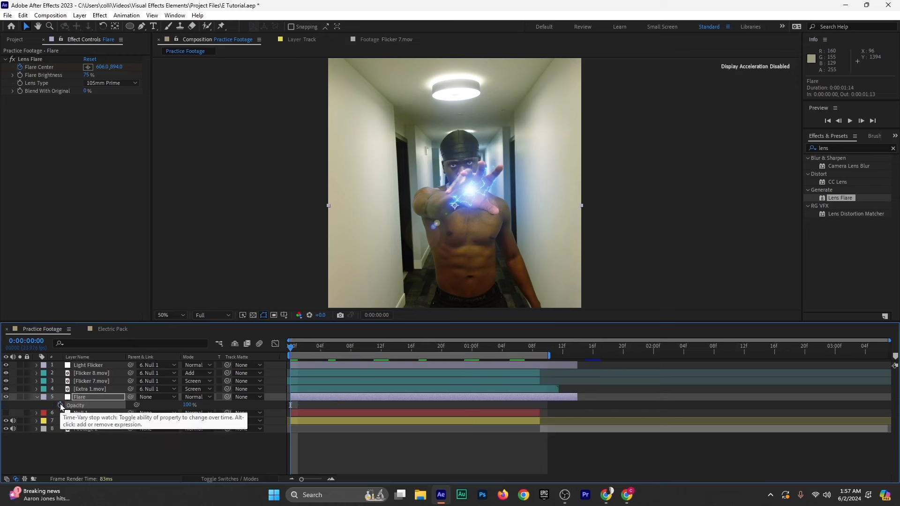
{"action": "left_click", "coordinate": [36, 397]}
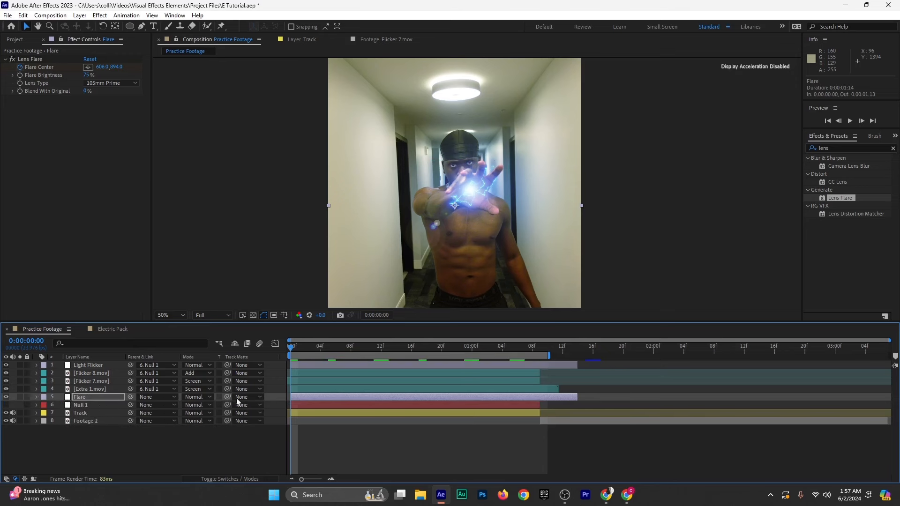
{"action": "key", "text": "space"}
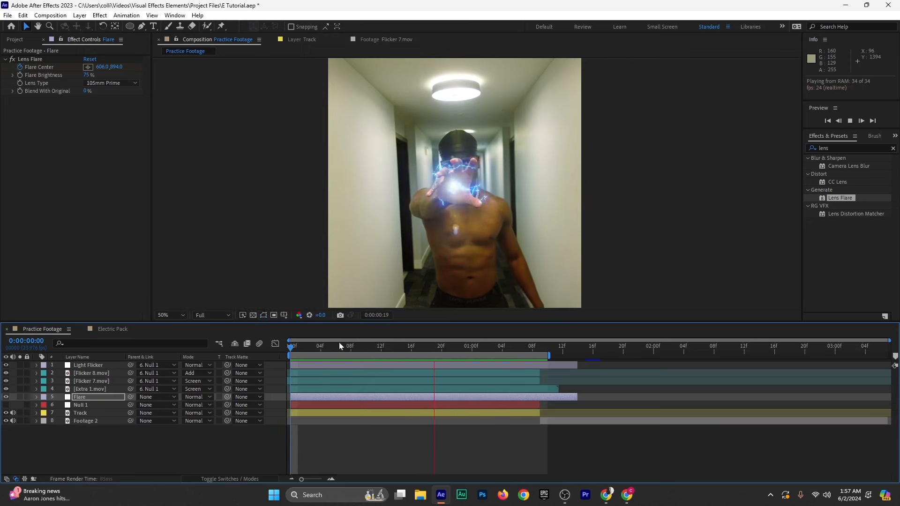
{"action": "left_click_drag", "start_coordinate": [319, 345], "coordinate": [314, 438]}
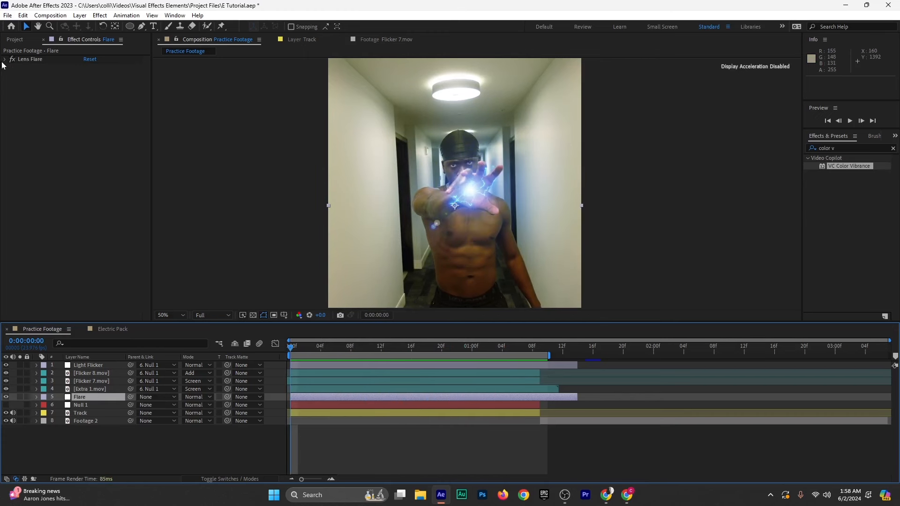
Disable the Lens Flare effect, search the effects for "optic" and apply Optical Flares to the Flare layer
{"action": "left_click", "coordinate": [13, 59]}
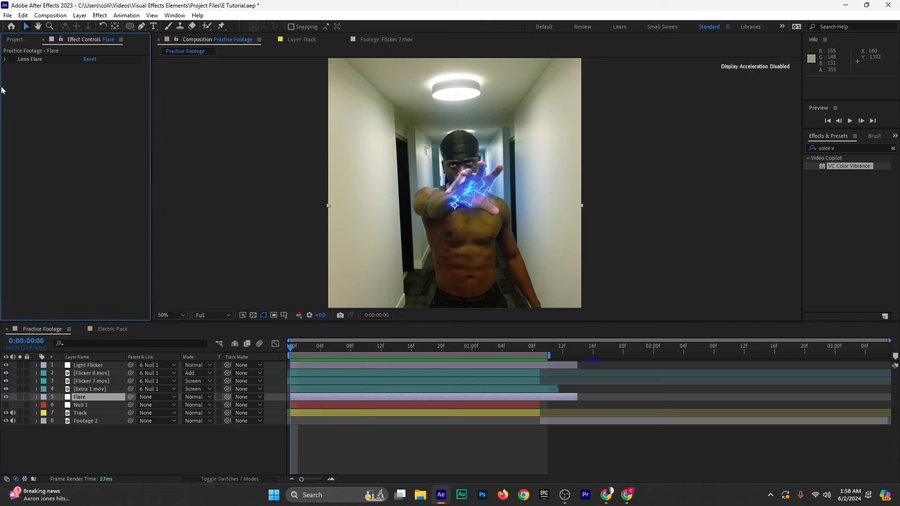
{"action": "double_click", "coordinate": [853, 146]}
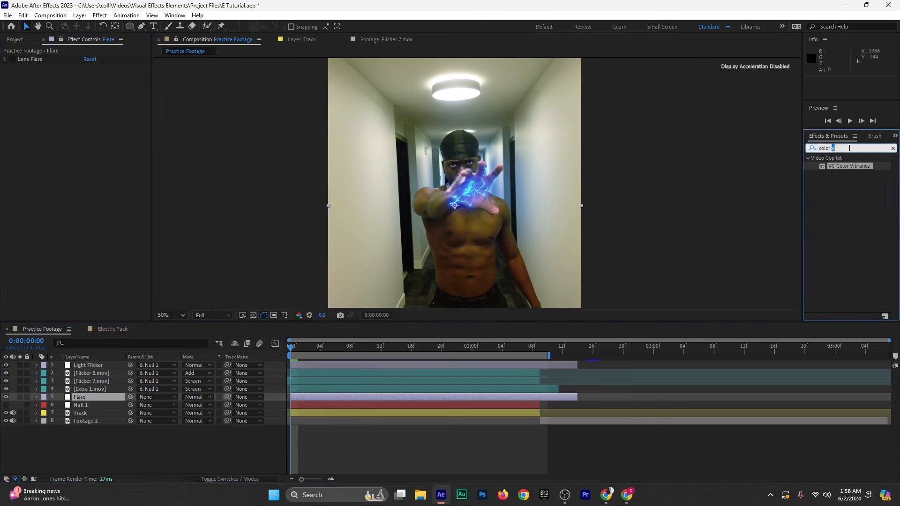
{"action": "key", "text": "BackSpace"}
{"action": "key", "text": "BackSpace"}
{"action": "key", "text": "BackSpace"}
{"action": "key", "text": "BackSpace"}
{"action": "key", "text": "BackSpace"}
{"action": "key", "text": "BackSpace"}
{"action": "key", "text": "BackSpace"}
{"action": "type", "text": "o"}
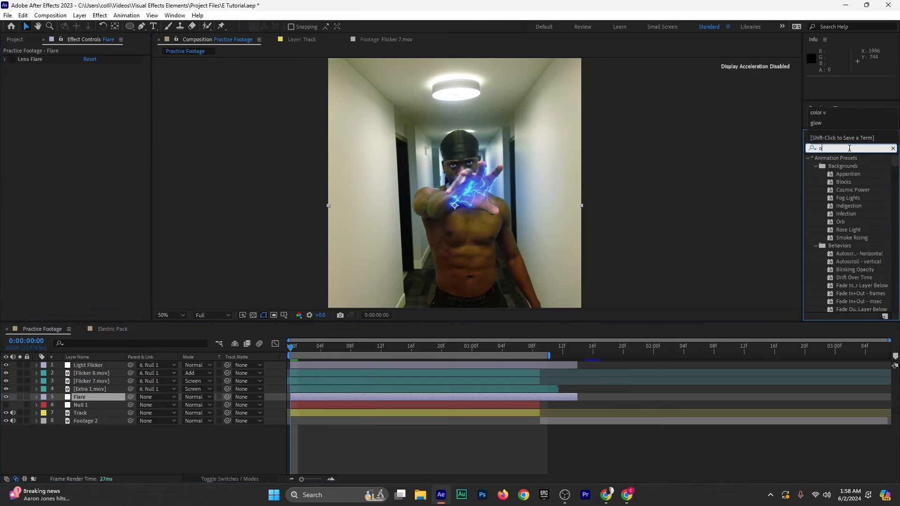
{"action": "type", "text": "ptic"}
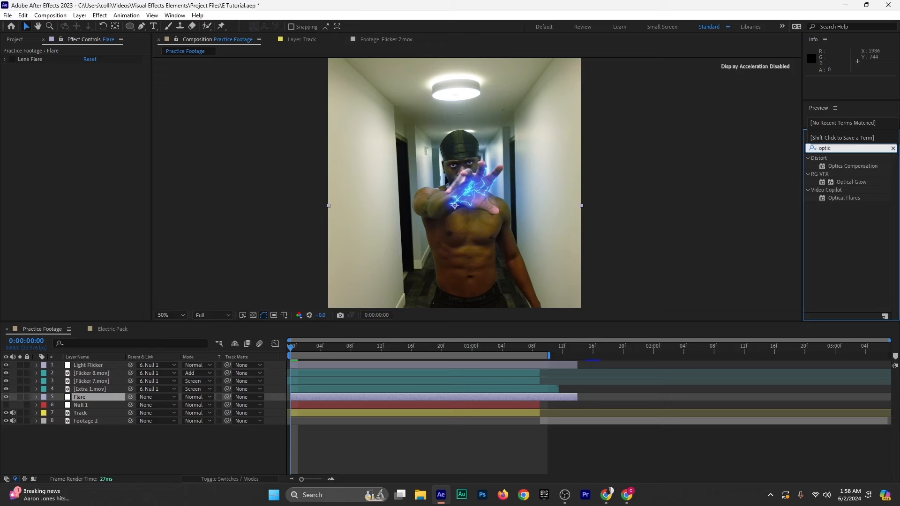
{"action": "left_click_drag", "start_coordinate": [844, 198], "coordinate": [314, 398]}
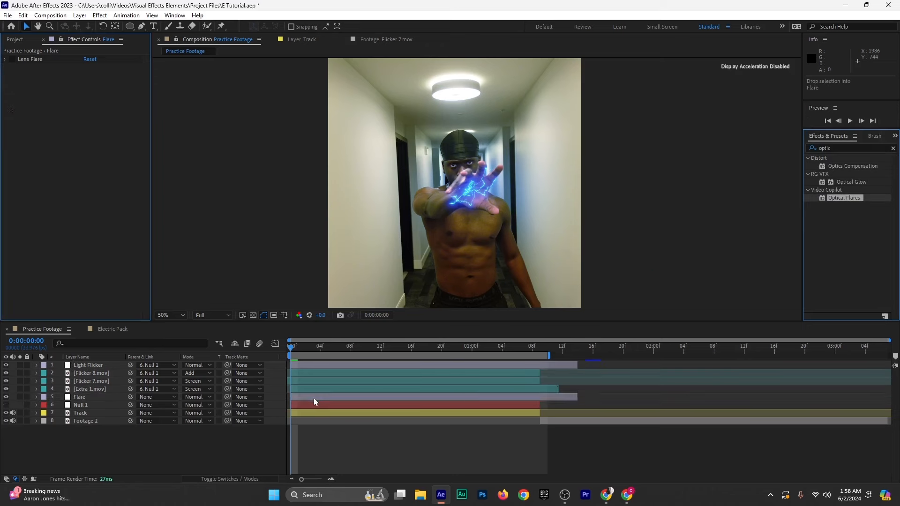
Set the Optical Flares render mode to Over Original and place the flare on the palm at about 620, 904
{"action": "left_click", "coordinate": [111, 233]}
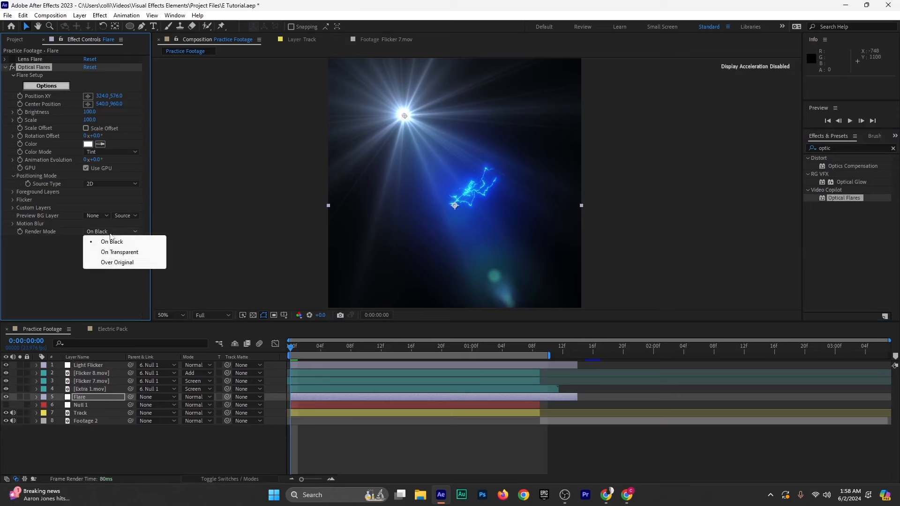
{"action": "left_click", "coordinate": [112, 248]}
{"action": "left_click", "coordinate": [117, 232]}
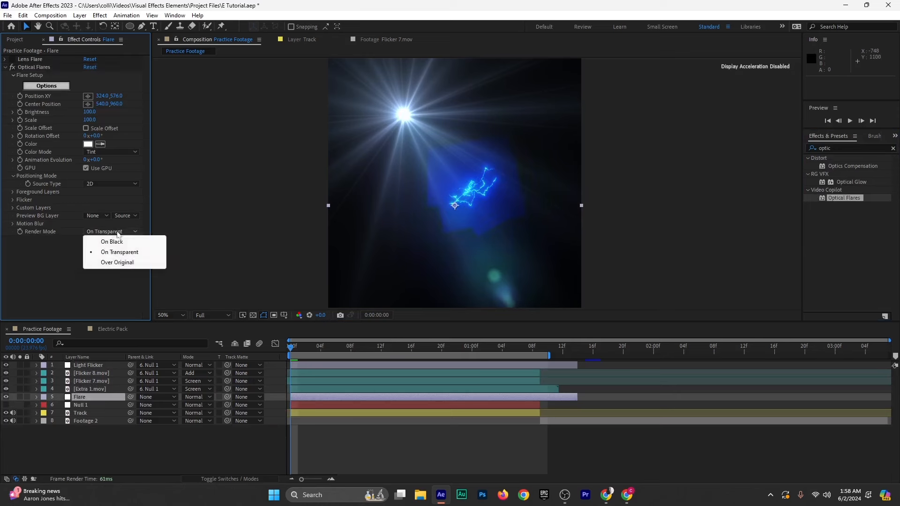
{"action": "left_click", "coordinate": [123, 262]}
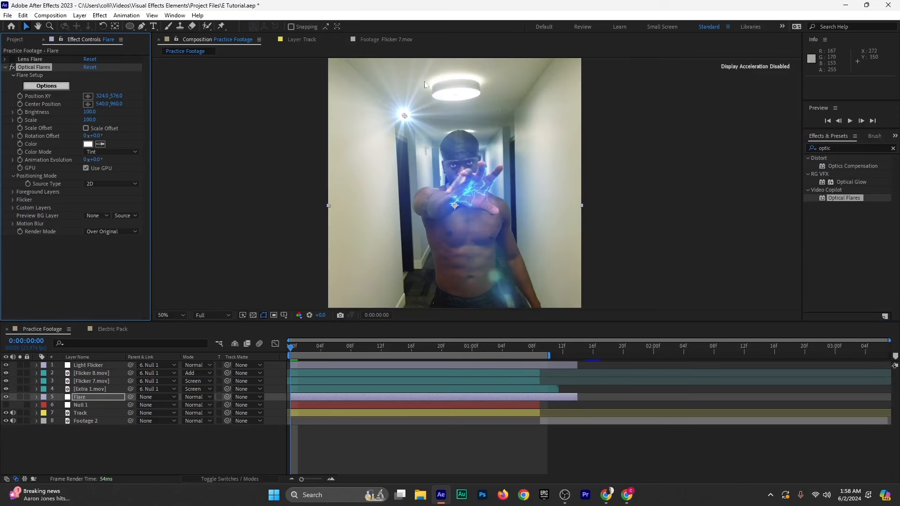
{"action": "left_click_drag", "start_coordinate": [404, 117], "coordinate": [474, 192]}
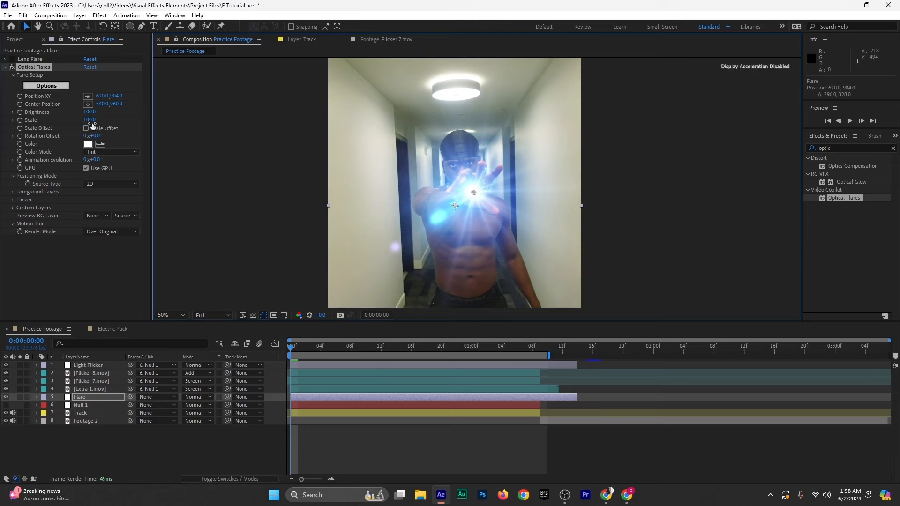
Change the Optical Flares color from white to a bright blue
{"action": "left_click", "coordinate": [88, 146]}
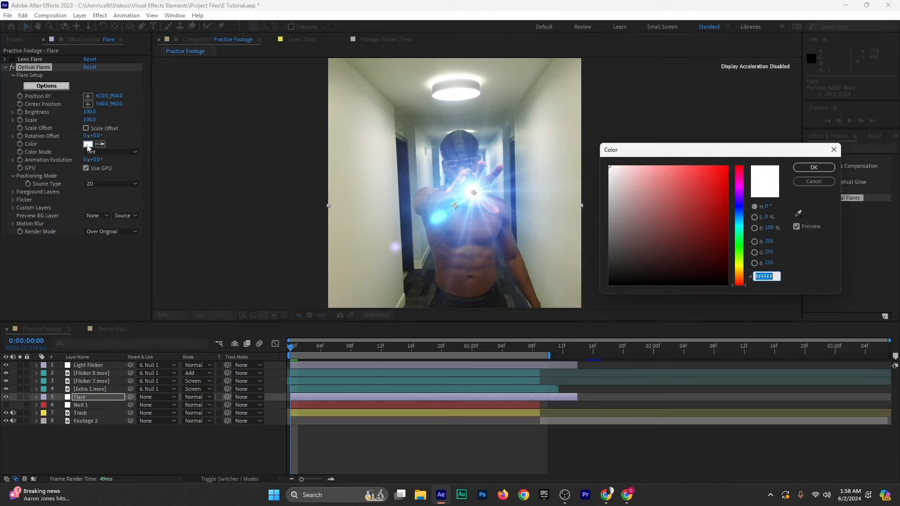
{"action": "left_click_drag", "start_coordinate": [740, 230], "coordinate": [751, 155]}
{"action": "left_click", "coordinate": [712, 201]}
{"action": "left_click", "coordinate": [800, 167]}
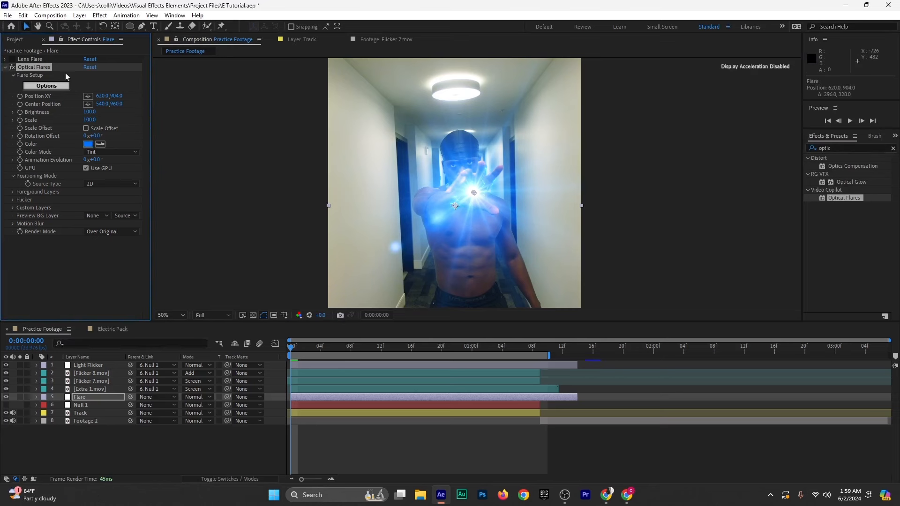
In the Optical Flares options, remove the Glint, the first Glow and the Spike Ball objects from the stack and apply the changes
{"action": "left_click", "coordinate": [46, 86]}
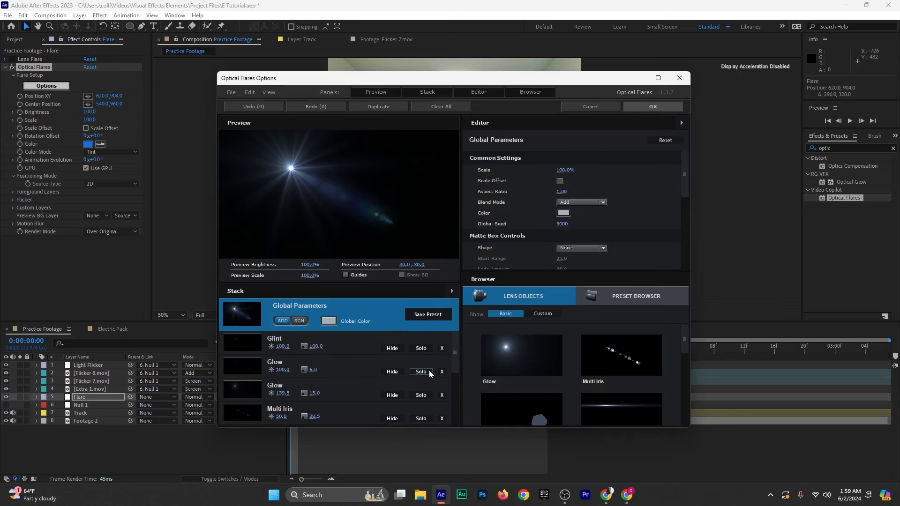
{"action": "left_click", "coordinate": [442, 371]}
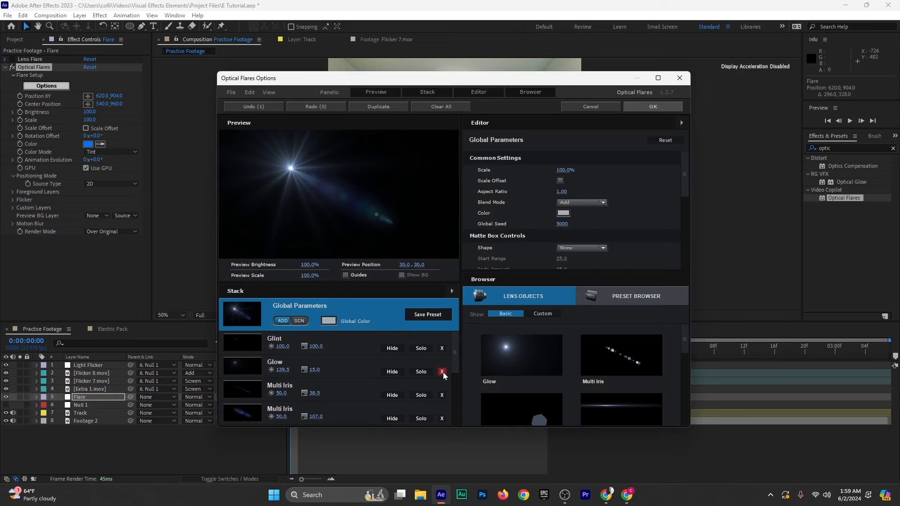
{"action": "left_click", "coordinate": [441, 348]}
{"action": "scroll", "coordinate": [364, 391], "scroll_direction": "down", "scroll_amount": 3}
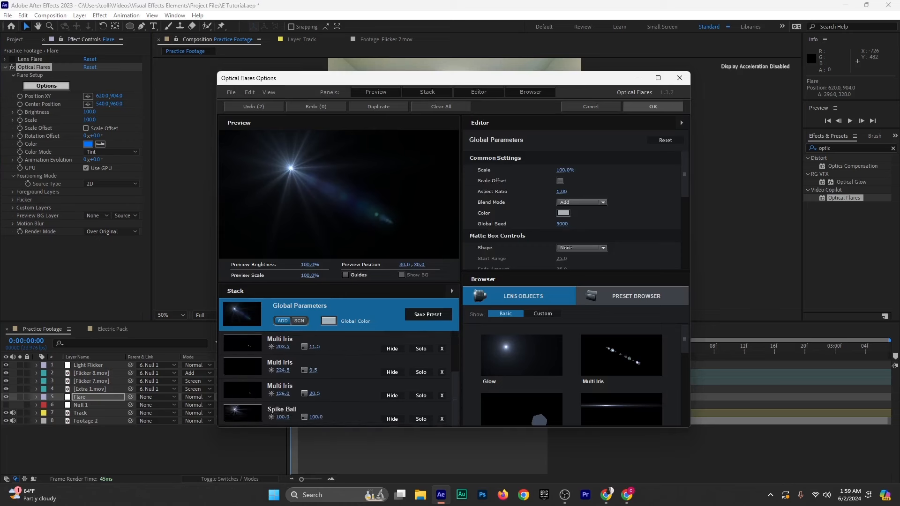
{"action": "left_click", "coordinate": [442, 419]}
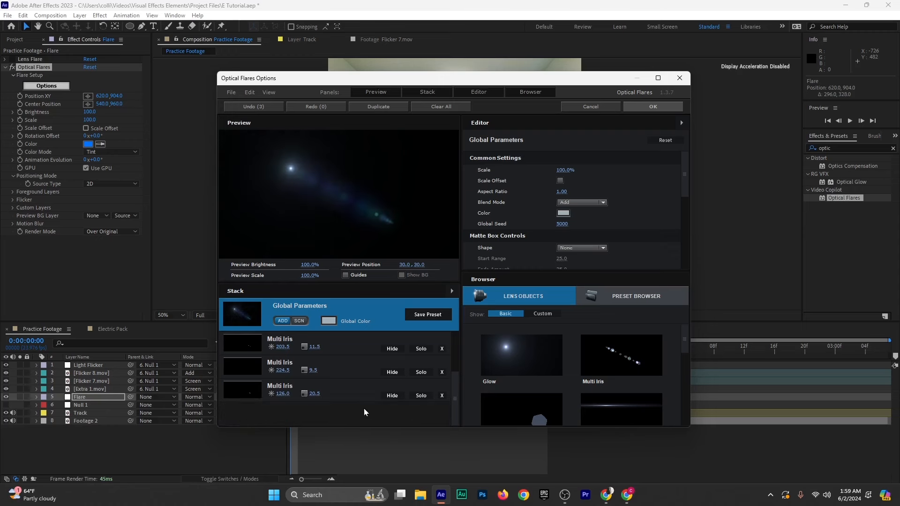
{"action": "left_click", "coordinate": [654, 107]}
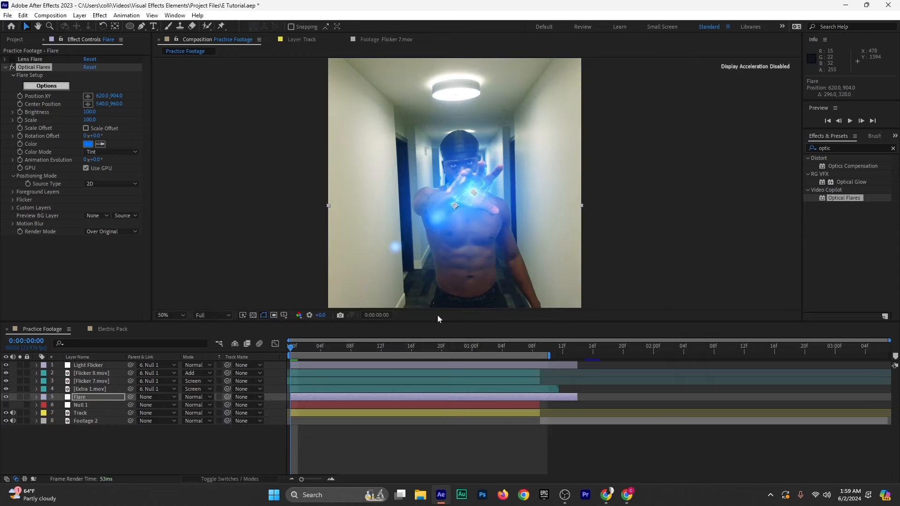
At frame 0:00:00:01, shift the Optical Flares position on the palm to 624, 892
{"action": "mouse_move", "coordinate": [310, 349]}
{"action": "left_mouse_down"}
{"action": "mouse_move", "coordinate": [273, 356]}
{"action": "mouse_move", "coordinate": [519, 341]}
{"action": "mouse_move", "coordinate": [302, 361]}
{"action": "left_mouse_up"}
{"action": "mouse_move", "coordinate": [475, 196]}
{"action": "left_mouse_down"}
{"action": "mouse_move", "coordinate": [463, 206]}
{"action": "mouse_move", "coordinate": [472, 194]}
{"action": "mouse_move", "coordinate": [408, 171]}
{"action": "mouse_move", "coordinate": [477, 182]}
{"action": "mouse_move", "coordinate": [456, 206]}
{"action": "mouse_move", "coordinate": [478, 194]}
{"action": "left_mouse_up"}
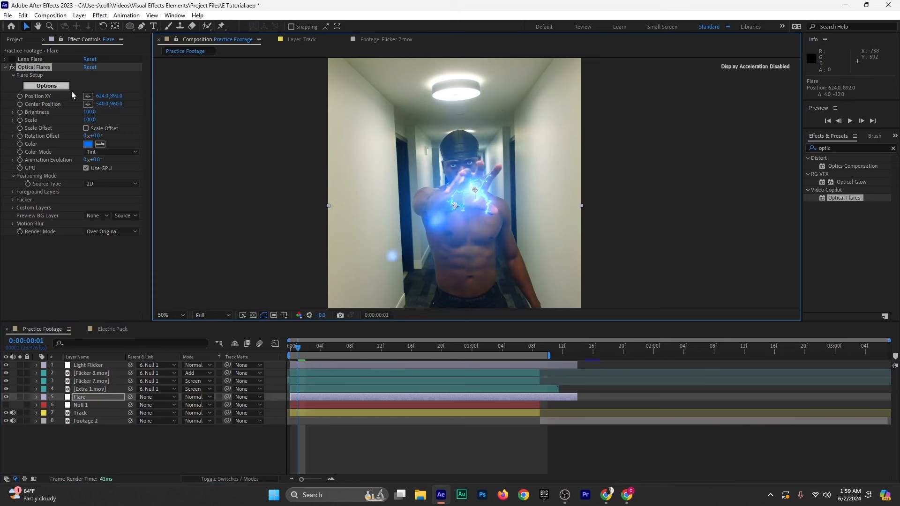
Move the Optical Flares center position to the lower chest at about 444, 1084
{"action": "left_click", "coordinate": [88, 105]}
{"action": "left_click", "coordinate": [506, 183]}
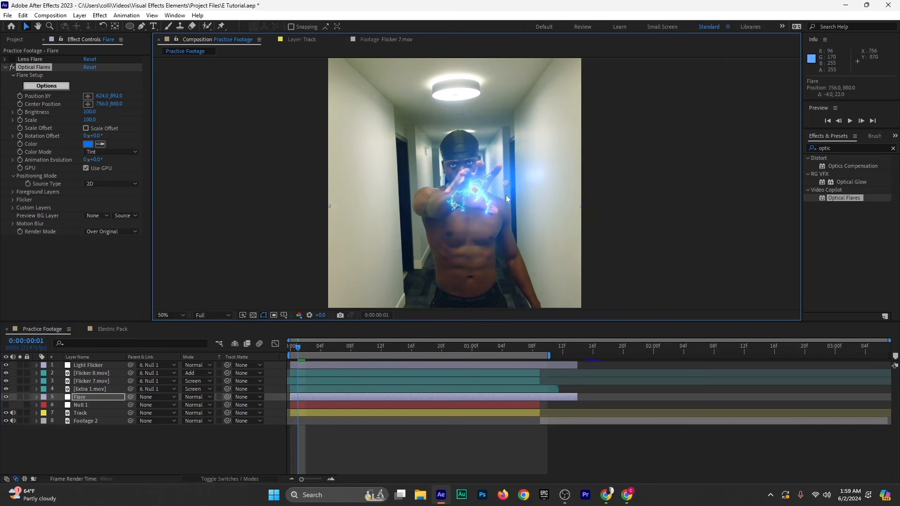
{"action": "left_click_drag", "start_coordinate": [608, 268], "coordinate": [429, 235]}
{"action": "left_click_drag", "start_coordinate": [406, 195], "coordinate": [422, 237]}
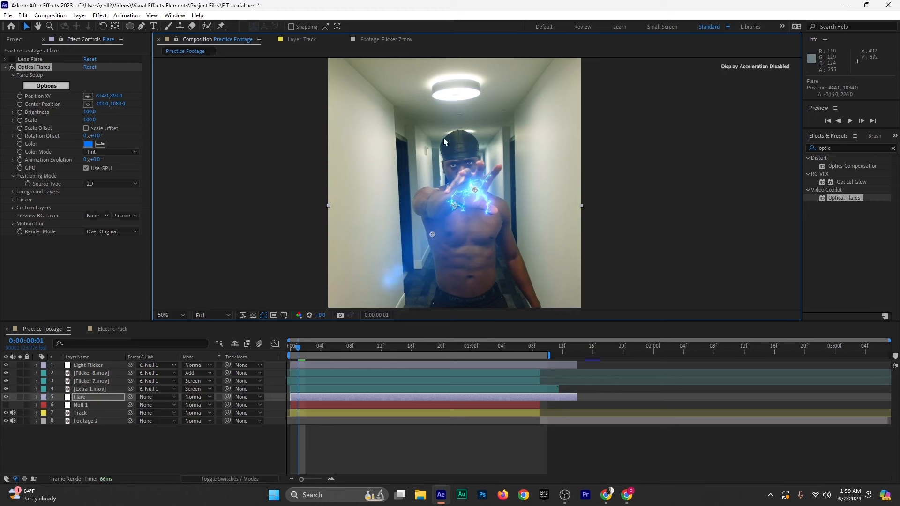
Disable Optical Flares and re-enable Lens Flare on the Flare layer, check the first frames and save the project
{"action": "left_click", "coordinate": [12, 69]}
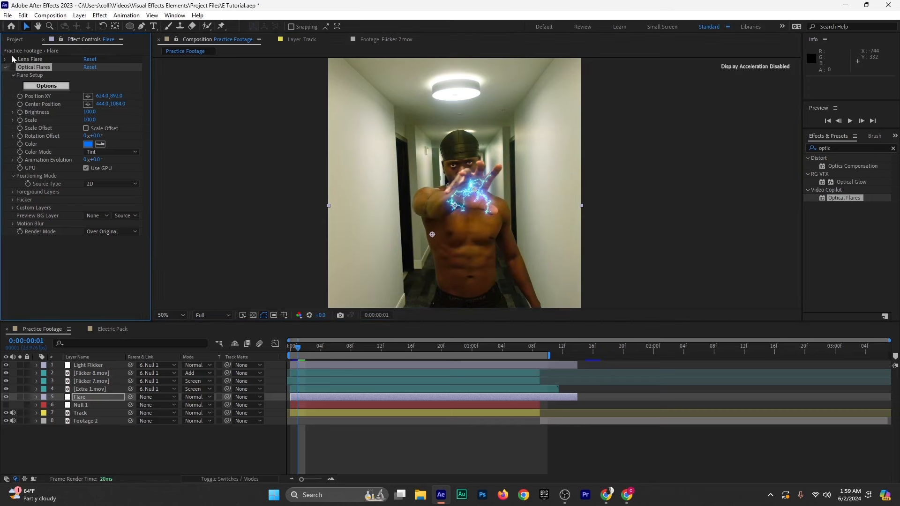
{"action": "left_click", "coordinate": [12, 59]}
{"action": "left_click", "coordinate": [312, 349]}
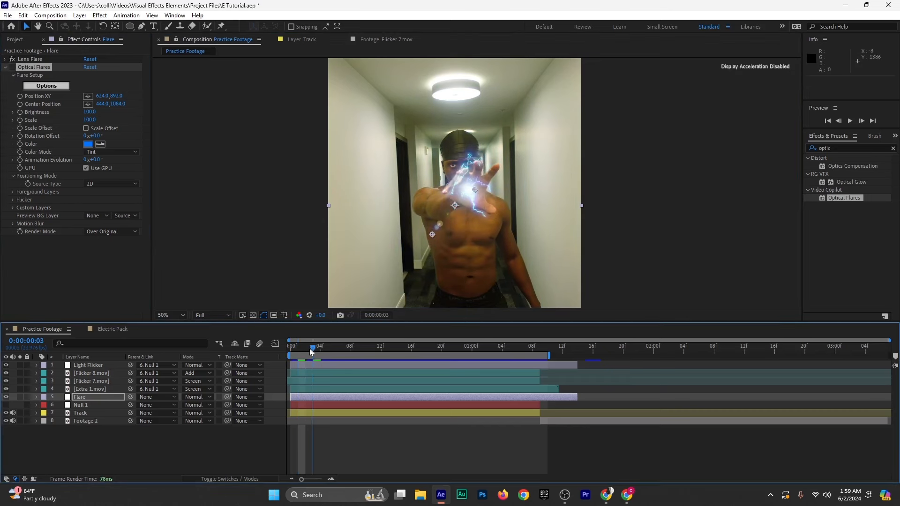
{"action": "left_click_drag", "start_coordinate": [312, 351], "coordinate": [260, 372]}
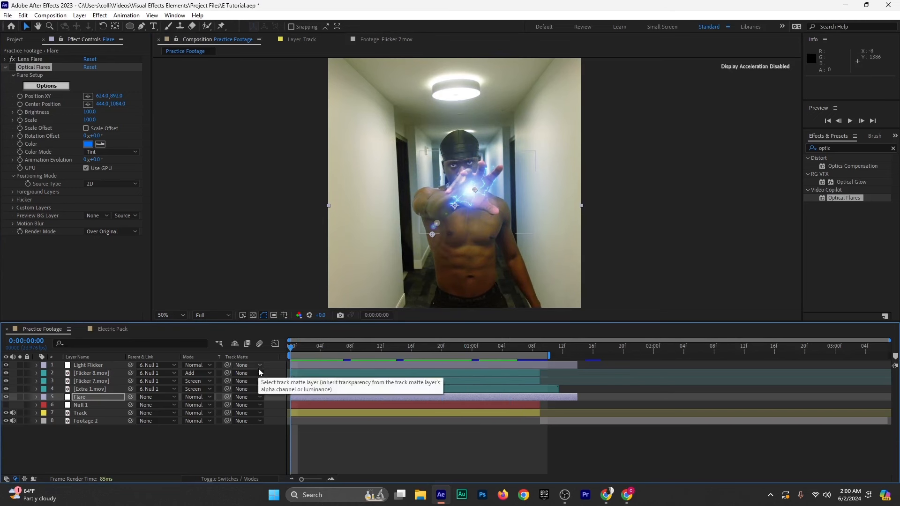
{"action": "key", "text": "ctrl+s"}
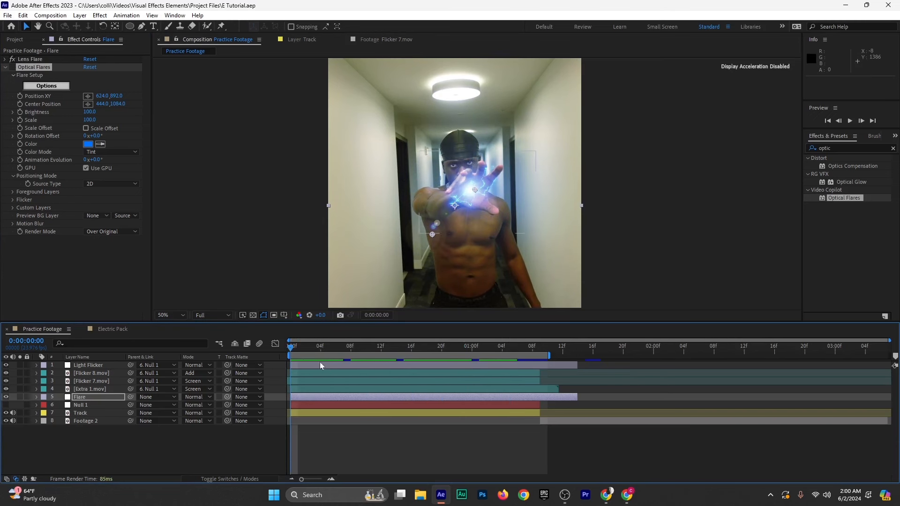
Create a 1080 x 1920 px solid named Inner Brightness in bright cyan-blue 00C6FF
{"action": "key", "text": "ctrl+y"}
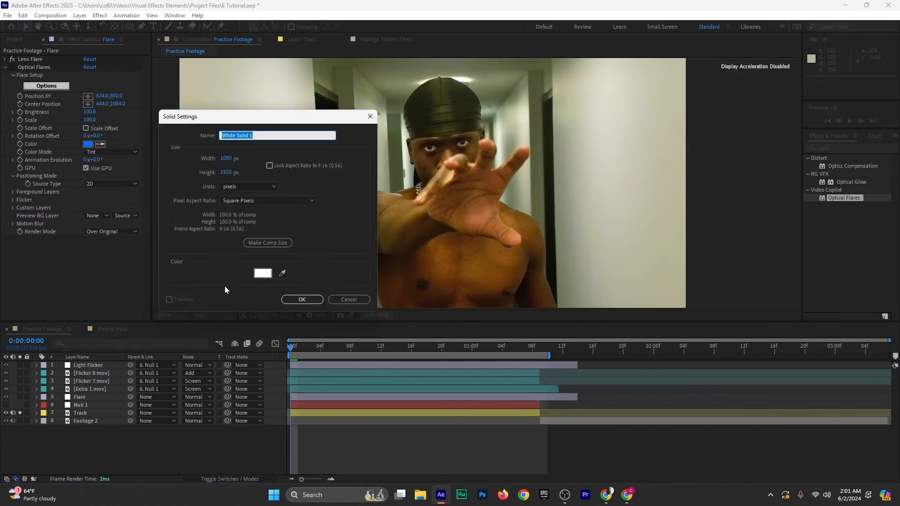
{"action": "left_click", "coordinate": [260, 274]}
{"action": "left_click_drag", "start_coordinate": [745, 237], "coordinate": [744, 224]}
{"action": "left_click", "coordinate": [728, 166]}
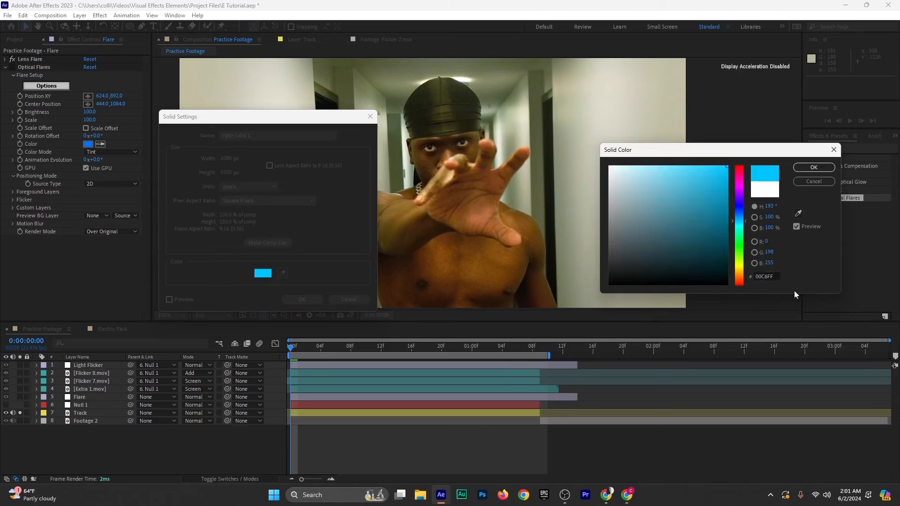
{"action": "left_click", "coordinate": [814, 167]}
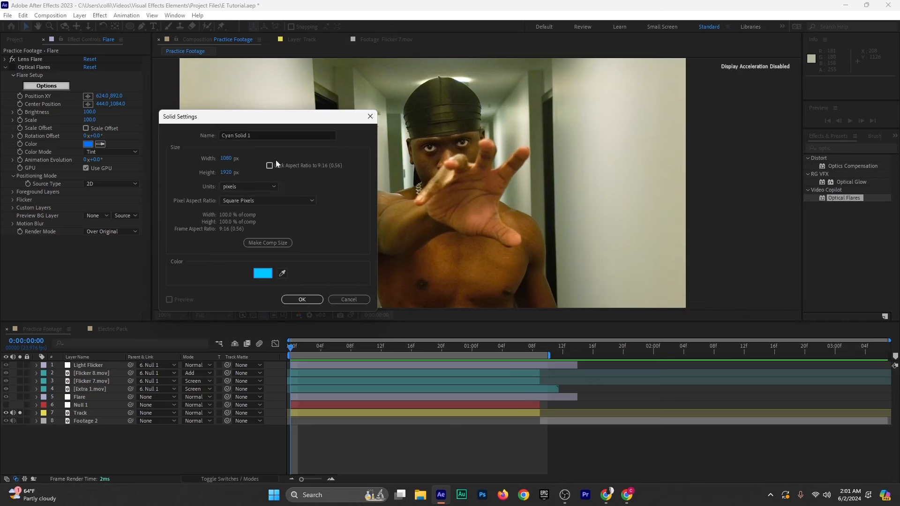
{"action": "triple_click", "coordinate": [271, 134]}
{"action": "type", "text": "Inner Brig"}
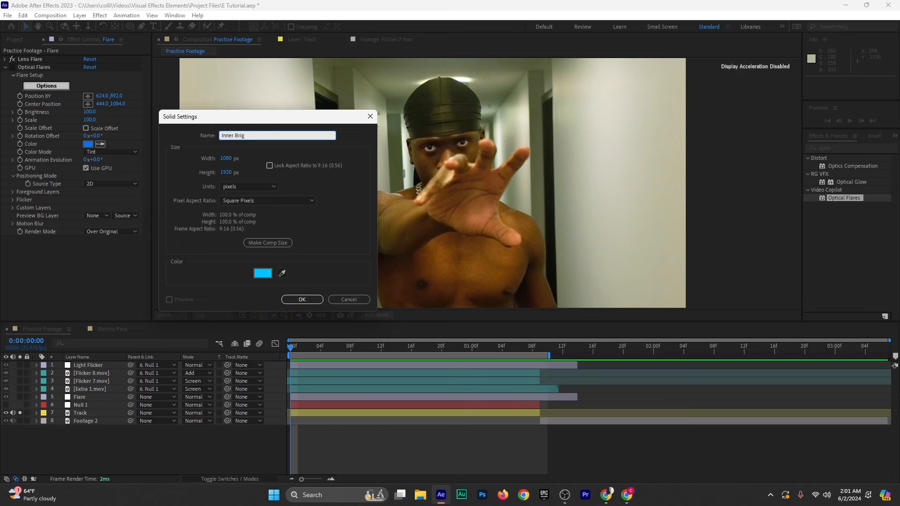
{"action": "type", "text": "htness"}
{"action": "key", "text": "Return"}
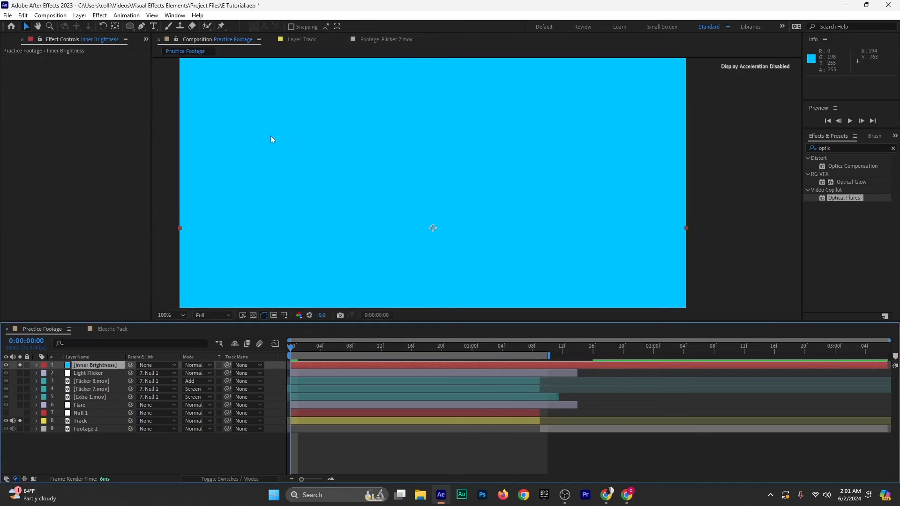
Hide the Inner Brightness solid and keep it selected in the Practice Footage composition
{"action": "left_click", "coordinate": [6, 365]}
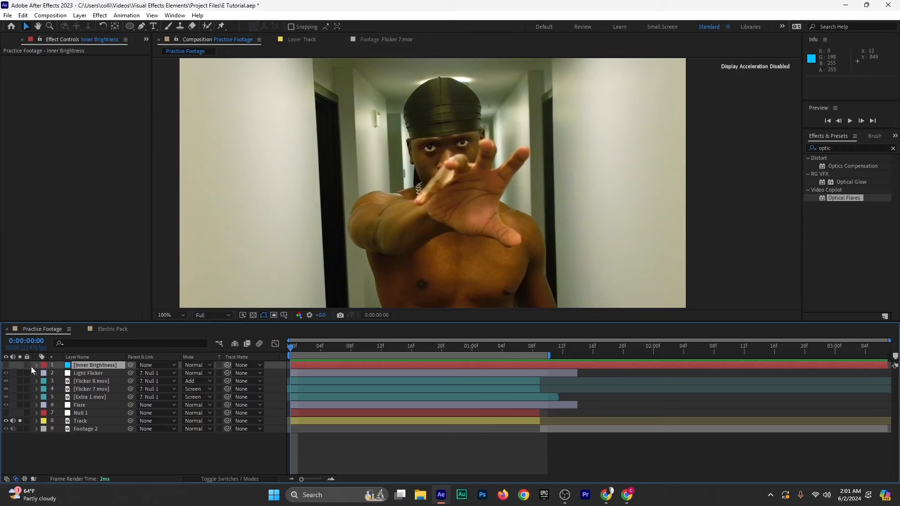
{"action": "double_click", "coordinate": [85, 367]}
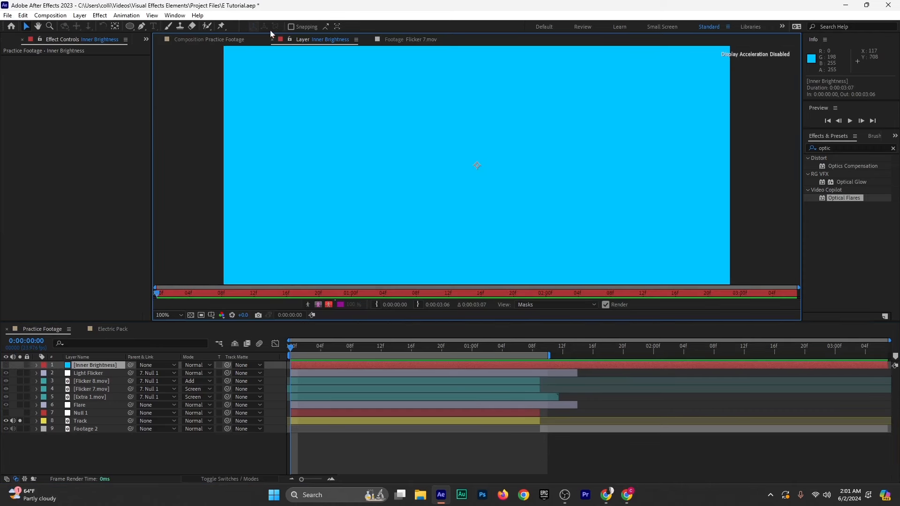
{"action": "left_click", "coordinate": [237, 39]}
{"action": "left_click", "coordinate": [90, 366]}
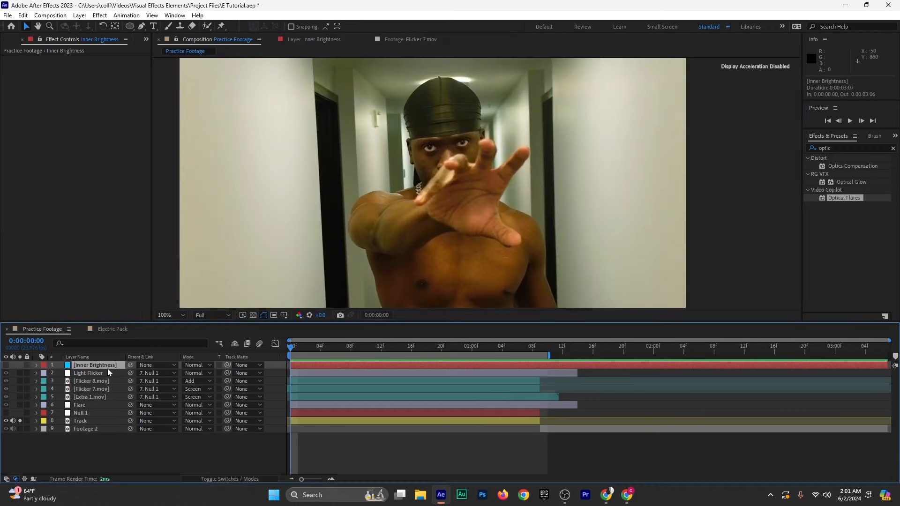
Trace a closed Pen mask around the palm on Inner Brightness at frame 0:00:00:00 and show the solid again
{"action": "left_click", "coordinate": [142, 27]}
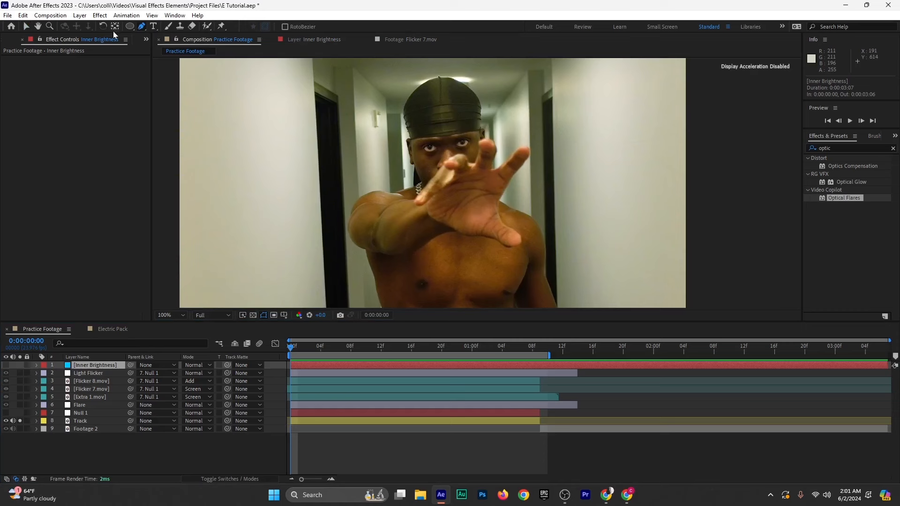
{"action": "left_click", "coordinate": [300, 367]}
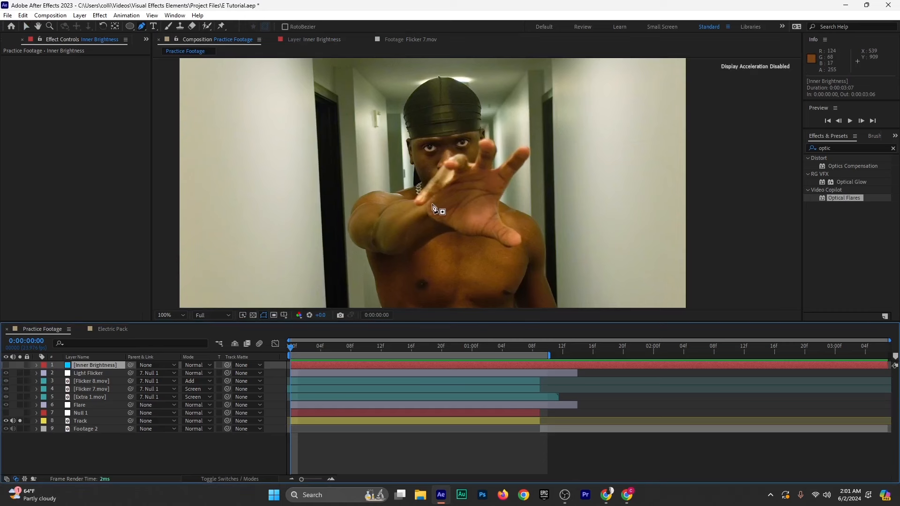
{"action": "left_click_drag", "start_coordinate": [431, 203], "coordinate": [489, 179]}
{"action": "left_click_drag", "start_coordinate": [491, 187], "coordinate": [491, 192]}
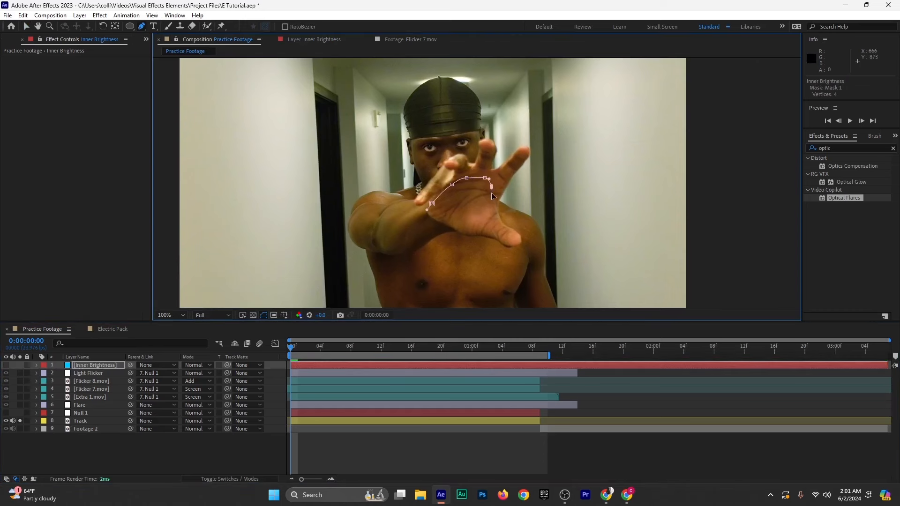
{"action": "left_click", "coordinate": [490, 204]}
{"action": "left_click", "coordinate": [494, 218]}
{"action": "left_click", "coordinate": [480, 226]}
{"action": "left_click_drag", "start_coordinate": [455, 218], "coordinate": [444, 219]}
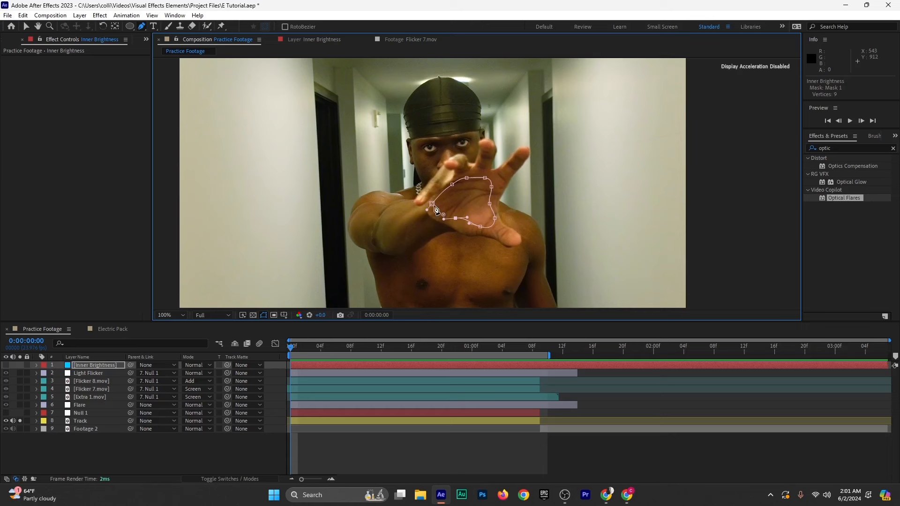
{"action": "left_click", "coordinate": [432, 205]}
{"action": "left_click", "coordinate": [5, 371]}
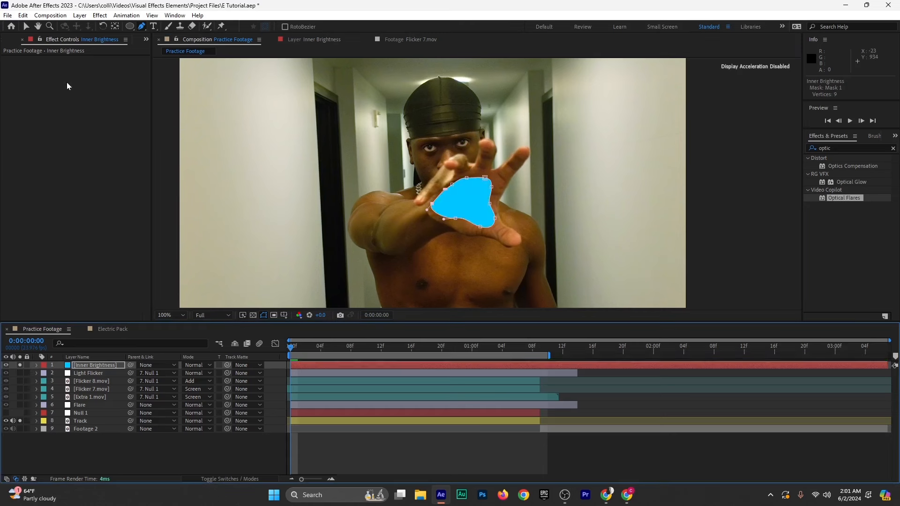
Set the mask feather of the Inner Brightness palm mask to about 93 pixels
{"action": "left_click", "coordinate": [25, 28]}
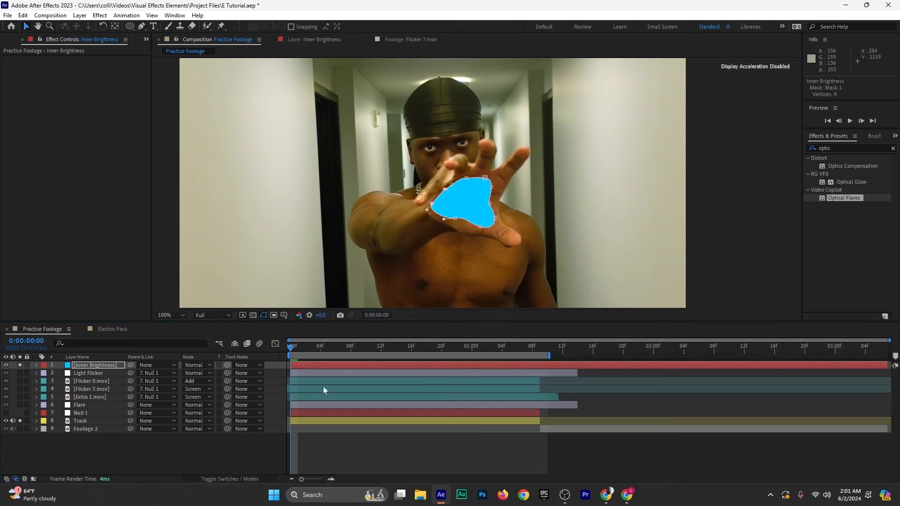
{"action": "left_click", "coordinate": [319, 366]}
{"action": "key", "text": "f"}
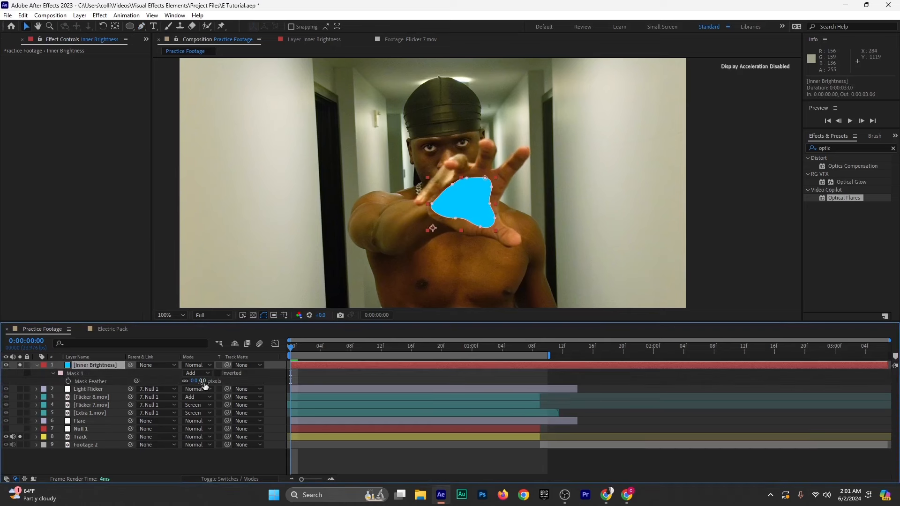
{"action": "left_click_drag", "start_coordinate": [205, 385], "coordinate": [241, 383]}
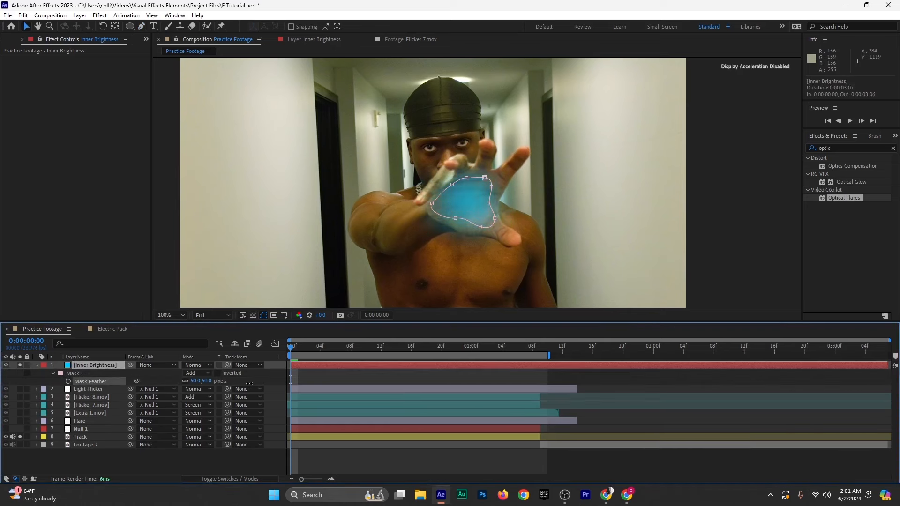
{"action": "left_click", "coordinate": [37, 366]}
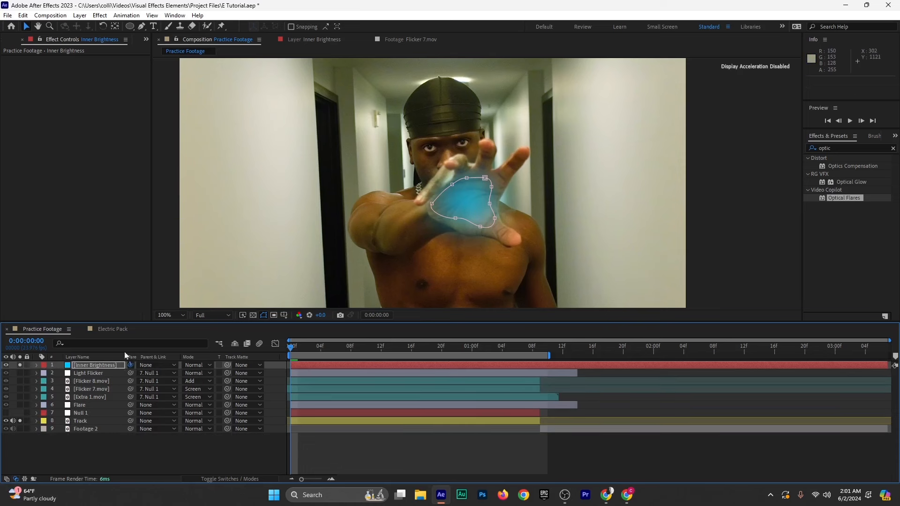
Parent the Inner Brightness layer to Null 1 and check how it follows the palm up to 0:00:01:02
{"action": "left_click_drag", "start_coordinate": [130, 366], "coordinate": [78, 413]}
{"action": "left_click_drag", "start_coordinate": [292, 349], "coordinate": [488, 391]}
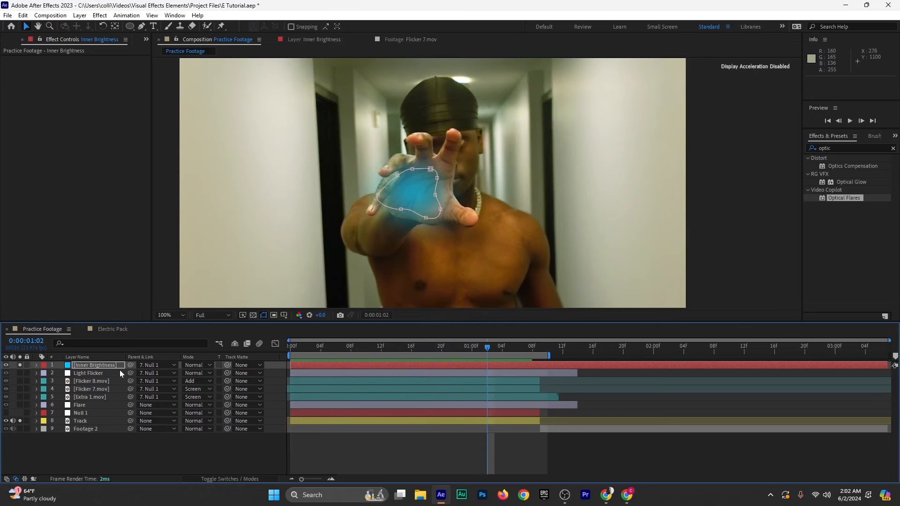
{"action": "left_click_drag", "start_coordinate": [486, 349], "coordinate": [401, 356]}
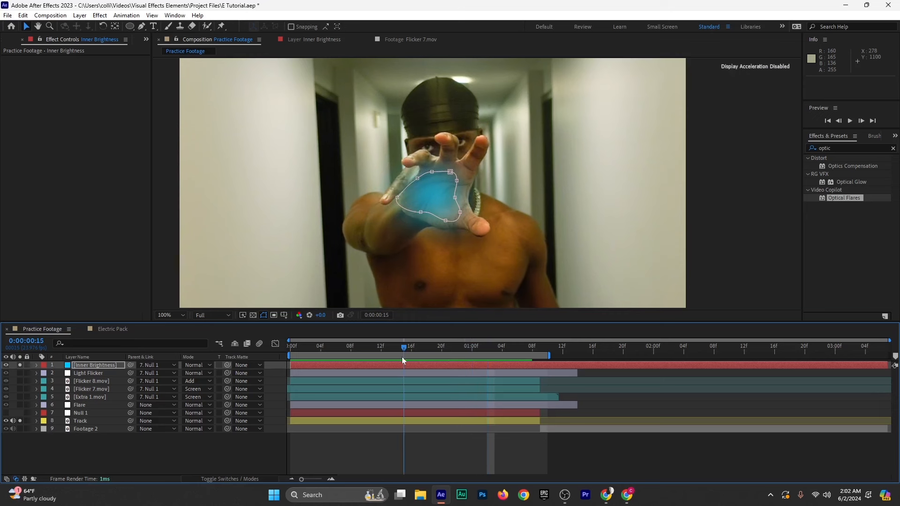
Keyframe the palm mask's path at 0:00:00:15, adjust the mask to the palm at about 0:00:01:06 and preview the motion
{"action": "key", "text": "m"}
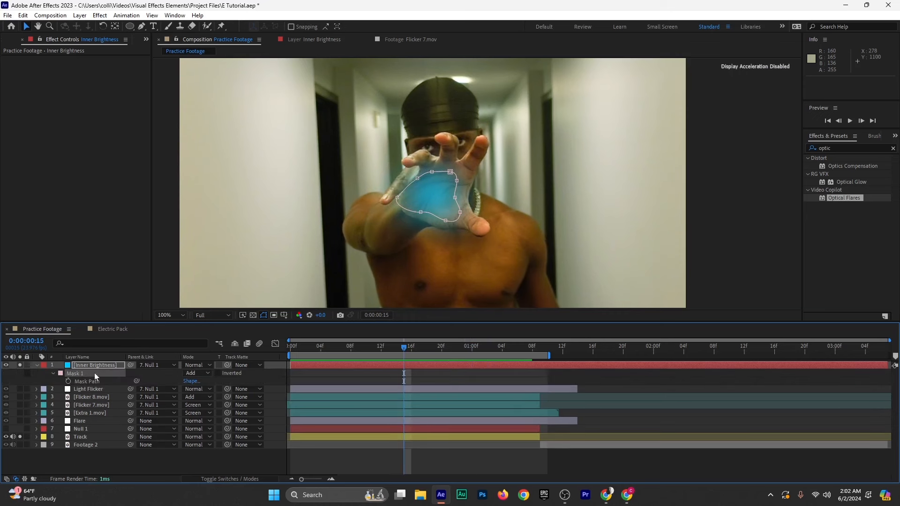
{"action": "left_click", "coordinate": [68, 381]}
{"action": "left_click_drag", "start_coordinate": [415, 345], "coordinate": [519, 348]}
{"action": "left_click_drag", "start_coordinate": [410, 201], "coordinate": [420, 198]}
{"action": "left_click_drag", "start_coordinate": [539, 349], "coordinate": [249, 386]}
{"action": "key", "text": "space"}
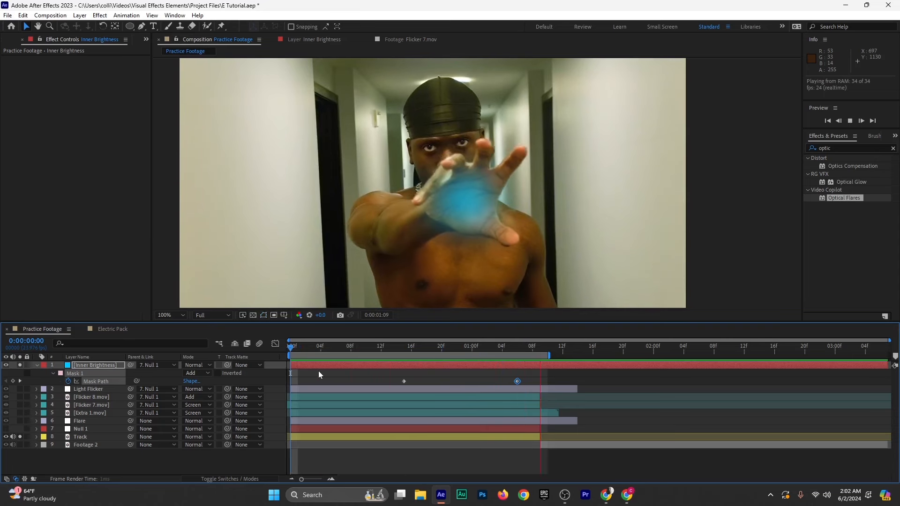
{"action": "left_click", "coordinate": [303, 350]}
{"action": "left_click_drag", "start_coordinate": [302, 353], "coordinate": [291, 351]}
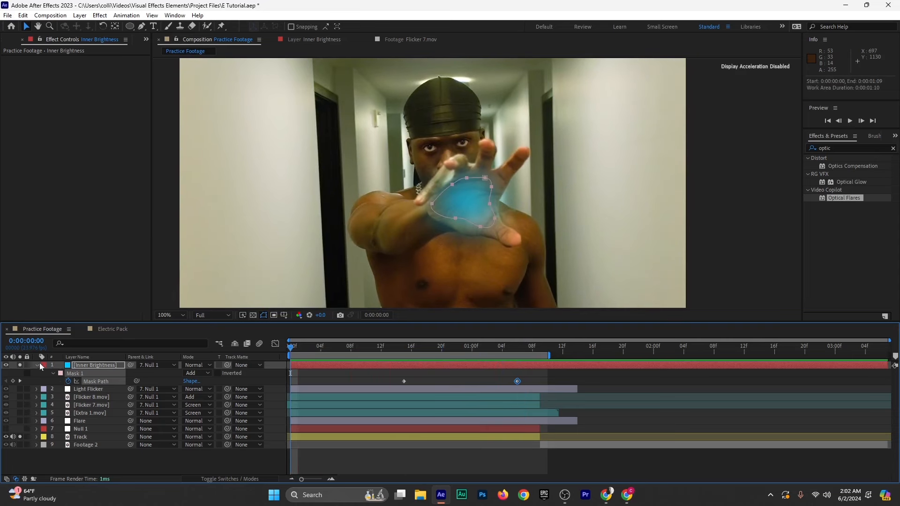
{"action": "left_click", "coordinate": [37, 365]}
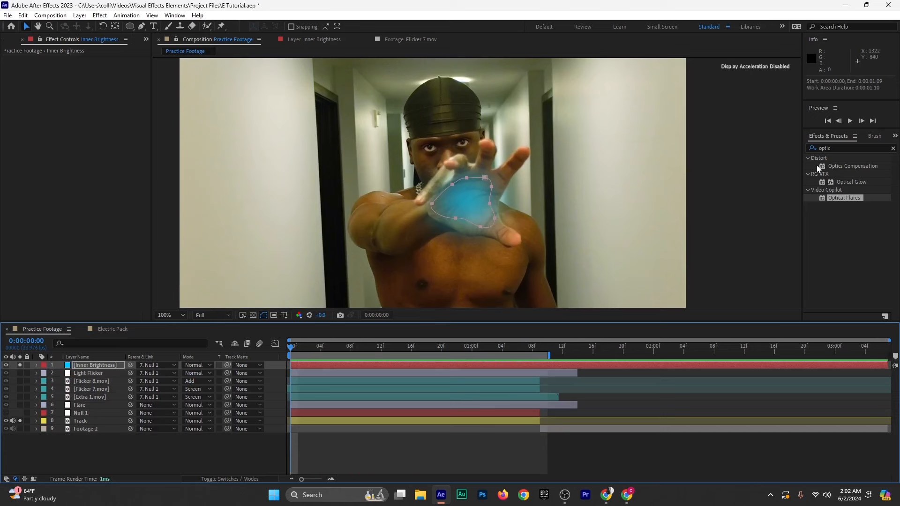
Find the Stylize Glow effect and apply it to the Inner Brightness layer
{"action": "left_click", "coordinate": [840, 148]}
{"action": "type", "text": "glow"}
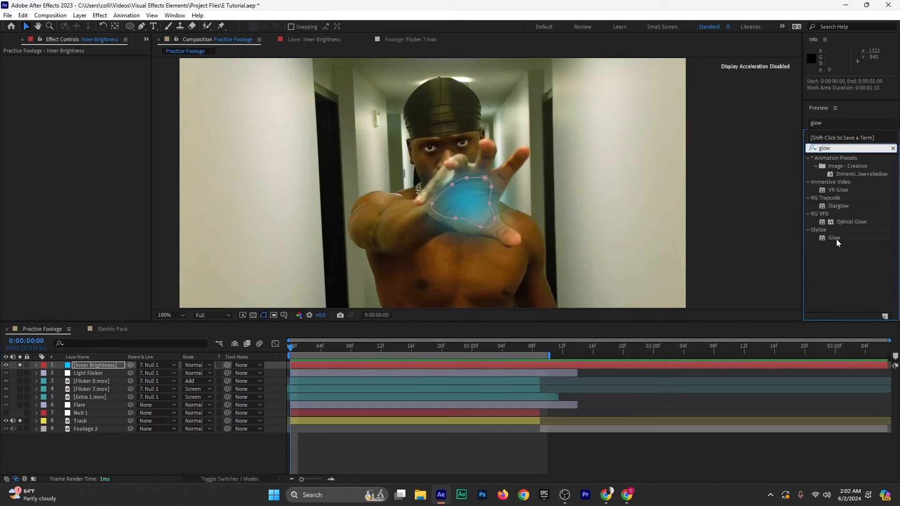
{"action": "left_click_drag", "start_coordinate": [837, 242], "coordinate": [341, 367]}
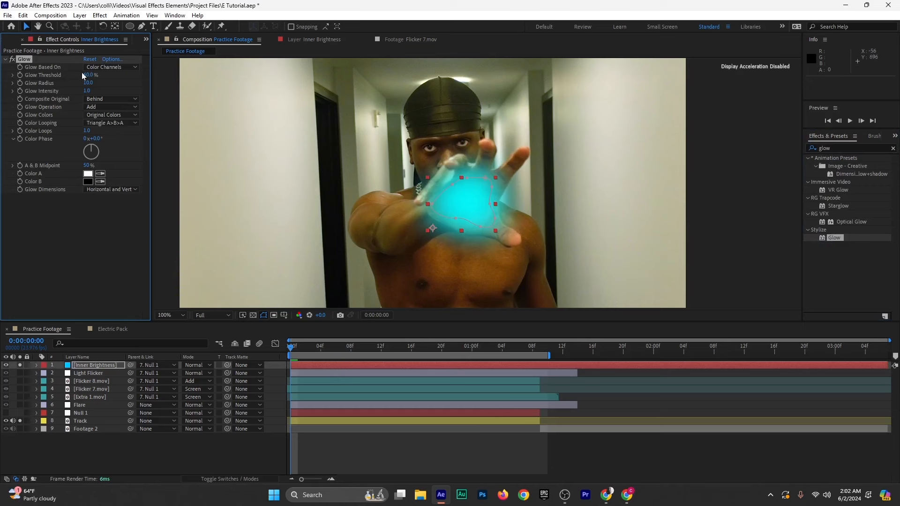
Set the Glow threshold to 76.1%, radius to 69 and intensity to 0.8 on the Inner Brightness layer
{"action": "left_click_drag", "start_coordinate": [81, 75], "coordinate": [108, 85]}
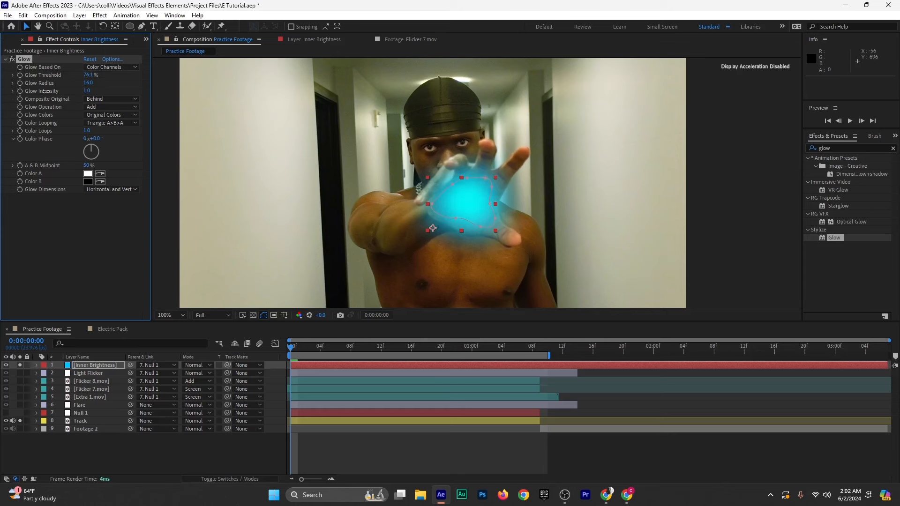
{"action": "left_click_drag", "start_coordinate": [46, 91], "coordinate": [16, 91]}
{"action": "left_click_drag", "start_coordinate": [86, 91], "coordinate": [62, 96]}
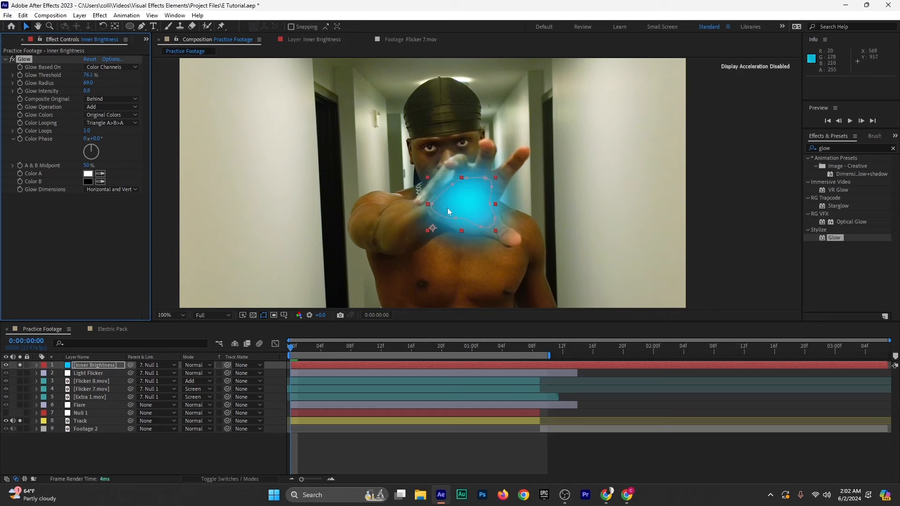
{"action": "left_click", "coordinate": [228, 462]}
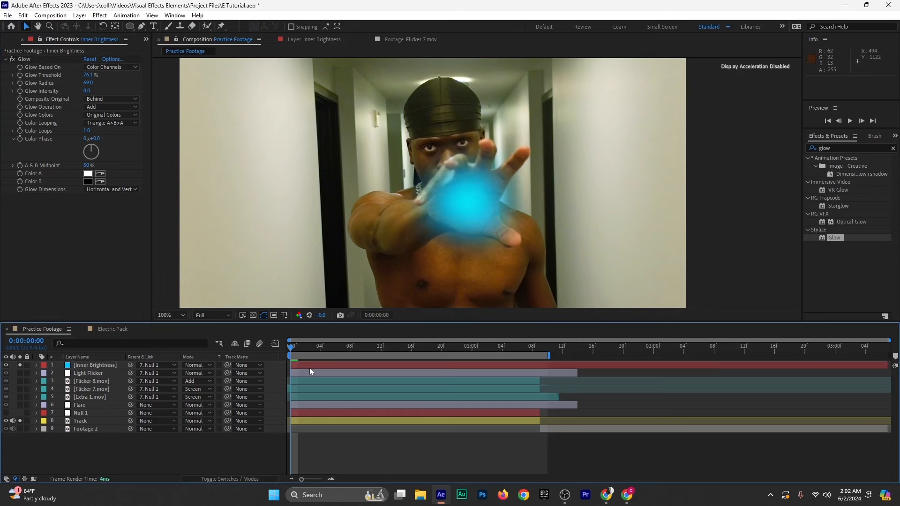
{"action": "left_click", "coordinate": [302, 367]}
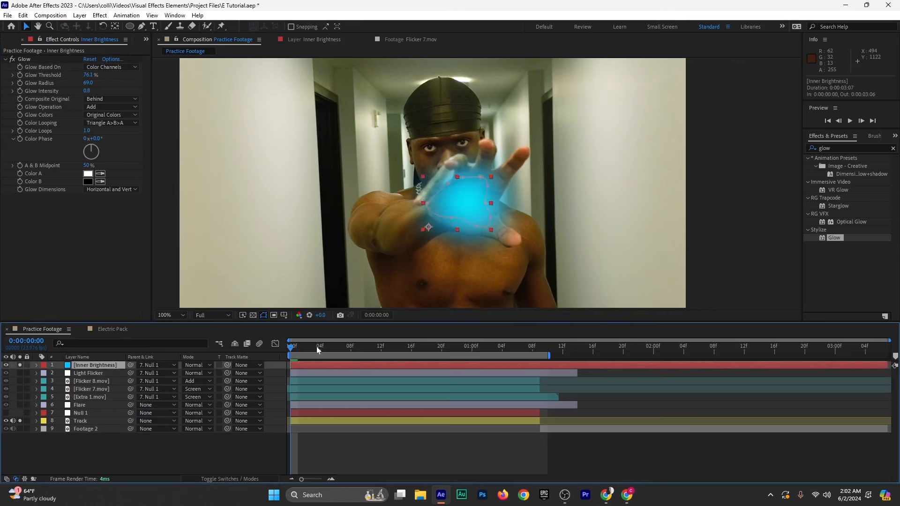
Turn off solo on the Inner Brightness and Track layers and move Inner Brightness directly below the Flare layer
{"action": "key", "text": "space"}
{"action": "left_click_drag", "start_coordinate": [287, 363], "coordinate": [279, 364]}
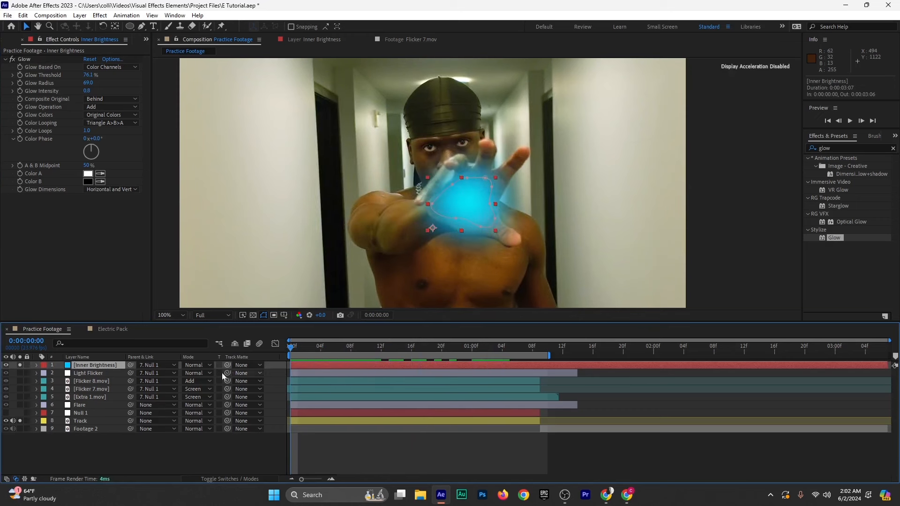
{"action": "left_click", "coordinate": [20, 365]}
{"action": "left_click", "coordinate": [19, 420]}
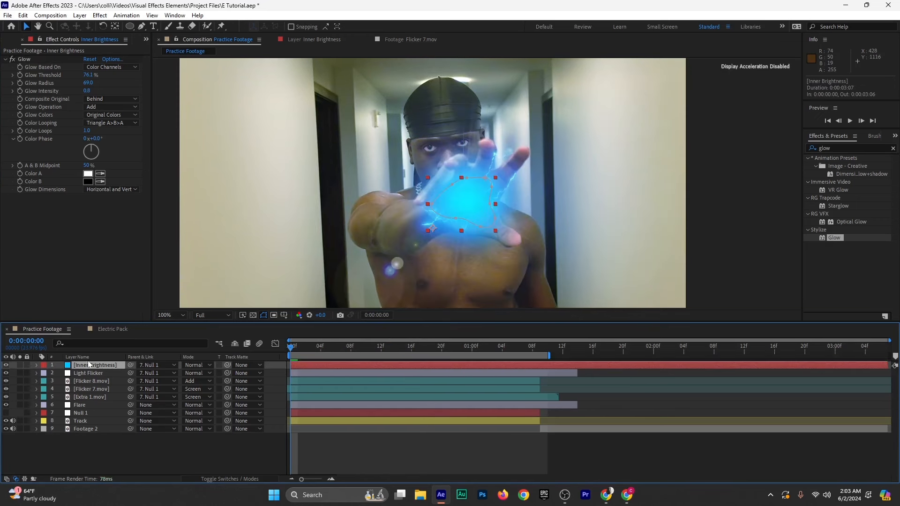
{"action": "left_click_drag", "start_coordinate": [84, 368], "coordinate": [84, 413]}
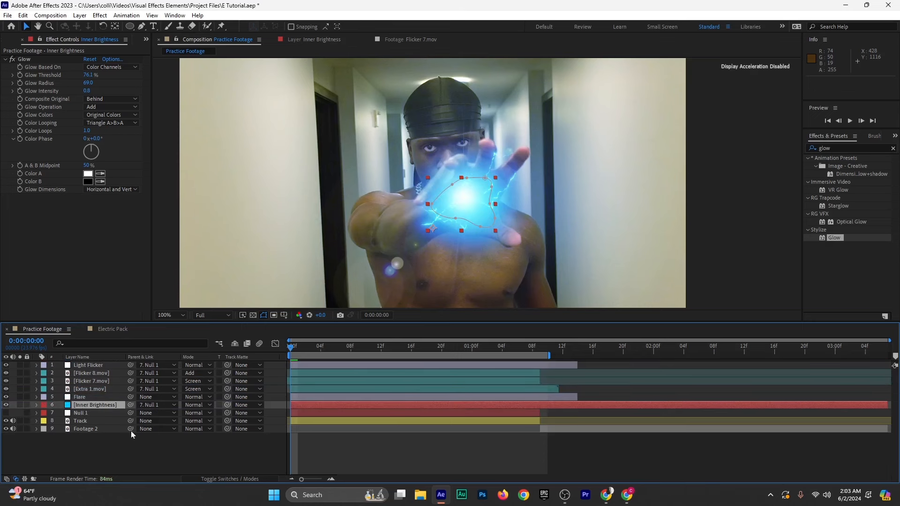
Preview the full composite with the whole frame fitted in the viewer, checking the glow around the palm
{"action": "left_click", "coordinate": [192, 448]}
{"action": "key", "text": "space"}
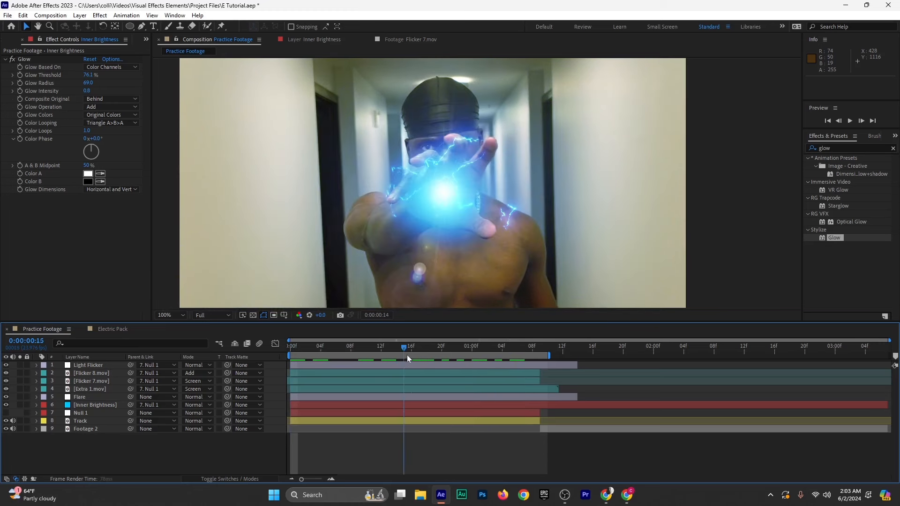
{"action": "scroll", "coordinate": [529, 108], "scroll_direction": "down", "scroll_amount": 2}
{"action": "left_click", "coordinate": [169, 315]}
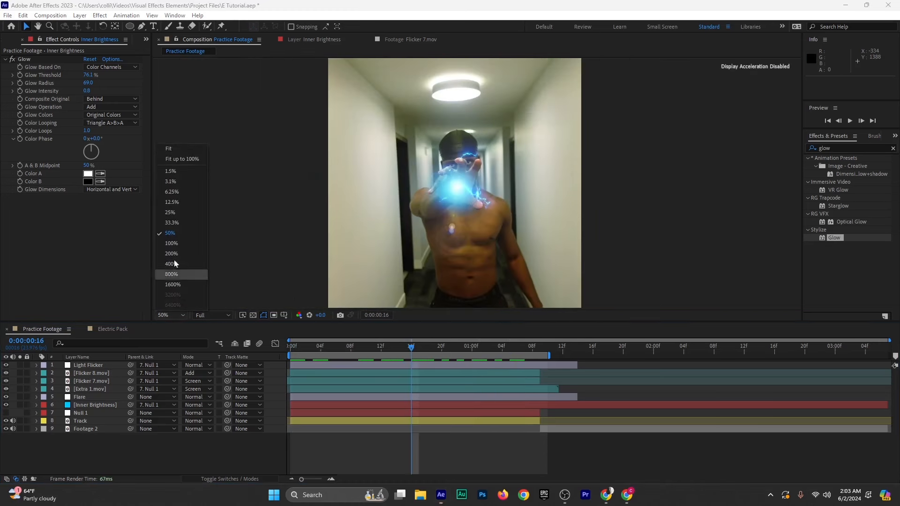
{"action": "left_click", "coordinate": [183, 160]}
{"action": "key", "text": "space"}
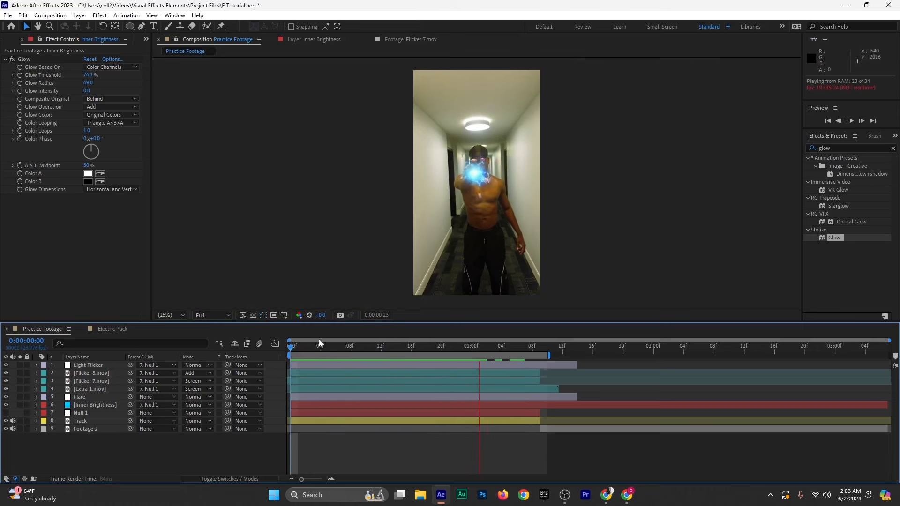
{"action": "left_click_drag", "start_coordinate": [340, 355], "coordinate": [259, 366]}
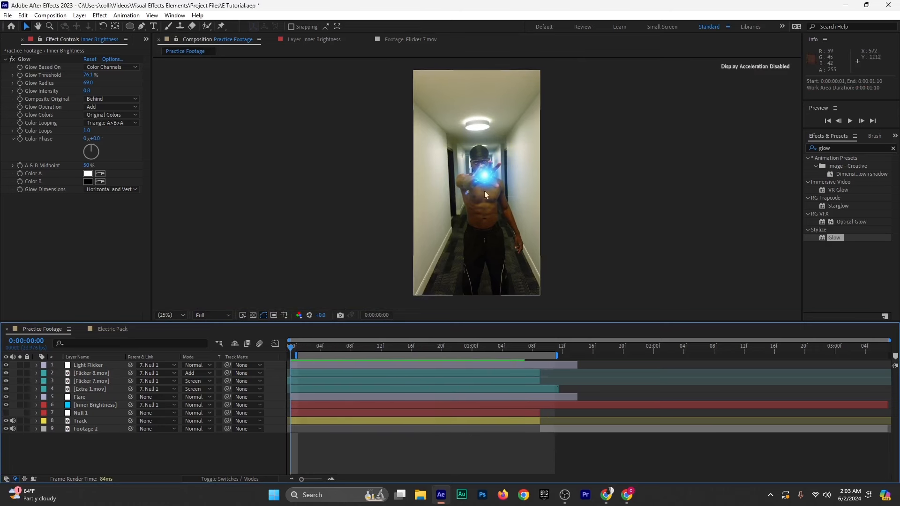
Copy the Light Flicker layer's opacity keyframes onto the Inner Brightness layer at 0:00:00:00
{"action": "scroll", "coordinate": [485, 190], "scroll_direction": "up", "scroll_amount": 4}
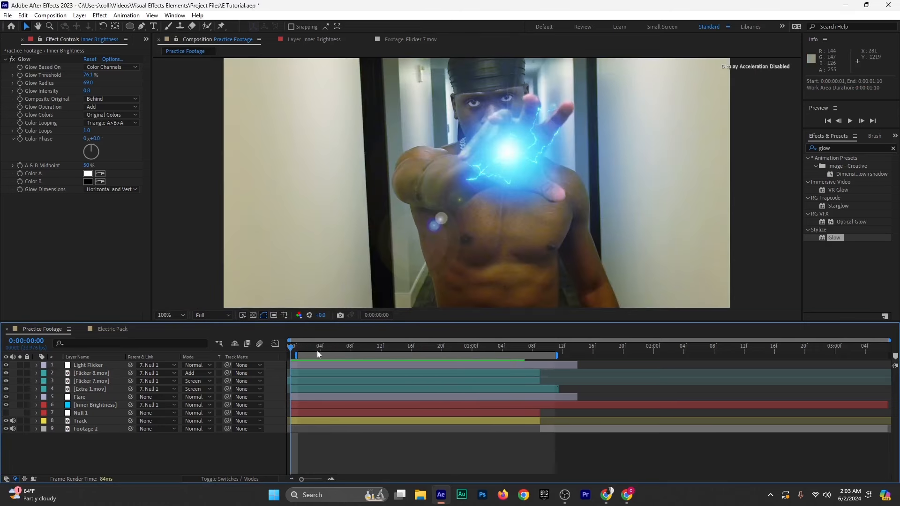
{"action": "left_click", "coordinate": [82, 365]}
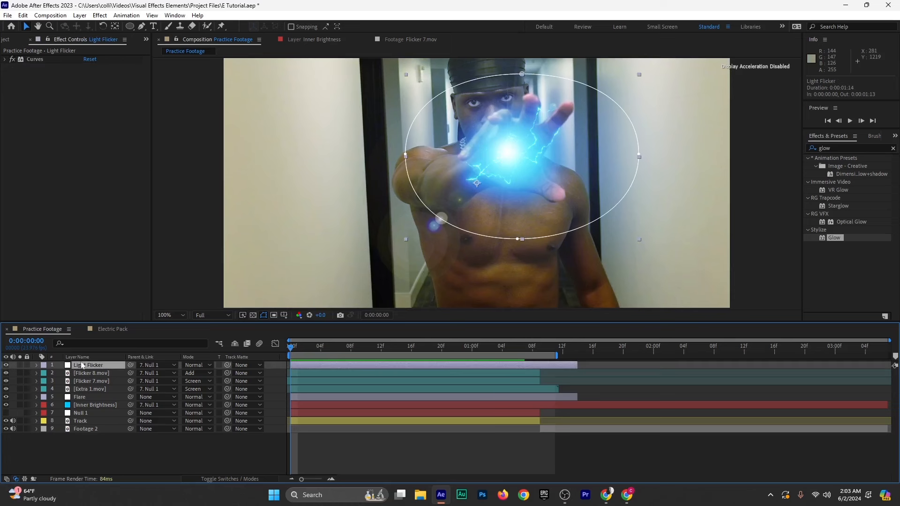
{"action": "key", "text": "u"}
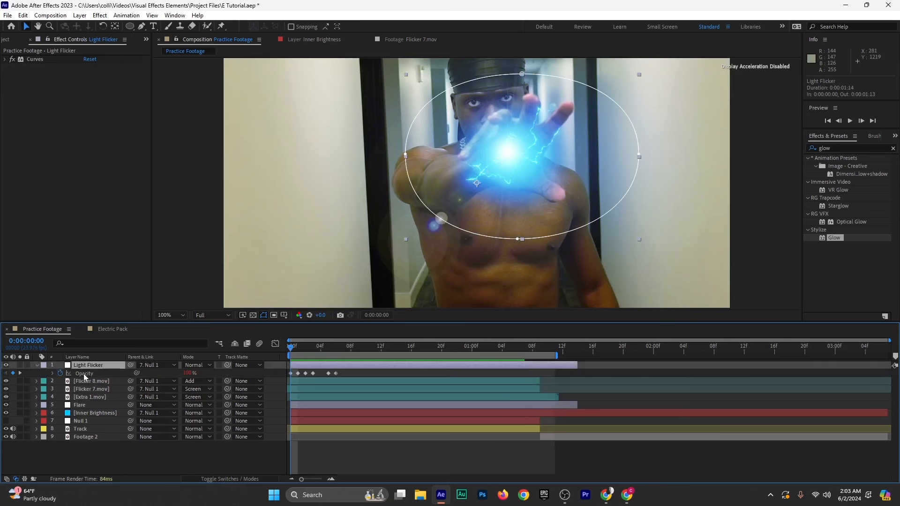
{"action": "left_click", "coordinate": [83, 373]}
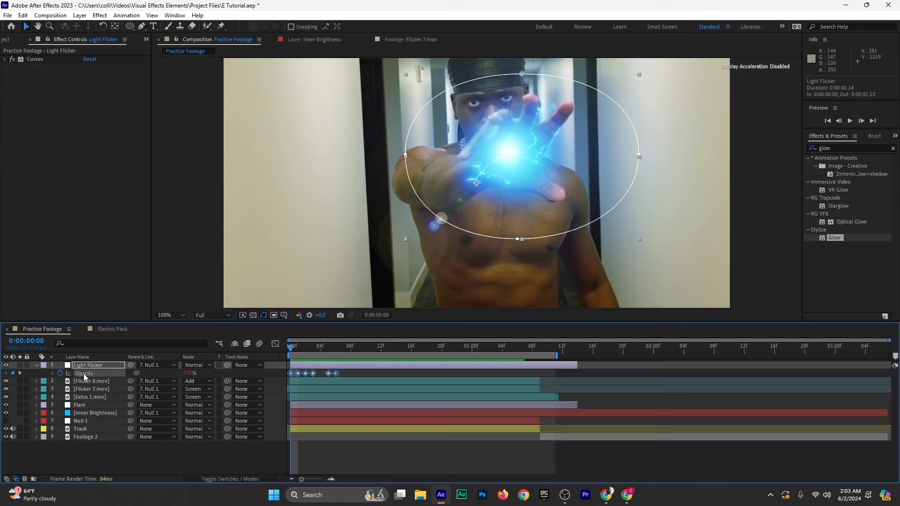
{"action": "key", "text": "ctrl+c"}
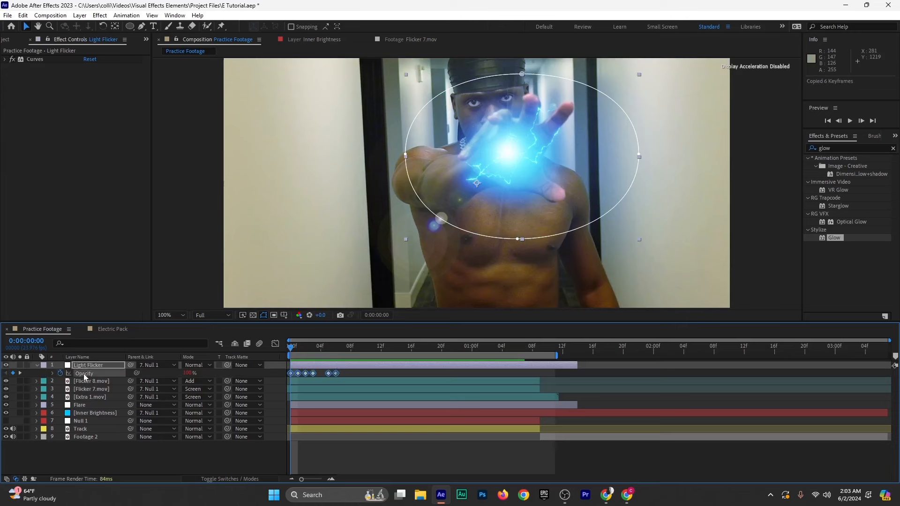
{"action": "left_click", "coordinate": [88, 412]}
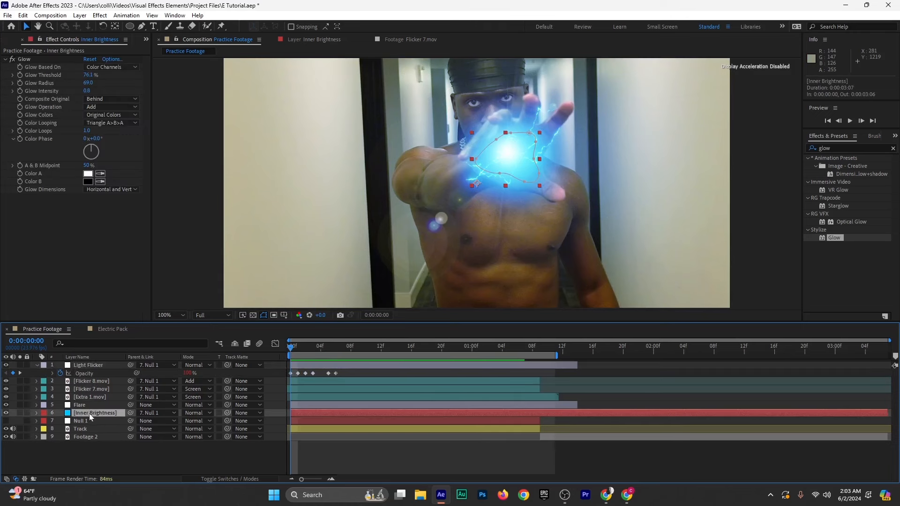
{"action": "key", "text": "ctrl+v"}
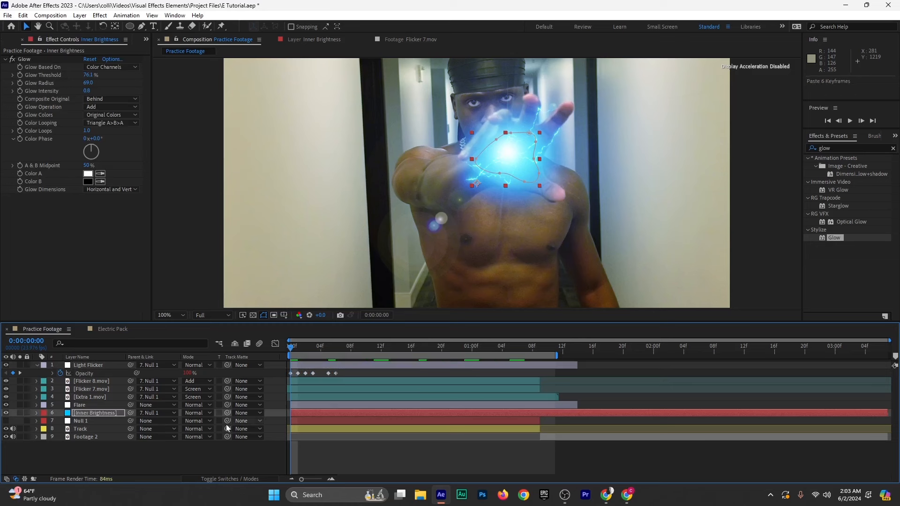
{"action": "left_click", "coordinate": [92, 414]}
{"action": "key", "text": "u"}
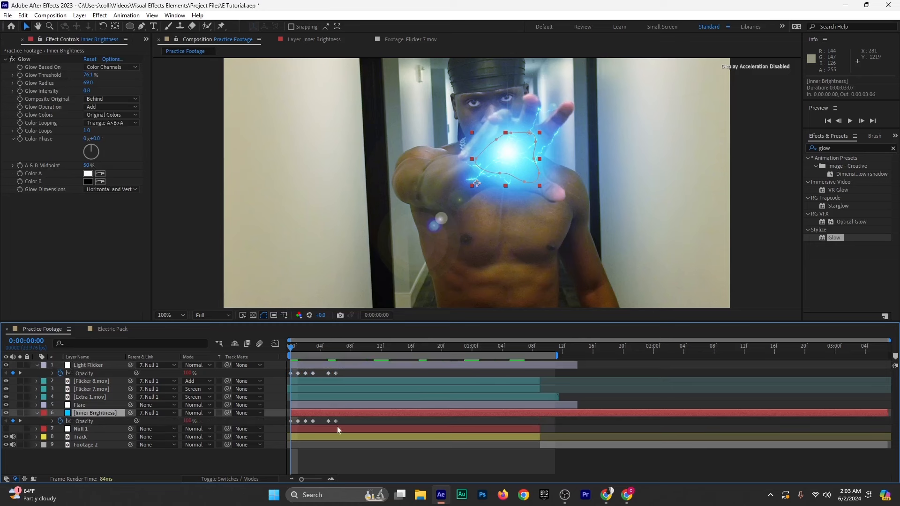
{"action": "key", "text": "u"}
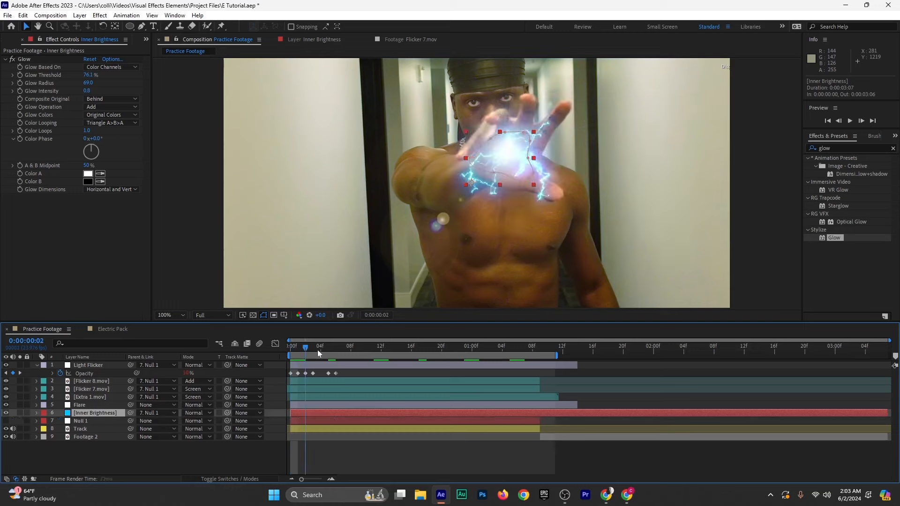
Preview how the Inner Brightness layer flickers along with the electricity
{"action": "key", "text": "space"}
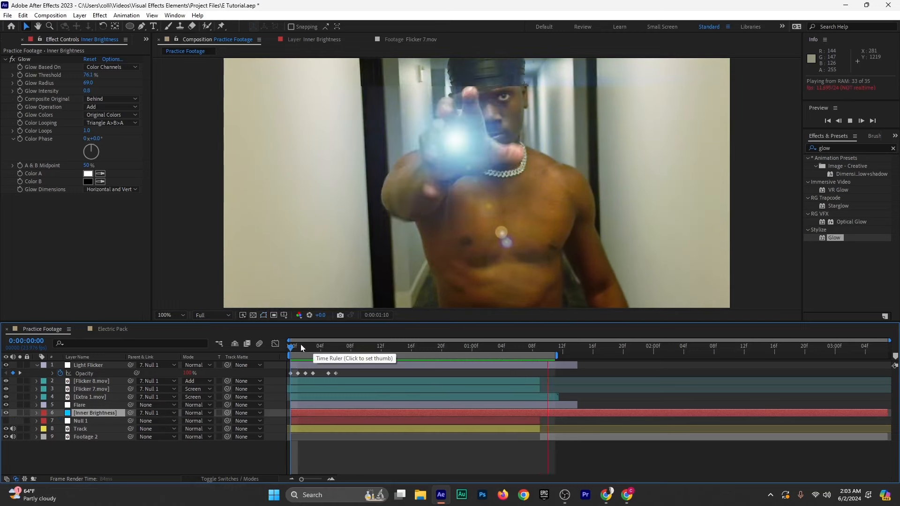
{"action": "left_click", "coordinate": [173, 315]}
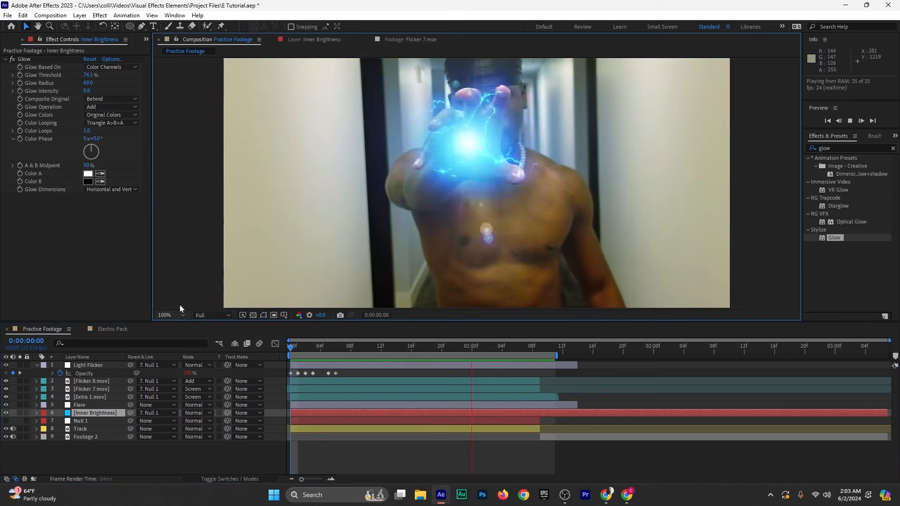
{"action": "left_click", "coordinate": [185, 159]}
{"action": "key", "text": "space"}
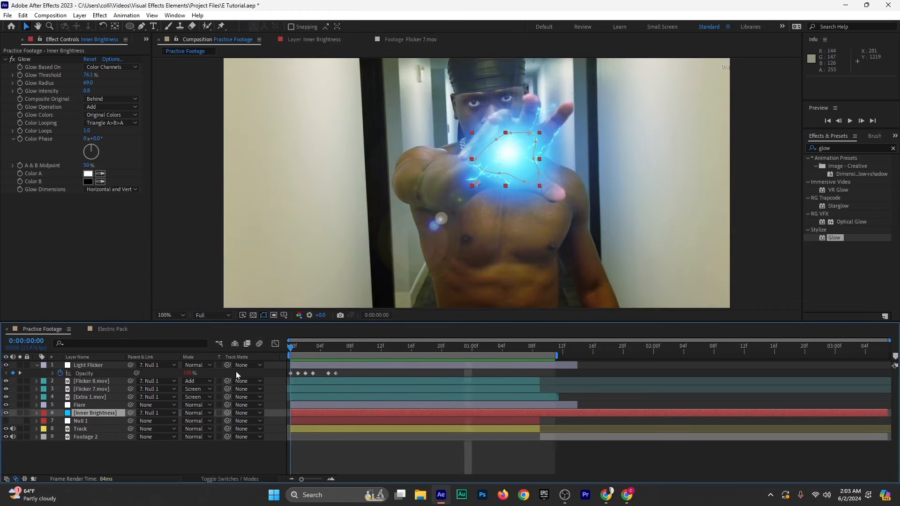
Paste the copied opacity keyframes onto the Flare layer at 0:00:00:00 and preview the flicker across the whole frame
{"action": "left_click", "coordinate": [80, 405]}
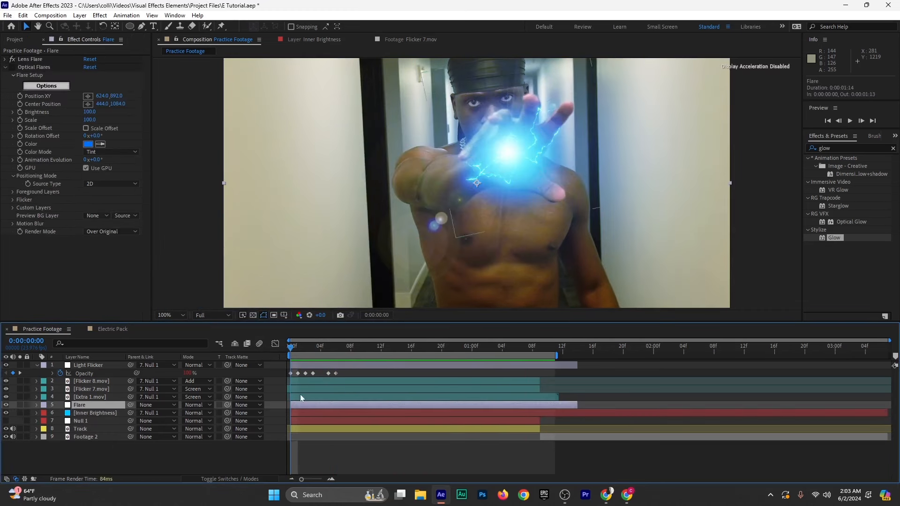
{"action": "key", "text": "ctrl+v"}
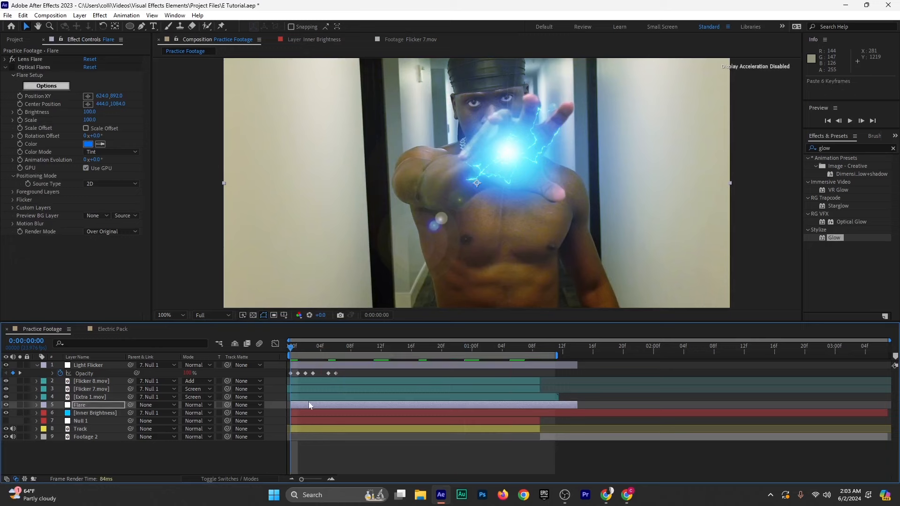
{"action": "key", "text": "space"}
{"action": "left_click", "coordinate": [175, 317]}
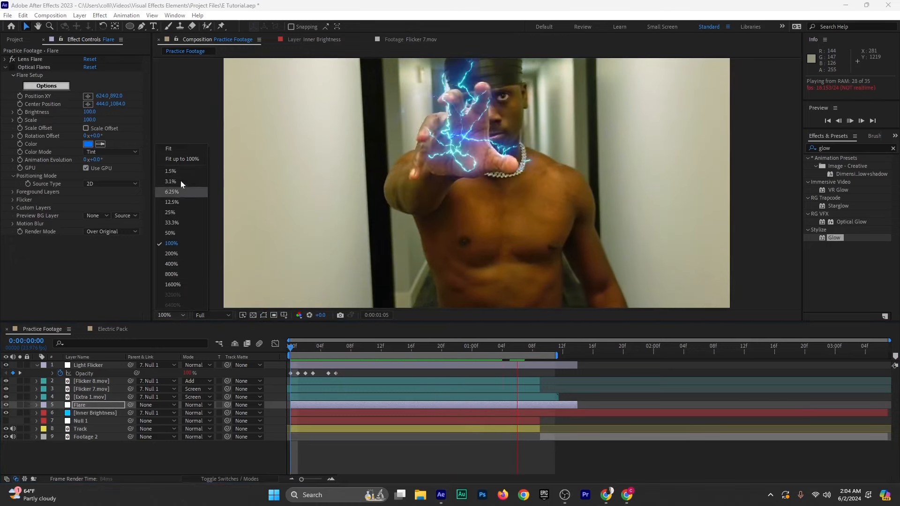
{"action": "left_click", "coordinate": [184, 162]}
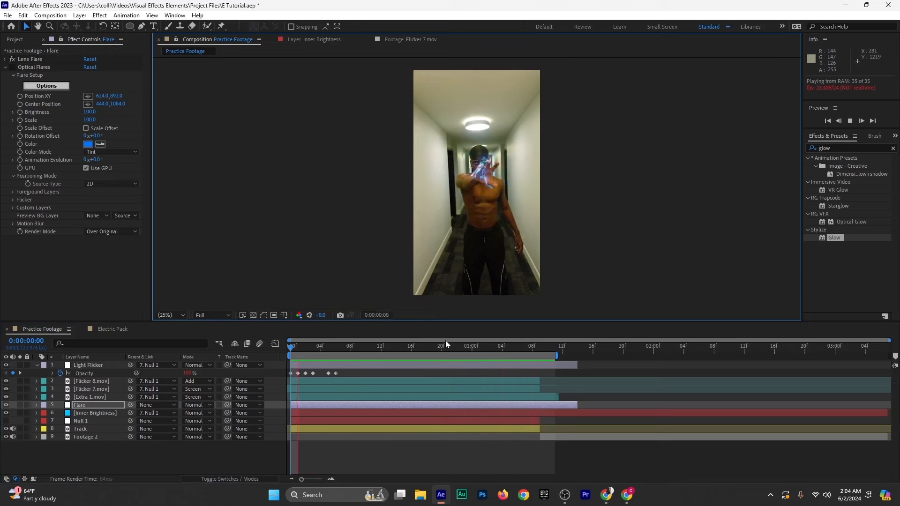
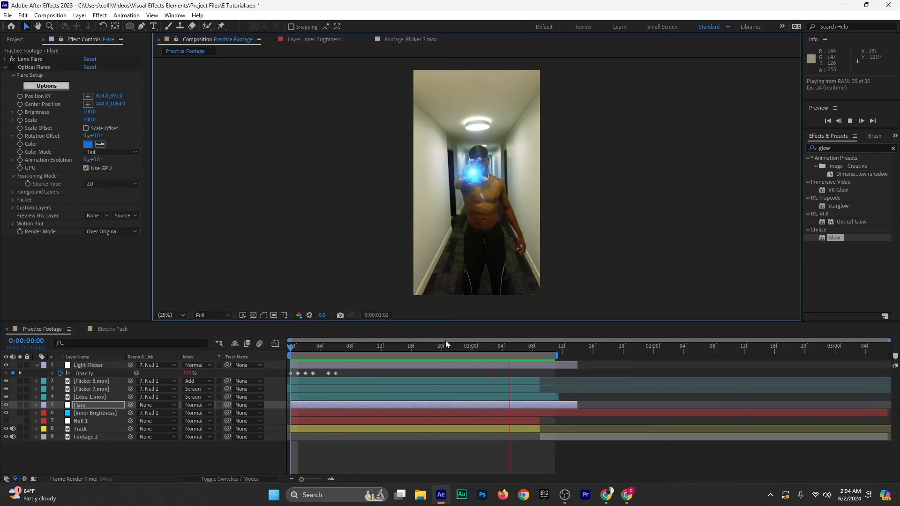
{"action": "key", "text": "space"}
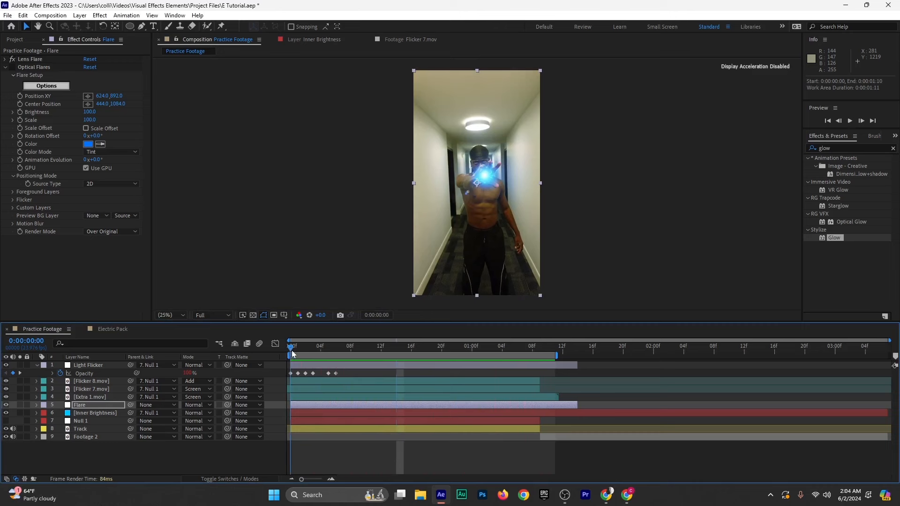
Save the project and search the project files for "spar"
{"action": "key", "text": "ctrl+s"}
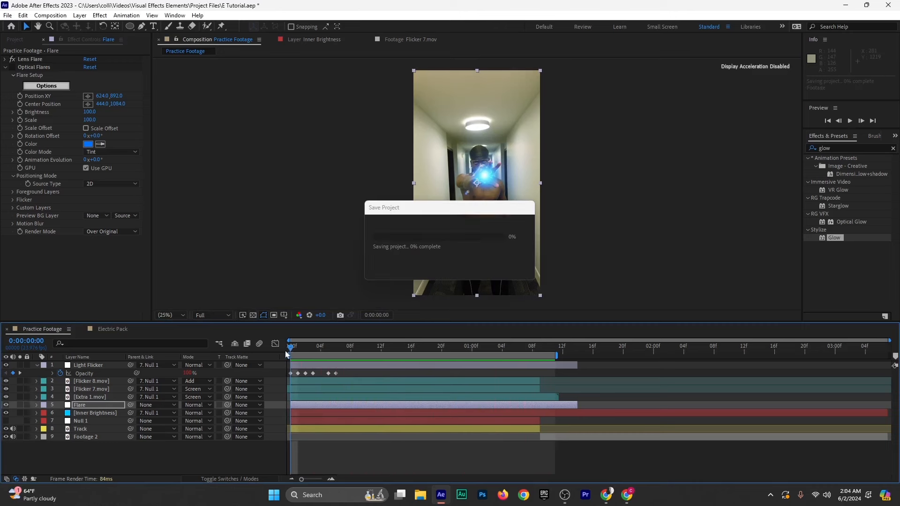
{"action": "left_click", "coordinate": [15, 39]}
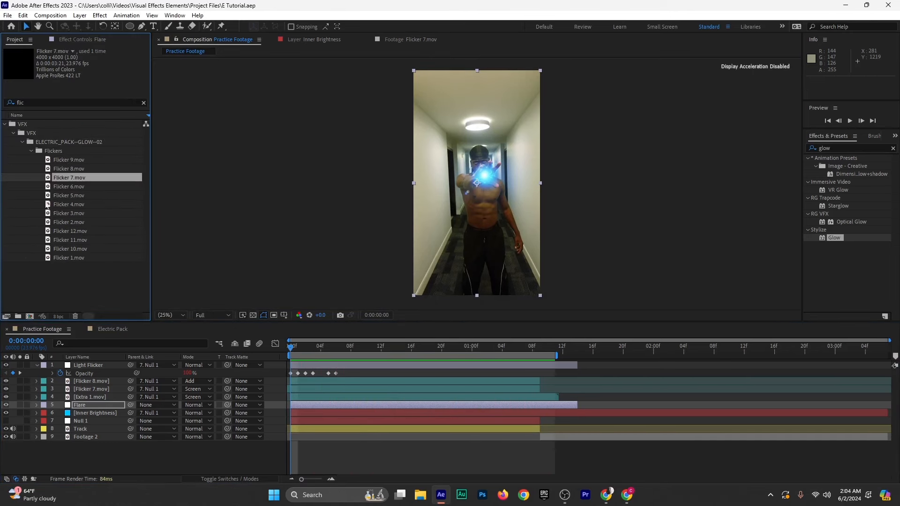
{"action": "left_click", "coordinate": [144, 104]}
{"action": "left_click", "coordinate": [117, 103]}
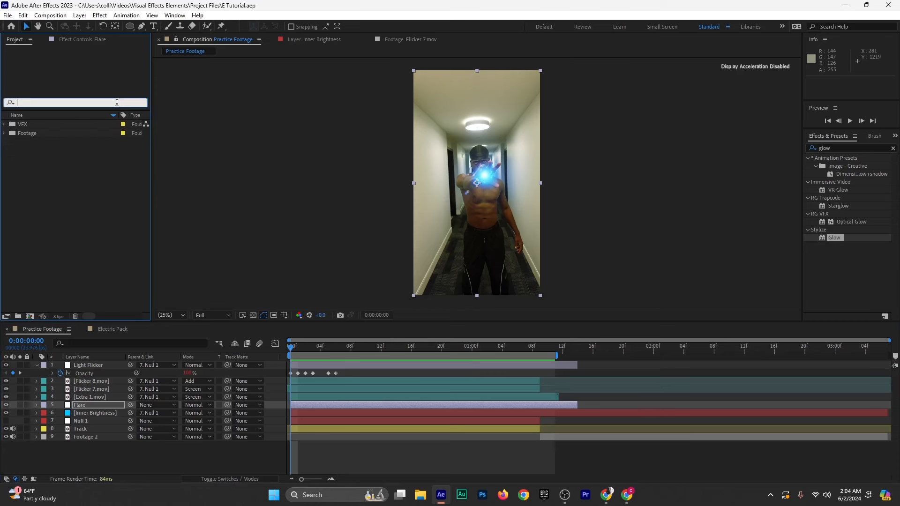
{"action": "type", "text": "spar"}
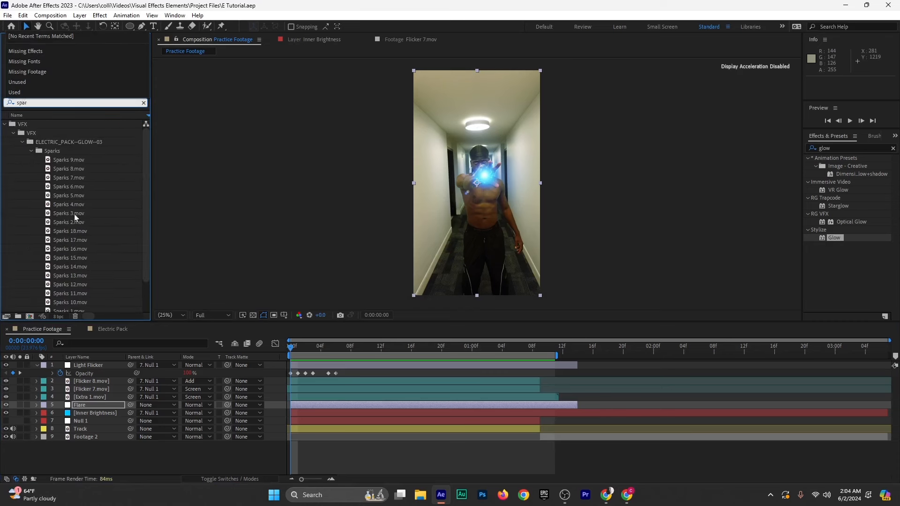
Preview the Sparks 17.mov, Sparks 2.mov and Sparks 3.mov clips to compare their spark bursts
{"action": "double_click", "coordinate": [69, 241]}
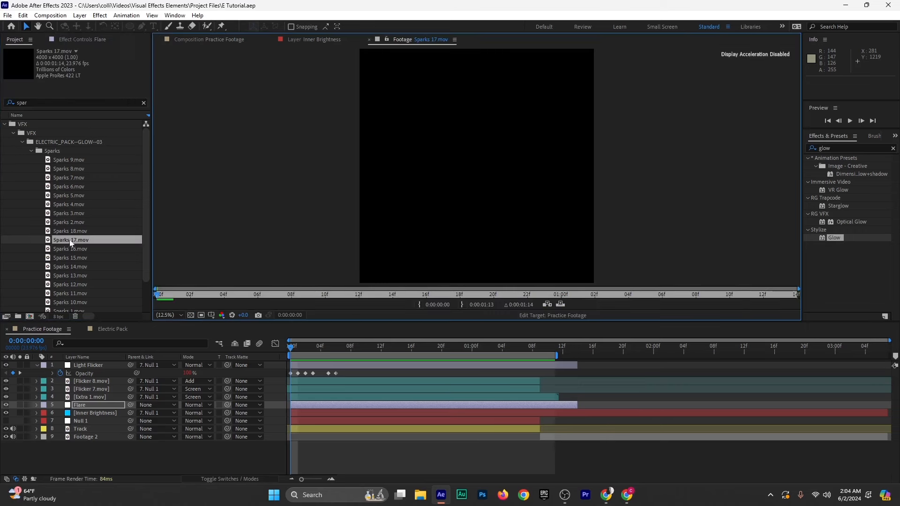
{"action": "key", "text": "space"}
{"action": "double_click", "coordinate": [66, 221]}
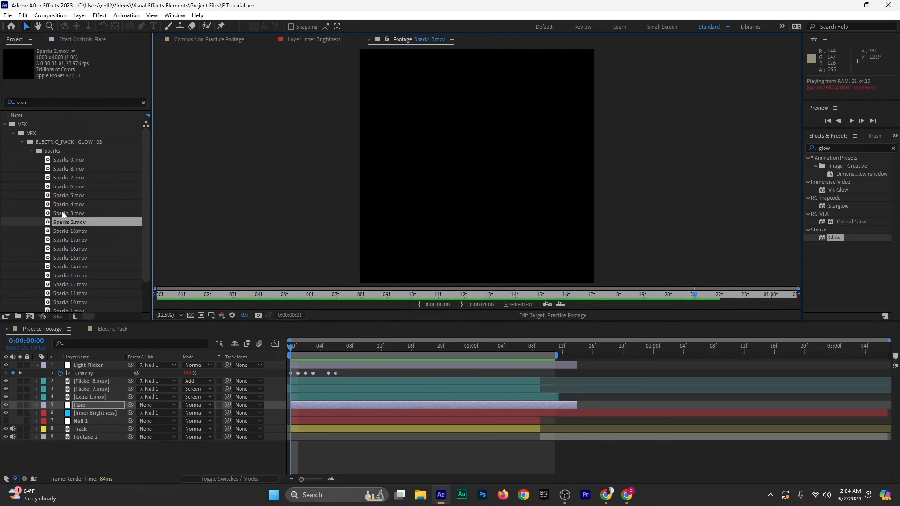
{"action": "double_click", "coordinate": [63, 214]}
{"action": "key", "text": "space"}
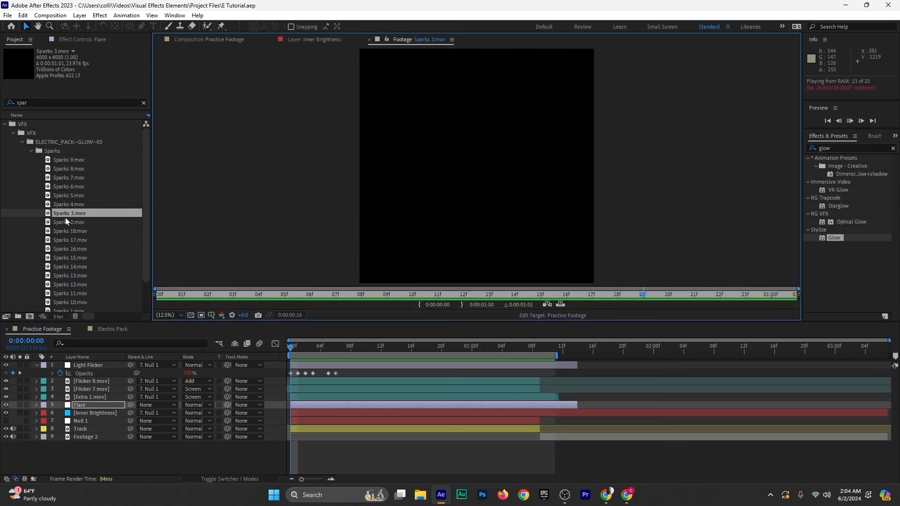
{"action": "left_click", "coordinate": [64, 222]}
{"action": "double_click", "coordinate": [63, 222]}
Add Sparks 3.mov, Sparks 2.mov and Sparks 1.mov to the Practice Footage composition directly below the Light Flicker layer
{"action": "left_click", "coordinate": [66, 214]}
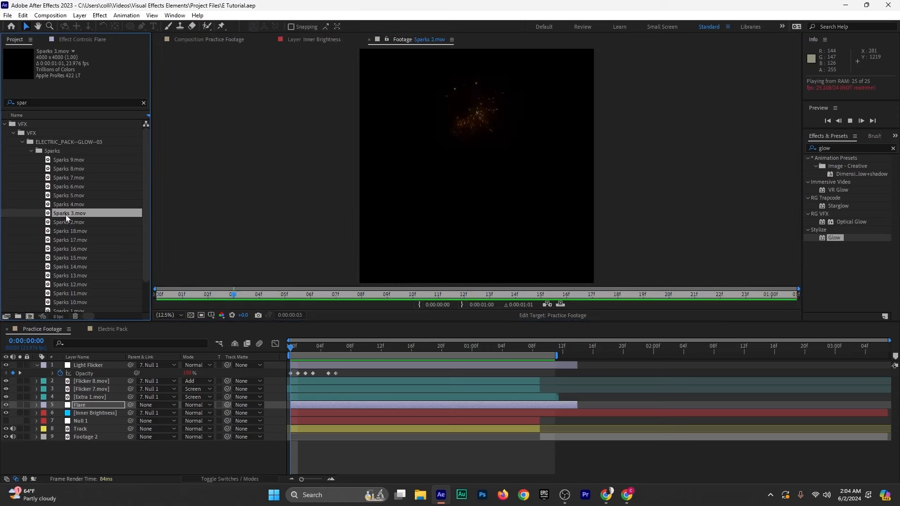
{"action": "left_click", "coordinate": [69, 221], "text": "ctrl"}
{"action": "scroll", "coordinate": [77, 232], "scroll_direction": "down", "scroll_amount": 4}
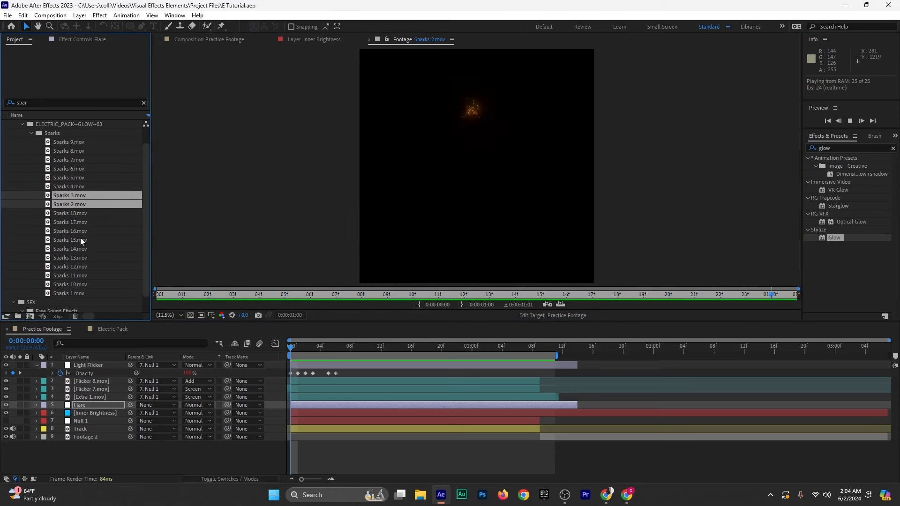
{"action": "left_click", "coordinate": [75, 274], "text": "ctrl"}
{"action": "left_click_drag", "start_coordinate": [65, 276], "coordinate": [59, 373]}
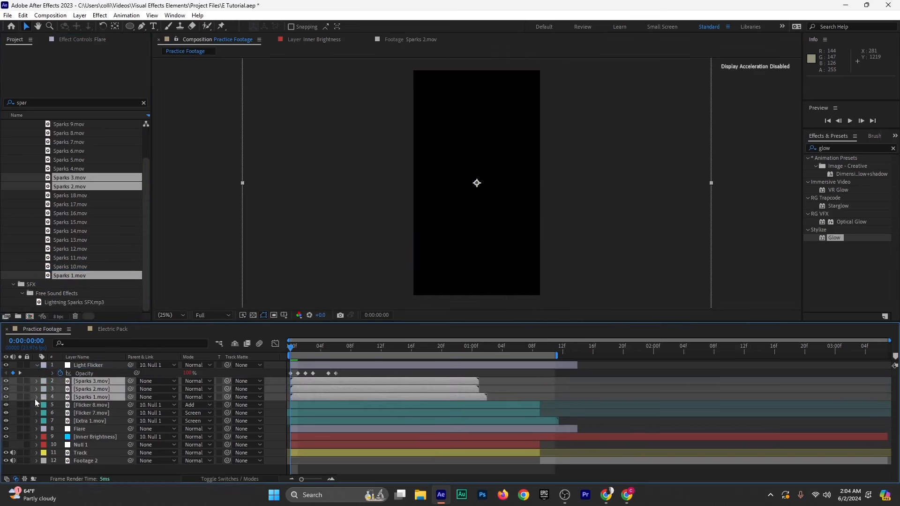
Give the Sparks 3.mov, Sparks 2.mov and Sparks 1.mov layers the Orange label colour and set their blending mode to Add
{"action": "left_click", "coordinate": [43, 397]}
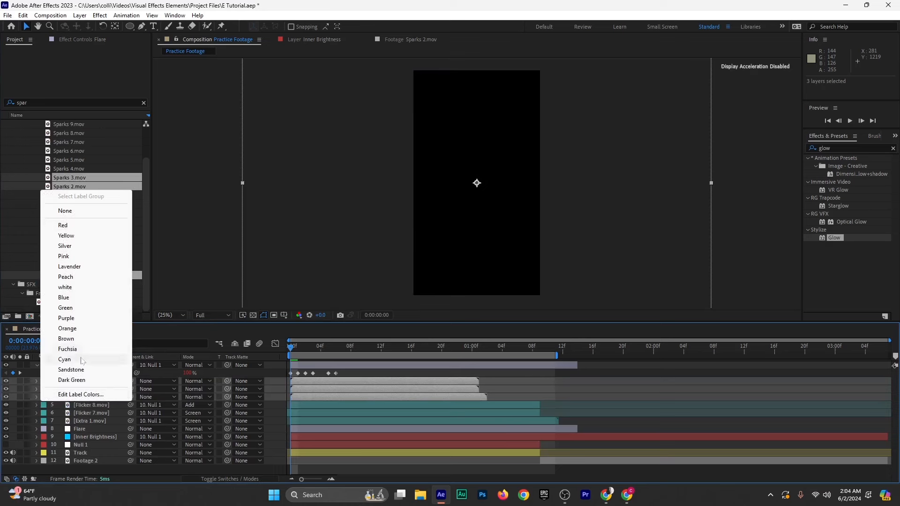
{"action": "left_click", "coordinate": [64, 359]}
{"action": "left_click", "coordinate": [43, 397]}
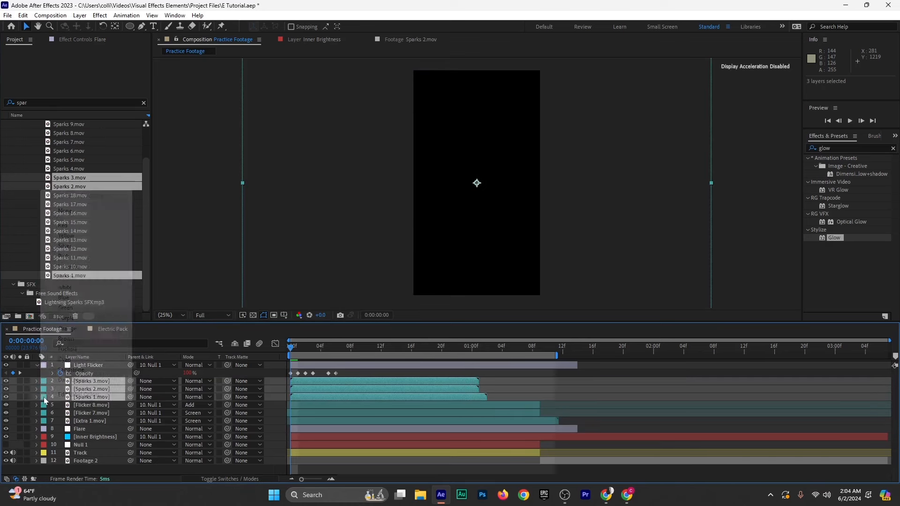
{"action": "left_click", "coordinate": [79, 328]}
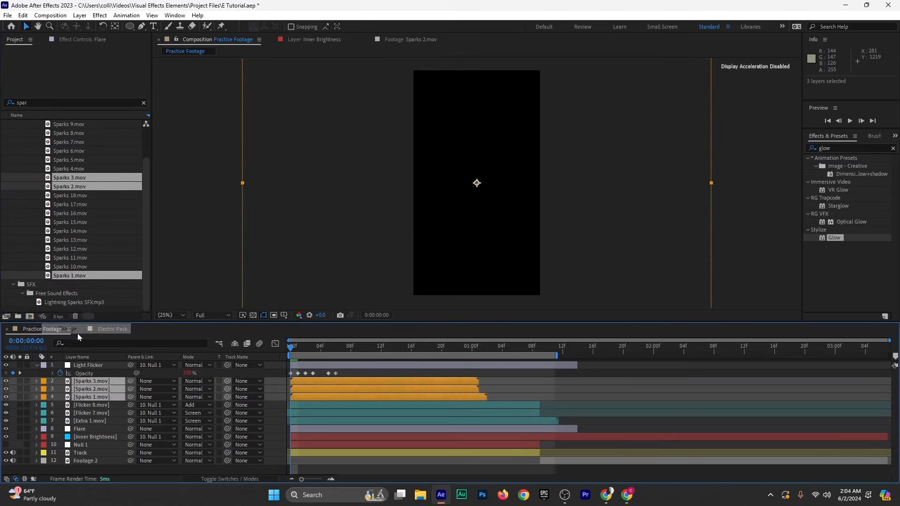
{"action": "left_click", "coordinate": [194, 382]}
{"action": "left_click", "coordinate": [233, 175]}
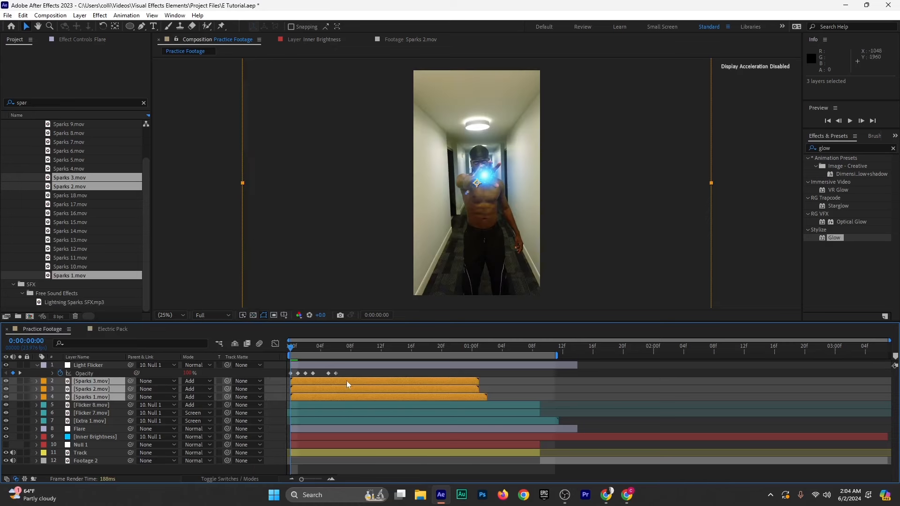
Collapse the Light Flicker layer and hide the Sparks 2.mov and Sparks 1.mov layers, leaving Sparks 3.mov visible
{"action": "left_click", "coordinate": [6, 381]}
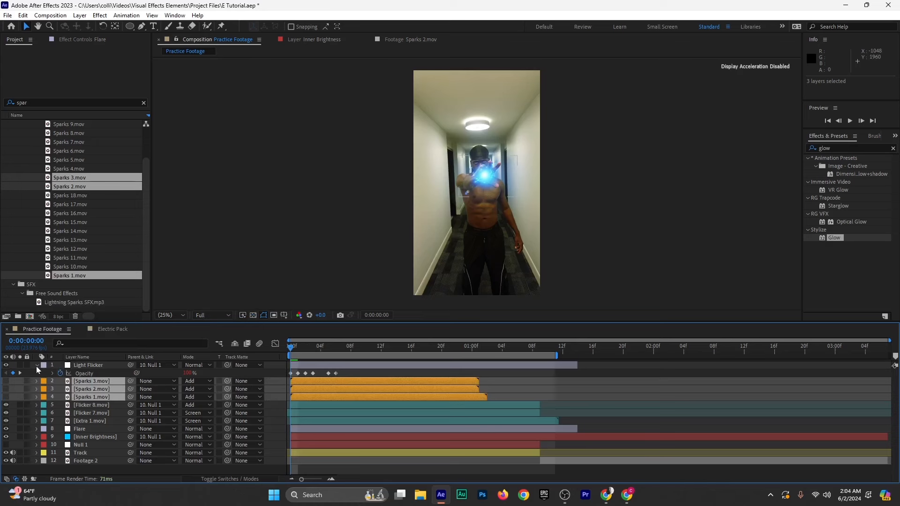
{"action": "left_click", "coordinate": [37, 366]}
{"action": "left_click", "coordinate": [493, 381]}
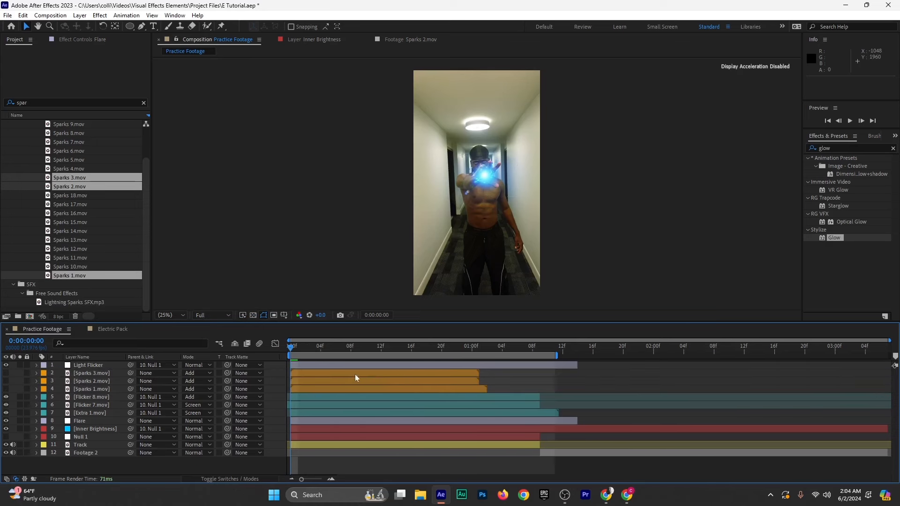
{"action": "left_click", "coordinate": [74, 374]}
{"action": "left_click", "coordinate": [6, 373]}
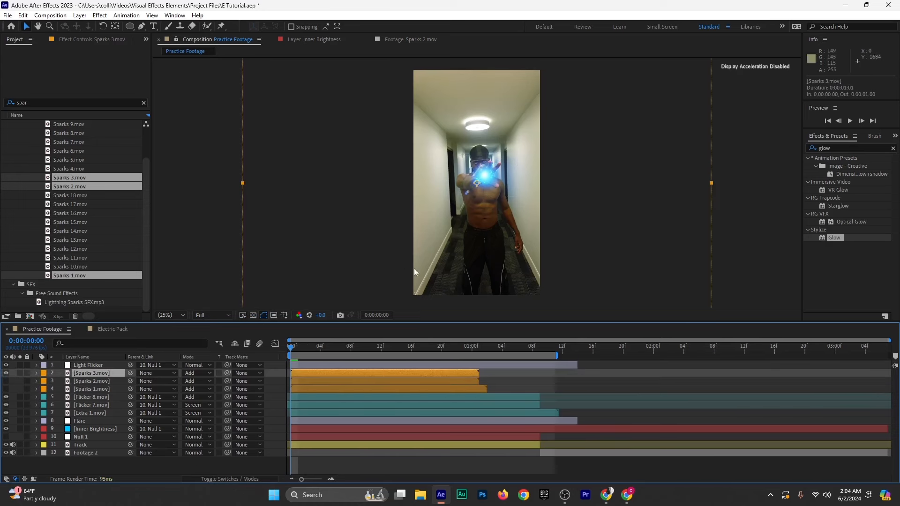
Scale Sparks 3.mov to 52%, shift it two frames earlier and move it down to position 580, 1292 around the palm
{"action": "key", "text": "s"}
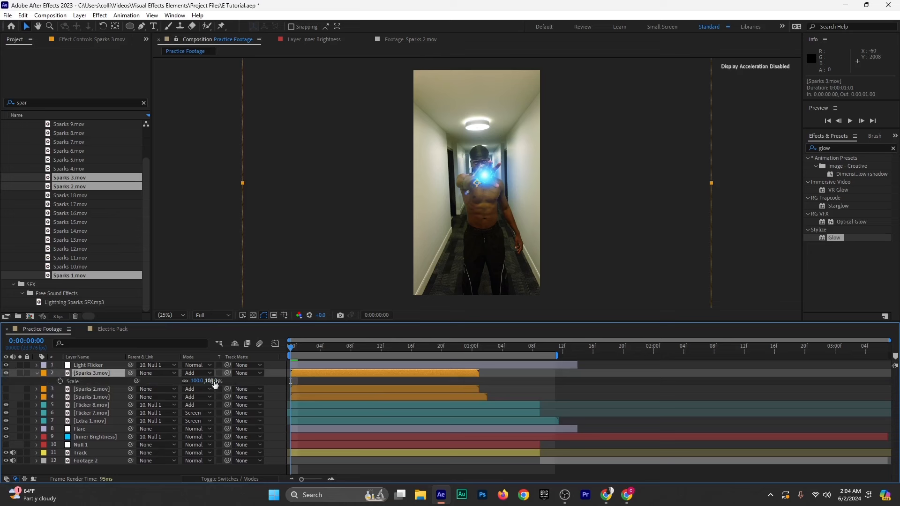
{"action": "left_click_drag", "start_coordinate": [215, 384], "coordinate": [184, 384]}
{"action": "left_click_drag", "start_coordinate": [334, 373], "coordinate": [320, 375]}
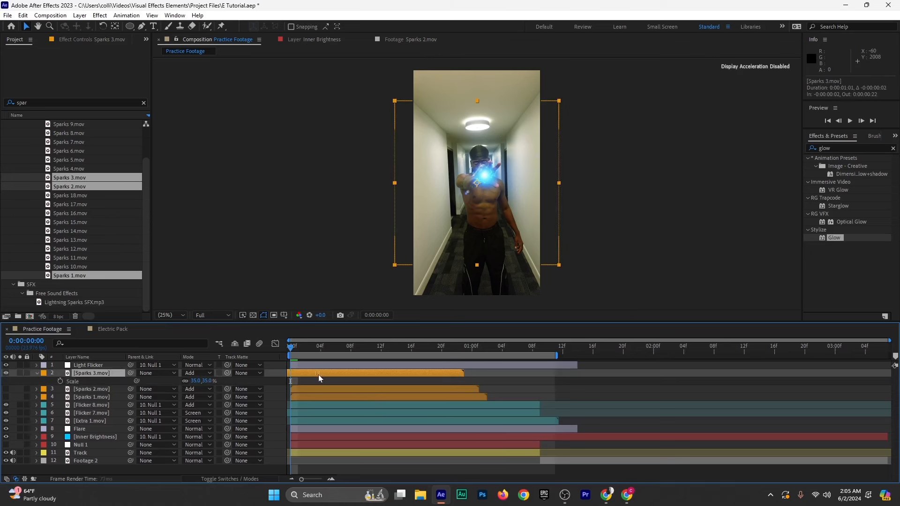
{"action": "left_click_drag", "start_coordinate": [457, 199], "coordinate": [462, 222]}
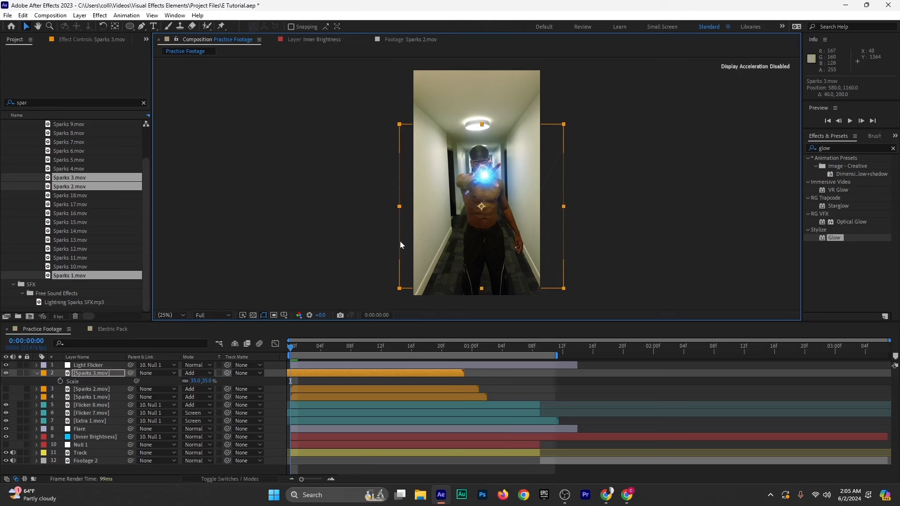
{"action": "left_click_drag", "start_coordinate": [206, 380], "coordinate": [215, 381]}
{"action": "left_click_drag", "start_coordinate": [452, 196], "coordinate": [453, 208]}
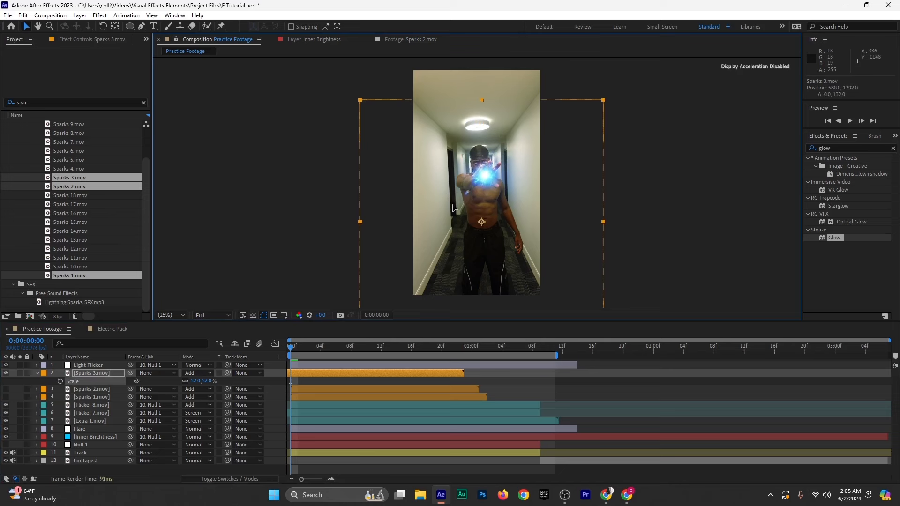
Move the anchor point of Sparks 3.mov onto the glowing palm with the Pan Behind tool
{"action": "left_click", "coordinate": [115, 27]}
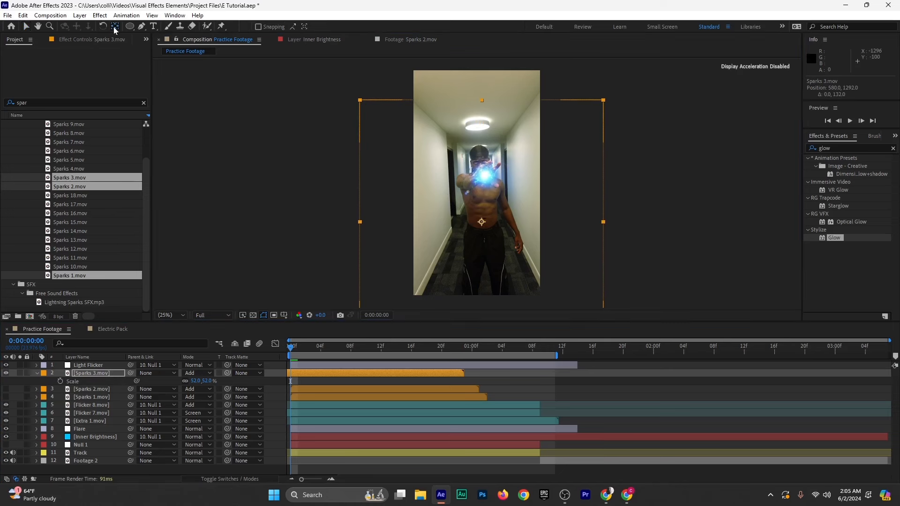
{"action": "left_click_drag", "start_coordinate": [479, 225], "coordinate": [480, 226]}
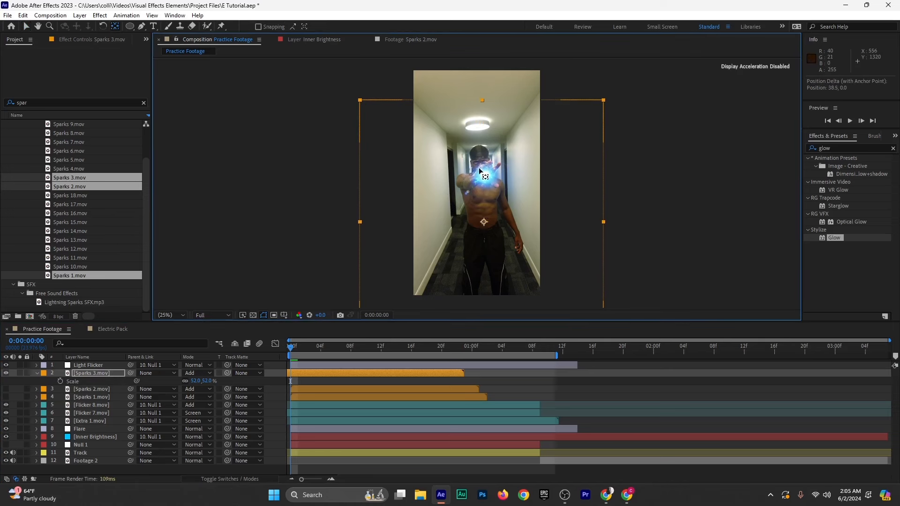
{"action": "left_click_drag", "start_coordinate": [479, 169], "coordinate": [484, 173]}
{"action": "left_click", "coordinate": [27, 26]}
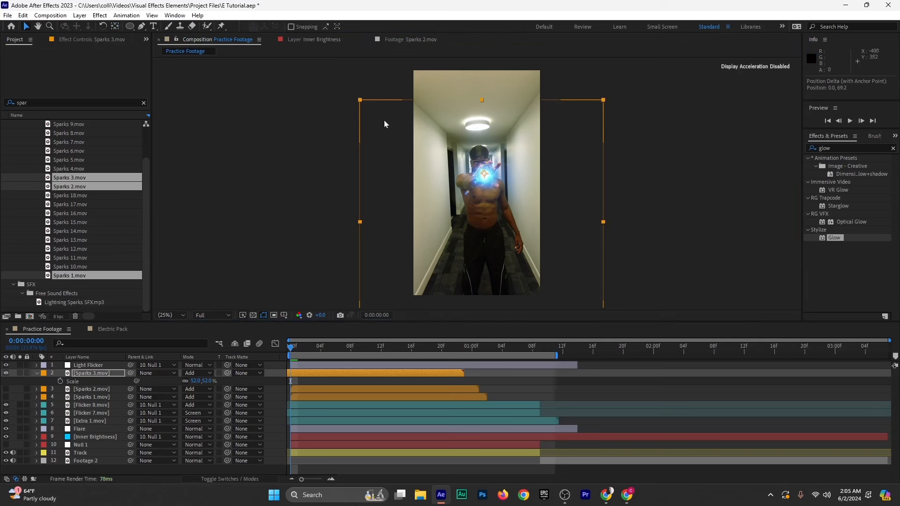
Preview the sparks from the start, shift Sparks 3.mov one frame later and play the result again
{"action": "left_click_drag", "start_coordinate": [295, 350], "coordinate": [288, 349]}
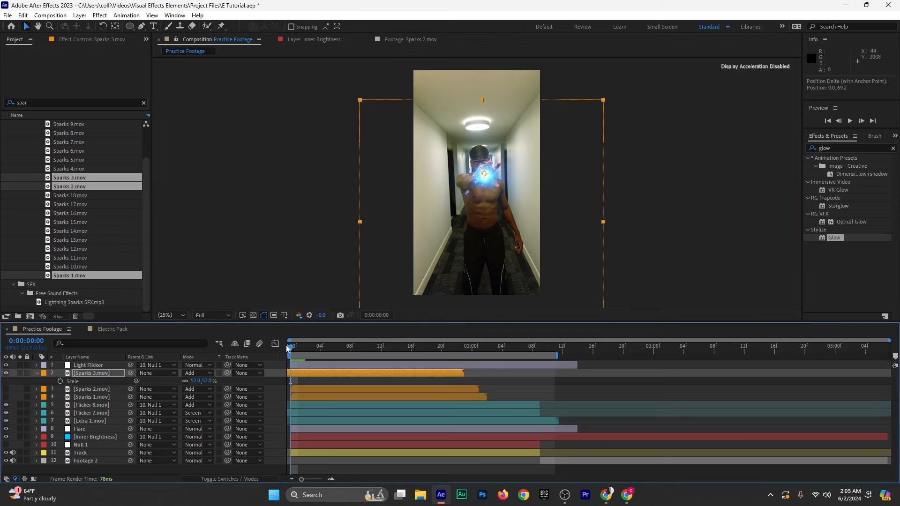
{"action": "key", "text": "space"}
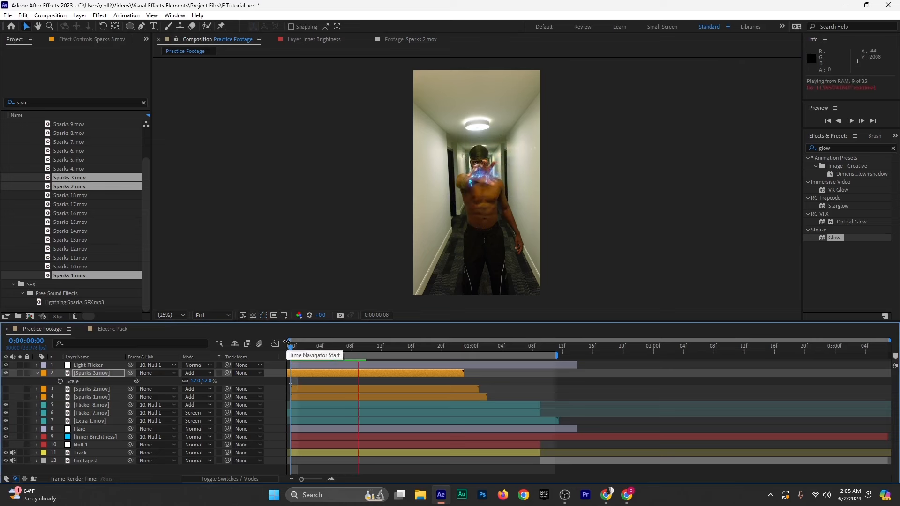
{"action": "key", "text": "space"}
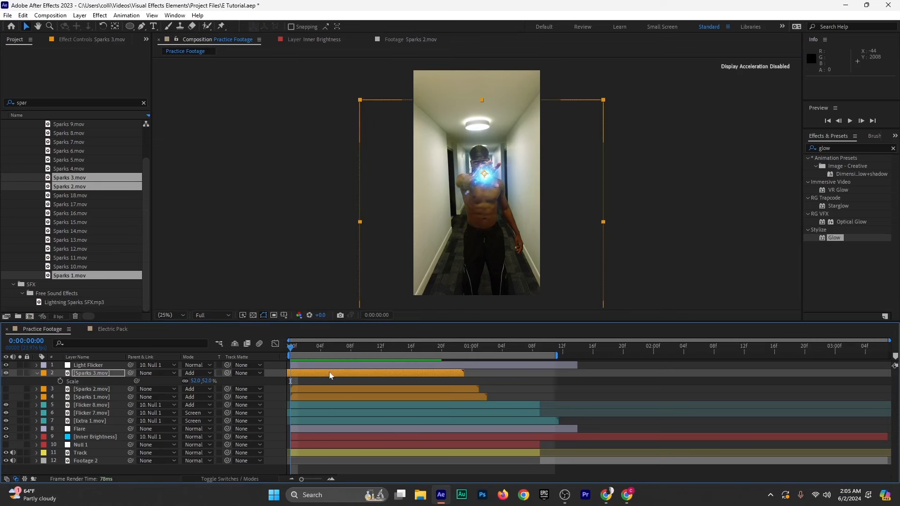
{"action": "left_click_drag", "start_coordinate": [330, 375], "coordinate": [341, 379]}
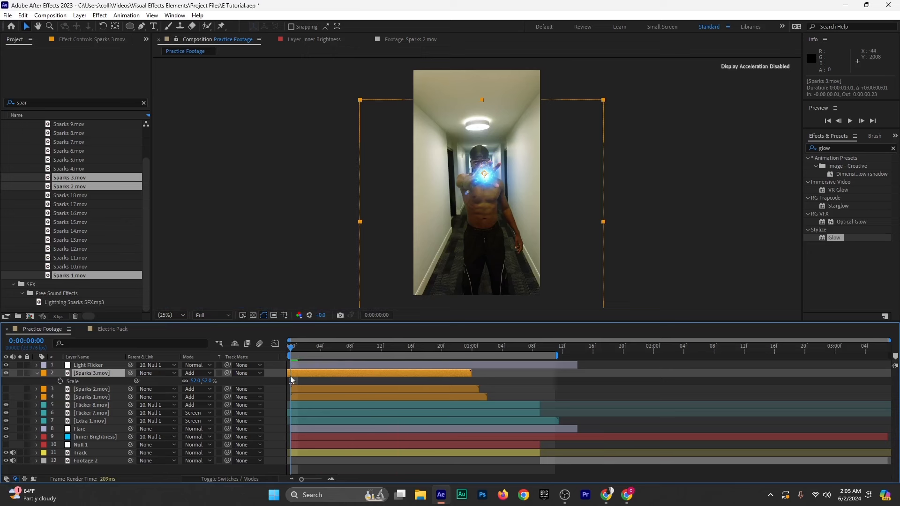
{"action": "key", "text": "space"}
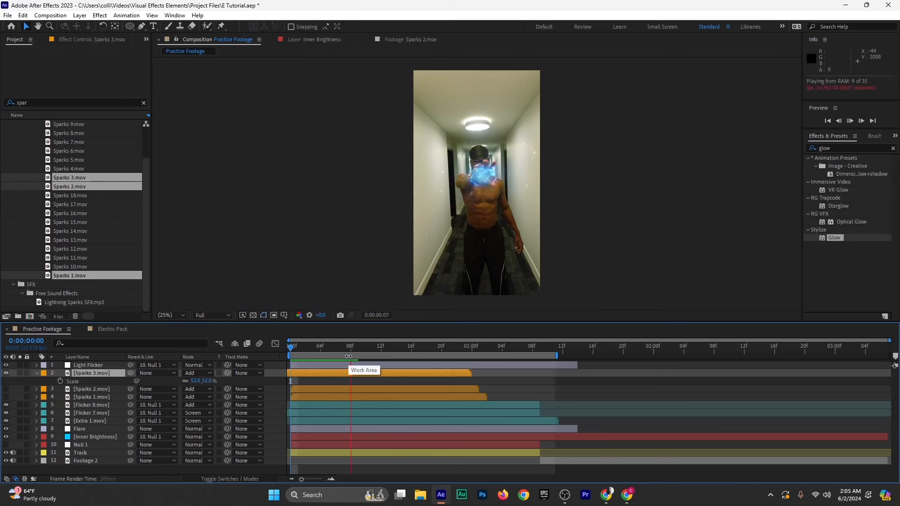
{"action": "key", "text": "space"}
Apply Hue/Saturation to Sparks 3.mov and colorize it blue with a Colorize Hue of 206° and Colorize Saturation of 100
{"action": "left_click_drag", "start_coordinate": [292, 351], "coordinate": [324, 351]}
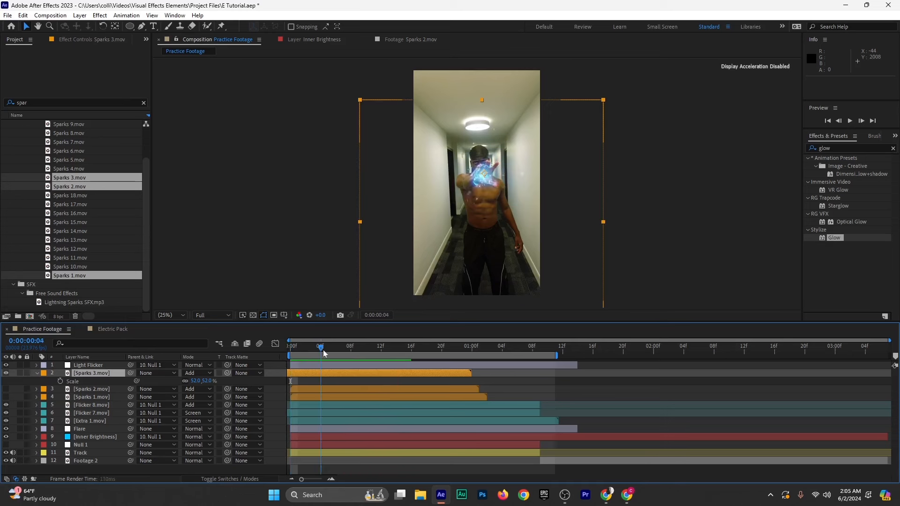
{"action": "left_click", "coordinate": [845, 148]}
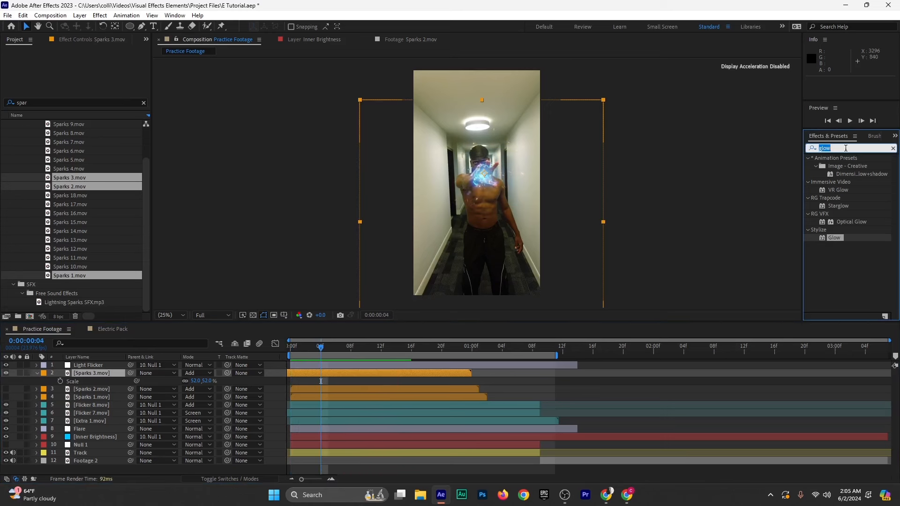
{"action": "type", "text": "hue"}
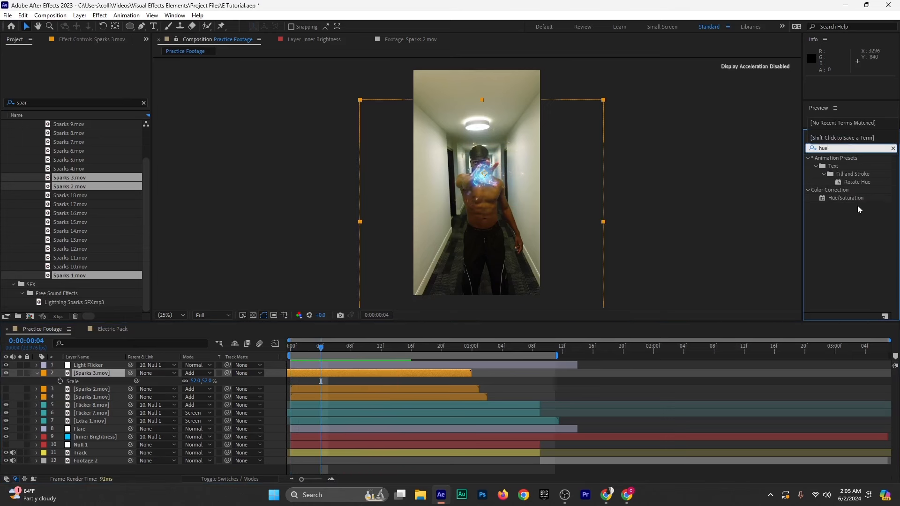
{"action": "left_click_drag", "start_coordinate": [846, 198], "coordinate": [95, 374]}
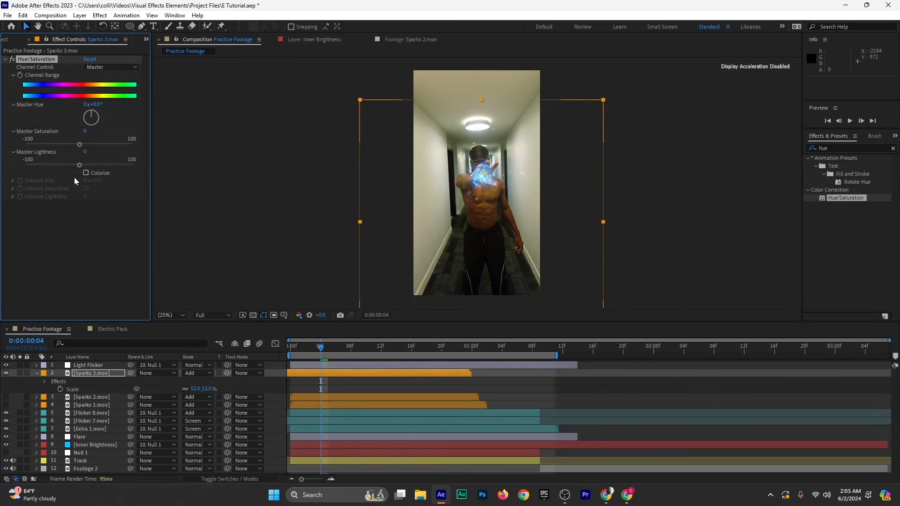
{"action": "left_click", "coordinate": [86, 173]}
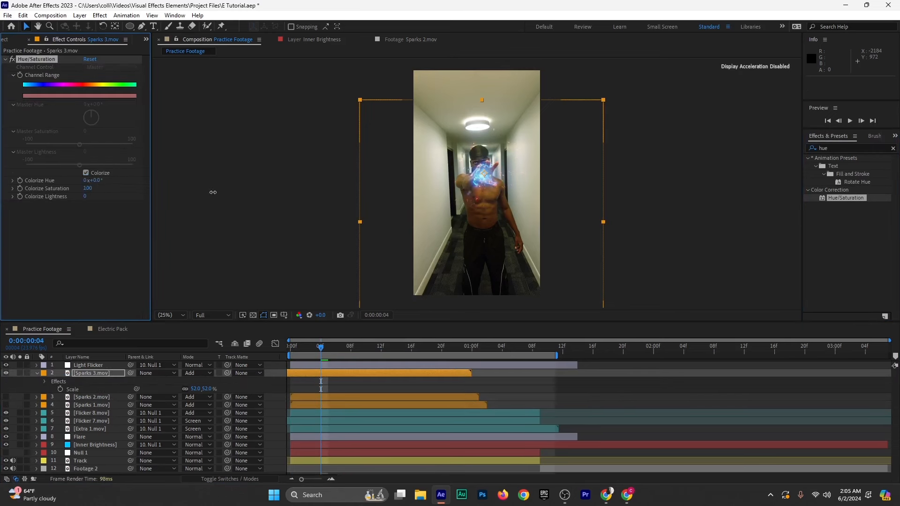
{"action": "left_click_drag", "start_coordinate": [182, 192], "coordinate": [169, 198]}
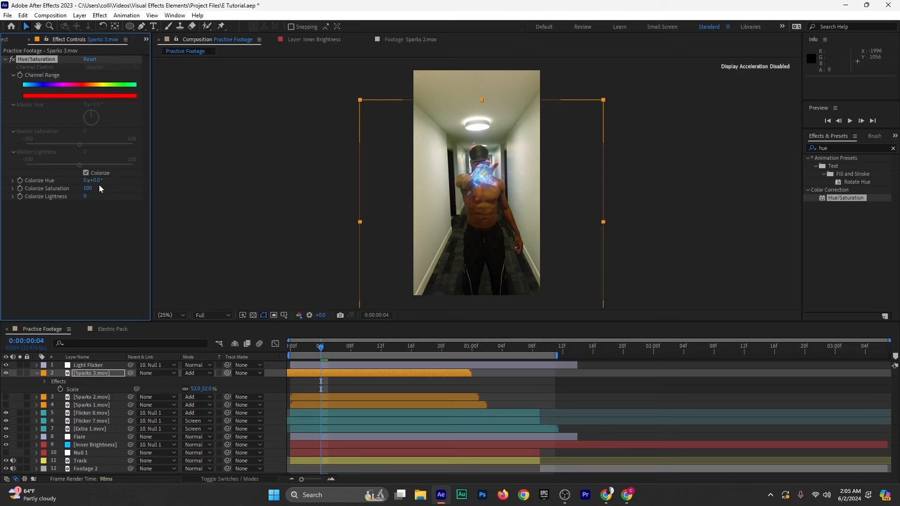
{"action": "left_click_drag", "start_coordinate": [118, 182], "coordinate": [122, 183]}
{"action": "left_click_drag", "start_coordinate": [197, 184], "coordinate": [197, 185]}
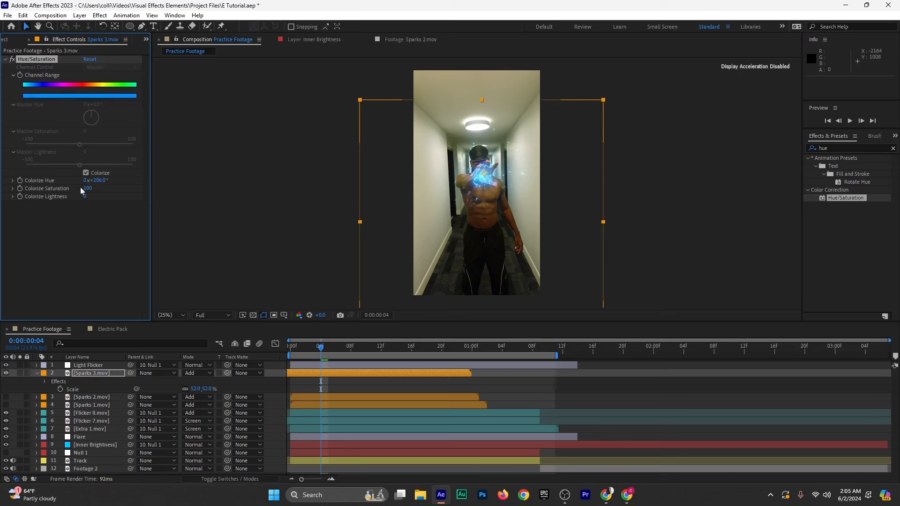
{"action": "left_click", "coordinate": [5, 60]}
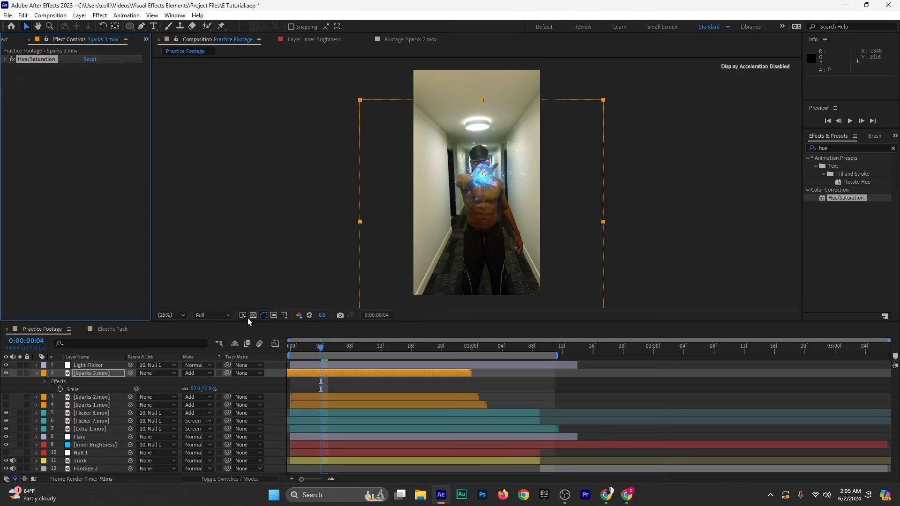
Preview the blue sparks from 0:00:00:00 and check the frames up to 0:00:00:10
{"action": "left_click", "coordinate": [291, 351]}
{"action": "key", "text": "space"}
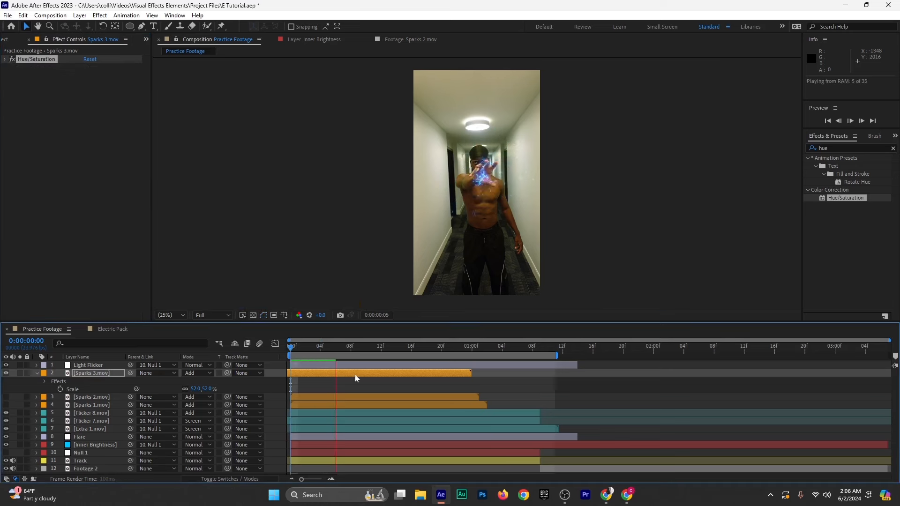
{"action": "key", "text": "space"}
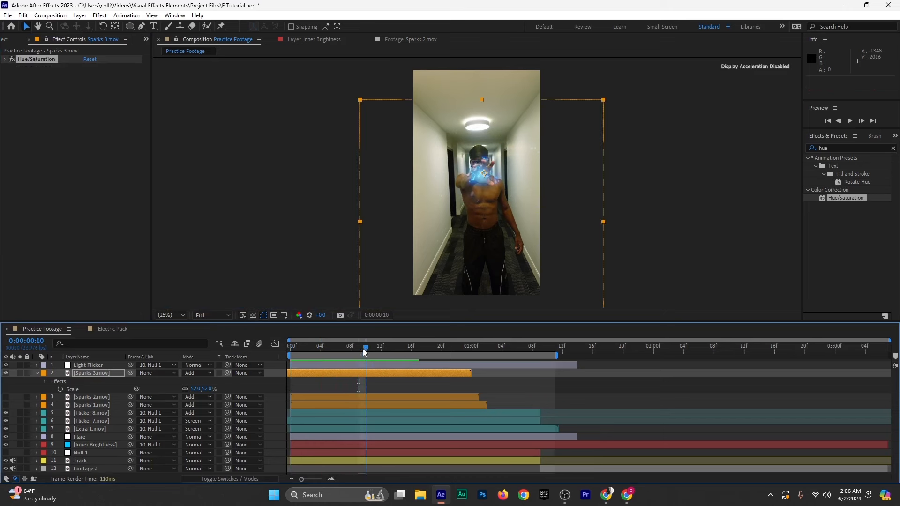
Show Sparks 2.mov, start it at 0:00:00:07, scale it to 36% and position its burst over the palm
{"action": "left_click", "coordinate": [5, 397]}
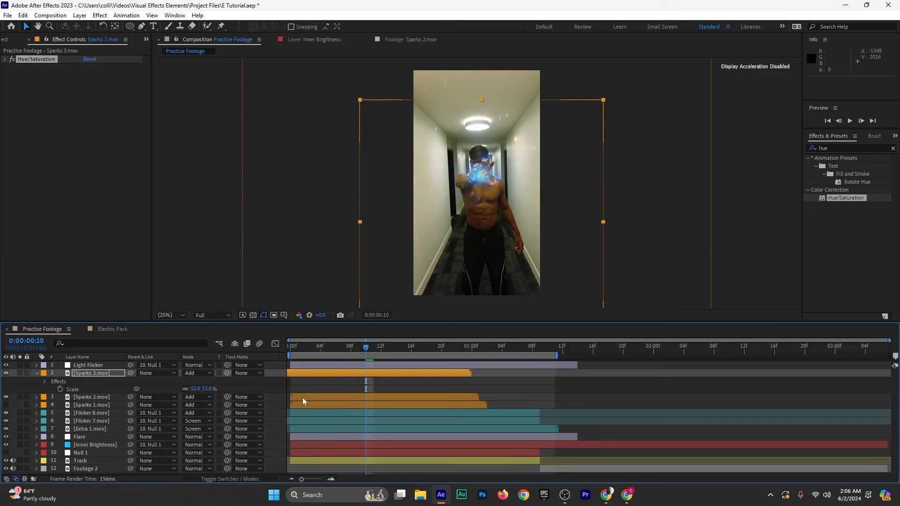
{"action": "left_click_drag", "start_coordinate": [303, 398], "coordinate": [349, 398]}
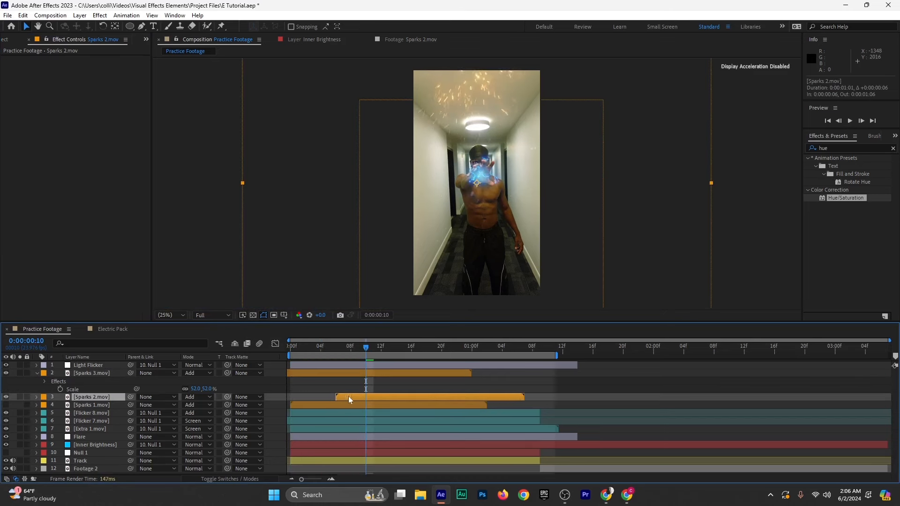
{"action": "left_click_drag", "start_coordinate": [591, 103], "coordinate": [605, 198]}
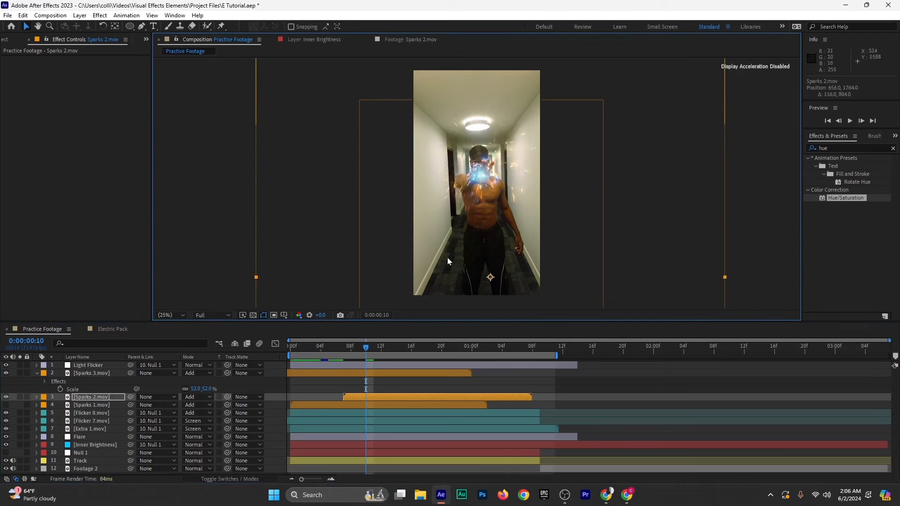
{"action": "key", "text": "s"}
{"action": "left_click_drag", "start_coordinate": [197, 405], "coordinate": [204, 398]}
{"action": "left_click_drag", "start_coordinate": [496, 274], "coordinate": [489, 205]}
Copy the Hue/Saturation effect from Sparks 3.mov to the Sparks 2.mov layer
{"action": "left_click", "coordinate": [80, 373]}
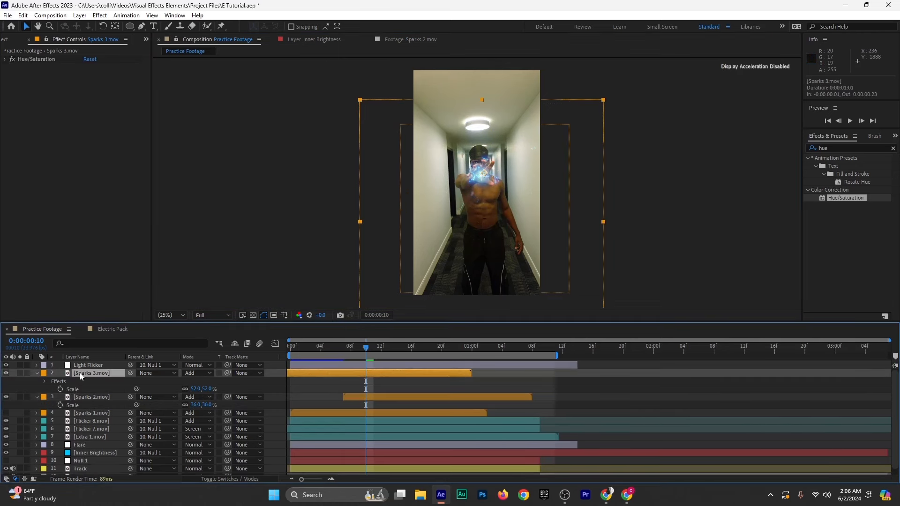
{"action": "left_click", "coordinate": [70, 381]}
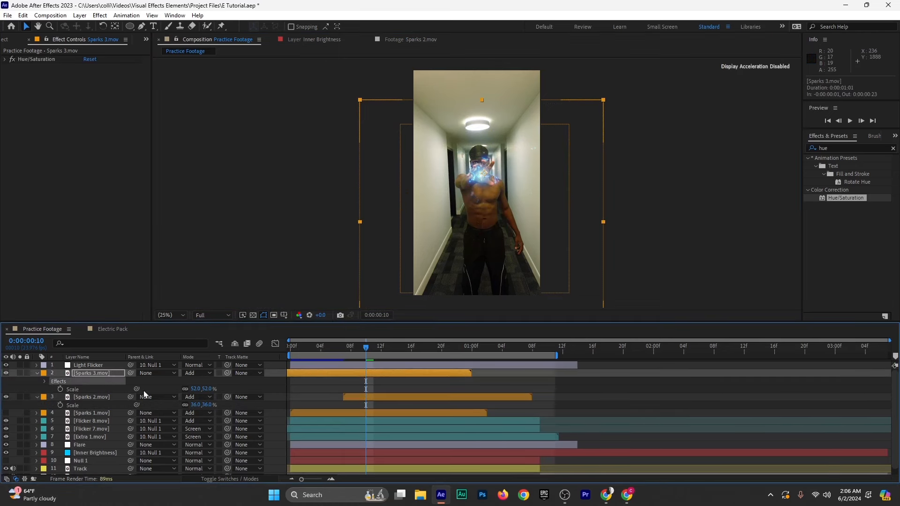
{"action": "left_click", "coordinate": [85, 395]}
{"action": "key", "text": "shift+e"}
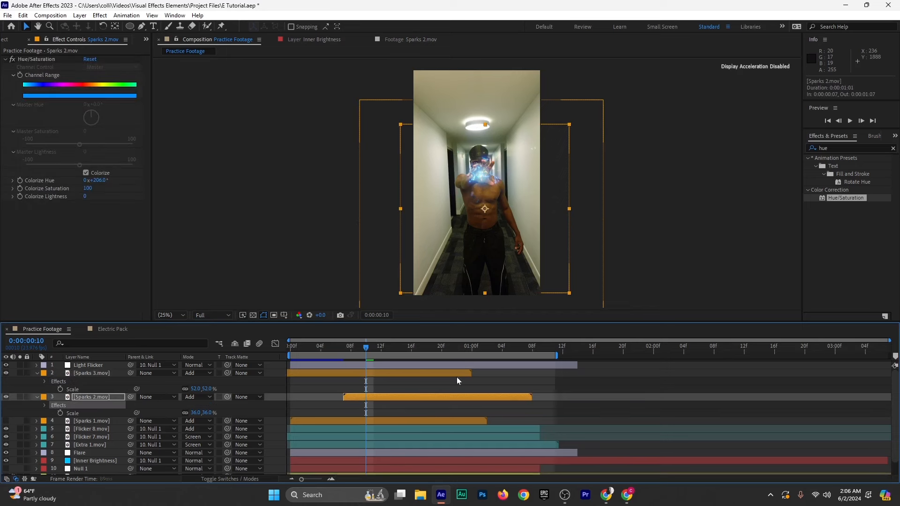
Paste the blue Hue/Saturation effect onto the Sparks 1.mov layer, collapse the Sparks layers' properties and preview the composite
{"action": "left_click", "coordinate": [338, 421]}
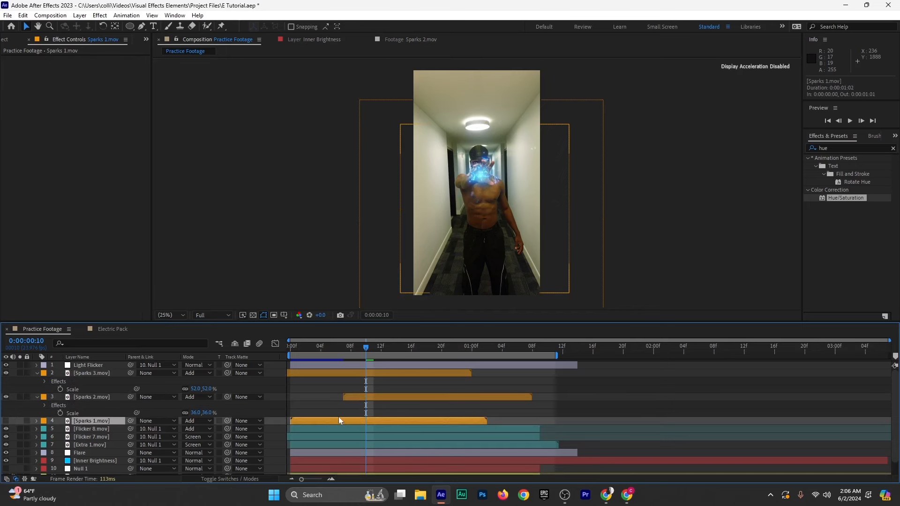
{"action": "key", "text": "ctrl+v"}
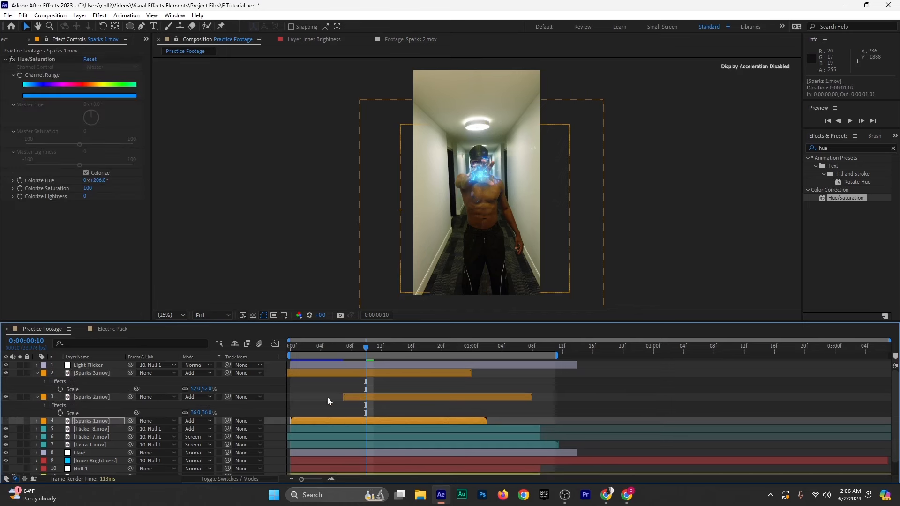
{"action": "left_click", "coordinate": [38, 397]}
{"action": "left_click", "coordinate": [36, 374]}
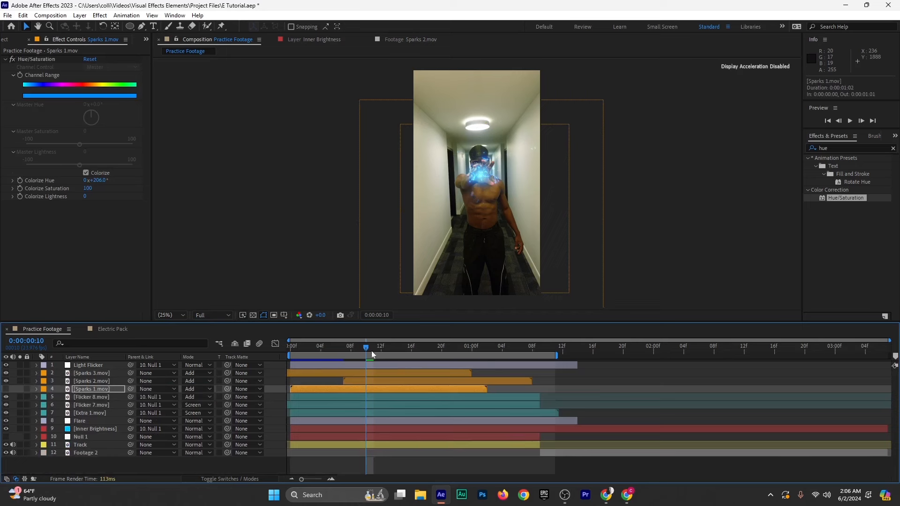
{"action": "key", "text": "space"}
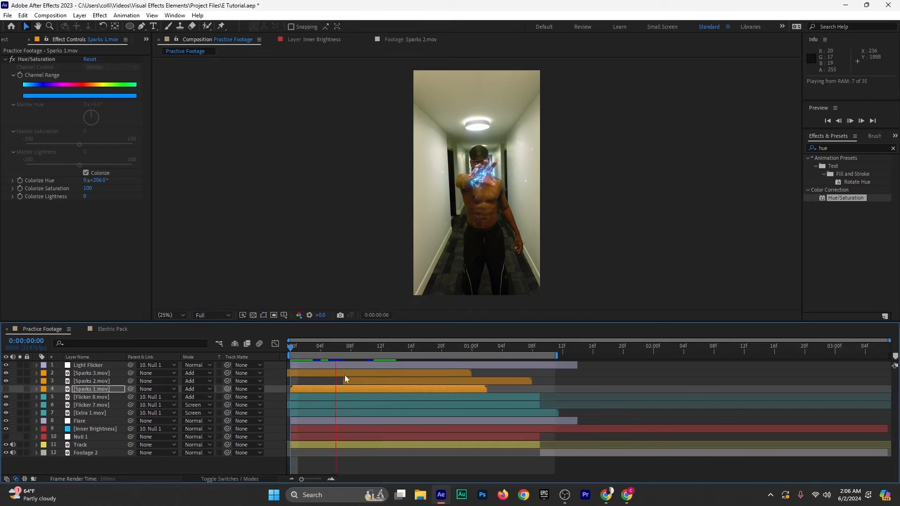
{"action": "left_click_drag", "start_coordinate": [345, 350], "coordinate": [402, 353]}
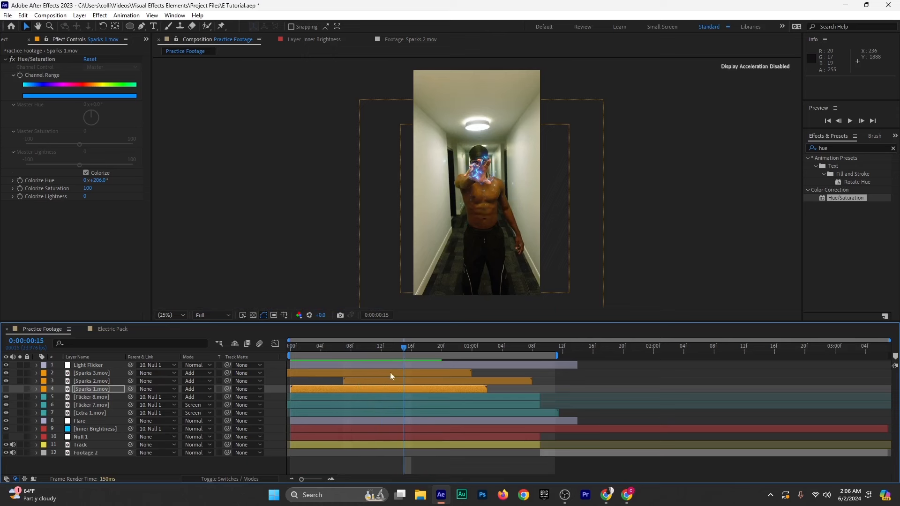
Show Sparks 1.mov, start it at 0:00:00:19, scale it to 55% and position its burst over the palm
{"action": "left_click", "coordinate": [367, 389]}
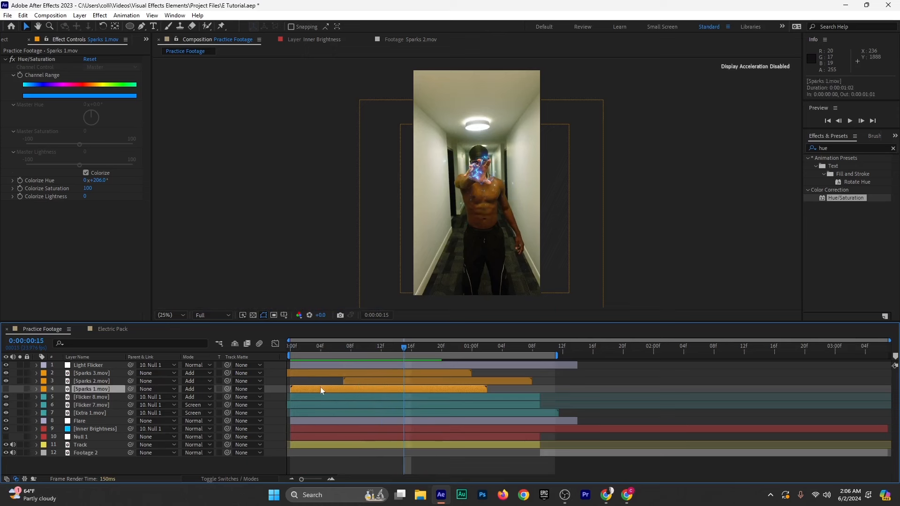
{"action": "left_click_drag", "start_coordinate": [339, 392], "coordinate": [454, 391]}
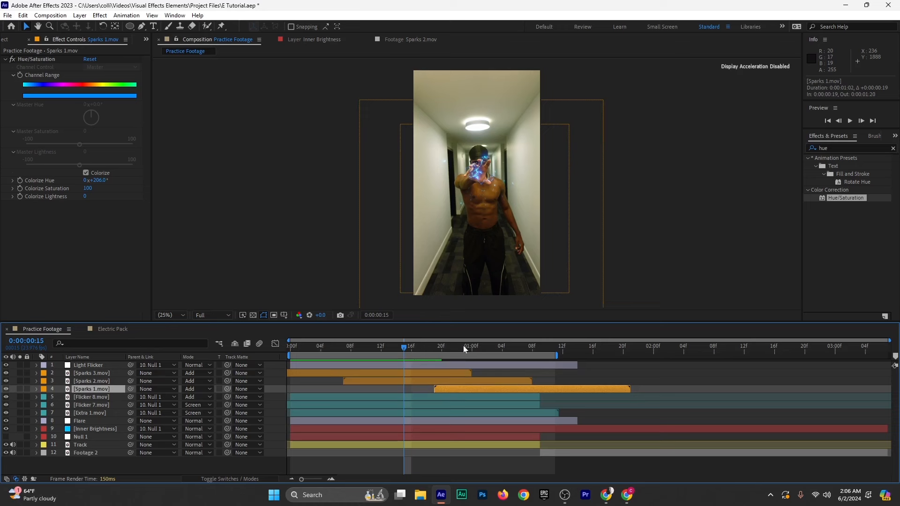
{"action": "left_click_drag", "start_coordinate": [419, 348], "coordinate": [449, 347]}
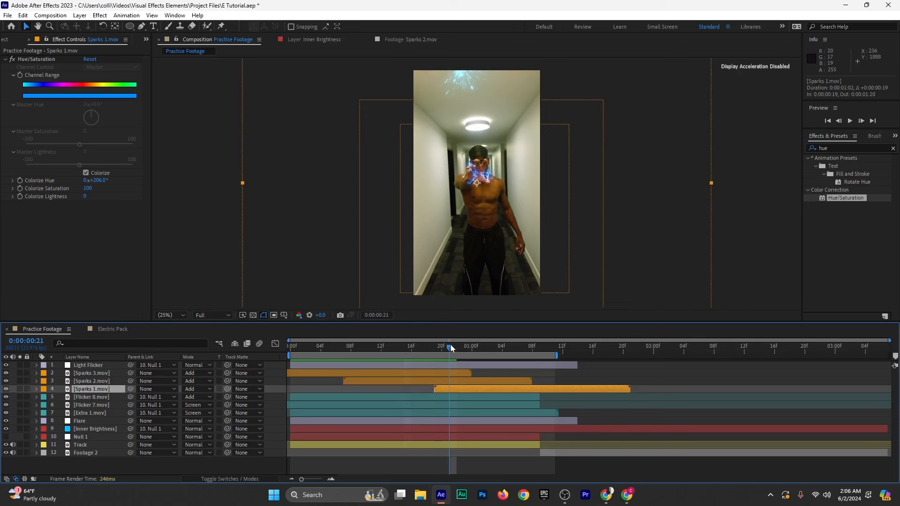
{"action": "left_click_drag", "start_coordinate": [485, 85], "coordinate": [497, 195]}
{"action": "key", "text": "s"}
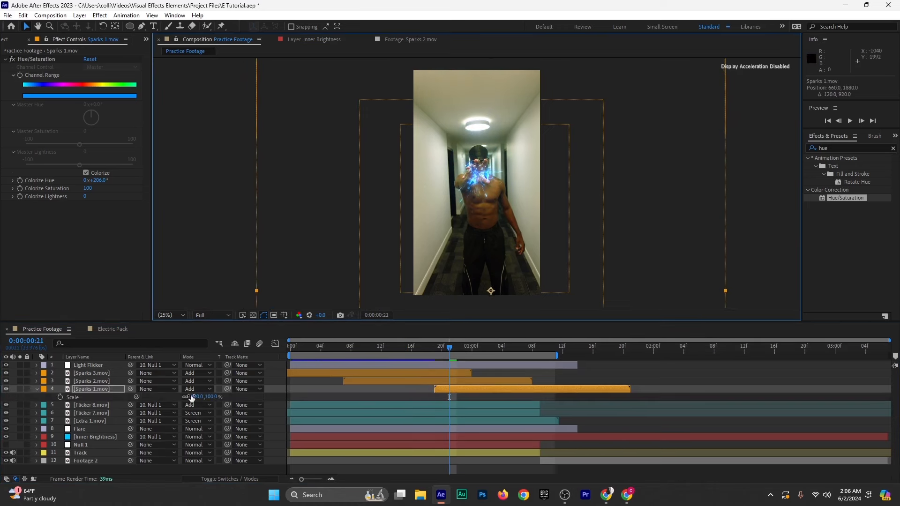
{"action": "left_click_drag", "start_coordinate": [206, 398], "coordinate": [185, 398]}
{"action": "left_click_drag", "start_coordinate": [470, 253], "coordinate": [463, 196]}
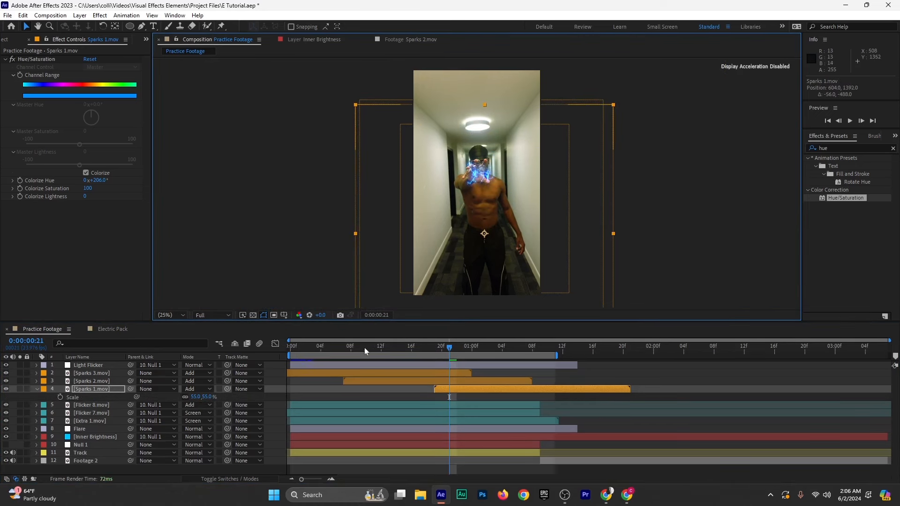
Preview the composite with all three spark clips and delete the Sparks 1.mov layer
{"action": "key", "text": "space"}
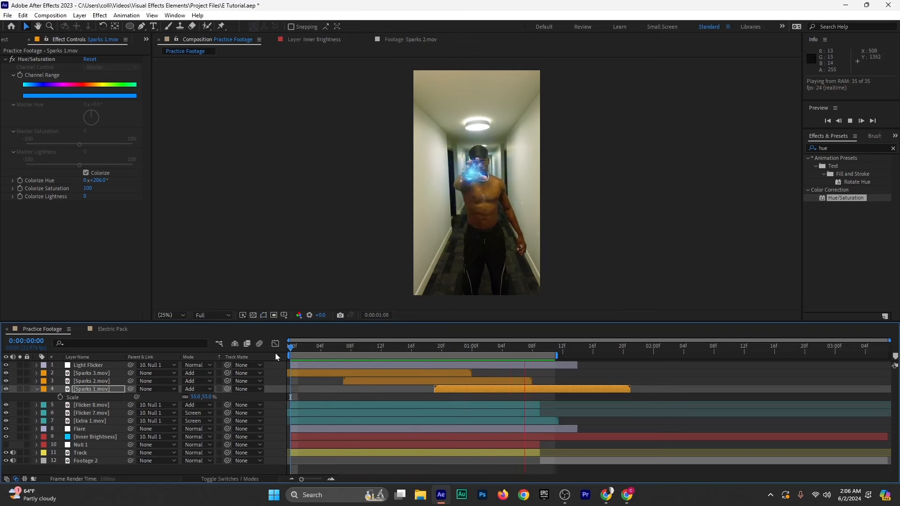
{"action": "left_click", "coordinate": [403, 348]}
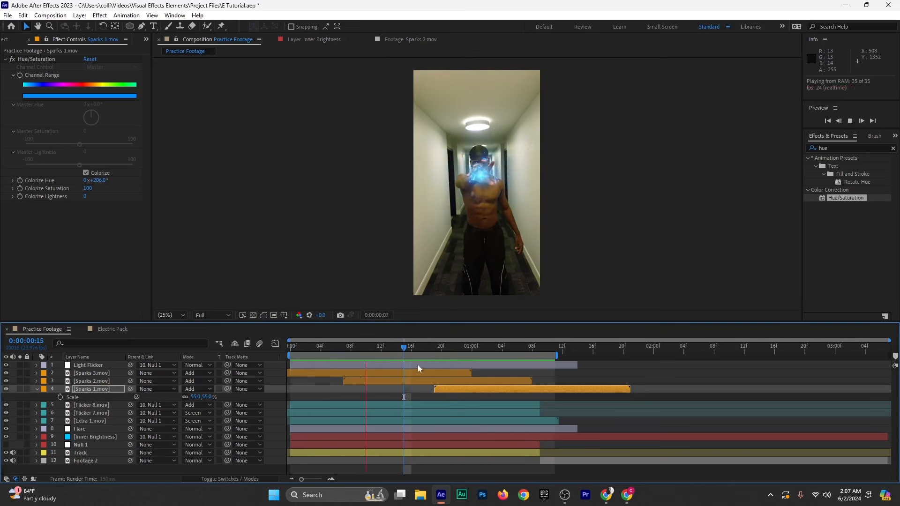
{"action": "left_click", "coordinate": [449, 390]}
{"action": "key", "text": "Delete"}
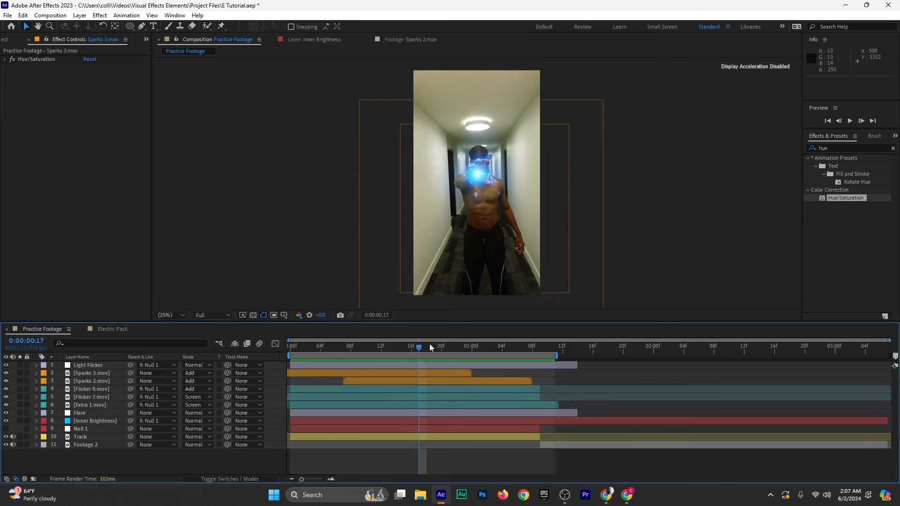
Preview the composite from 0:00:00:00 with the two remaining spark clips
{"action": "key", "text": "space"}
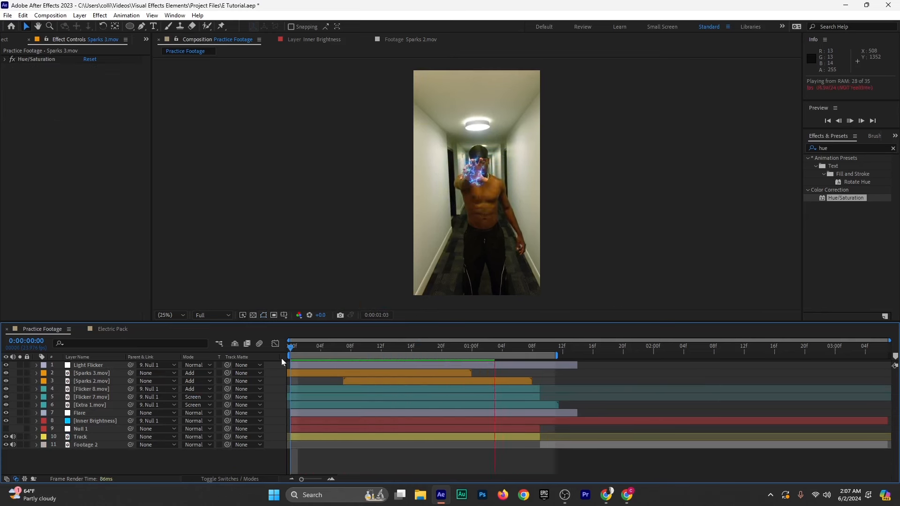
{"action": "key", "text": "space"}
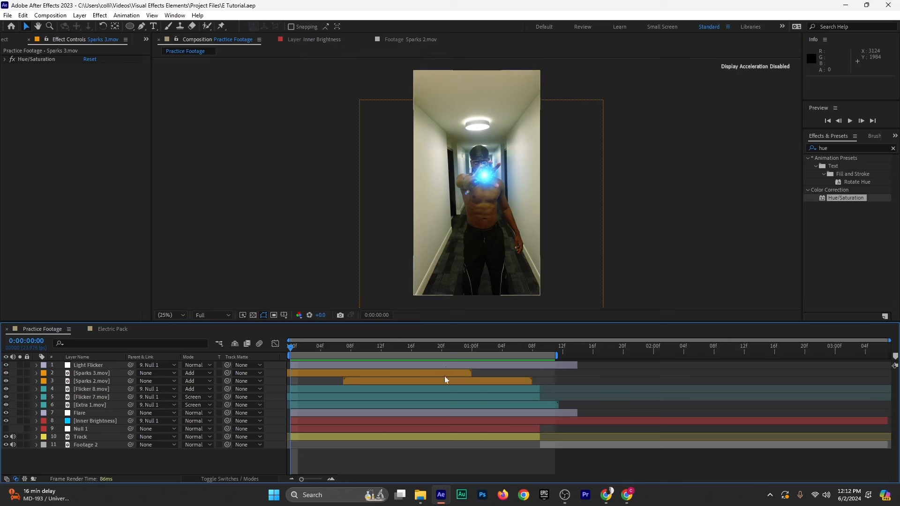
{"action": "key", "text": "space"}
{"action": "key", "text": "space"}
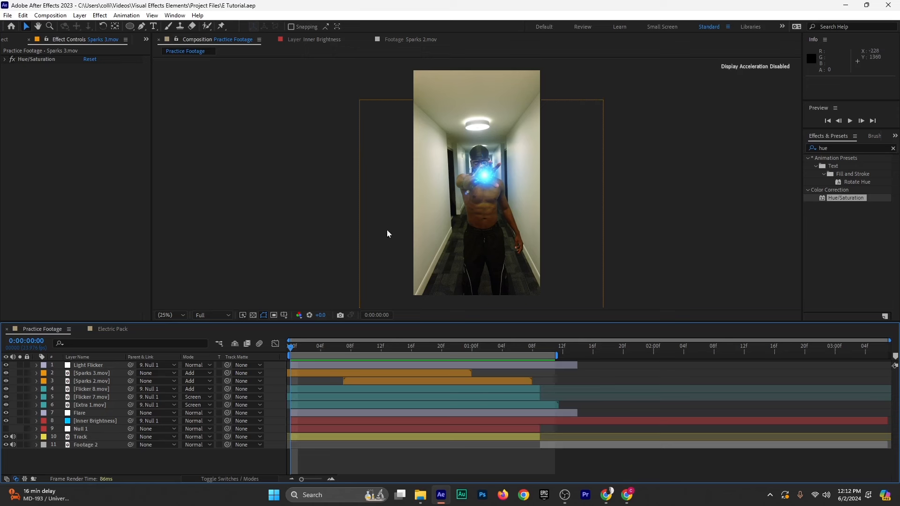
Duplicate the Light Flicker layer and rename the copy Distortion
{"action": "left_click", "coordinate": [95, 365]}
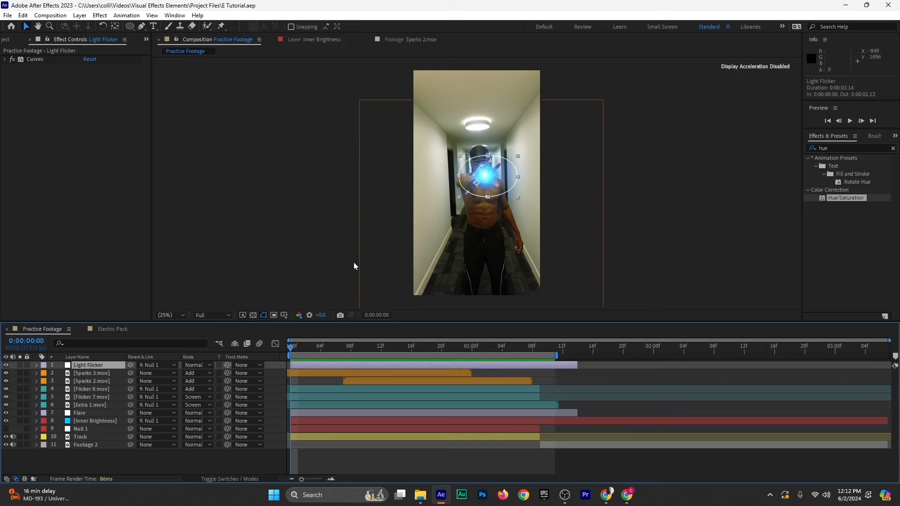
{"action": "key", "text": "period"}
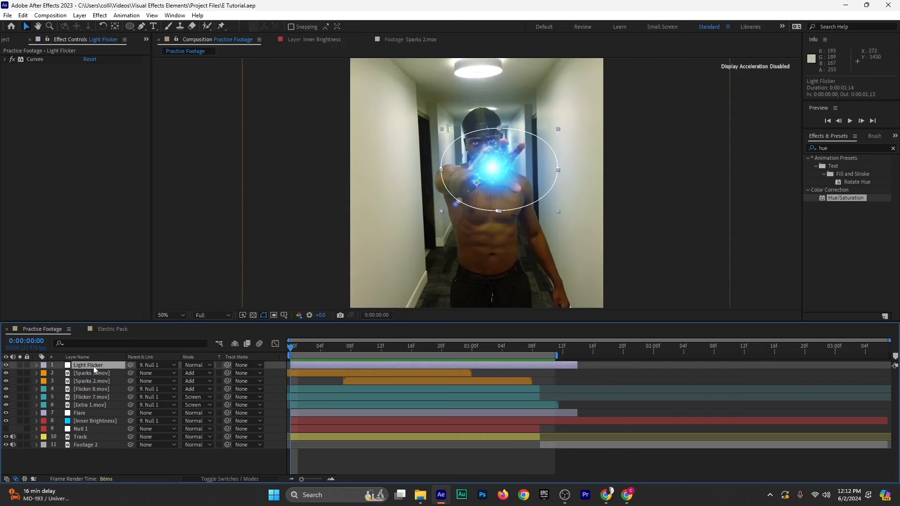
{"action": "key", "text": "ctrl+d"}
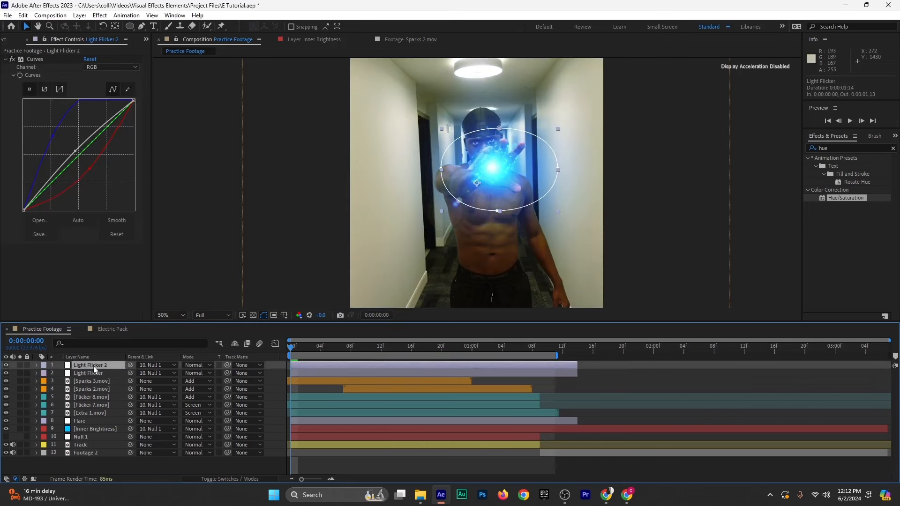
{"action": "key", "text": "Return"}
{"action": "type", "text": "Distortion"}
{"action": "left_click", "coordinate": [58, 368]}
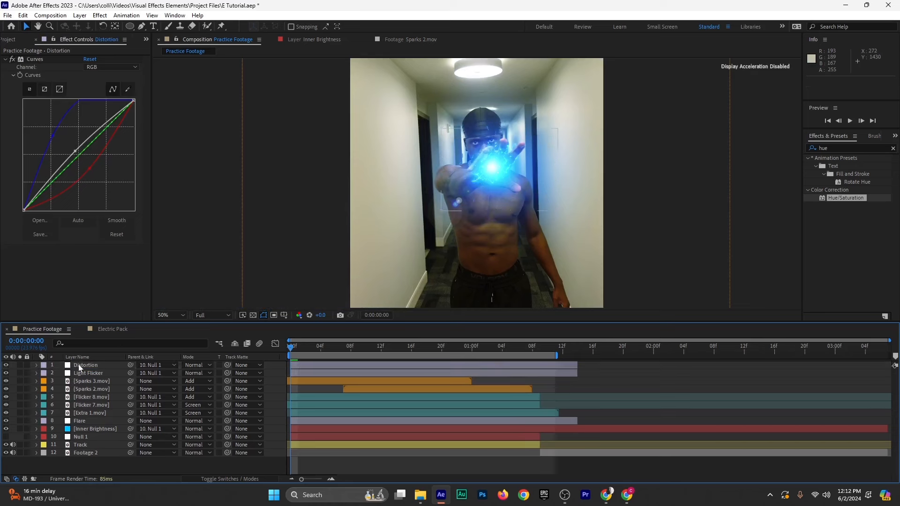
Remove the Curves effect from the Distortion layer
{"action": "left_click", "coordinate": [78, 365]}
{"action": "left_click", "coordinate": [33, 60]}
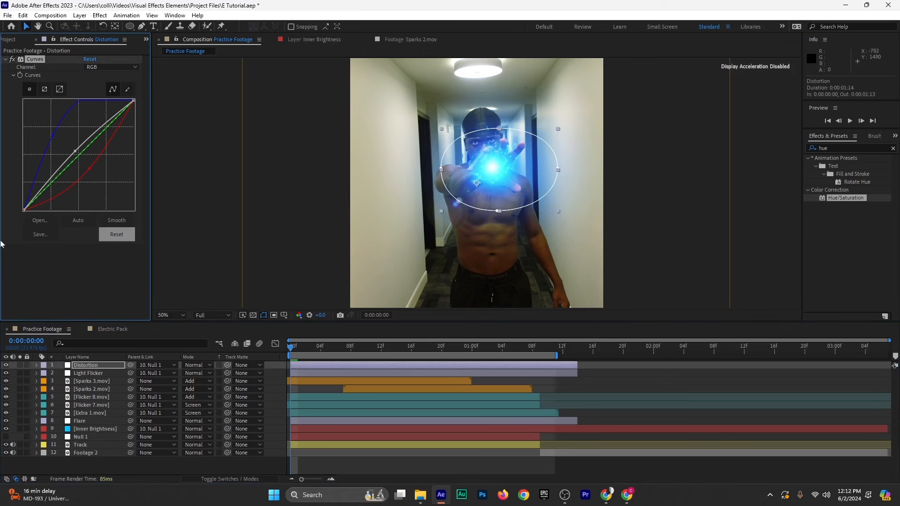
{"action": "left_click", "coordinate": [107, 358]}
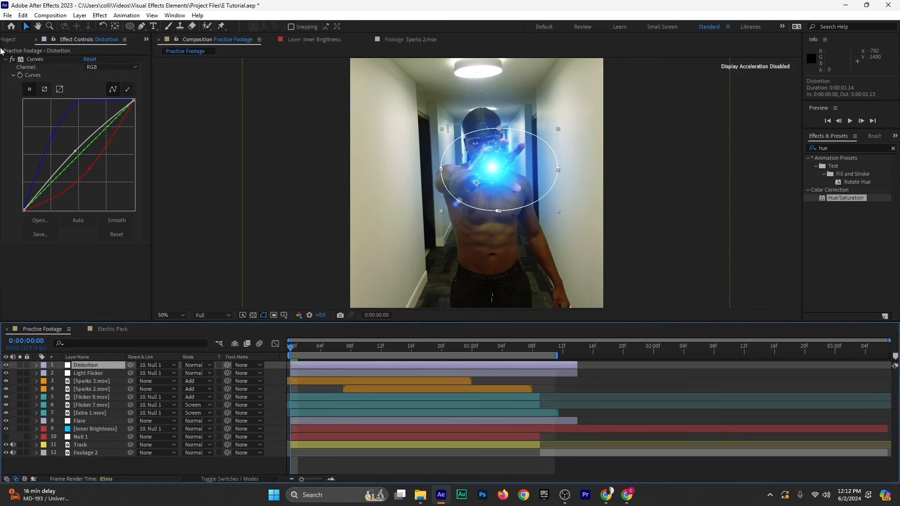
{"action": "left_click", "coordinate": [30, 60]}
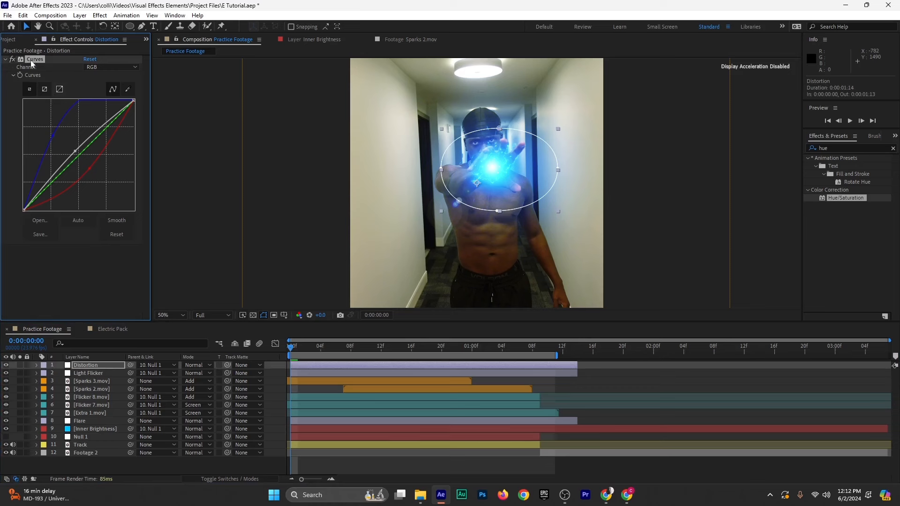
{"action": "key", "text": "Delete"}
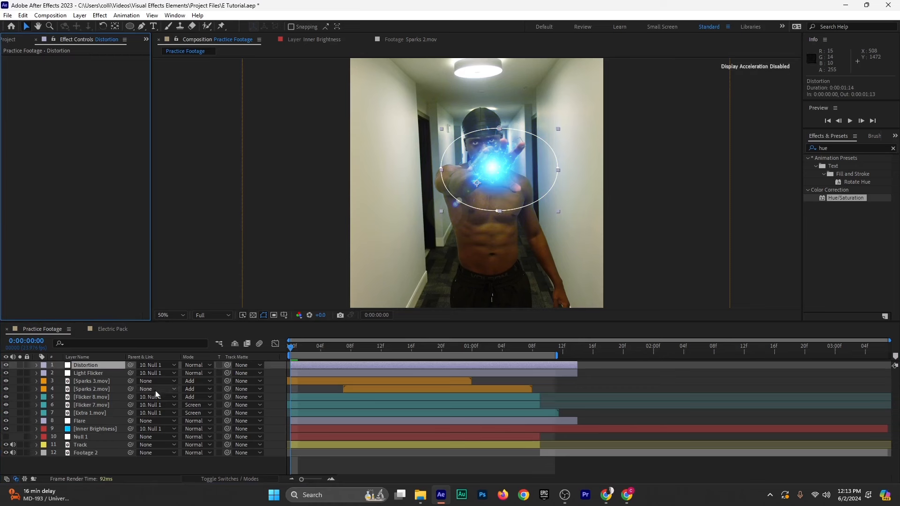
Show the Distortion layer's Opacity keyframes and set the one at 0:00:00:01 to 20%
{"action": "key", "text": "t"}
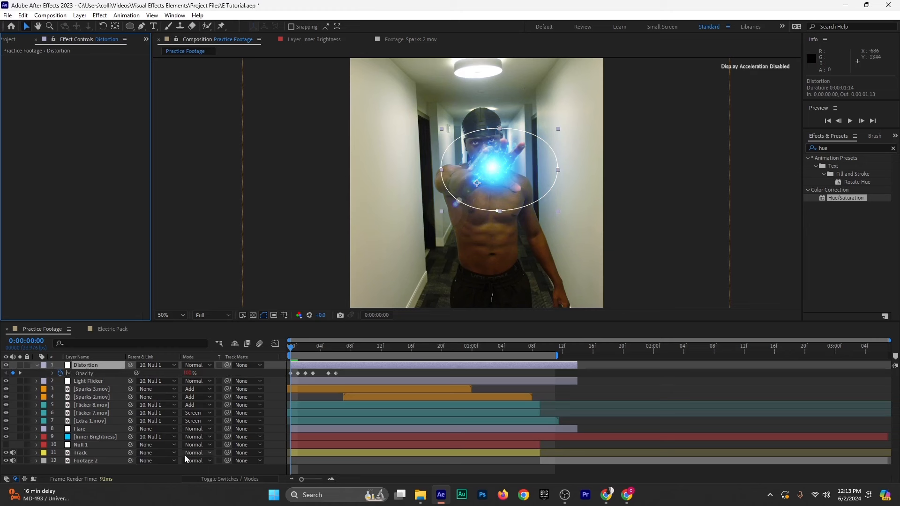
{"action": "left_click", "coordinate": [296, 352]}
{"action": "left_click", "coordinate": [297, 350]}
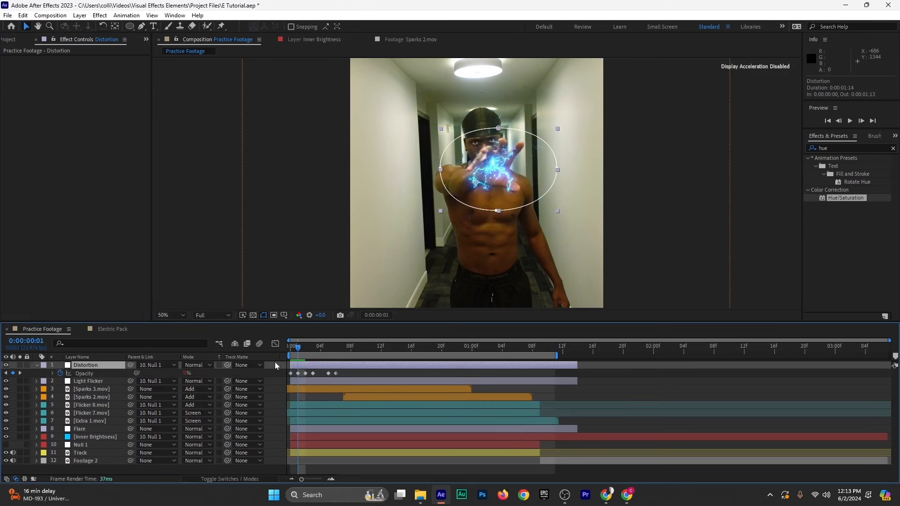
{"action": "left_click", "coordinate": [185, 374]}
{"action": "type", "text": "2"}
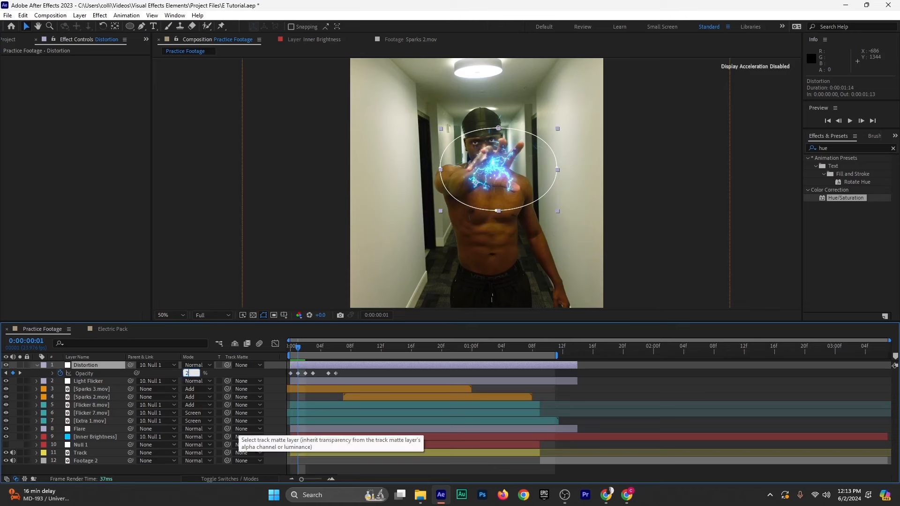
{"action": "type", "text": "0"}
{"action": "left_click", "coordinate": [231, 372]}
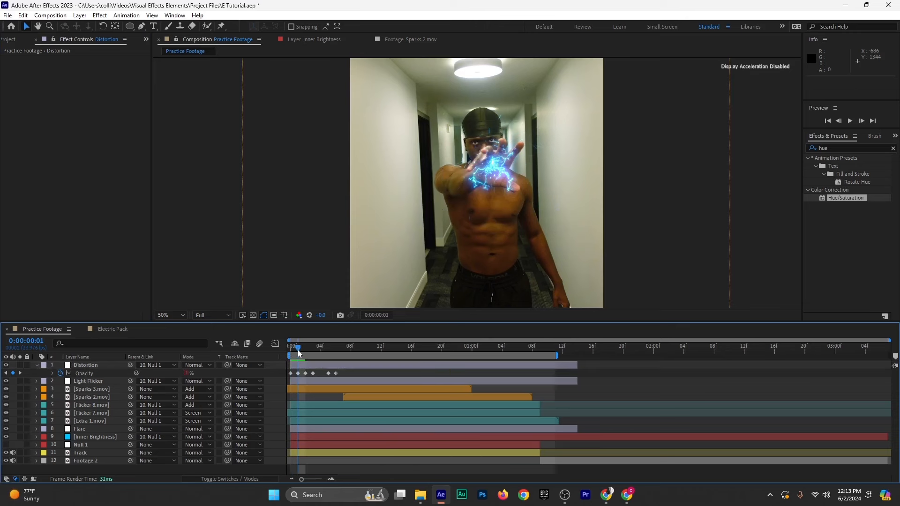
Raise the Distortion layer's Opacity keyframe at 0:00:00:03, set the one at 0:00:00:06 to 20%, and collapse the layer
{"action": "left_click", "coordinate": [305, 355]}
{"action": "left_click", "coordinate": [314, 355]}
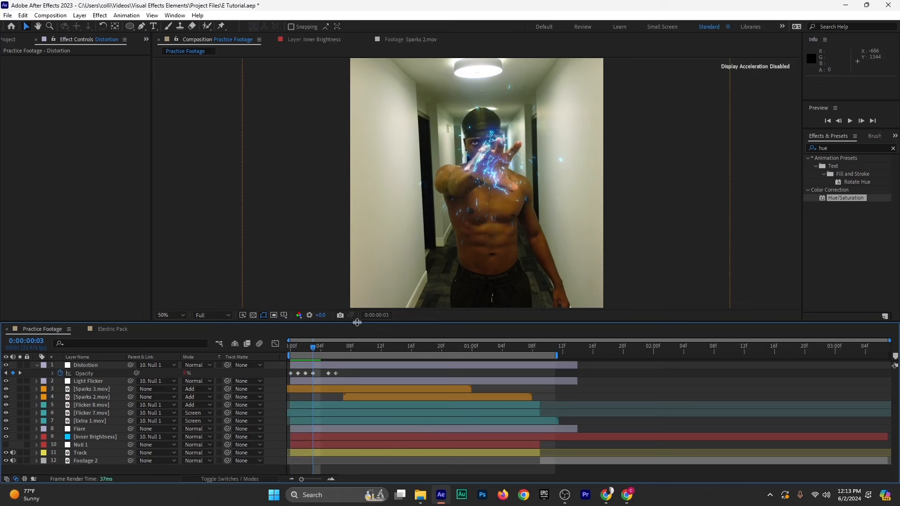
{"action": "left_click", "coordinate": [185, 373]}
{"action": "type", "text": "2"}
{"action": "left_click", "coordinate": [226, 375]}
{"action": "left_click_drag", "start_coordinate": [315, 351], "coordinate": [338, 356]}
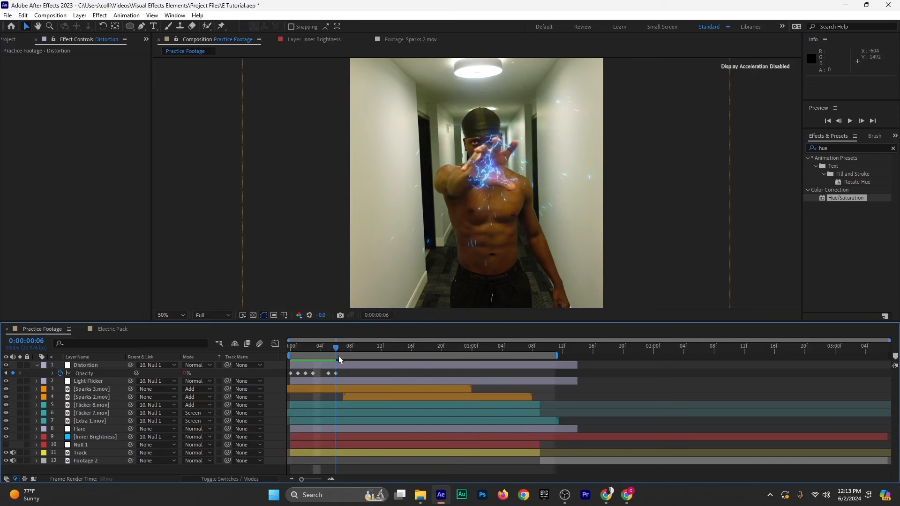
{"action": "left_click", "coordinate": [185, 373]}
{"action": "type", "text": "20"}
{"action": "left_click_drag", "start_coordinate": [325, 347], "coordinate": [266, 351]}
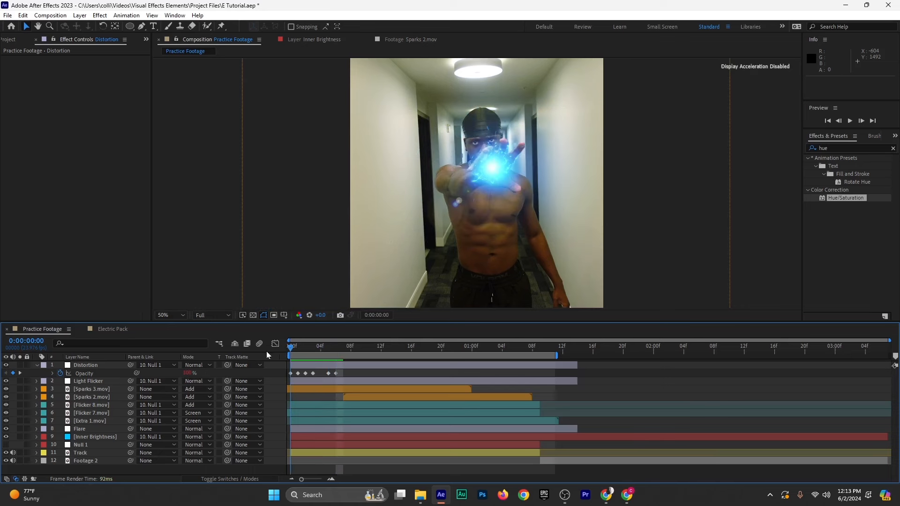
{"action": "left_click", "coordinate": [37, 365]}
Find the Video Copilot Heat Distortion effect and apply it to the Distortion layer
{"action": "left_click", "coordinate": [350, 365]}
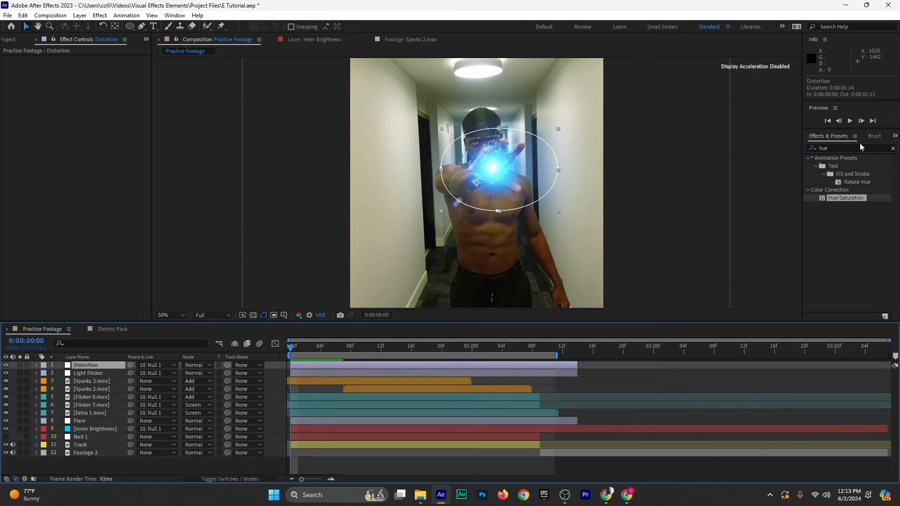
{"action": "left_click", "coordinate": [844, 149]}
{"action": "type", "text": "heat"}
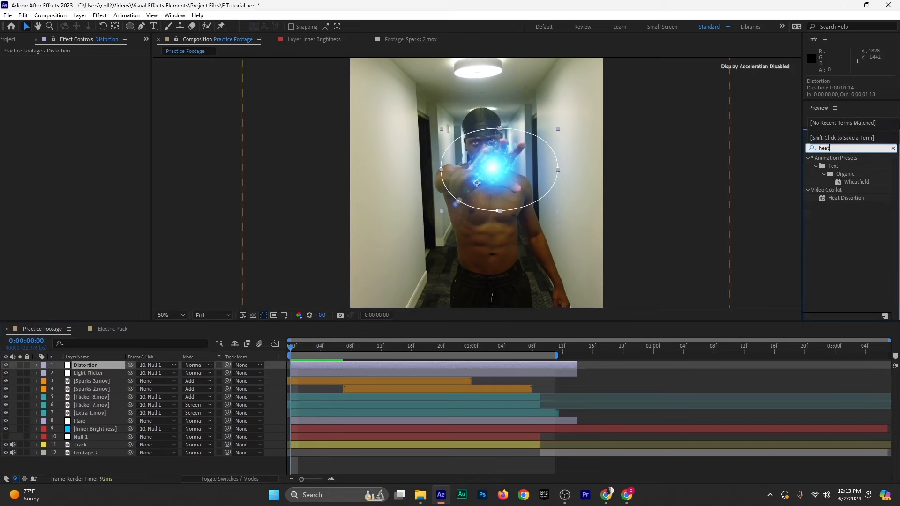
{"action": "left_click_drag", "start_coordinate": [843, 200], "coordinate": [44, 371]}
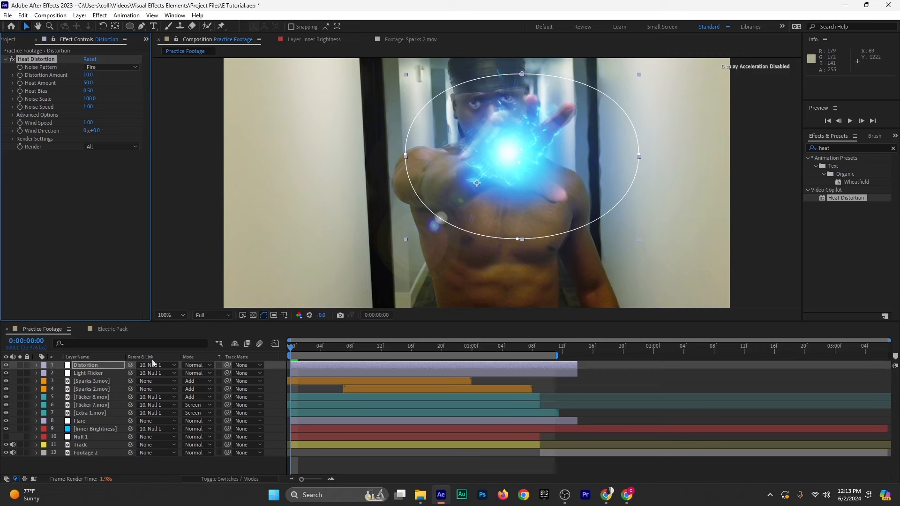
Solo the Distortion and Track layers to isolate the heat effect over the footage, and save the project
{"action": "left_click", "coordinate": [20, 364]}
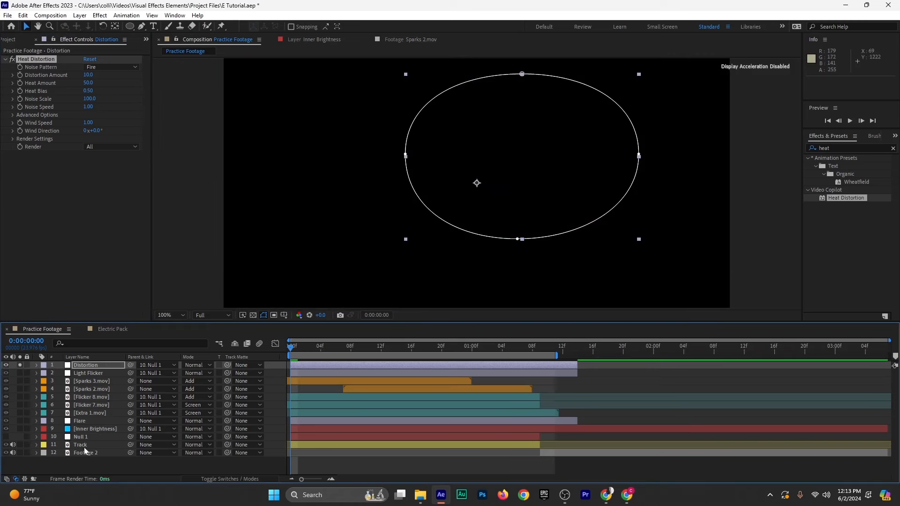
{"action": "left_click", "coordinate": [19, 444]}
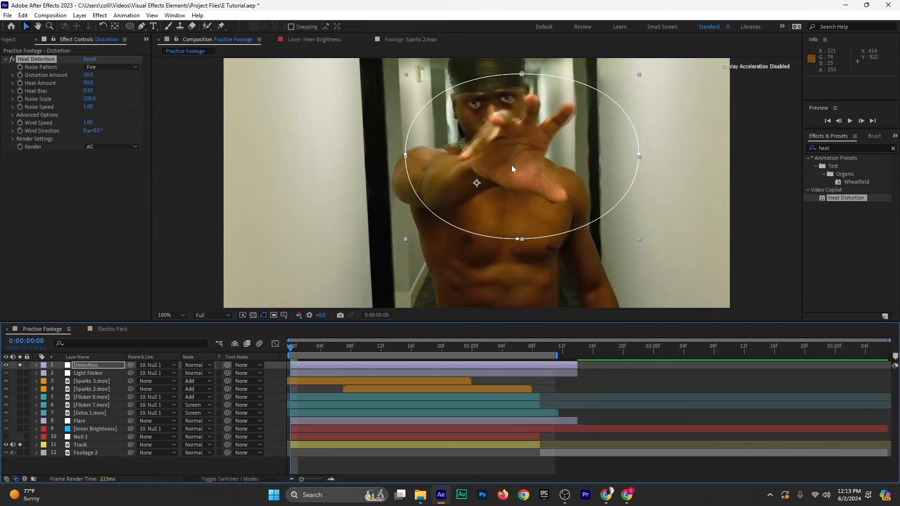
{"action": "key", "text": "ctrl+s"}
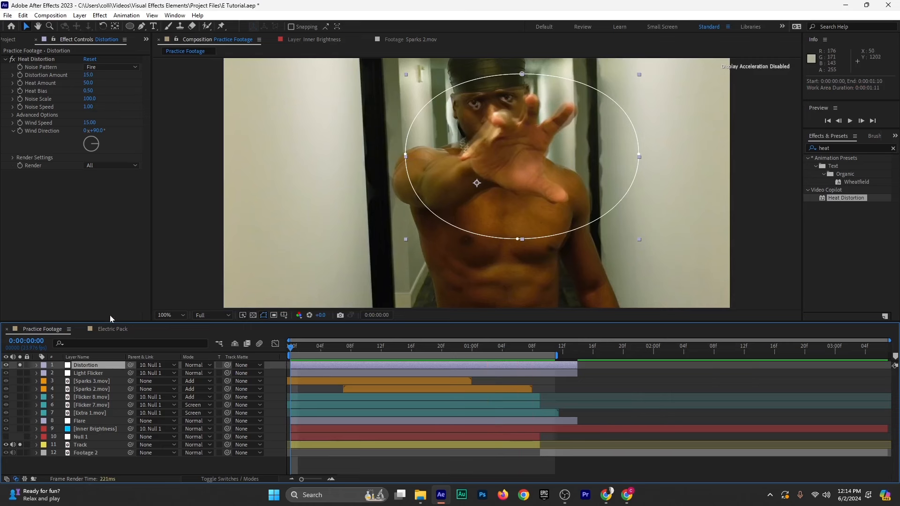
Remove all Opacity keyframes from the Distortion layer and collapse it
{"action": "key", "text": "t"}
{"action": "left_click", "coordinate": [85, 373]}
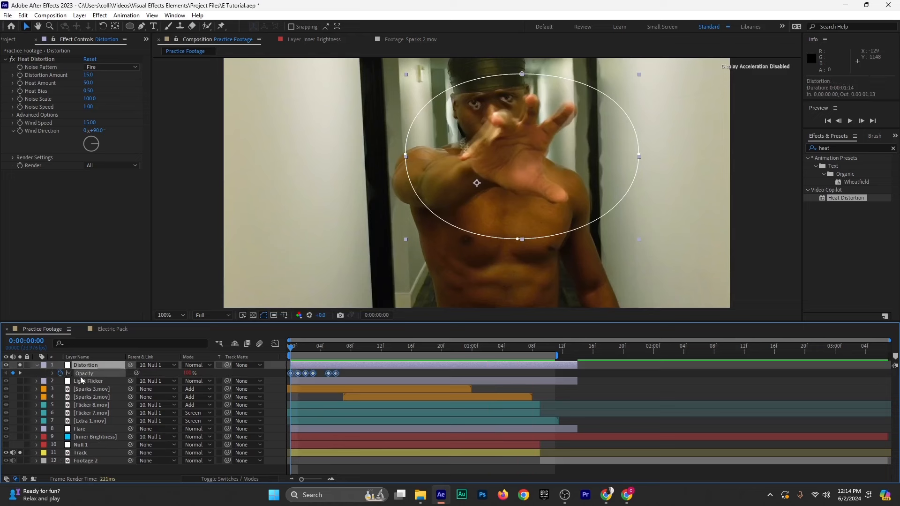
{"action": "key", "text": "Delete"}
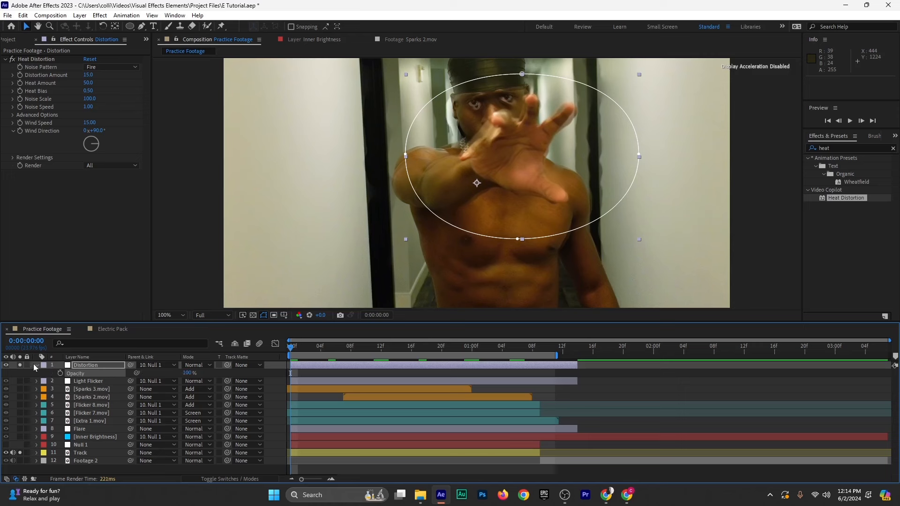
{"action": "left_click", "coordinate": [36, 366]}
Preview the soloed distortion and set Heat Distortion's Distortion Amount to 10 and Heat Amount to 25
{"action": "left_click", "coordinate": [289, 350]}
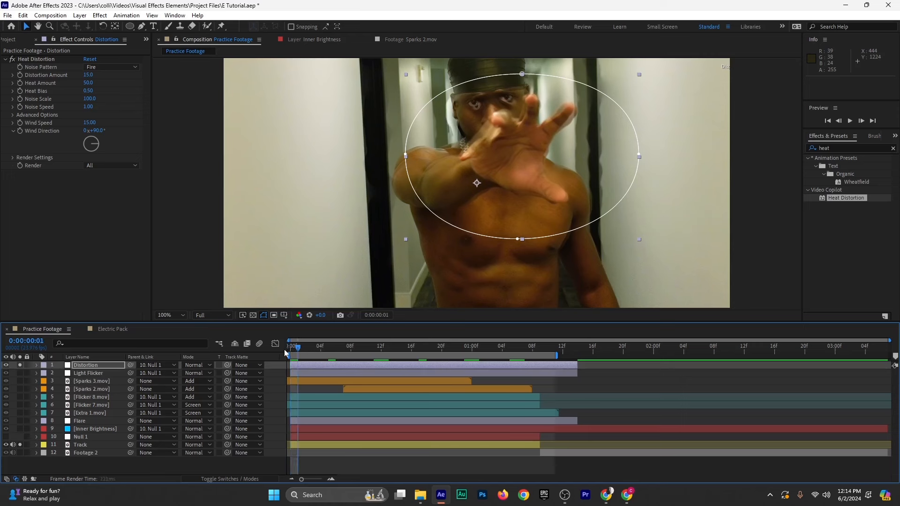
{"action": "key", "text": "space"}
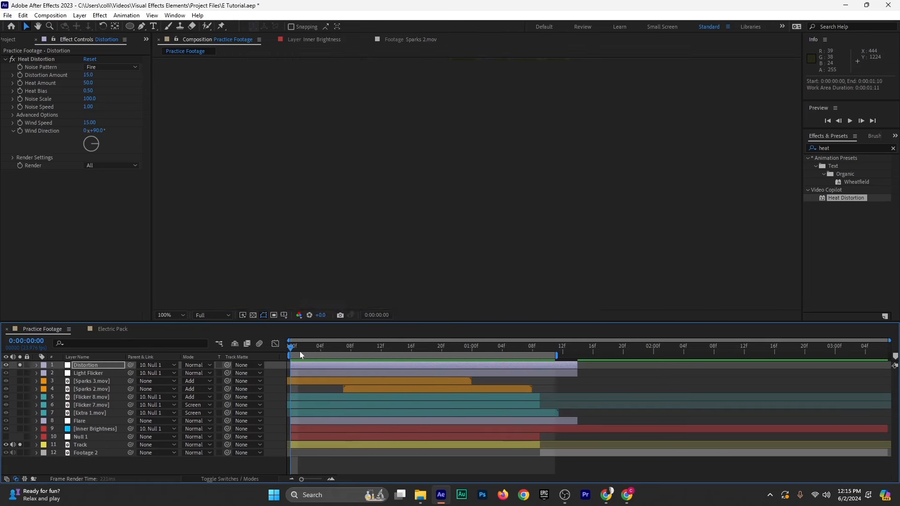
{"action": "left_click_drag", "start_coordinate": [299, 351], "coordinate": [313, 349]}
{"action": "left_click", "coordinate": [87, 75]}
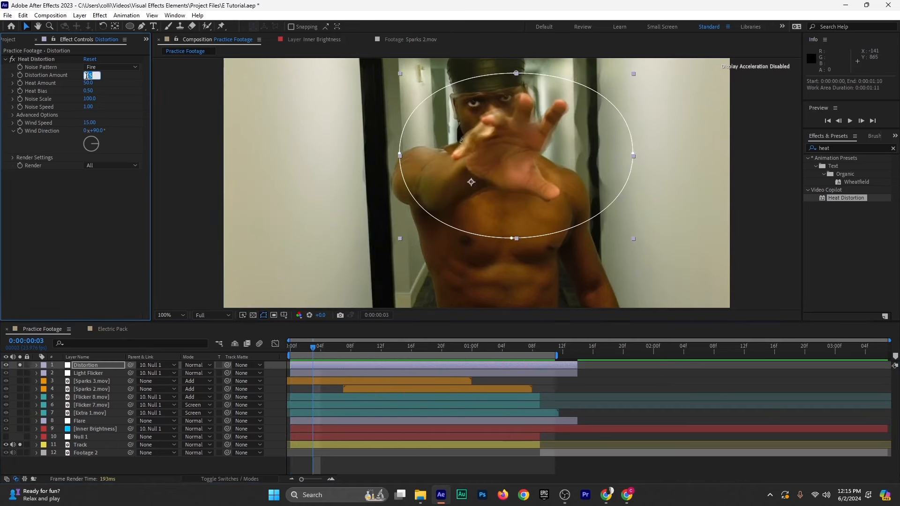
{"action": "key", "text": "Return"}
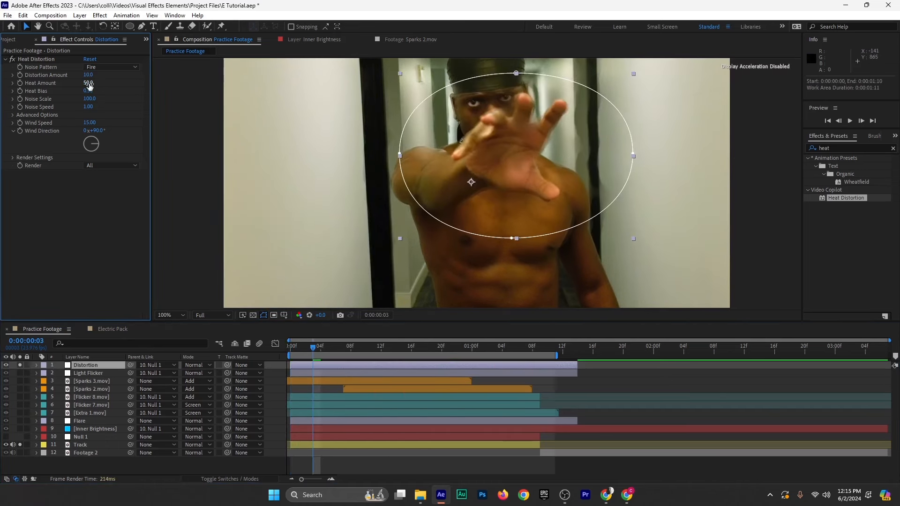
{"action": "left_click", "coordinate": [89, 83]}
{"action": "type", "text": "25"}
{"action": "key", "text": "Return"}
Set Heat Distortion's Wind Speed to 7.5
{"action": "left_click", "coordinate": [89, 123]}
{"action": "type", "text": "7"}
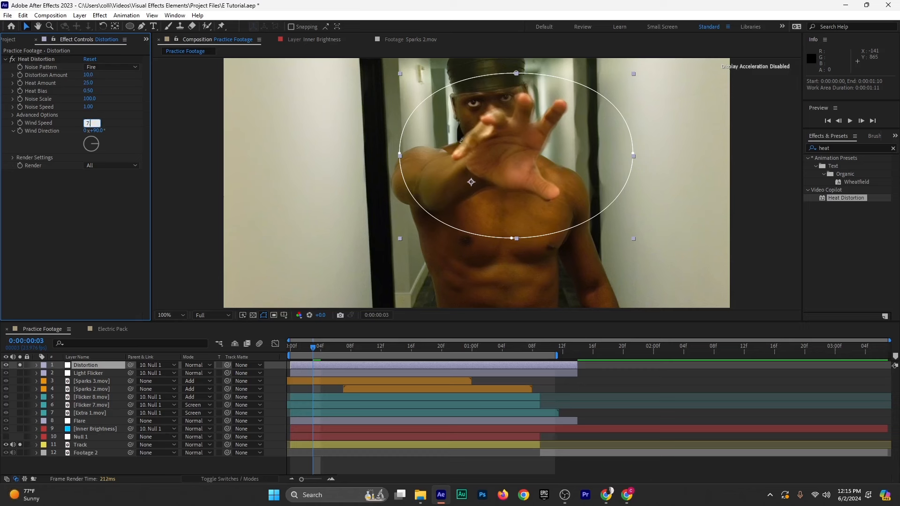
{"action": "type", "text": ".5"}
{"action": "key", "text": "Return"}
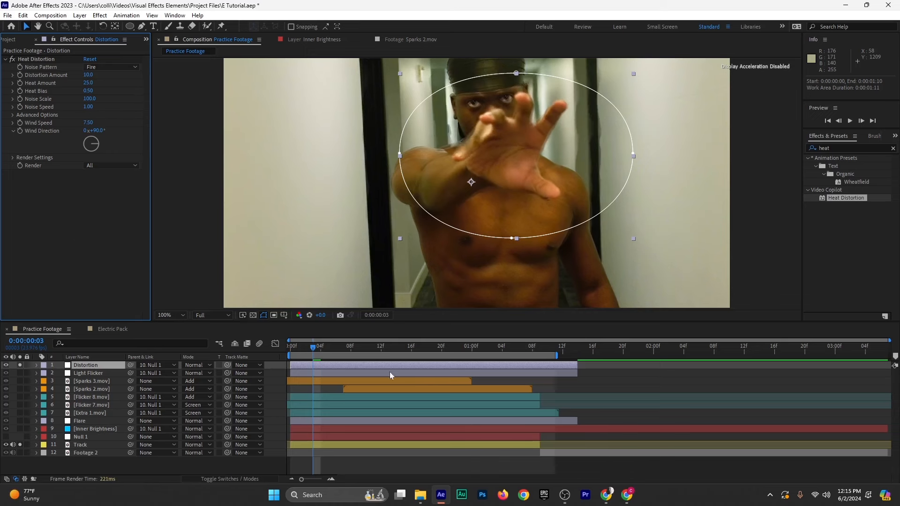
Reduce the Distortion layer's Mask Feather to 158 pixels and preview the mask edge from the first frame
{"action": "key", "text": "f"}
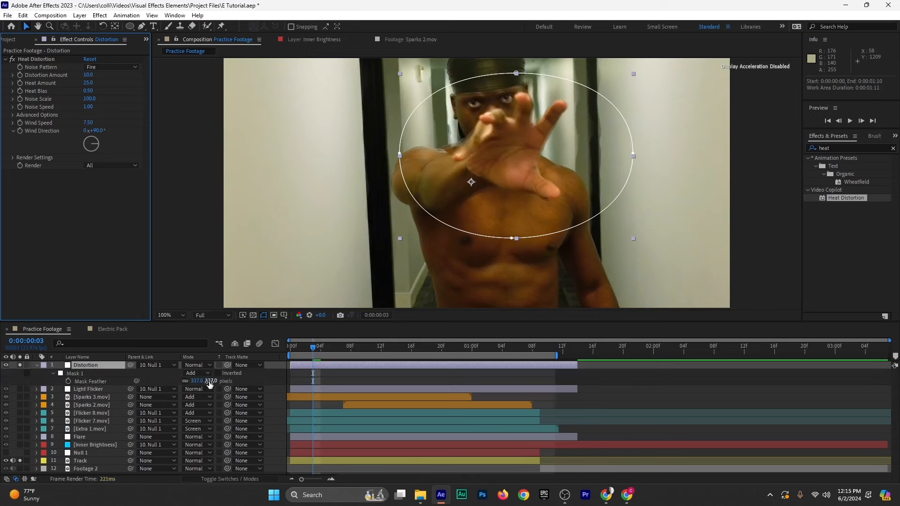
{"action": "left_click_drag", "start_coordinate": [161, 388], "coordinate": [133, 389]}
{"action": "key", "text": "Home"}
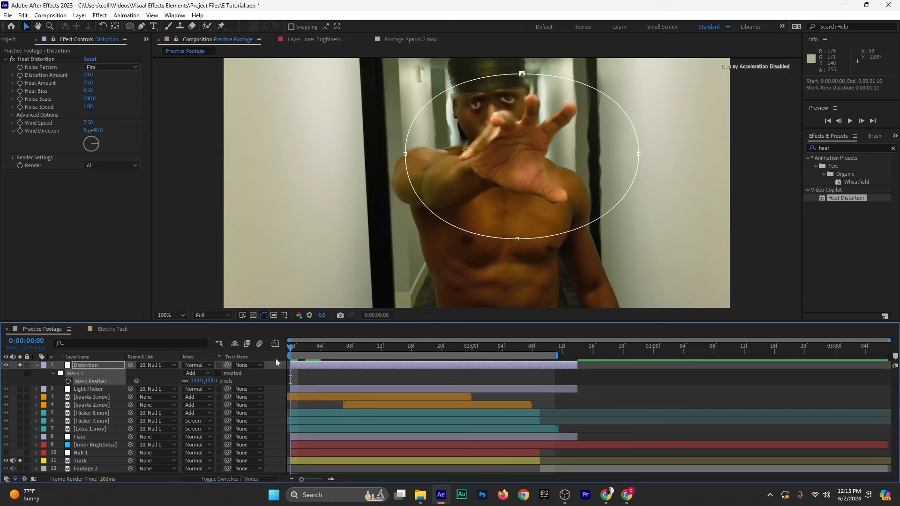
{"action": "key", "text": "space"}
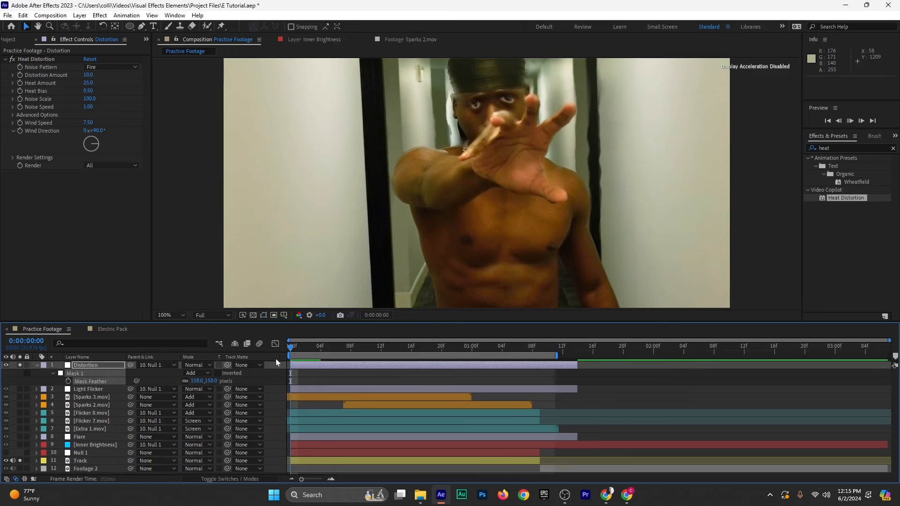
{"action": "left_click", "coordinate": [329, 348]}
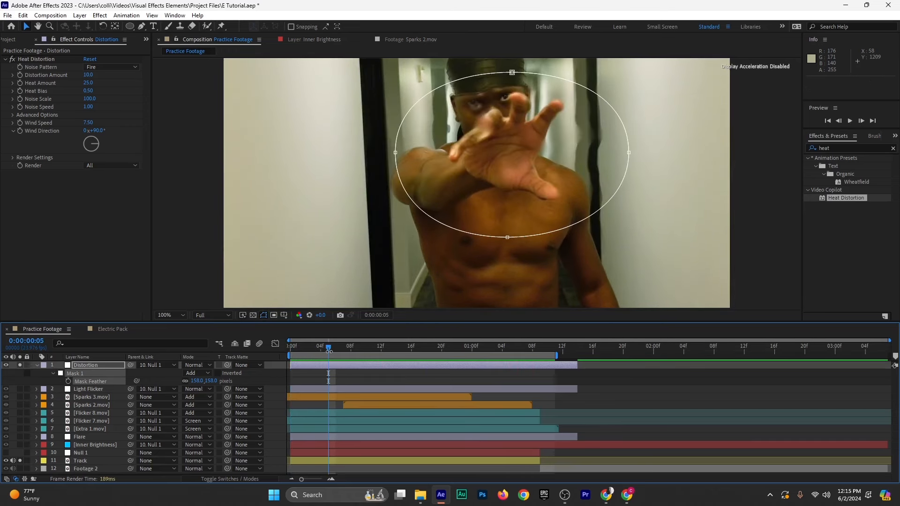
Set Heat Distortion's Wind Speed to 3 and play back the distortion
{"action": "left_click", "coordinate": [88, 124]}
{"action": "type", "text": "3"}
{"action": "key", "text": "Return"}
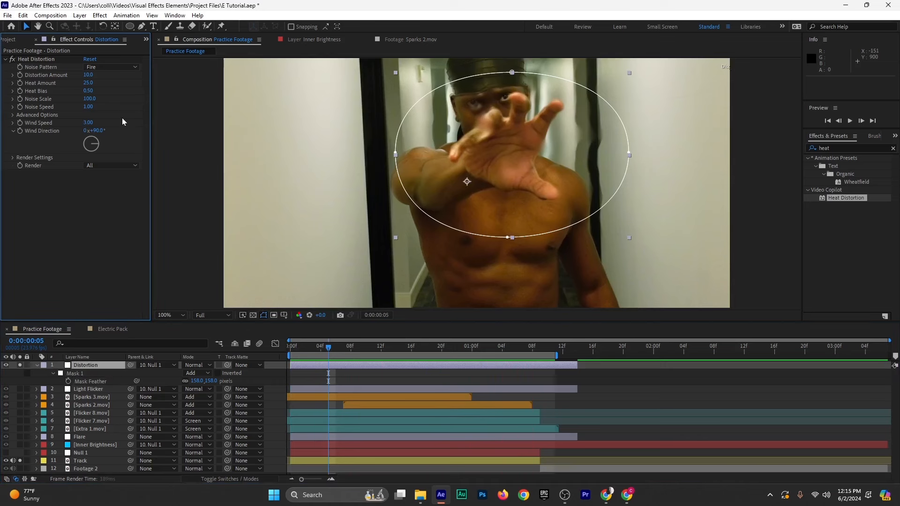
{"action": "key", "text": "space"}
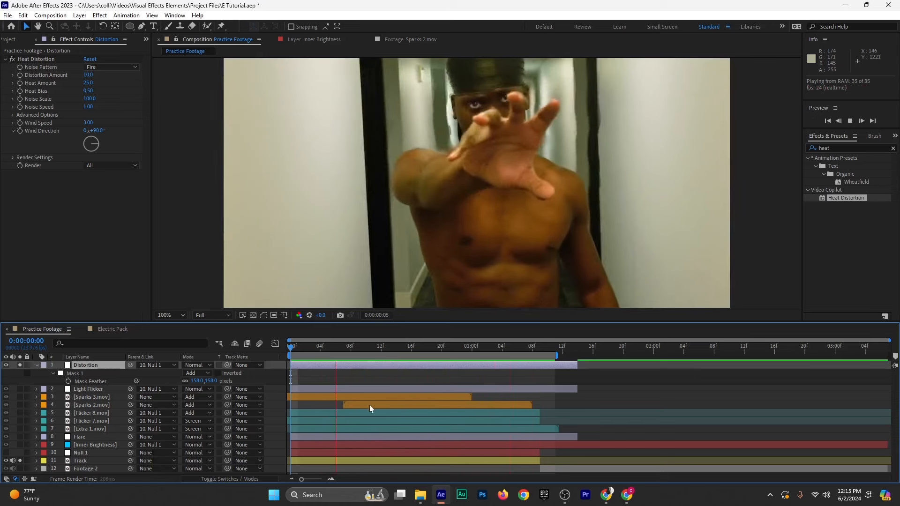
{"action": "key", "text": "space"}
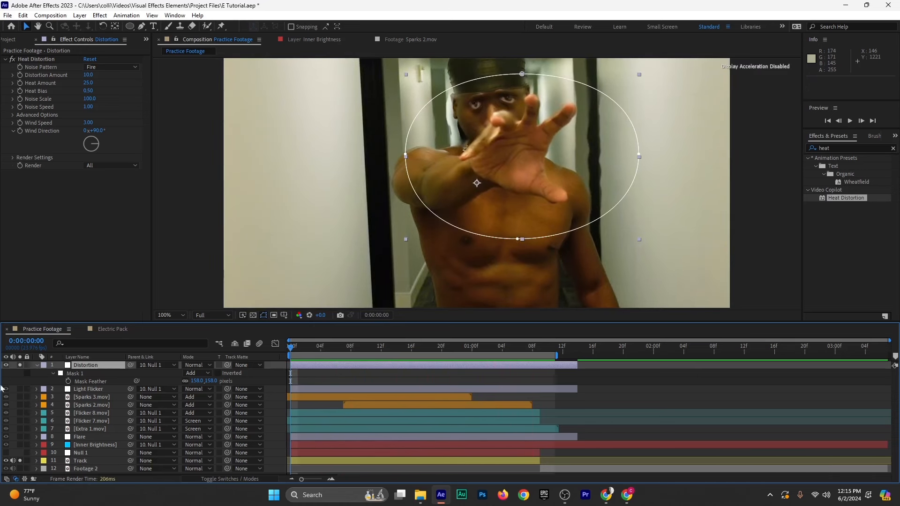
Move the Distortion layer directly above the Flare layer and unsolo Track and Distortion
{"action": "left_click", "coordinate": [37, 366]}
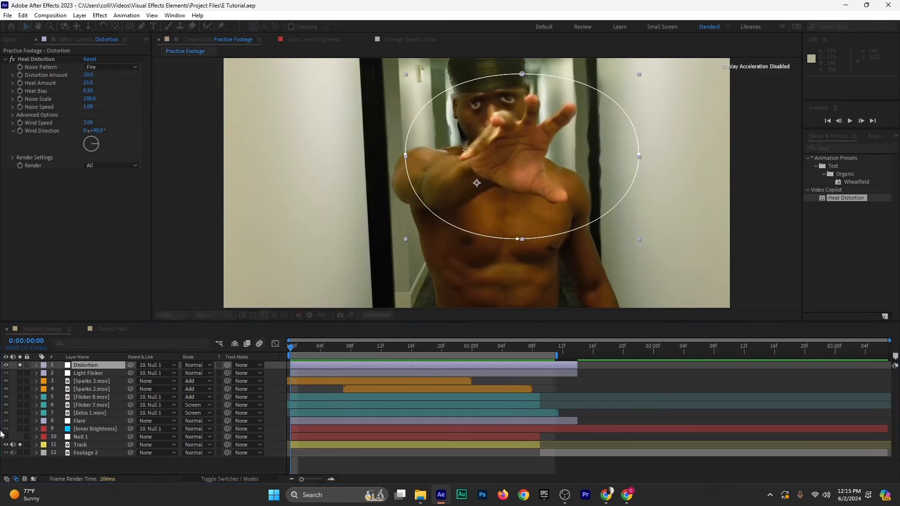
{"action": "left_click_drag", "start_coordinate": [87, 369], "coordinate": [85, 422]}
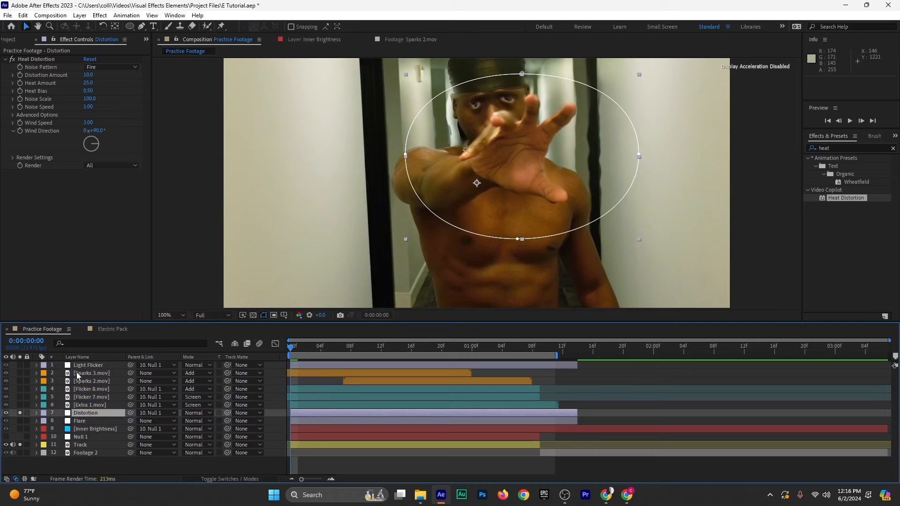
{"action": "left_click", "coordinate": [20, 445]}
{"action": "left_click", "coordinate": [20, 413]}
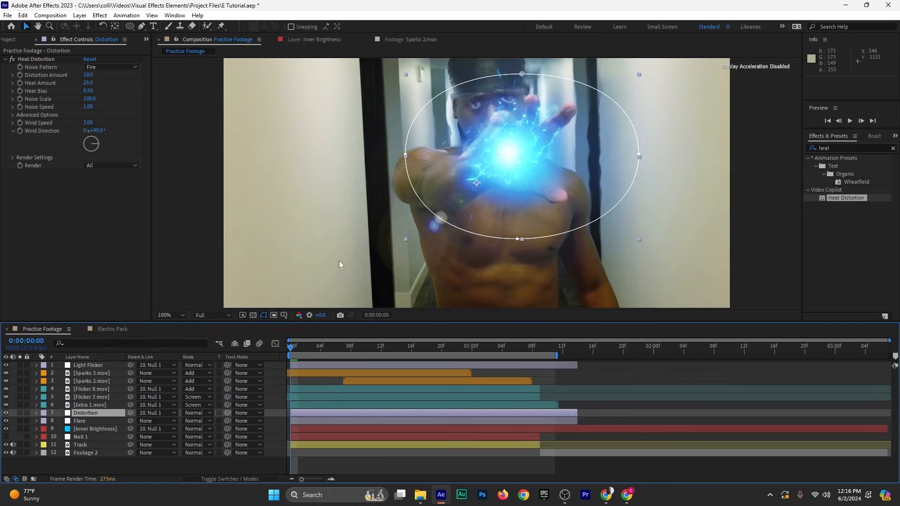
Play the full composite with the whole frame in view and closer on the hand, stopping at 0:00:00:02
{"action": "left_click", "coordinate": [173, 316]}
{"action": "left_click", "coordinate": [177, 161]}
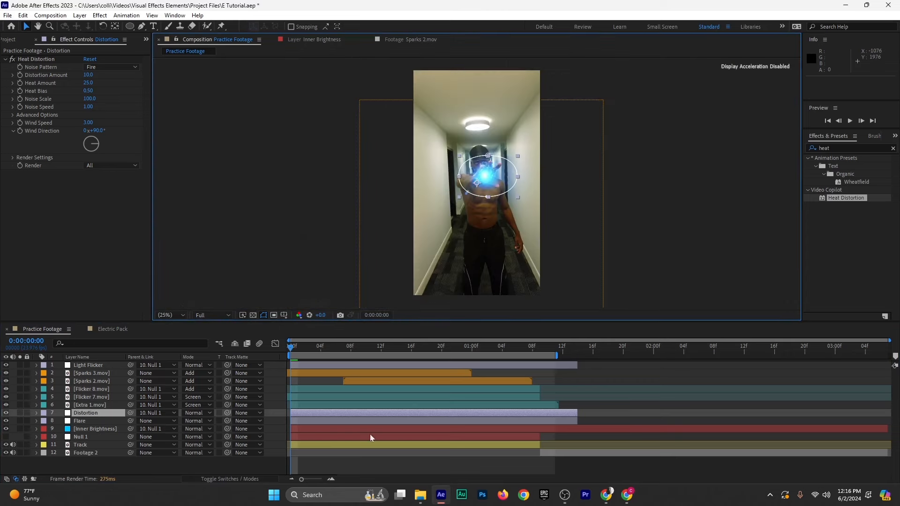
{"action": "left_click", "coordinate": [280, 348]}
{"action": "key", "text": "space"}
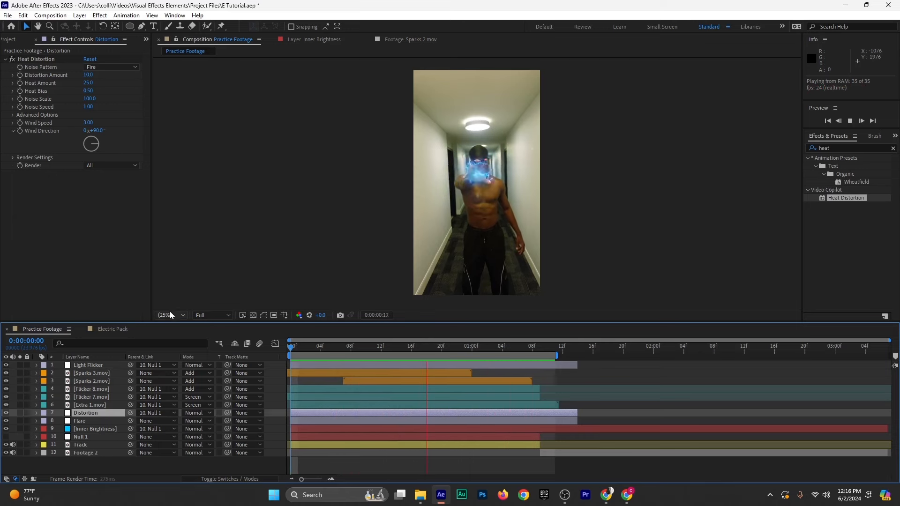
{"action": "scroll", "coordinate": [483, 171], "scroll_direction": "up", "scroll_amount": 3}
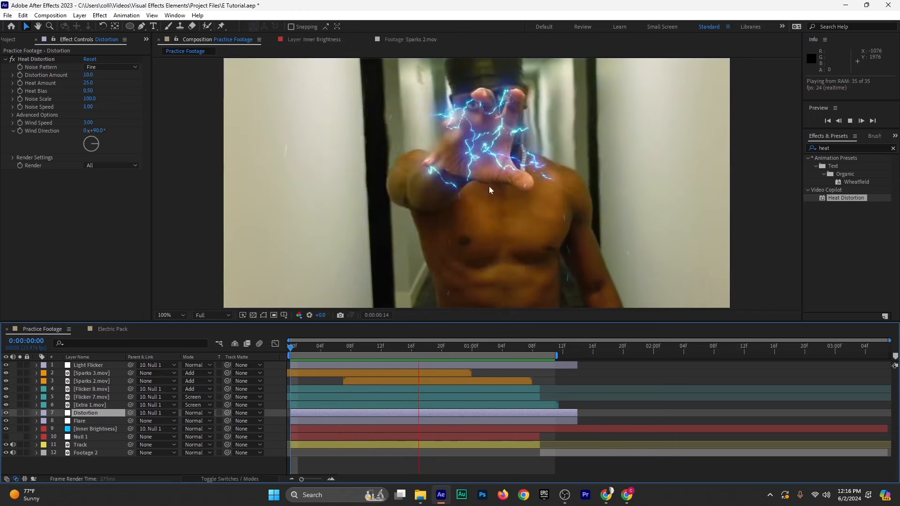
{"action": "left_click", "coordinate": [304, 347]}
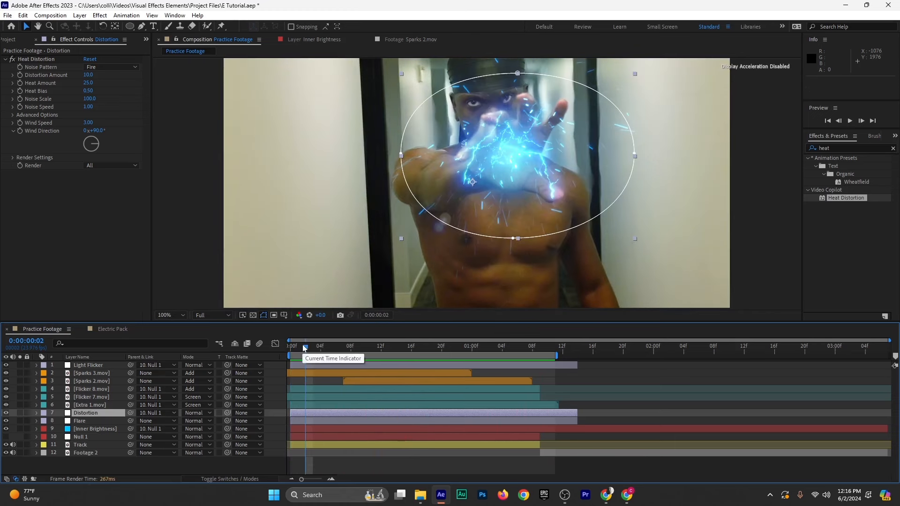
Scrub through the composite between the start and 0:00:01:03 to check all effects, and save the project
{"action": "left_click", "coordinate": [175, 315]}
{"action": "left_click", "coordinate": [170, 213]}
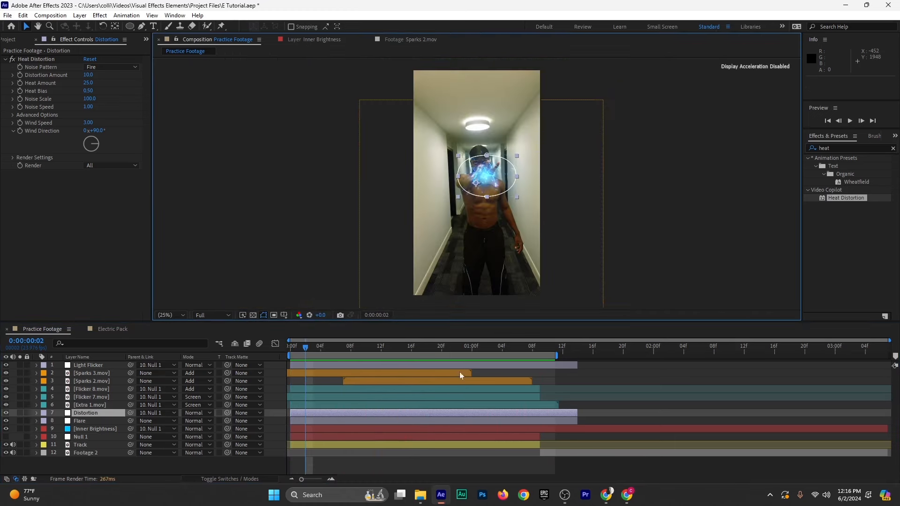
{"action": "left_click_drag", "start_coordinate": [316, 351], "coordinate": [493, 368]}
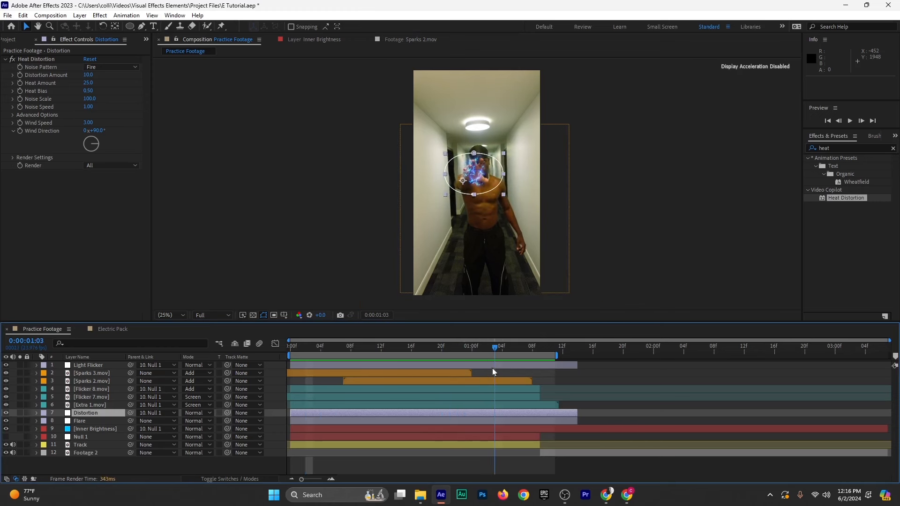
{"action": "key", "text": "period"}
{"action": "left_click_drag", "start_coordinate": [307, 347], "coordinate": [490, 365]}
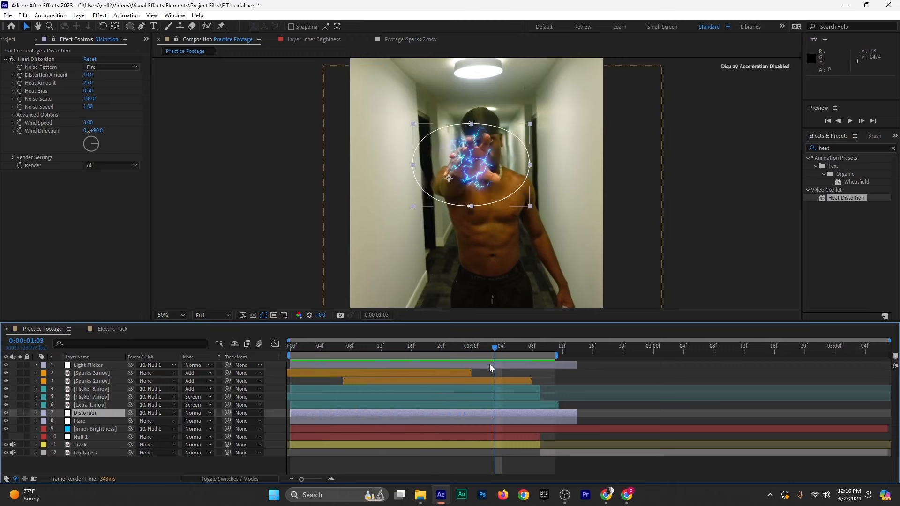
{"action": "key", "text": "ctrl+s"}
{"action": "left_click_drag", "start_coordinate": [490, 347], "coordinate": [290, 364]}
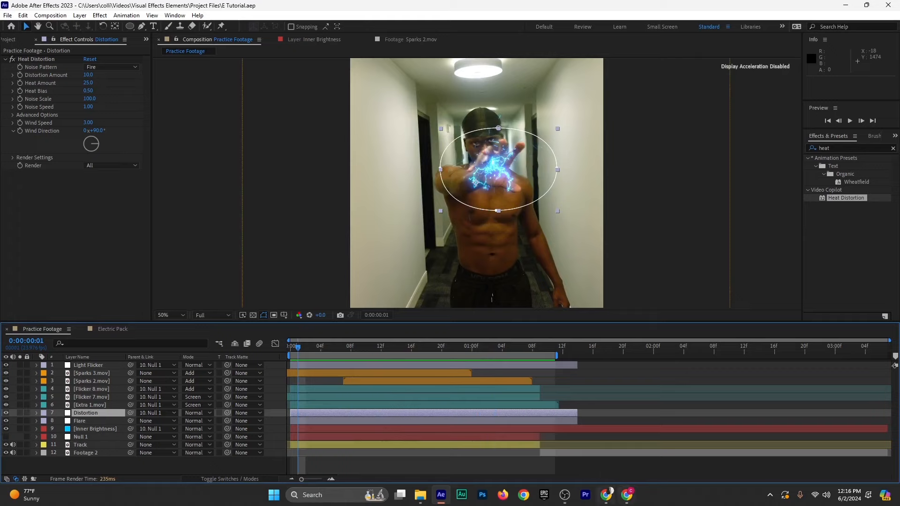
Switch to Chrome, play the Azula Lightning Effect video on YouTube as a reference, and return to After Effects
{"action": "left_click", "coordinate": [609, 445]}
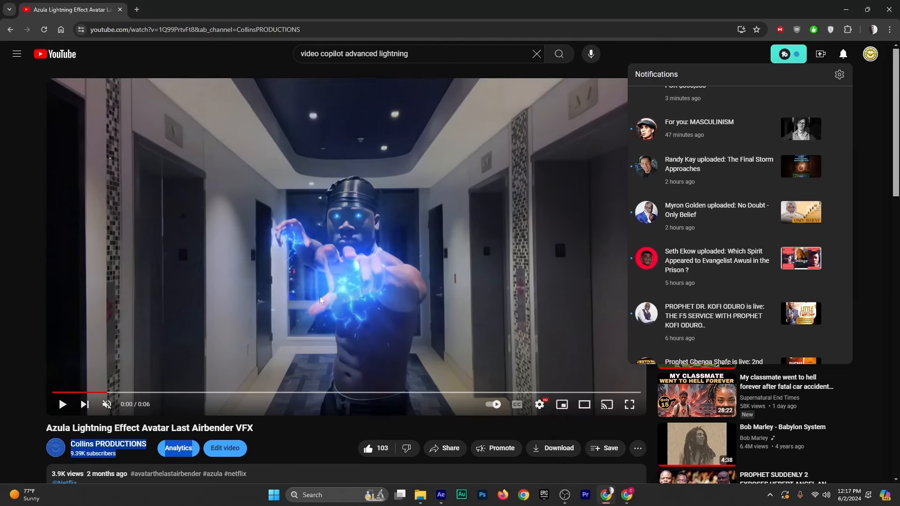
{"action": "left_click", "coordinate": [162, 358]}
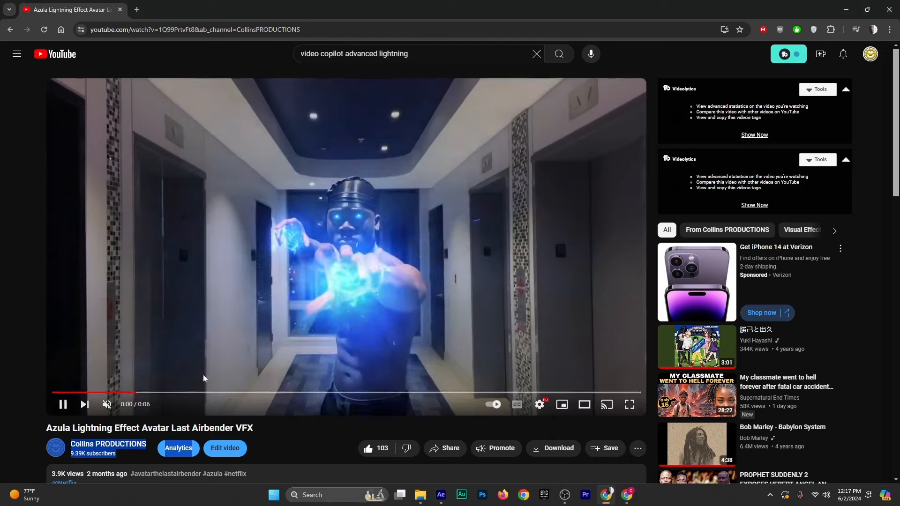
{"action": "left_click", "coordinate": [402, 317]}
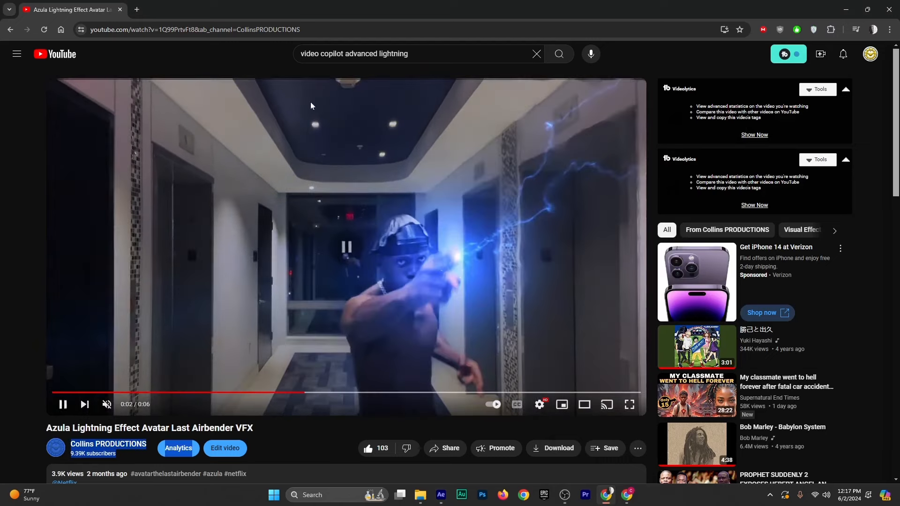
{"action": "mouse_move", "coordinate": [440, 495]}
{"action": "left_click", "coordinate": [434, 456]}
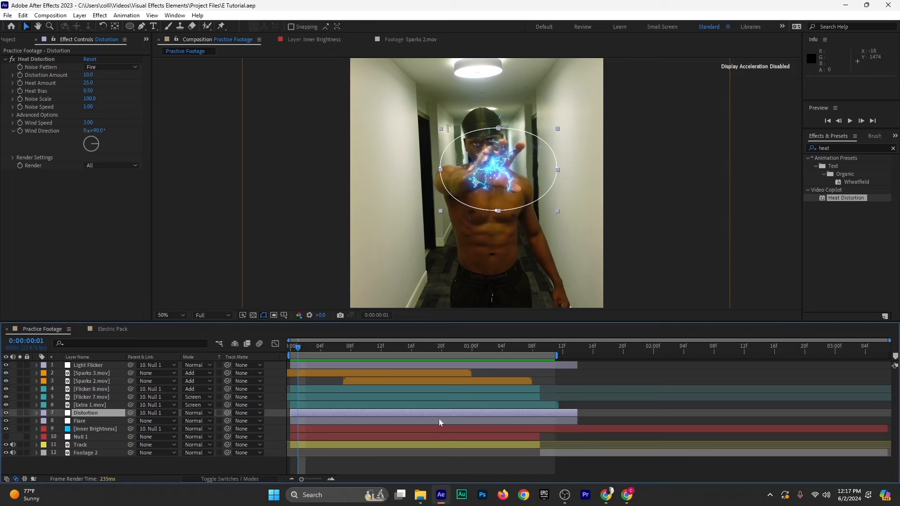
Move to 0:00:00:22, search the project footage for "gun sm", and play Gun Smoke 1.mov
{"action": "left_click_drag", "start_coordinate": [296, 344], "coordinate": [457, 359]}
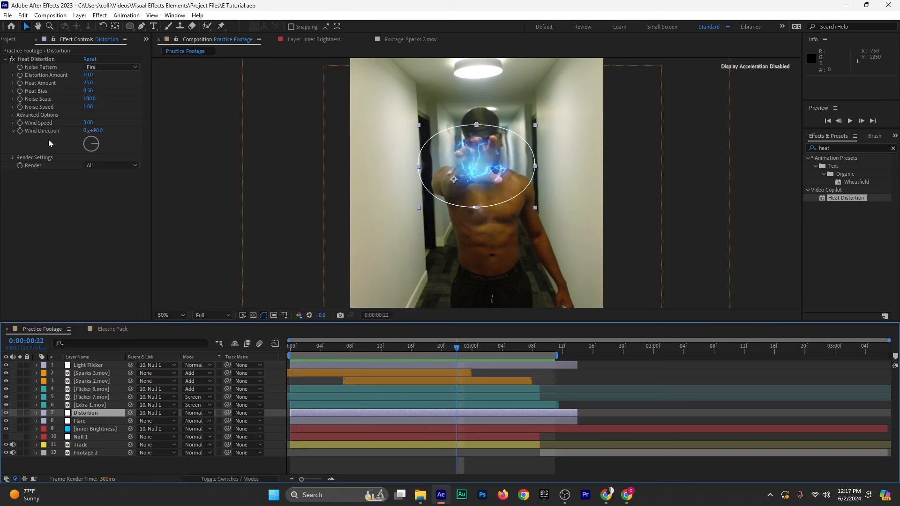
{"action": "left_click", "coordinate": [16, 43]}
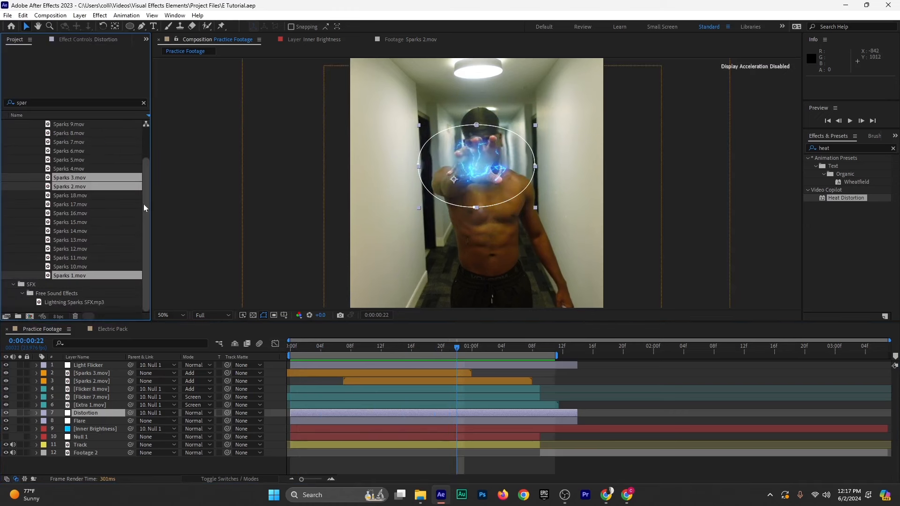
{"action": "scroll", "coordinate": [120, 136], "scroll_direction": "up", "scroll_amount": 2}
{"action": "left_click", "coordinate": [141, 101]}
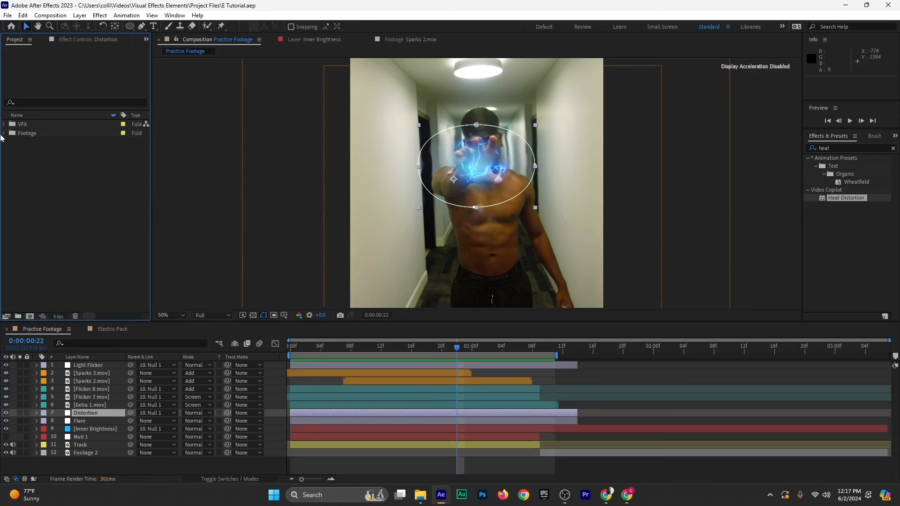
{"action": "left_click", "coordinate": [19, 103]}
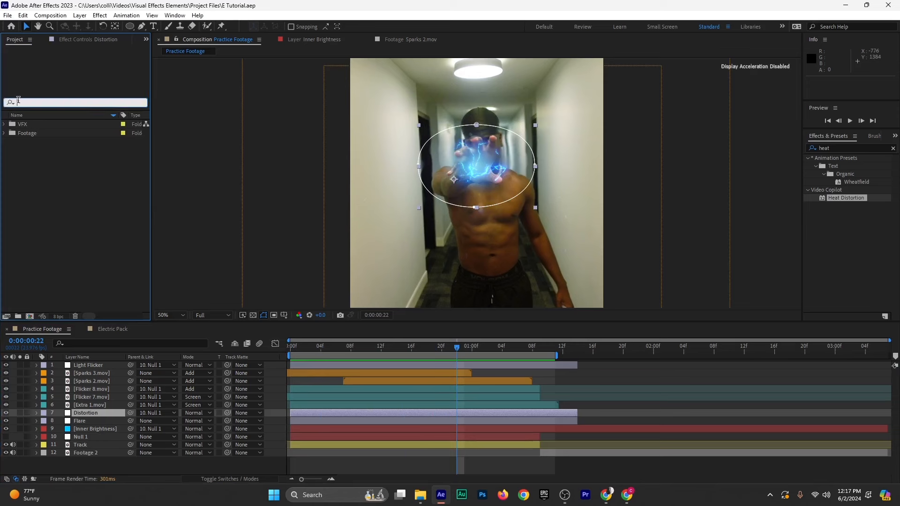
{"action": "type", "text": "gun sm"}
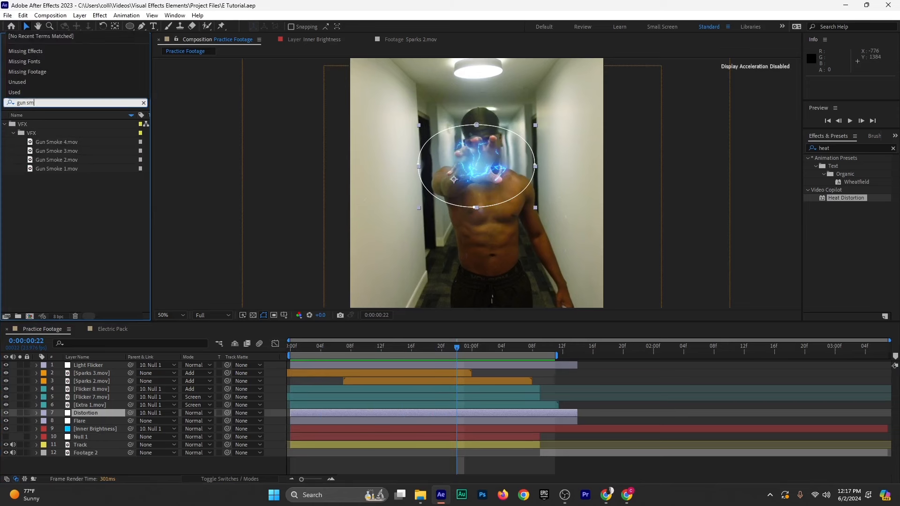
{"action": "double_click", "coordinate": [57, 169]}
{"action": "key", "text": "space"}
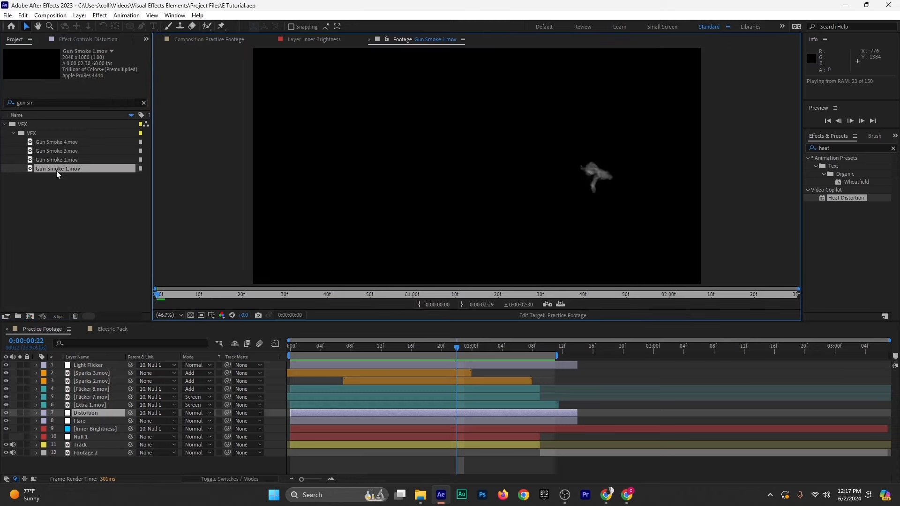
{"action": "left_click", "coordinate": [41, 160]}
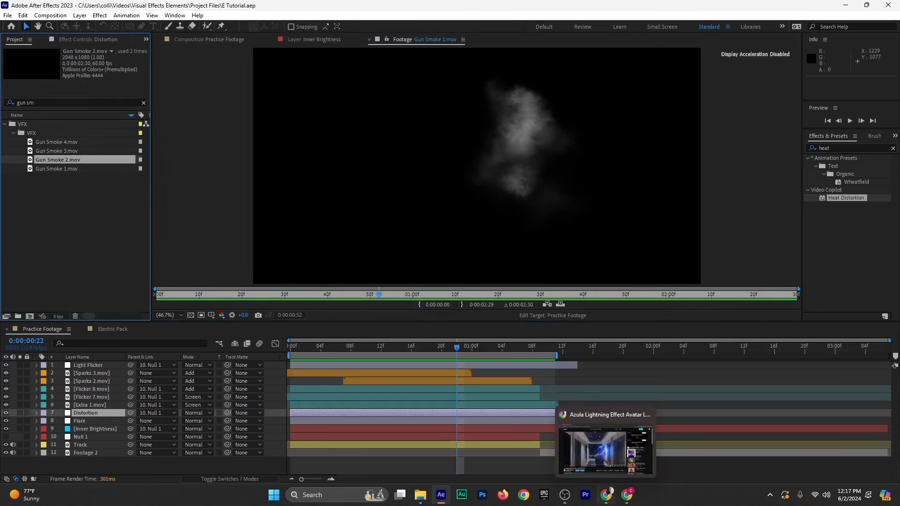
Switch to Chrome, search the ActionVFX site for "gun smoke", and look through the matching collections
{"action": "left_click", "coordinate": [606, 494]}
{"action": "type", "text": "gun smoke"}
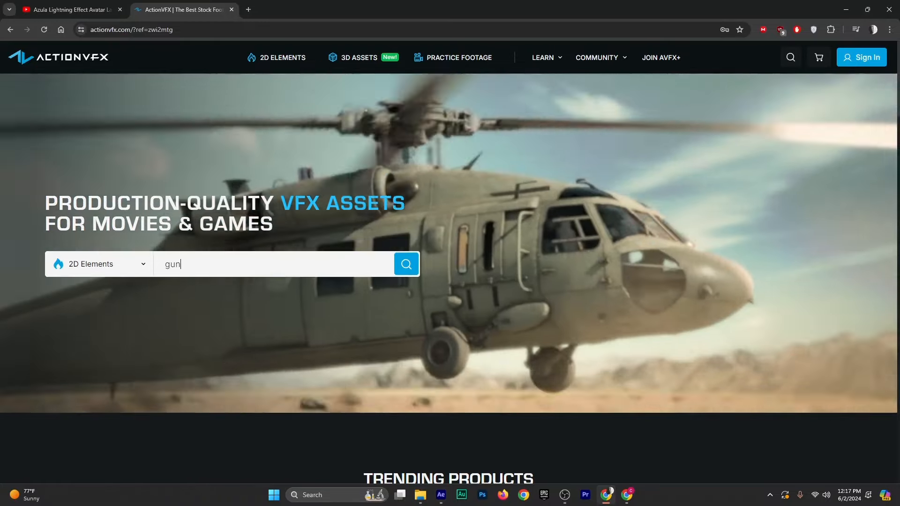
{"action": "key", "text": "Return"}
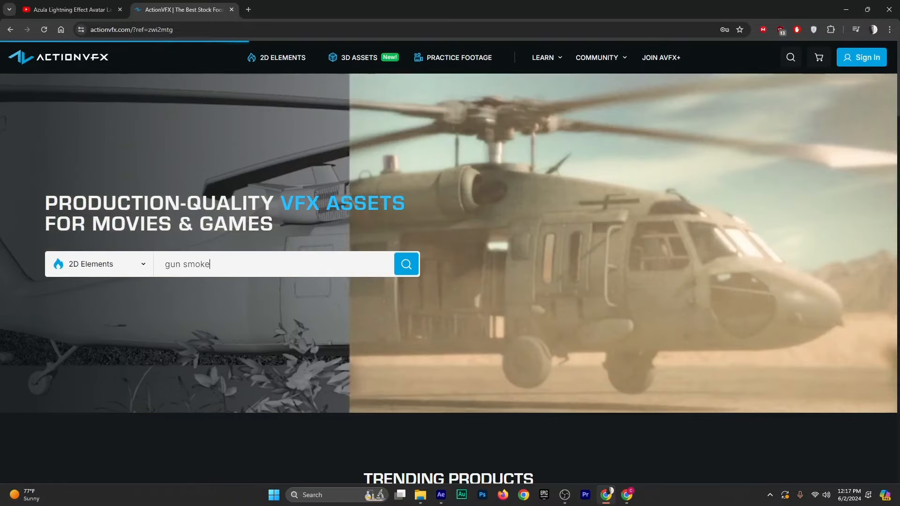
{"action": "scroll", "coordinate": [608, 173], "scroll_direction": "down", "scroll_amount": 1}
{"action": "mouse_move", "coordinate": [440, 270]}
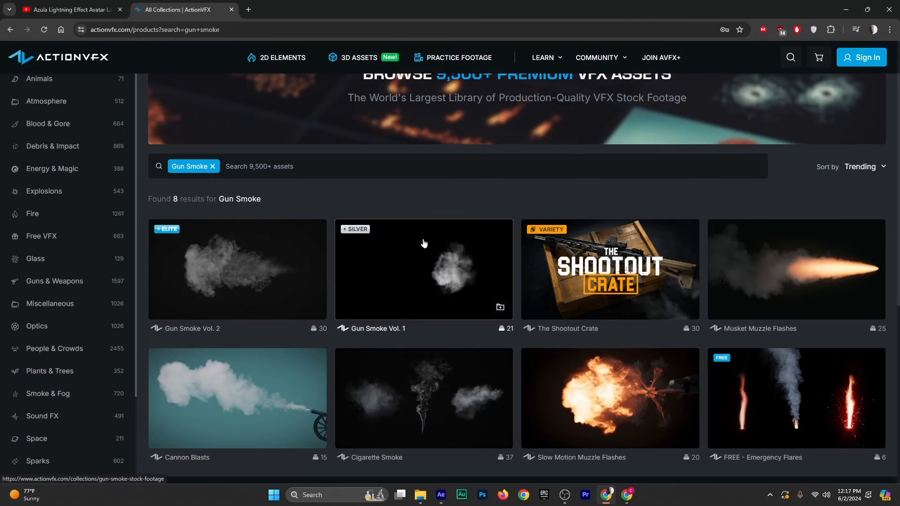
Open the Smoke & Fog category on ActionVFX and look over the clips in the Gun Smoke Vol. 2 collection
{"action": "scroll", "coordinate": [56, 307], "scroll_direction": "down", "scroll_amount": 2}
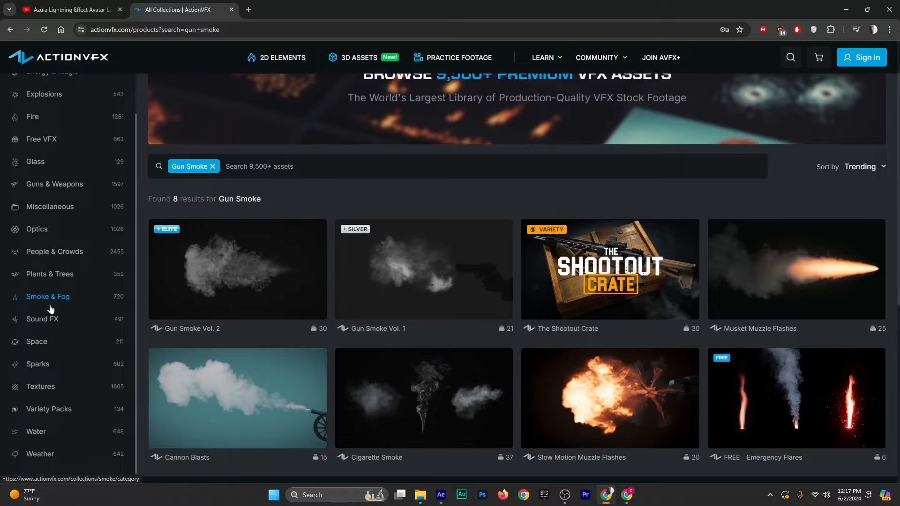
{"action": "left_click", "coordinate": [51, 307]}
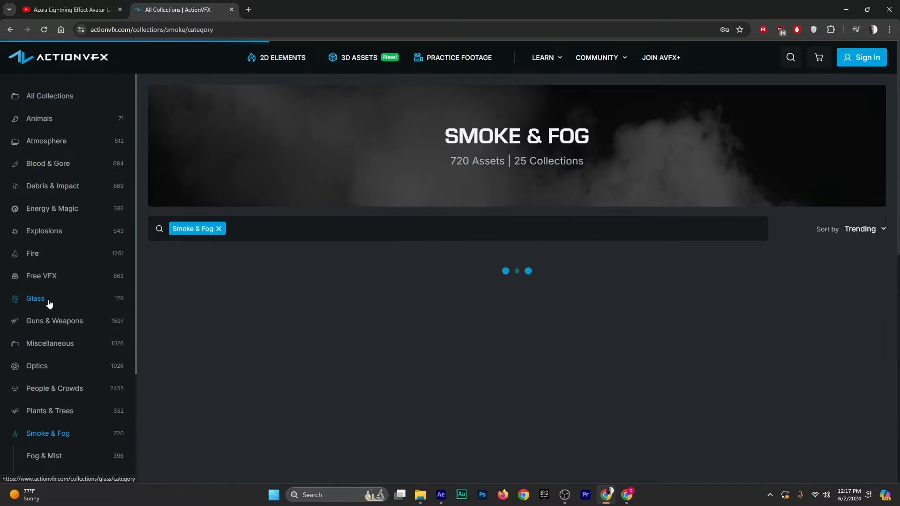
{"action": "scroll", "coordinate": [392, 297], "scroll_direction": "down", "scroll_amount": 1}
{"action": "scroll", "coordinate": [392, 297], "scroll_direction": "down", "scroll_amount": 1}
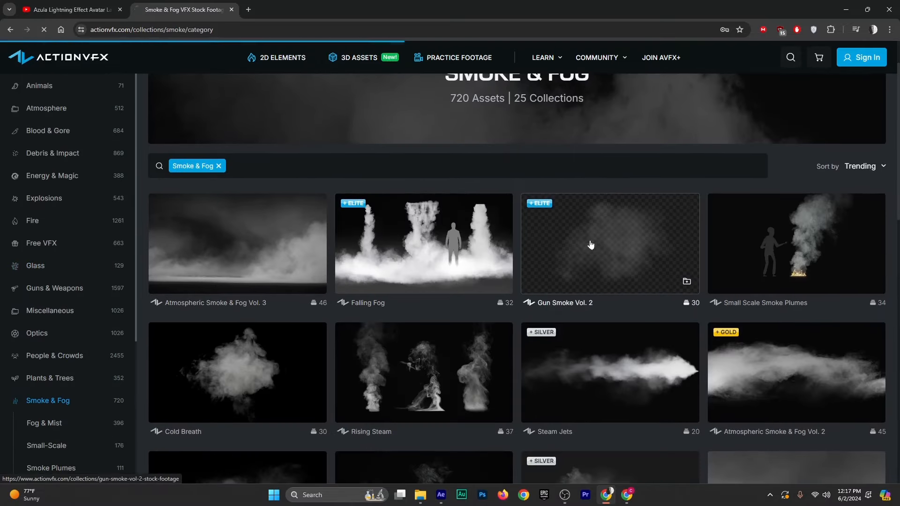
{"action": "left_click", "coordinate": [591, 245]}
{"action": "scroll", "coordinate": [344, 303], "scroll_direction": "down", "scroll_amount": 2}
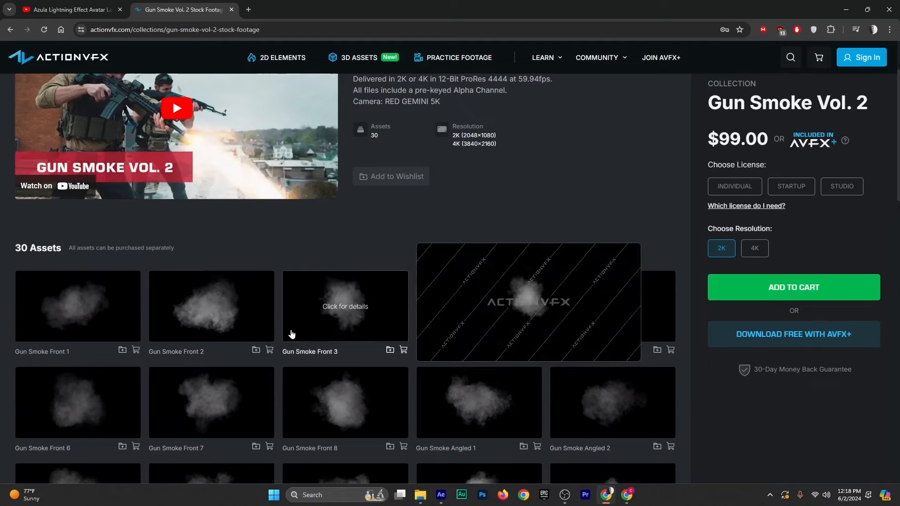
{"action": "scroll", "coordinate": [211, 281], "scroll_direction": "down", "scroll_amount": 2}
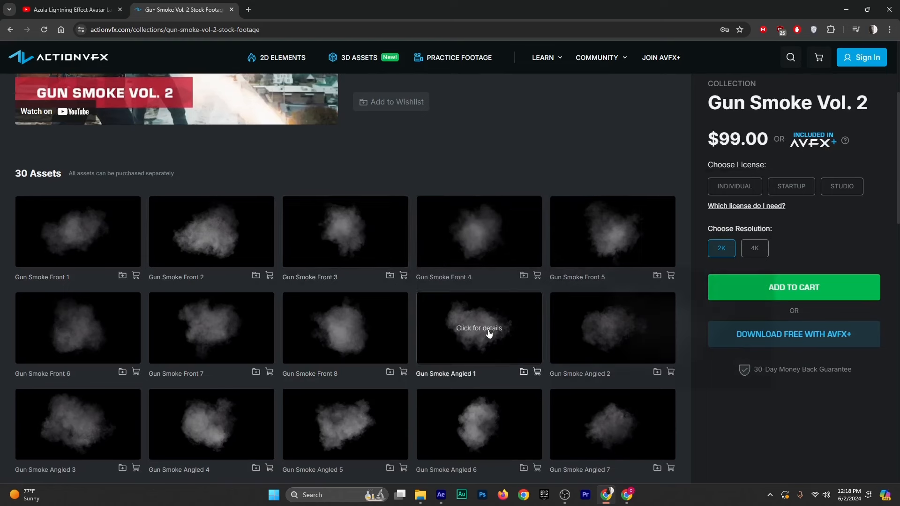
Return to After Effects and scrub through the Gun Smoke 1.mov and Gun Smoke 2.mov footage to compare them
{"action": "left_click", "coordinate": [445, 495]}
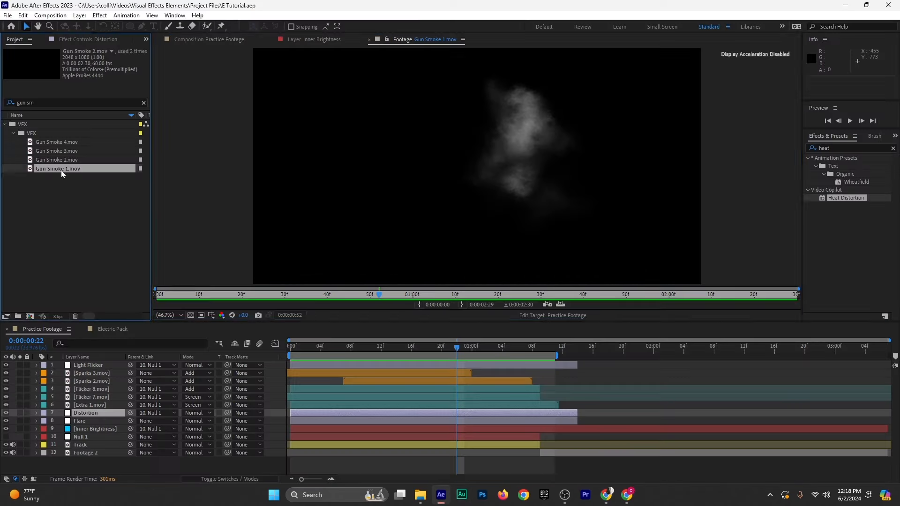
{"action": "left_click_drag", "start_coordinate": [287, 300], "coordinate": [507, 298]}
{"action": "left_click", "coordinate": [80, 160]}
{"action": "double_click", "coordinate": [80, 162]}
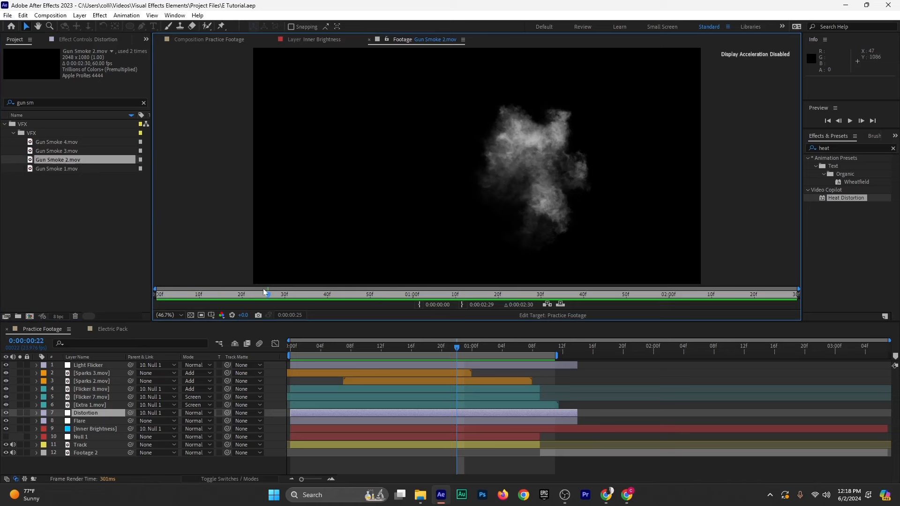
{"action": "left_click_drag", "start_coordinate": [266, 295], "coordinate": [150, 310]}
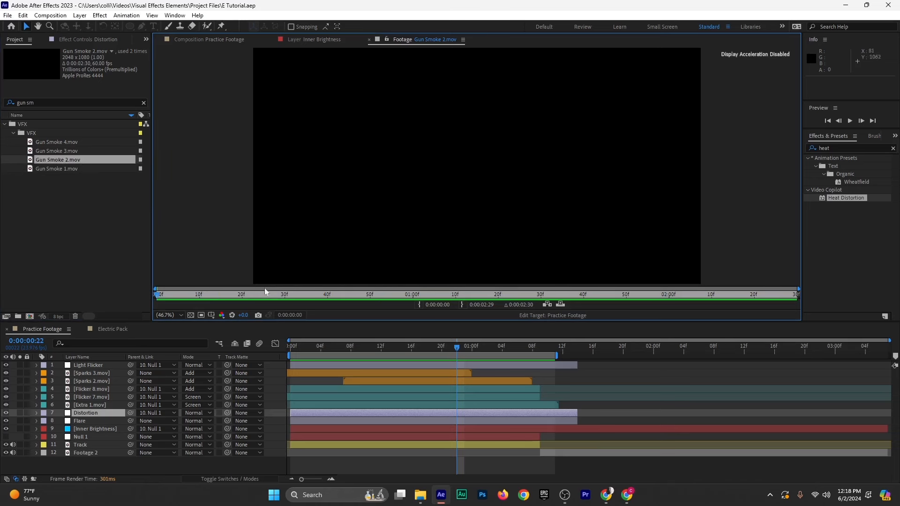
{"action": "mouse_move", "coordinate": [206, 296]}
{"action": "left_mouse_down"}
{"action": "mouse_move", "coordinate": [434, 297]}
{"action": "mouse_move", "coordinate": [204, 298]}
{"action": "left_mouse_up"}
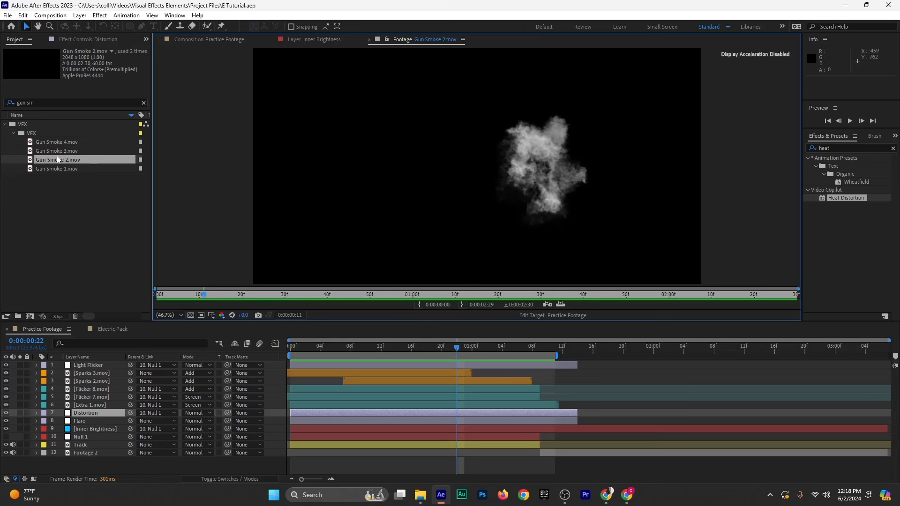
Add Gun Smoke 2.mov directly above the Distortion layer, solo it with Track, and move it to position 310, 972
{"action": "left_click_drag", "start_coordinate": [50, 159], "coordinate": [55, 410]}
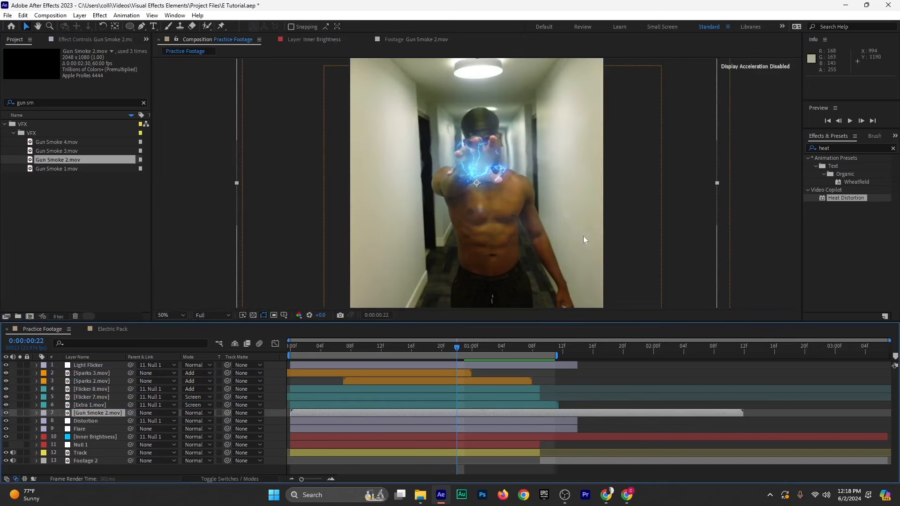
{"action": "left_click", "coordinate": [20, 413]}
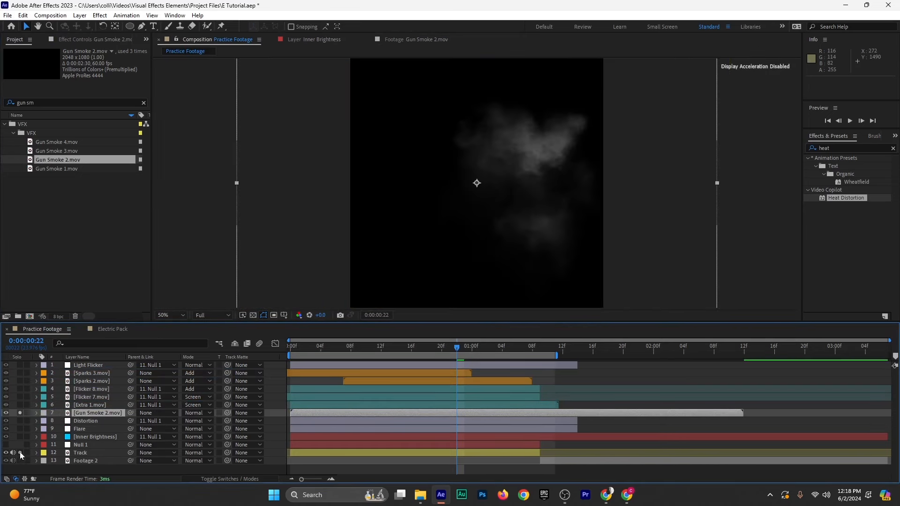
{"action": "left_click", "coordinate": [20, 453]}
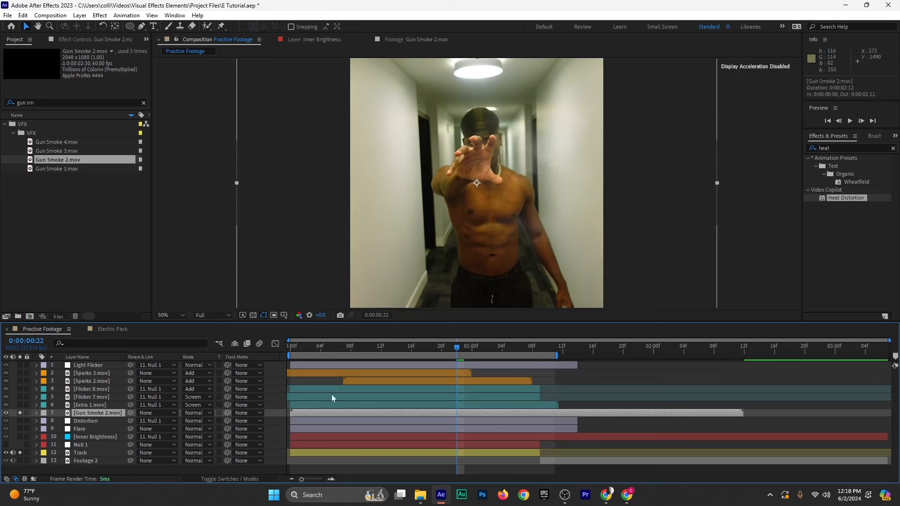
{"action": "left_click_drag", "start_coordinate": [477, 220], "coordinate": [423, 224]}
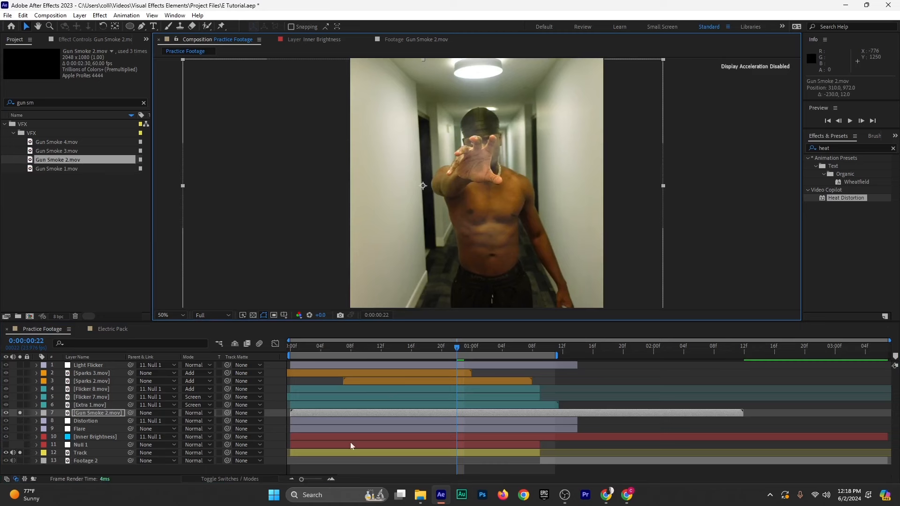
Slow down the Gun Smoke 2 layer by time-stretching it with a stretch factor of 250
{"action": "left_click", "coordinate": [100, 413]}
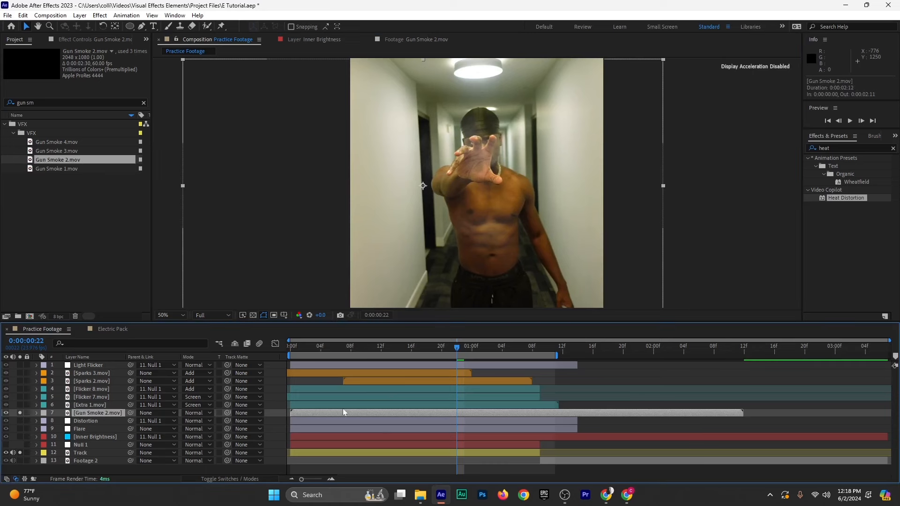
{"action": "right_click", "coordinate": [306, 413]}
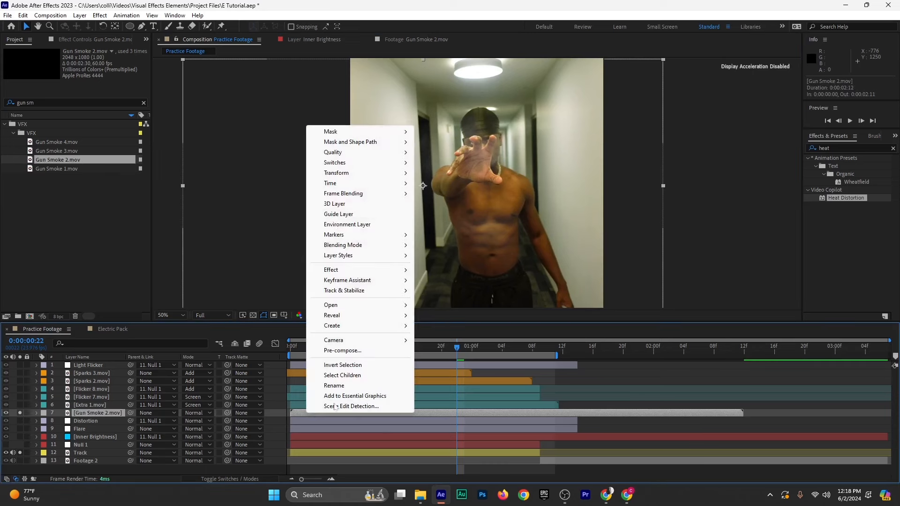
{"action": "mouse_move", "coordinate": [357, 184]}
{"action": "left_click", "coordinate": [471, 204]}
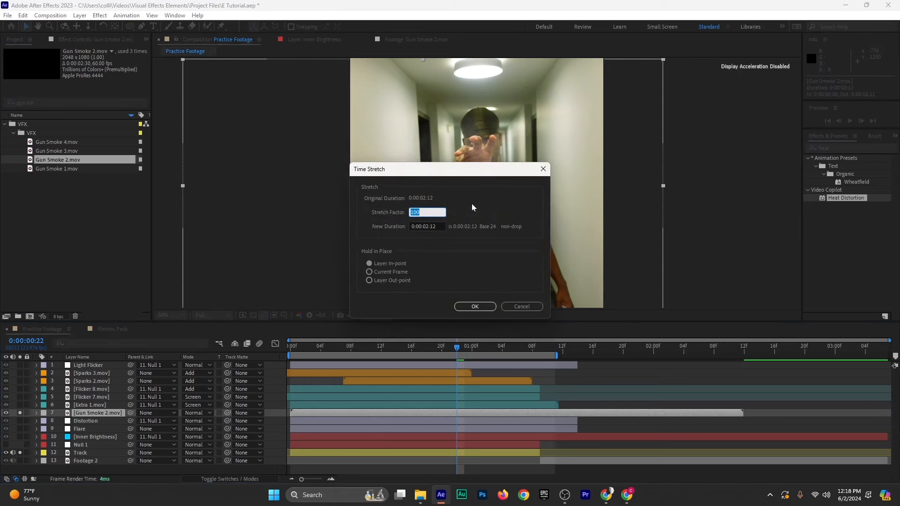
{"action": "type", "text": "250"}
{"action": "key", "text": "Return"}
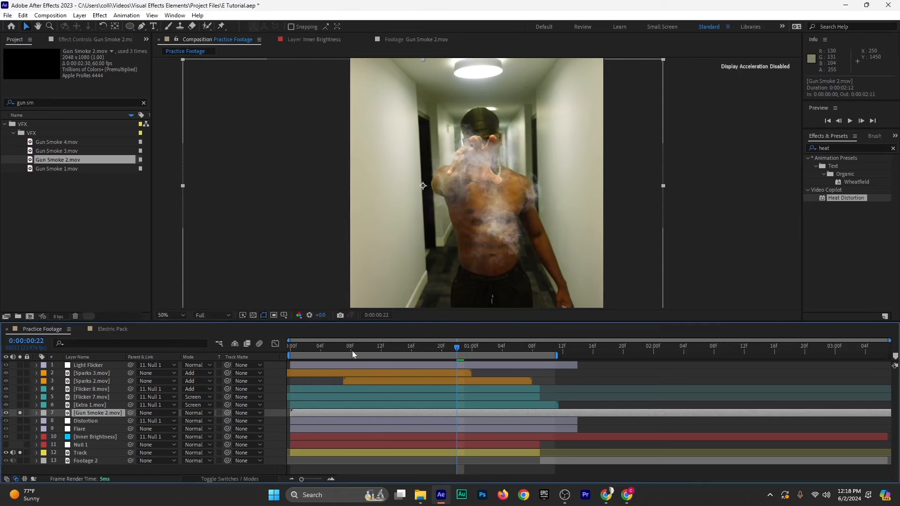
Shift the Gun Smoke 2 layer 4 frames earlier than the composition start and position the smoke over the hand
{"action": "left_click_drag", "start_coordinate": [353, 351], "coordinate": [251, 364]}
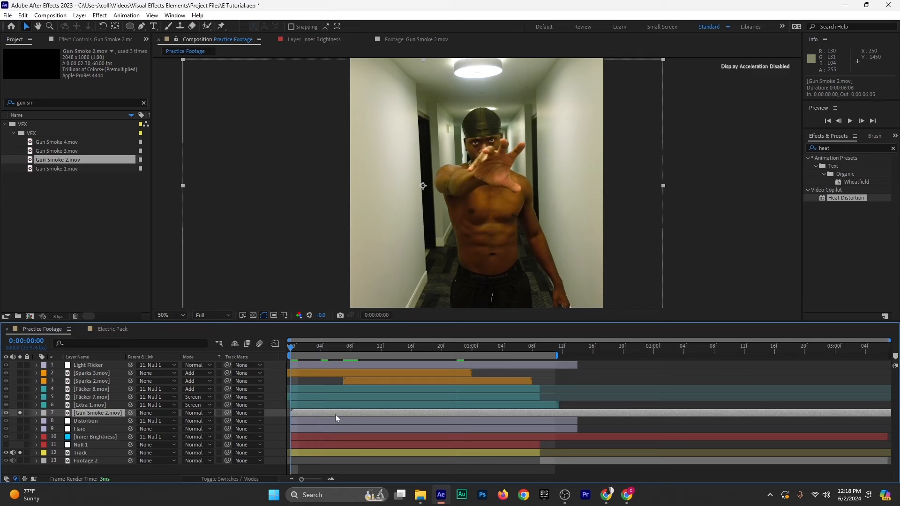
{"action": "left_click_drag", "start_coordinate": [345, 412], "coordinate": [310, 416]}
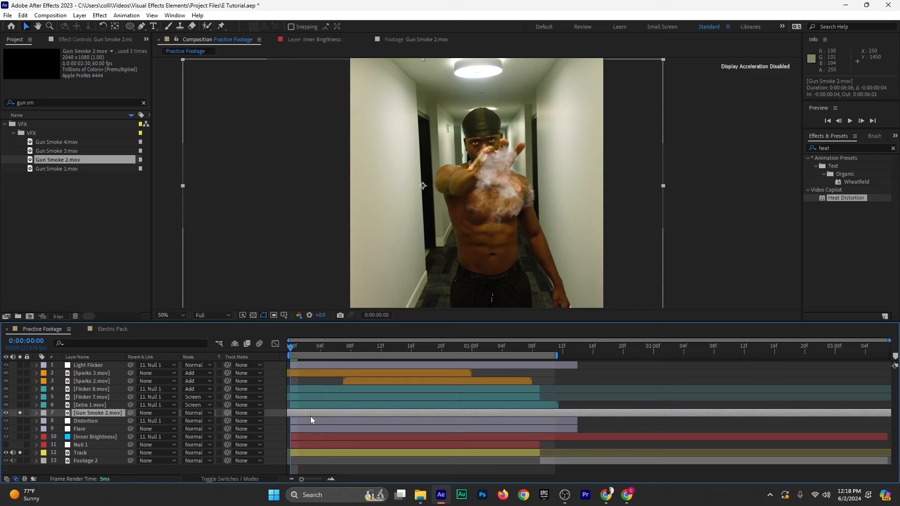
{"action": "left_click_drag", "start_coordinate": [527, 211], "coordinate": [522, 203]}
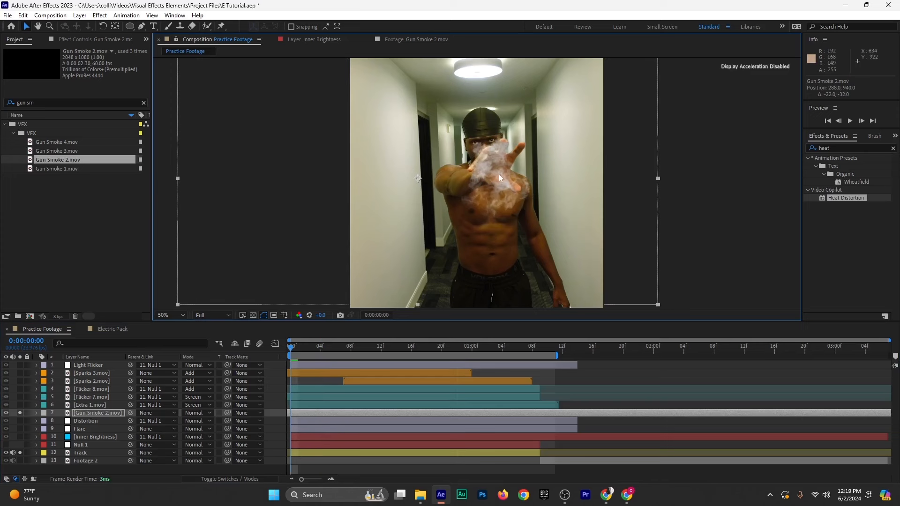
Split off and delete the parts of Gun Smoke 2 before 0:00:00:00 and after 0:00:01:14, and select the remaining layer at the start
{"action": "left_click", "coordinate": [102, 414]}
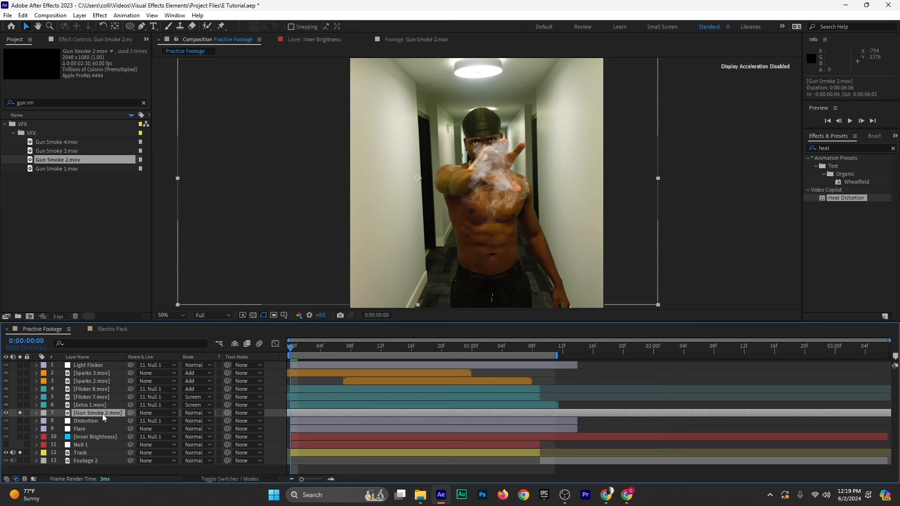
{"action": "key", "text": "ctrl+d"}
{"action": "left_click", "coordinate": [103, 421]}
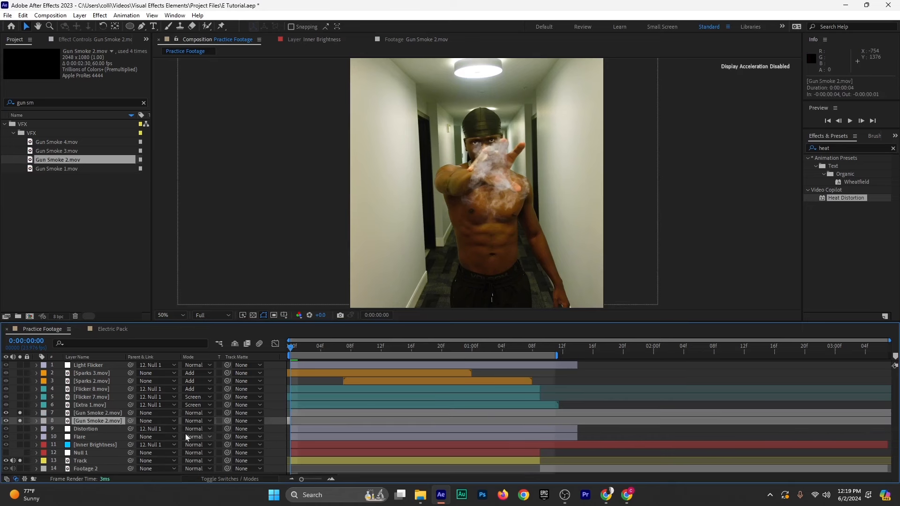
{"action": "key", "text": "Delete"}
{"action": "left_click_drag", "start_coordinate": [548, 346], "coordinate": [578, 357]}
{"action": "left_click", "coordinate": [593, 413]}
{"action": "key", "text": "ctrl+shift+d"}
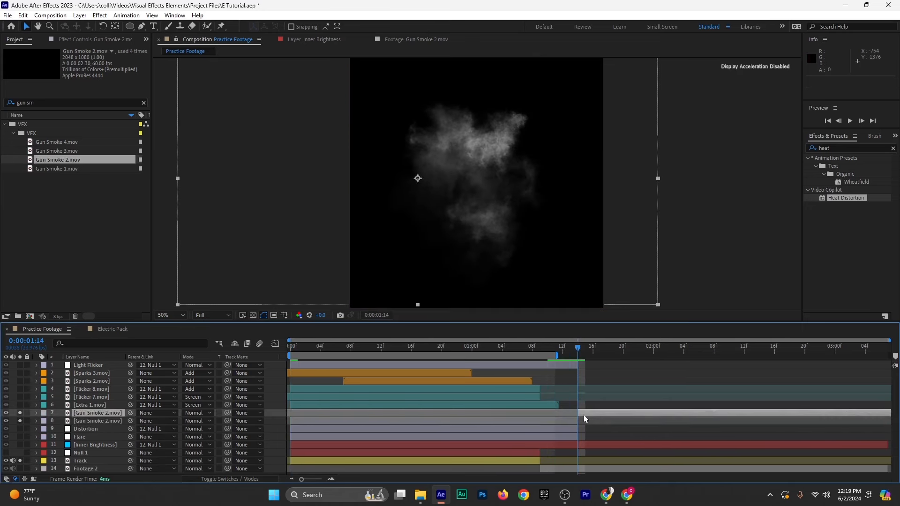
{"action": "key", "text": "Delete"}
{"action": "left_click_drag", "start_coordinate": [466, 347], "coordinate": [258, 367]}
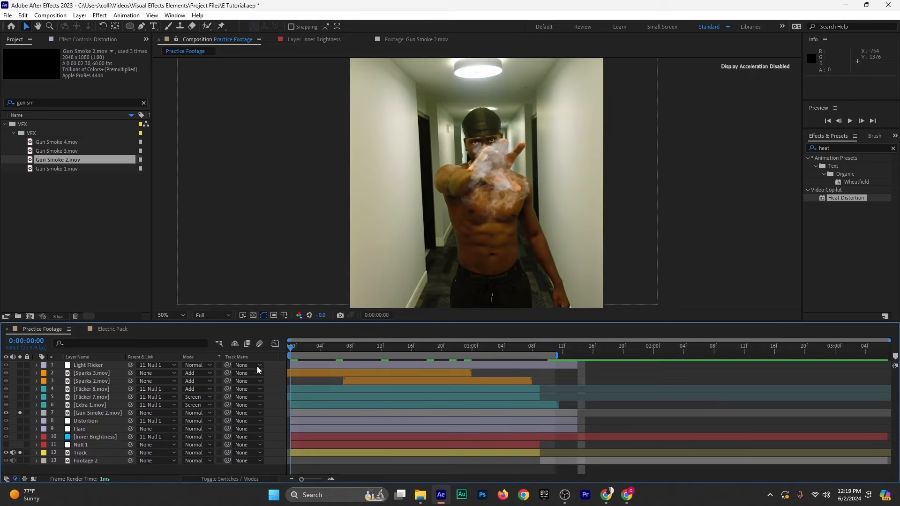
{"action": "left_click", "coordinate": [296, 413]}
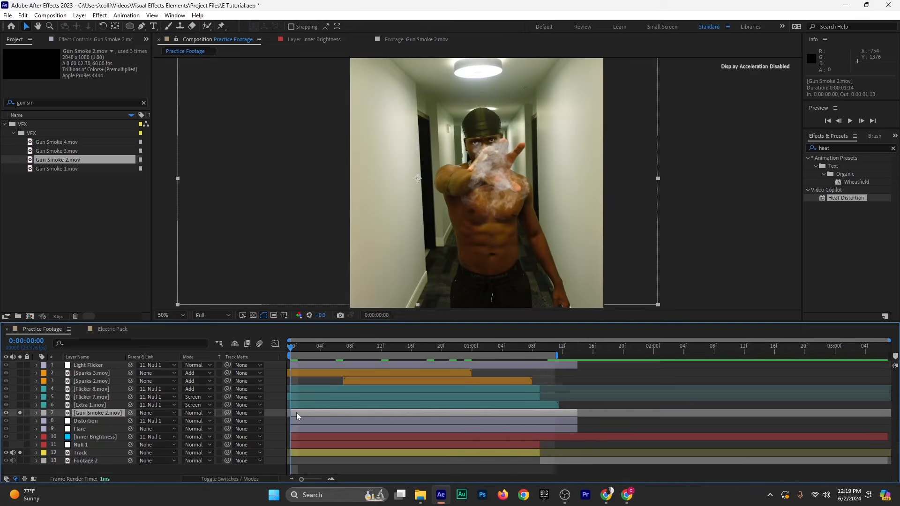
Parent the Gun Smoke 2 layer to Null 1 and shift its anchor point by about 320, 16 onto the smoke at the hand
{"action": "left_click_drag", "start_coordinate": [131, 414], "coordinate": [98, 443]}
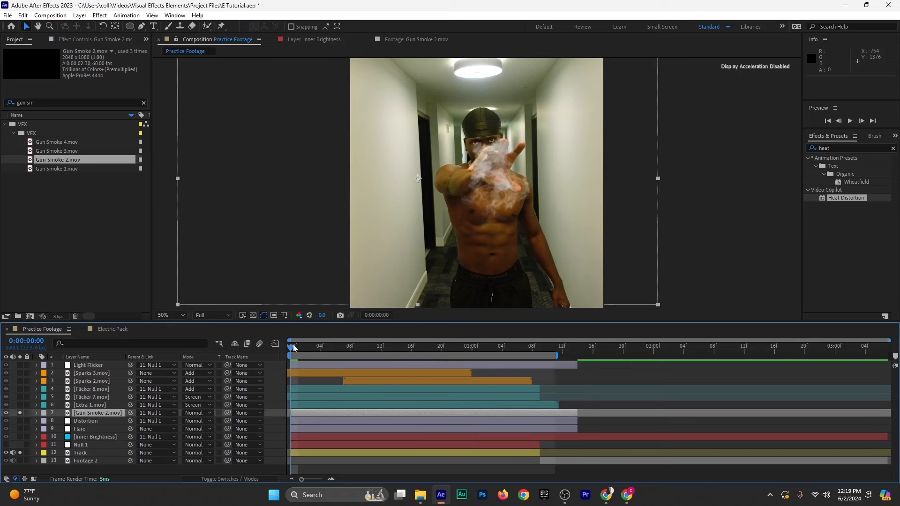
{"action": "left_click_drag", "start_coordinate": [294, 348], "coordinate": [318, 375]}
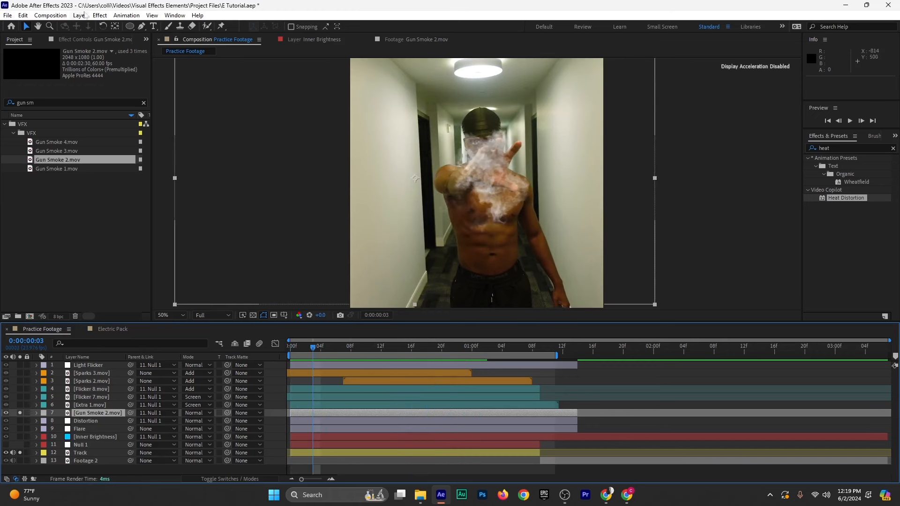
{"action": "left_click", "coordinate": [115, 27]}
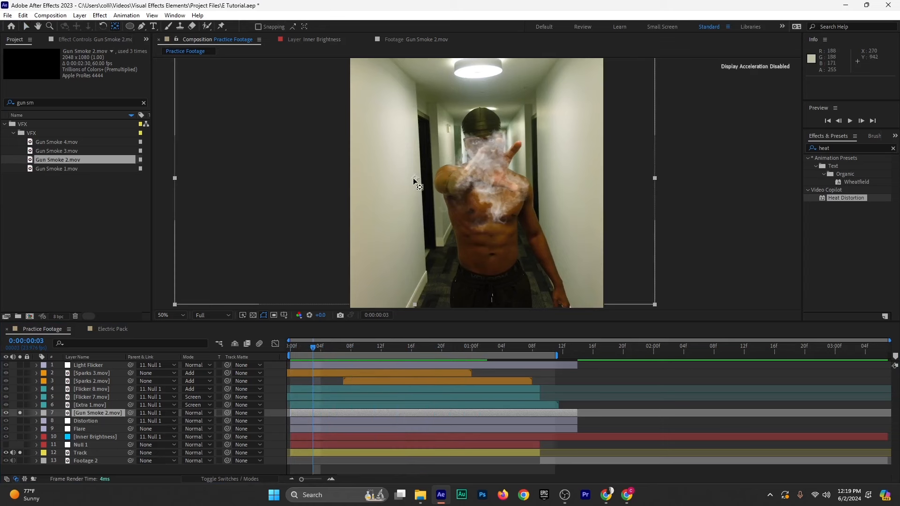
{"action": "left_click_drag", "start_coordinate": [421, 179], "coordinate": [490, 181]}
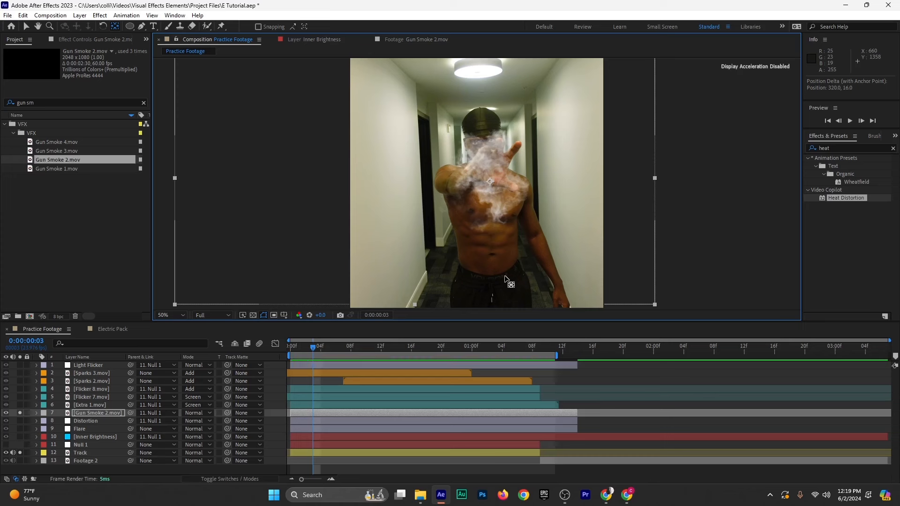
{"action": "left_click", "coordinate": [26, 26]}
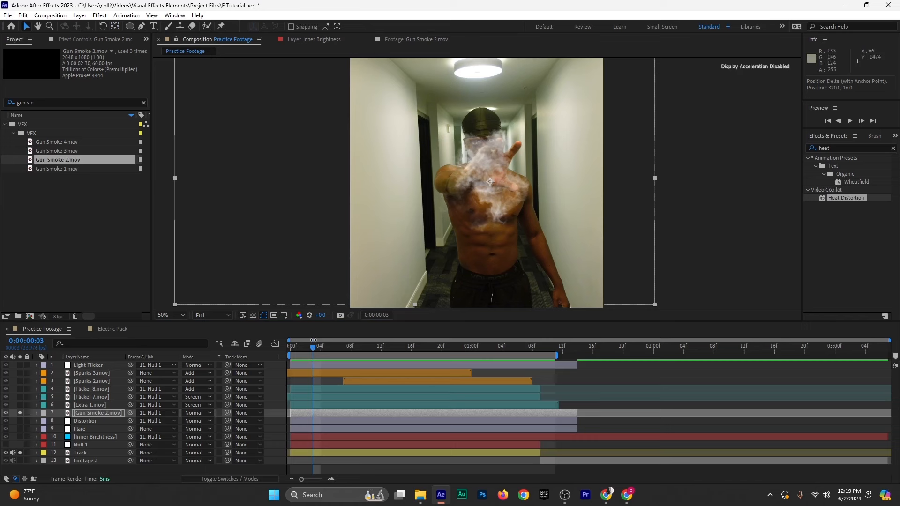
Scale the Gun Smoke 2 layer to 68% and place it over the hand at about -16.5, 61
{"action": "left_click_drag", "start_coordinate": [314, 348], "coordinate": [320, 369]}
{"action": "key", "text": "s"}
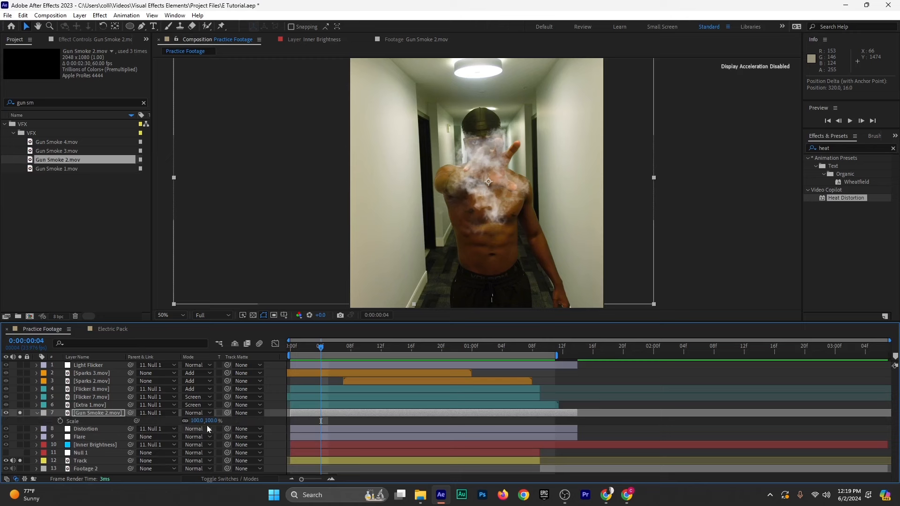
{"action": "left_click", "coordinate": [164, 419]}
{"action": "left_click_drag", "start_coordinate": [210, 426], "coordinate": [196, 425]}
{"action": "left_click_drag", "start_coordinate": [490, 208], "coordinate": [494, 199]}
{"action": "left_click_drag", "start_coordinate": [304, 345], "coordinate": [256, 376]}
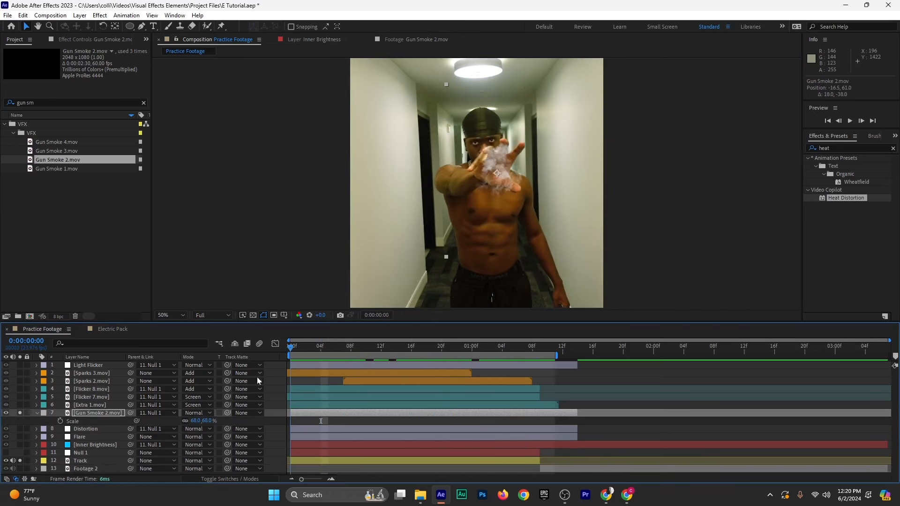
Enable motion blur for the Gun Smoke 2 layer and the composition, and preview the smoke over the footage
{"action": "left_click", "coordinate": [229, 479]}
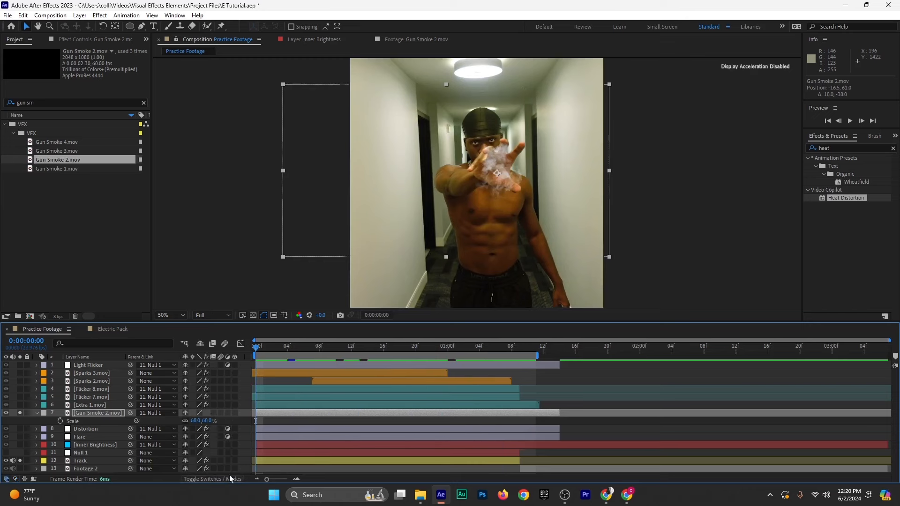
{"action": "left_click", "coordinate": [221, 413]}
{"action": "left_click", "coordinate": [84, 414]}
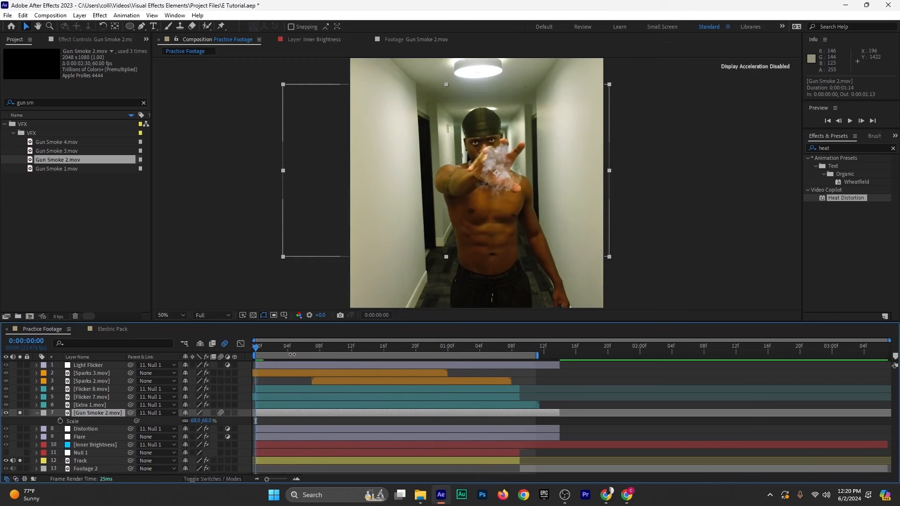
{"action": "left_click_drag", "start_coordinate": [292, 355], "coordinate": [496, 366]}
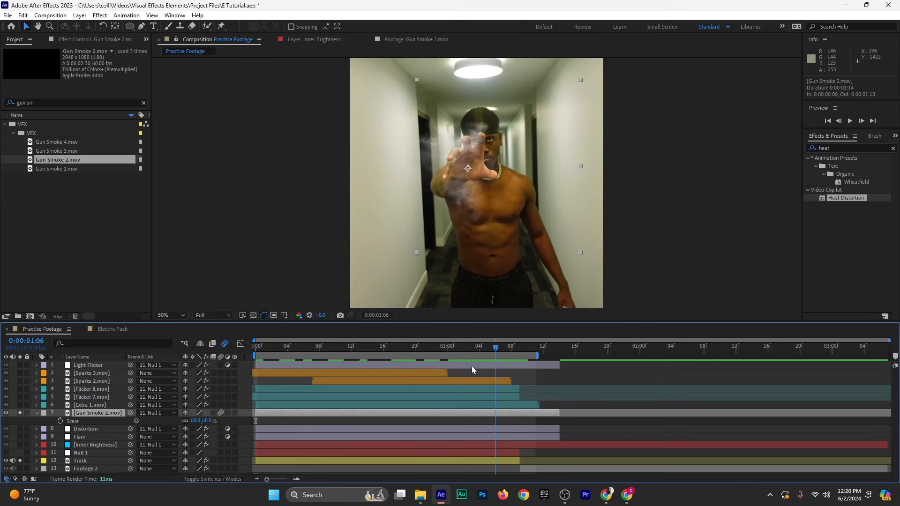
{"action": "key", "text": "space"}
{"action": "key", "text": "space"}
{"action": "key", "text": "space"}
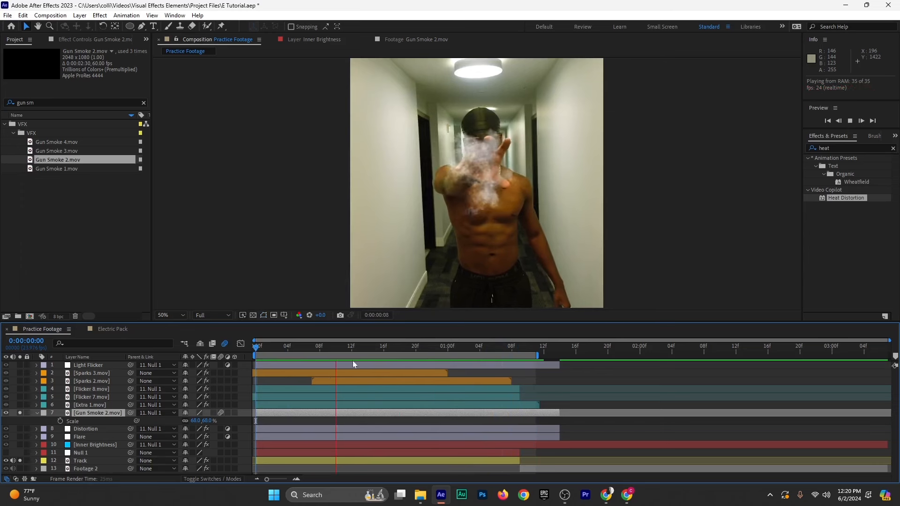
Rotate the Gun Smoke 2 layer to -53°, preview it, and save the project
{"action": "left_click_drag", "start_coordinate": [285, 348], "coordinate": [271, 348]}
{"action": "key", "text": "r"}
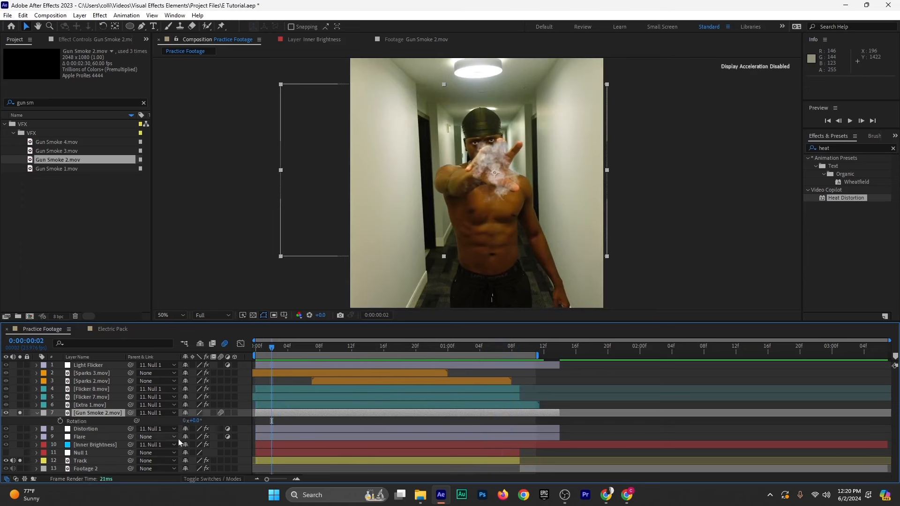
{"action": "left_click_drag", "start_coordinate": [198, 422], "coordinate": [174, 422]}
{"action": "key", "text": "space"}
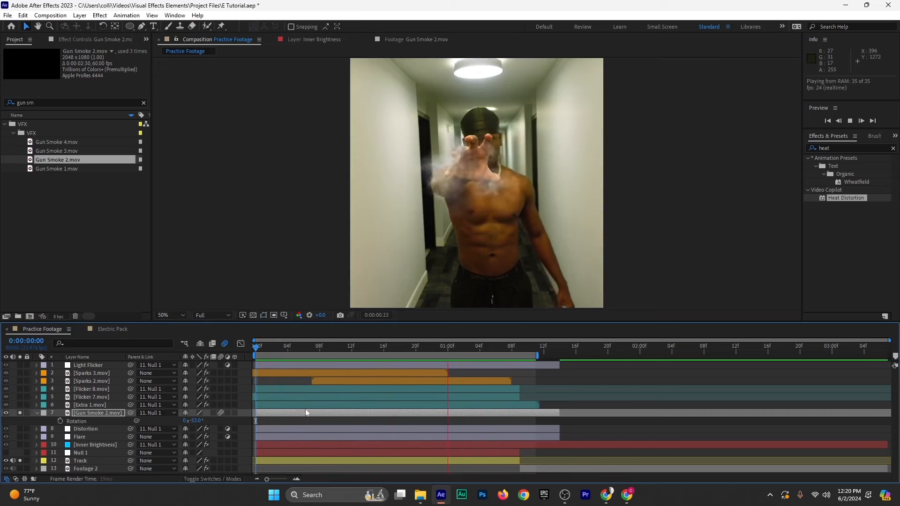
{"action": "key", "text": "space"}
{"action": "key", "text": "ctrl+s"}
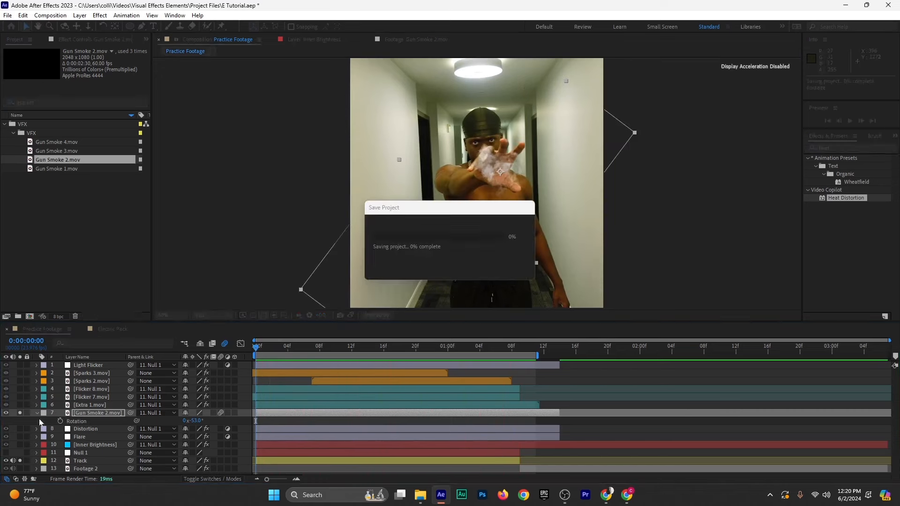
Turn off solo for the Gun Smoke 2 and Track layers and preview the full composite
{"action": "left_click", "coordinate": [37, 412]}
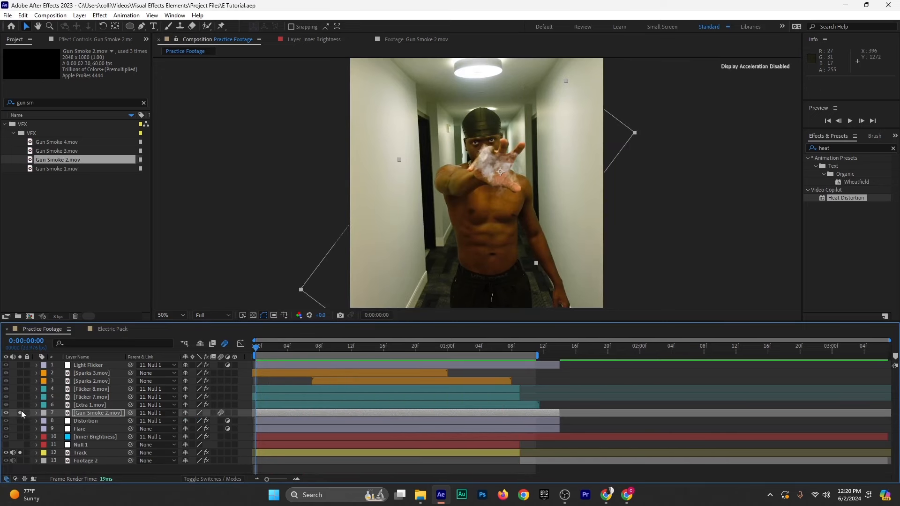
{"action": "left_click", "coordinate": [19, 412]}
{"action": "left_click", "coordinate": [20, 453]}
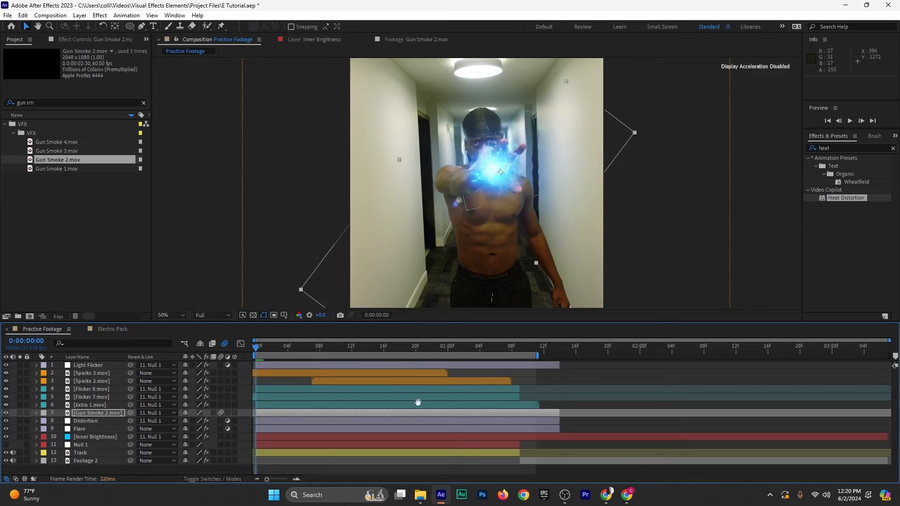
{"action": "key", "text": "space"}
Set the Gun Smoke 2 layer's opacity to 30% and preview the composite from the start
{"action": "left_click", "coordinate": [289, 413]}
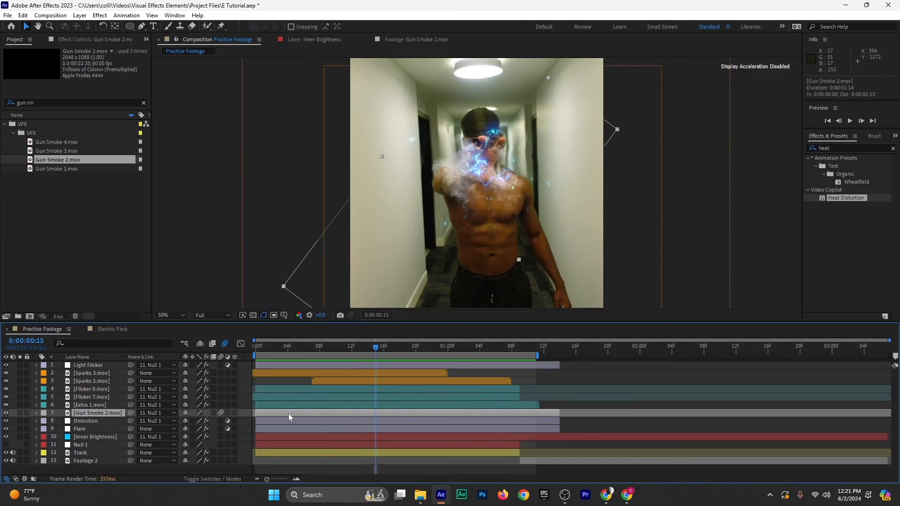
{"action": "key", "text": "t"}
{"action": "left_click", "coordinate": [187, 421]}
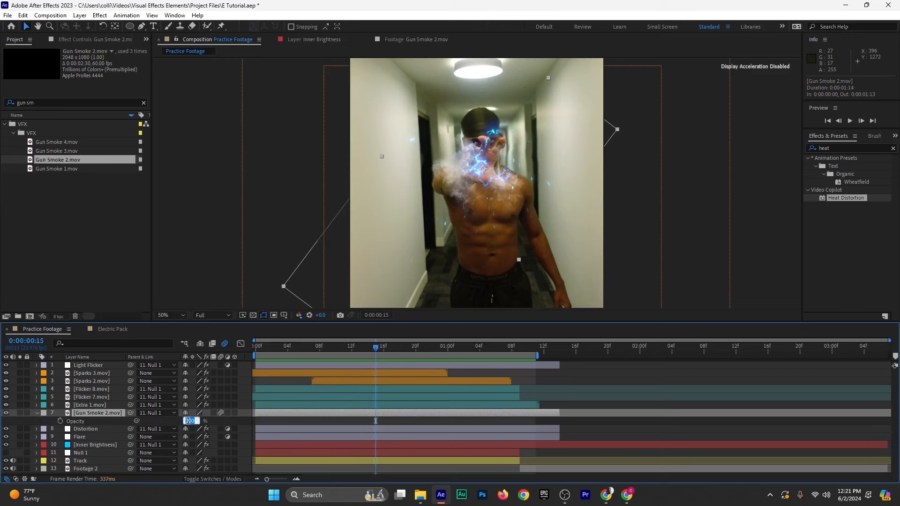
{"action": "type", "text": "30"}
{"action": "left_click", "coordinate": [223, 418]}
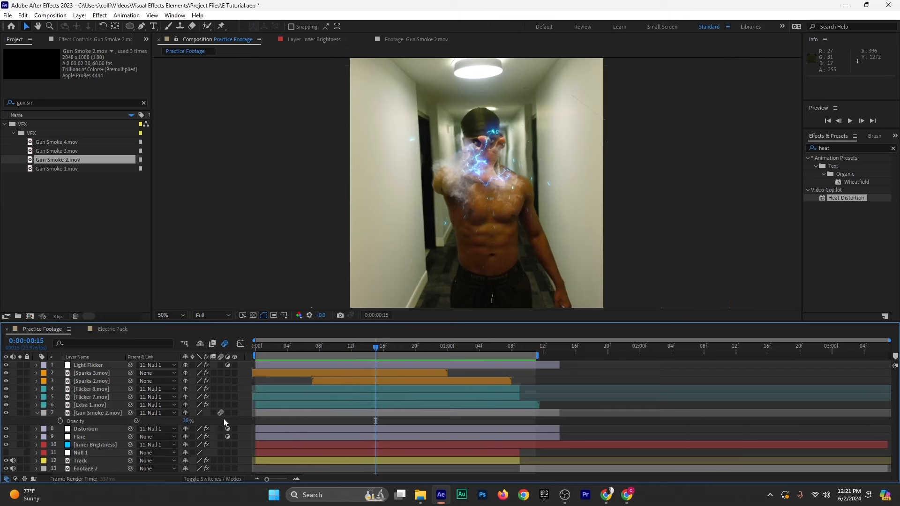
{"action": "left_click", "coordinate": [36, 413]}
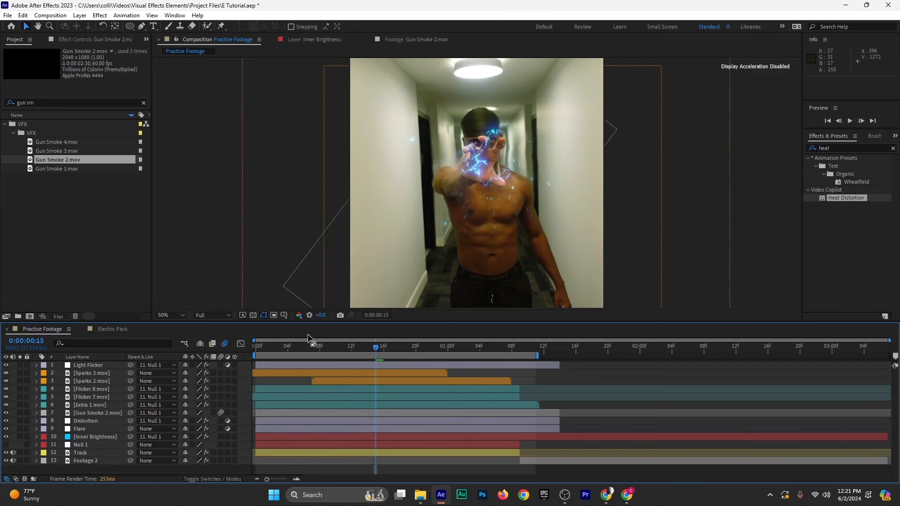
{"action": "left_click", "coordinate": [256, 347]}
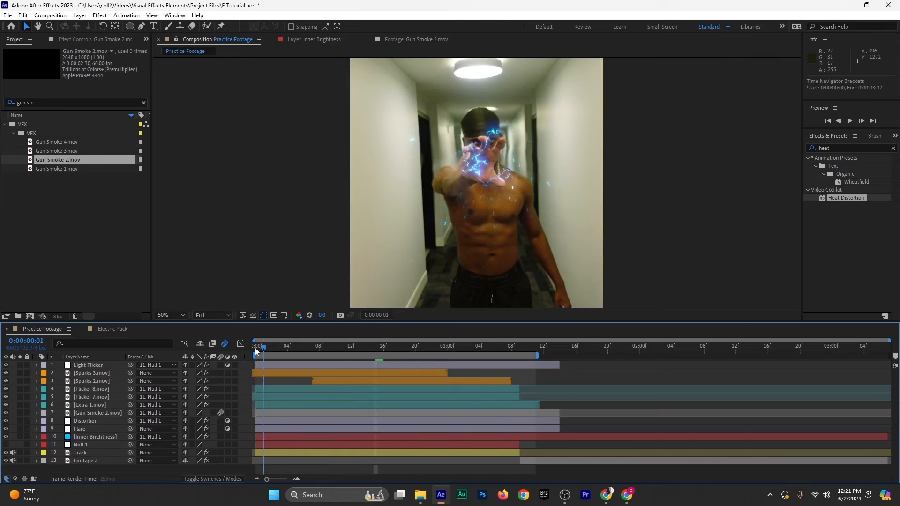
{"action": "key", "text": "space"}
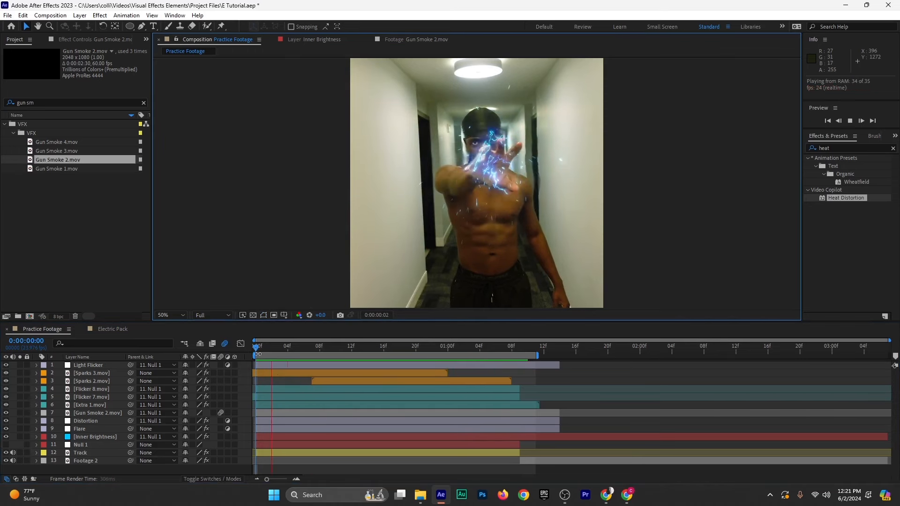
{"action": "key", "text": "space"}
Move the Gun Smoke 2 layer directly below Distortion, set its opacity to 50%, and preview the composite
{"action": "mouse_move", "coordinate": [83, 411]}
{"action": "left_mouse_down"}
{"action": "mouse_move", "coordinate": [92, 414]}
{"action": "mouse_move", "coordinate": [89, 425]}
{"action": "left_mouse_up"}
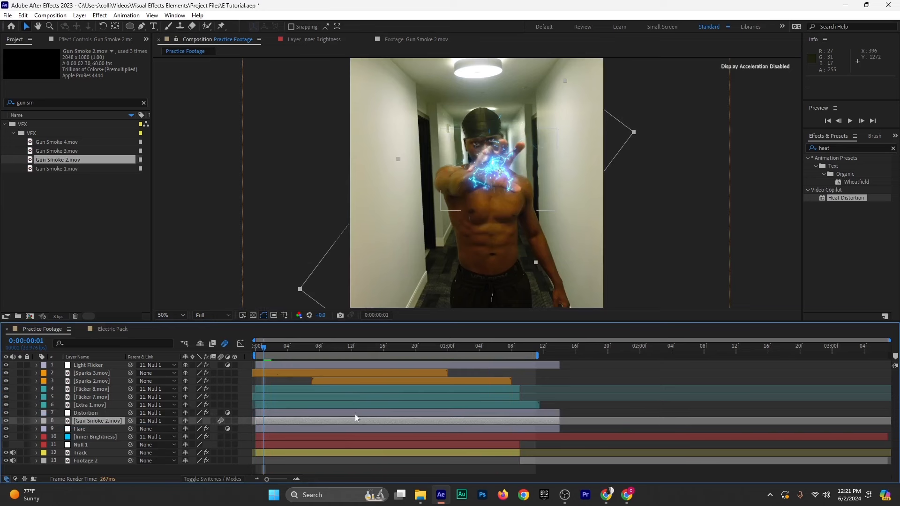
{"action": "left_click", "coordinate": [337, 345]}
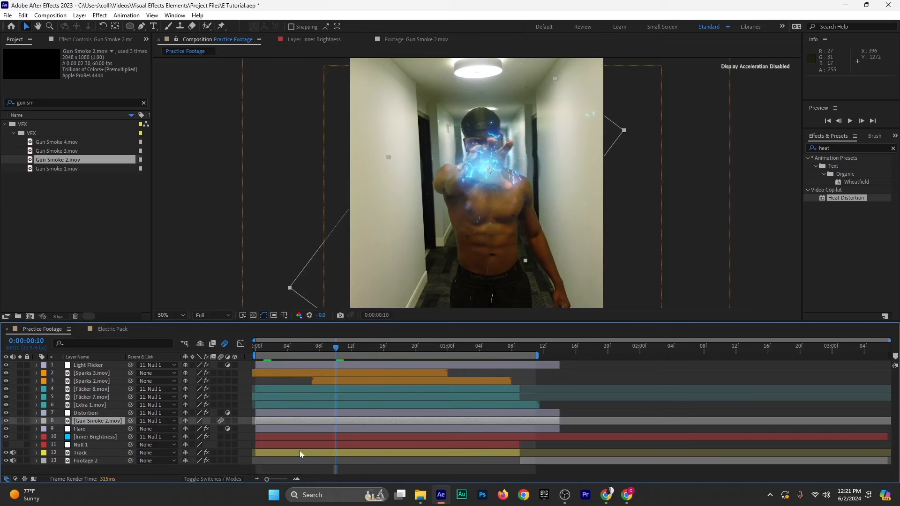
{"action": "key", "text": "t"}
{"action": "left_click", "coordinate": [188, 429]}
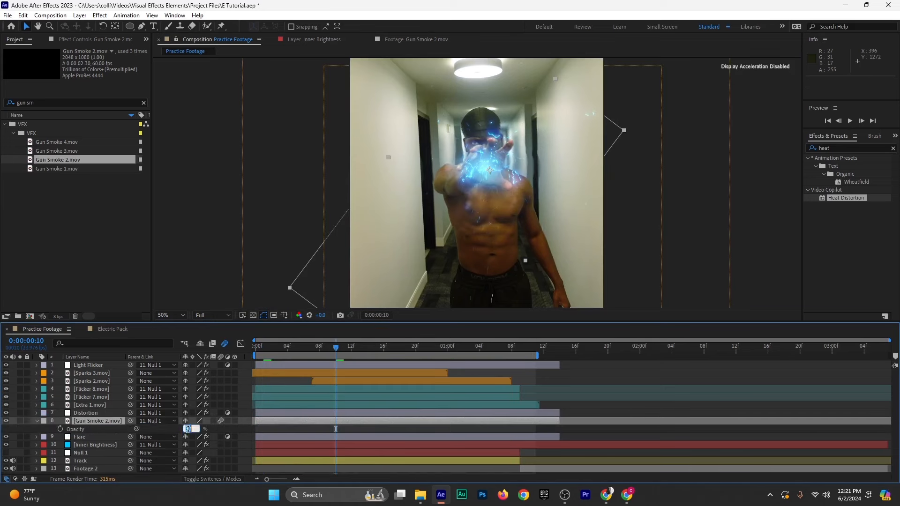
{"action": "left_click", "coordinate": [217, 432]}
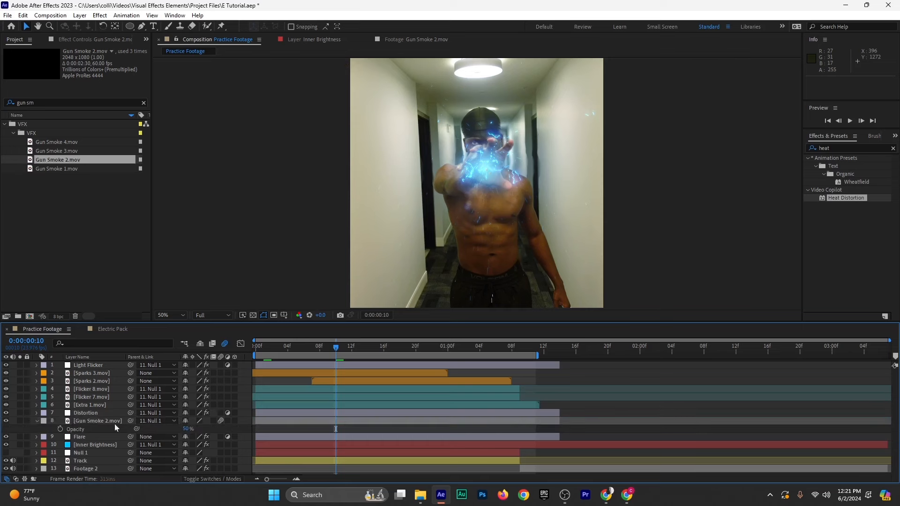
{"action": "left_click", "coordinate": [36, 420]}
{"action": "key", "text": "space"}
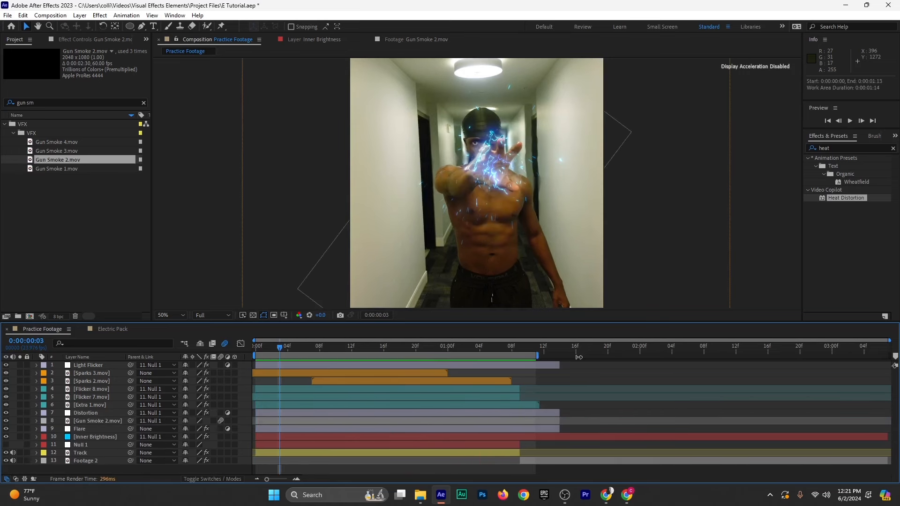
Extend the work area and the Gun Smoke 2 layer to the end of the composition, saving the project along the way
{"action": "left_click_drag", "start_coordinate": [542, 358], "coordinate": [771, 356]}
{"action": "key", "text": "ctrl+s"}
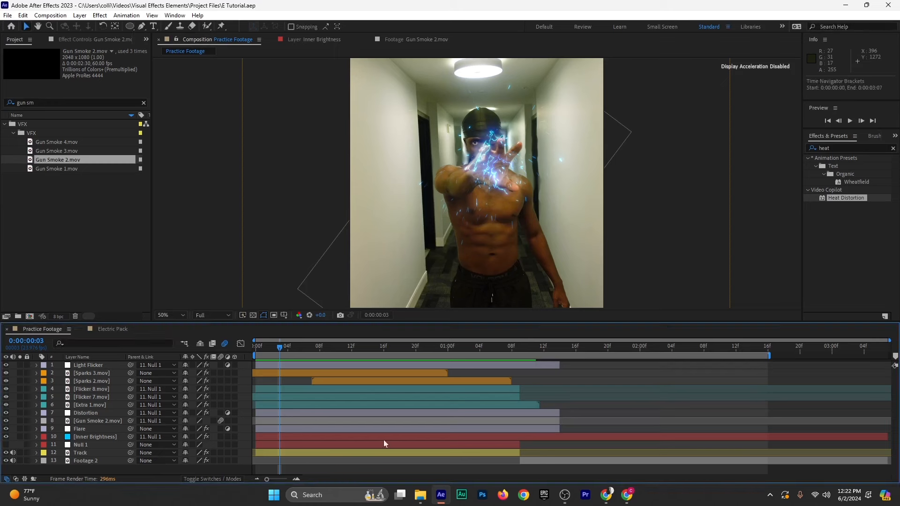
{"action": "left_click_drag", "start_coordinate": [561, 422], "coordinate": [816, 421]}
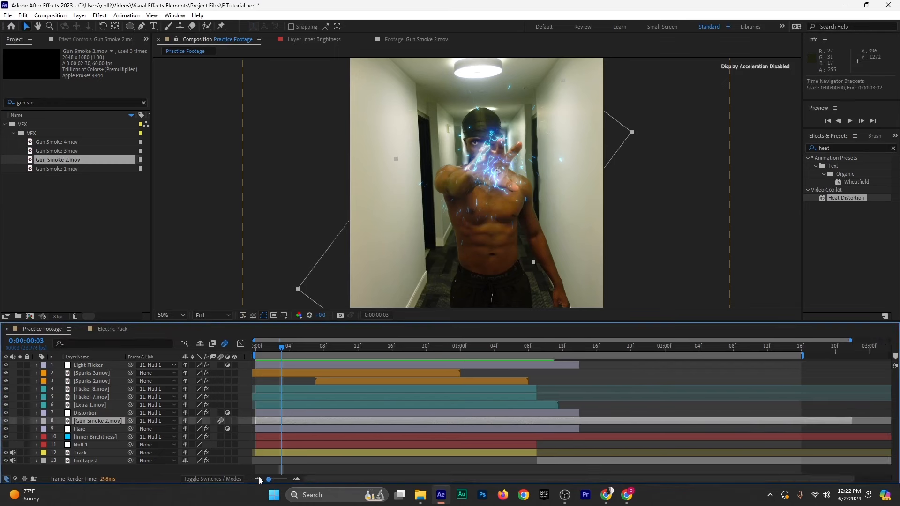
{"action": "left_click_drag", "start_coordinate": [772, 356], "coordinate": [889, 357]}
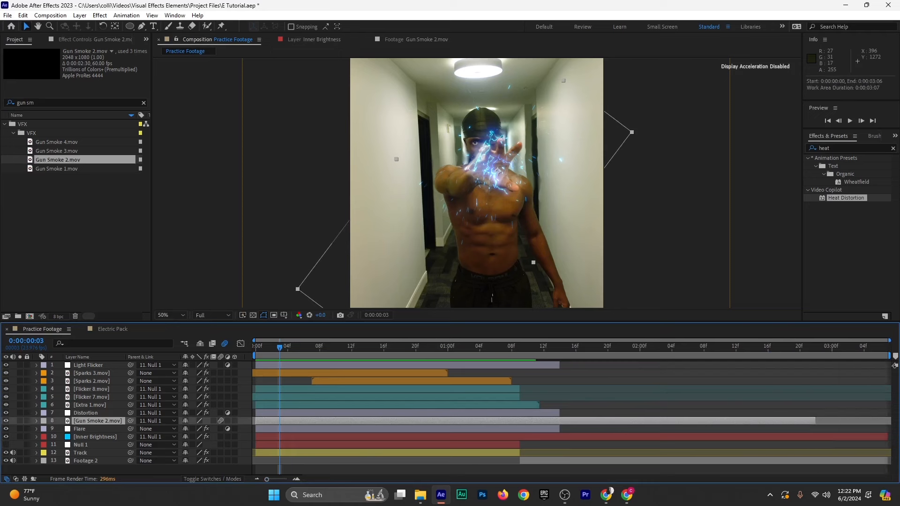
{"action": "left_click_drag", "start_coordinate": [816, 421], "coordinate": [890, 421]}
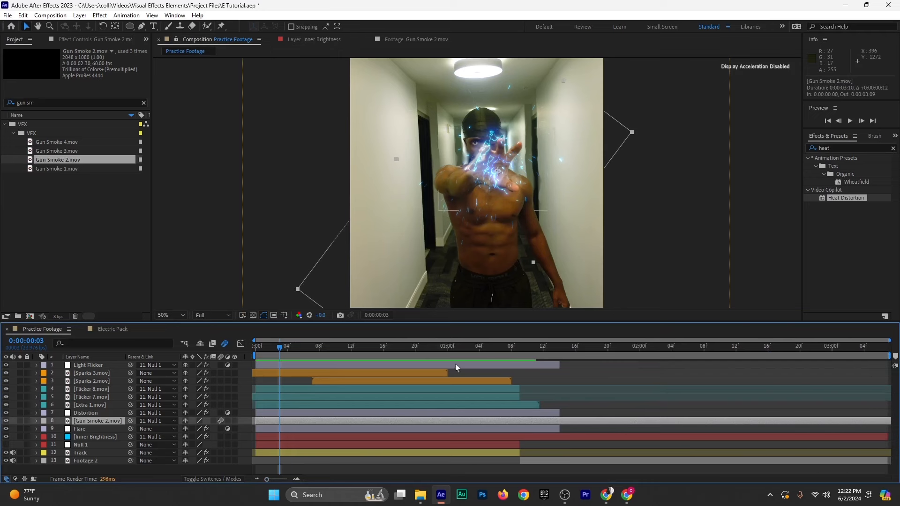
Preview the transition between the clips and trim the end of the Inner Brightness layer to 0:00:01:10
{"action": "left_click", "coordinate": [465, 346]}
{"action": "key", "text": "space"}
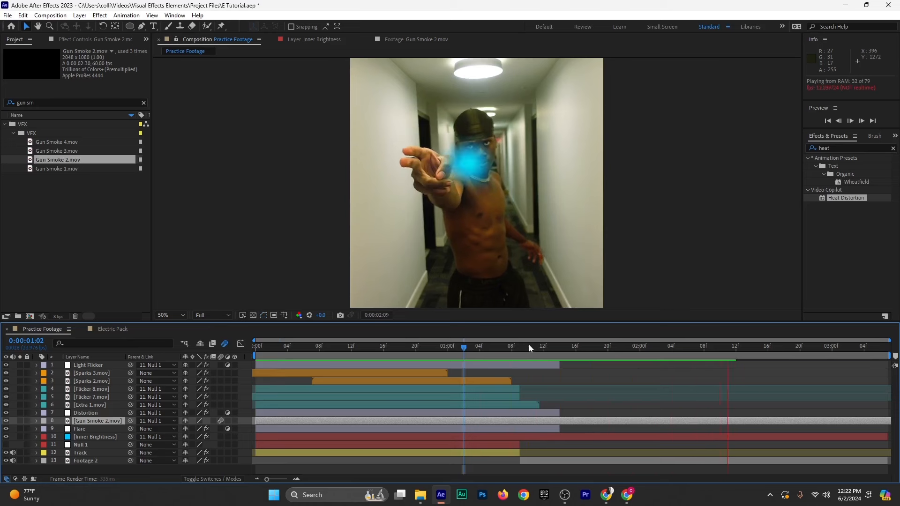
{"action": "key", "text": "space"}
{"action": "left_click_drag", "start_coordinate": [501, 350], "coordinate": [528, 364]}
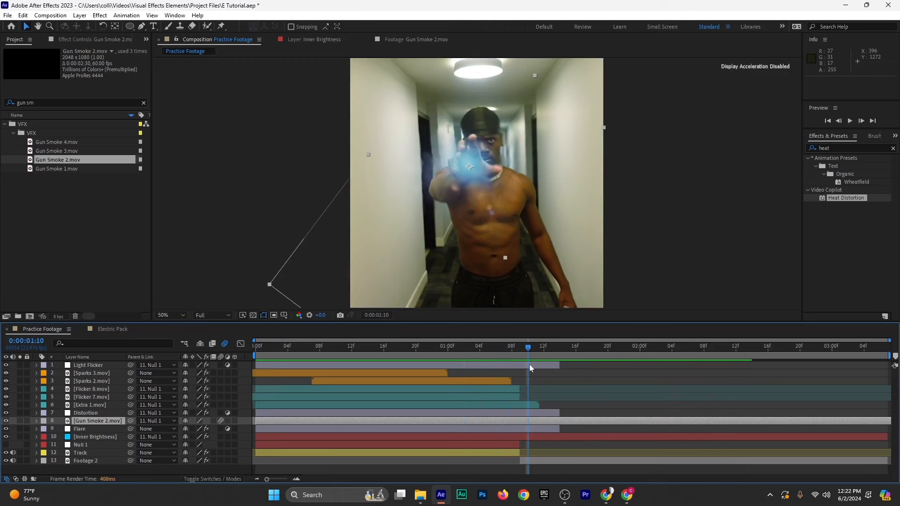
{"action": "left_click", "coordinate": [530, 436]}
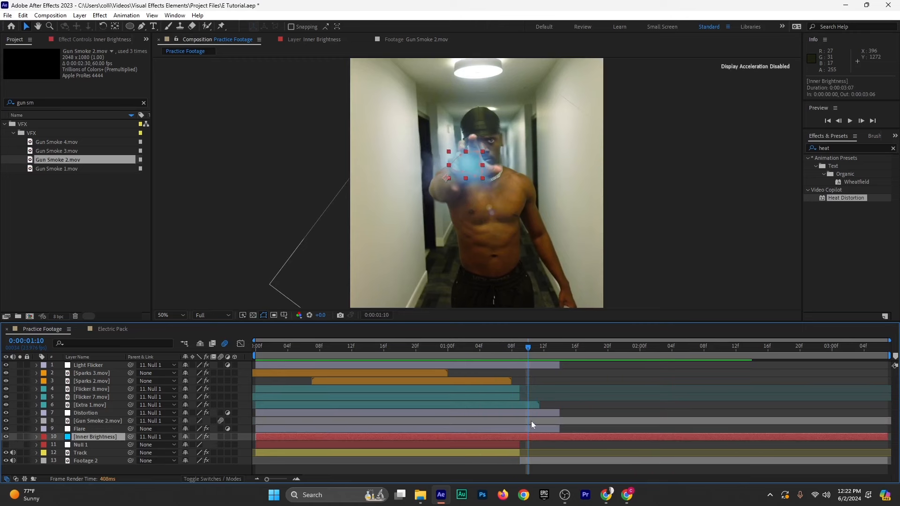
{"action": "key", "text": "alt+bracketright"}
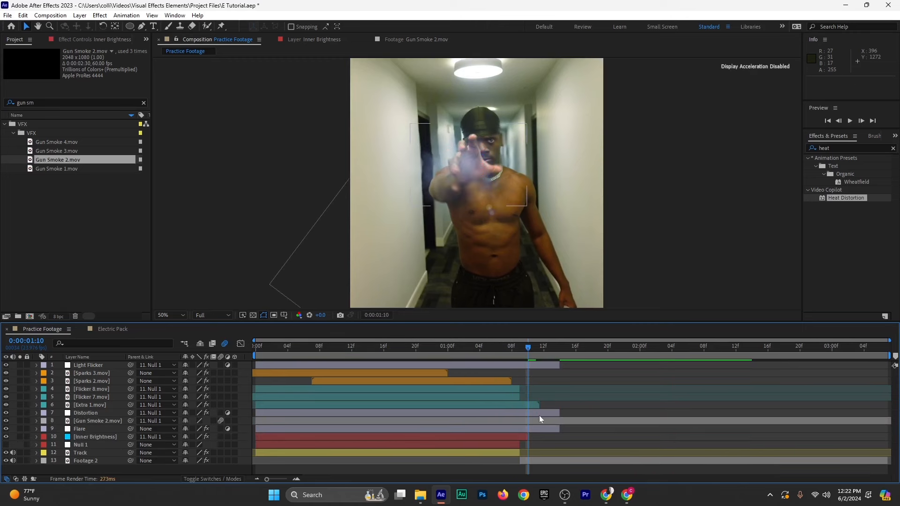
Preview the clip transition from 0:00:01:04 and check the frames around 0:00:01:14
{"action": "left_click_drag", "start_coordinate": [524, 347], "coordinate": [482, 346]}
{"action": "key", "text": "space"}
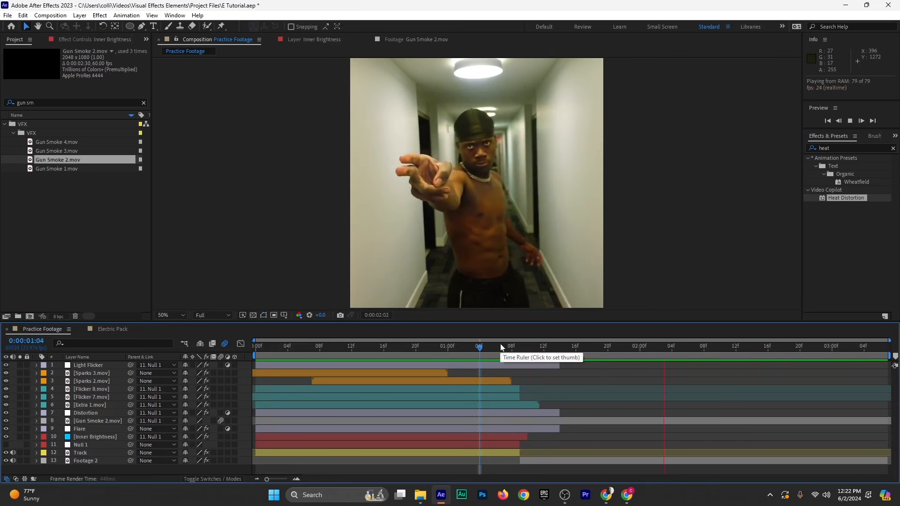
{"action": "left_click_drag", "start_coordinate": [524, 349], "coordinate": [560, 350]}
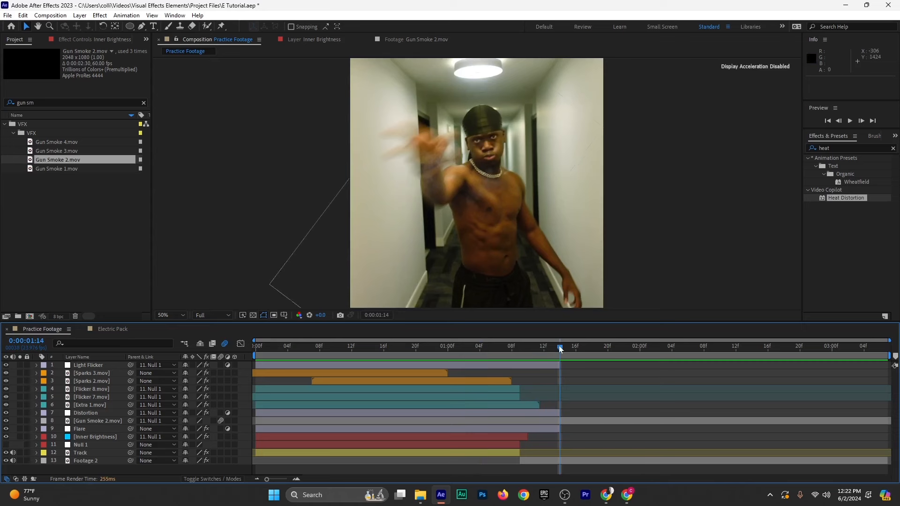
{"action": "left_click_drag", "start_coordinate": [559, 347], "coordinate": [232, 403]}
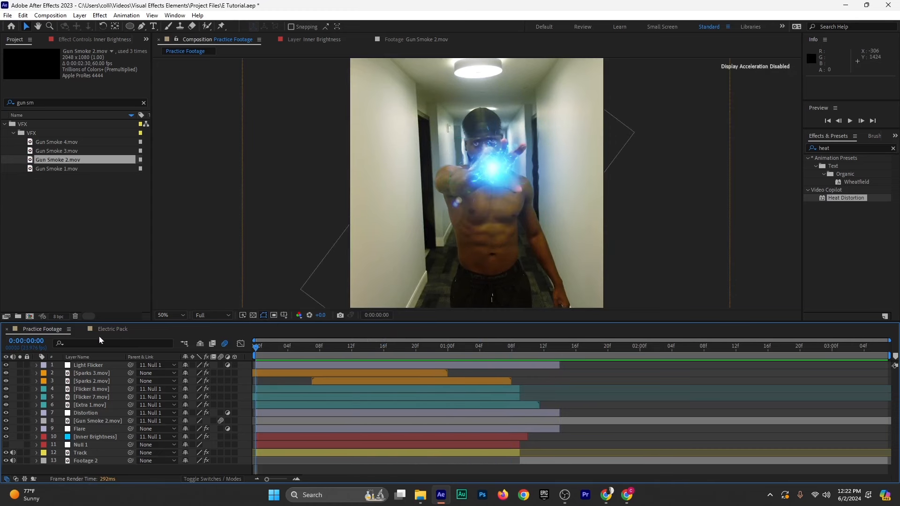
Copy the Lightning Azula SFX.mp3 layer directly below Adjustment Layer 4 in the Electric Pack composition
{"action": "left_click", "coordinate": [113, 328]}
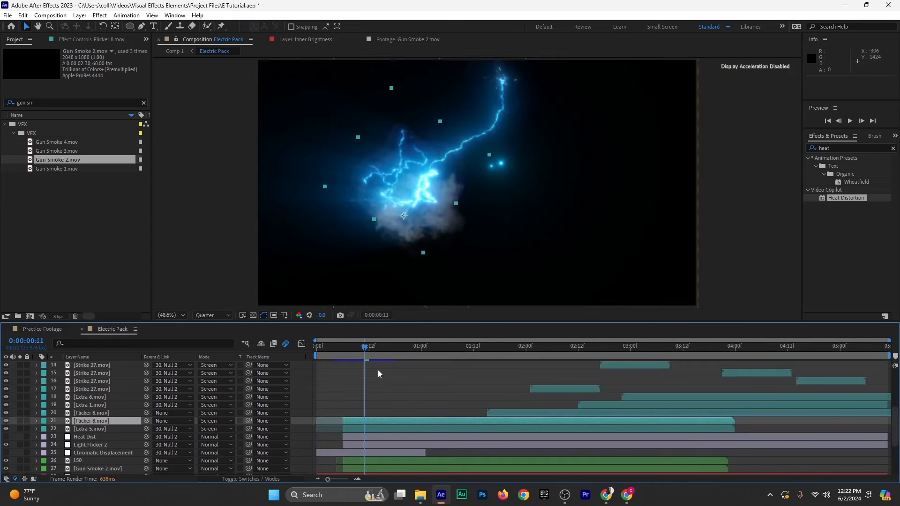
{"action": "scroll", "coordinate": [378, 370], "scroll_direction": "down", "scroll_amount": 7}
{"action": "left_click", "coordinate": [375, 456]}
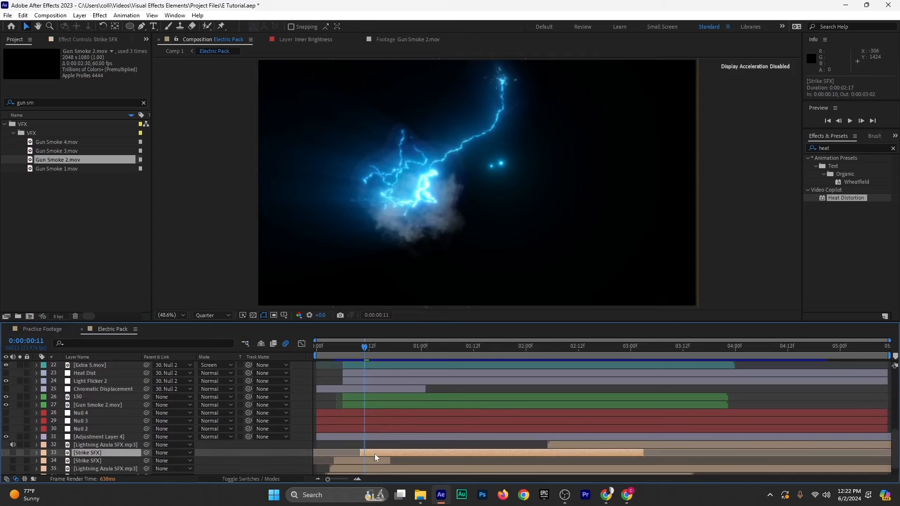
{"action": "scroll", "coordinate": [395, 435], "scroll_direction": "down", "scroll_amount": 1}
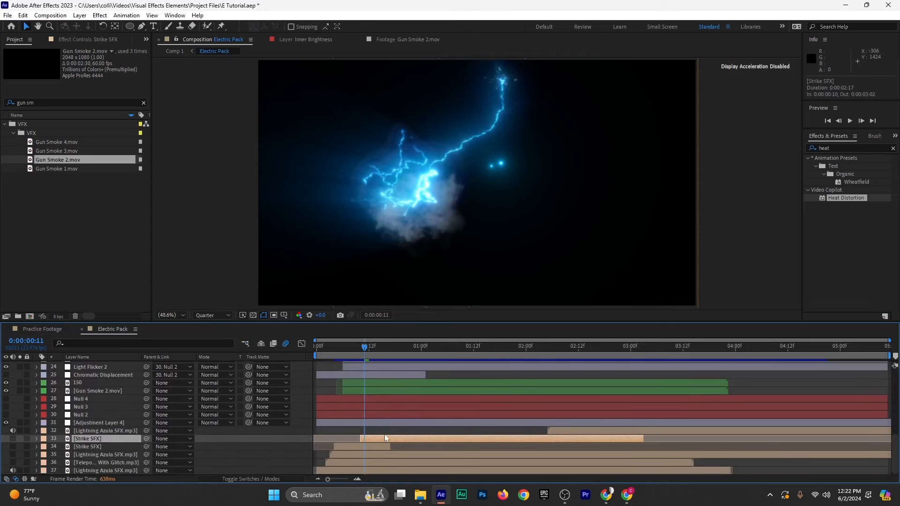
{"action": "left_click", "coordinate": [100, 431]}
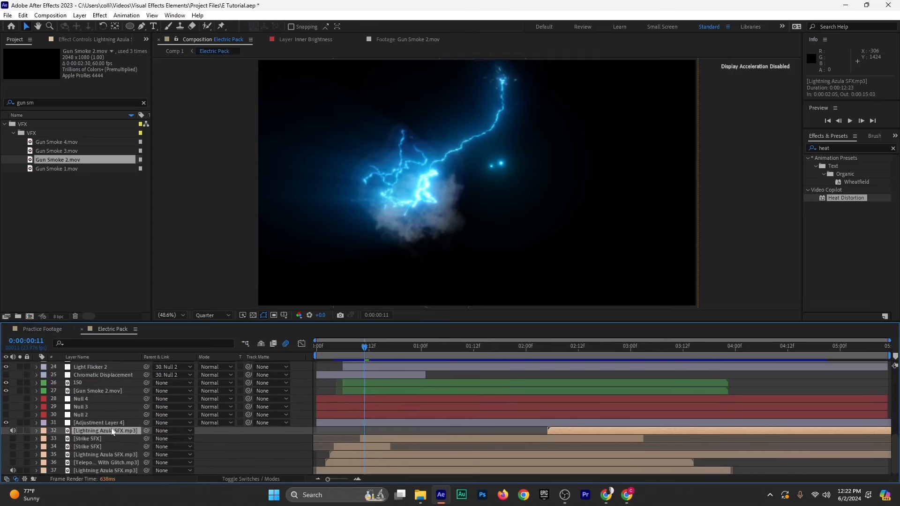
{"action": "key", "text": "ctrl+c"}
Paste the sound effect into Practice Footage, starting at about -0:00:00:07, and place it below all other layers
{"action": "left_click", "coordinate": [47, 331]}
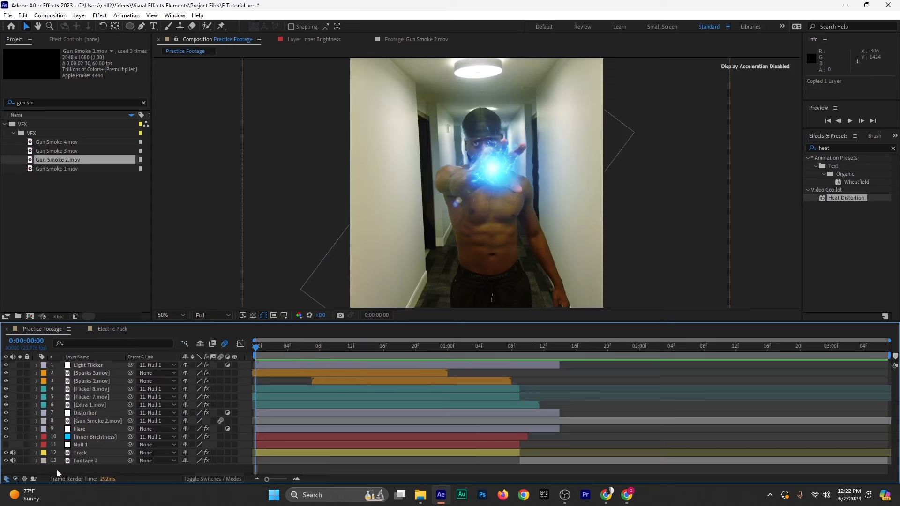
{"action": "key", "text": "ctrl+v"}
{"action": "left_click_drag", "start_coordinate": [718, 365], "coordinate": [241, 373]}
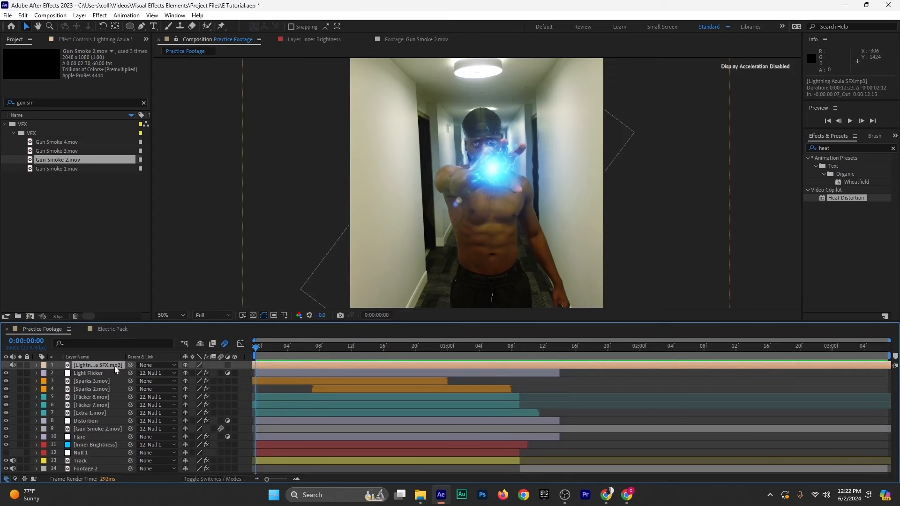
{"action": "left_click_drag", "start_coordinate": [114, 366], "coordinate": [95, 475]}
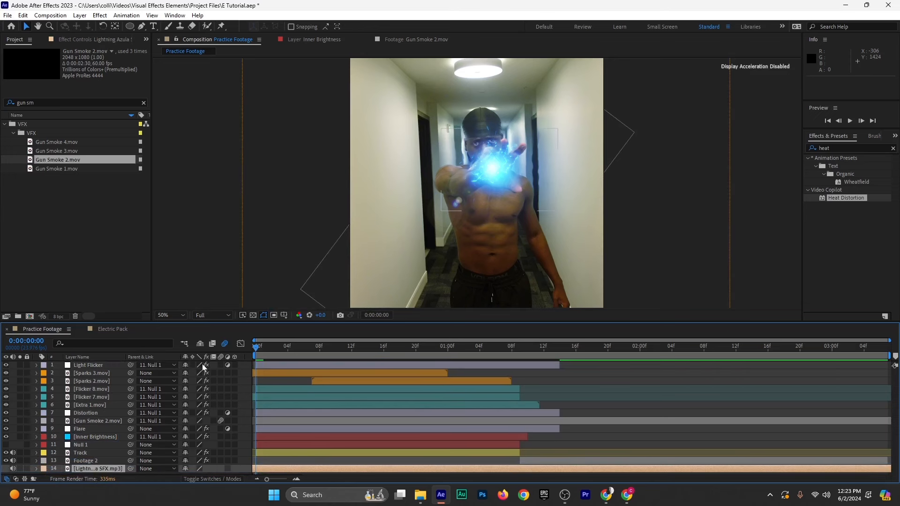
Preview the Practice Footage composite from the start with the added lightning sound layer
{"action": "key", "text": "space"}
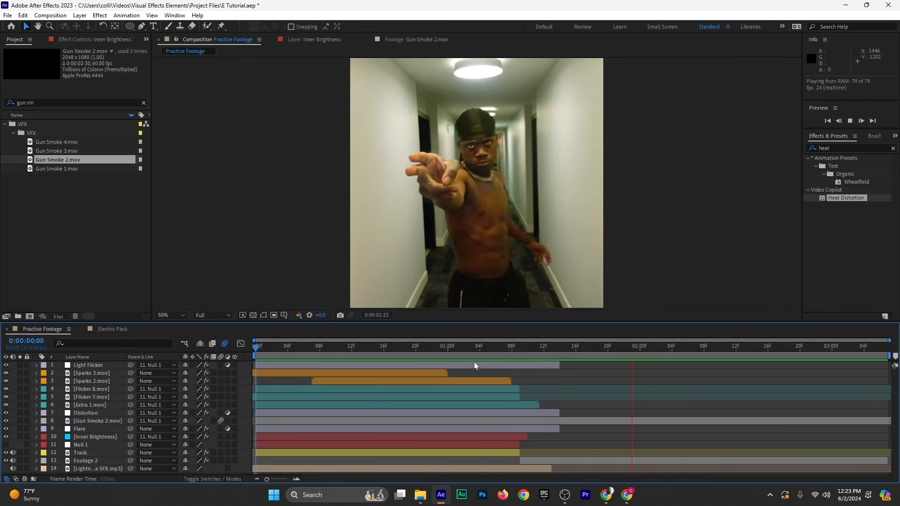
{"action": "left_click", "coordinate": [479, 351]}
{"action": "left_click_drag", "start_coordinate": [481, 348], "coordinate": [219, 366]}
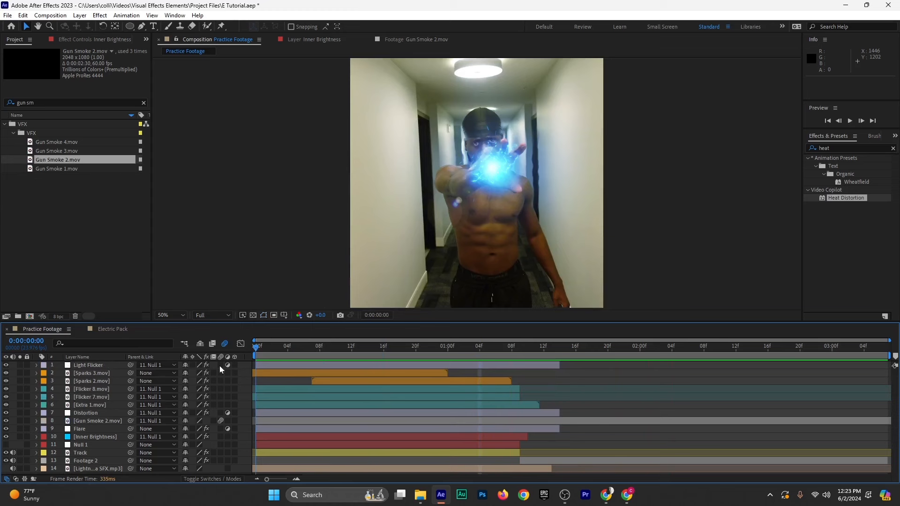
{"action": "key", "text": "space"}
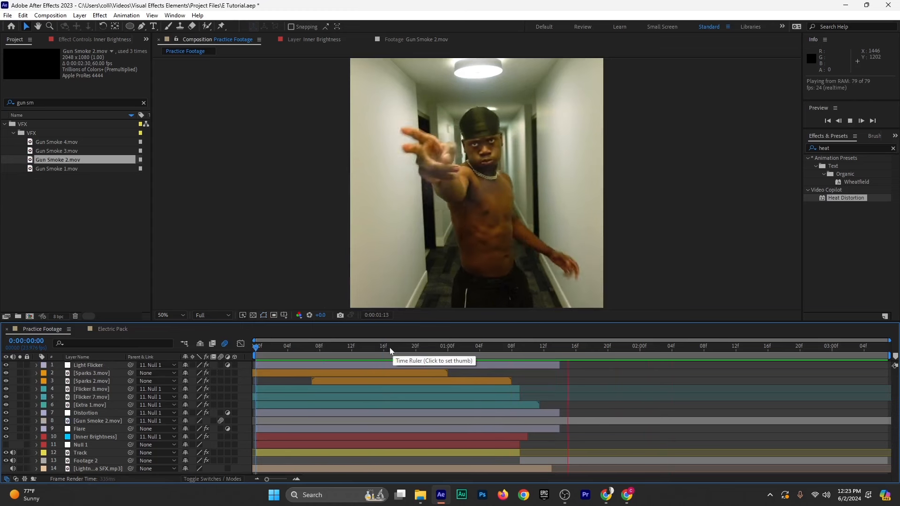
{"action": "key", "text": "space"}
Save the project and clear the search filter on the project items
{"action": "left_click_drag", "start_coordinate": [462, 354], "coordinate": [539, 351]}
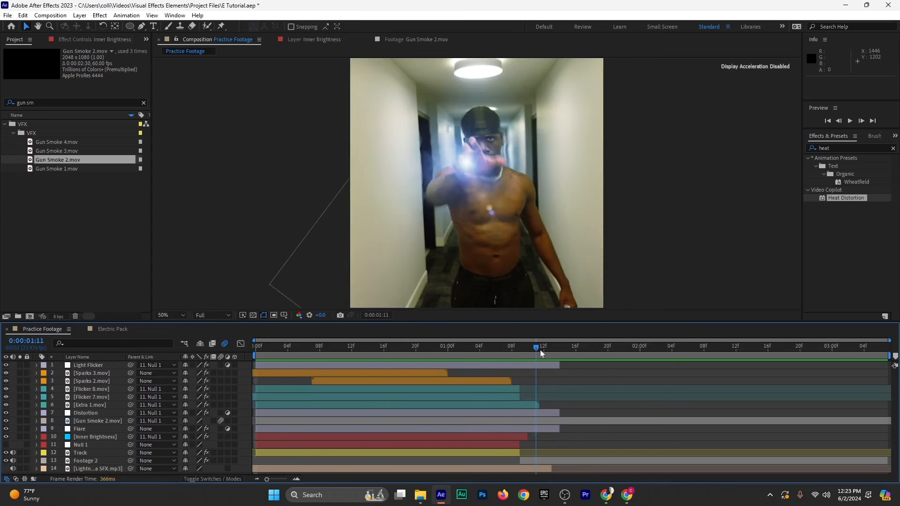
{"action": "key", "text": "ctrl+s"}
{"action": "left_click", "coordinate": [144, 103]}
Split the Footage 2 layer at 0:00:01:13 and split its remaining part again at 0:00:01:17
{"action": "mouse_move", "coordinate": [542, 350]}
{"action": "left_mouse_down"}
{"action": "mouse_move", "coordinate": [578, 350]}
{"action": "mouse_move", "coordinate": [554, 353]}
{"action": "left_mouse_up"}
{"action": "left_click", "coordinate": [556, 460]}
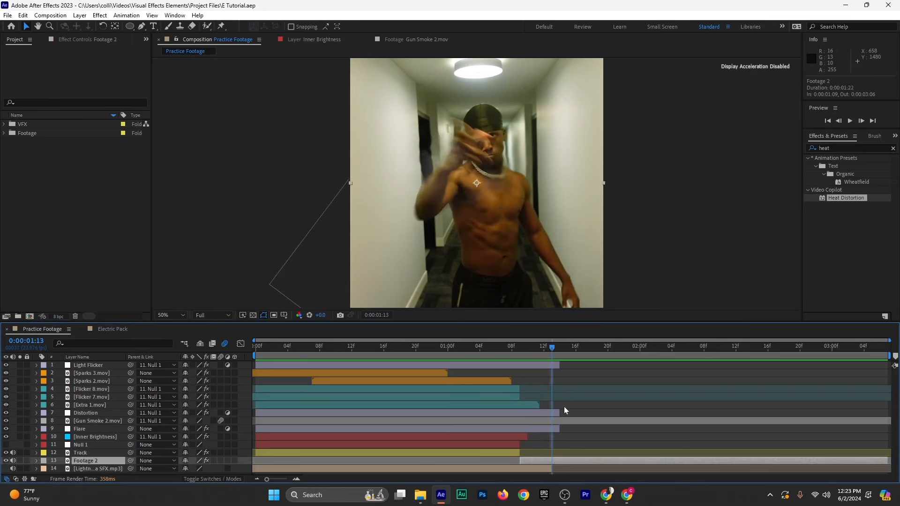
{"action": "key", "text": "ctrl+shift+d"}
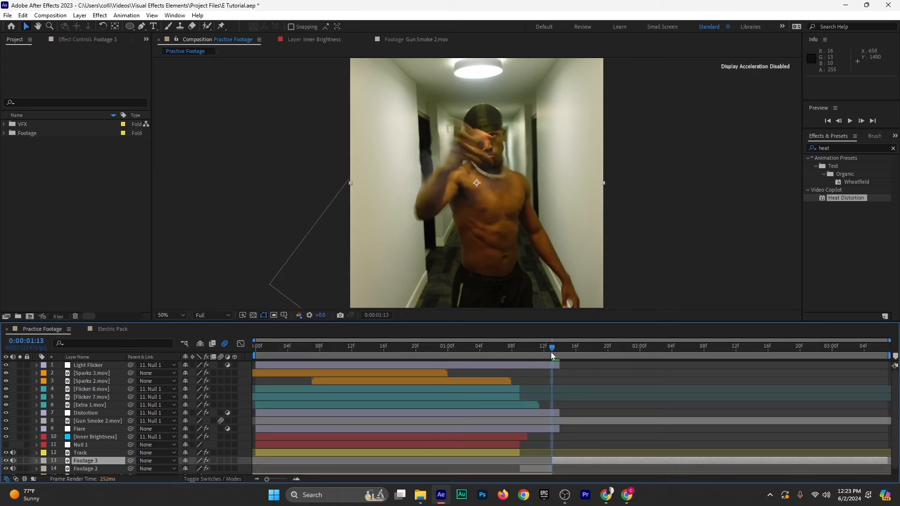
{"action": "left_click_drag", "start_coordinate": [552, 349], "coordinate": [584, 353]}
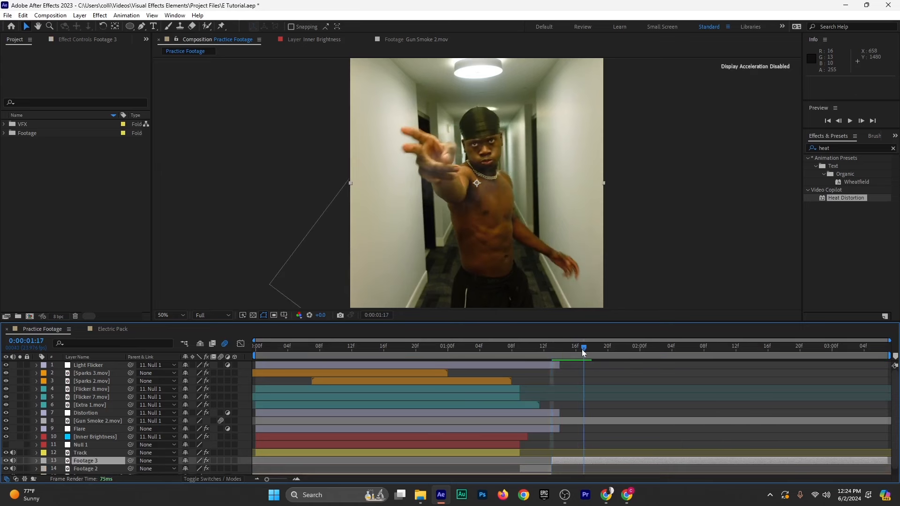
{"action": "key", "text": "ctrl+shift+d"}
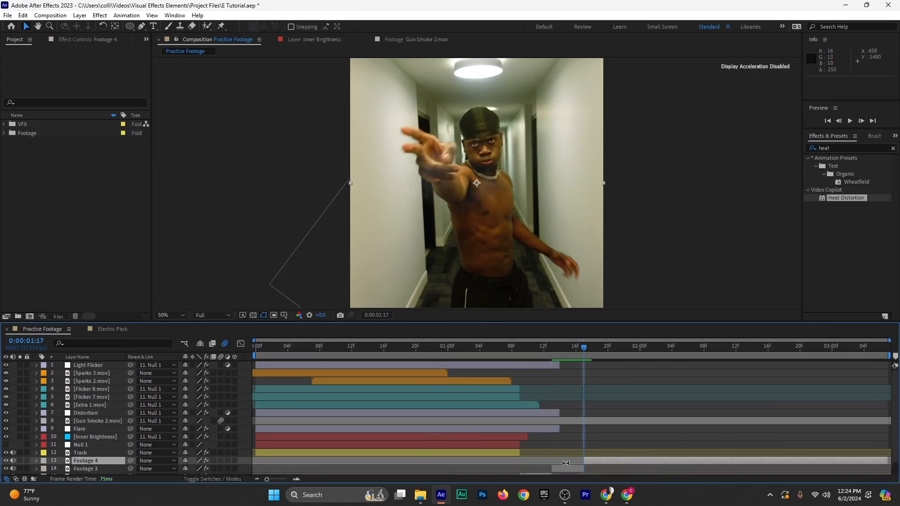
Time-stretch the short Footage 3 segment to a factor of 50 and slide Footage 4 earlier to start where it ends
{"action": "right_click", "coordinate": [569, 471]}
{"action": "mouse_move", "coordinate": [623, 240]}
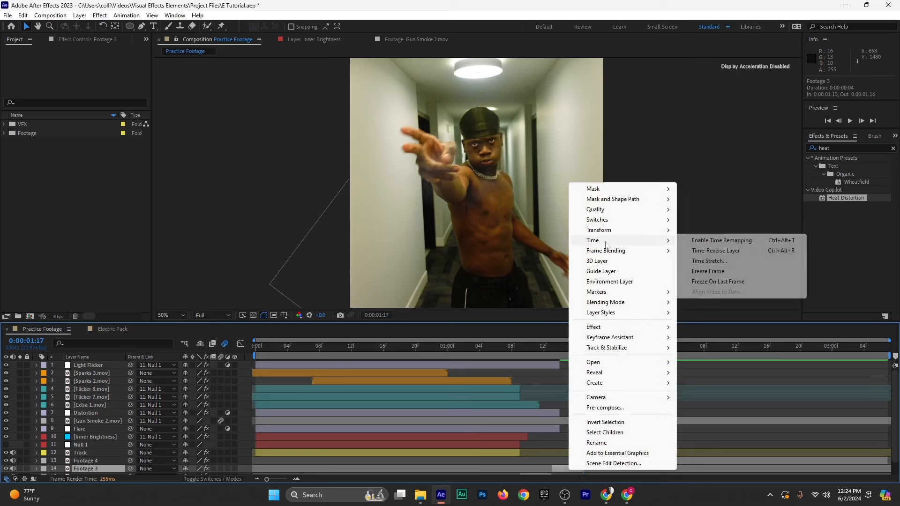
{"action": "left_click", "coordinate": [692, 261]}
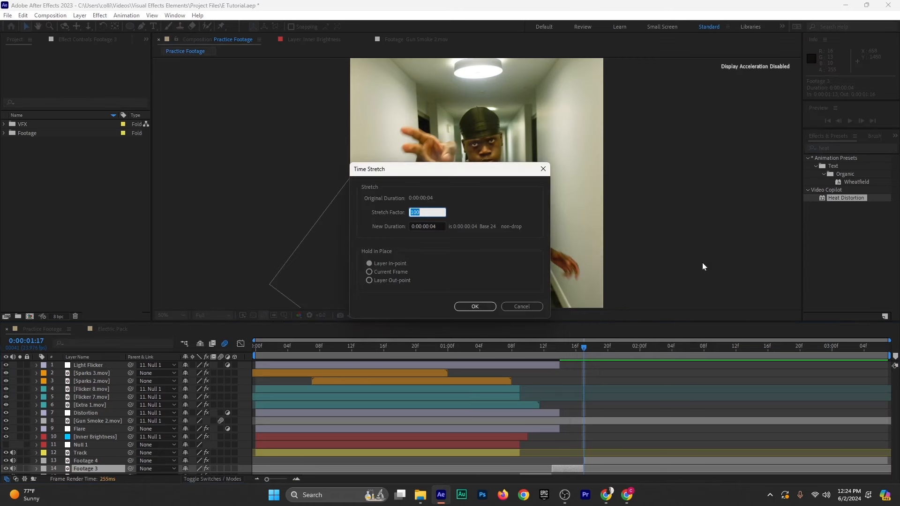
{"action": "type", "text": "50"}
{"action": "key", "text": "Return"}
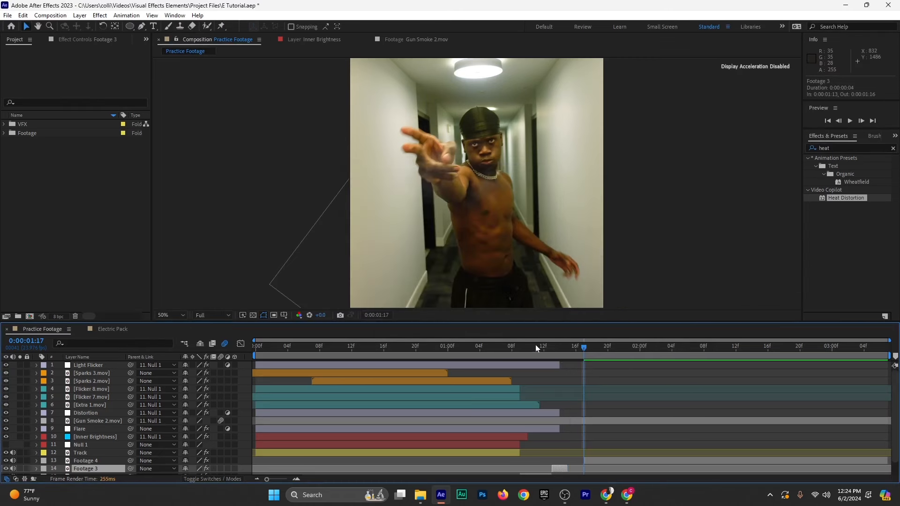
{"action": "scroll", "coordinate": [563, 412], "scroll_direction": "down", "scroll_amount": 1}
{"action": "left_click_drag", "start_coordinate": [593, 451], "coordinate": [579, 452]}
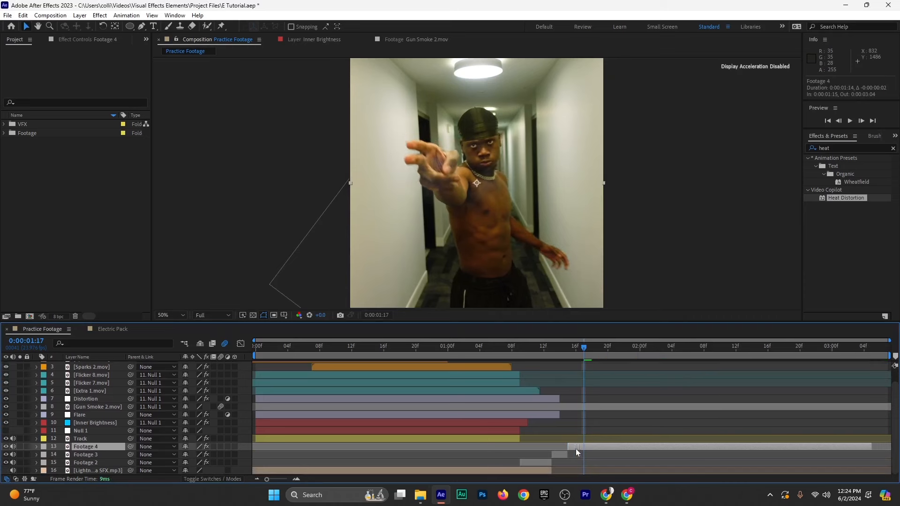
Preview the sped-up Footage 3 segment from 0:00:01:10 and inspect the cut at 0:00:01:13
{"action": "left_click_drag", "start_coordinate": [545, 352], "coordinate": [528, 354]}
{"action": "left_click", "coordinate": [564, 455]}
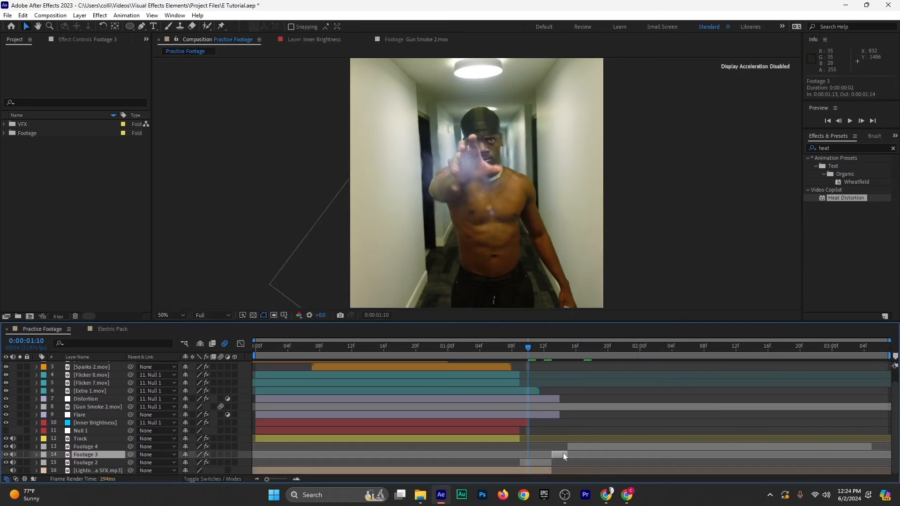
{"action": "key", "text": "space"}
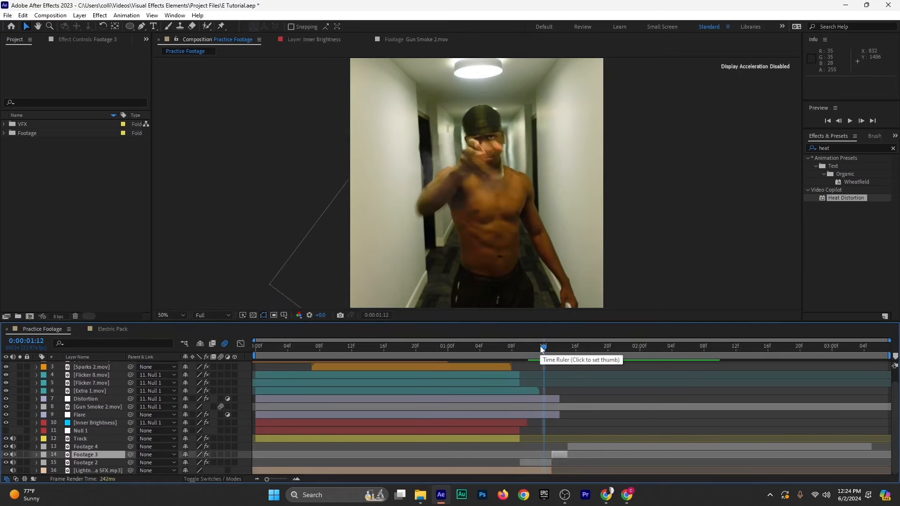
{"action": "key", "text": "space"}
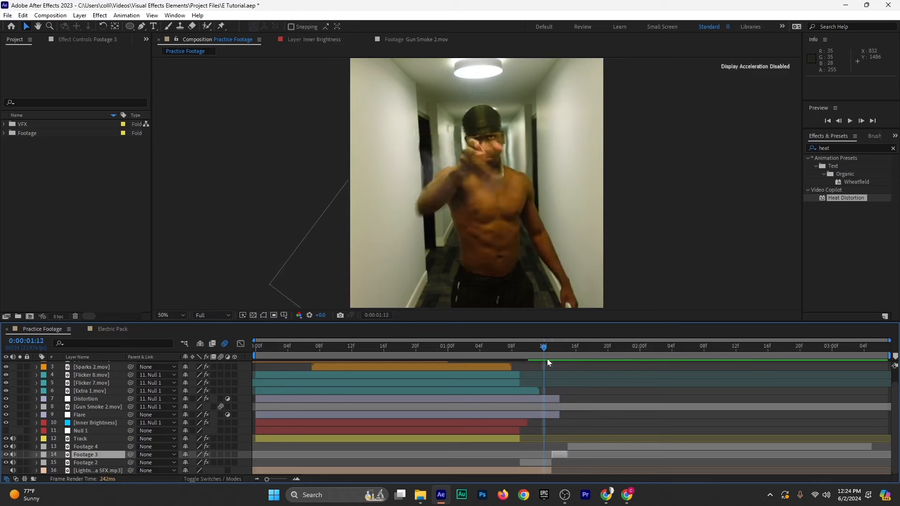
{"action": "left_click_drag", "start_coordinate": [548, 359], "coordinate": [554, 354]}
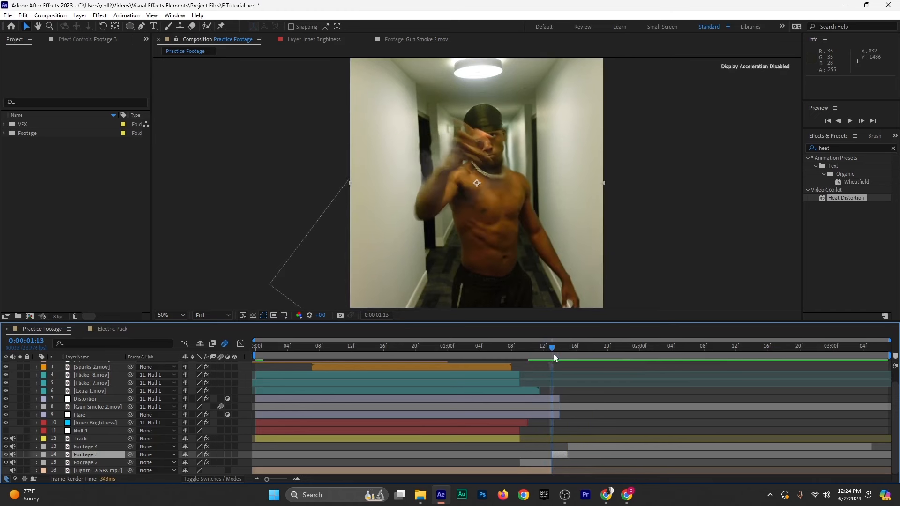
Search the effects for "moti" and apply CC Force Motion Blur to the Footage 3 layer
{"action": "left_click", "coordinate": [841, 148]}
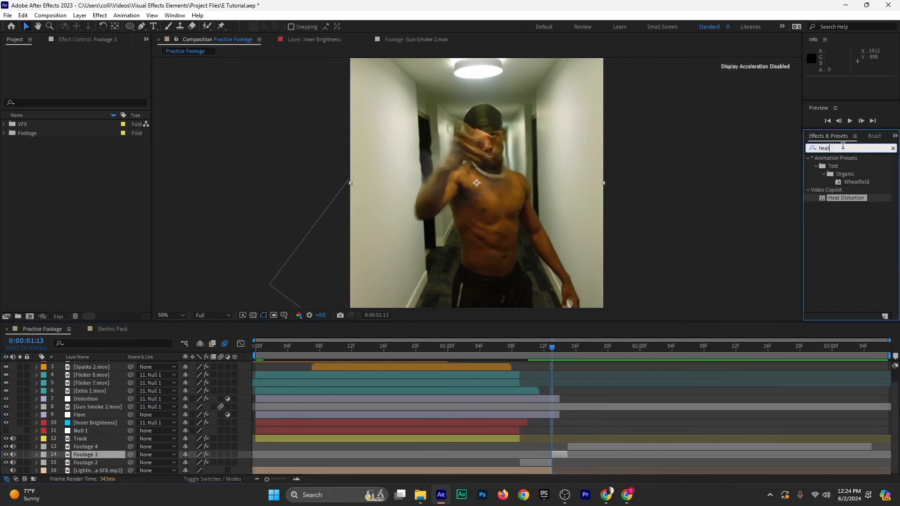
{"action": "type", "text": "moti"}
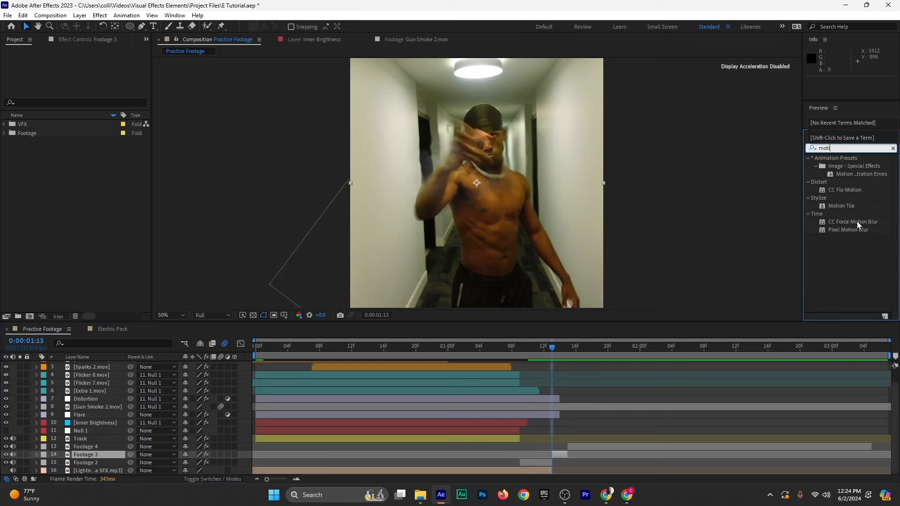
{"action": "left_click_drag", "start_coordinate": [858, 225], "coordinate": [556, 454]}
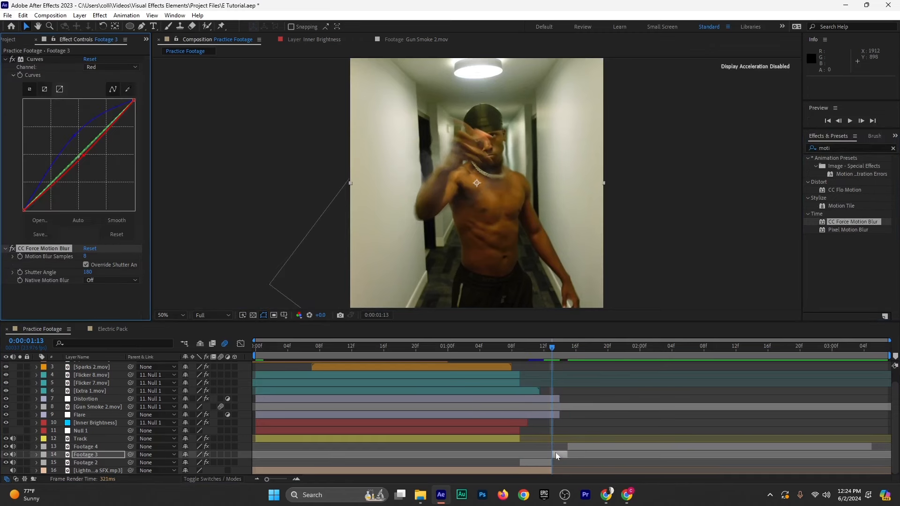
Preview the composition from 0:00:01:10 and save the project
{"action": "left_click", "coordinate": [528, 353]}
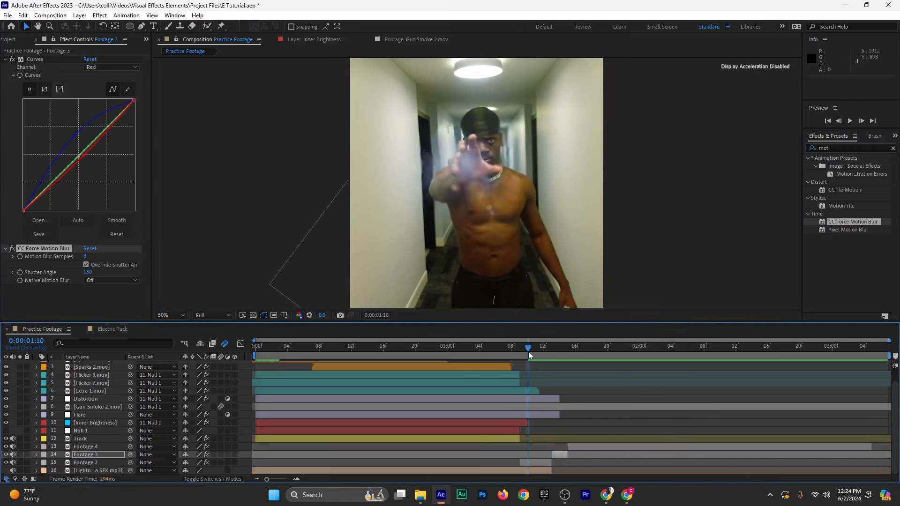
{"action": "key", "text": "space"}
{"action": "key", "text": "space"}
{"action": "key", "text": "space"}
{"action": "key", "text": "space"}
{"action": "key", "text": "ctrl+s"}
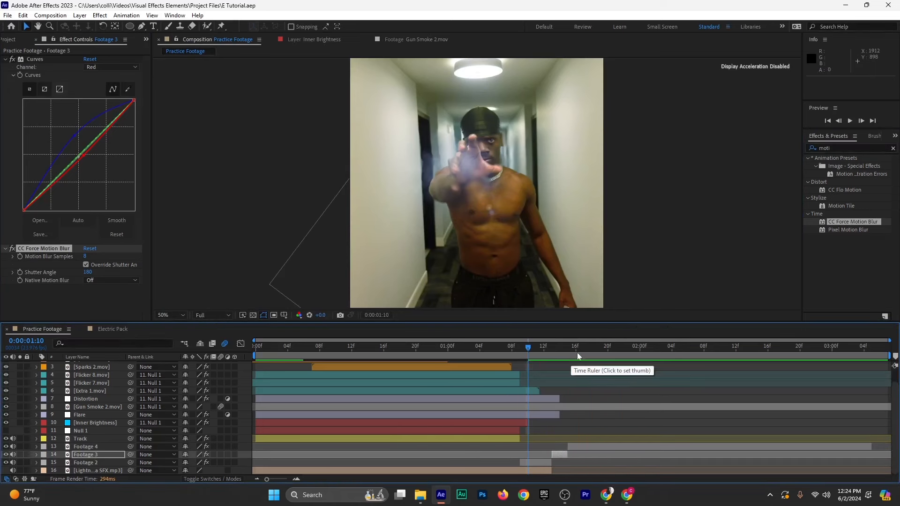
Scrub through the blurred footage and place the playhead at 0:00:01:15, where Footage 4 begins
{"action": "left_click", "coordinate": [538, 356]}
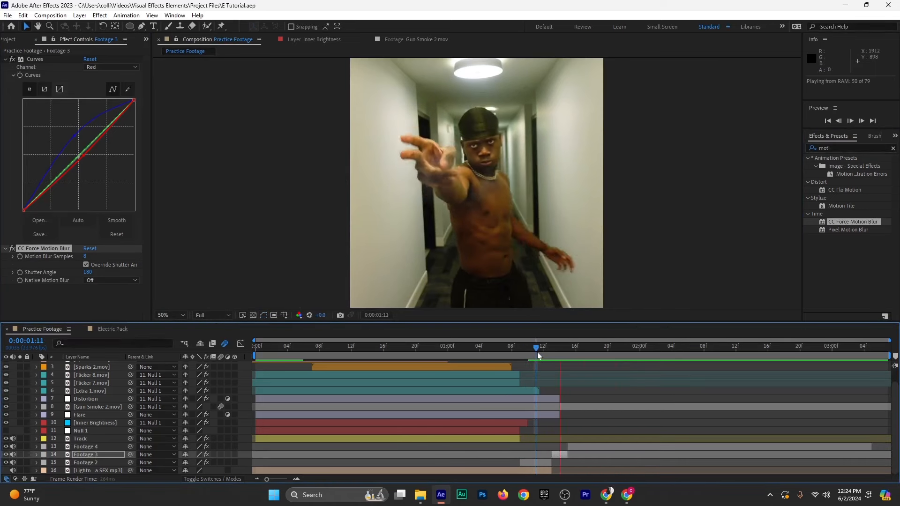
{"action": "left_click", "coordinate": [544, 357]}
{"action": "left_click_drag", "start_coordinate": [544, 353], "coordinate": [566, 358]}
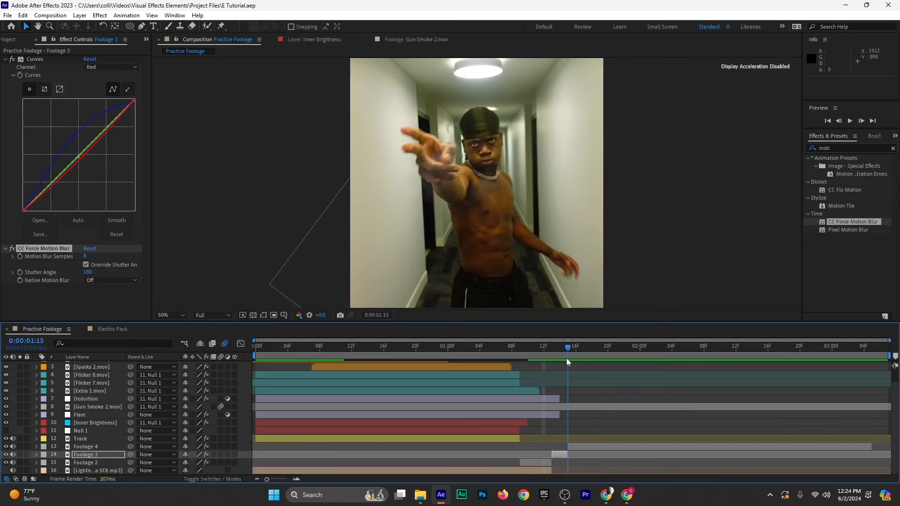
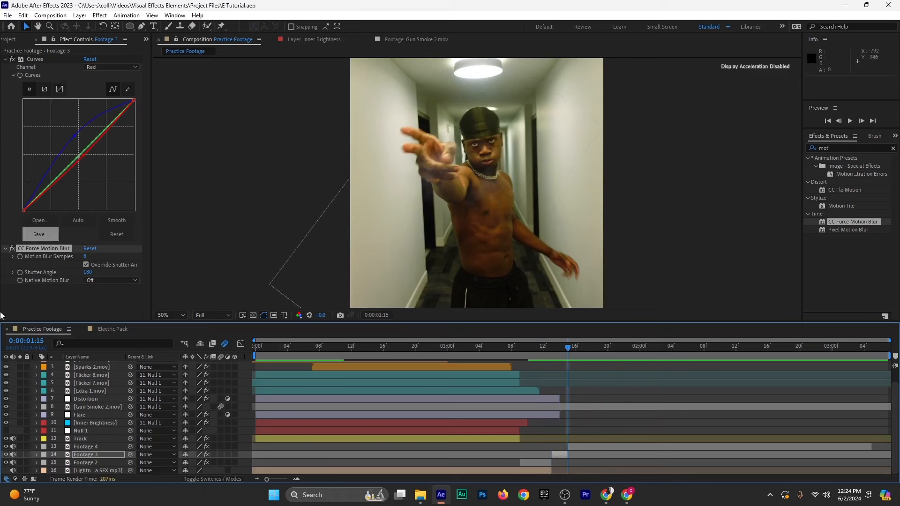
Expand the VFX folder and examine the Strike layers in the Electric Pack composition
{"action": "left_click", "coordinate": [12, 39]}
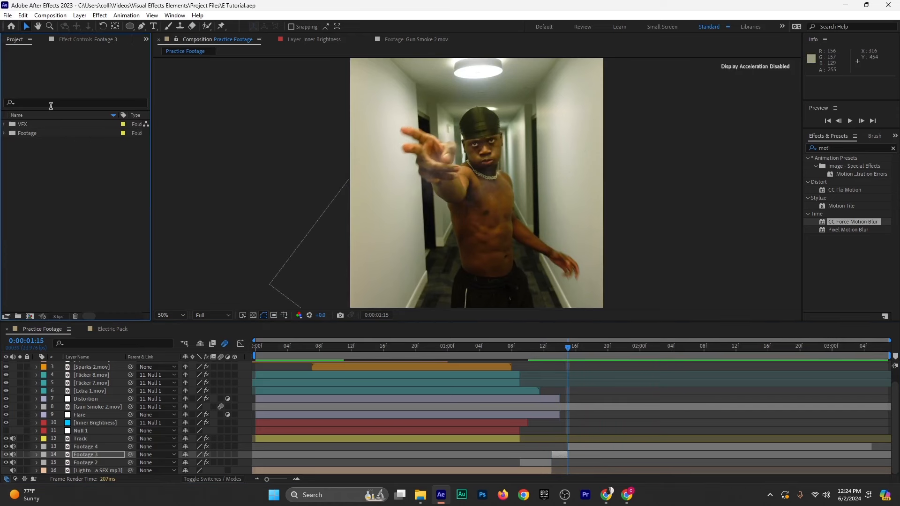
{"action": "left_click", "coordinate": [4, 124]}
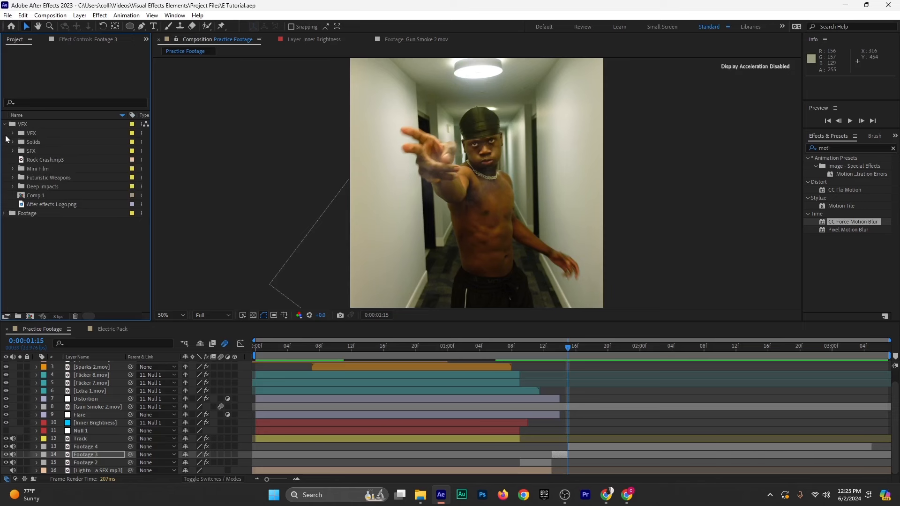
{"action": "left_click", "coordinate": [32, 100]}
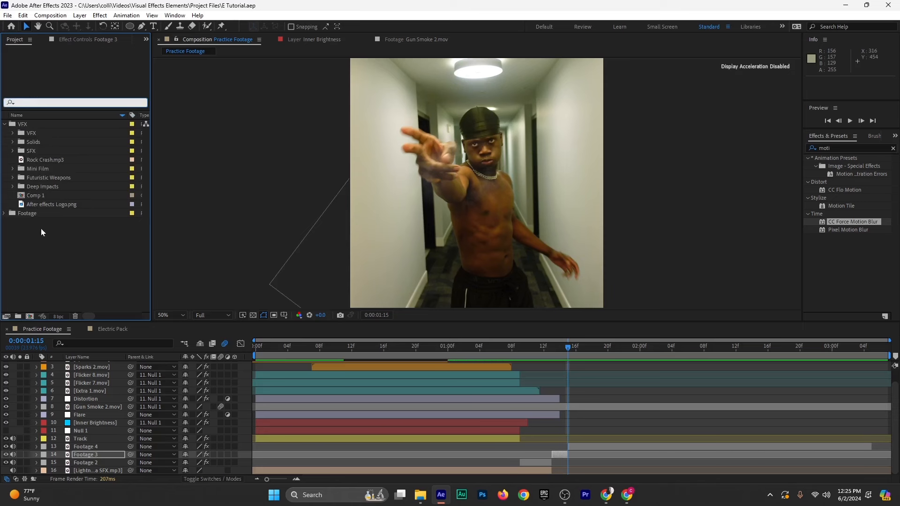
{"action": "left_click", "coordinate": [105, 341]}
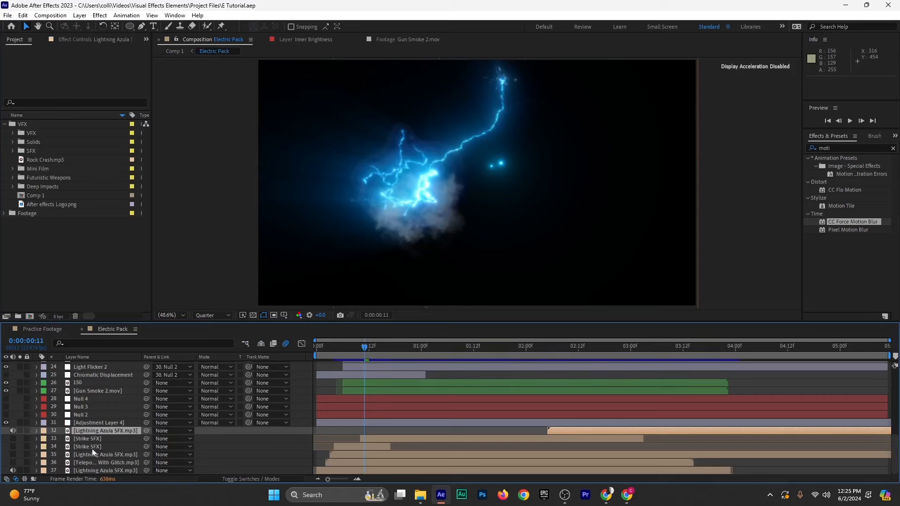
{"action": "scroll", "coordinate": [104, 393], "scroll_direction": "up", "scroll_amount": 5}
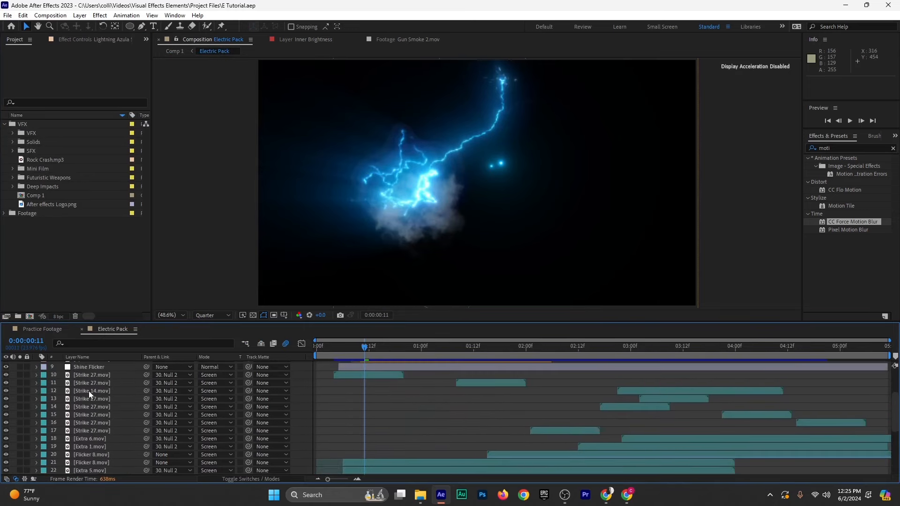
{"action": "left_click", "coordinate": [104, 394]}
{"action": "left_click", "coordinate": [104, 414]}
{"action": "left_click", "coordinate": [104, 425]}
{"action": "scroll", "coordinate": [105, 413], "scroll_direction": "up", "scroll_amount": 2}
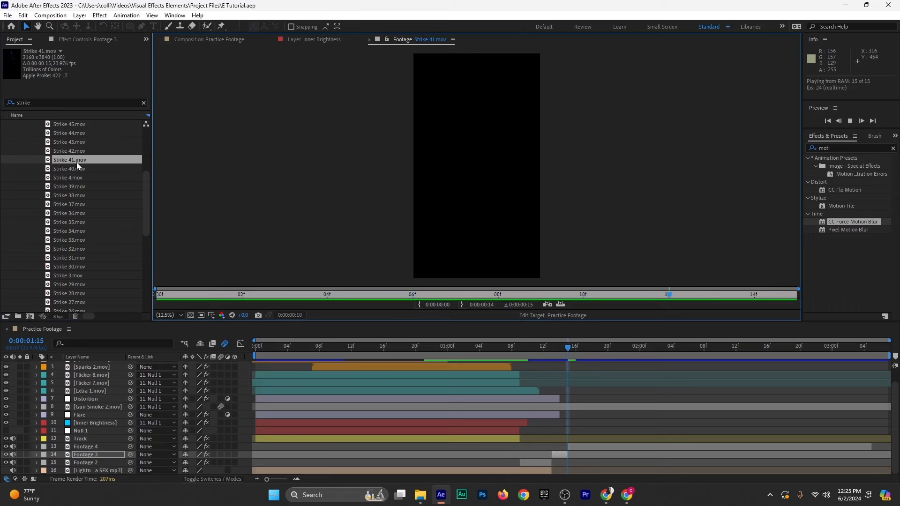
Add Strike 41.mov to the Practice Footage composition above Gun Smoke 2, starting at 0:00:01:15, and give it the Blue label
{"action": "left_click_drag", "start_coordinate": [79, 159], "coordinate": [568, 402]}
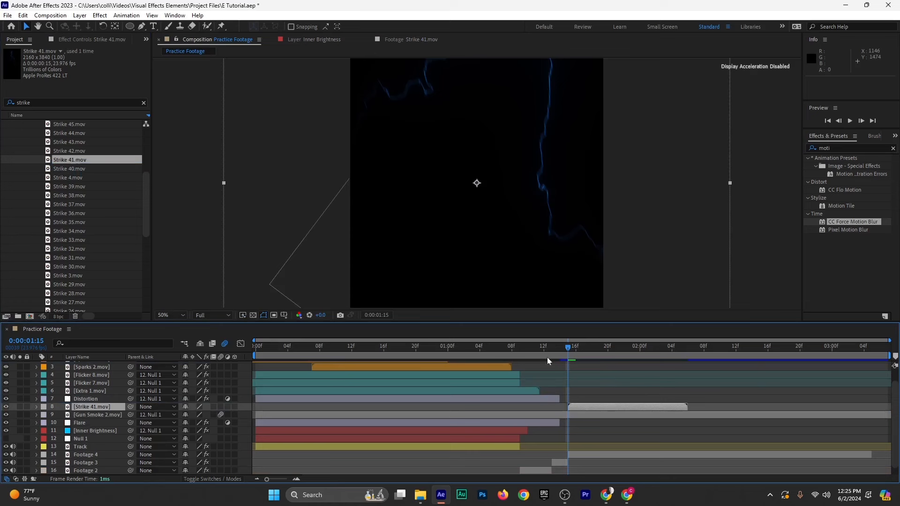
{"action": "left_click", "coordinate": [43, 407]}
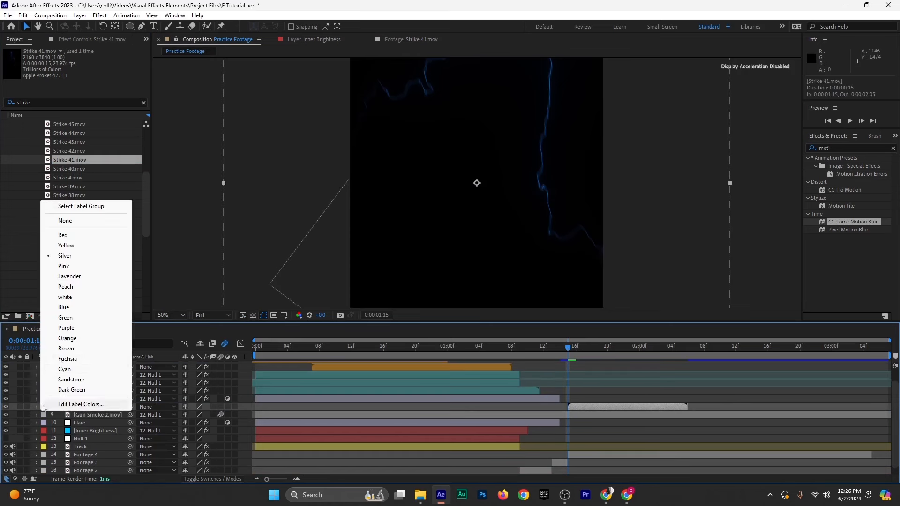
{"action": "left_click", "coordinate": [66, 307]}
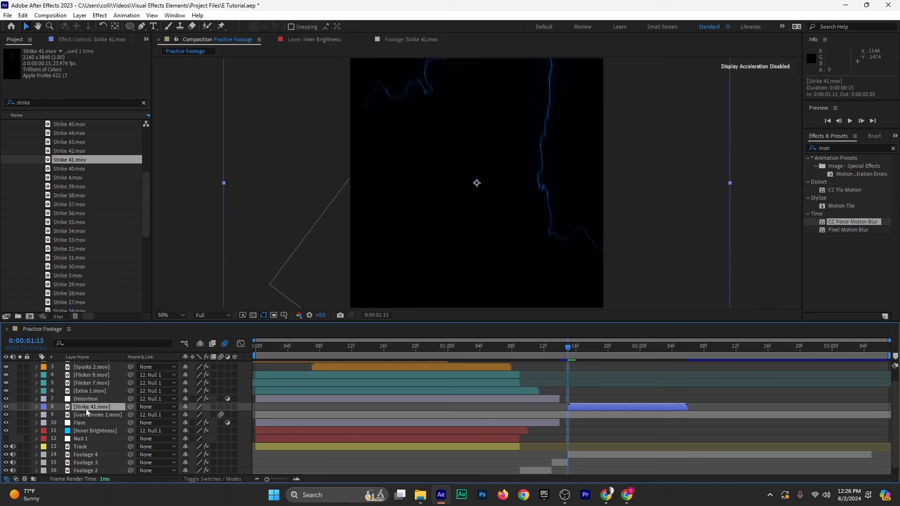
Set the blending mode of Strike 41.mov to Add
{"action": "left_click", "coordinate": [218, 481]}
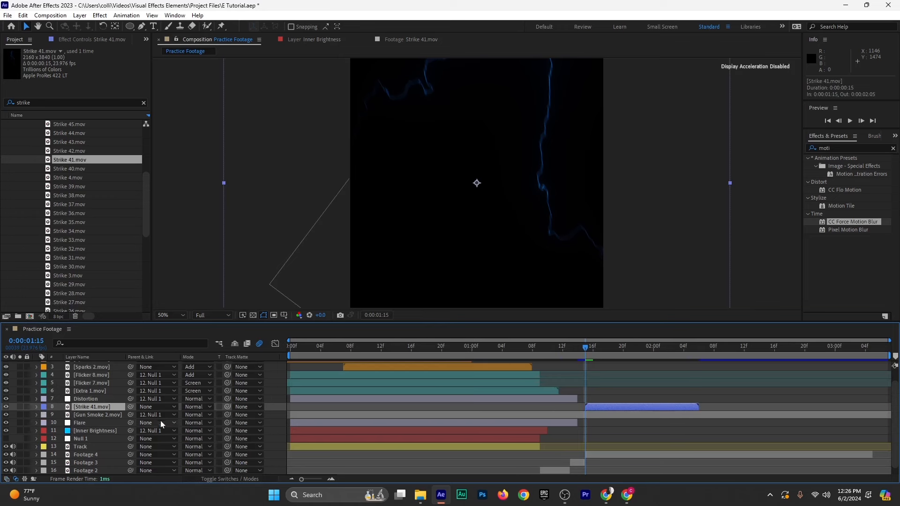
{"action": "left_click", "coordinate": [190, 406]}
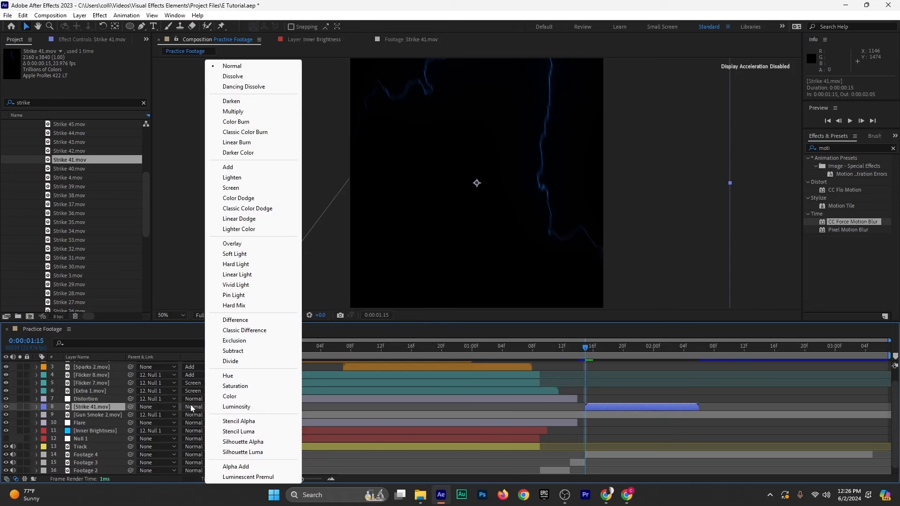
{"action": "left_click", "coordinate": [235, 166]}
Move the Strike 41.mov lightning beside the man's outstretched hand, at about position 89, 2234
{"action": "left_click_drag", "start_coordinate": [573, 115], "coordinate": [493, 289]}
{"action": "scroll", "coordinate": [488, 180], "scroll_direction": "down", "scroll_amount": 2}
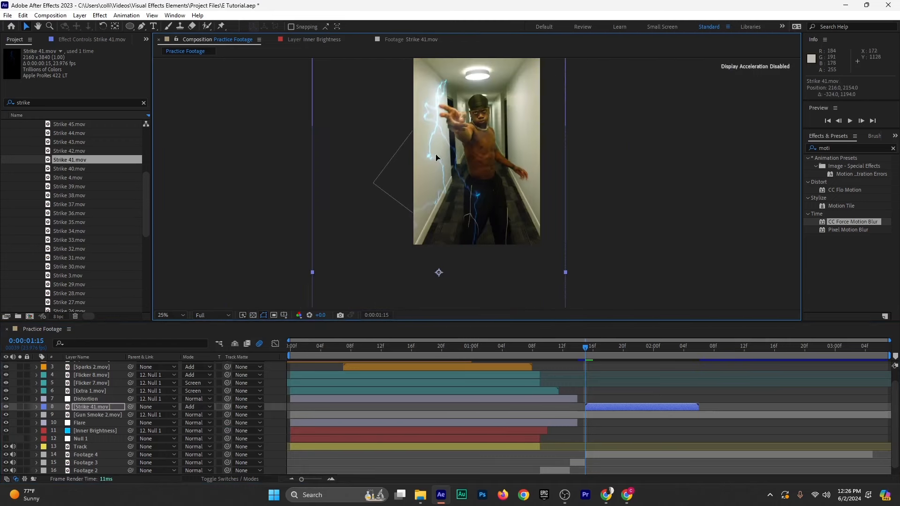
{"action": "left_click_drag", "start_coordinate": [434, 155], "coordinate": [444, 173]}
{"action": "scroll", "coordinate": [475, 175], "scroll_direction": "up", "scroll_amount": 3}
{"action": "mouse_move", "coordinate": [377, 187]}
{"action": "left_mouse_down"}
{"action": "mouse_move", "coordinate": [519, 204]}
{"action": "mouse_move", "coordinate": [322, 195]}
{"action": "mouse_move", "coordinate": [392, 184]}
{"action": "left_mouse_up"}
{"action": "scroll", "coordinate": [409, 189], "scroll_direction": "down", "scroll_amount": 4}
{"action": "left_click_drag", "start_coordinate": [454, 172], "coordinate": [435, 134]}
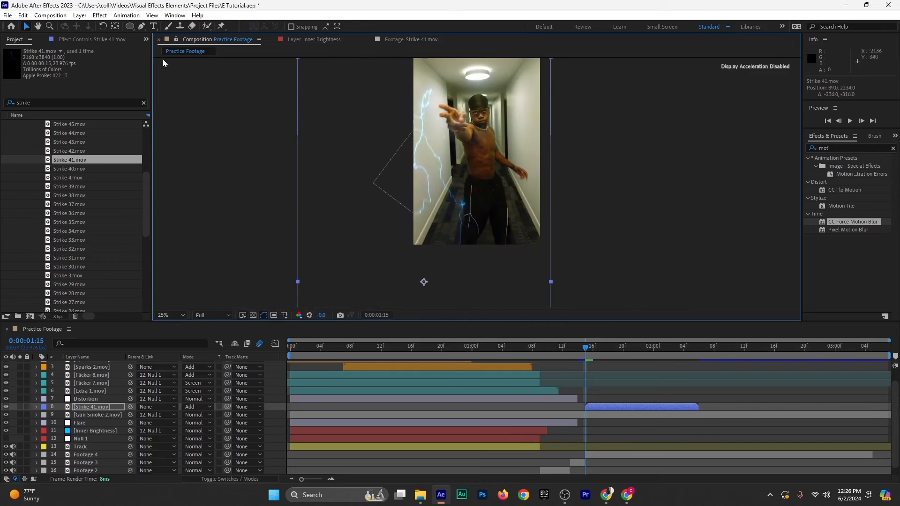
Move the anchor point of Strike 41.mov to the upper end of the lightning bolt, then return to the Selection tool
{"action": "left_click", "coordinate": [115, 27]}
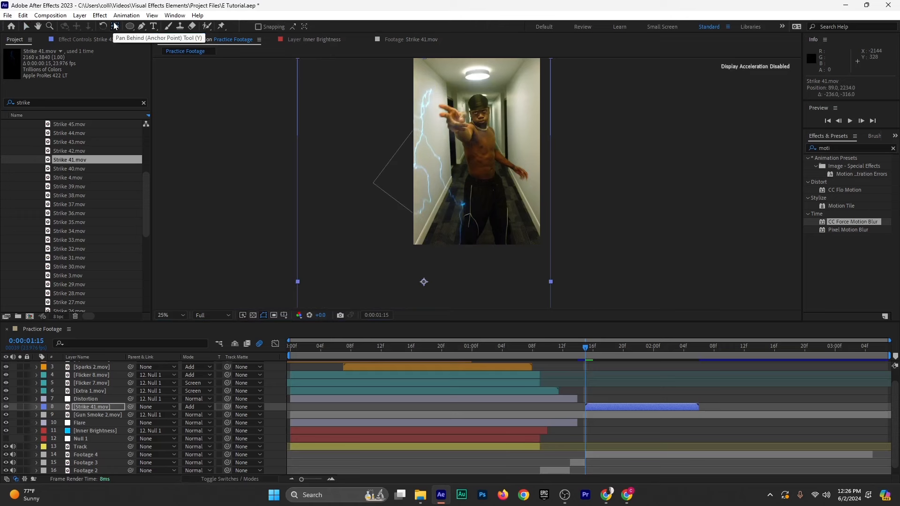
{"action": "left_click_drag", "start_coordinate": [424, 282], "coordinate": [437, 168]}
{"action": "left_click_drag", "start_coordinate": [436, 136], "coordinate": [431, 90]}
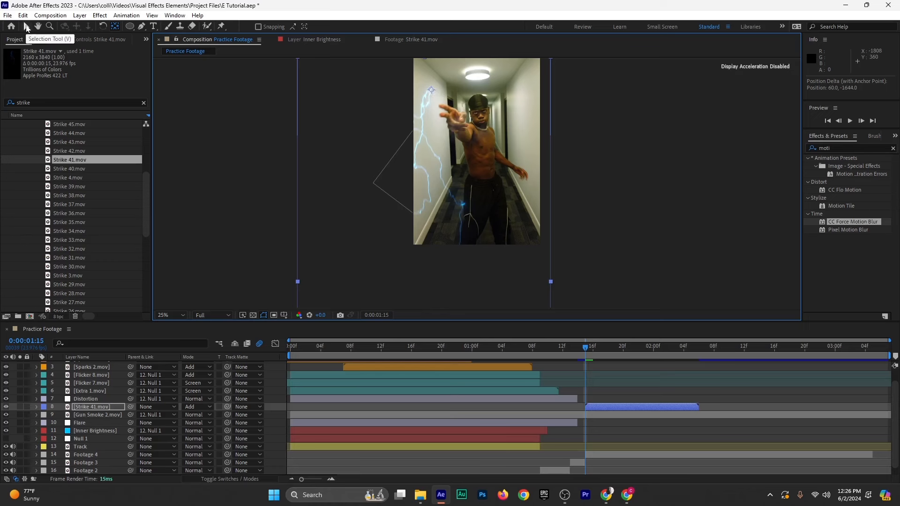
{"action": "left_click", "coordinate": [27, 27]}
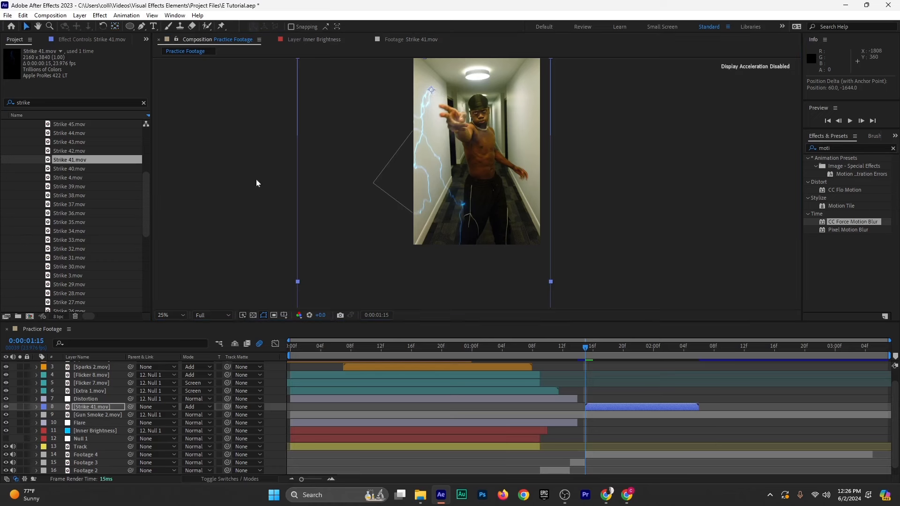
Rotate Strike 41.mov to 24° and move the bolt's origin onto the fingertips, at about position 245, 726
{"action": "left_click", "coordinate": [96, 408]}
{"action": "key", "text": "r"}
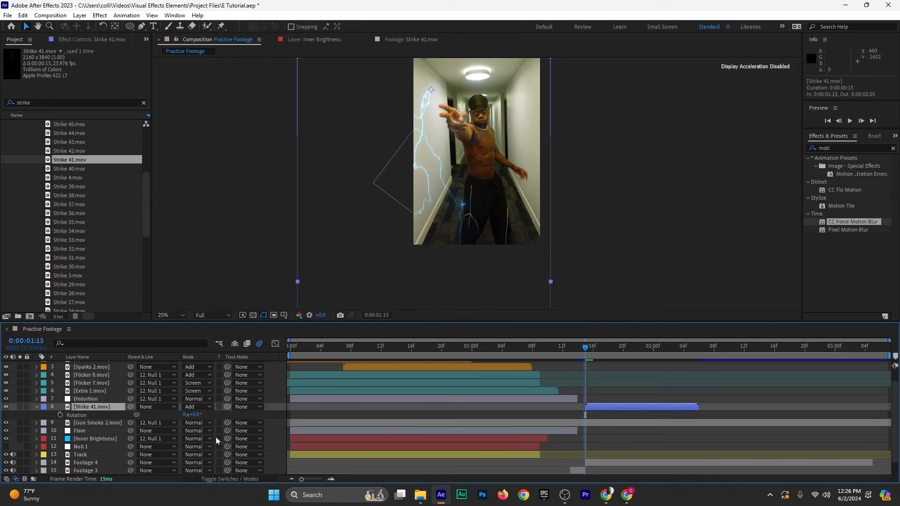
{"action": "mouse_move", "coordinate": [192, 417]}
{"action": "left_mouse_down"}
{"action": "mouse_move", "coordinate": [231, 414]}
{"action": "mouse_move", "coordinate": [180, 416]}
{"action": "mouse_move", "coordinate": [210, 422]}
{"action": "left_mouse_up"}
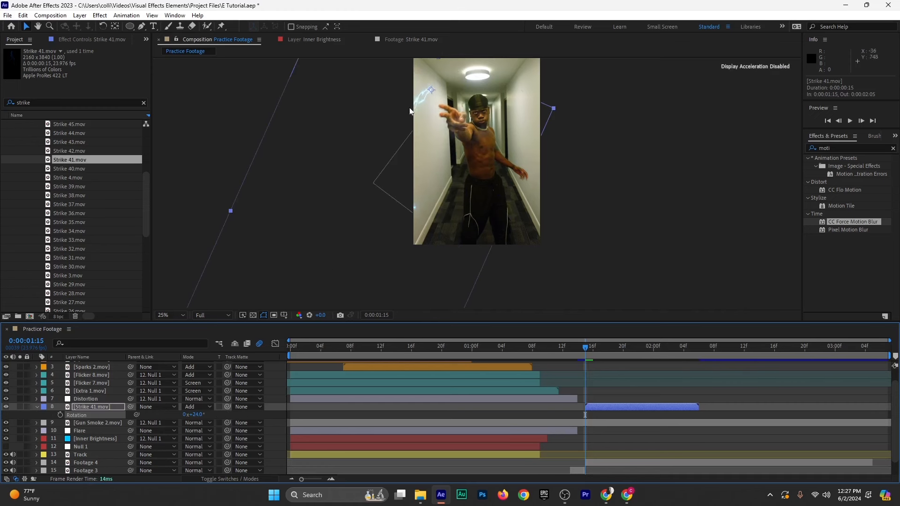
{"action": "left_click_drag", "start_coordinate": [419, 103], "coordinate": [428, 119]}
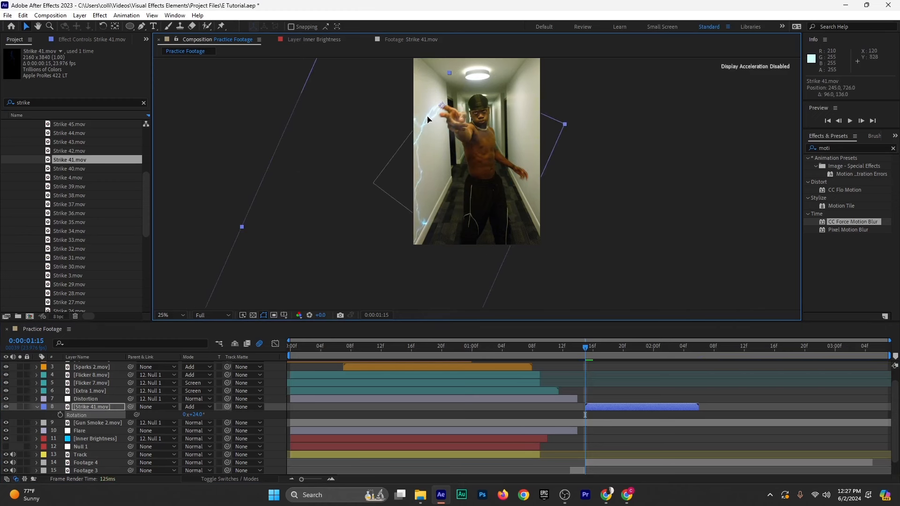
Scale Strike 41.mov down to 59%
{"action": "key", "text": "s"}
{"action": "left_click", "coordinate": [211, 418]}
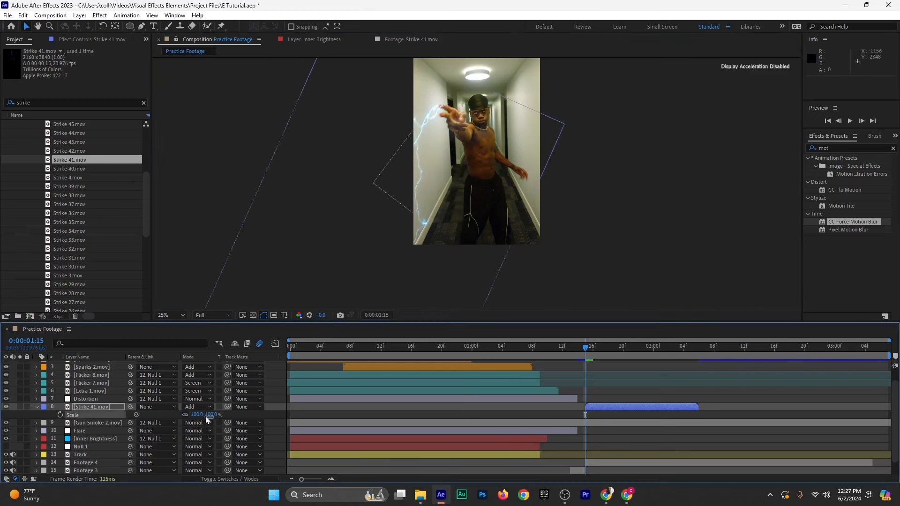
{"action": "left_click_drag", "start_coordinate": [206, 415], "coordinate": [192, 414]}
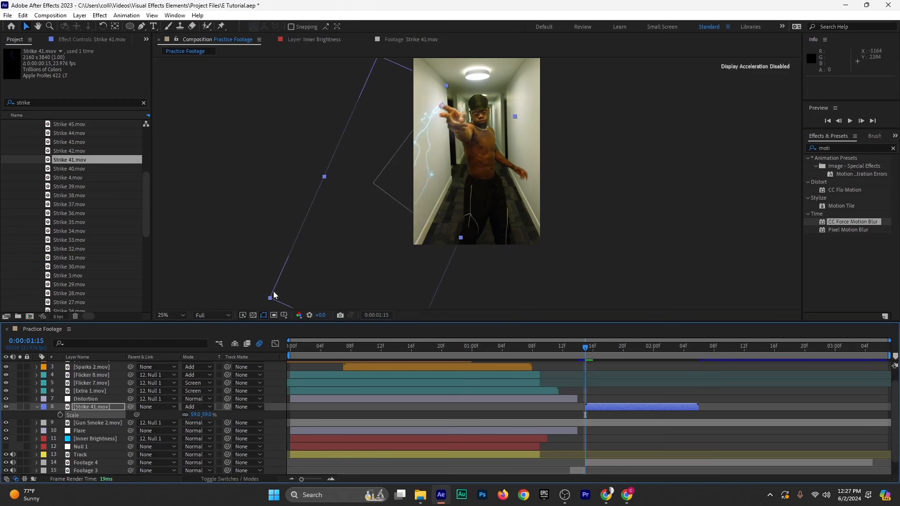
Rotate Strike 41.mov to 104° and align the bolt's origin with the fingertip, at about position 235, 738
{"action": "left_click", "coordinate": [114, 407]}
{"action": "key", "text": "r"}
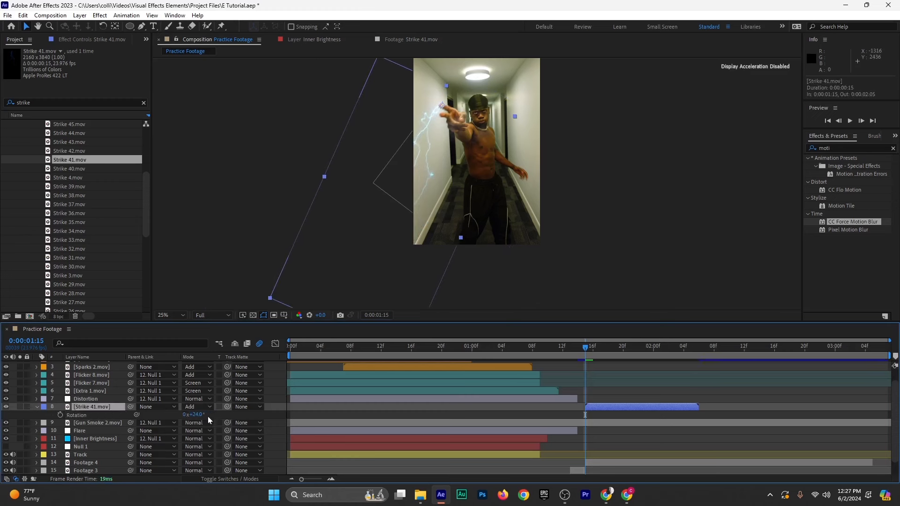
{"action": "left_click_drag", "start_coordinate": [201, 414], "coordinate": [236, 415]}
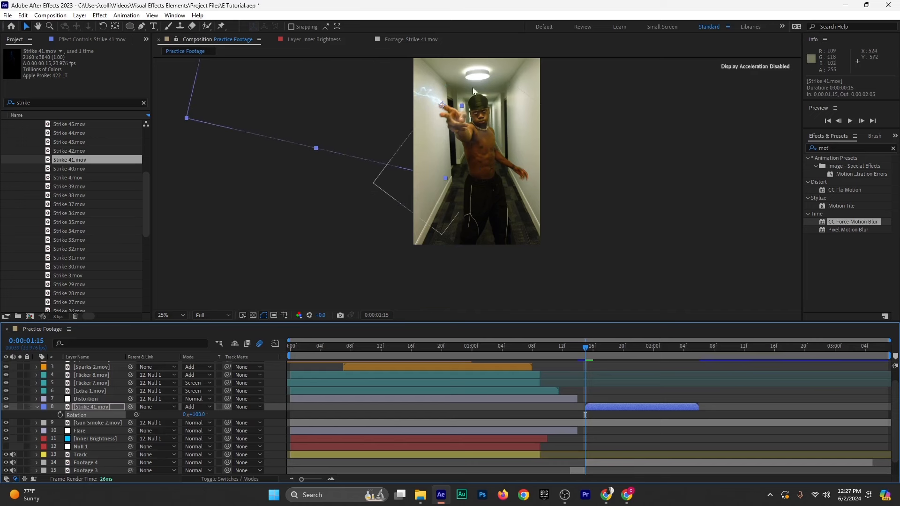
{"action": "scroll", "coordinate": [472, 87], "scroll_direction": "up", "scroll_amount": 2}
{"action": "left_click_drag", "start_coordinate": [439, 84], "coordinate": [494, 227]}
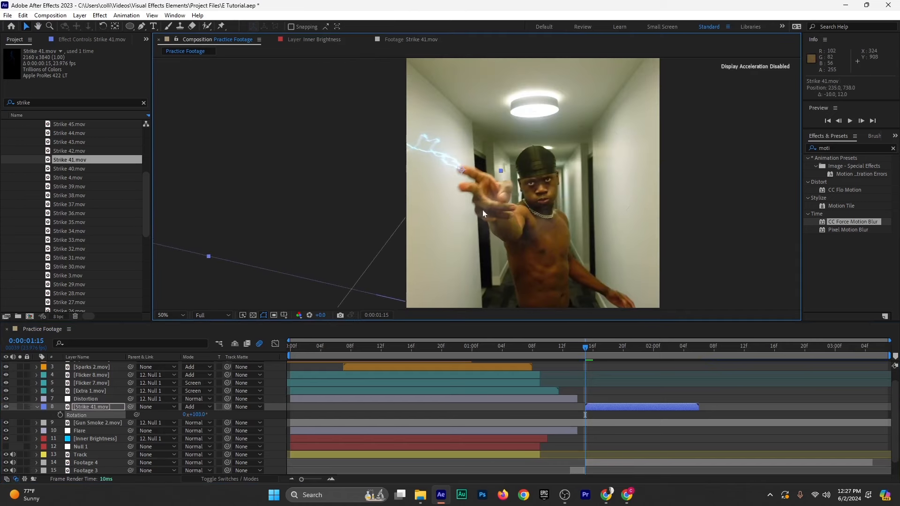
{"action": "left_click_drag", "start_coordinate": [206, 415], "coordinate": [207, 415]}
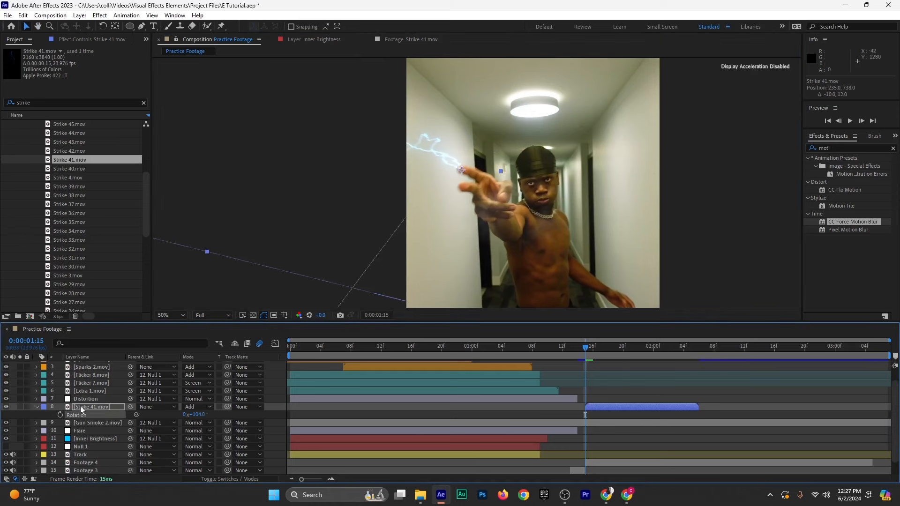
Add a Position keyframe to Strike 41.mov at 0:00:01:15 and show its Rotation property alongside
{"action": "key", "text": "p"}
{"action": "left_click", "coordinate": [60, 415]}
{"action": "key", "text": "shift+r"}
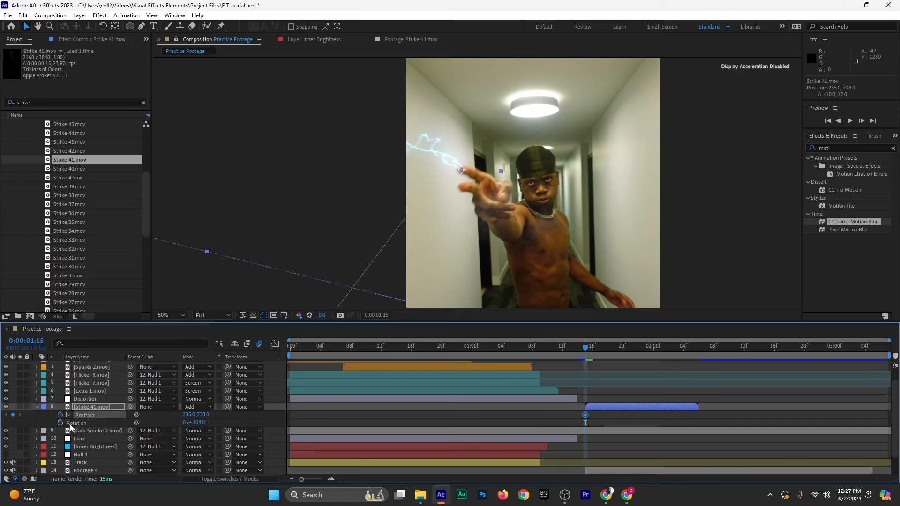
{"action": "left_click", "coordinate": [88, 407]}
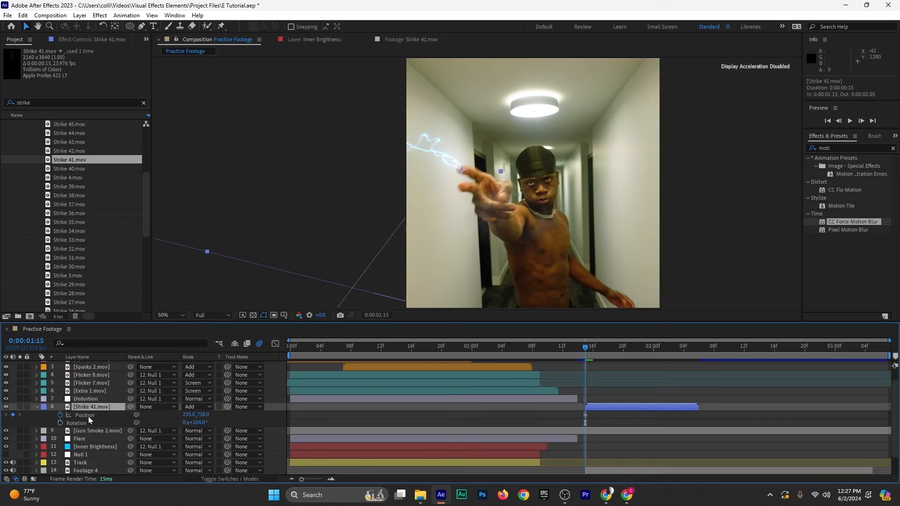
Add a Rotation keyframe to Strike 41.mov at 0:00:01:15, and move the bolt onto the fingertip at about 235, 774 at 0:00:01:16
{"action": "left_click", "coordinate": [60, 422]}
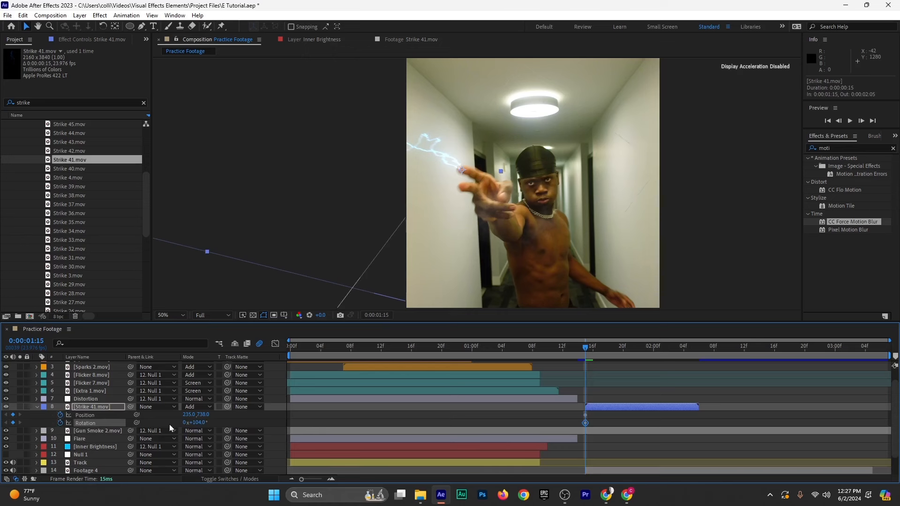
{"action": "left_click", "coordinate": [862, 121]}
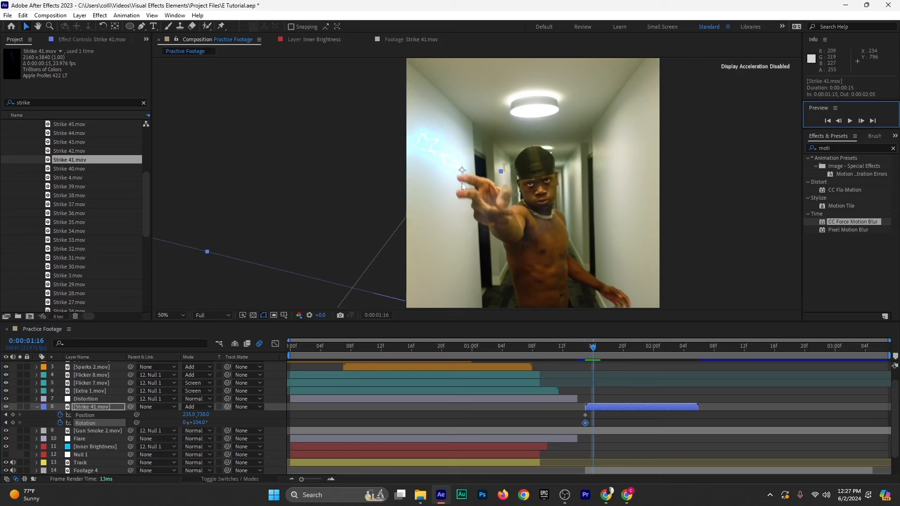
{"action": "left_click_drag", "start_coordinate": [470, 181], "coordinate": [471, 192]}
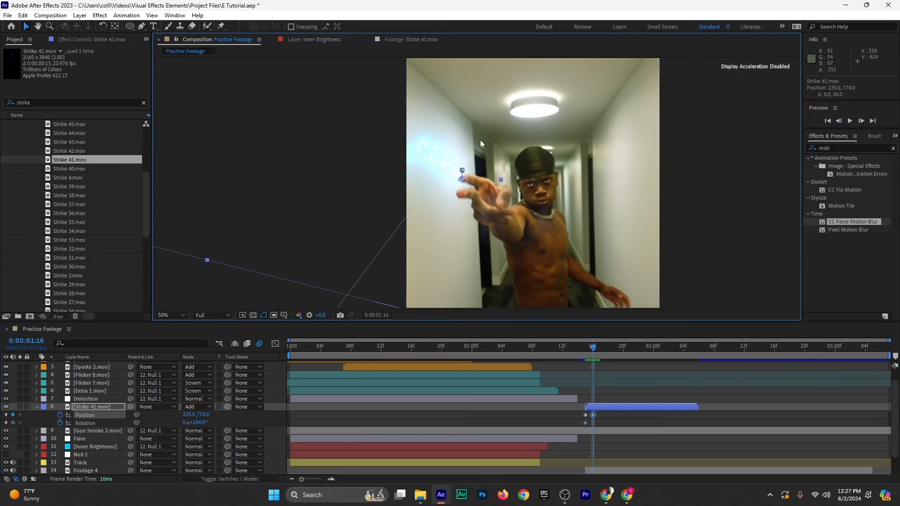
Set the blending mode of the Strike 41.mov layer to Screen
{"action": "left_click", "coordinate": [197, 407]}
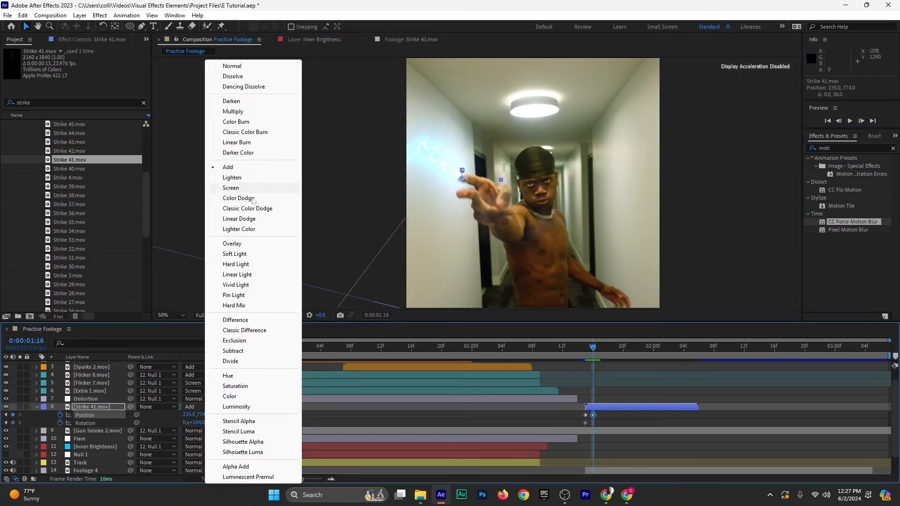
{"action": "left_click", "coordinate": [250, 188]}
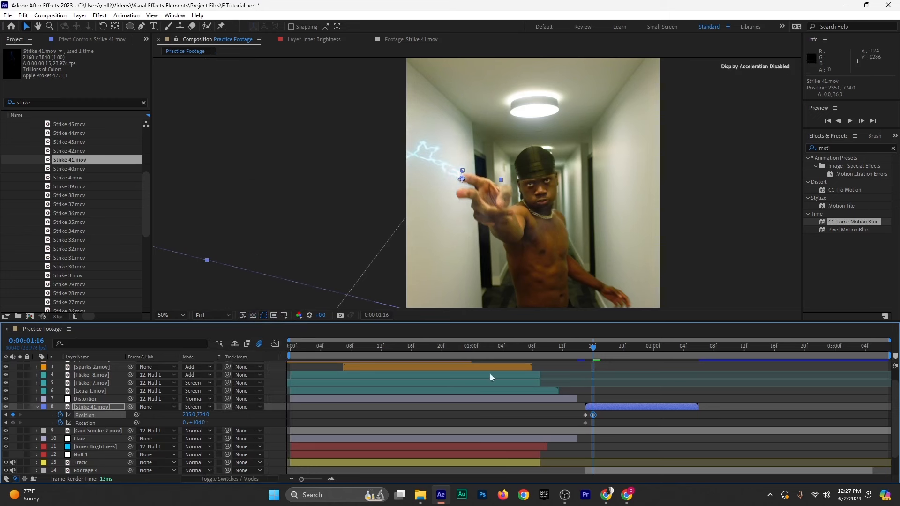
Rotate Strike 41.mov to 84° and realign it with the fingertip at 0:00:01:17, and place it at about 315, 832 at 0:00:01:18
{"action": "left_click", "coordinate": [864, 120]}
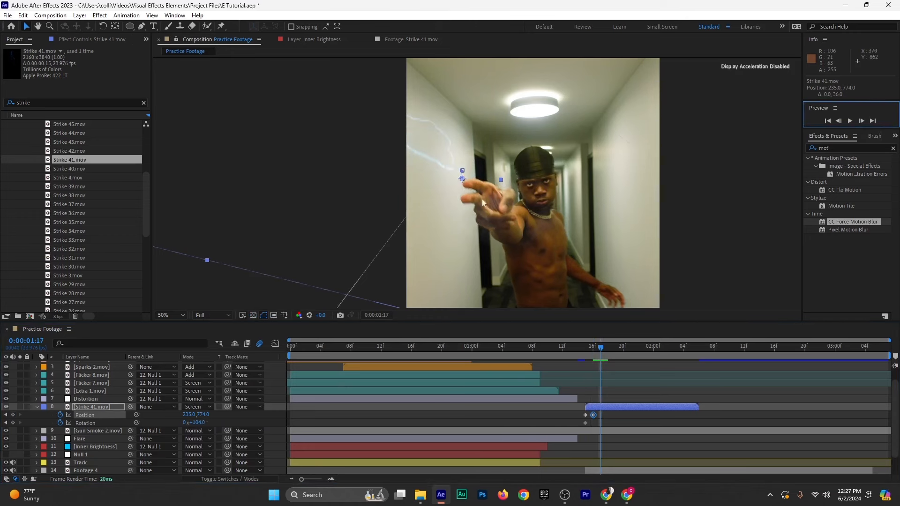
{"action": "left_click_drag", "start_coordinate": [435, 189], "coordinate": [443, 214]}
{"action": "left_click_drag", "start_coordinate": [195, 424], "coordinate": [185, 423]}
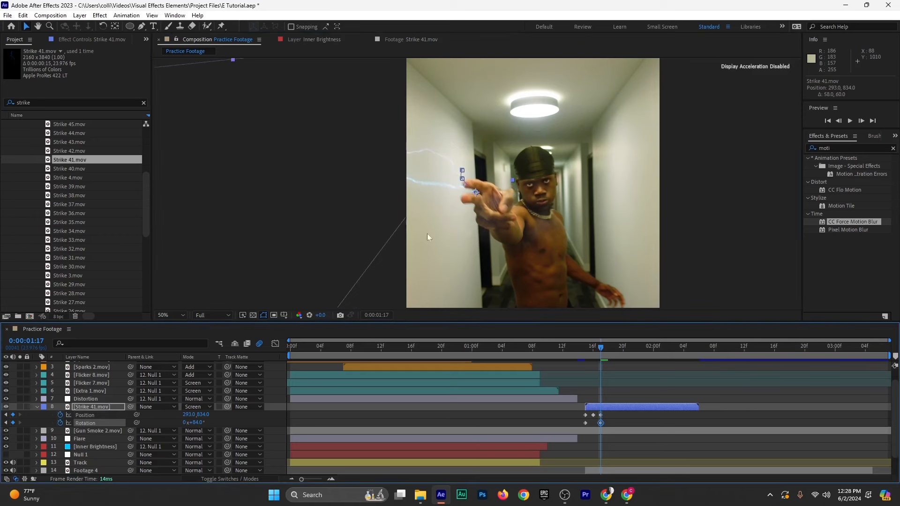
{"action": "left_click_drag", "start_coordinate": [427, 233], "coordinate": [430, 209]}
{"action": "left_click", "coordinate": [862, 121]}
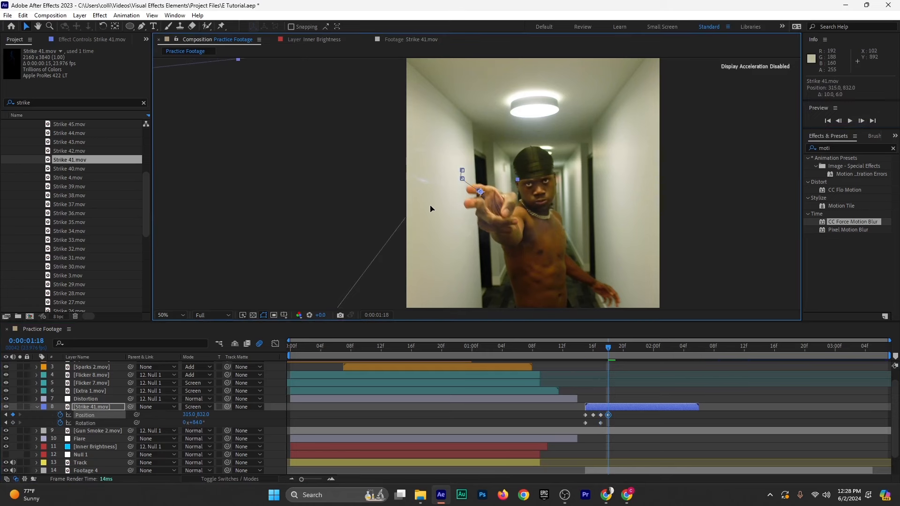
At 0:00:01:19, move Strike 41.mov to about 279, 820 on the fingertip and rotate it to 74°
{"action": "left_click", "coordinate": [865, 120]}
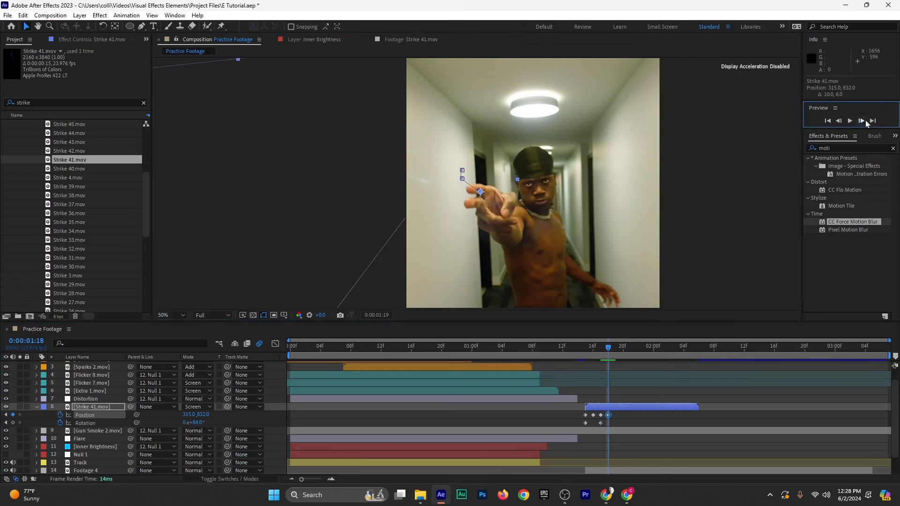
{"action": "left_click_drag", "start_coordinate": [451, 208], "coordinate": [442, 207]}
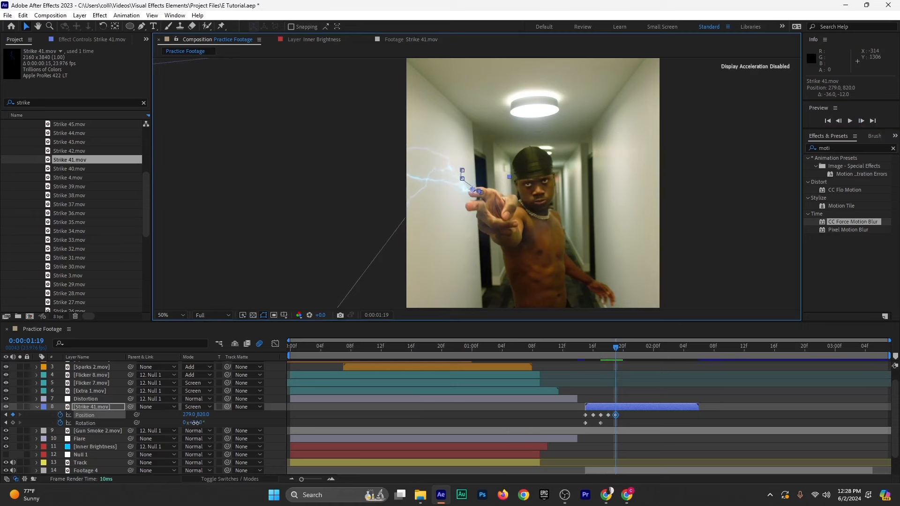
{"action": "left_click_drag", "start_coordinate": [195, 423], "coordinate": [229, 423]}
Keep Strike 41.mov on the fingertip by positioning it at about 283, 852 at 0:00:01:21 and 283, 878 at 0:00:02:00
{"action": "left_click", "coordinate": [861, 121]}
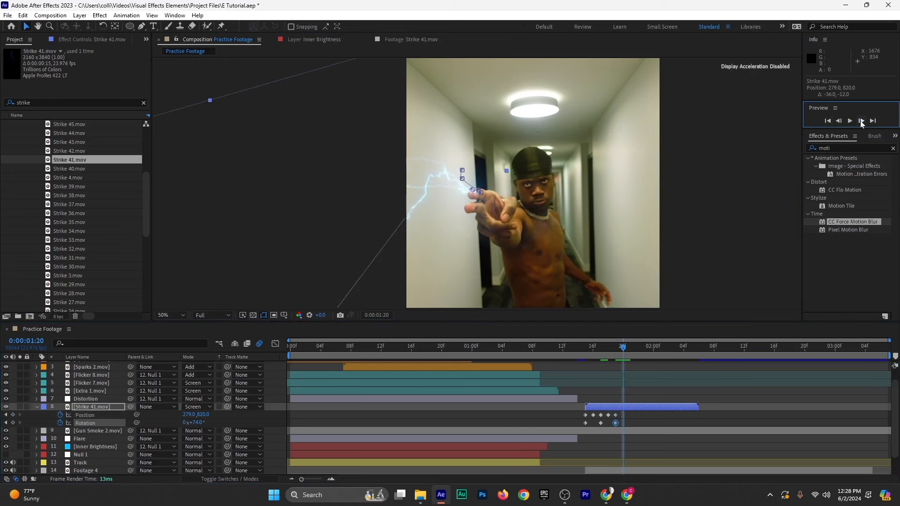
{"action": "left_click", "coordinate": [861, 121]}
{"action": "left_click_drag", "start_coordinate": [419, 219], "coordinate": [445, 214]}
{"action": "left_click", "coordinate": [860, 121]}
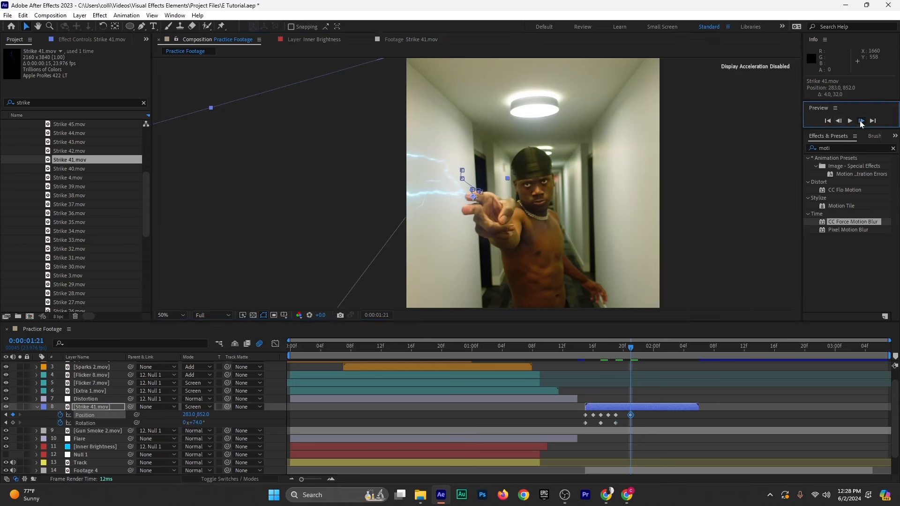
{"action": "left_click", "coordinate": [861, 121]}
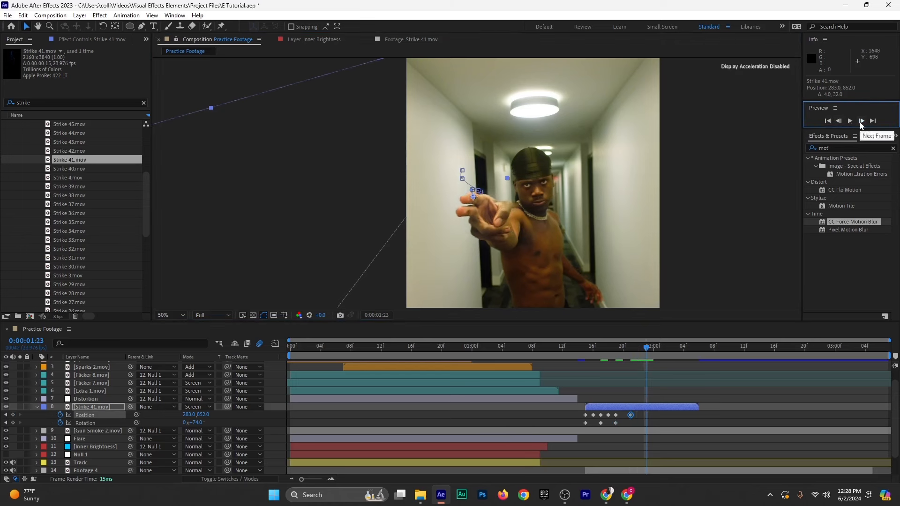
{"action": "left_click", "coordinate": [861, 120]}
{"action": "left_click_drag", "start_coordinate": [413, 194], "coordinate": [414, 200]}
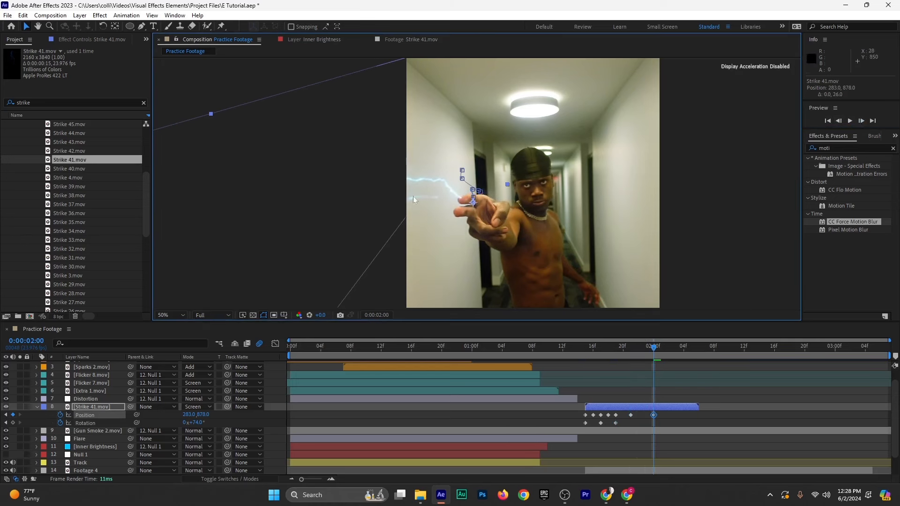
Move Strike 41.mov to about 265, 850 at 0:00:02:05 so the bolt stays on the fingertip in its last frames
{"action": "left_click", "coordinate": [861, 121]}
{"action": "left_click", "coordinate": [861, 121]}
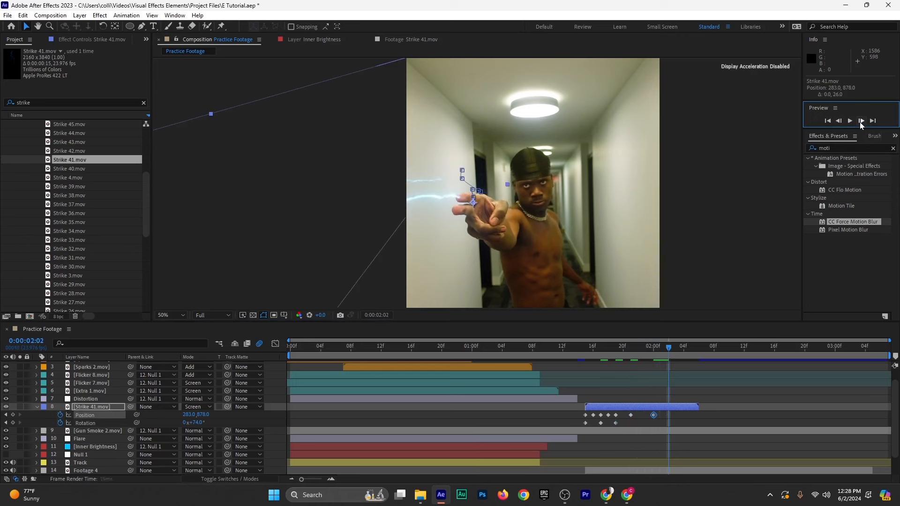
{"action": "left_click", "coordinate": [860, 121]}
{"action": "left_click", "coordinate": [861, 121]}
{"action": "left_click", "coordinate": [861, 121]}
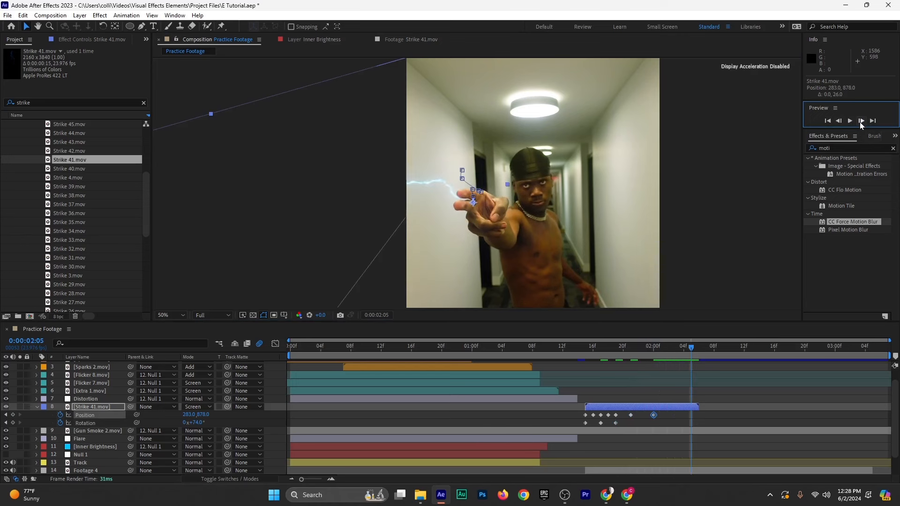
{"action": "left_click_drag", "start_coordinate": [424, 207], "coordinate": [399, 182]}
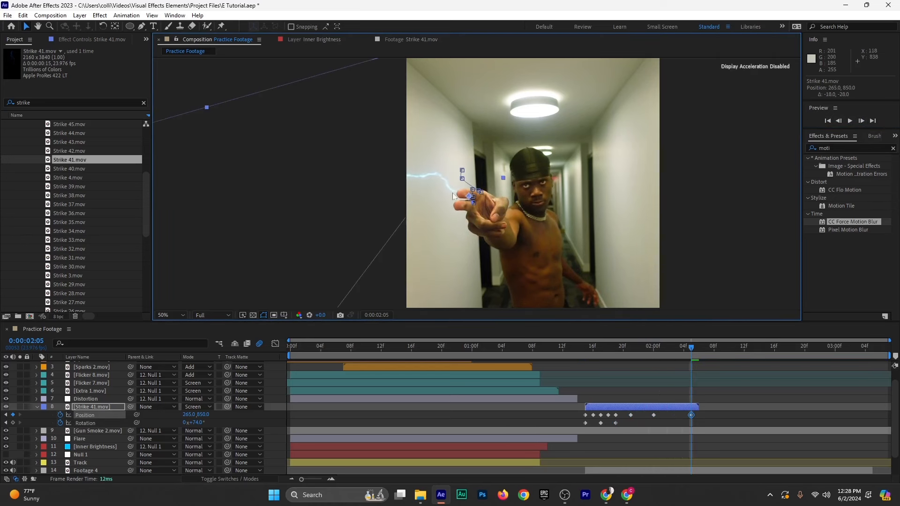
{"action": "left_click", "coordinate": [861, 121]}
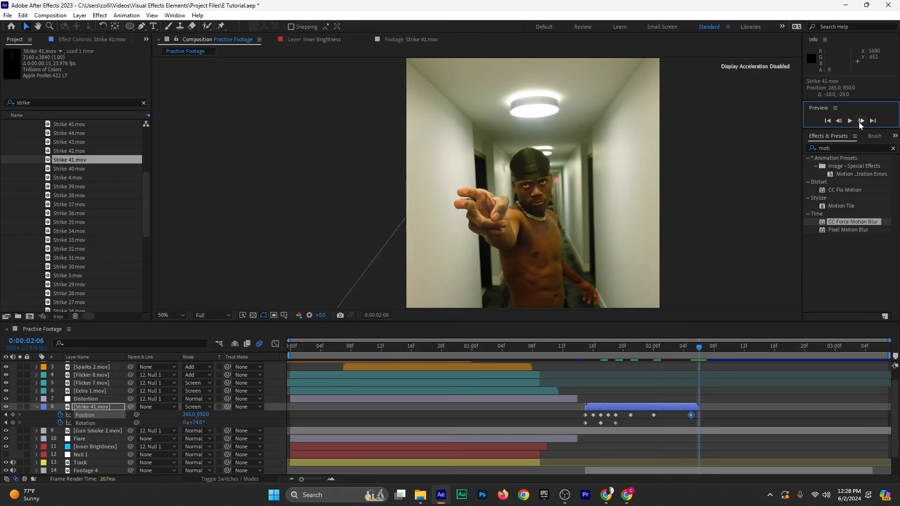
Play back the lightning section from just before the strike to check how the bolt follows the hand
{"action": "left_click_drag", "start_coordinate": [679, 349], "coordinate": [556, 355]}
{"action": "key", "text": "space"}
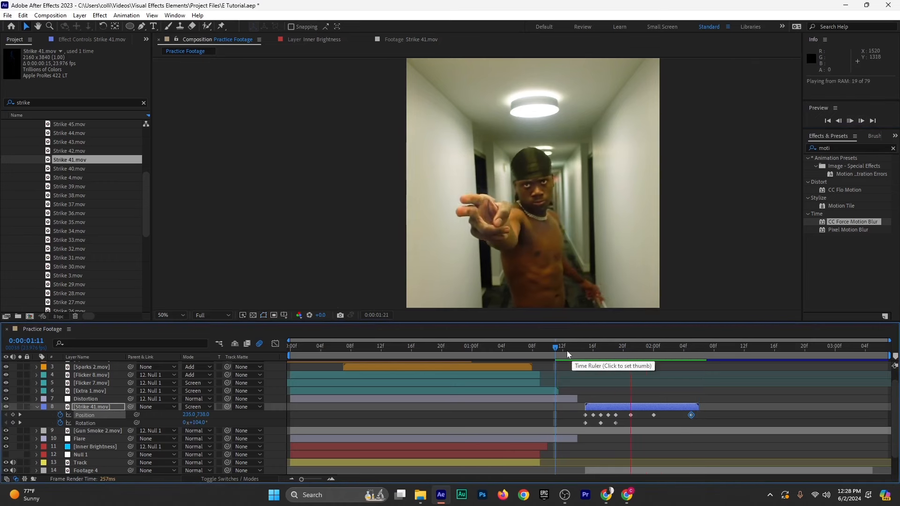
{"action": "left_click", "coordinate": [570, 352]}
{"action": "key", "text": "space"}
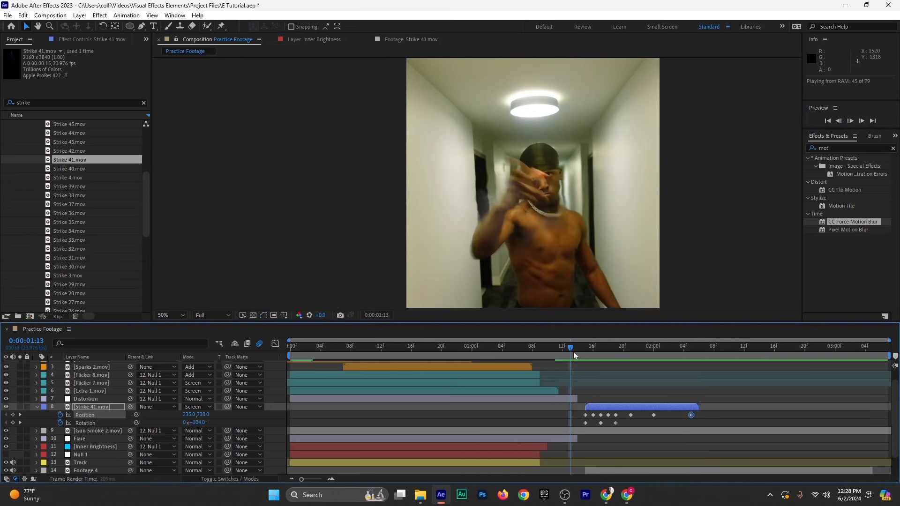
{"action": "key", "text": "space"}
Enable motion blur on the Strike 41.mov layer, collapse its properties and scrub through the strike
{"action": "left_click_drag", "start_coordinate": [573, 351], "coordinate": [581, 354]}
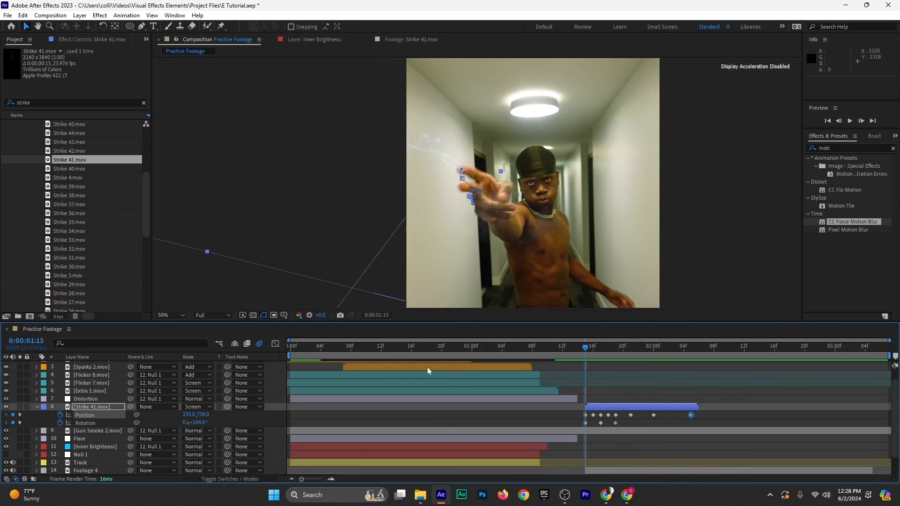
{"action": "left_click", "coordinate": [202, 479]}
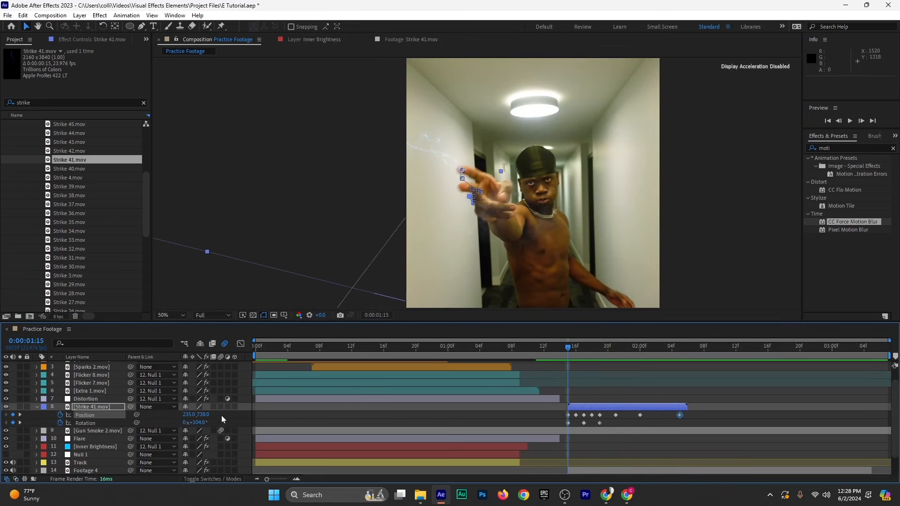
{"action": "left_click", "coordinate": [220, 407]}
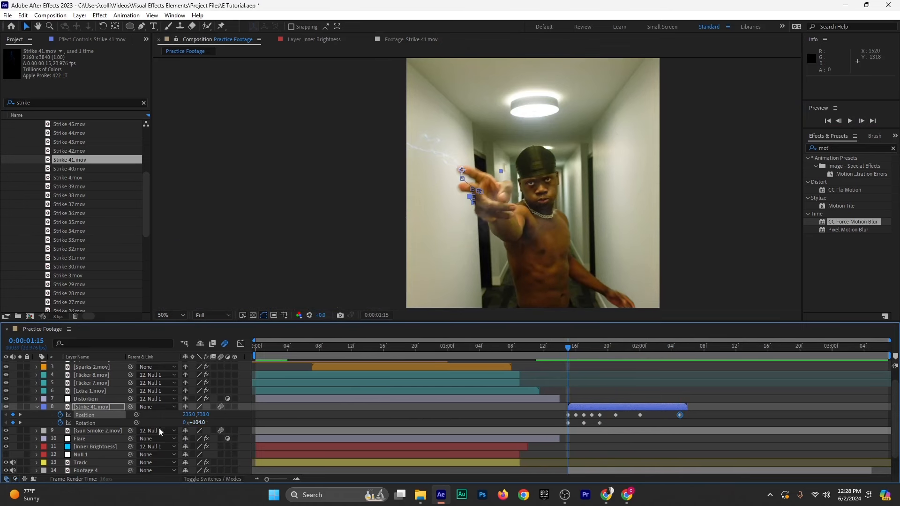
{"action": "left_click", "coordinate": [37, 407]}
{"action": "left_click", "coordinate": [662, 353]}
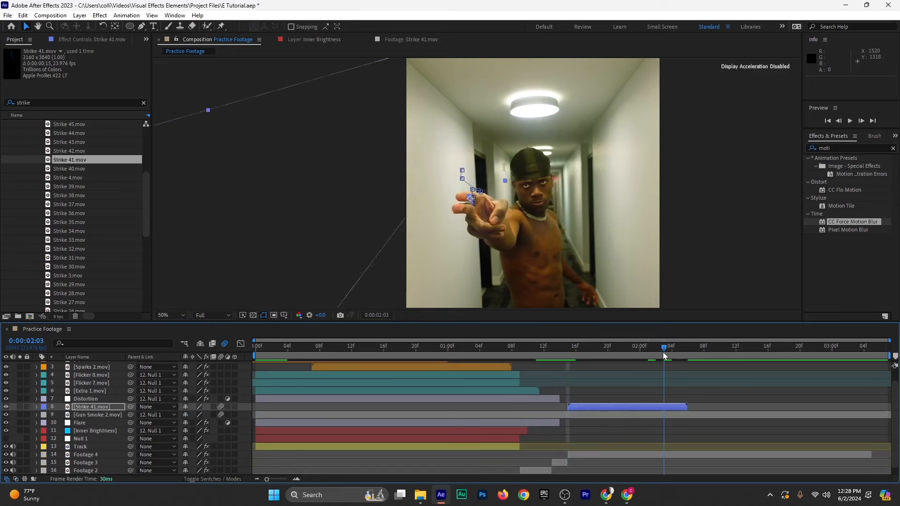
{"action": "left_click_drag", "start_coordinate": [663, 352], "coordinate": [573, 367]}
Preview the Strike 36.mov and Strike 38.mov lightning clips
{"action": "double_click", "coordinate": [76, 210]}
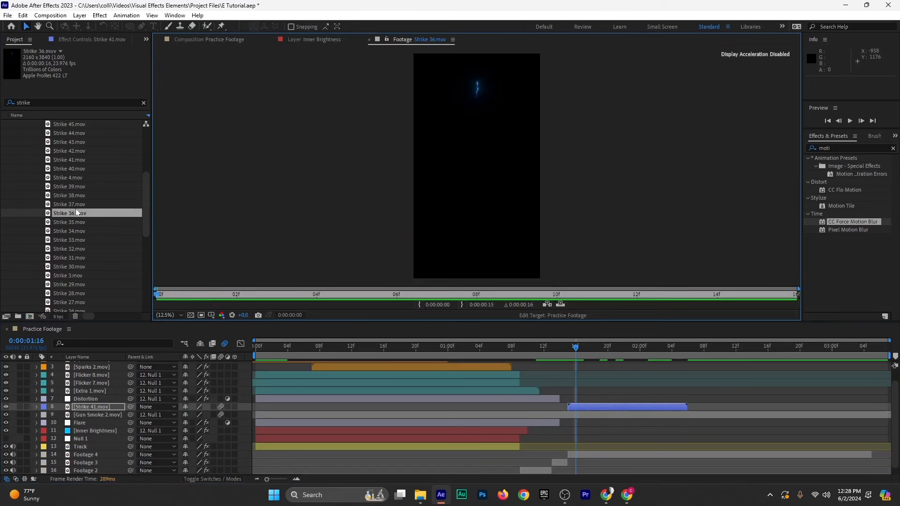
{"action": "key", "text": "space"}
{"action": "double_click", "coordinate": [76, 195]}
{"action": "key", "text": "space"}
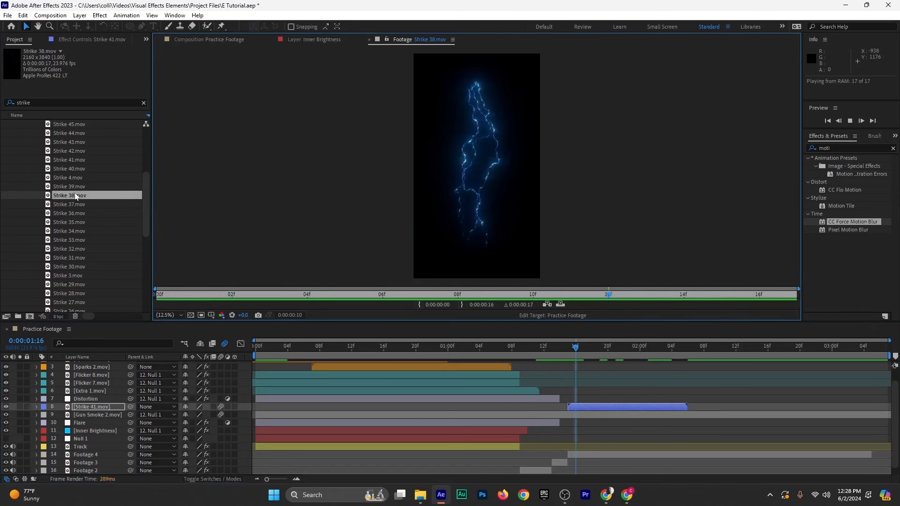
Return to the Practice Footage composition at 0:00:01:15 and duplicate the Strike 41.mov layer
{"action": "left_click", "coordinate": [565, 351]}
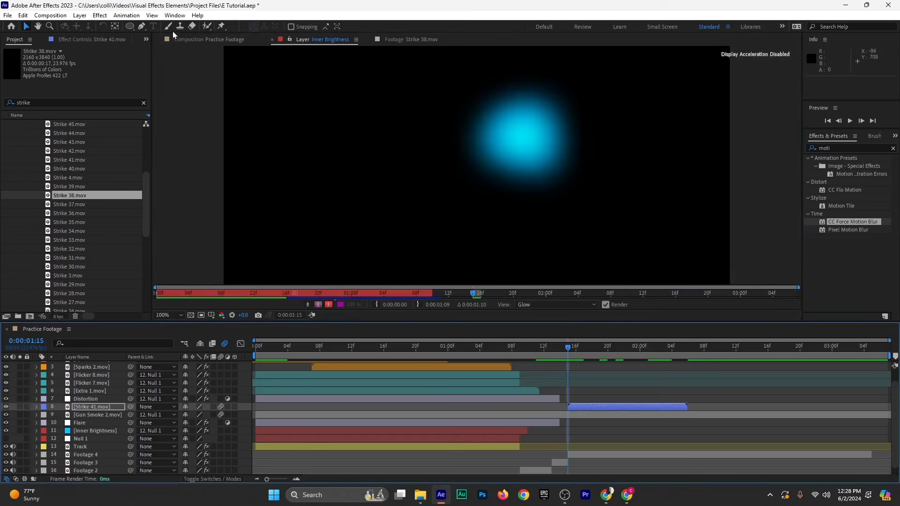
{"action": "left_click", "coordinate": [178, 39]}
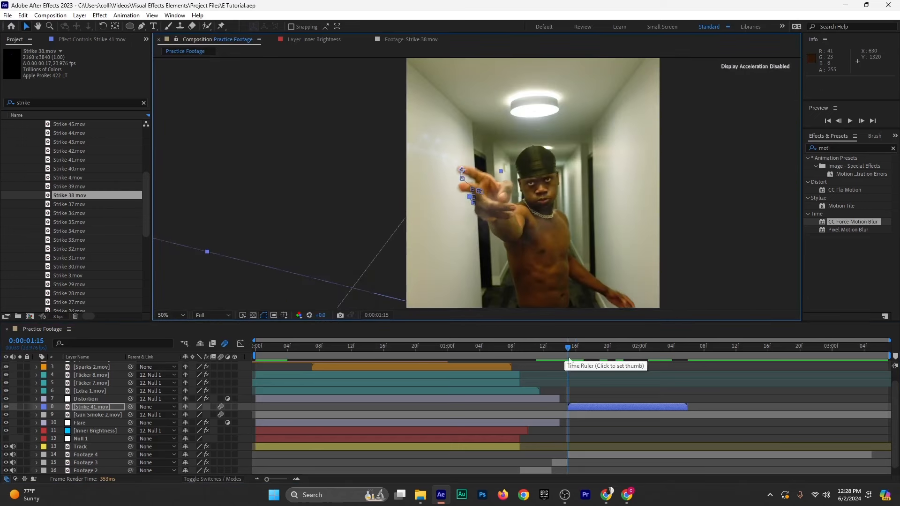
{"action": "left_click", "coordinate": [583, 356]}
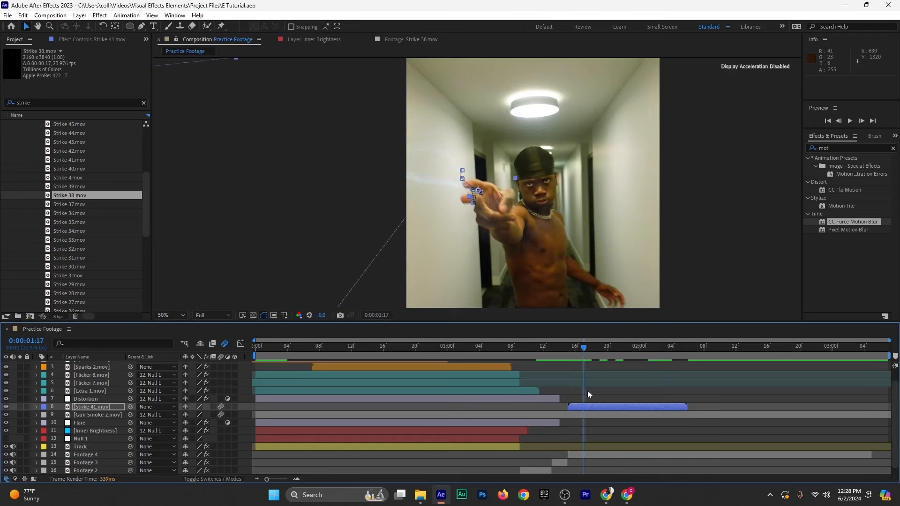
{"action": "left_click", "coordinate": [567, 351]}
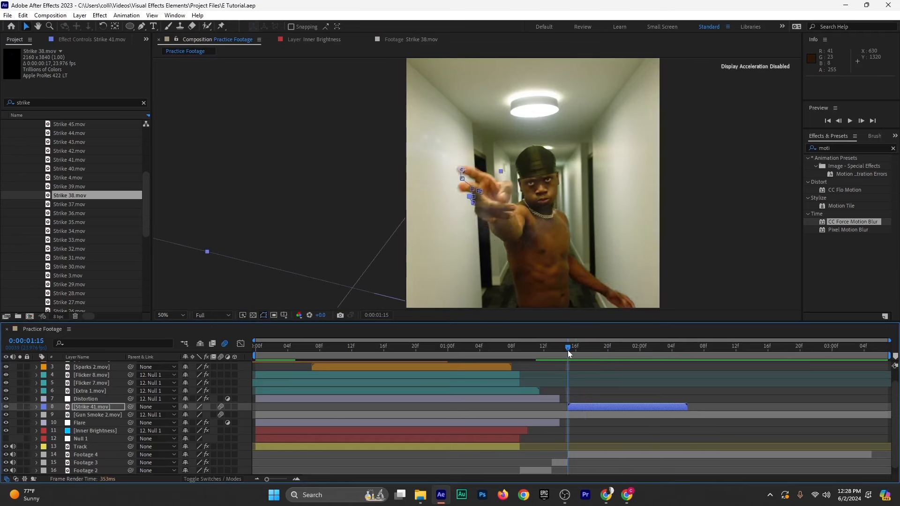
{"action": "left_click", "coordinate": [571, 405]}
{"action": "key", "text": "ctrl+d"}
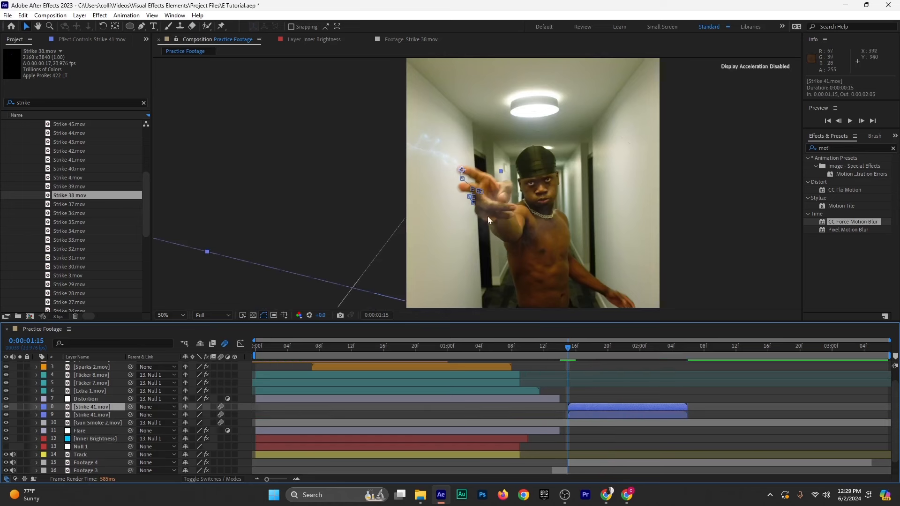
Replace the upper Strike 41.mov copy's Position and Rotation keyframes with fresh ones at 0:00:01:15, and move it to the lower finger at about 243, 822
{"action": "key", "text": "u"}
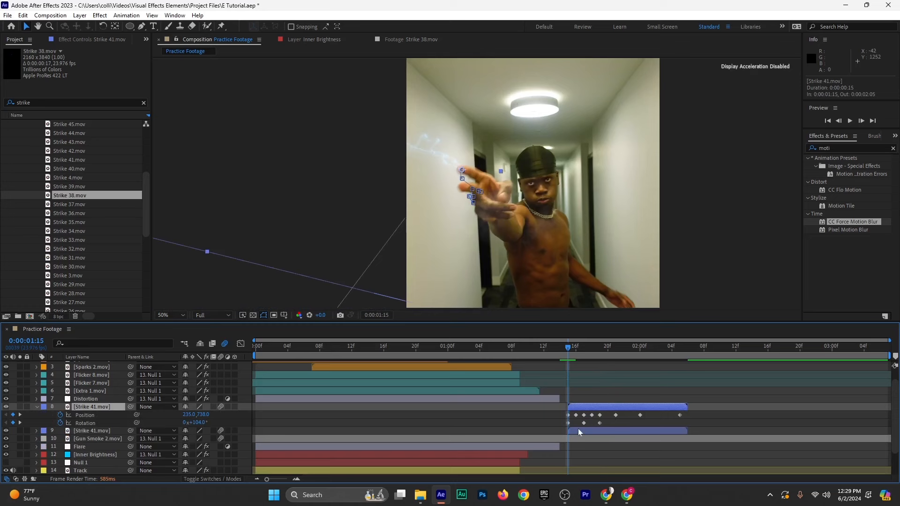
{"action": "left_click", "coordinate": [60, 415]}
{"action": "left_click", "coordinate": [61, 423]}
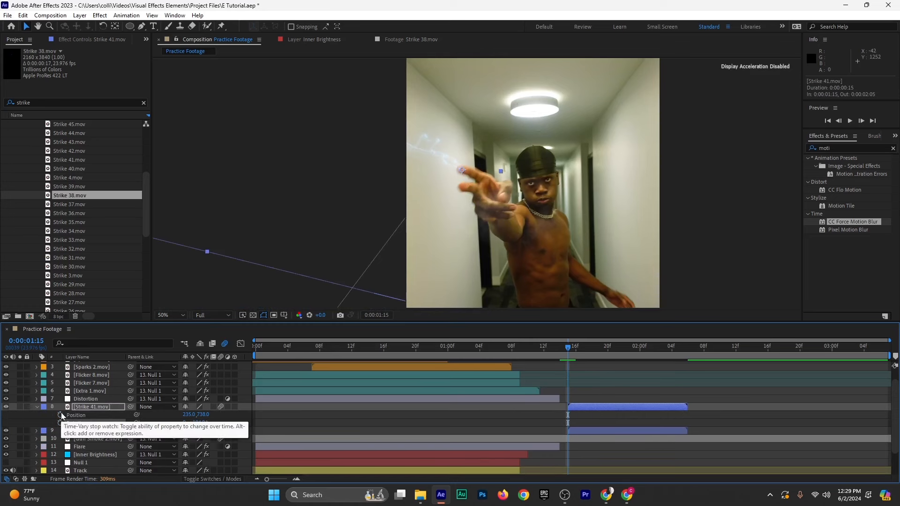
{"action": "left_click", "coordinate": [60, 415]}
{"action": "left_click", "coordinate": [60, 423]}
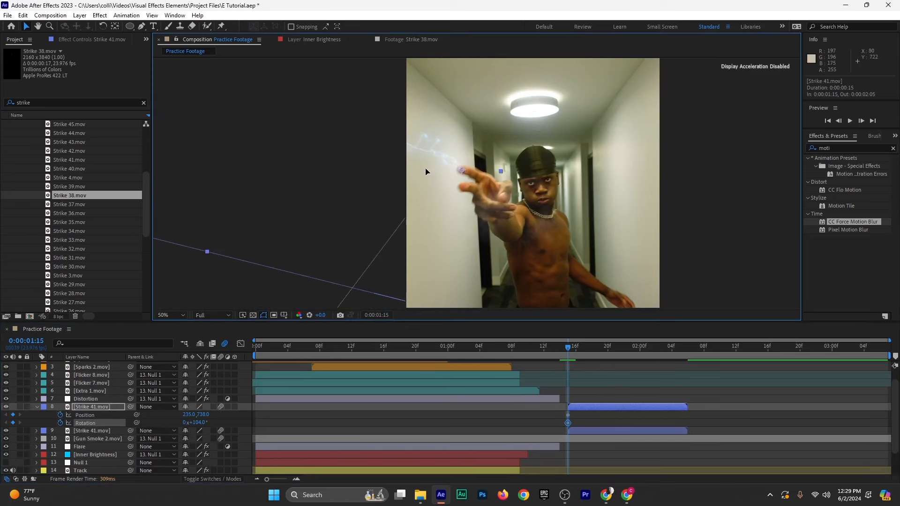
{"action": "left_click_drag", "start_coordinate": [428, 171], "coordinate": [427, 190]}
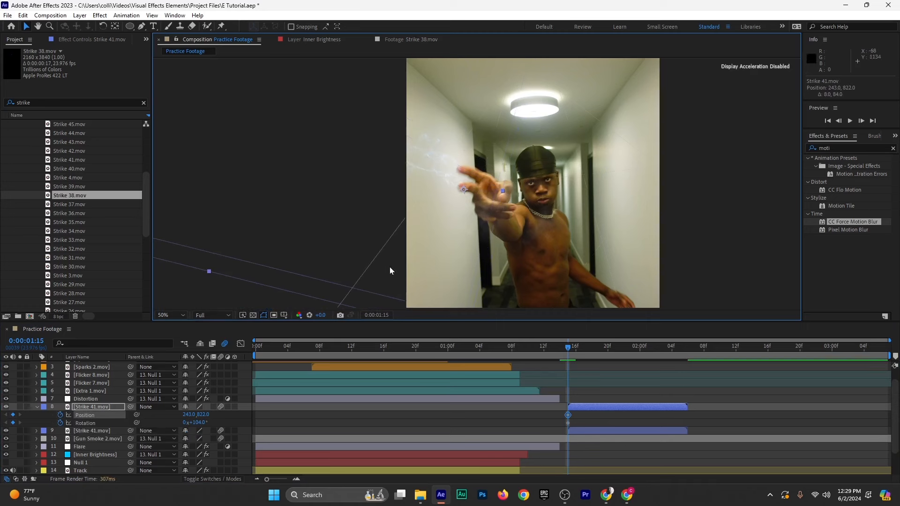
Scale the upper Strike 41.mov copy to 21% and turn off its motion blur
{"action": "key", "text": "s"}
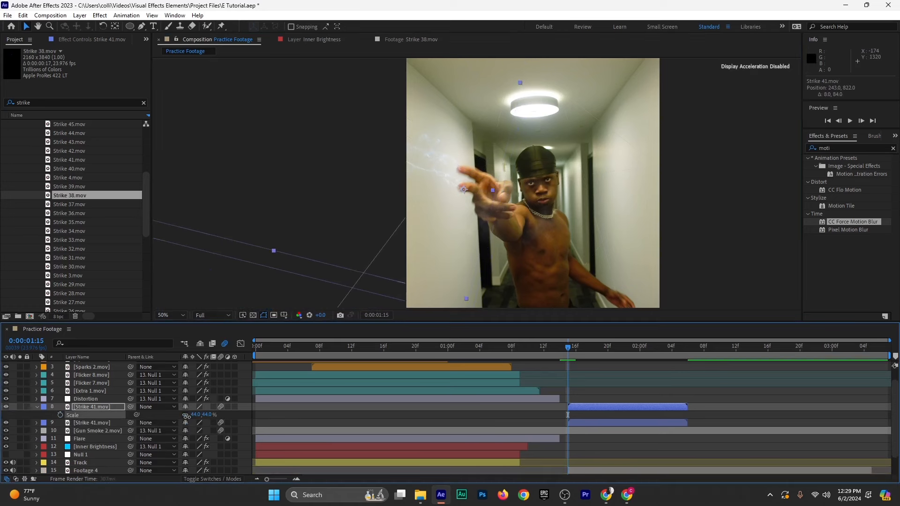
{"action": "left_click_drag", "start_coordinate": [195, 414], "coordinate": [188, 416]}
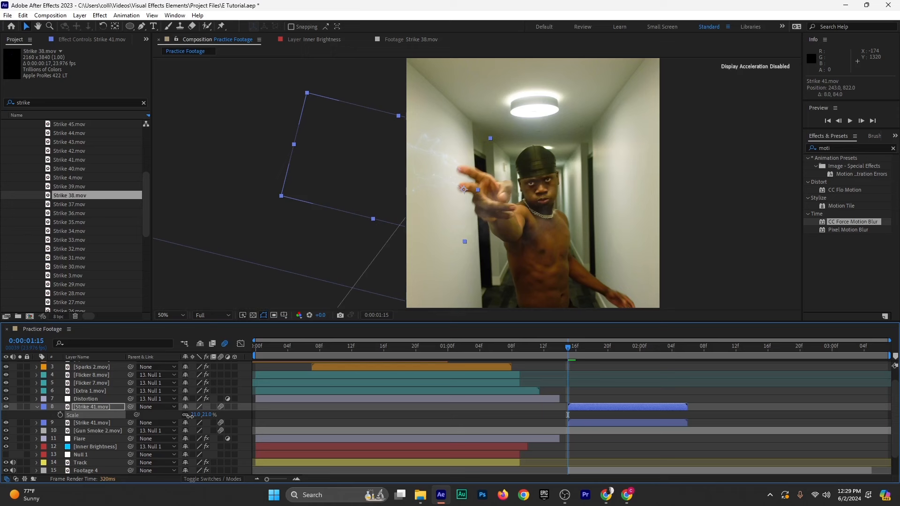
{"action": "left_click", "coordinate": [221, 407]}
{"action": "left_click", "coordinate": [80, 408]}
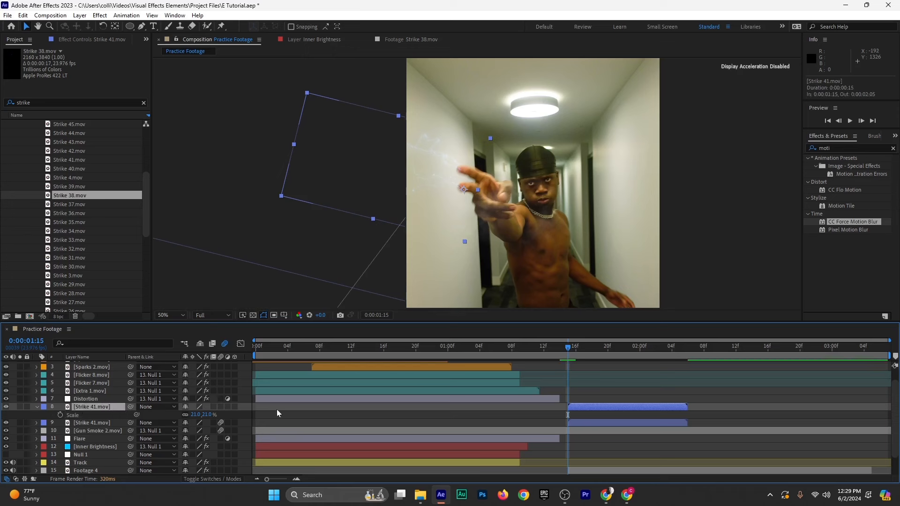
Keyframe the upper copy's Position to the lower fingertip: 231, 844 at 0:00:01:16; 256, 870 at 0:00:01:17; 265, 877 at 0:00:01:18
{"action": "key", "text": "u"}
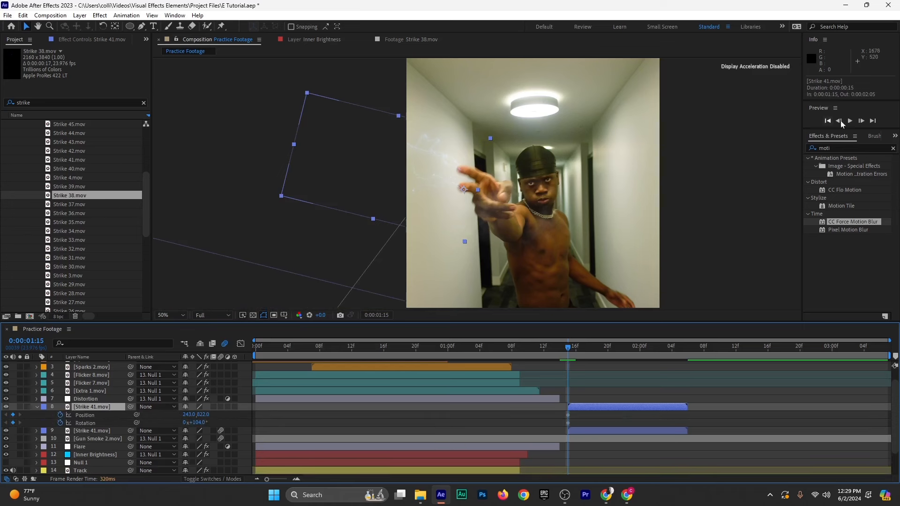
{"action": "left_click", "coordinate": [866, 121]}
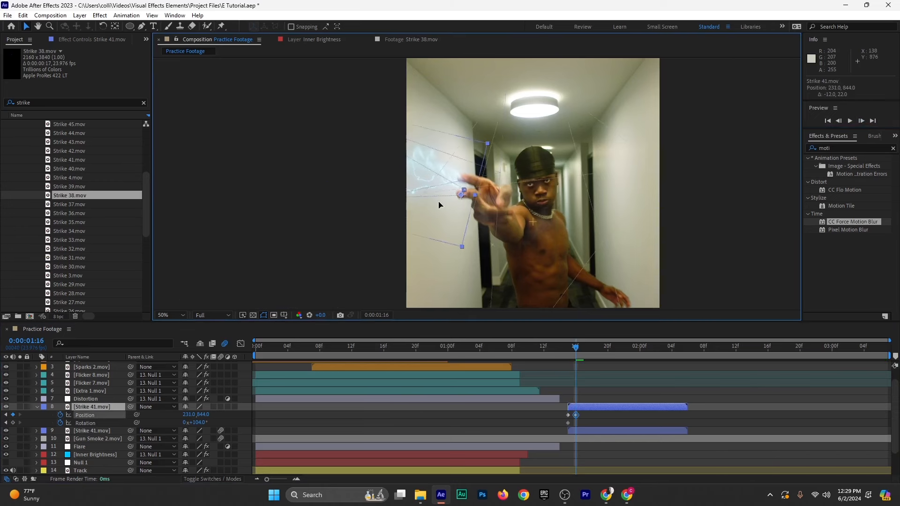
{"action": "left_click_drag", "start_coordinate": [438, 203], "coordinate": [436, 209]}
{"action": "scroll", "coordinate": [492, 189], "scroll_direction": "up", "scroll_amount": 2}
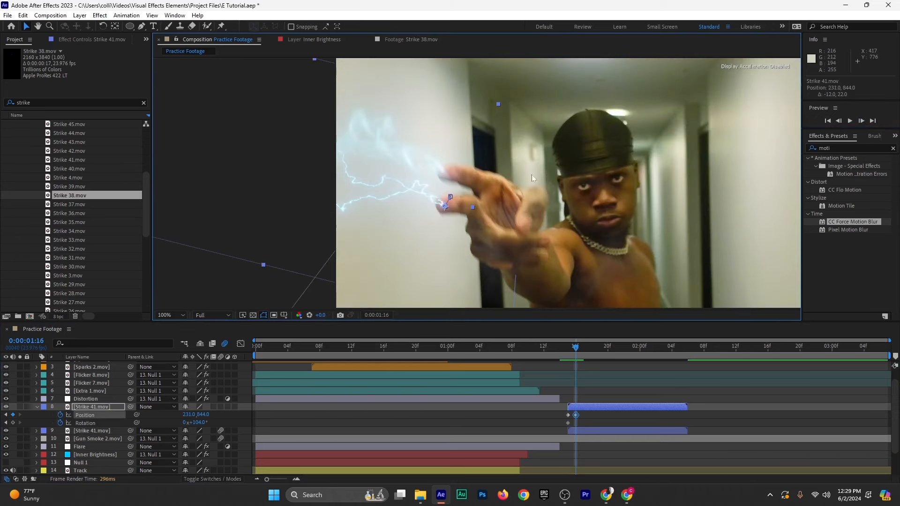
{"action": "left_click", "coordinate": [862, 121]}
{"action": "mouse_move", "coordinate": [406, 200]}
{"action": "left_mouse_down"}
{"action": "mouse_move", "coordinate": [422, 227]}
{"action": "mouse_move", "coordinate": [418, 212]}
{"action": "left_mouse_up"}
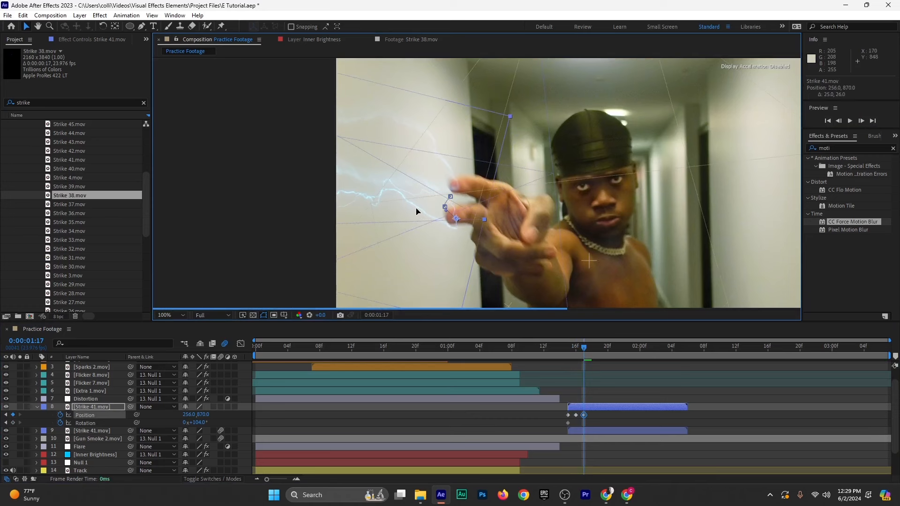
{"action": "left_click", "coordinate": [861, 121]}
{"action": "left_click_drag", "start_coordinate": [386, 222], "coordinate": [389, 225]}
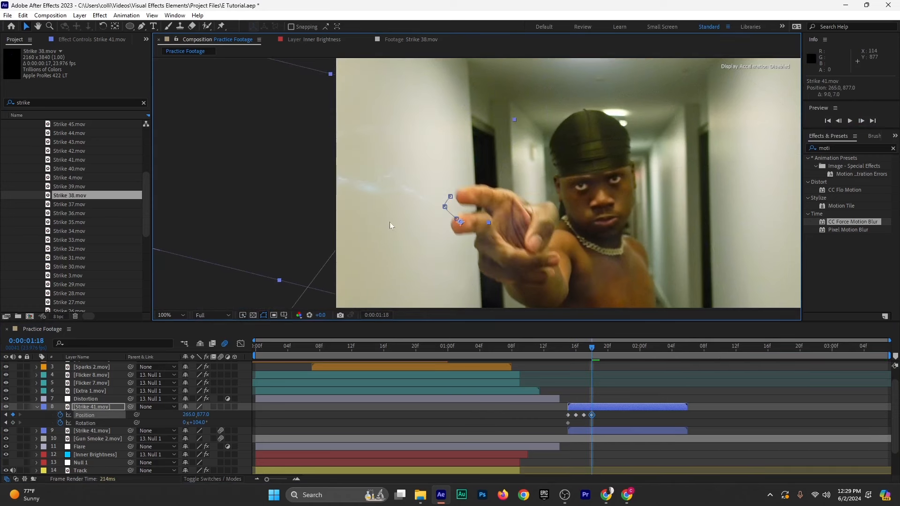
At 0:00:01:19, keyframe the upper Strike 41.mov copy's Position at about 277, 902 and its Rotation at 93°
{"action": "left_click", "coordinate": [862, 121]}
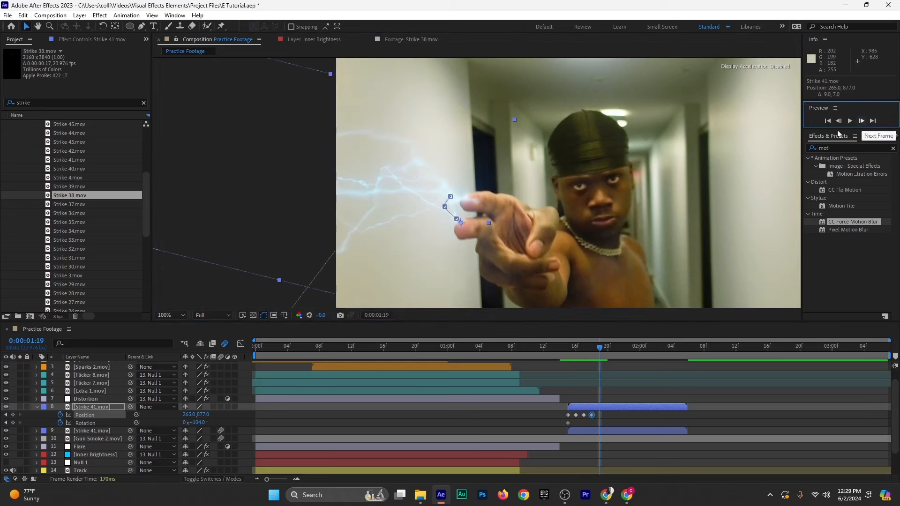
{"action": "mouse_move", "coordinate": [365, 215]}
{"action": "left_mouse_down"}
{"action": "mouse_move", "coordinate": [367, 233]}
{"action": "mouse_move", "coordinate": [372, 225]}
{"action": "left_mouse_up"}
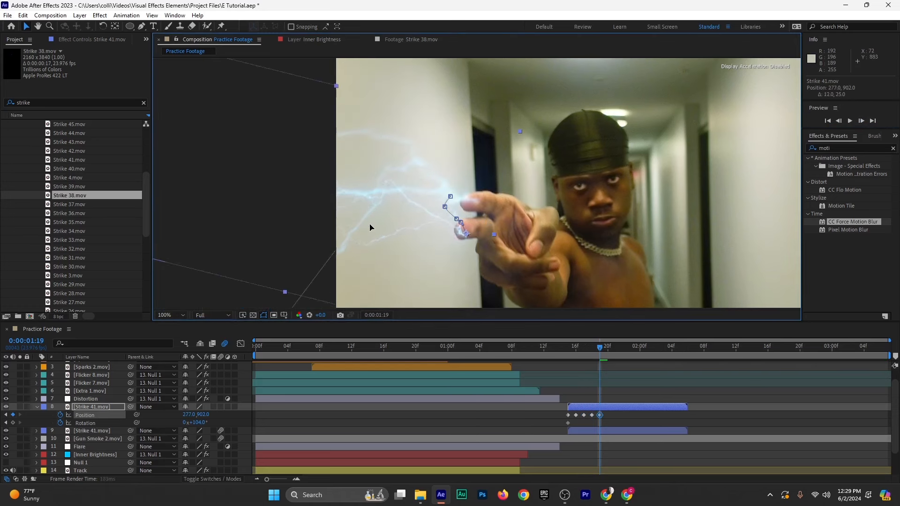
{"action": "left_click_drag", "start_coordinate": [201, 422], "coordinate": [196, 422]}
Keyframe the upper copy's Position to follow the lower fingertip at 0:00:01:20 and at 0:00:01:21, ending at about 260, 918
{"action": "left_click", "coordinate": [867, 122]}
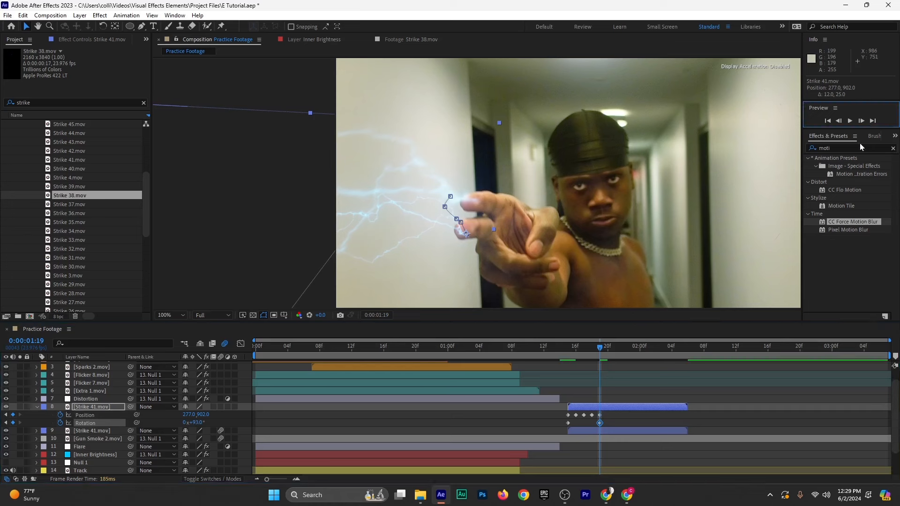
{"action": "left_click", "coordinate": [864, 122]}
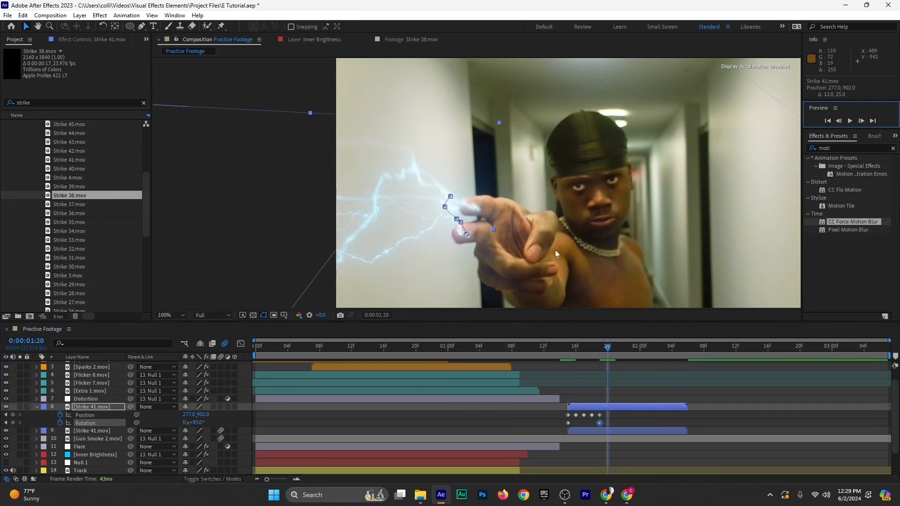
{"action": "mouse_move", "coordinate": [409, 243]}
{"action": "left_mouse_down"}
{"action": "mouse_move", "coordinate": [402, 243]}
{"action": "mouse_move", "coordinate": [424, 242]}
{"action": "left_mouse_up"}
{"action": "left_click", "coordinate": [862, 121]}
{"action": "left_click", "coordinate": [861, 121]}
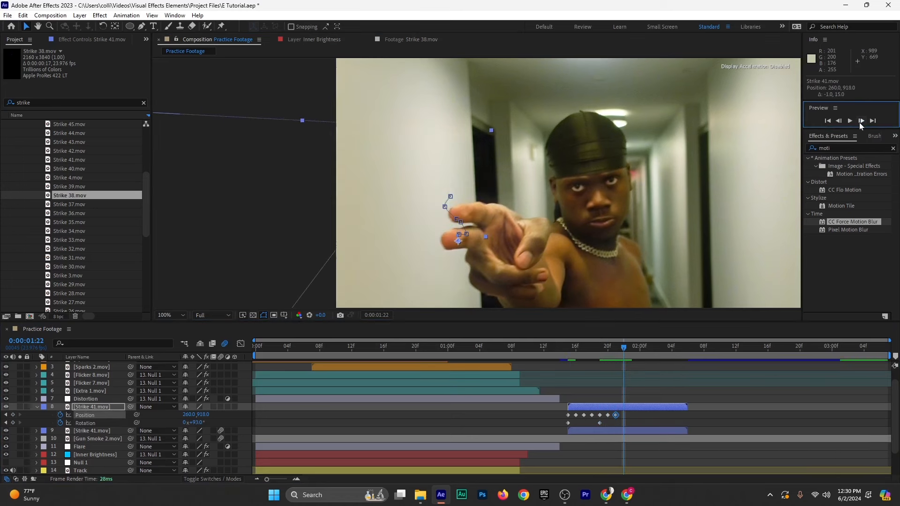
Keyframe the upper copy's Position on the lower fingertip at each frame from 0:00:02:00 to 0:00:02:02, ending at about 220, 932
{"action": "left_click", "coordinate": [862, 121]}
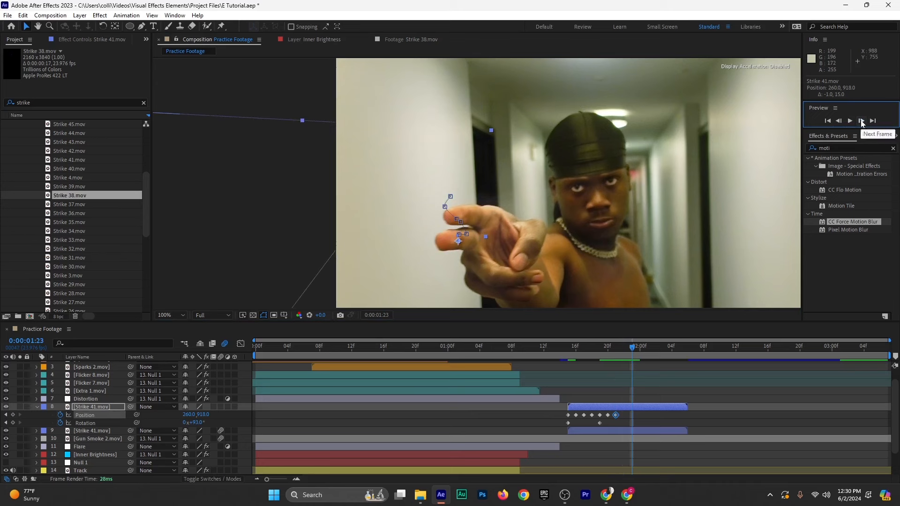
{"action": "left_click", "coordinate": [862, 122]}
{"action": "left_click_drag", "start_coordinate": [393, 224], "coordinate": [409, 239]}
{"action": "left_click", "coordinate": [861, 121]}
{"action": "left_click", "coordinate": [862, 121]}
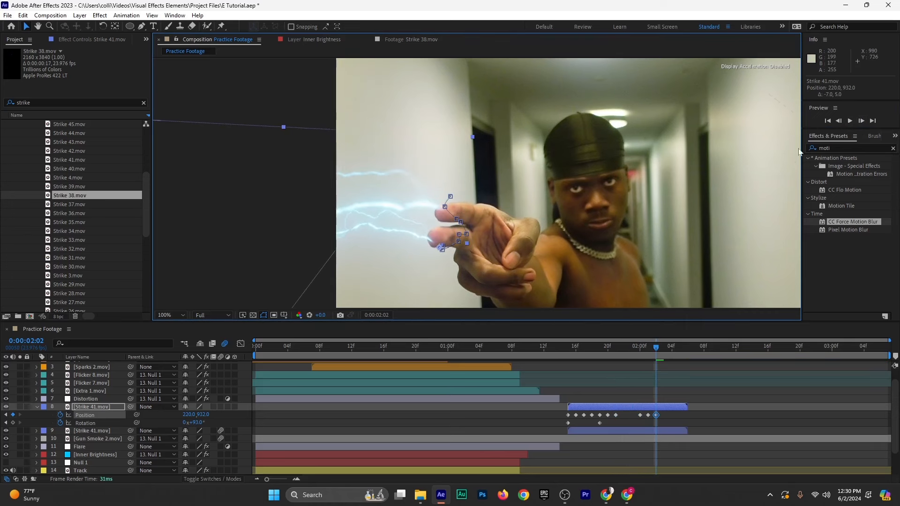
Keyframe the upper copy's Position at 0:00:02:05 so the strike meets the lower fingertip at about 233, 906
{"action": "left_click", "coordinate": [862, 121]}
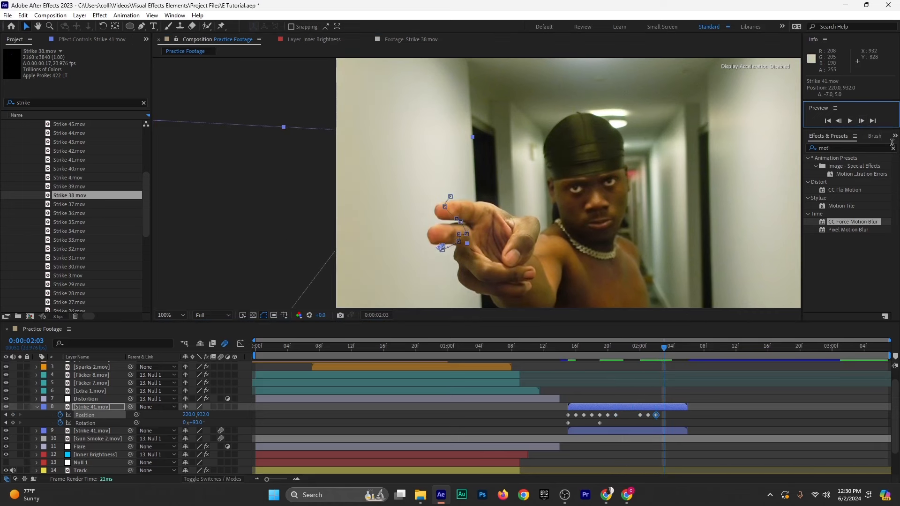
{"action": "left_click", "coordinate": [859, 122]}
{"action": "left_click", "coordinate": [859, 121]}
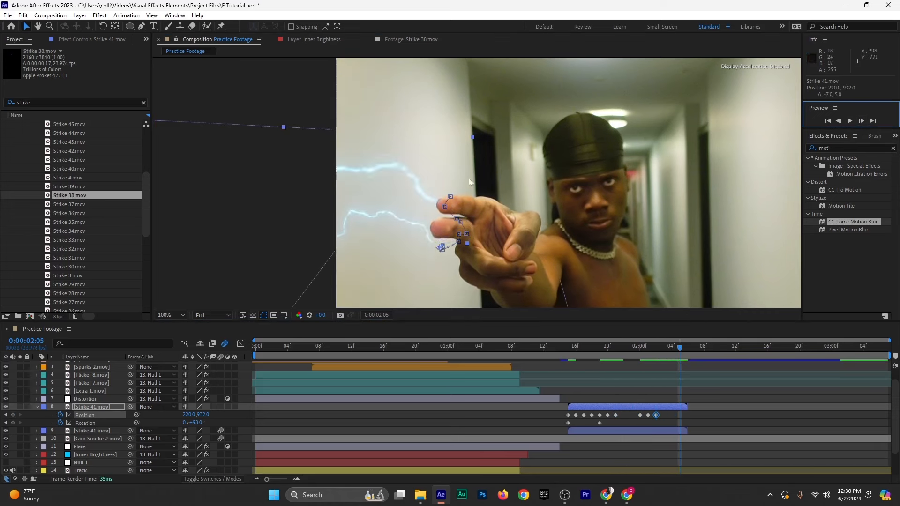
{"action": "left_click_drag", "start_coordinate": [399, 236], "coordinate": [405, 223]}
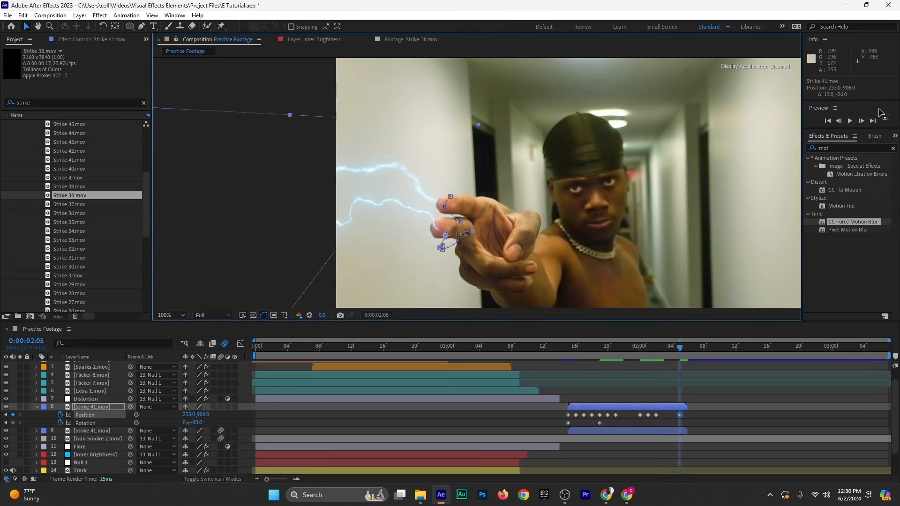
{"action": "left_click", "coordinate": [861, 121]}
Fit the whole frame in view, play back both lightning strikes from 0:00:01:14 and save the project
{"action": "left_click_drag", "start_coordinate": [673, 350], "coordinate": [559, 359]}
{"action": "key", "text": "space"}
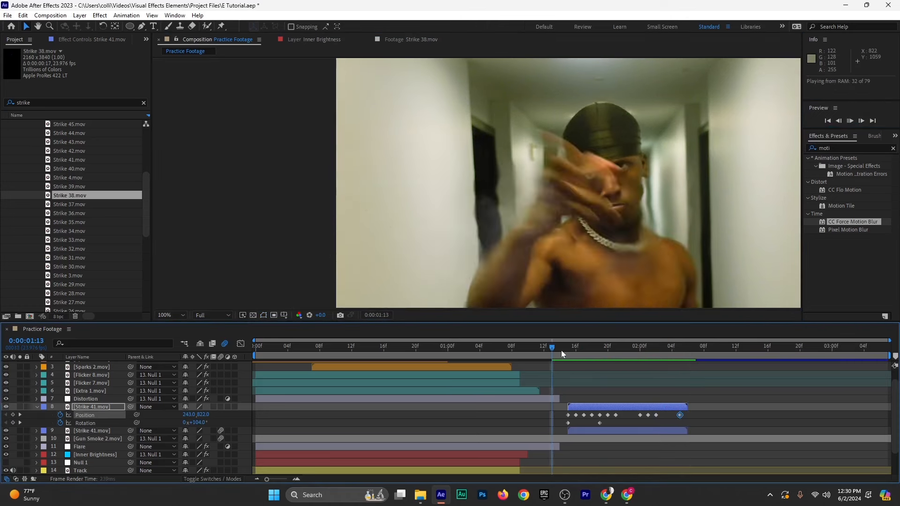
{"action": "left_click", "coordinate": [171, 315]}
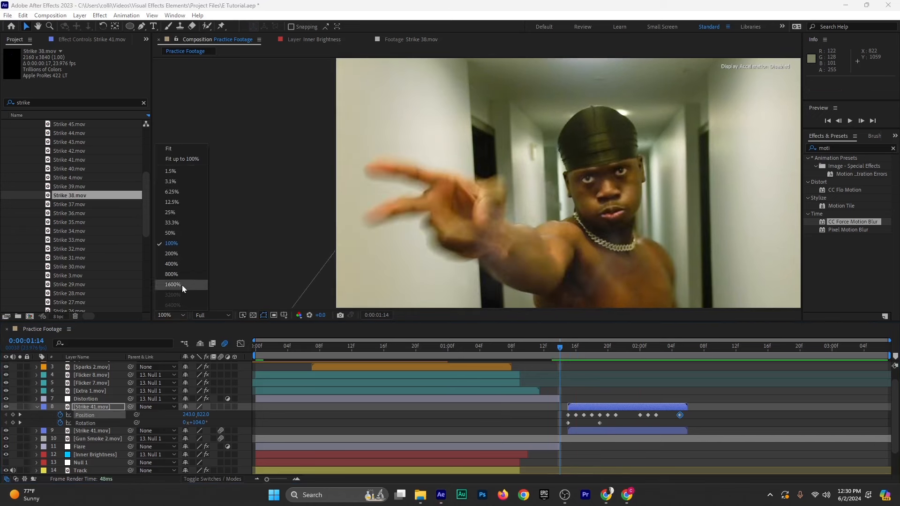
{"action": "left_click", "coordinate": [188, 159]}
{"action": "left_click", "coordinate": [563, 348]}
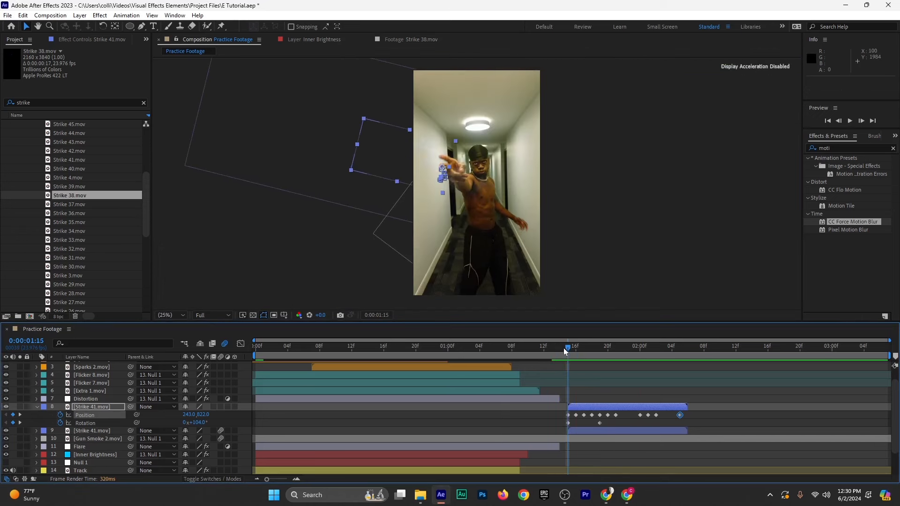
{"action": "key", "text": "space"}
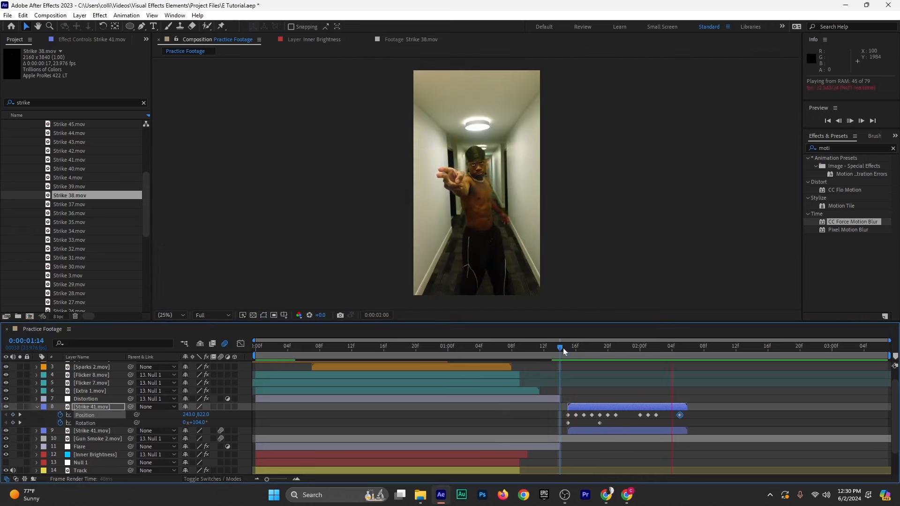
{"action": "key", "text": "space"}
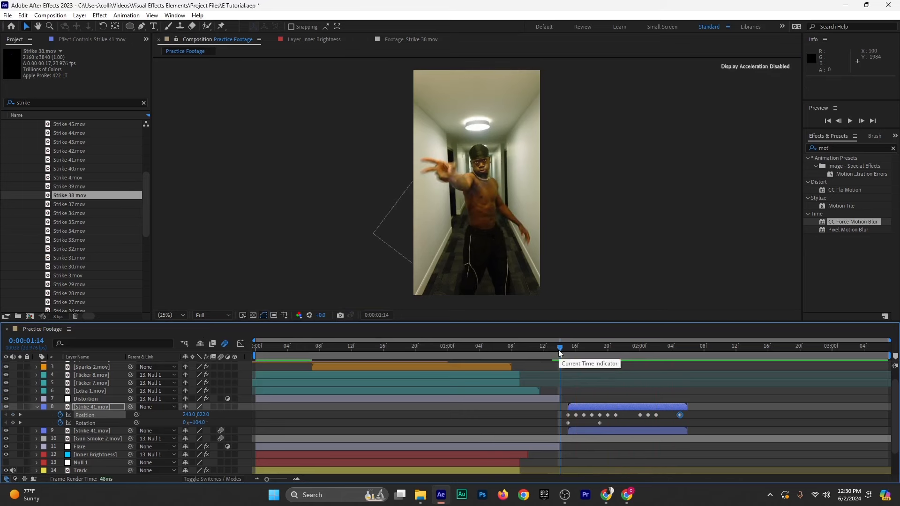
{"action": "key", "text": "ctrl+s"}
{"action": "left_click", "coordinate": [573, 364]}
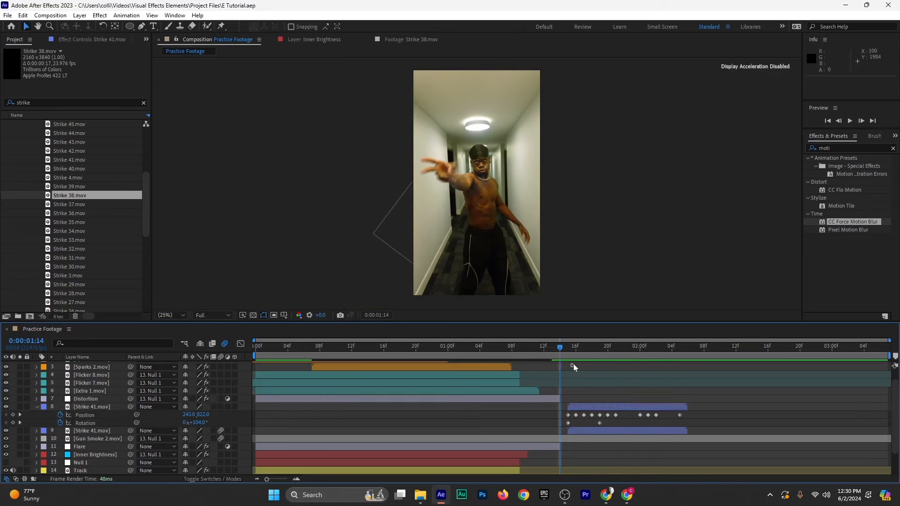
{"action": "left_click_drag", "start_coordinate": [580, 357], "coordinate": [566, 382]}
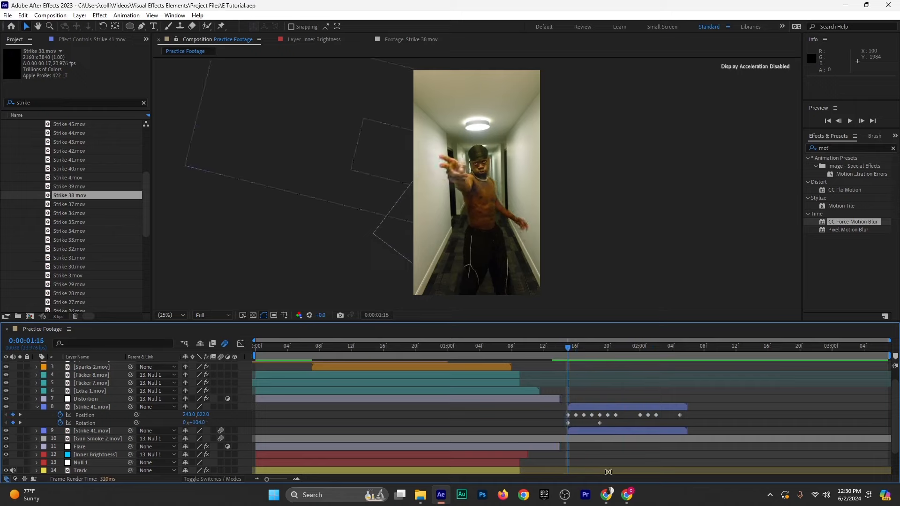
Switch to the browser and examine the lightning's look around 0:03 in the Azula Lightning Effect reference video on YouTube
{"action": "left_click", "coordinate": [606, 495]}
{"action": "left_click", "coordinate": [46, 4]}
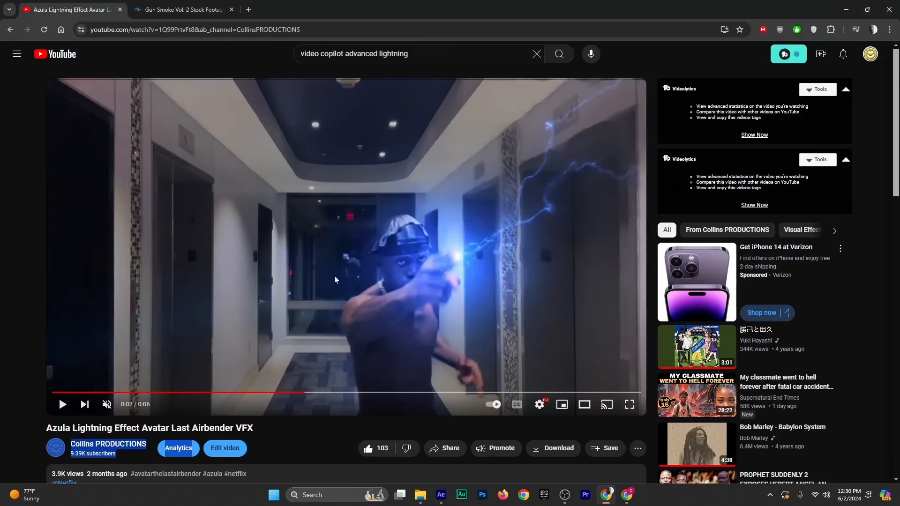
{"action": "left_click", "coordinate": [301, 392]}
{"action": "left_click", "coordinate": [341, 342]}
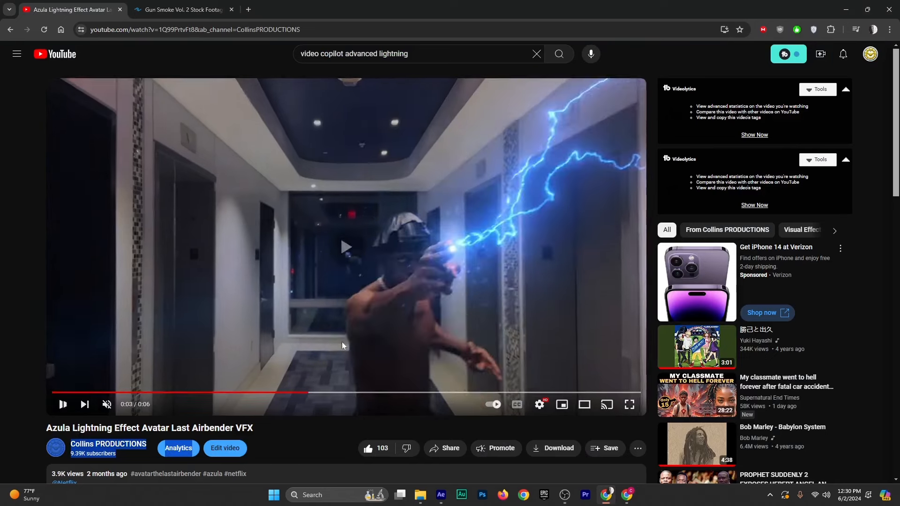
{"action": "left_click", "coordinate": [344, 337]}
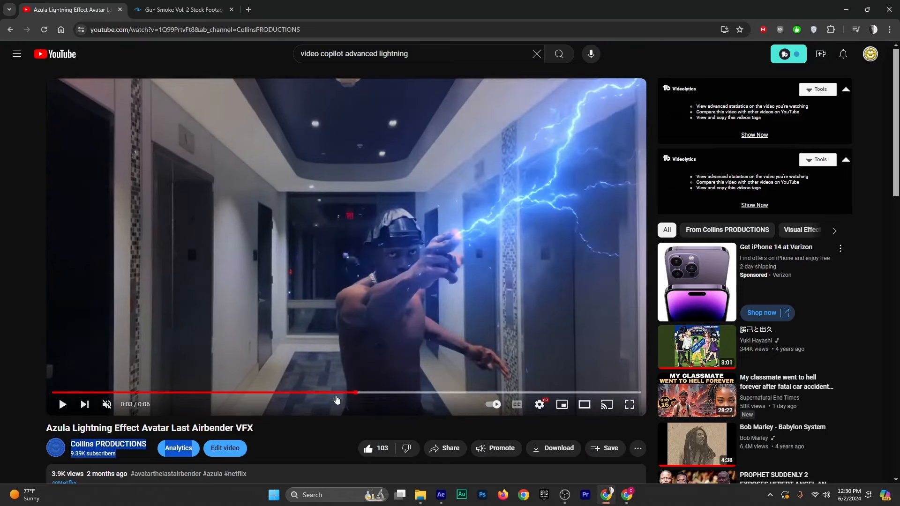
{"action": "left_click", "coordinate": [352, 393]}
{"action": "left_click", "coordinate": [418, 340]}
{"action": "left_click", "coordinate": [422, 330]}
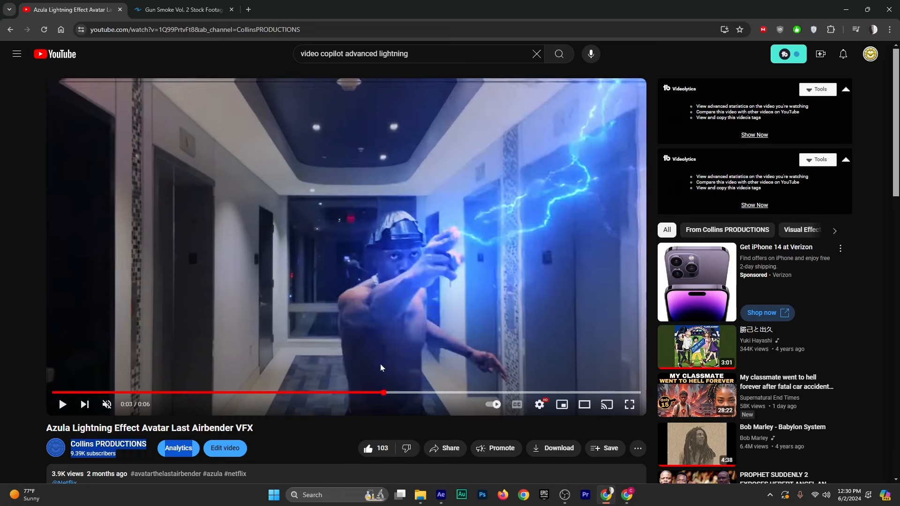
{"action": "left_click", "coordinate": [381, 323]}
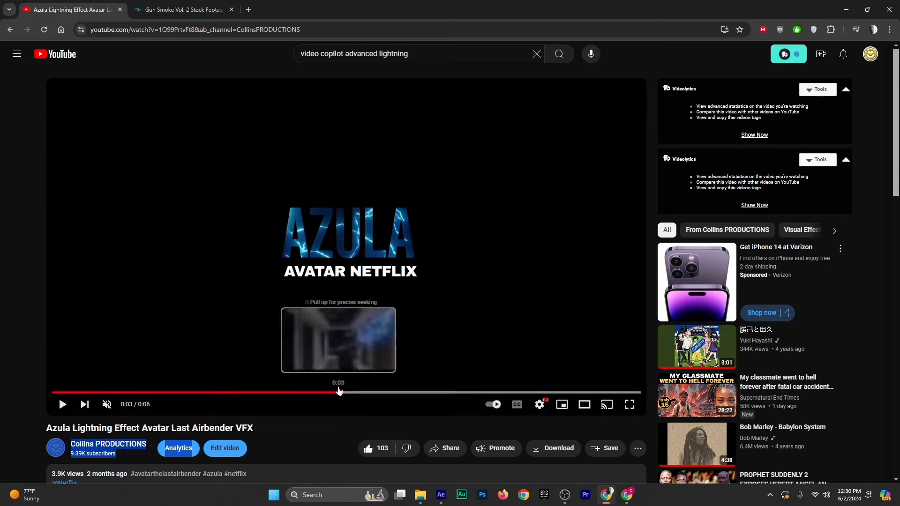
{"action": "left_click", "coordinate": [337, 392]}
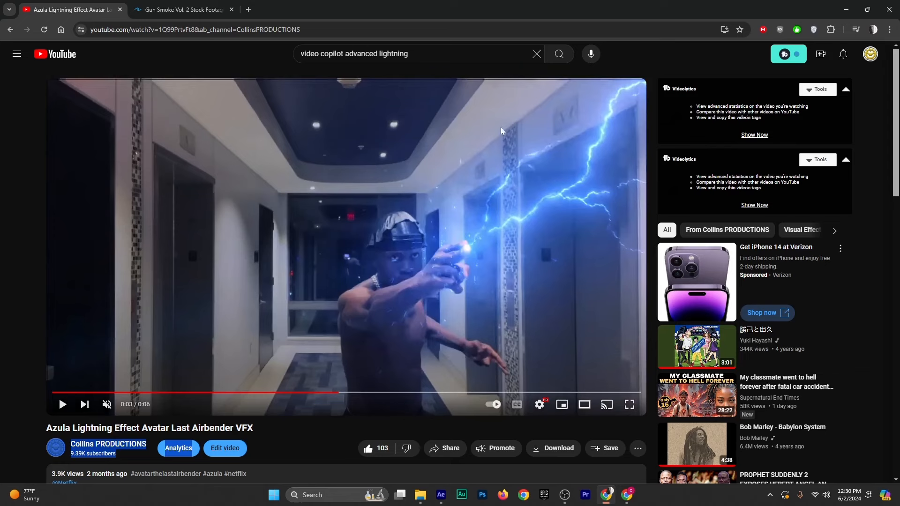
Switch back to After Effects and inspect the fingertip strikes at 0:00:01:17 at 50% magnification
{"action": "left_click", "coordinate": [440, 494]}
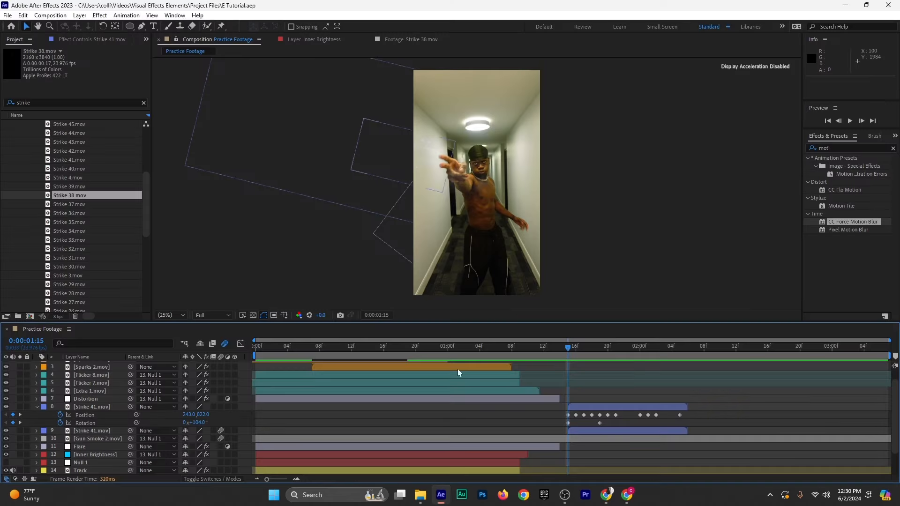
{"action": "left_click_drag", "start_coordinate": [580, 355], "coordinate": [586, 353]}
{"action": "key", "text": "period"}
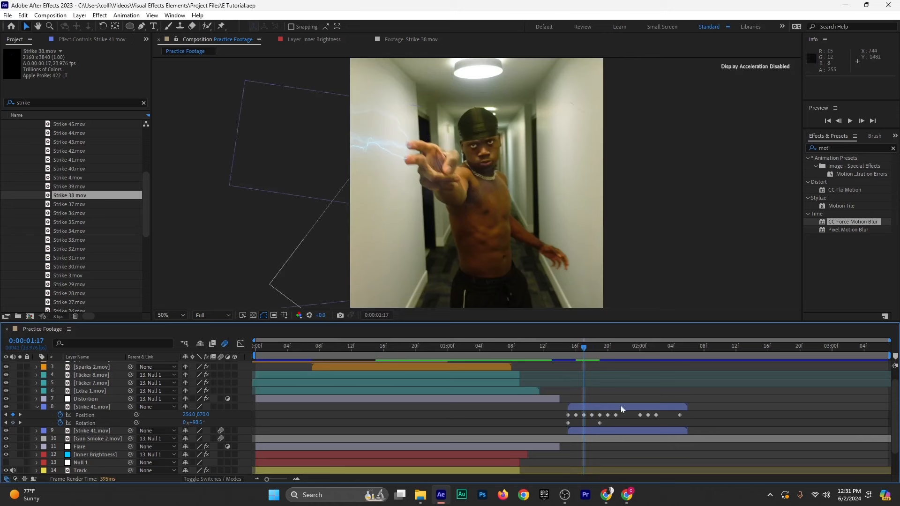
Return to 0:00:01:15, collapse the upper Strike 41.mov layer's properties and select that layer
{"action": "left_click", "coordinate": [570, 347]}
{"action": "left_click_drag", "start_coordinate": [570, 346], "coordinate": [567, 372]}
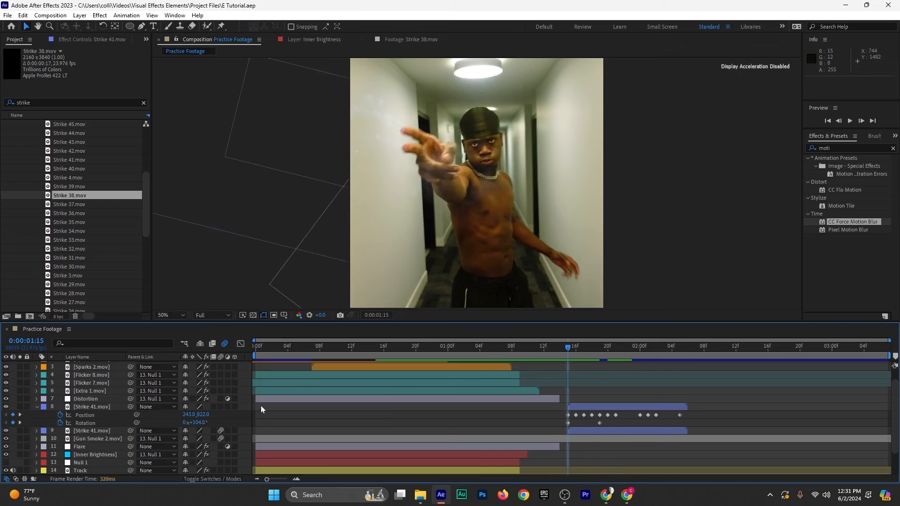
{"action": "left_click", "coordinate": [37, 407]}
{"action": "left_click", "coordinate": [590, 408]}
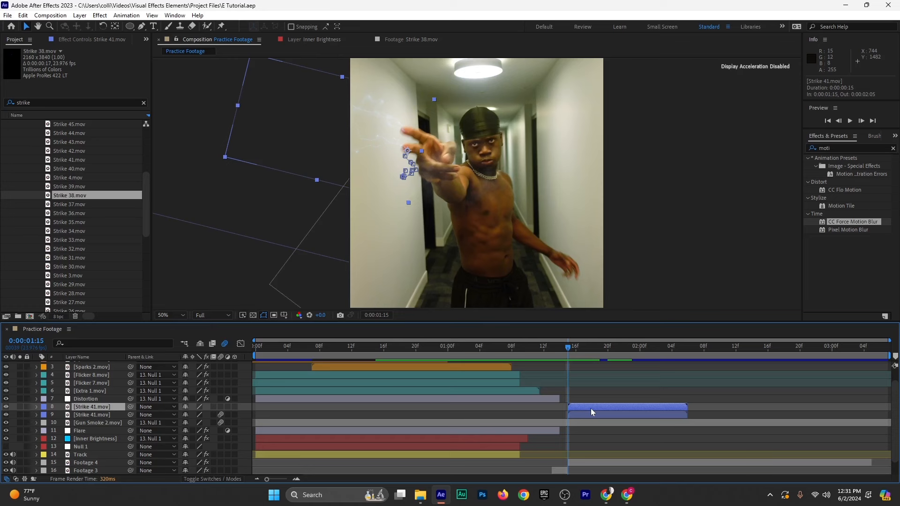
Add an adjustment layer above the two Strike 41.mov layers and trim it to span 0:00:01:15 to 0:00:02:05, deleting the split-off pieces
{"action": "key", "text": "ctrl+alt+y"}
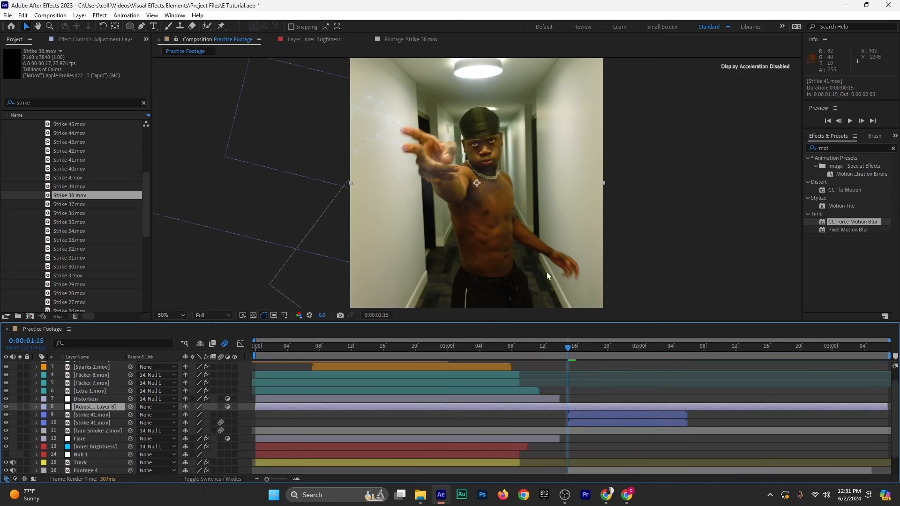
{"action": "key", "text": "ctrl+shift+d"}
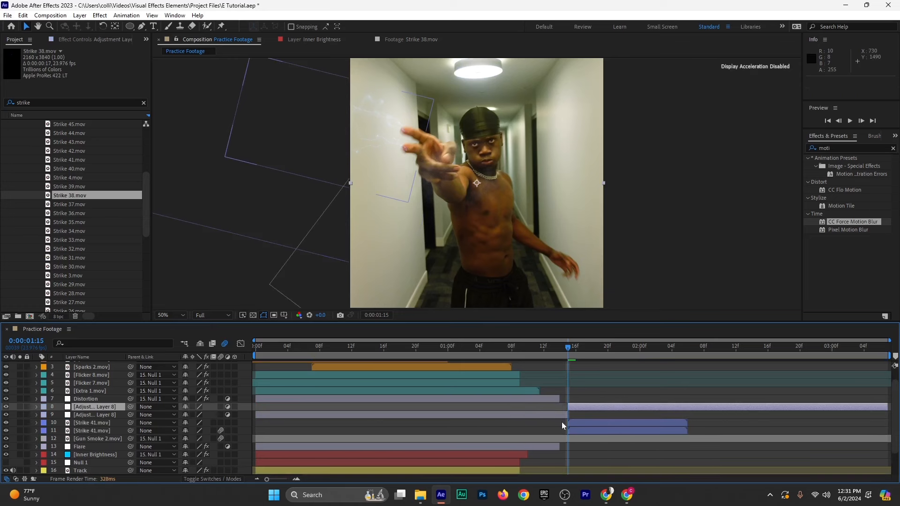
{"action": "left_click", "coordinate": [561, 417]}
{"action": "key", "text": "Delete"}
{"action": "left_click_drag", "start_coordinate": [632, 354], "coordinate": [687, 353]}
{"action": "left_click", "coordinate": [713, 407]}
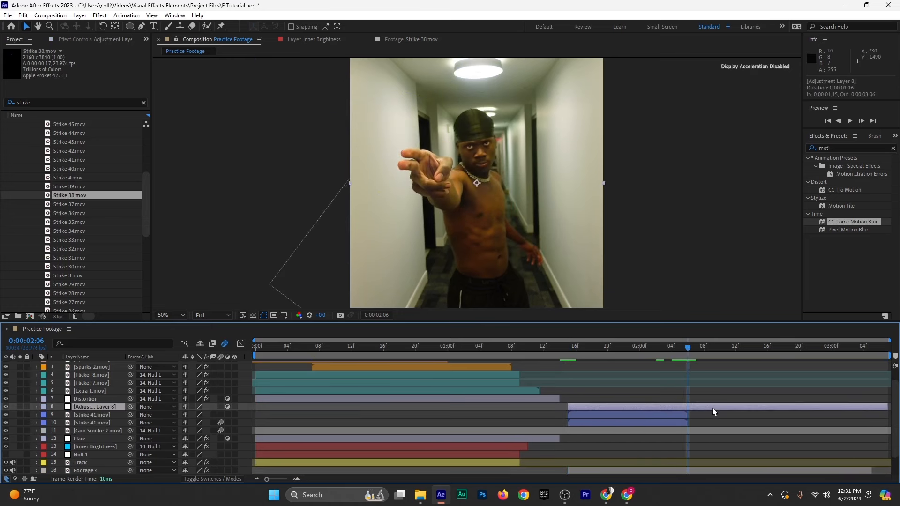
{"action": "key", "text": "ctrl+shift+d"}
{"action": "key", "text": "Delete"}
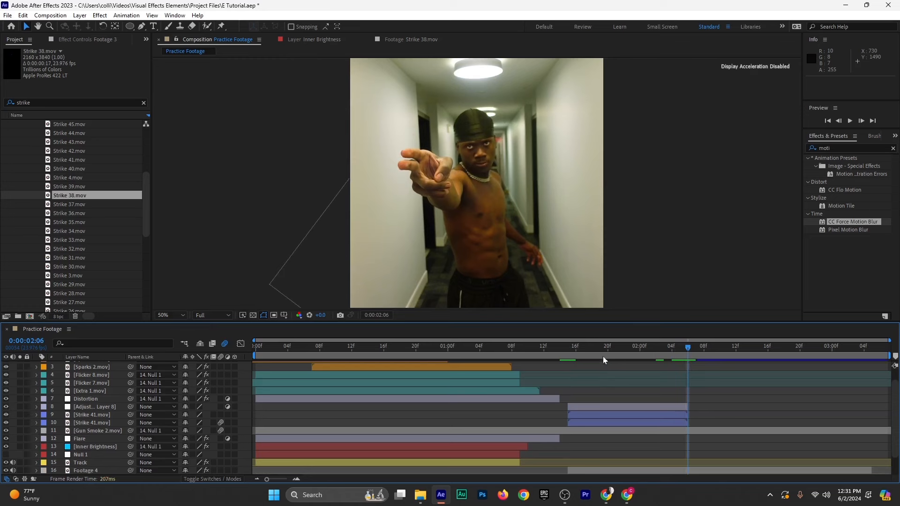
Return to 0:00:01:15 and rename the new adjustment layer "Finger Flare"
{"action": "left_click_drag", "start_coordinate": [602, 359], "coordinate": [567, 361]}
{"action": "left_click", "coordinate": [583, 407]}
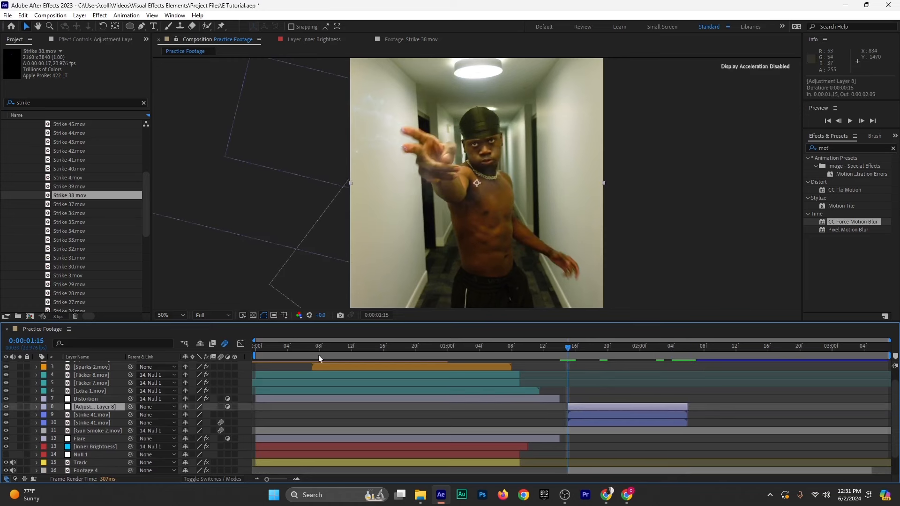
{"action": "key", "text": "Return"}
{"action": "key", "text": "BackSpace"}
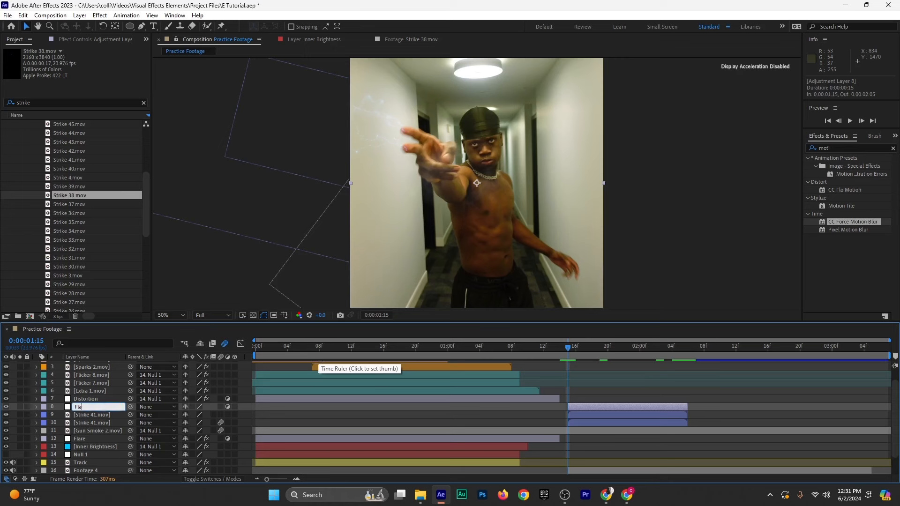
{"action": "type", "text": "Finger"}
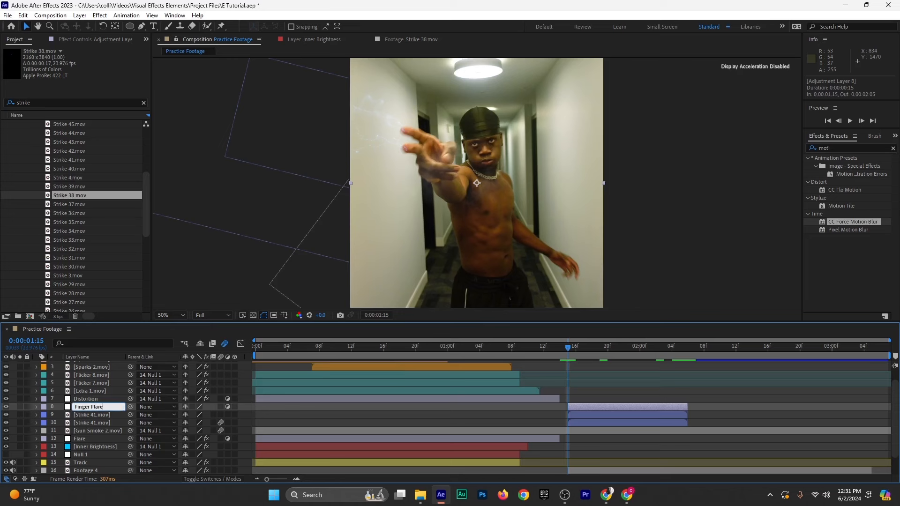
{"action": "type", "text": " Flare"}
{"action": "left_click", "coordinate": [575, 392]}
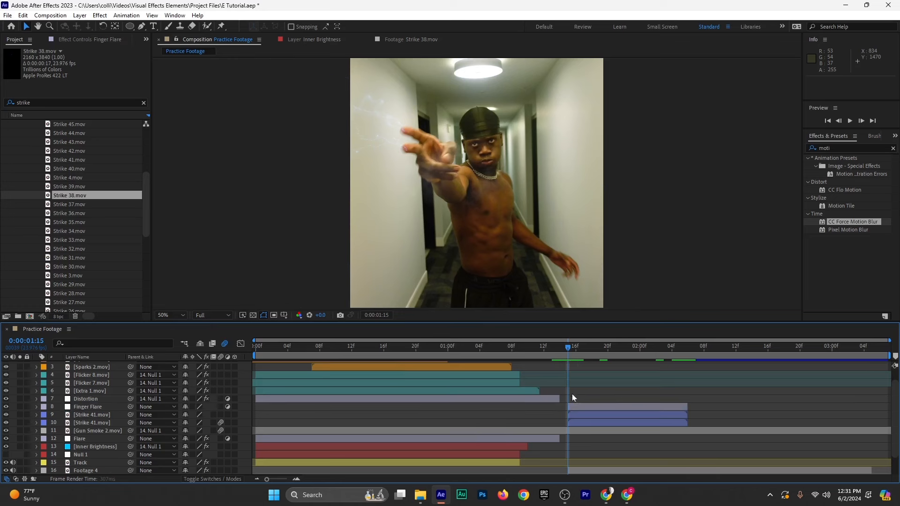
Copy the Lens Flare effect from the Flare layer onto the Finger Flare layer
{"action": "left_click", "coordinate": [576, 408]}
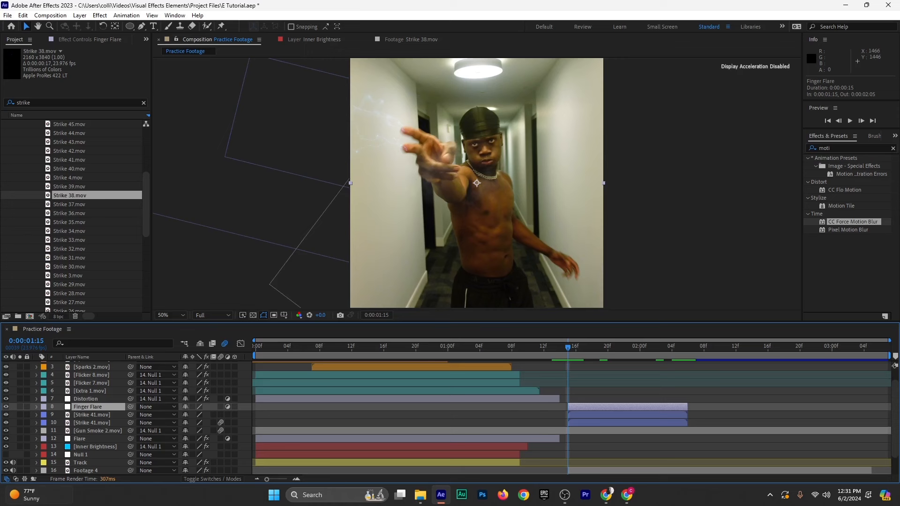
{"action": "left_click", "coordinate": [80, 438]}
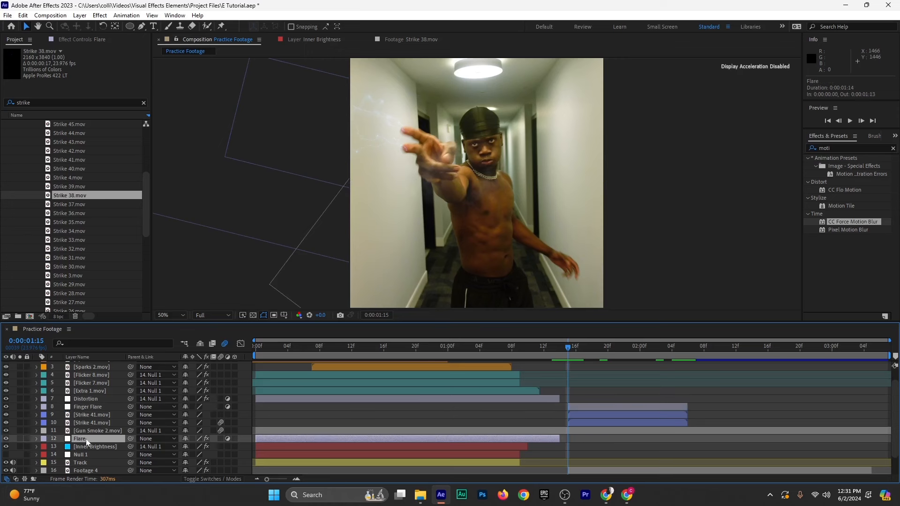
{"action": "left_click", "coordinate": [89, 39]}
{"action": "left_click", "coordinate": [27, 59]}
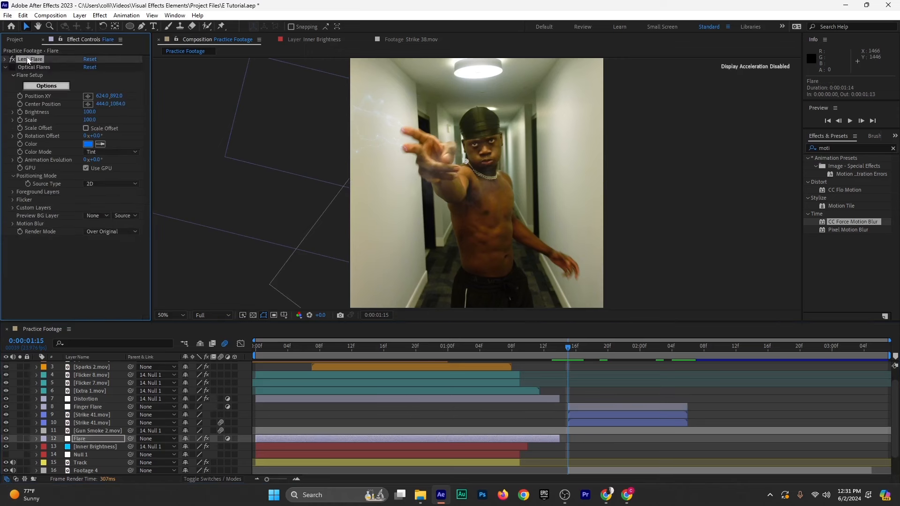
{"action": "left_click", "coordinate": [589, 409]}
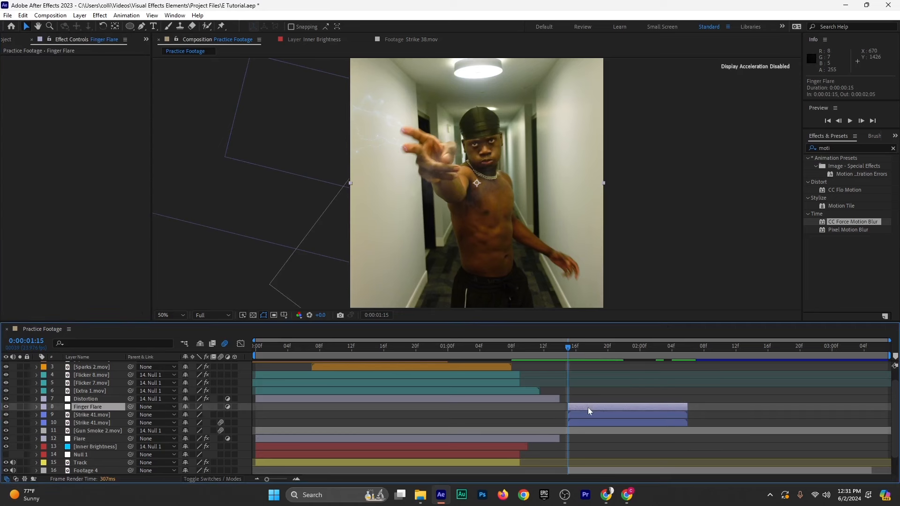
{"action": "key", "text": "ctrl+v"}
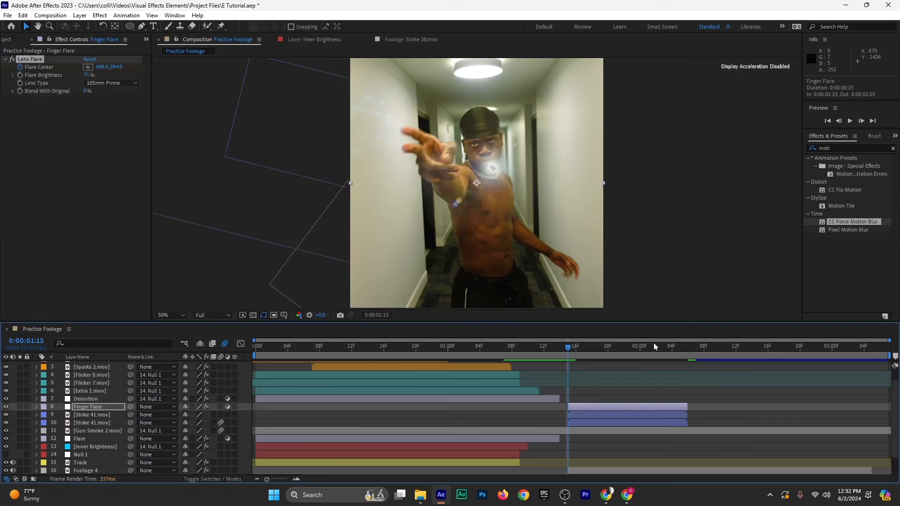
{"action": "left_click", "coordinate": [91, 401]}
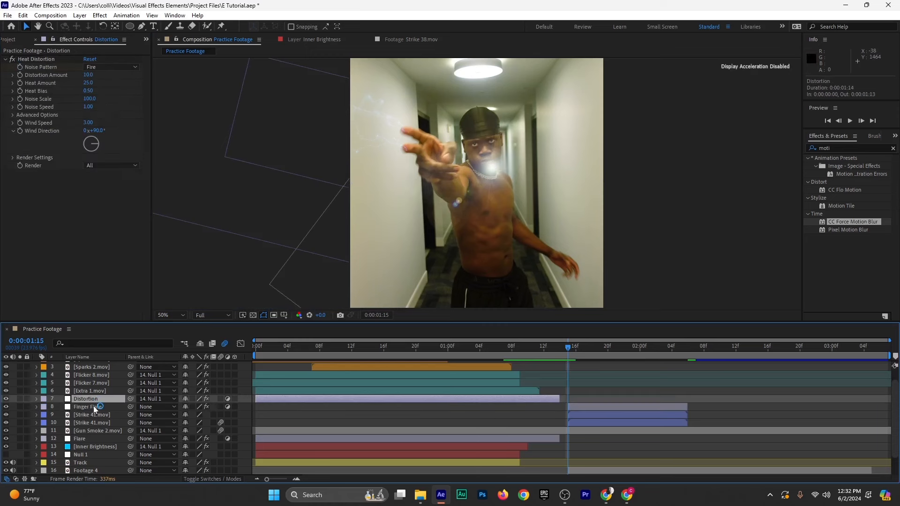
{"action": "left_click", "coordinate": [95, 408]}
{"action": "left_click", "coordinate": [83, 441]}
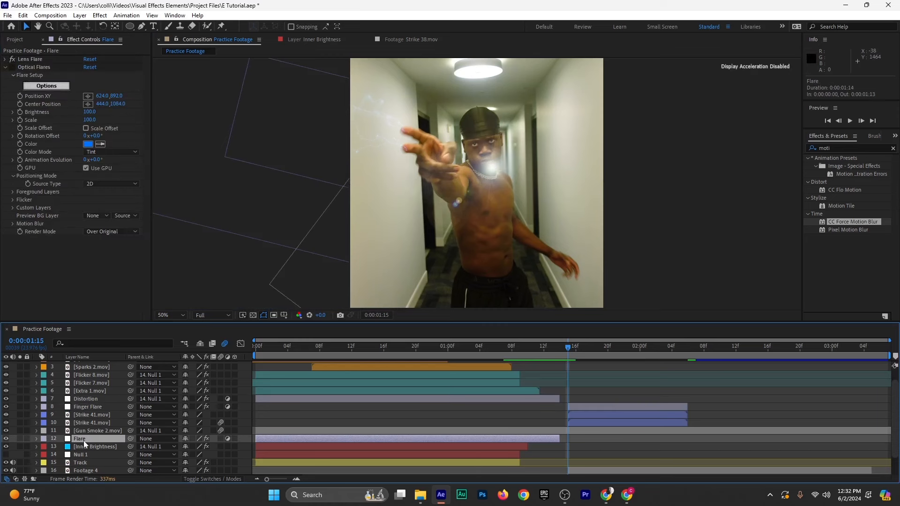
Clear Finger Flare's copied Flare Center keyframes, restart keyframing at 0:00:01:15 and place the flare on the upper fingertip at about 237.5, 732.5
{"action": "left_click", "coordinate": [87, 406]}
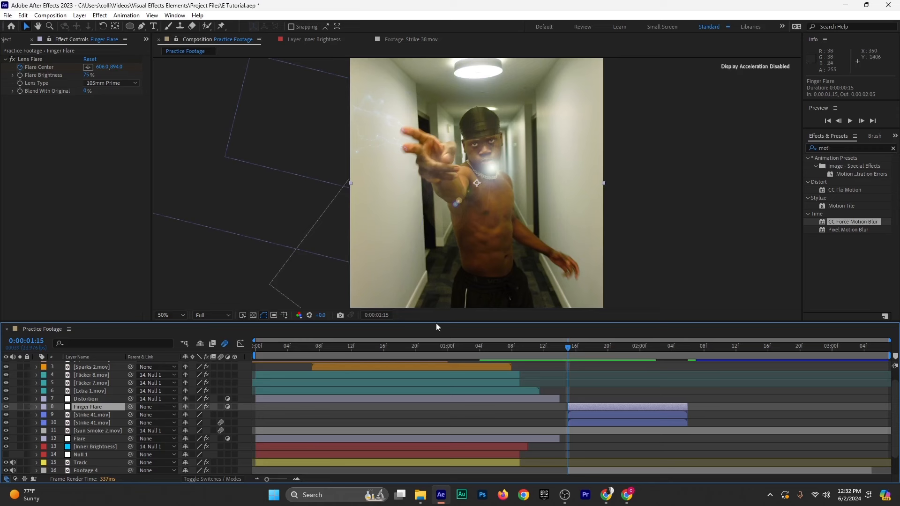
{"action": "left_click", "coordinate": [21, 65]}
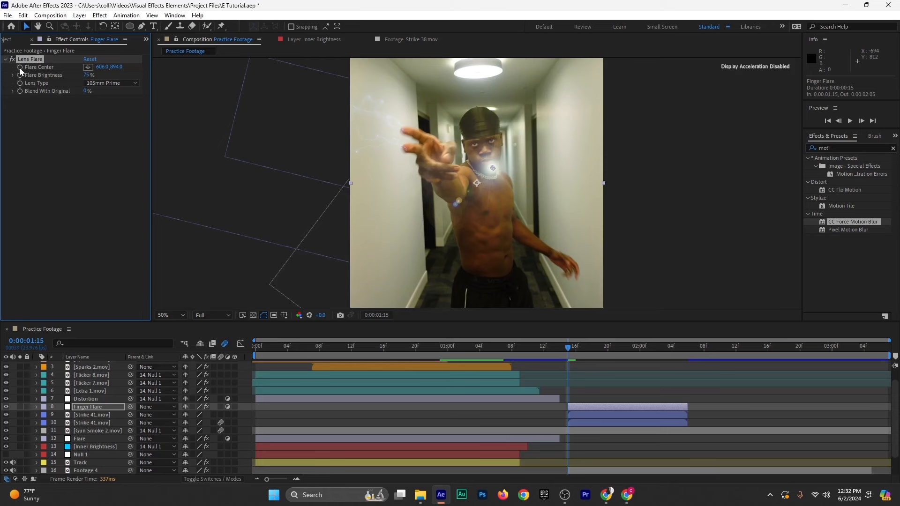
{"action": "left_click_drag", "start_coordinate": [491, 168], "coordinate": [407, 133]}
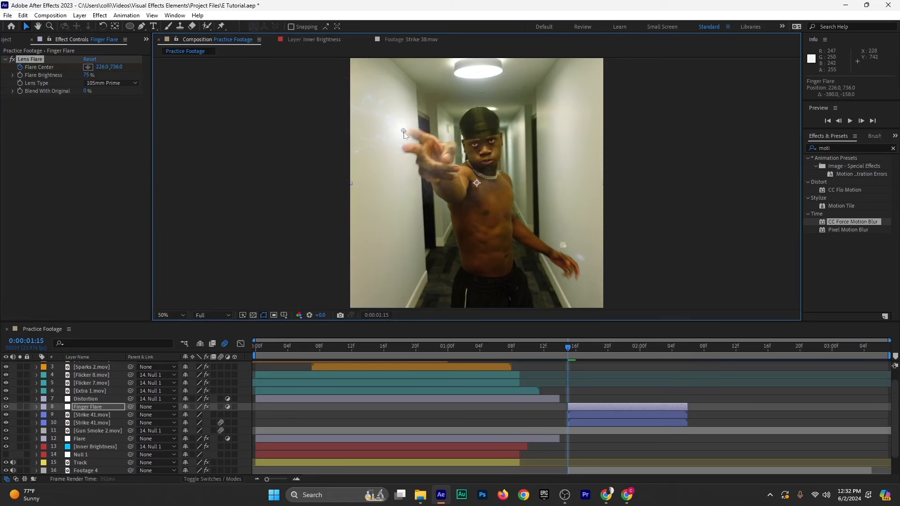
{"action": "left_click_drag", "start_coordinate": [413, 141], "coordinate": [615, 285]}
{"action": "left_click_drag", "start_coordinate": [463, 196], "coordinate": [485, 259]}
{"action": "mouse_move", "coordinate": [406, 184]}
{"action": "left_mouse_down"}
{"action": "mouse_move", "coordinate": [368, 198]}
{"action": "mouse_move", "coordinate": [418, 181]}
{"action": "left_mouse_up"}
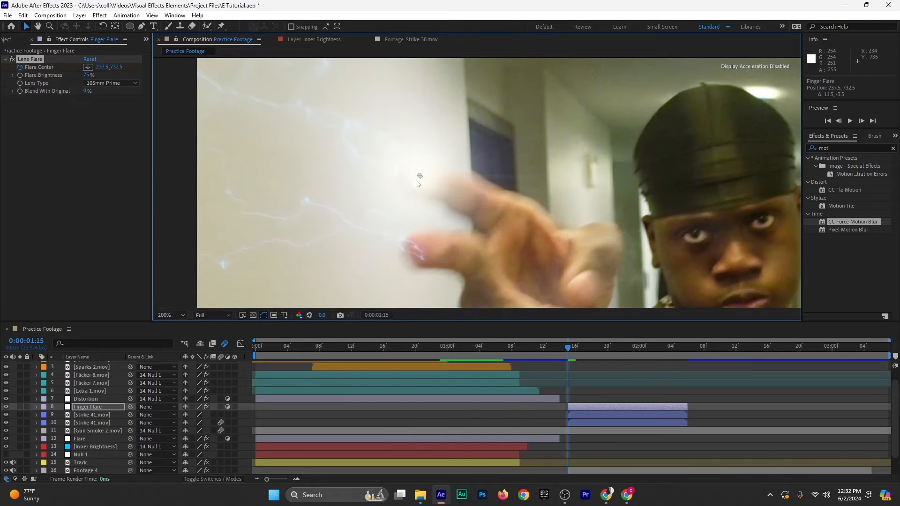
Solo the Finger Flare and Footage 4 layers and switch off Finger Flare's Lens Flare effect to expose the fingertips
{"action": "left_click", "coordinate": [21, 407]}
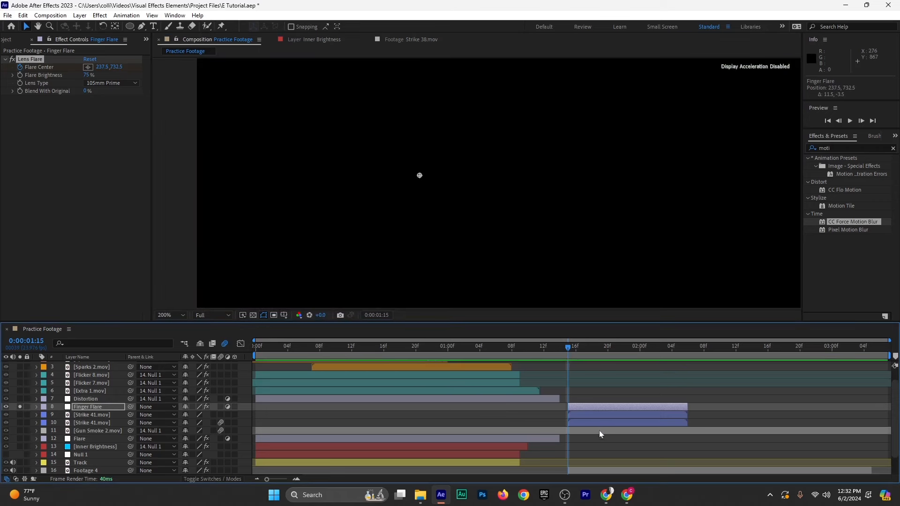
{"action": "left_click", "coordinate": [599, 431]}
{"action": "left_click", "coordinate": [588, 470]}
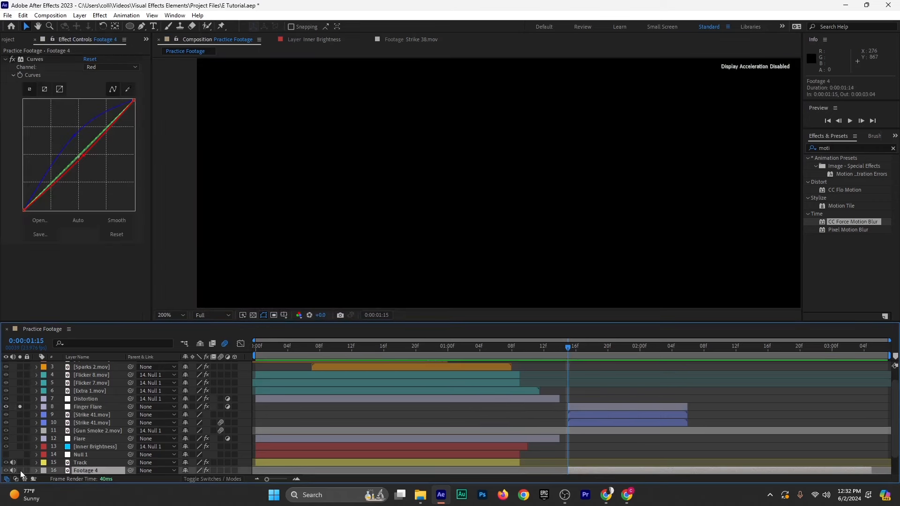
{"action": "left_click", "coordinate": [20, 470]}
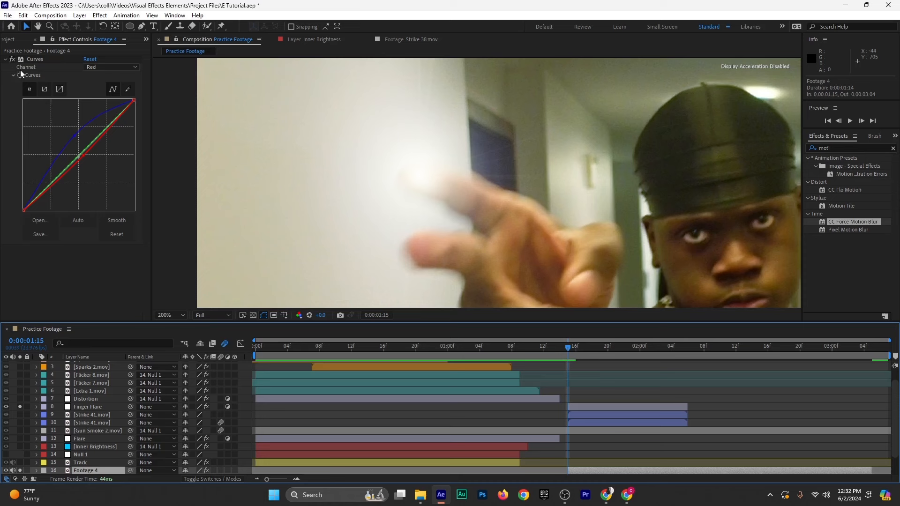
{"action": "left_click", "coordinate": [598, 406]}
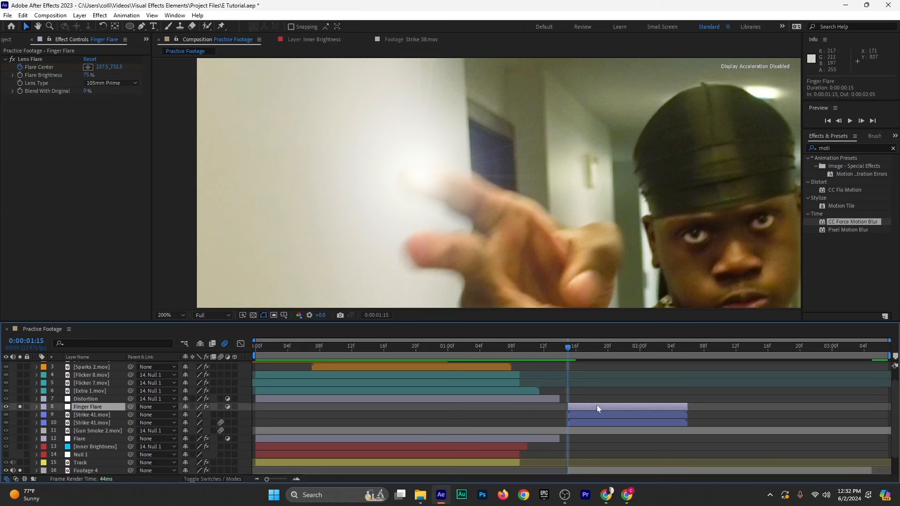
{"action": "left_click", "coordinate": [11, 60]}
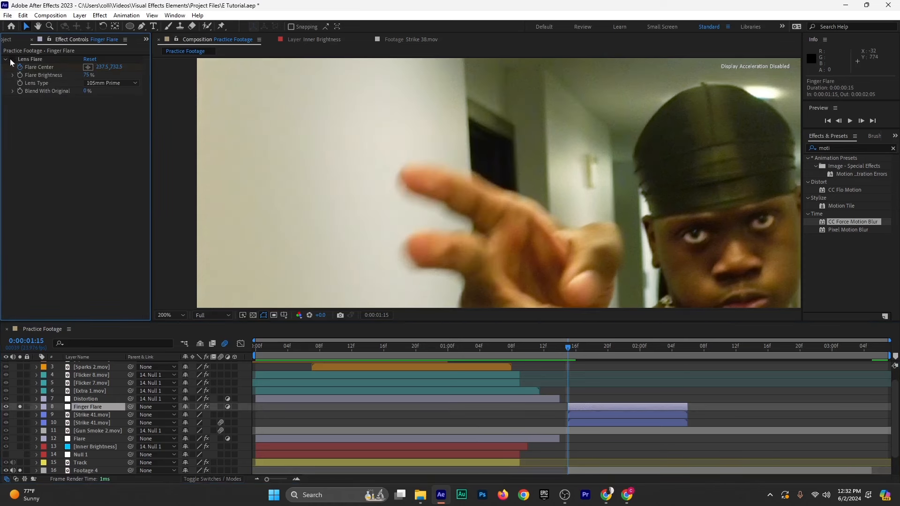
Keyframe Flare Center on the upper fingertip at about 227.5, 733 on 0:00:01:15 and about 223.5, 767.5 on 0:00:01:16
{"action": "left_click", "coordinate": [39, 61]}
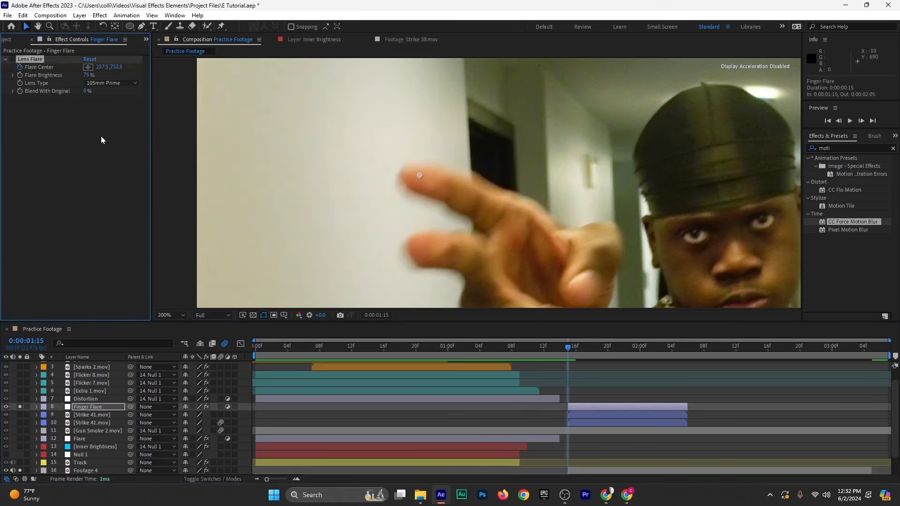
{"action": "left_click_drag", "start_coordinate": [419, 175], "coordinate": [416, 177]}
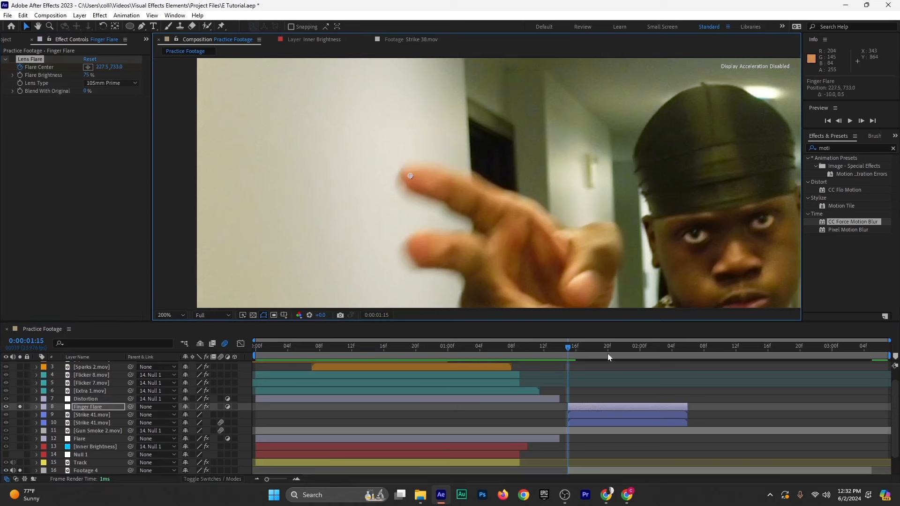
{"action": "left_click", "coordinate": [572, 349]}
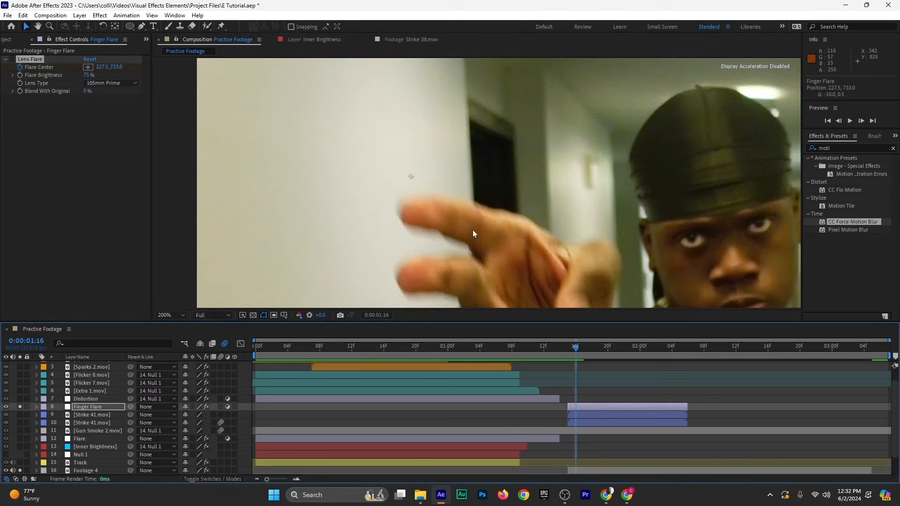
{"action": "left_click_drag", "start_coordinate": [412, 177], "coordinate": [406, 211]}
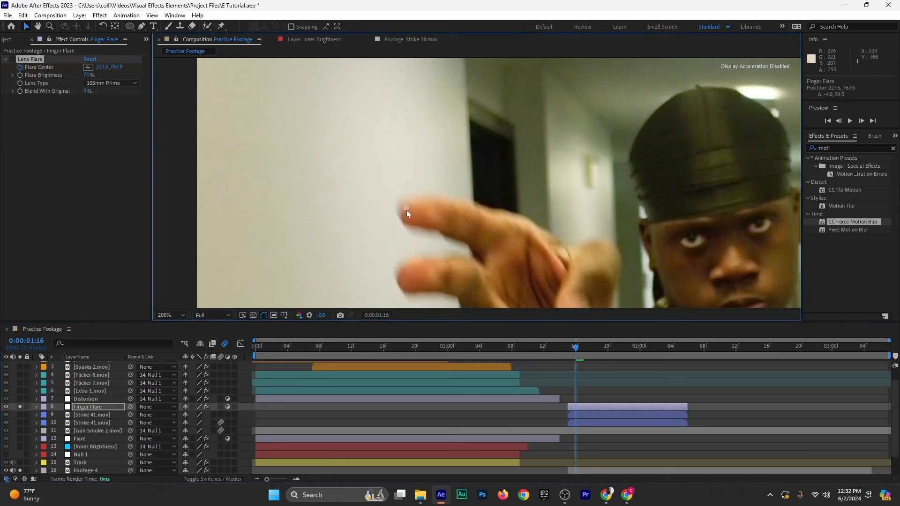
Keyframe Flare Center along the upper fingertip from 0:00:01:17 to 0:00:01:21, with about 263, 823.5 at 0:00:01:18 and 260.5, 854.5 at 0:00:01:21
{"action": "left_click", "coordinate": [584, 349]}
{"action": "left_click_drag", "start_coordinate": [406, 212], "coordinate": [444, 260]}
{"action": "left_click", "coordinate": [591, 349]}
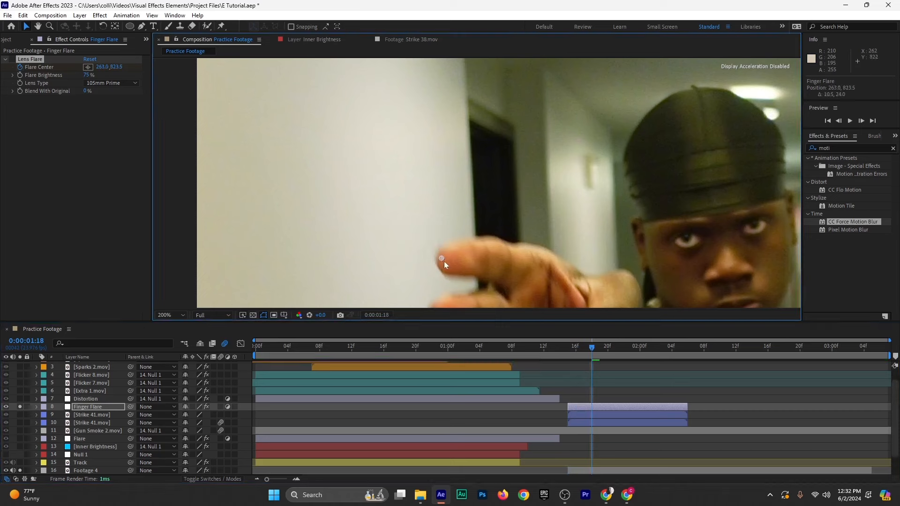
{"action": "left_click", "coordinate": [600, 349]}
{"action": "mouse_move", "coordinate": [422, 207]}
{"action": "left_mouse_down"}
{"action": "mouse_move", "coordinate": [433, 218]}
{"action": "mouse_move", "coordinate": [411, 229]}
{"action": "left_mouse_up"}
{"action": "left_click", "coordinate": [615, 350]}
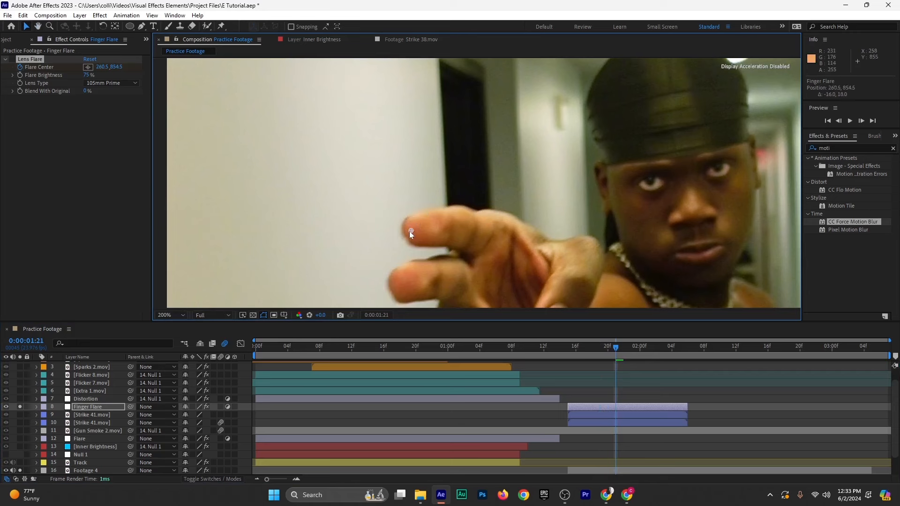
Keyframe Flare Center on the upper fingertip at about 227.5, 866 on 0:00:02:00, 219, 857 on 0:00:02:02 and 222, 841 on 0:00:02:05
{"action": "key", "text": "Page_Down"}
{"action": "key", "text": "Page_Down"}
{"action": "key", "text": "Page_Down"}
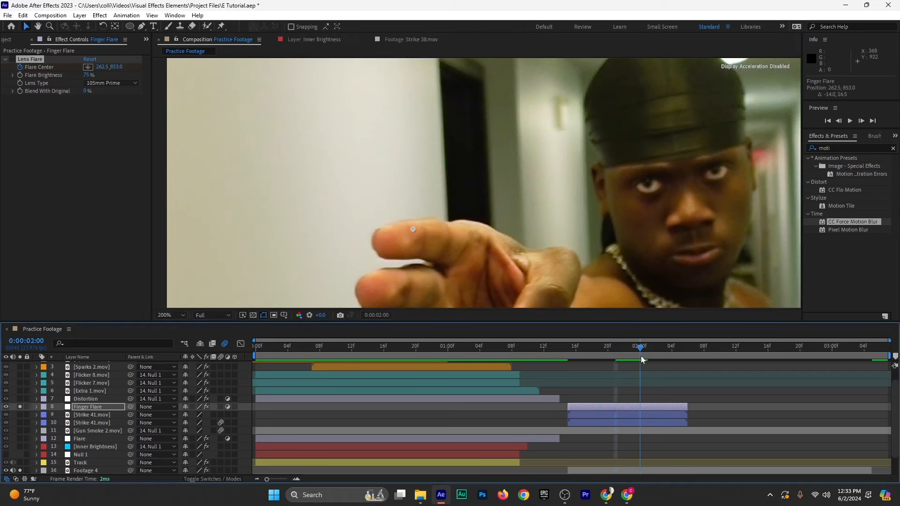
{"action": "left_click_drag", "start_coordinate": [414, 230], "coordinate": [380, 241]}
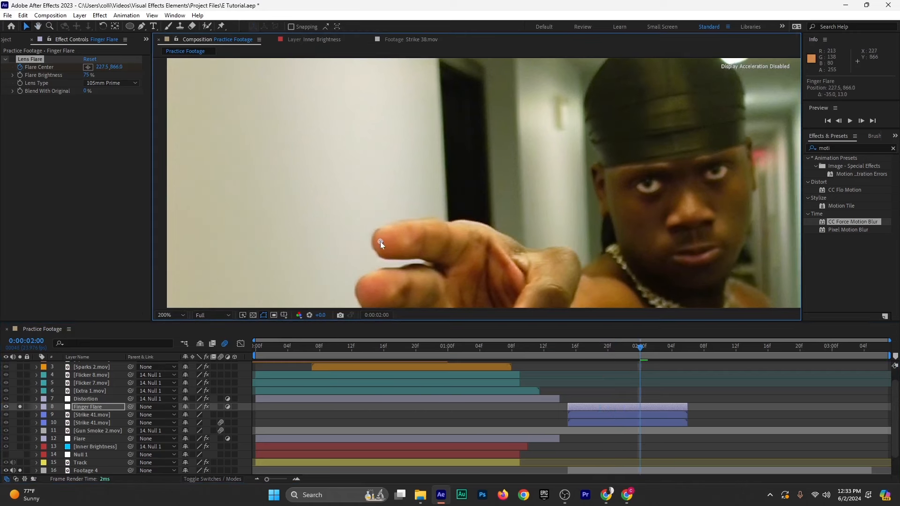
{"action": "left_click_drag", "start_coordinate": [641, 352], "coordinate": [656, 353]}
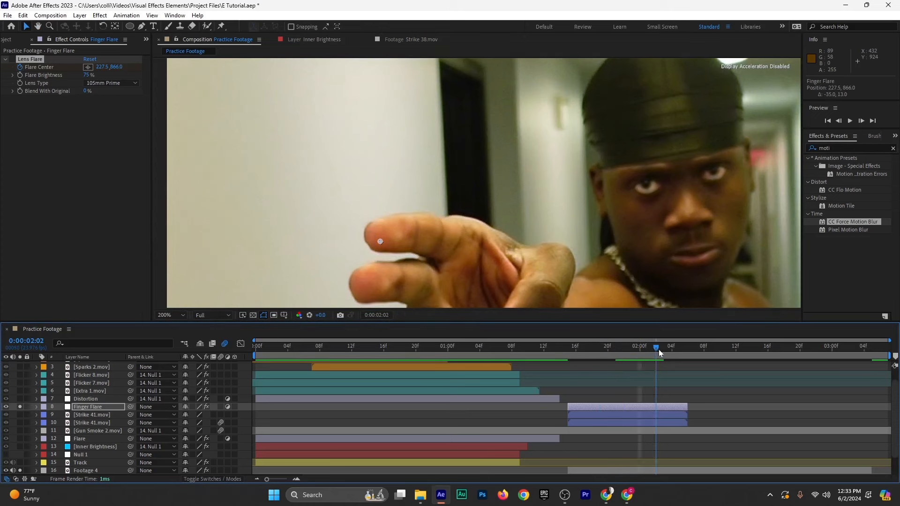
{"action": "left_click_drag", "start_coordinate": [381, 241], "coordinate": [373, 237]}
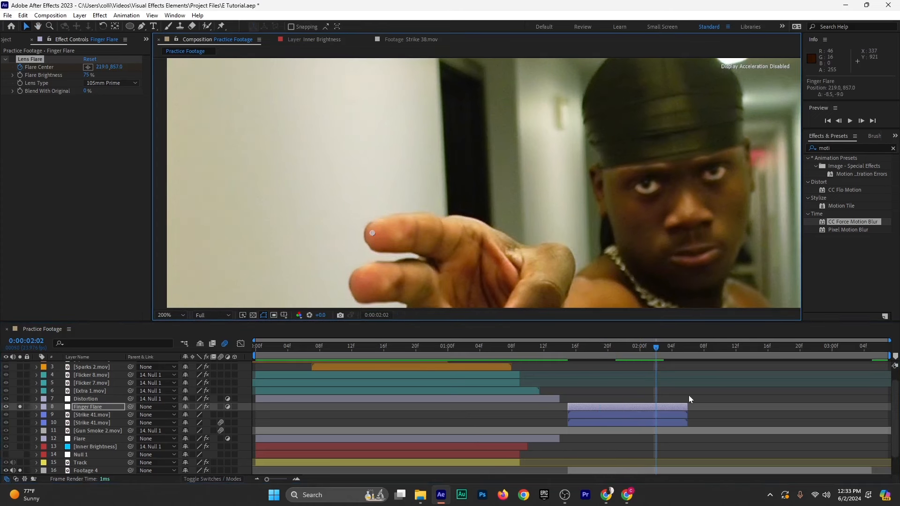
{"action": "left_click_drag", "start_coordinate": [667, 355], "coordinate": [680, 355]}
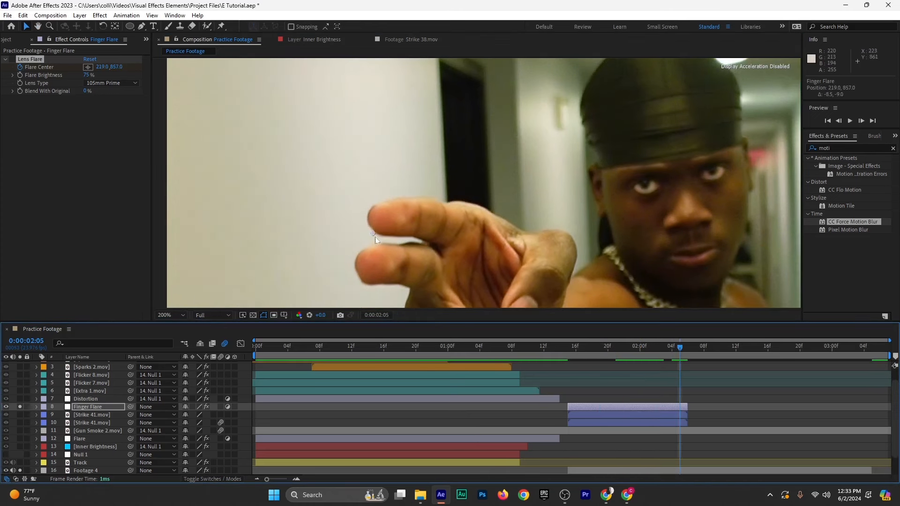
{"action": "left_click_drag", "start_coordinate": [373, 232], "coordinate": [375, 218]}
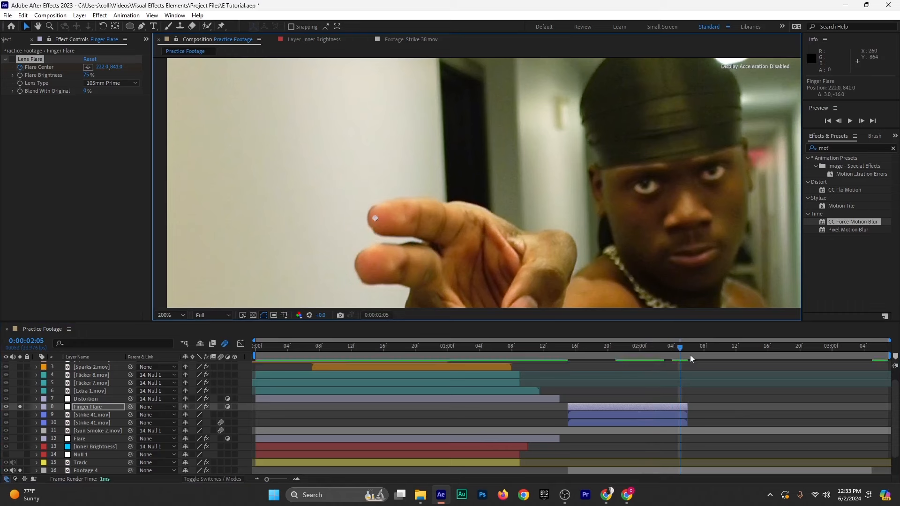
Switch Finger Flare's Lens Flare effect back on at 0:00:01:15 and set its lens type to 35mm Prime
{"action": "left_click_drag", "start_coordinate": [690, 356], "coordinate": [569, 416]}
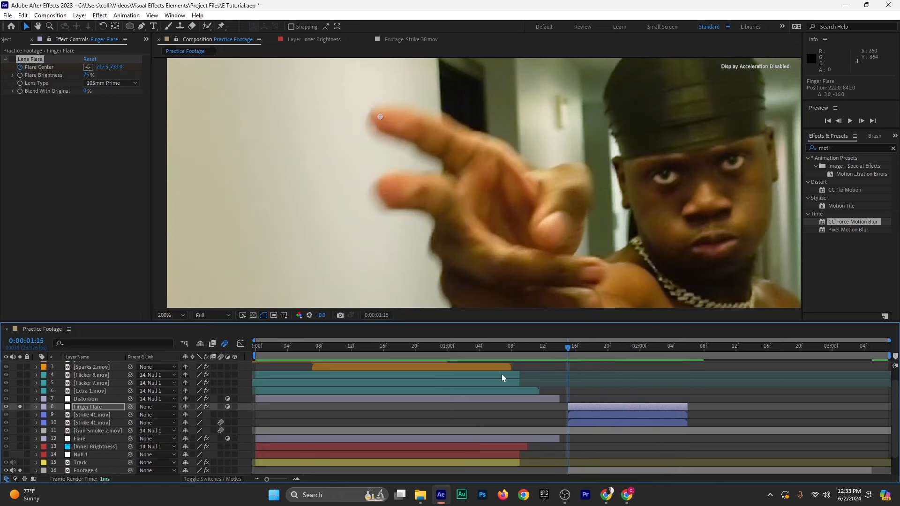
{"action": "left_click", "coordinate": [11, 60]}
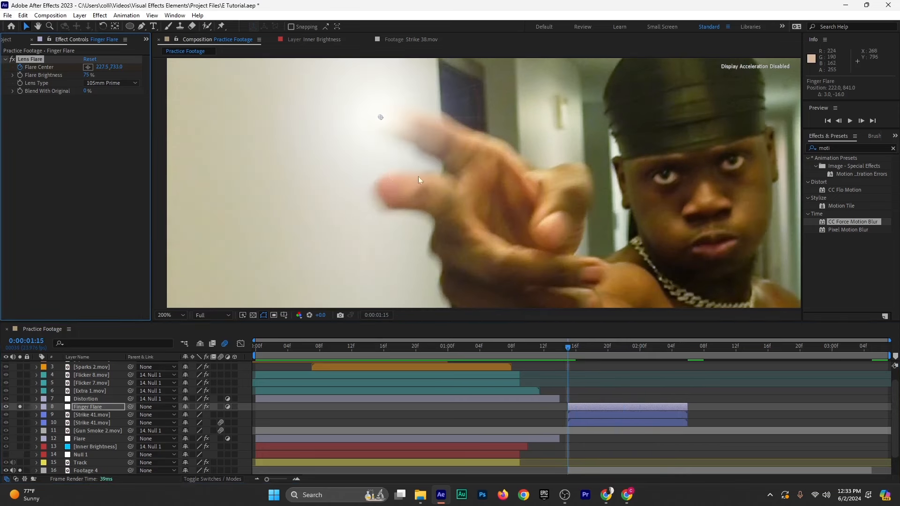
{"action": "scroll", "coordinate": [418, 176], "scroll_direction": "down", "scroll_amount": 1}
{"action": "left_click", "coordinate": [102, 84]}
{"action": "left_click", "coordinate": [115, 103]}
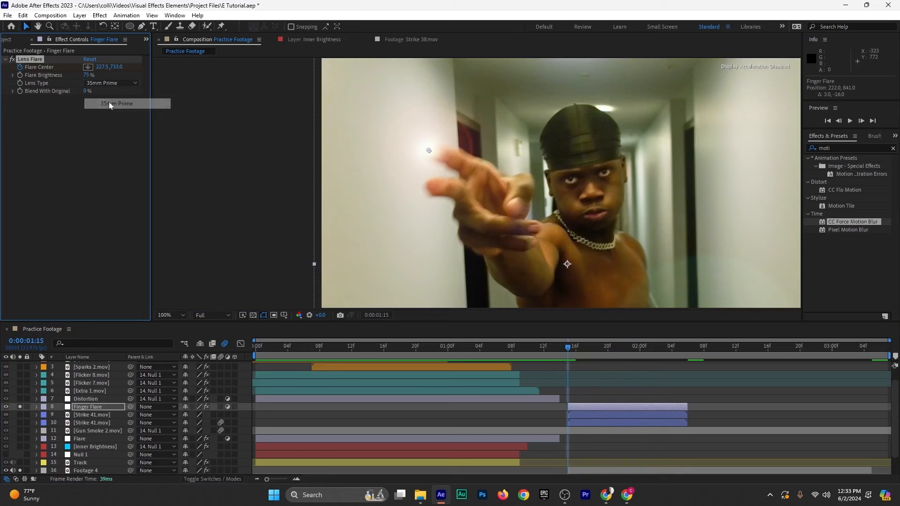
{"action": "left_click", "coordinate": [117, 84]}
{"action": "left_click", "coordinate": [118, 93]}
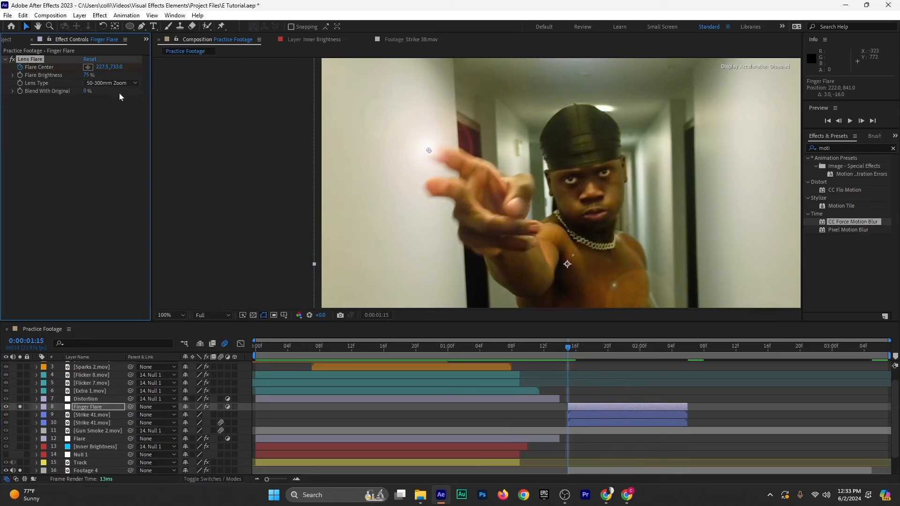
{"action": "left_click", "coordinate": [119, 84]}
{"action": "left_click", "coordinate": [117, 104]}
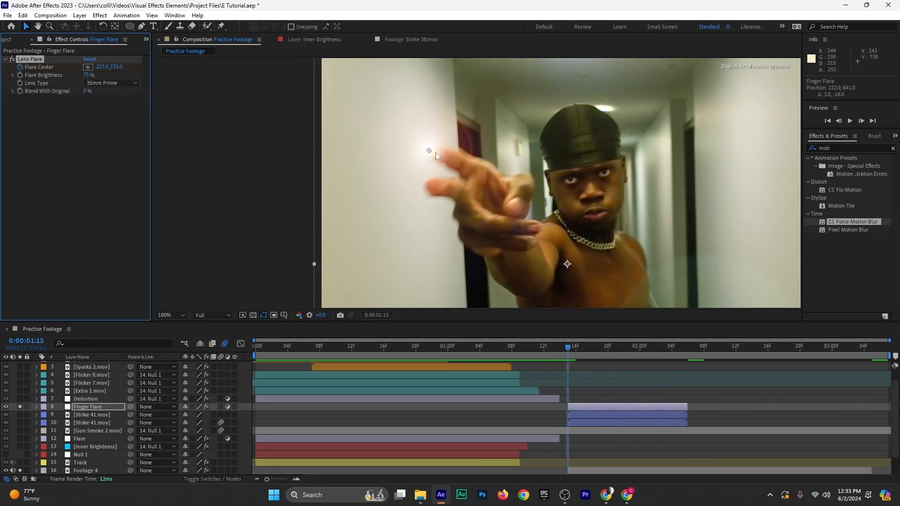
Examine the flare on the upper fingertip up close and in full frame, checking its tracking between 0:00:01:15 and 0:00:01:19
{"action": "scroll", "coordinate": [435, 153], "scroll_direction": "up", "scroll_amount": 1}
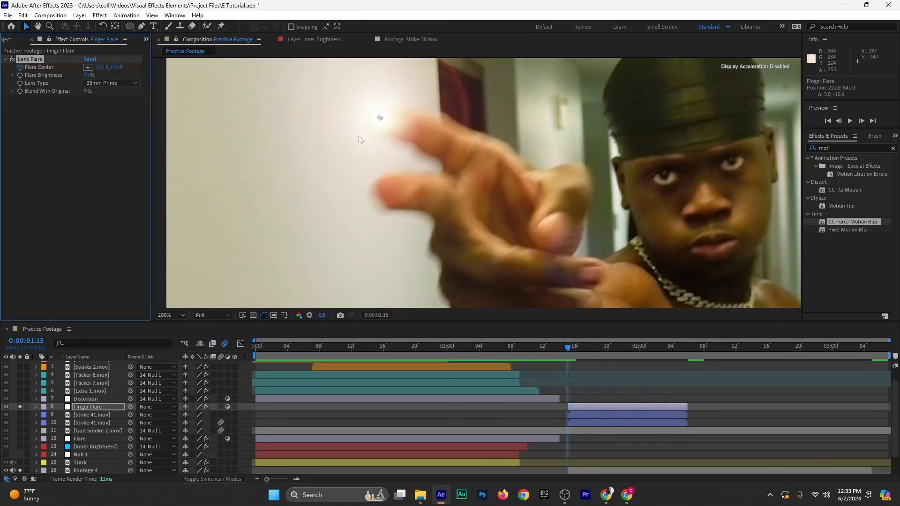
{"action": "scroll", "coordinate": [444, 161], "scroll_direction": "down", "scroll_amount": 2}
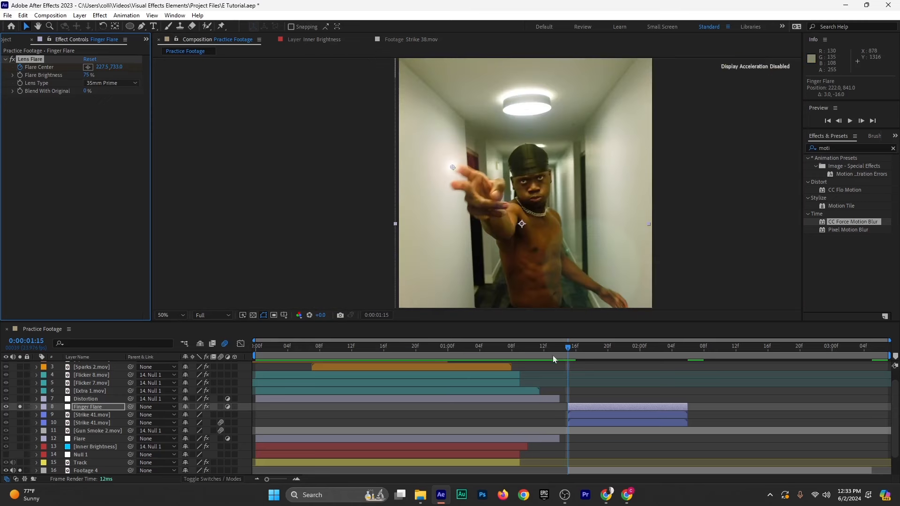
{"action": "scroll", "coordinate": [469, 173], "scroll_direction": "up", "scroll_amount": 2}
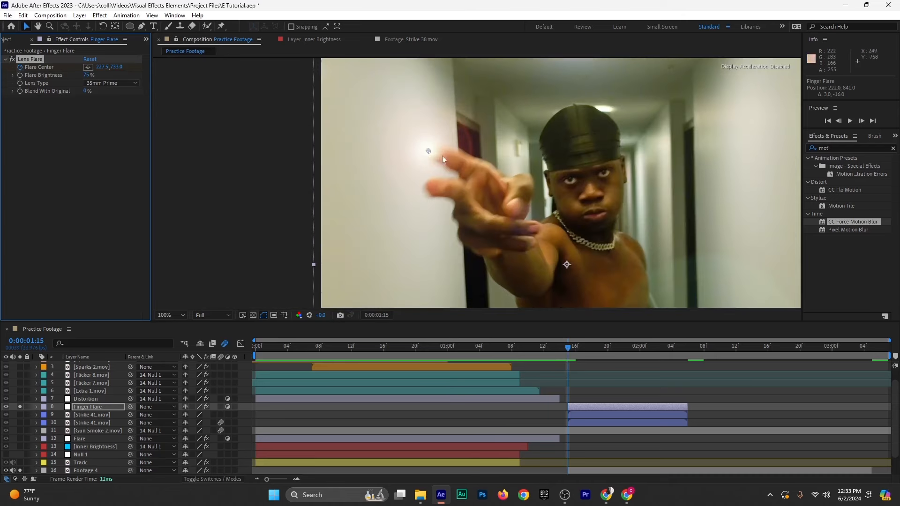
{"action": "scroll", "coordinate": [479, 167], "scroll_direction": "down", "scroll_amount": 2}
{"action": "left_click_drag", "start_coordinate": [569, 352], "coordinate": [600, 398]}
{"action": "left_click_drag", "start_coordinate": [579, 300], "coordinate": [543, 282]}
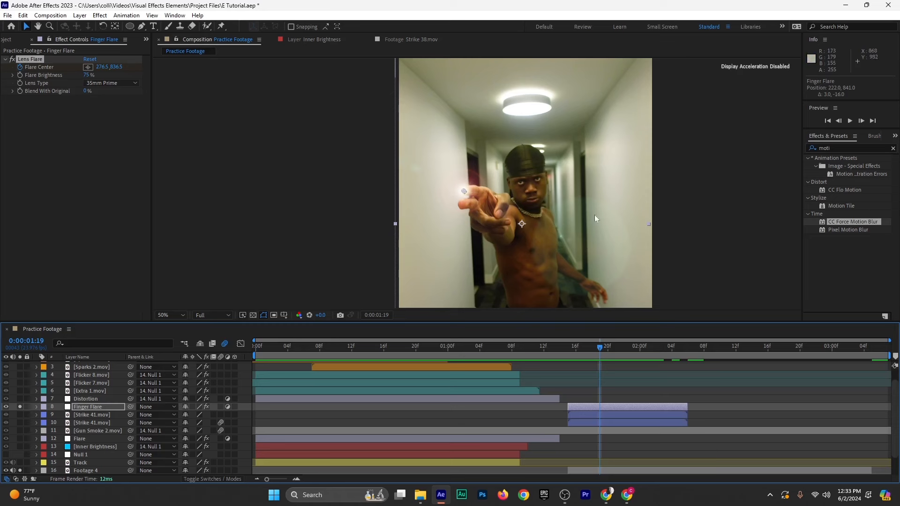
{"action": "left_click_drag", "start_coordinate": [586, 352], "coordinate": [567, 370]}
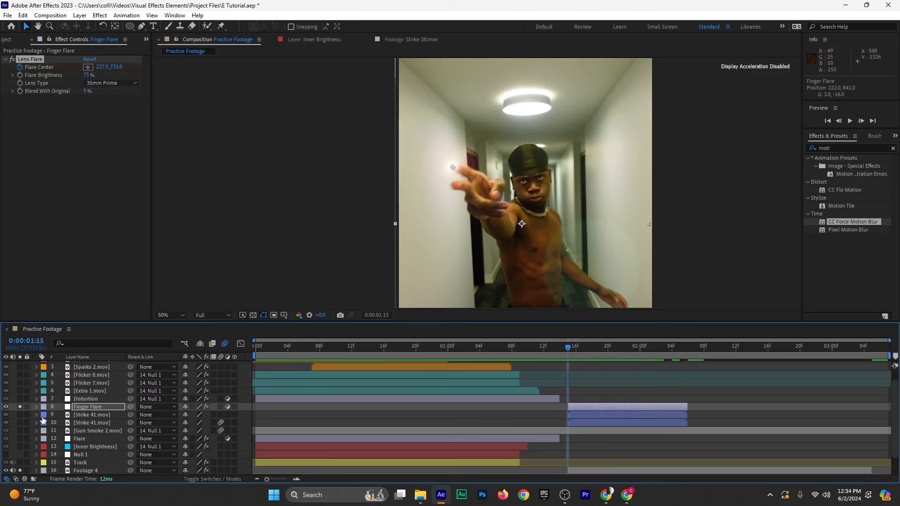
Unsolo the Finger Flare and Footage 4 layers and move Finger Flare below both Strike 41.mov layers
{"action": "left_click", "coordinate": [18, 407]}
{"action": "left_click", "coordinate": [20, 407]}
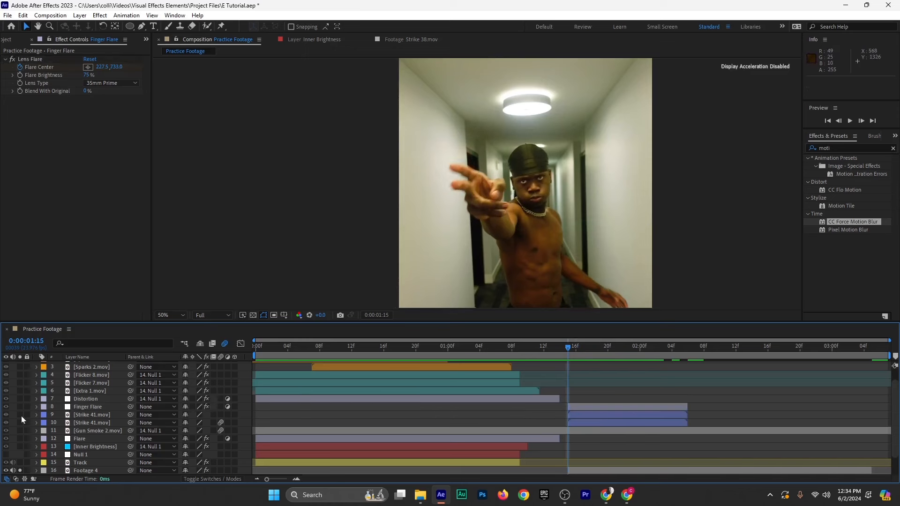
{"action": "left_click", "coordinate": [20, 471]}
{"action": "left_click", "coordinate": [579, 406]}
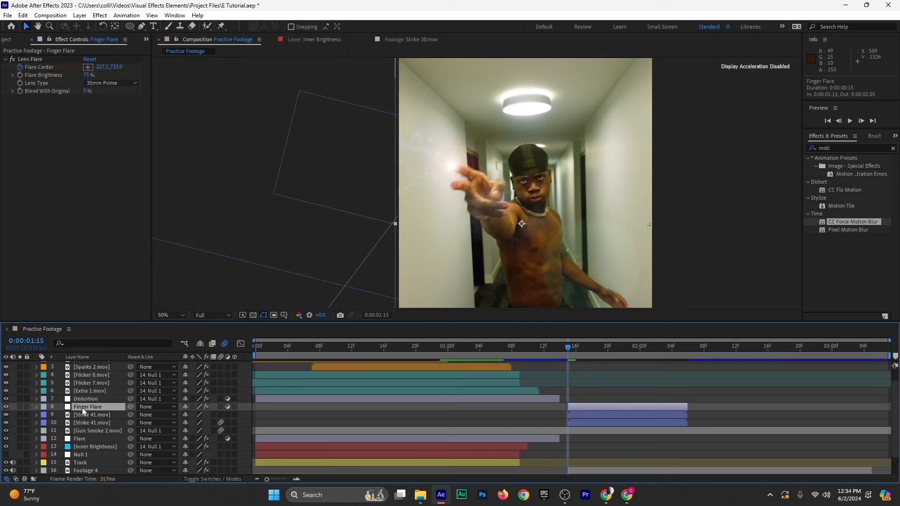
{"action": "left_click_drag", "start_coordinate": [81, 408], "coordinate": [83, 427]}
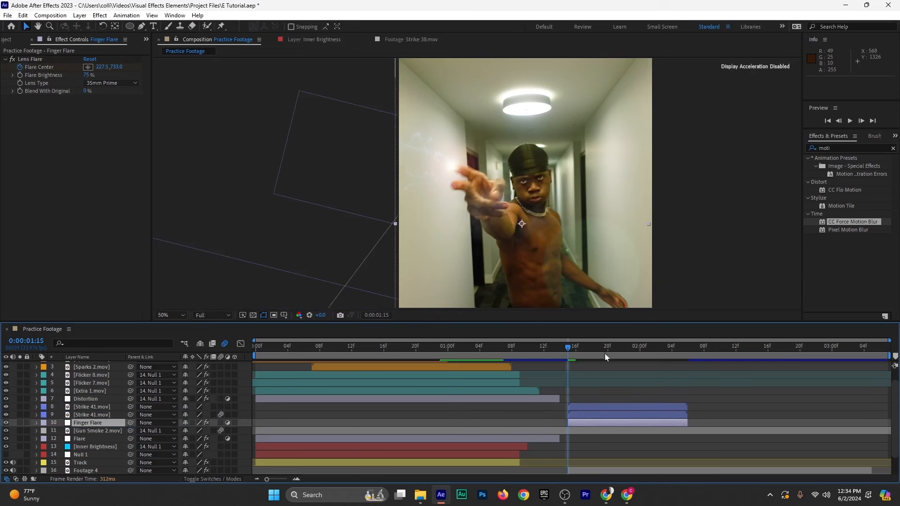
Play back the fingertip lightning and flare from around 0:00:01:13 to review how they look together
{"action": "left_click_drag", "start_coordinate": [561, 346], "coordinate": [556, 346]}
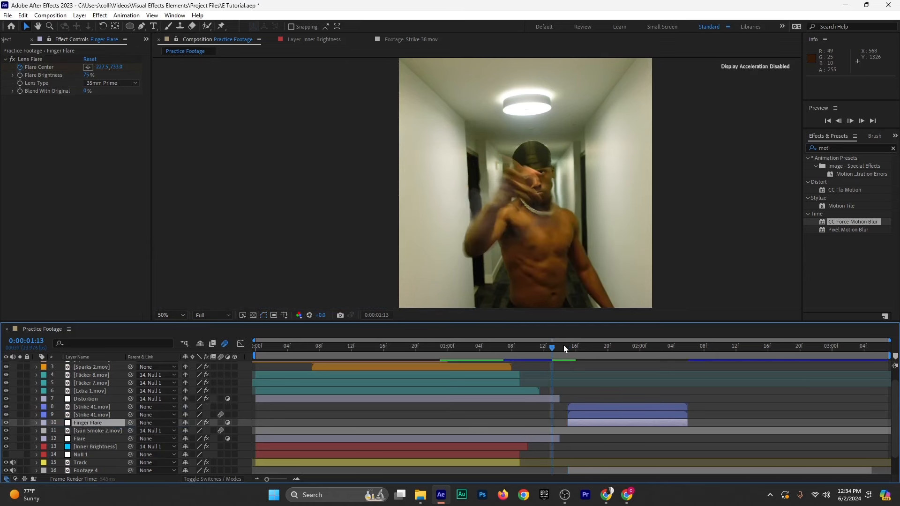
{"action": "key", "text": "space"}
{"action": "key", "text": "space"}
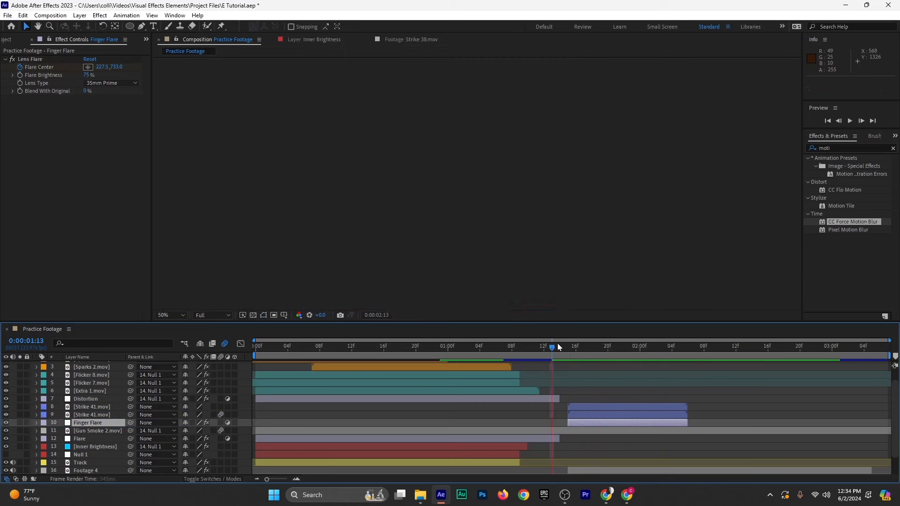
{"action": "left_click", "coordinate": [561, 345]}
{"action": "key", "text": "space"}
{"action": "key", "text": "space"}
{"action": "left_click", "coordinate": [567, 347]}
{"action": "key", "text": "space"}
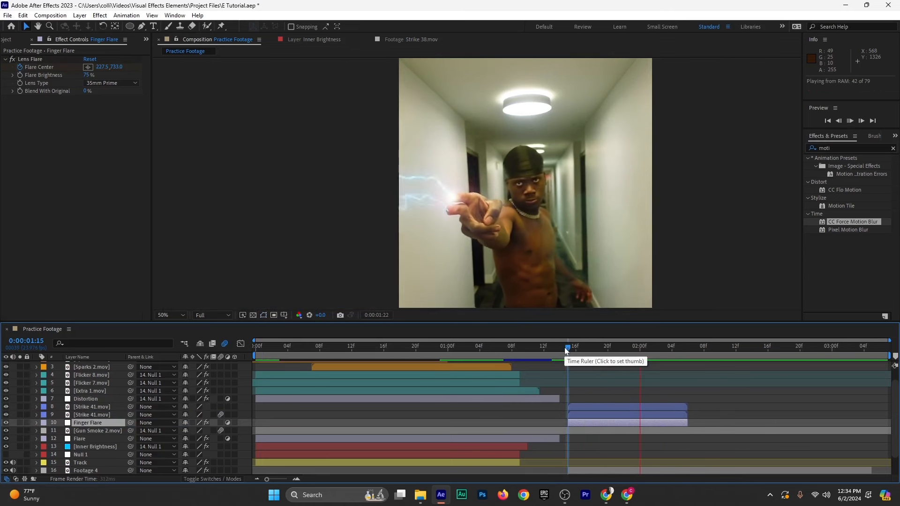
{"action": "key", "text": "space"}
{"action": "left_click_drag", "start_coordinate": [567, 348], "coordinate": [575, 374]}
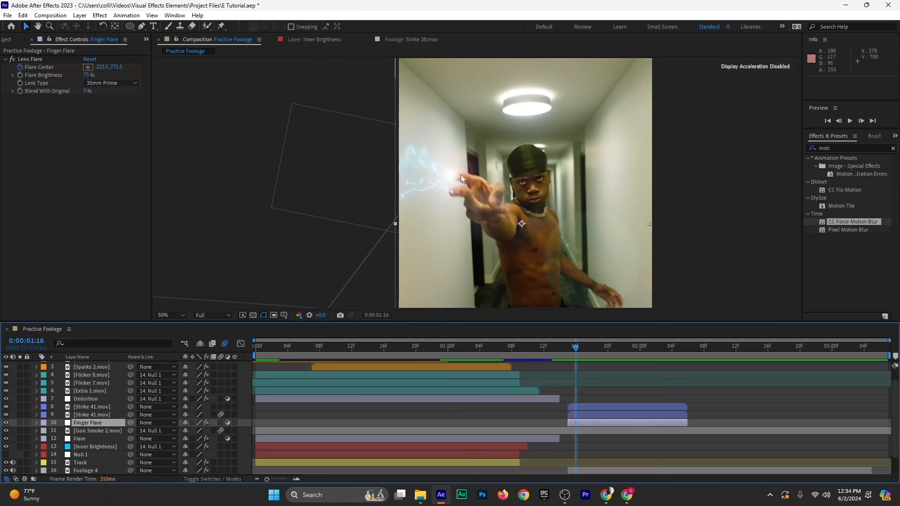
Duplicate Finger Flare's Lens Flare at 0:00:01:15 without Flare Center keyframes and place the copy on the lower fingertip at about 235.5, 811
{"action": "left_click", "coordinate": [288, 483]}
{"action": "left_click", "coordinate": [561, 347]}
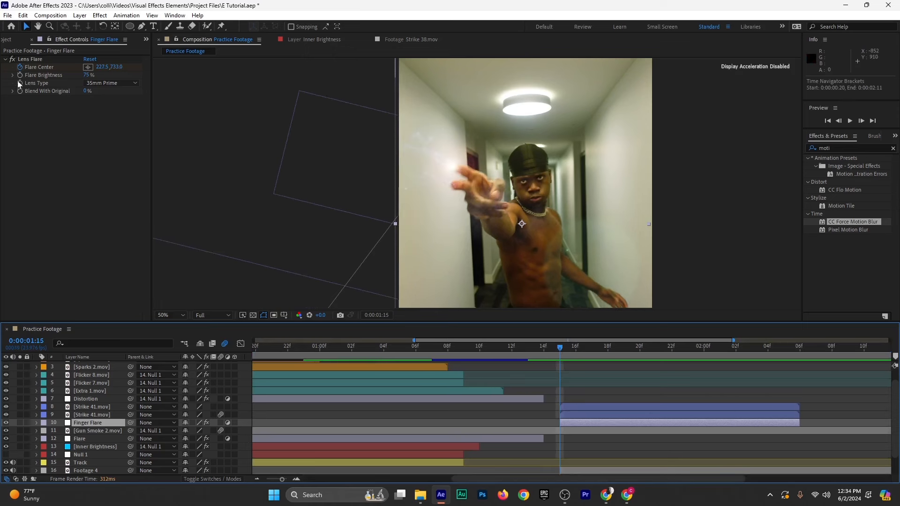
{"action": "left_click", "coordinate": [26, 58]}
{"action": "key", "text": "ctrl+d"}
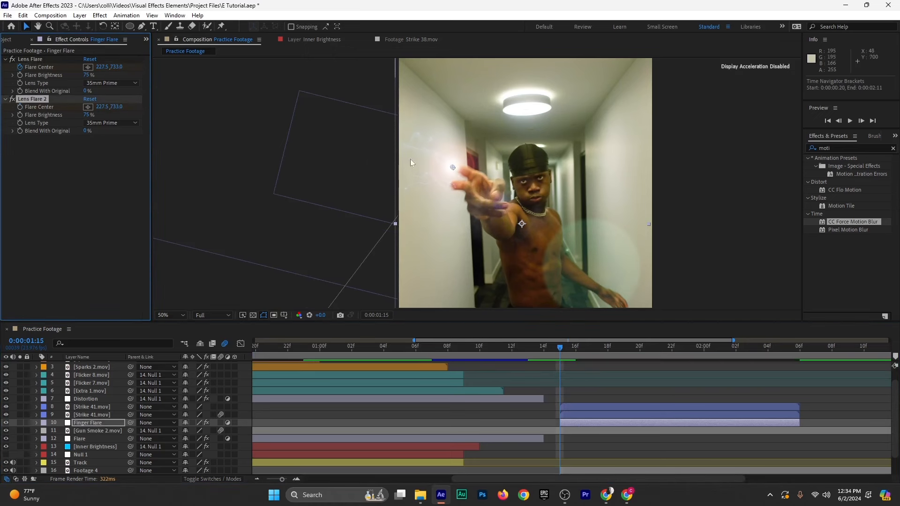
{"action": "left_click_drag", "start_coordinate": [453, 169], "coordinate": [455, 186]}
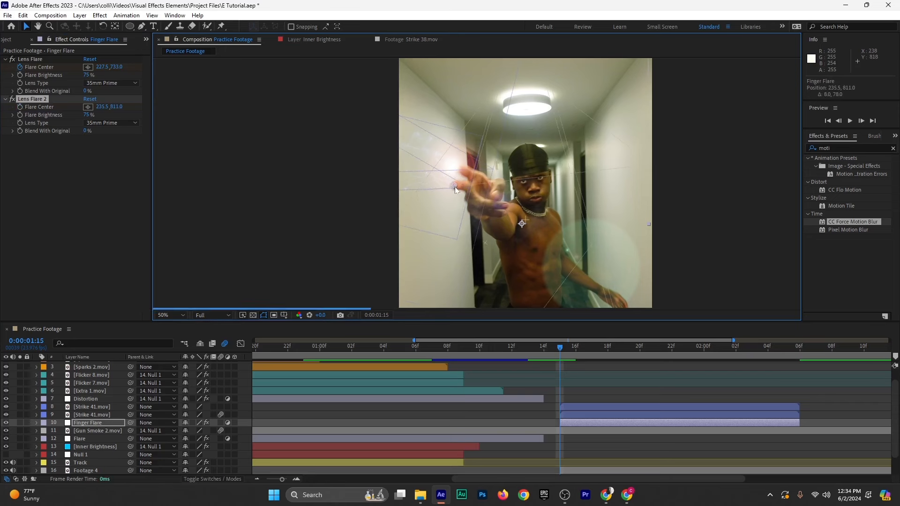
Set Lens Flare 2's lens type to 50-300mm Zoom and its brightness to 50%, after trying 30%
{"action": "scroll", "coordinate": [462, 176], "scroll_direction": "up", "scroll_amount": 2}
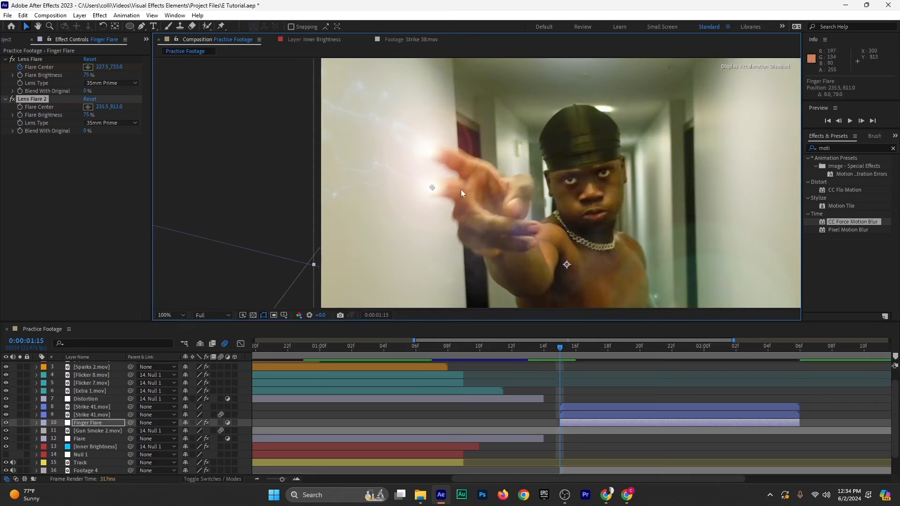
{"action": "scroll", "coordinate": [460, 190], "scroll_direction": "up", "scroll_amount": 2}
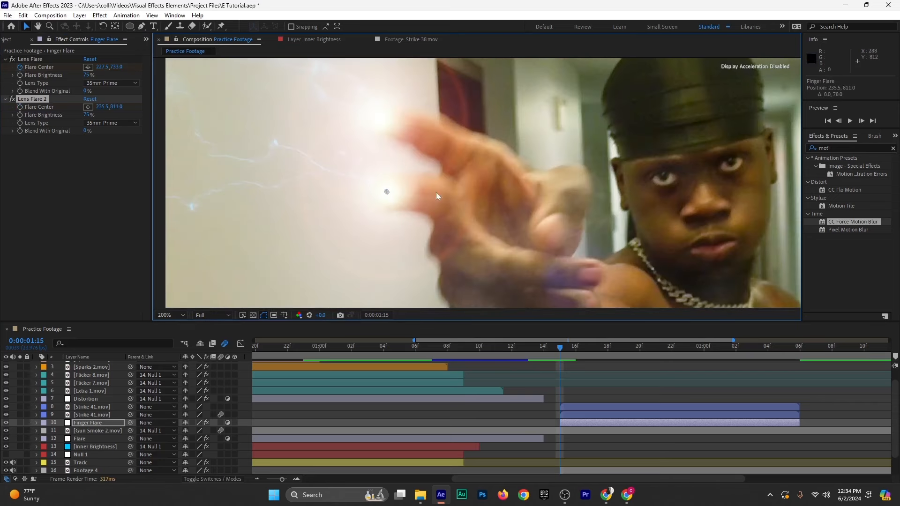
{"action": "left_click", "coordinate": [99, 123]}
{"action": "left_click", "coordinate": [106, 135]}
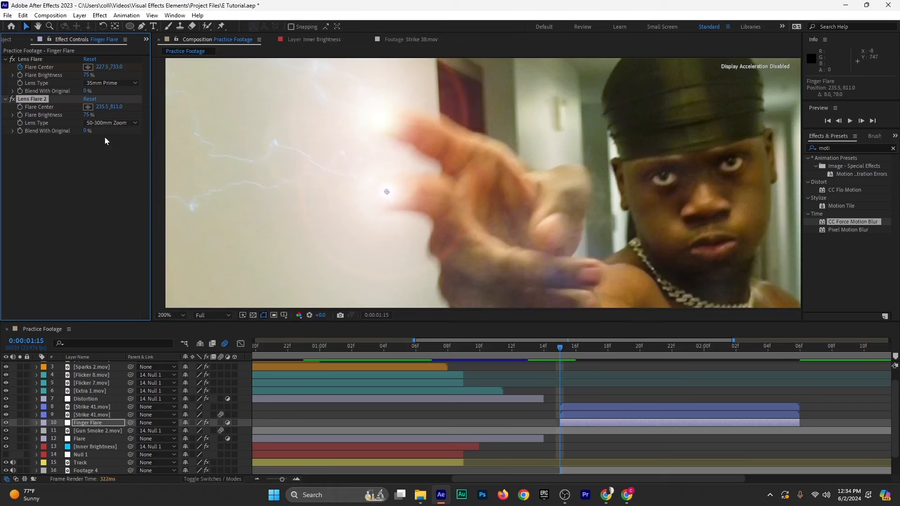
{"action": "left_click", "coordinate": [88, 116]}
{"action": "left_click", "coordinate": [109, 194]}
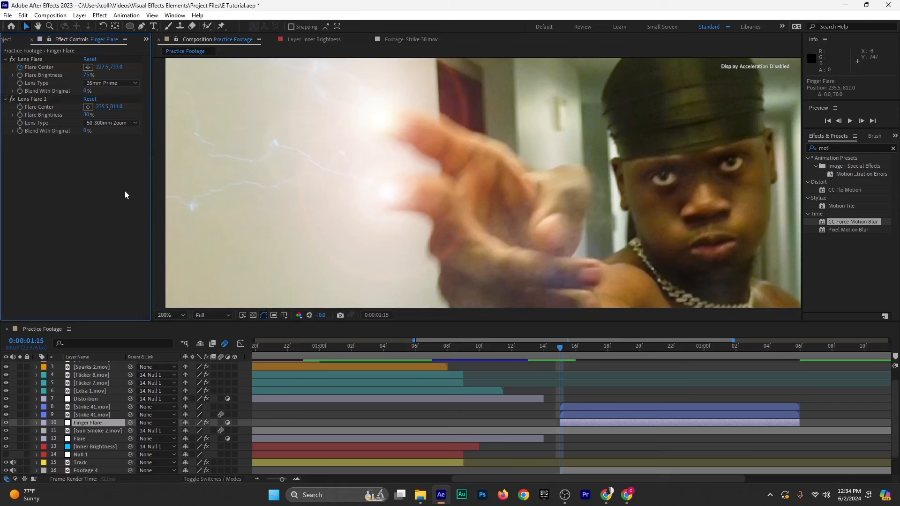
{"action": "left_click", "coordinate": [87, 115]}
{"action": "type", "text": "5"}
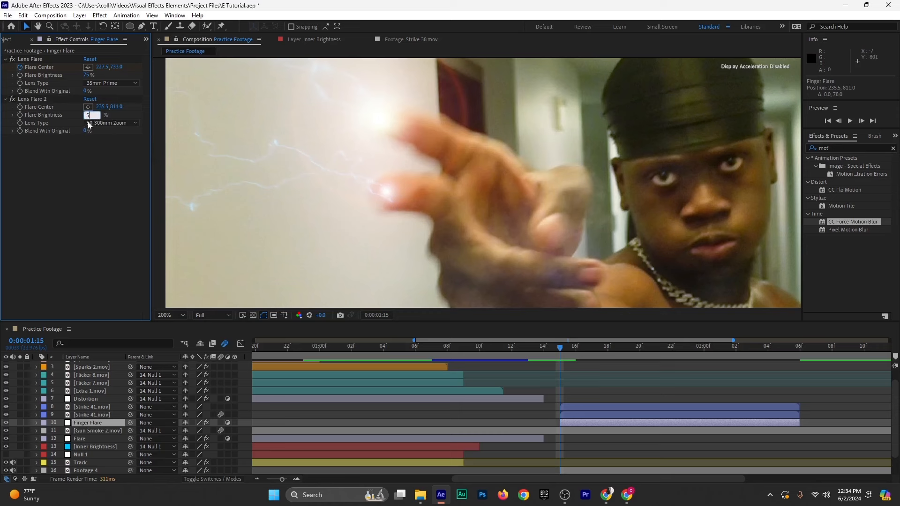
{"action": "type", "text": "0"}
{"action": "left_click", "coordinate": [71, 197]}
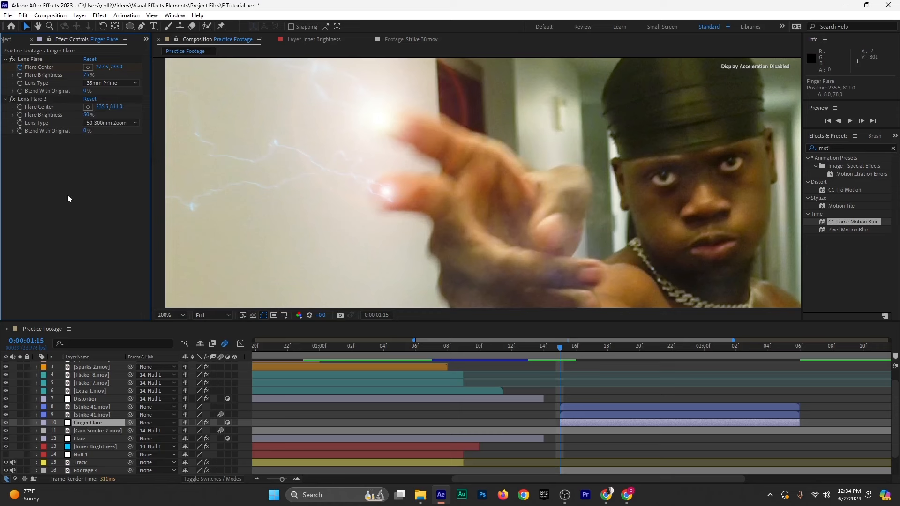
Reposition Lens Flare 2's Flare Center on the lower fingertip at about 227, 811.5 and start keyframing it at 0:00:01:15
{"action": "left_click", "coordinate": [87, 107]}
{"action": "left_click", "coordinate": [384, 197]}
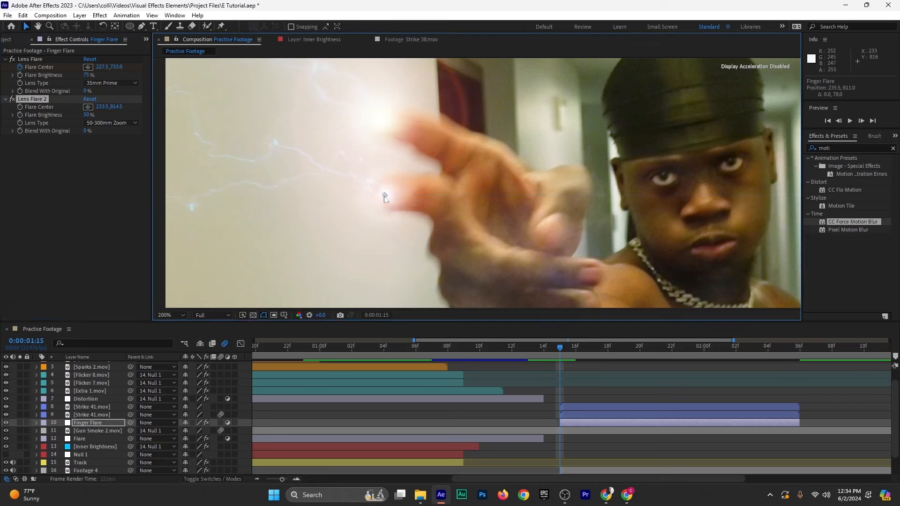
{"action": "left_click_drag", "start_coordinate": [385, 196], "coordinate": [378, 194]}
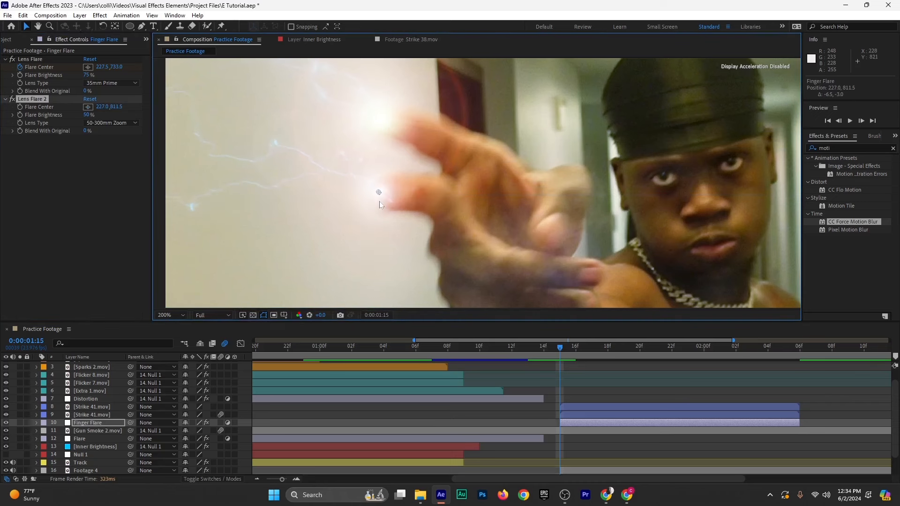
{"action": "left_click", "coordinate": [22, 110]}
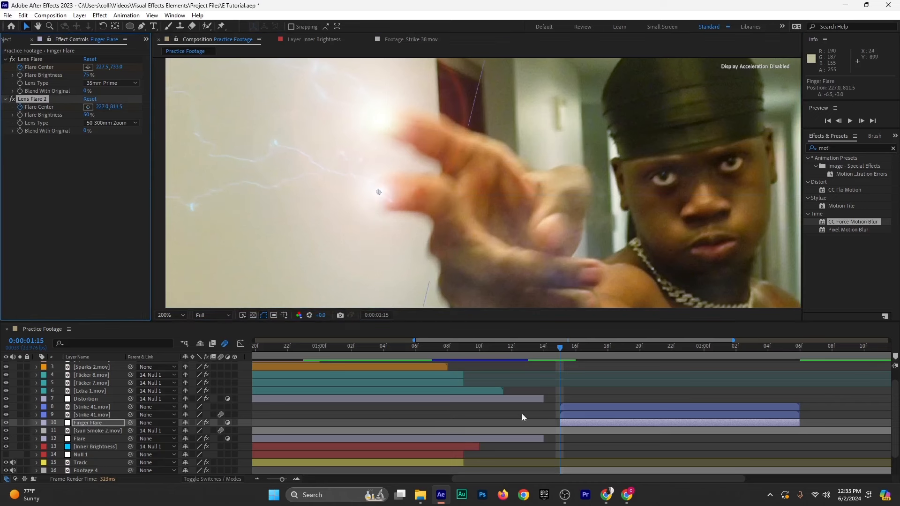
Solo the Finger Flare and Footage 4 layers and turn off the Lens Flare 2 effect
{"action": "left_click", "coordinate": [20, 422]}
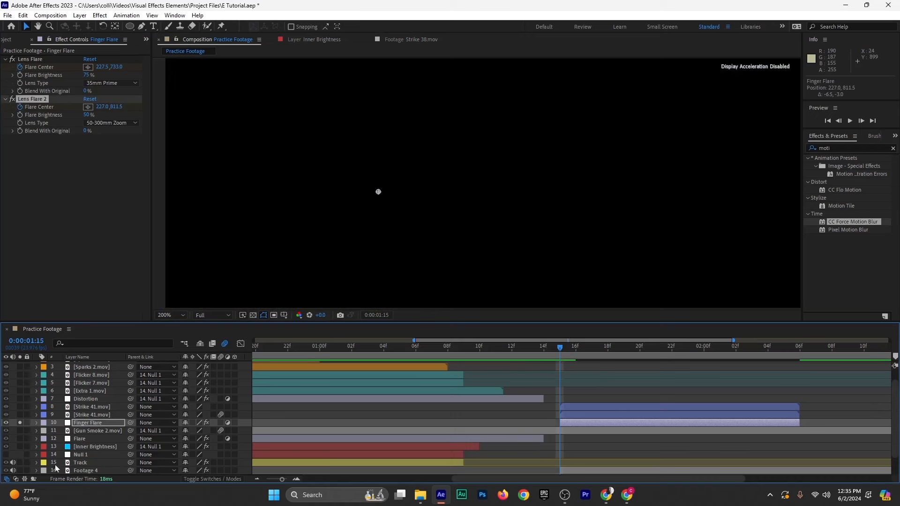
{"action": "left_click", "coordinate": [19, 470]}
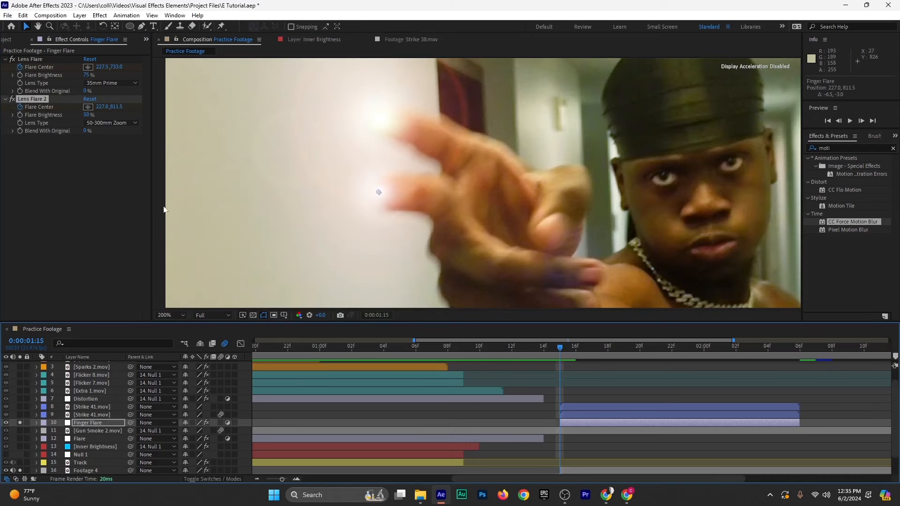
{"action": "left_click", "coordinate": [15, 99]}
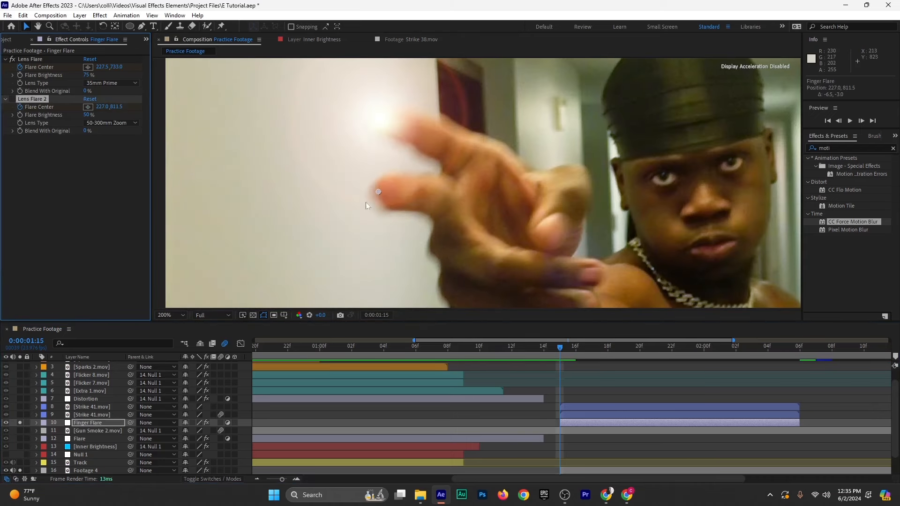
Keyframe Lens Flare 2's Flare Center on the lower fingertip at about 257.5, 904 at 0:00:01:20 and 235, 918.5 at 0:00:01:22
{"action": "left_click_drag", "start_coordinate": [379, 192], "coordinate": [407, 278]}
{"action": "key", "text": "Page_Down"}
{"action": "left_click", "coordinate": [861, 123]}
{"action": "left_click", "coordinate": [861, 121]}
{"action": "left_click", "coordinate": [860, 121]}
{"action": "left_click", "coordinate": [862, 121]}
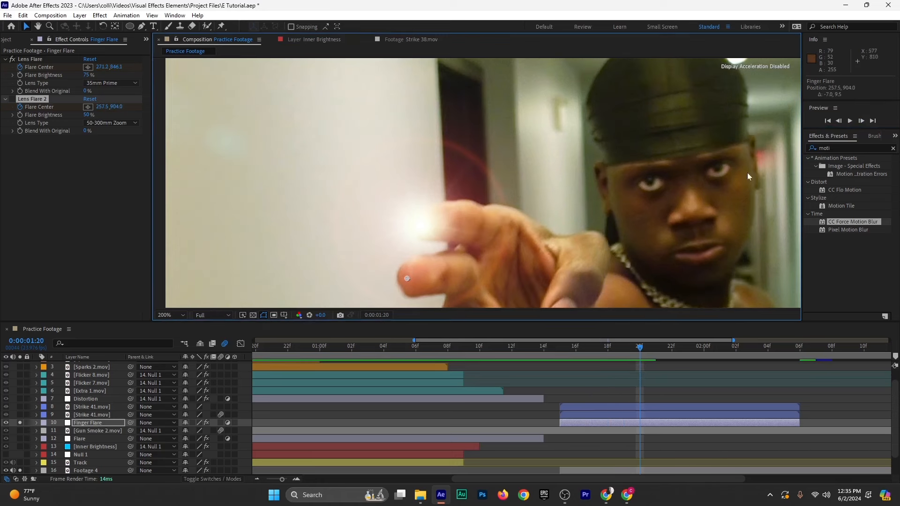
{"action": "left_click", "coordinate": [861, 121]}
{"action": "left_click", "coordinate": [861, 121]}
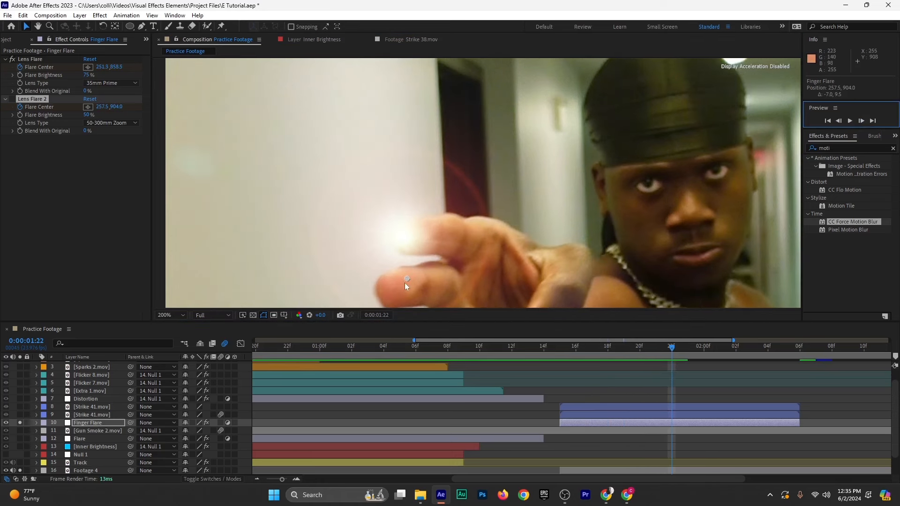
{"action": "left_click_drag", "start_coordinate": [405, 284], "coordinate": [386, 292]}
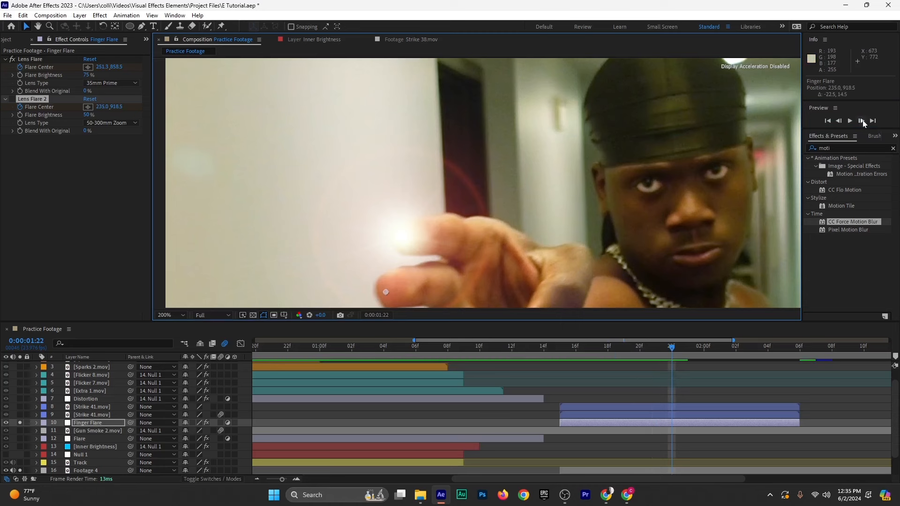
Keyframe Lens Flare 2's Flare Center on the lower fingertip at about 203.5, 918 at 0:00:02:01 and 207.5, 899.5 at 0:00:02:04
{"action": "left_click", "coordinate": [862, 121]}
{"action": "left_click", "coordinate": [862, 121]}
{"action": "left_click", "coordinate": [862, 121]}
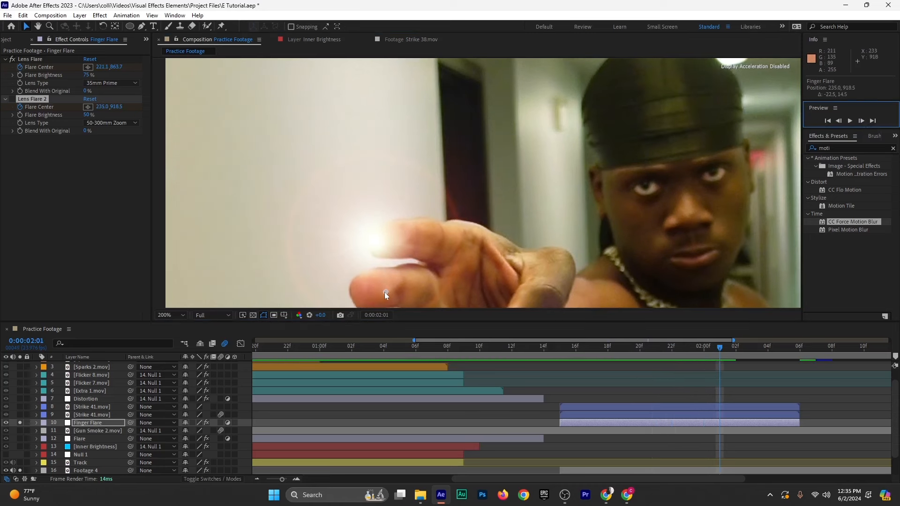
{"action": "left_click_drag", "start_coordinate": [384, 292], "coordinate": [356, 291]}
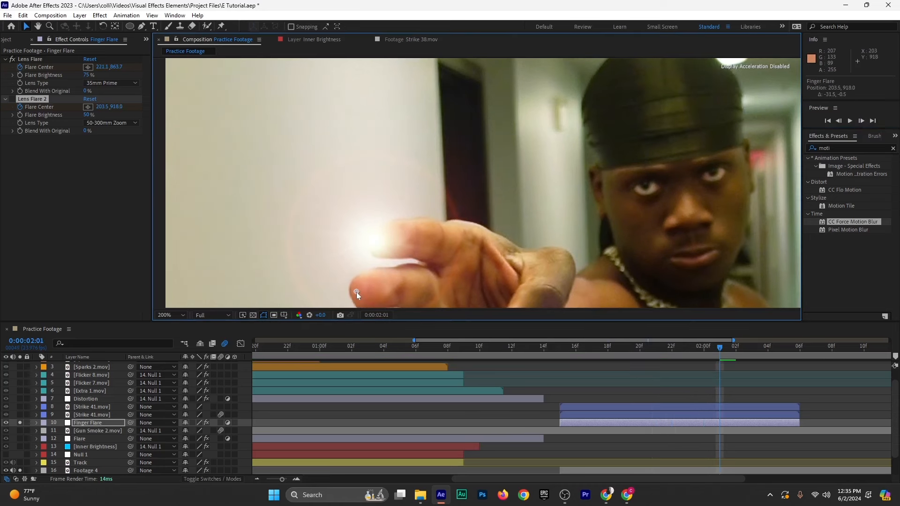
{"action": "left_click", "coordinate": [861, 120]}
{"action": "left_click", "coordinate": [861, 121]}
{"action": "left_click", "coordinate": [861, 121]}
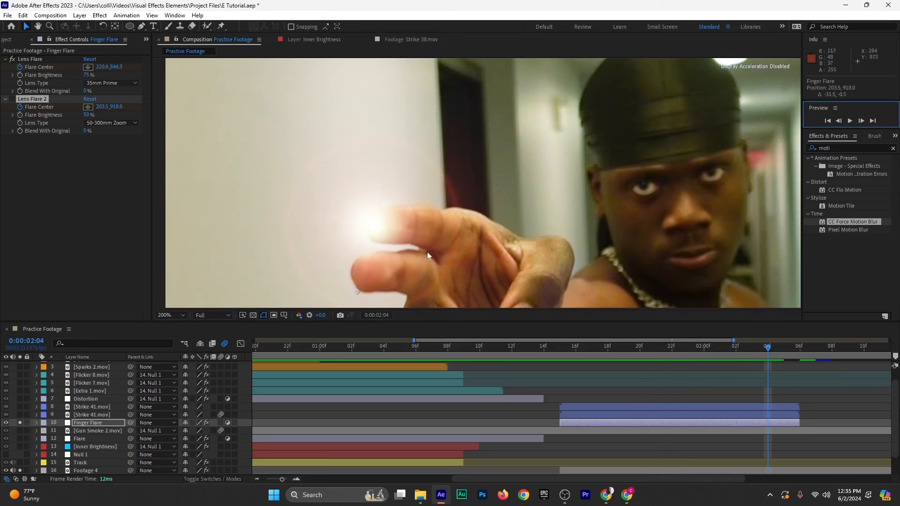
{"action": "left_click_drag", "start_coordinate": [357, 292], "coordinate": [360, 275]}
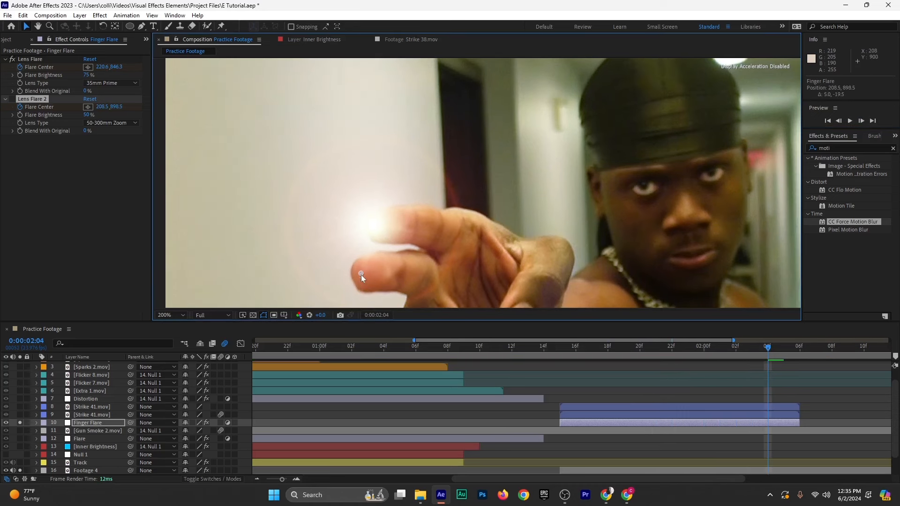
Keyframe Lens Flare 2's Flare Center at about 211.5, 890.5 at 0:00:02:05, and restore the effect and all unsoloed layers
{"action": "left_click", "coordinate": [862, 120]}
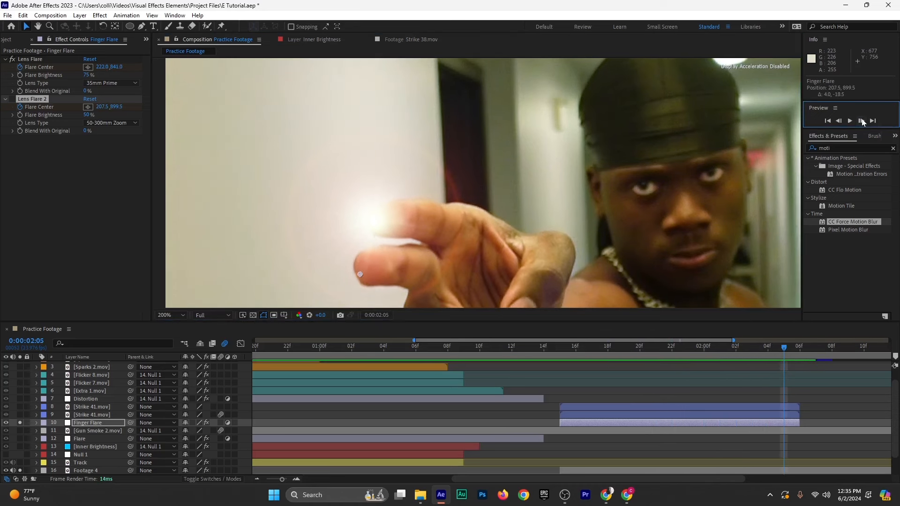
{"action": "left_click", "coordinate": [862, 121]}
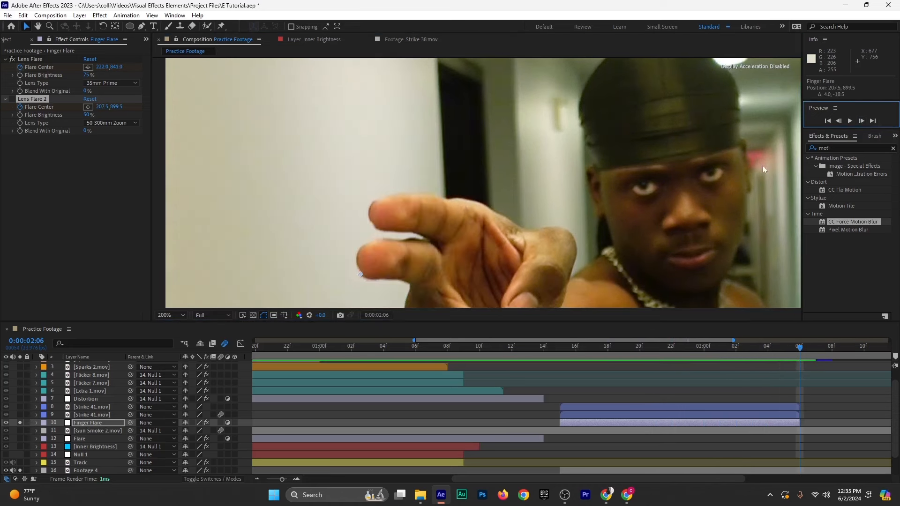
{"action": "left_click", "coordinate": [839, 121]}
{"action": "left_click_drag", "start_coordinate": [360, 275], "coordinate": [364, 267]}
{"action": "key", "text": "ctrl+s"}
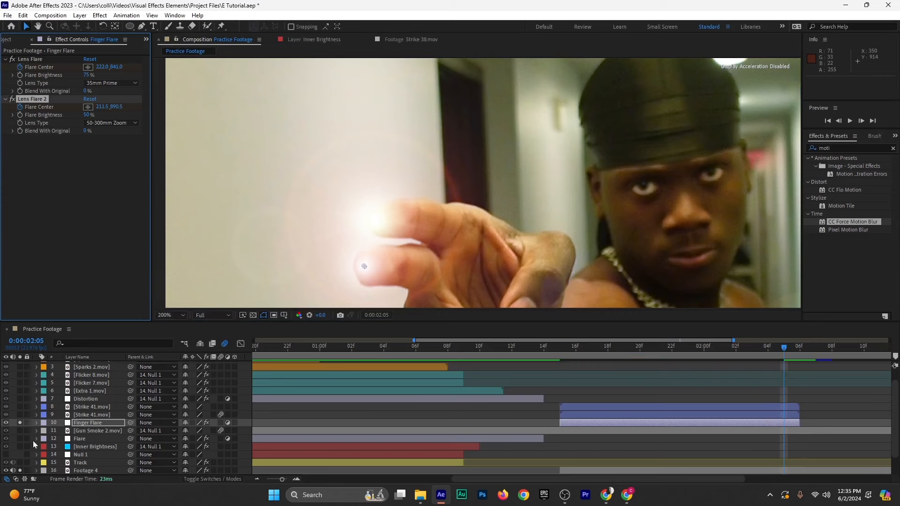
{"action": "left_click", "coordinate": [20, 423]}
Play back both fingertip flares at a wider view from 0:00:01:13 to review their tracking
{"action": "left_click", "coordinate": [557, 346]}
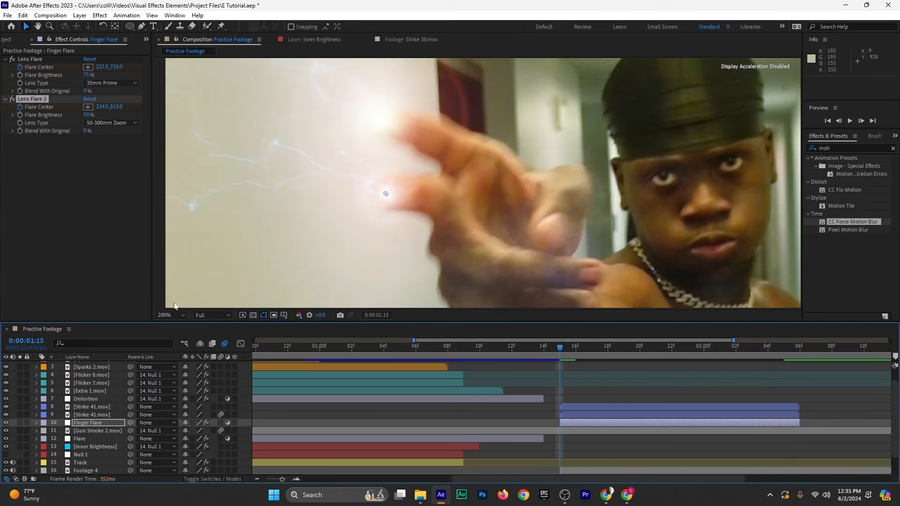
{"action": "left_click", "coordinate": [172, 315]}
{"action": "left_click", "coordinate": [181, 159]}
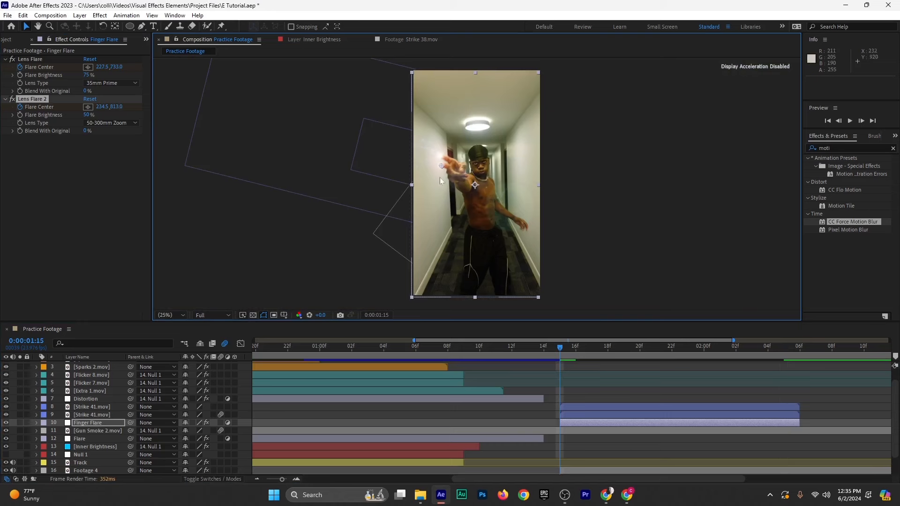
{"action": "key", "text": "period"}
{"action": "key", "text": "space"}
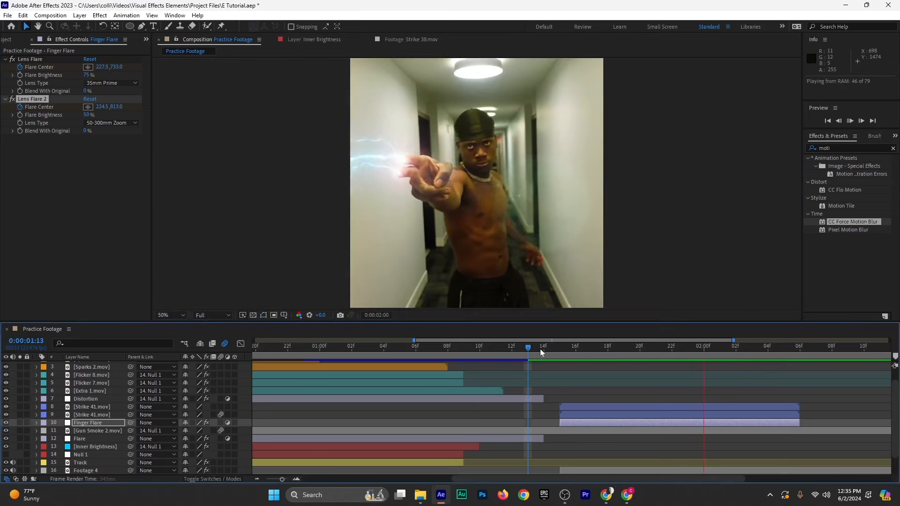
Set Lens Flare 2's flare brightness to 75%
{"action": "left_click_drag", "start_coordinate": [540, 349], "coordinate": [595, 367]}
{"action": "left_click", "coordinate": [87, 115]}
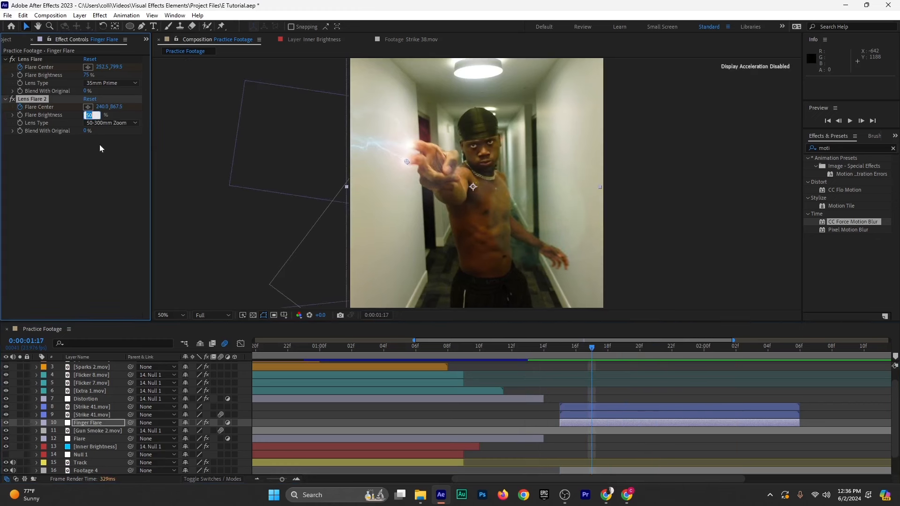
{"action": "type", "text": "75"}
{"action": "key", "text": "Return"}
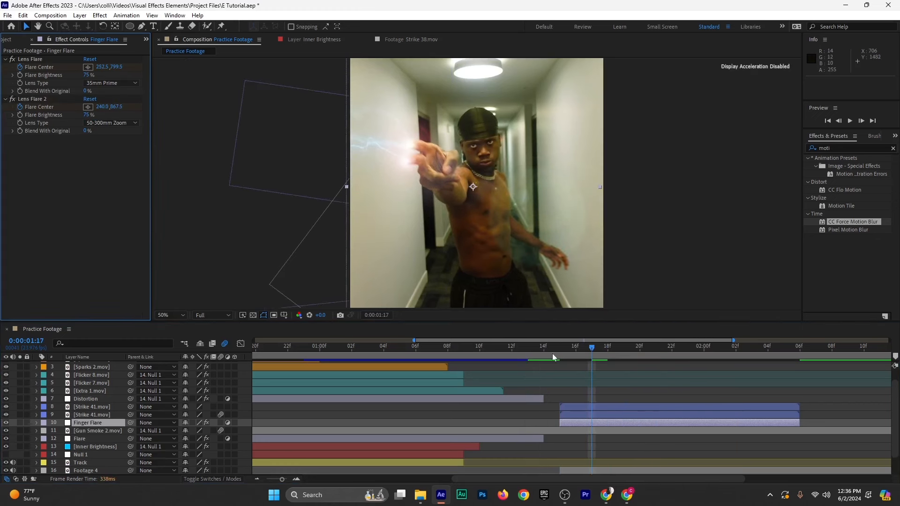
Play back the fingertip flares from 0:00:01:15 and save the project
{"action": "left_click", "coordinate": [553, 357]}
{"action": "key", "text": "space"}
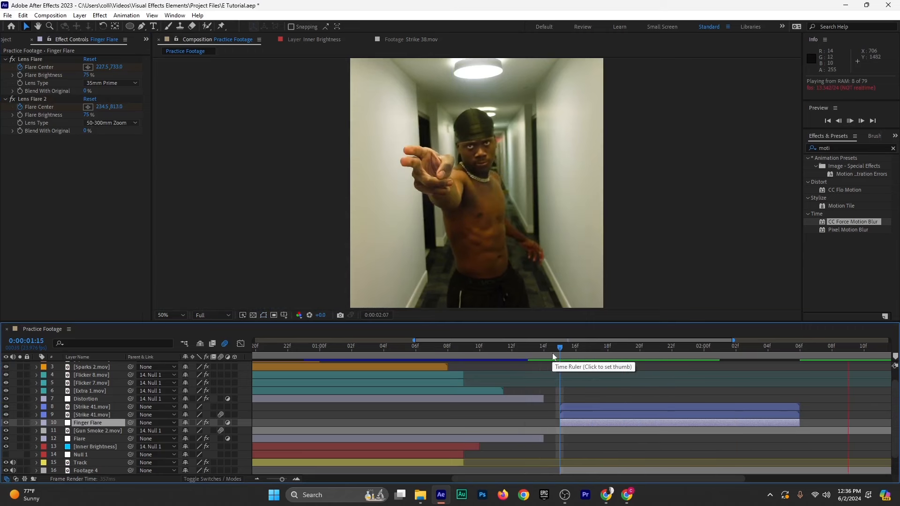
{"action": "key", "text": "space"}
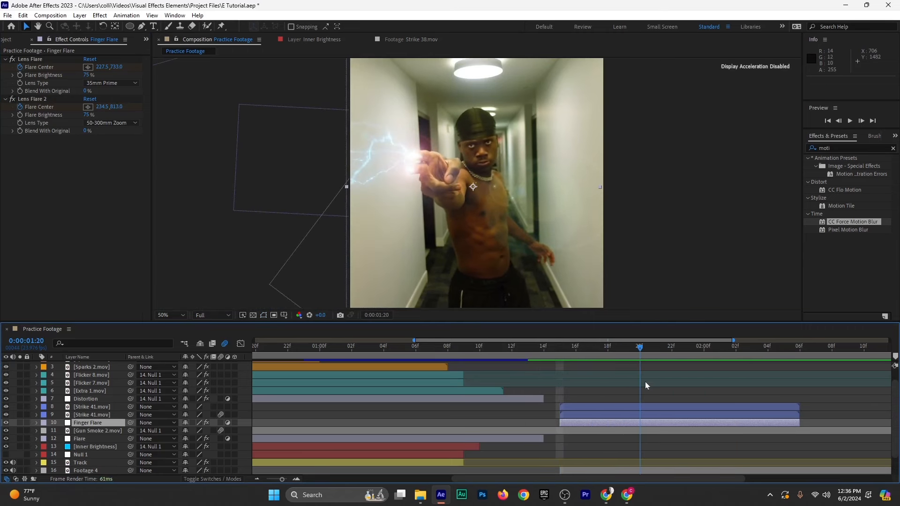
{"action": "key", "text": "ctrl+s"}
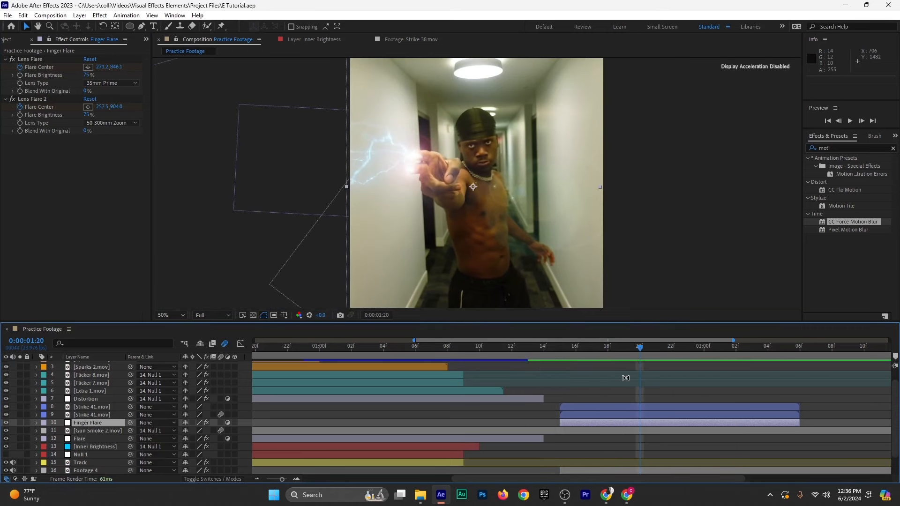
Duplicate the Light Flicker layer directly above the Strike 41 layers, with the copy spanning 0:00:01:15 to 0:00:02:05
{"action": "left_click", "coordinate": [257, 480]}
{"action": "scroll", "coordinate": [426, 410], "scroll_direction": "up", "scroll_amount": 1}
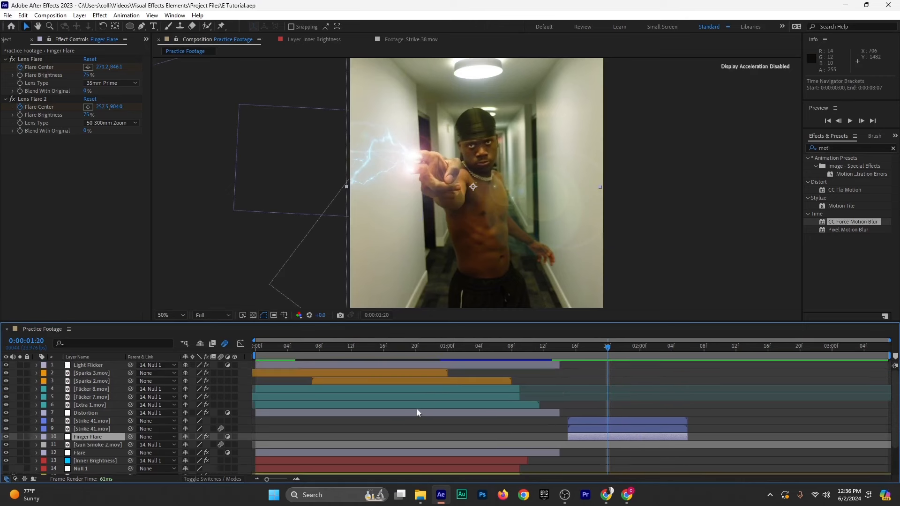
{"action": "left_click", "coordinate": [323, 365]}
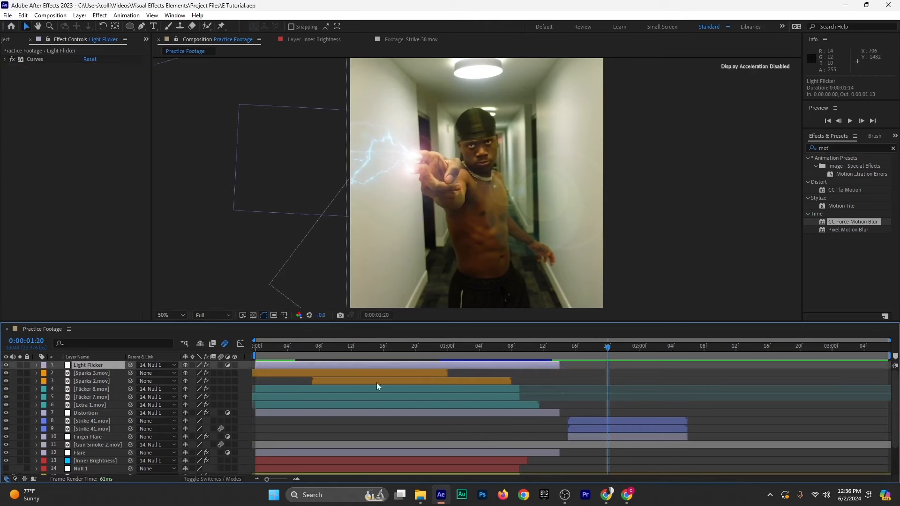
{"action": "key", "text": "ctrl+d"}
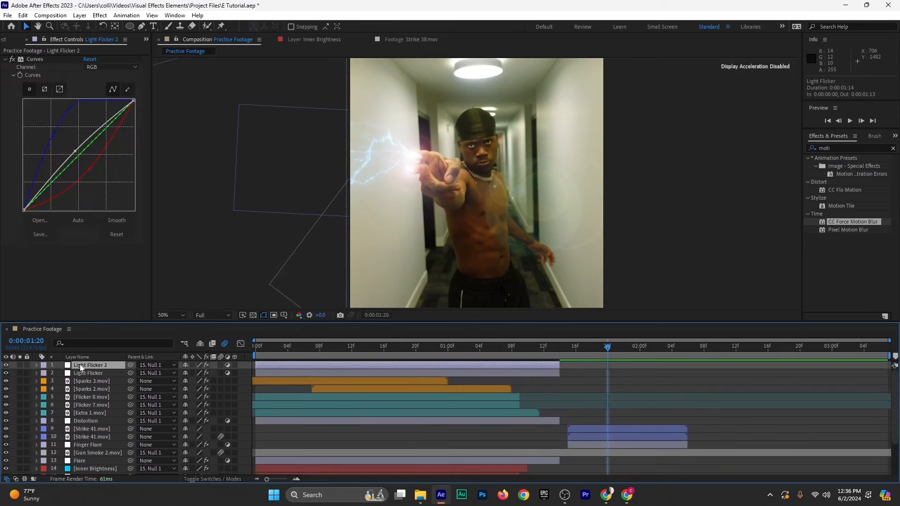
{"action": "left_click_drag", "start_coordinate": [80, 368], "coordinate": [378, 426]}
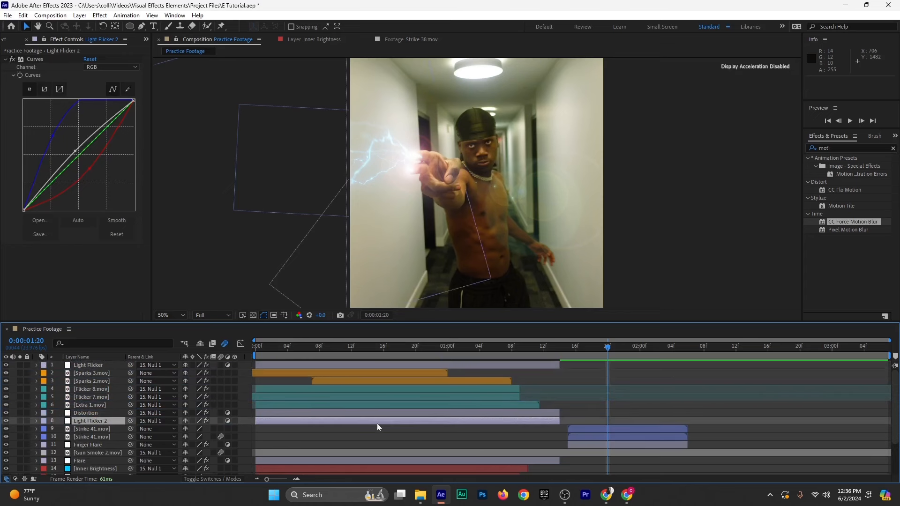
{"action": "left_click_drag", "start_coordinate": [274, 421], "coordinate": [617, 441]}
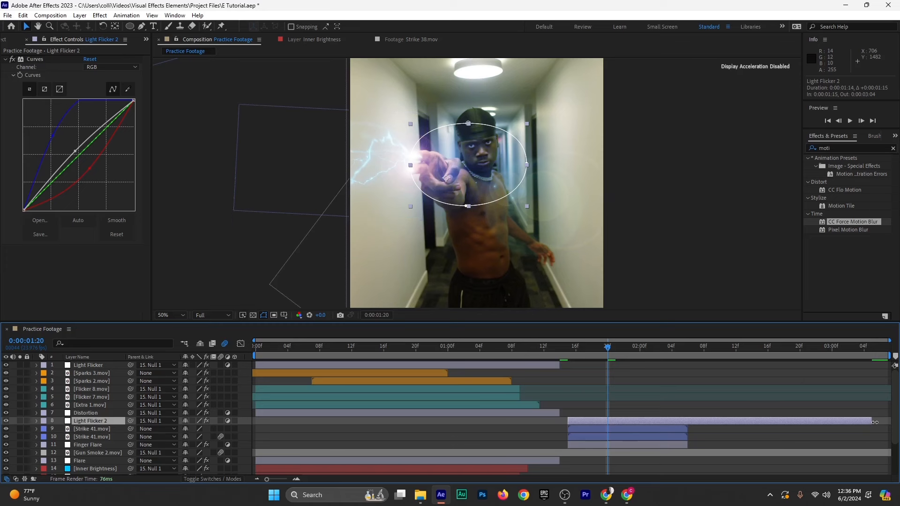
{"action": "left_click_drag", "start_coordinate": [875, 422], "coordinate": [692, 431]}
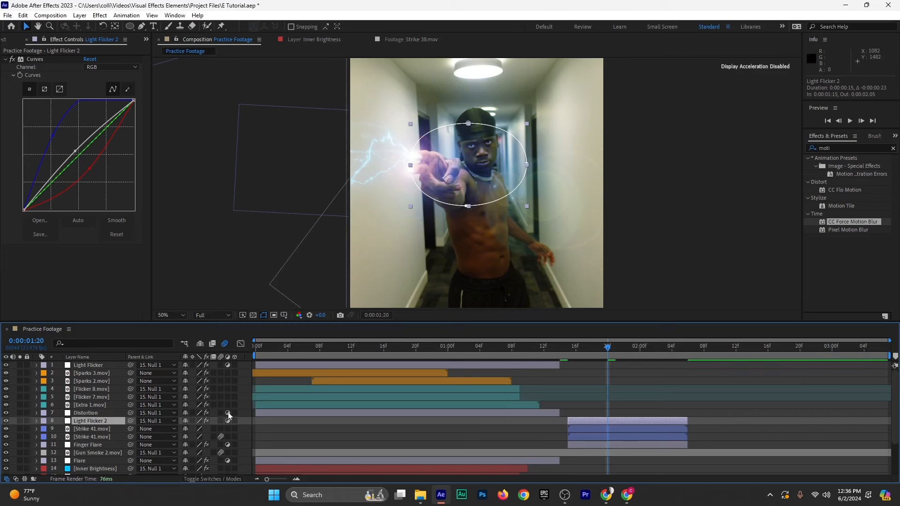
Move and reshape Light Flicker 2's Mask 1 into a wide oval over the lightning and the outstretched hand
{"action": "key", "text": "m"}
{"action": "left_click", "coordinate": [90, 431]}
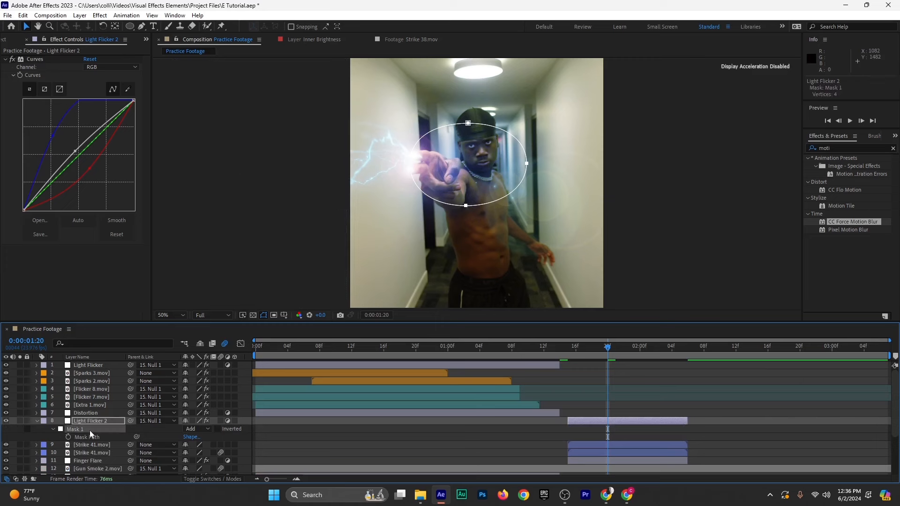
{"action": "left_click_drag", "start_coordinate": [466, 206], "coordinate": [372, 205]}
{"action": "double_click", "coordinate": [432, 165]}
{"action": "left_click_drag", "start_coordinate": [430, 163], "coordinate": [489, 158]}
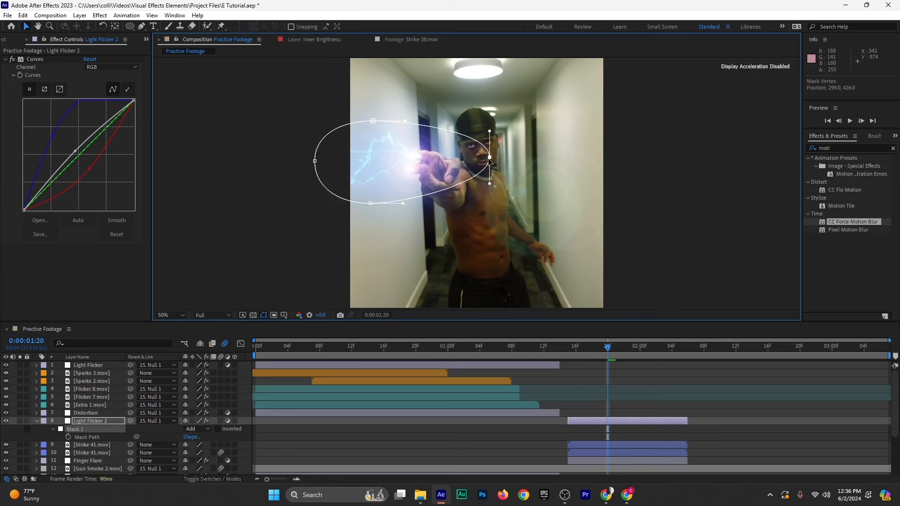
{"action": "left_click_drag", "start_coordinate": [371, 207], "coordinate": [362, 218]}
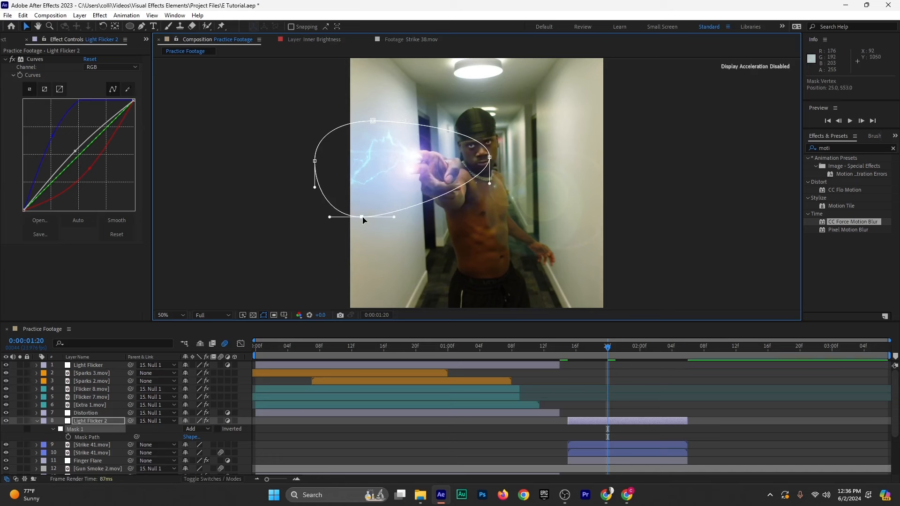
{"action": "left_click_drag", "start_coordinate": [372, 121], "coordinate": [369, 115]}
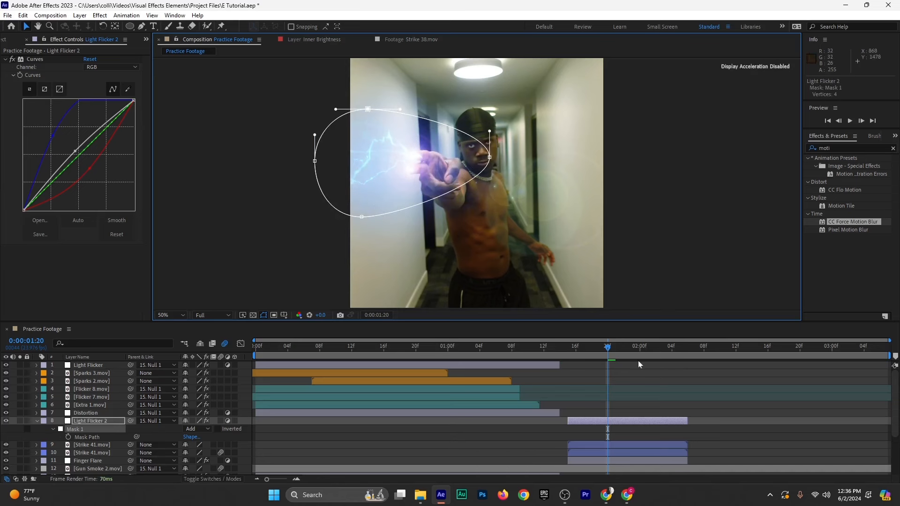
Play back and scrub the strikes from around 0:00:01:12 to review the masked light flicker around the hand
{"action": "left_click_drag", "start_coordinate": [607, 347], "coordinate": [547, 350]}
{"action": "key", "text": "space"}
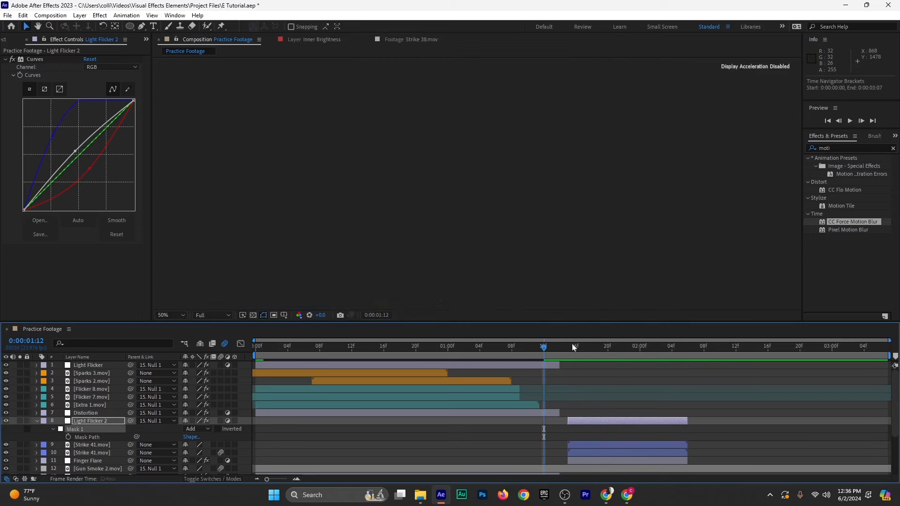
{"action": "key", "text": "space"}
{"action": "left_click_drag", "start_coordinate": [563, 352], "coordinate": [647, 365]}
{"action": "key", "text": "space"}
{"action": "left_click", "coordinate": [567, 351]}
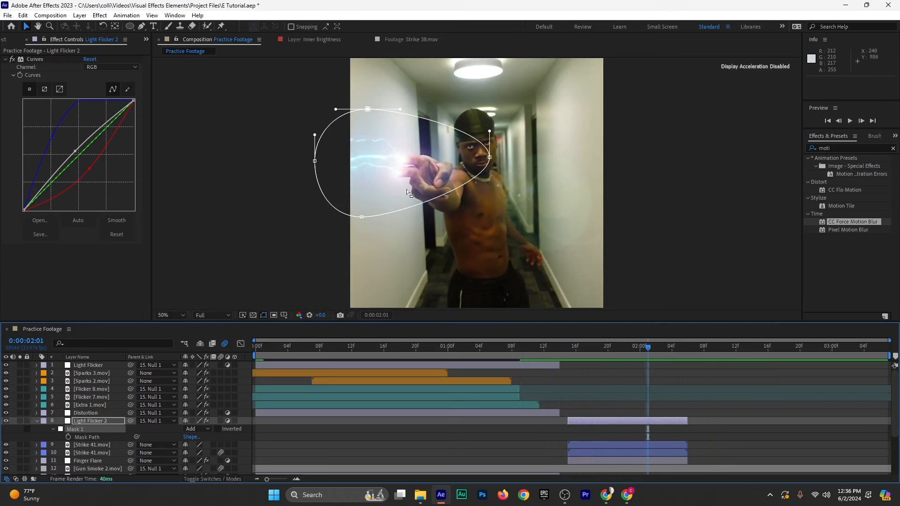
Pull the midpoint of Light Flicker 2's RGB curve well below the diagonal to darken the masked area
{"action": "left_click", "coordinate": [103, 67]}
{"action": "left_click", "coordinate": [101, 70]}
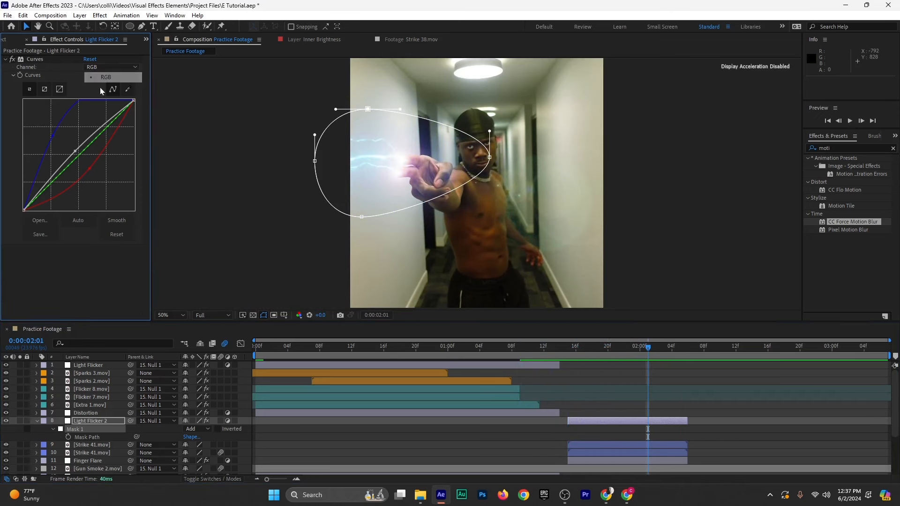
{"action": "left_click_drag", "start_coordinate": [75, 151], "coordinate": [96, 179]}
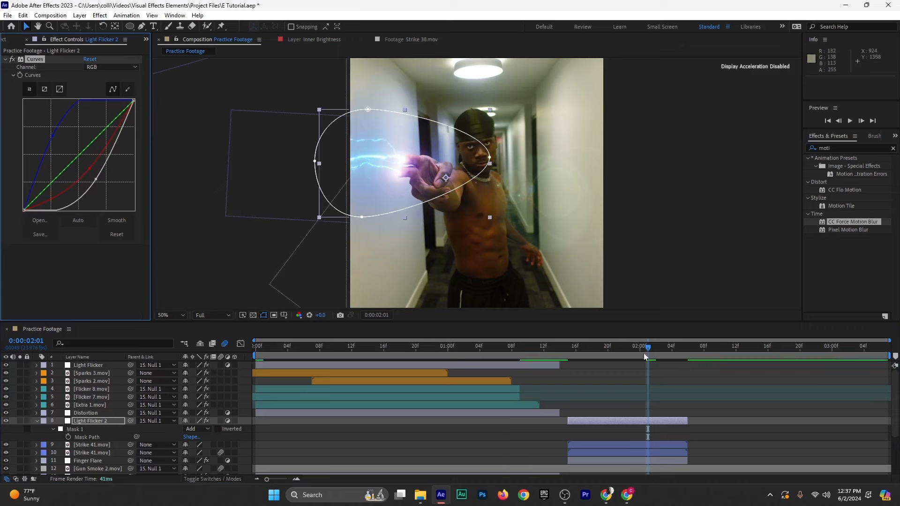
Feather Light Flicker 2's Mask 1 by about 529 pixels and play back the strikes from 0:00:01:14 to check the softened edge
{"action": "left_click_drag", "start_coordinate": [645, 357], "coordinate": [561, 357]}
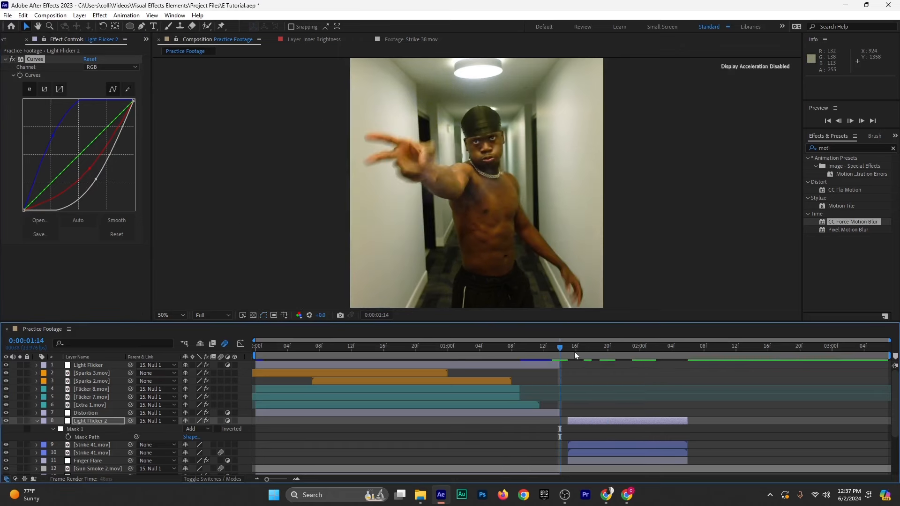
{"action": "key", "text": "space"}
{"action": "scroll", "coordinate": [588, 345], "scroll_direction": "up", "scroll_amount": 3}
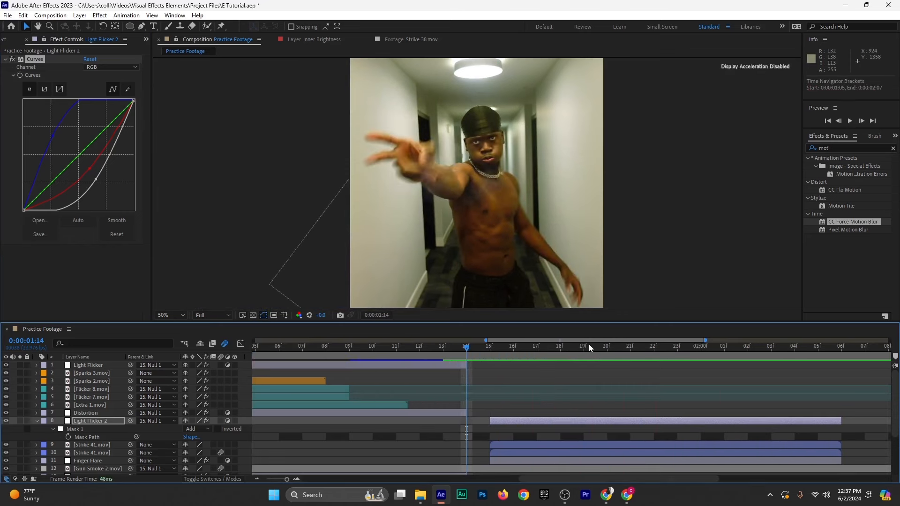
{"action": "mouse_move", "coordinate": [589, 344]}
{"action": "left_mouse_down"}
{"action": "mouse_move", "coordinate": [515, 355]}
{"action": "mouse_move", "coordinate": [584, 359]}
{"action": "left_mouse_up"}
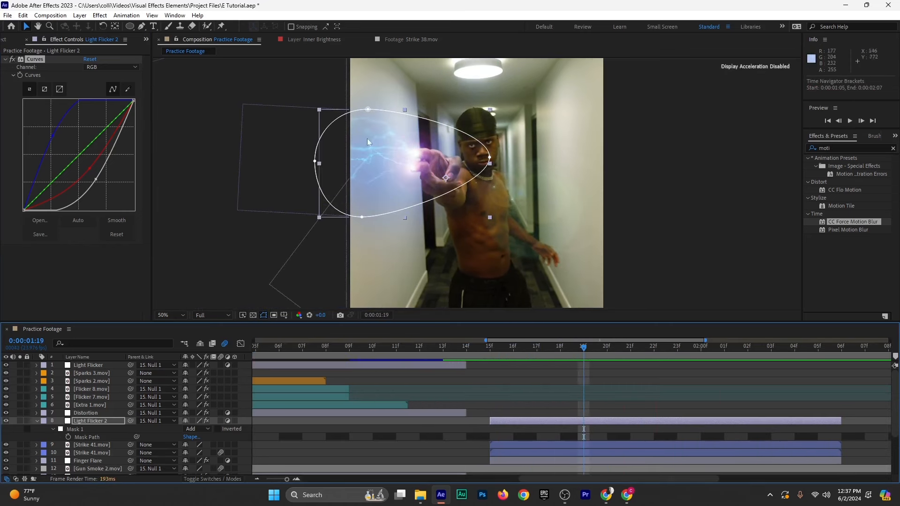
{"action": "left_click", "coordinate": [93, 422]}
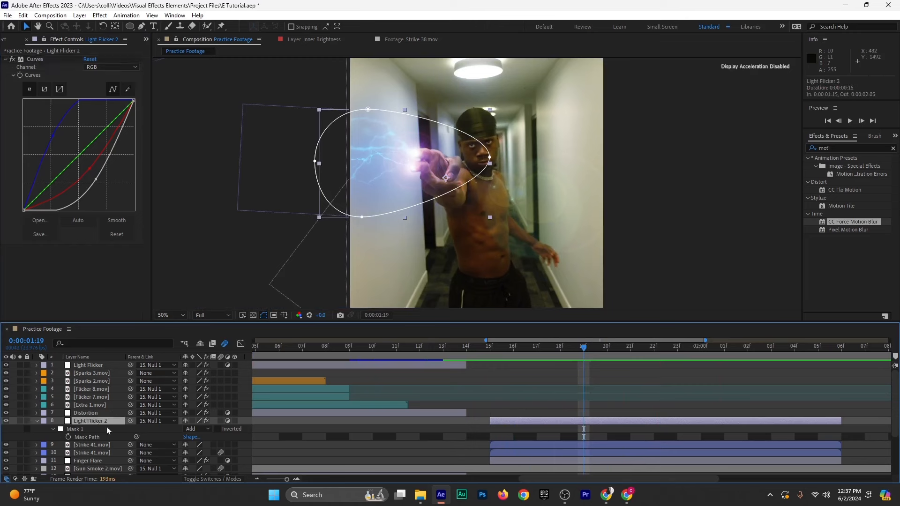
{"action": "left_click_drag", "start_coordinate": [205, 437], "coordinate": [304, 441]}
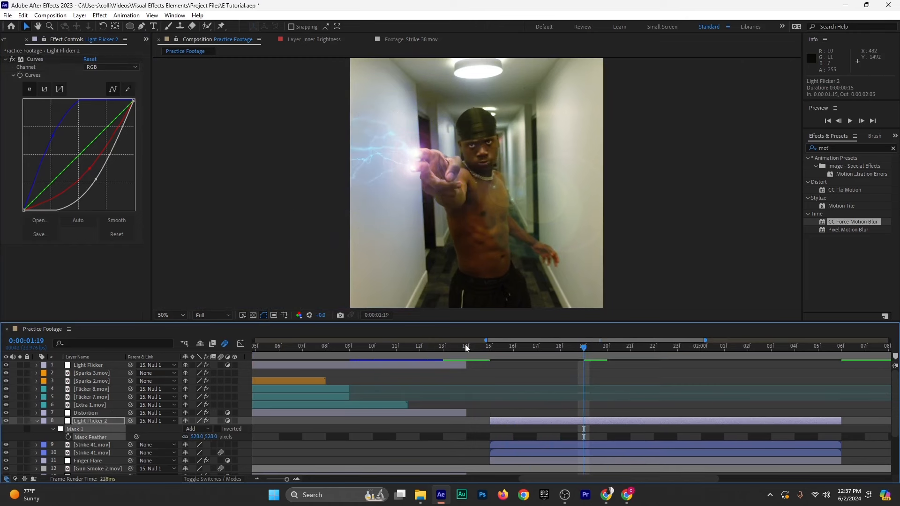
{"action": "left_click", "coordinate": [521, 354]}
{"action": "left_click_drag", "start_coordinate": [522, 353], "coordinate": [461, 367]}
{"action": "key", "text": "space"}
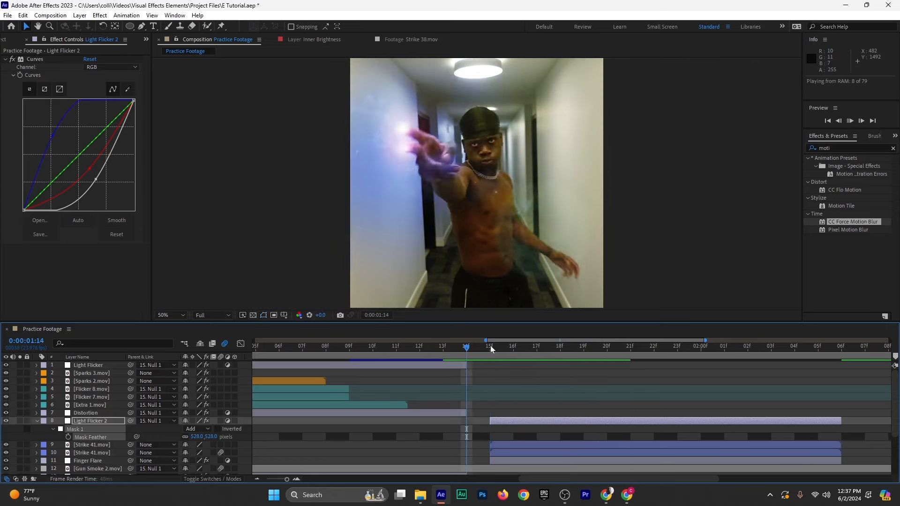
{"action": "left_click", "coordinate": [491, 347]}
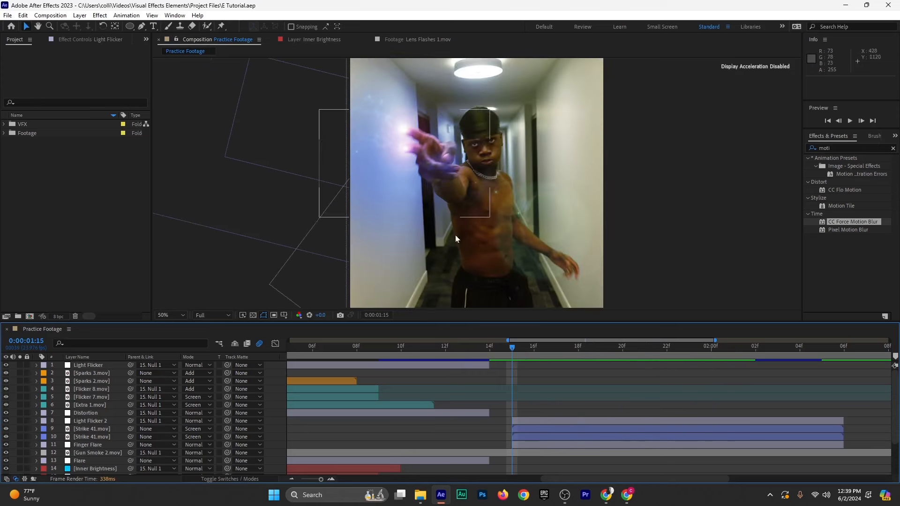
Look through the composition's layer stack, from the Light Flicker and flare layers down to the footage layers
{"action": "left_click", "coordinate": [518, 425]}
{"action": "left_click_drag", "start_coordinate": [566, 479], "coordinate": [511, 479]}
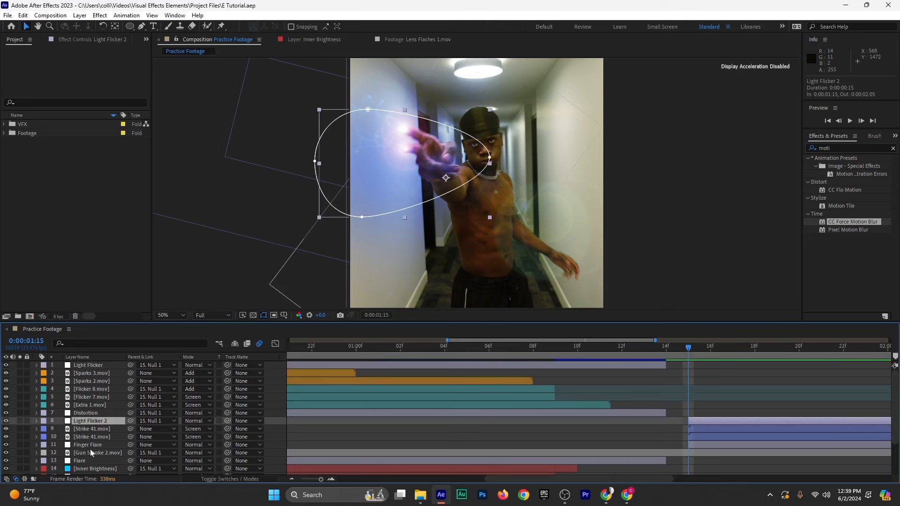
{"action": "scroll", "coordinate": [90, 449], "scroll_direction": "down", "scroll_amount": 1}
{"action": "scroll", "coordinate": [88, 463], "scroll_direction": "down", "scroll_amount": 1}
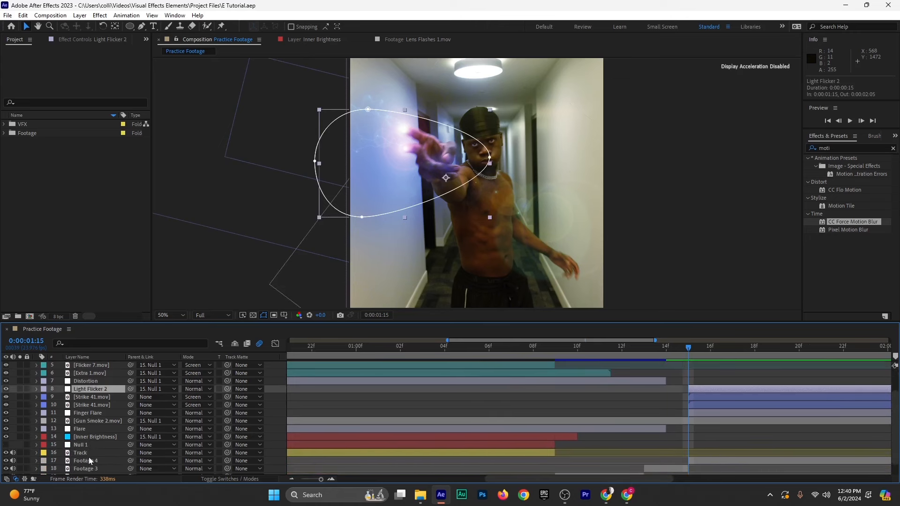
{"action": "left_click", "coordinate": [83, 422]}
{"action": "left_click", "coordinate": [88, 413]}
{"action": "scroll", "coordinate": [92, 429], "scroll_direction": "down", "scroll_amount": 1}
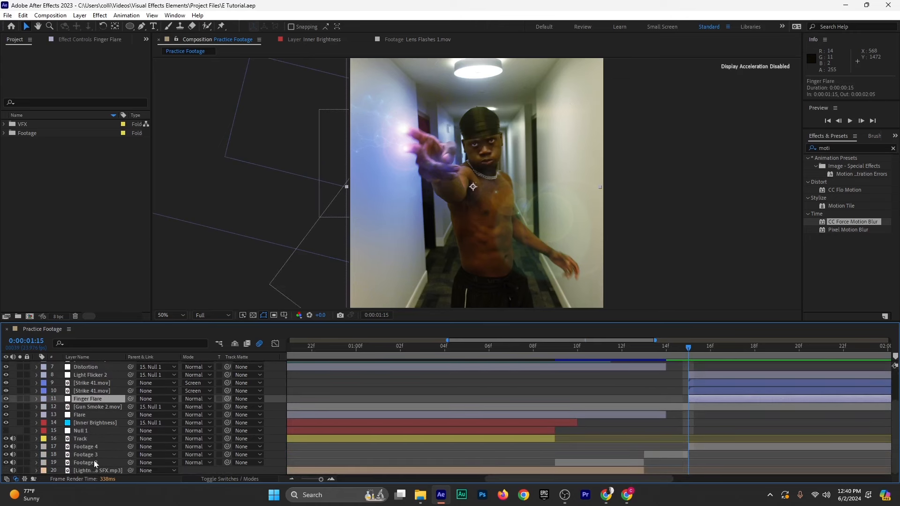
{"action": "scroll", "coordinate": [94, 459], "scroll_direction": "up", "scroll_amount": 3}
{"action": "scroll", "coordinate": [97, 448], "scroll_direction": "down", "scroll_amount": 3}
{"action": "scroll", "coordinate": [88, 418], "scroll_direction": "up", "scroll_amount": 3}
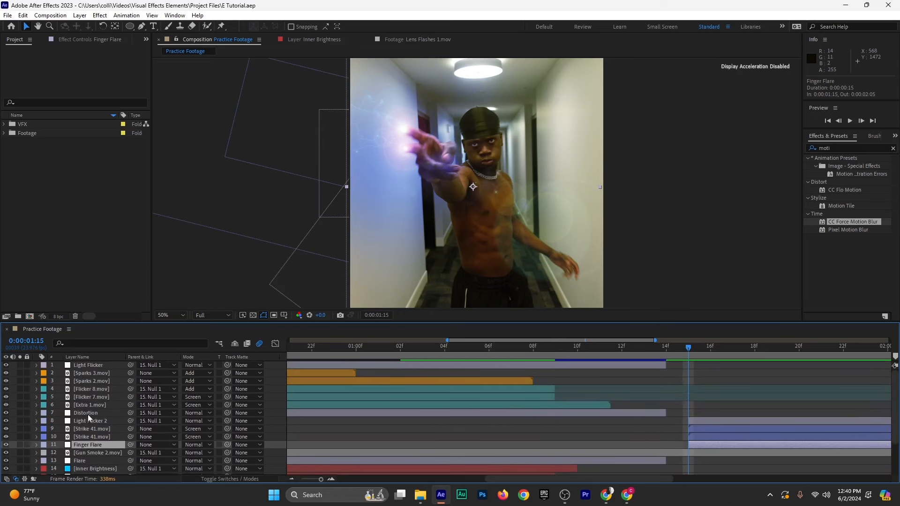
Duplicate the Distortion layer and shift the copy so it starts at 0:00:01:15
{"action": "left_click", "coordinate": [89, 413]}
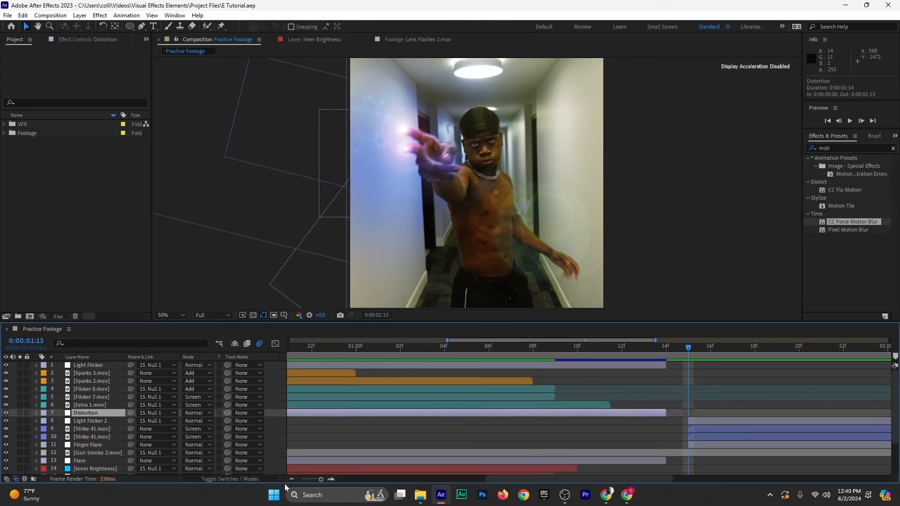
{"action": "key", "text": "ctrl+d"}
{"action": "left_click_drag", "start_coordinate": [342, 417], "coordinate": [694, 432]}
{"action": "left_click_drag", "start_coordinate": [565, 476], "coordinate": [642, 473]}
Keyframe Distortion 2's mask path over the fingertip glow at 0:00:01:15 and place the layer directly below the Strike 41 layers
{"action": "key", "text": "m"}
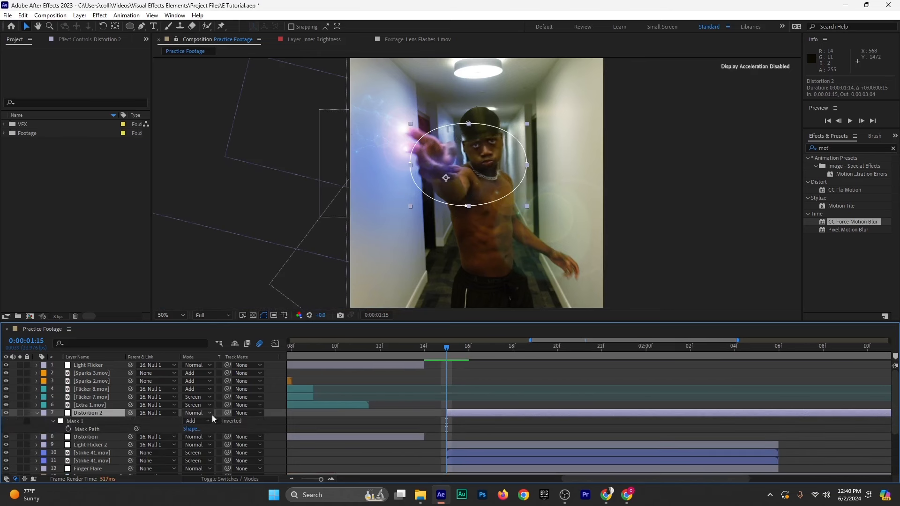
{"action": "left_click", "coordinate": [69, 429]}
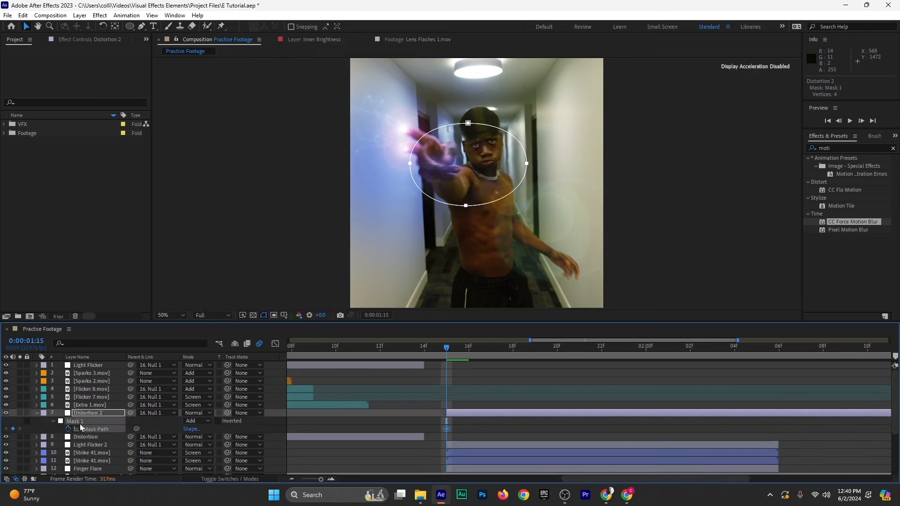
{"action": "left_click_drag", "start_coordinate": [466, 208], "coordinate": [366, 181]}
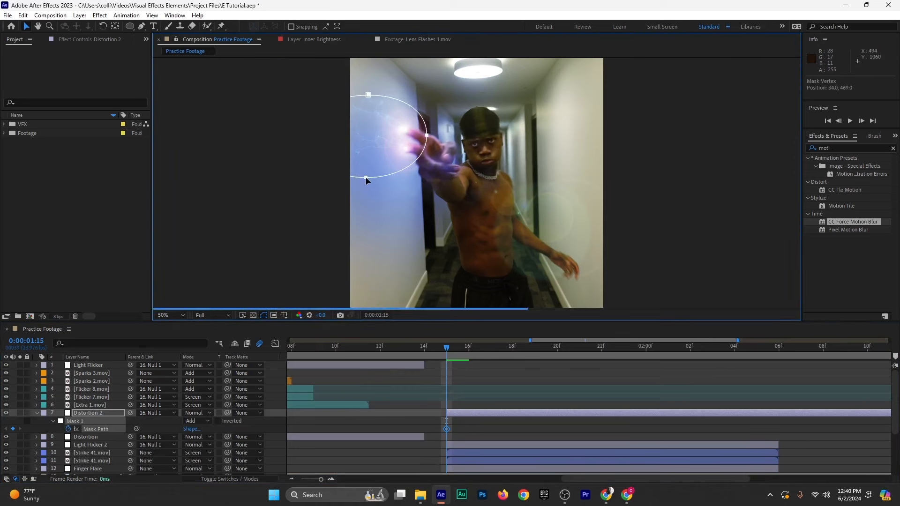
{"action": "left_click", "coordinate": [37, 413]}
{"action": "left_click_drag", "start_coordinate": [87, 413], "coordinate": [80, 447]}
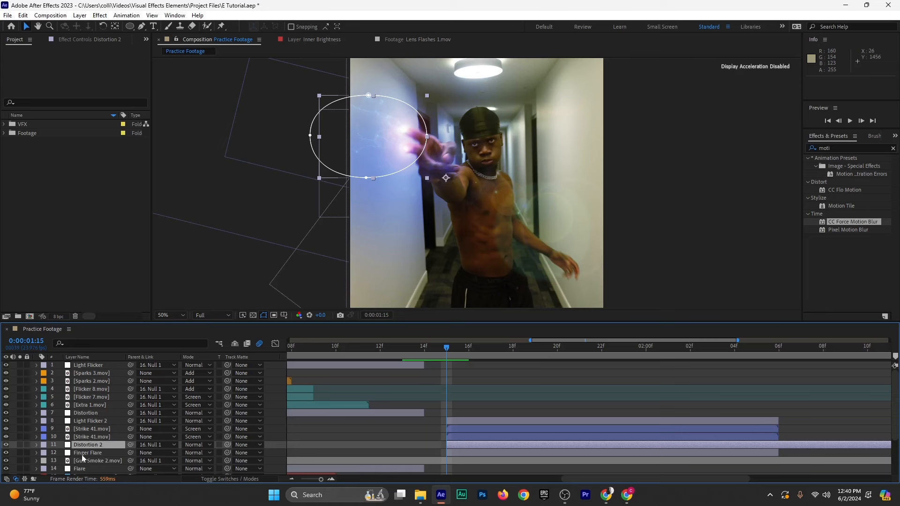
Reposition Distortion 2's Mask 1 over the lightning at 0:00:01:19 and 0:00:02:05, keyframing it to follow the fingertips
{"action": "key", "text": "m"}
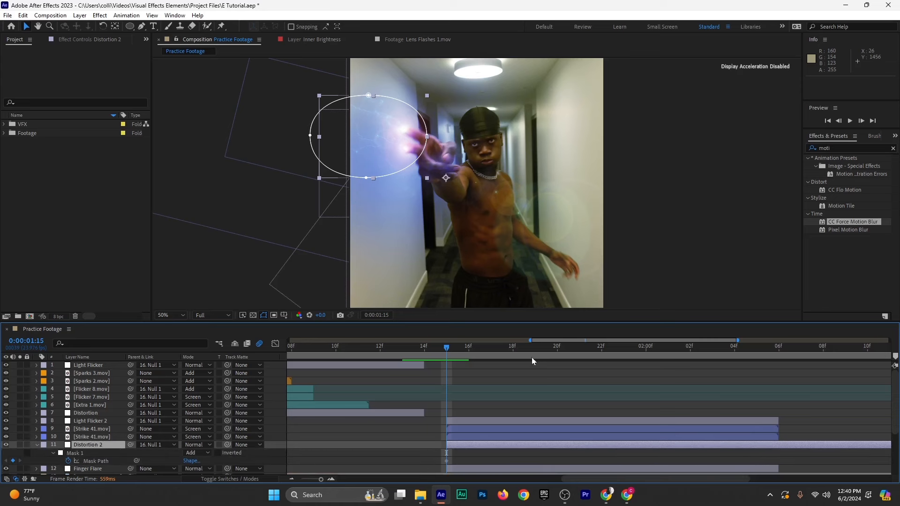
{"action": "left_click", "coordinate": [530, 353]}
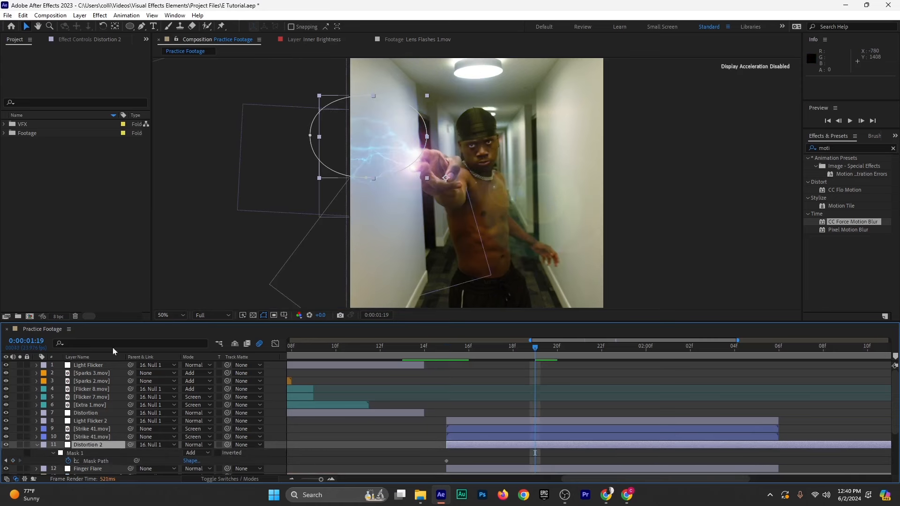
{"action": "left_click", "coordinate": [79, 453]}
{"action": "left_click_drag", "start_coordinate": [365, 173], "coordinate": [367, 194]}
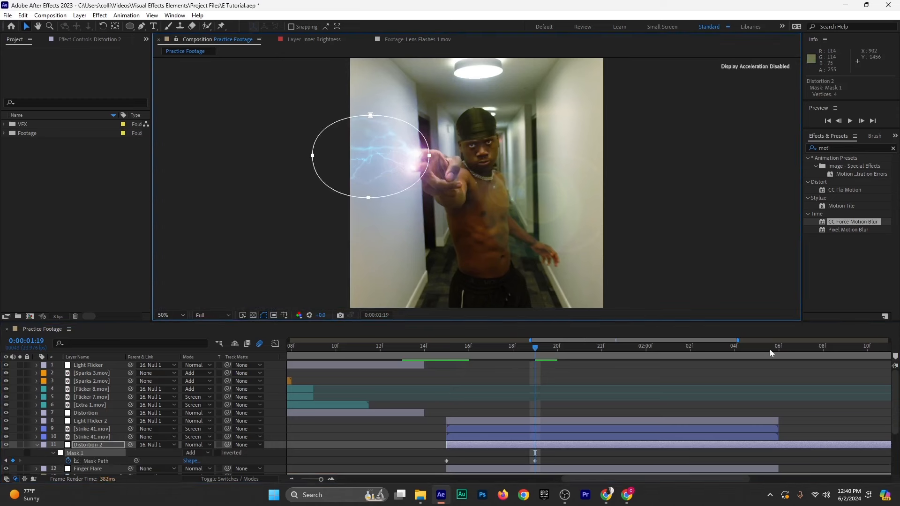
{"action": "left_click_drag", "start_coordinate": [778, 350], "coordinate": [756, 350]}
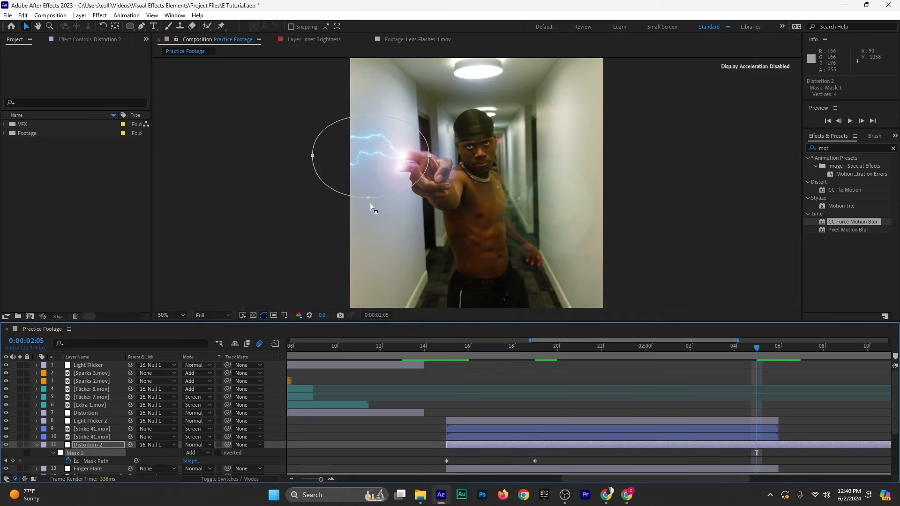
{"action": "left_click", "coordinate": [368, 198]}
{"action": "left_click_drag", "start_coordinate": [367, 198], "coordinate": [362, 201]}
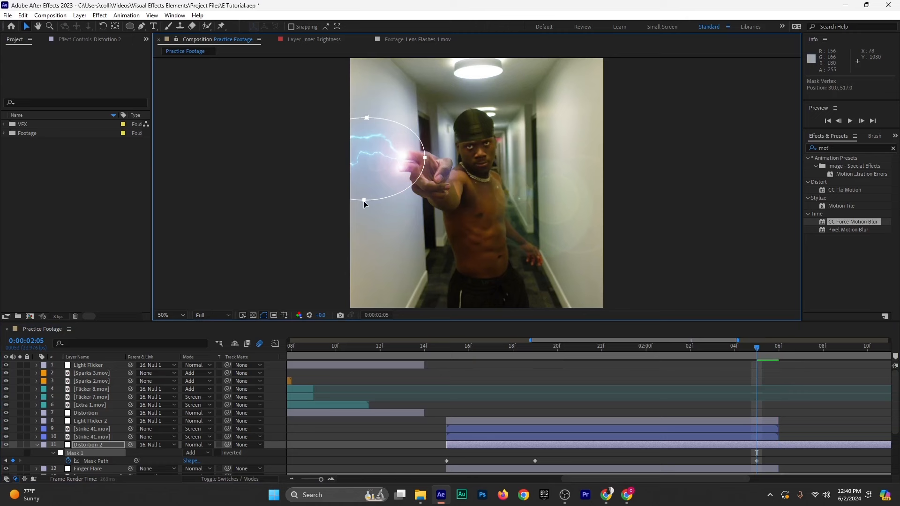
Trim the end of Distortion 2 to match the Strike 41 layers and preview from 0:00:01:13
{"action": "left_click", "coordinate": [783, 356]}
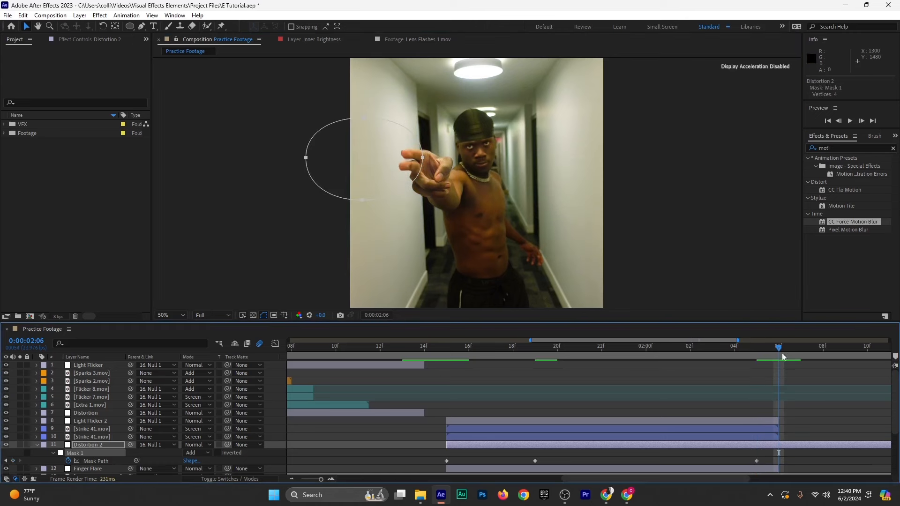
{"action": "left_click", "coordinate": [564, 415]}
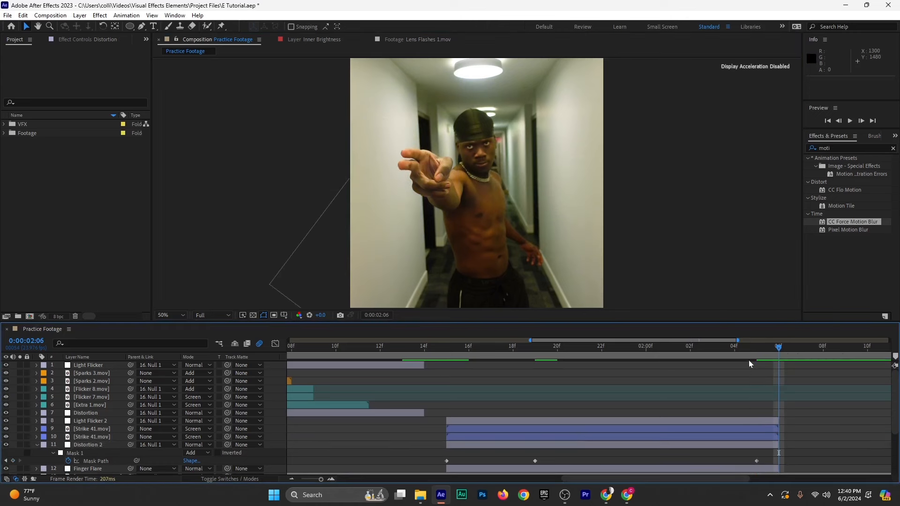
{"action": "left_click", "coordinate": [409, 350]}
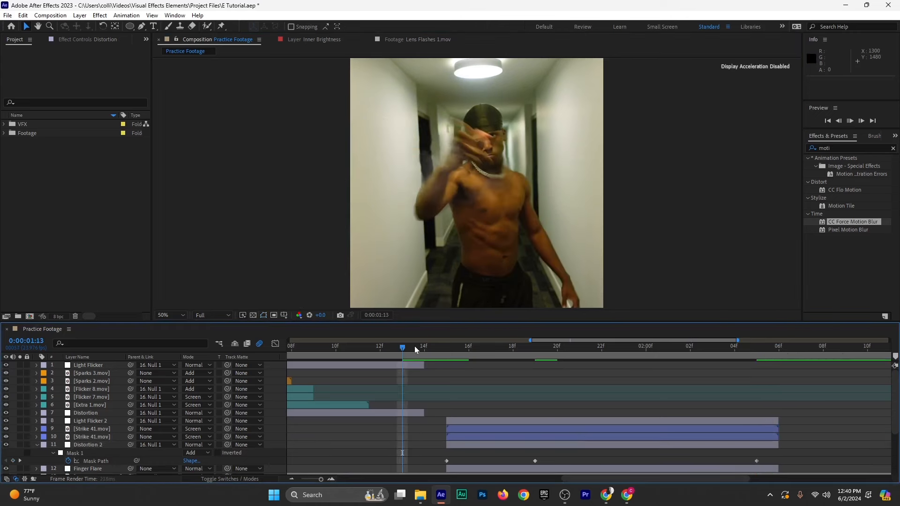
{"action": "left_click", "coordinate": [443, 350]}
Set Distortion 2's Heat Distortion to a wind direction of 276°, a distortion amount of 13 and a wind speed of 6
{"action": "left_click", "coordinate": [488, 445]}
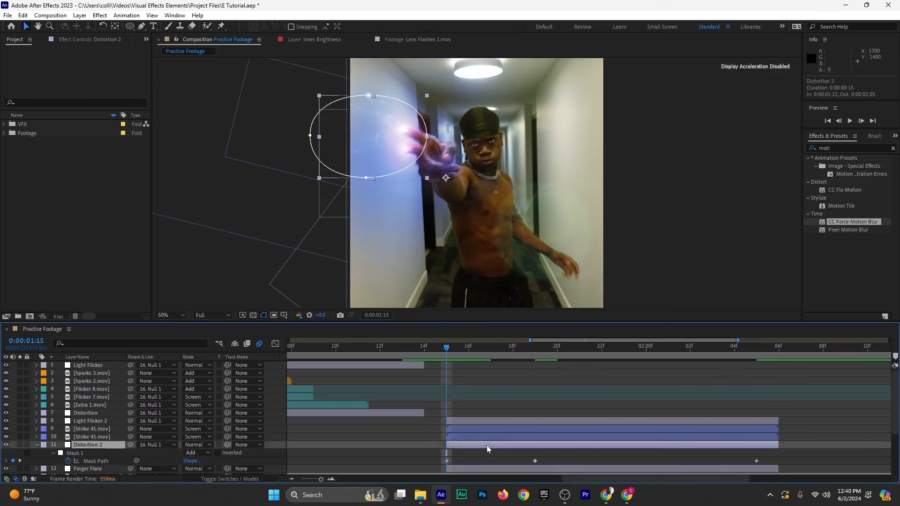
{"action": "left_click", "coordinate": [85, 40]}
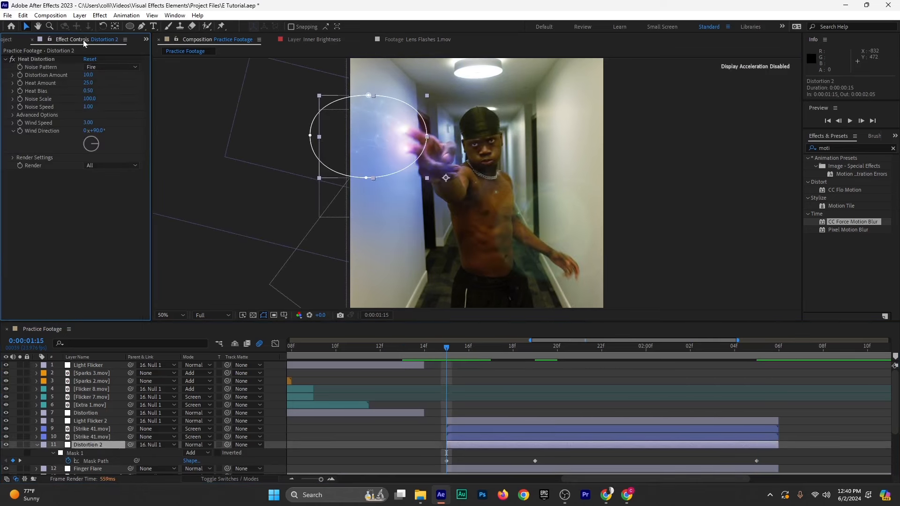
{"action": "left_click", "coordinate": [83, 146]}
{"action": "left_click_drag", "start_coordinate": [83, 146], "coordinate": [82, 142]}
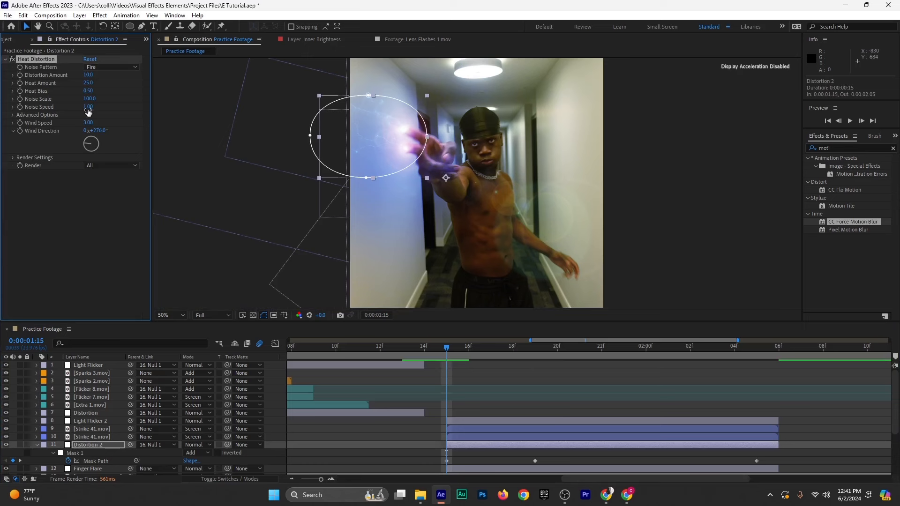
{"action": "type", "text": "13"}
{"action": "left_click", "coordinate": [109, 253]}
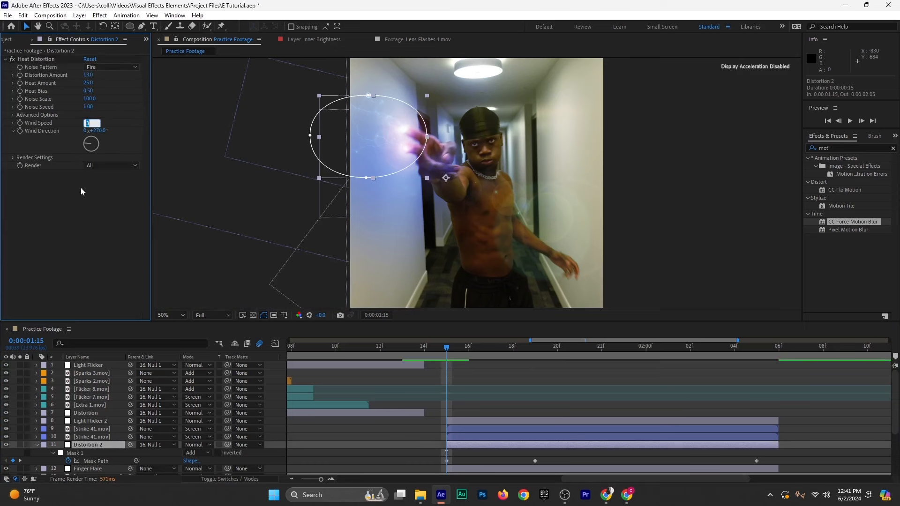
{"action": "type", "text": "6"}
{"action": "left_click", "coordinate": [79, 269]}
Play back the strikes from 0:00:01:13 to check the heat distortion and save the project
{"action": "left_click", "coordinate": [412, 349]}
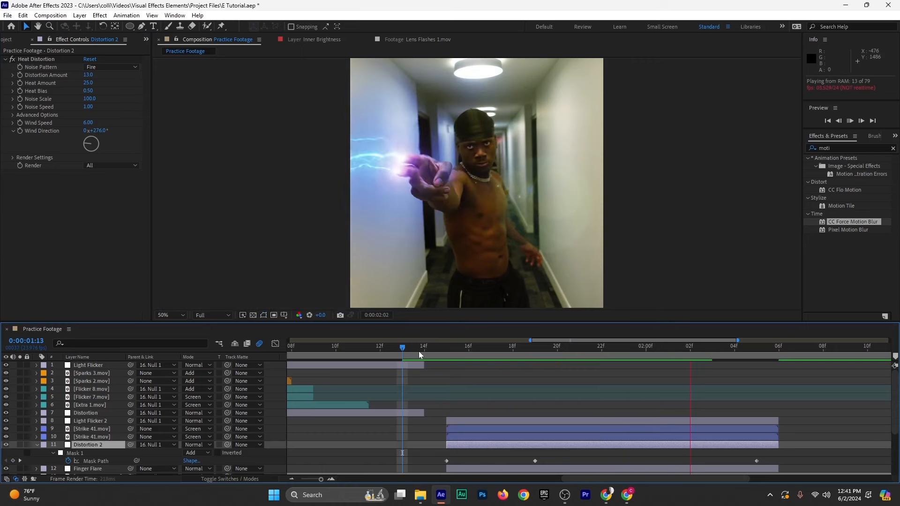
{"action": "left_click", "coordinate": [435, 353]}
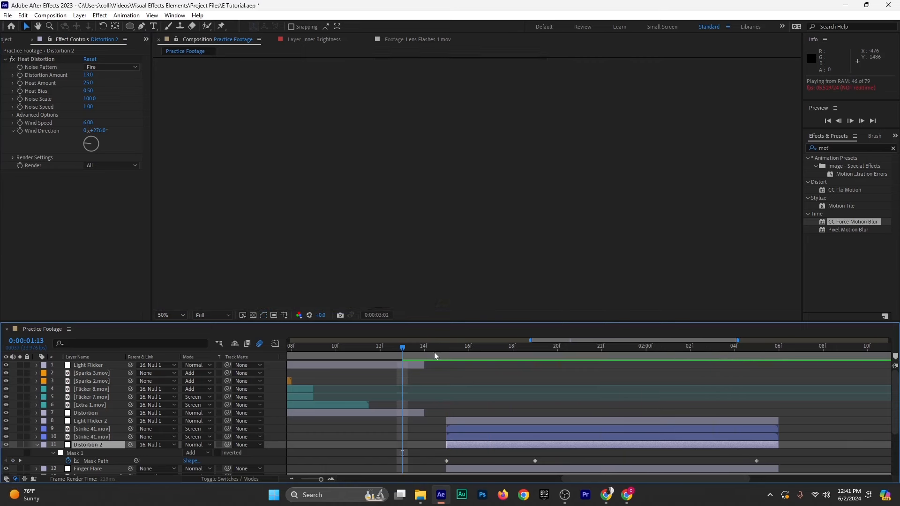
{"action": "key", "text": "space"}
{"action": "left_click", "coordinate": [437, 352]}
{"action": "key", "text": "space"}
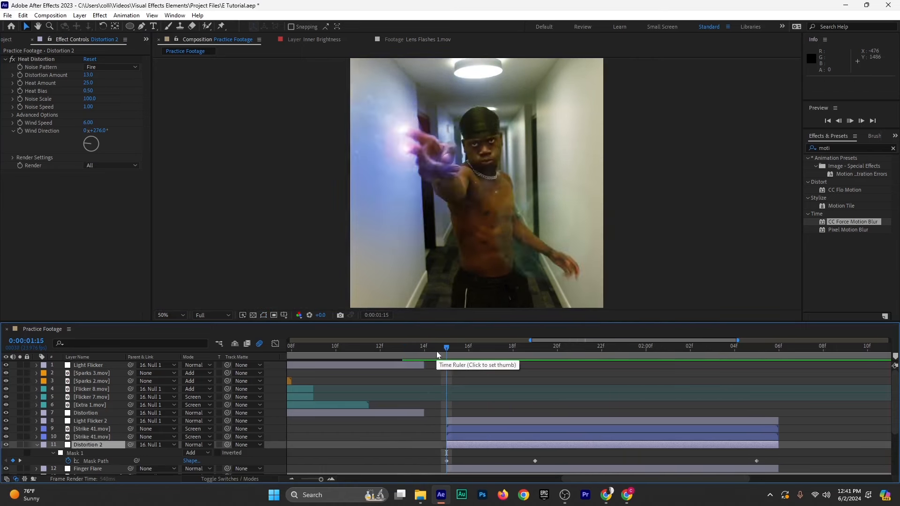
{"action": "key", "text": "space"}
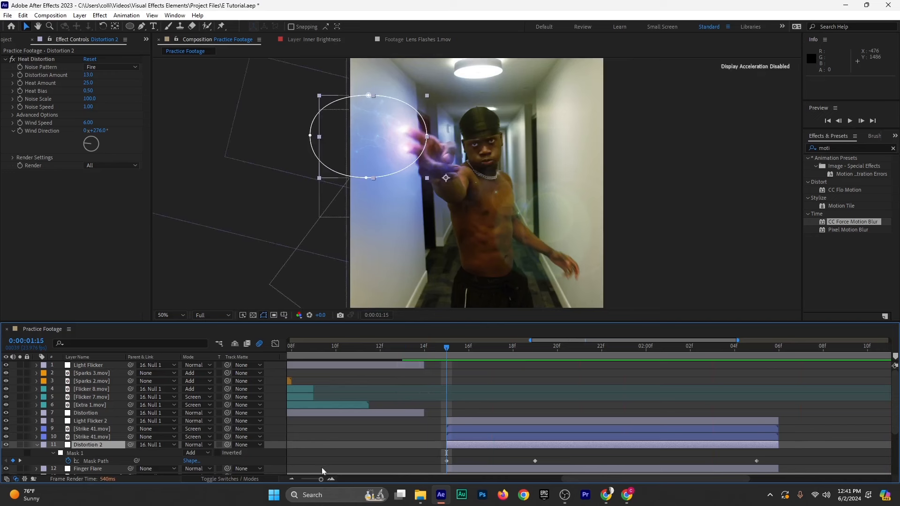
{"action": "key", "text": "ctrl+s"}
{"action": "left_click", "coordinate": [37, 445]}
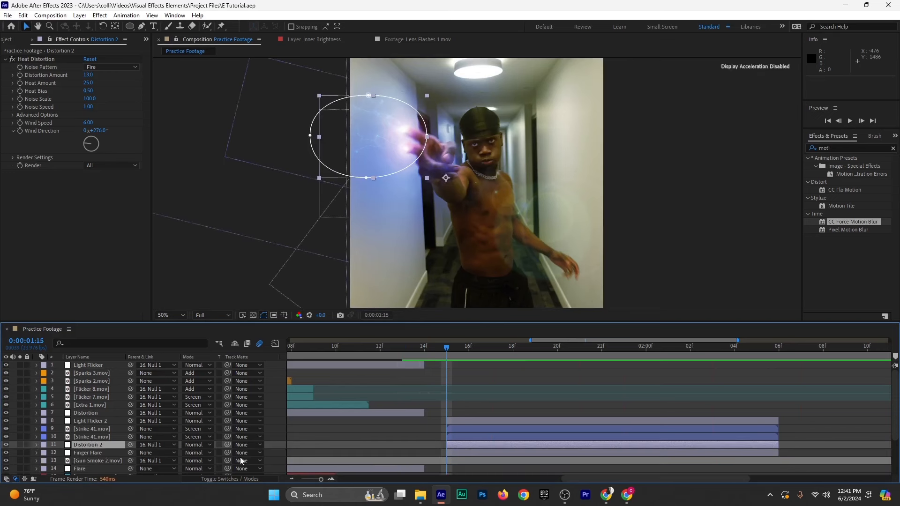
Duplicate the Sparks 3.mov layer, shift the copy to start at 0:00:01:14 and position its sparks over the fingertips
{"action": "left_click", "coordinate": [293, 481]}
{"action": "left_click", "coordinate": [293, 480]}
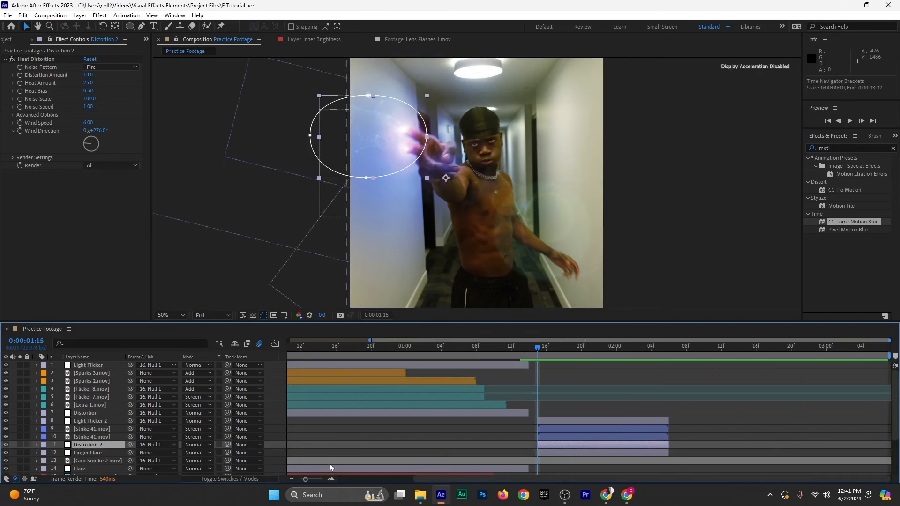
{"action": "left_click", "coordinate": [356, 380]}
{"action": "left_click", "coordinate": [355, 375]}
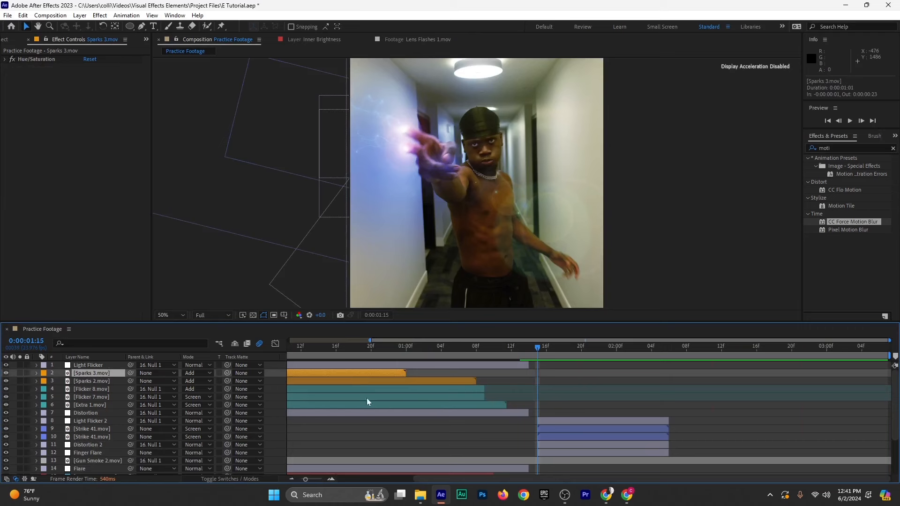
{"action": "key", "text": "ctrl+d"}
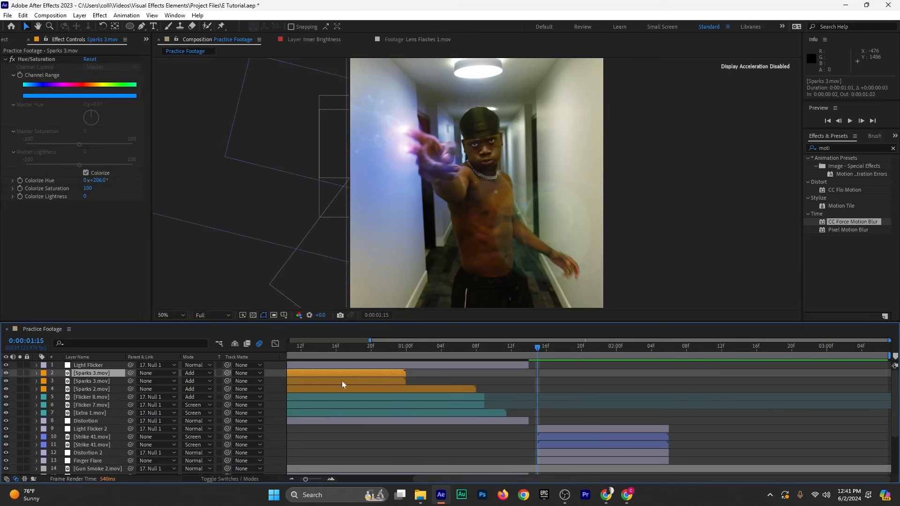
{"action": "left_click_drag", "start_coordinate": [342, 376], "coordinate": [643, 385]}
{"action": "left_click_drag", "start_coordinate": [485, 162], "coordinate": [409, 141]}
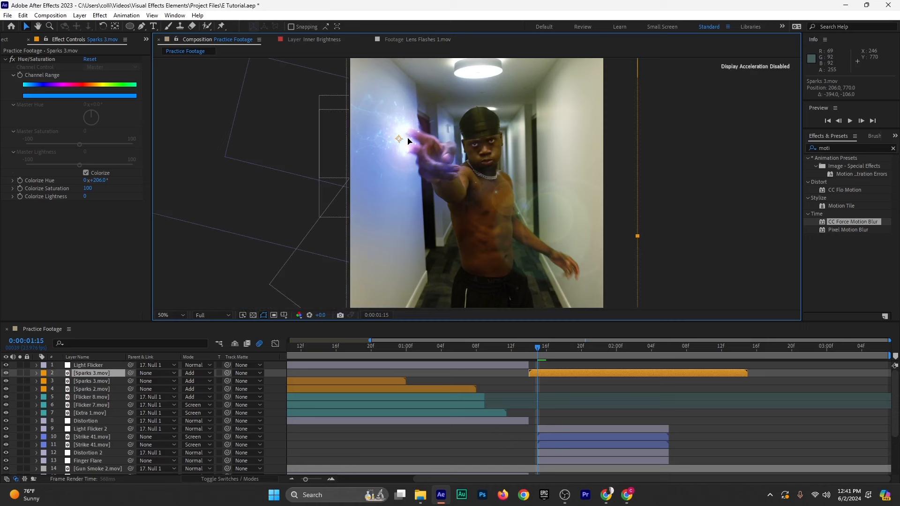
Play back the added sparks from 0:00:01:13 and 0:00:01:14 and save the project
{"action": "left_click", "coordinate": [521, 351]}
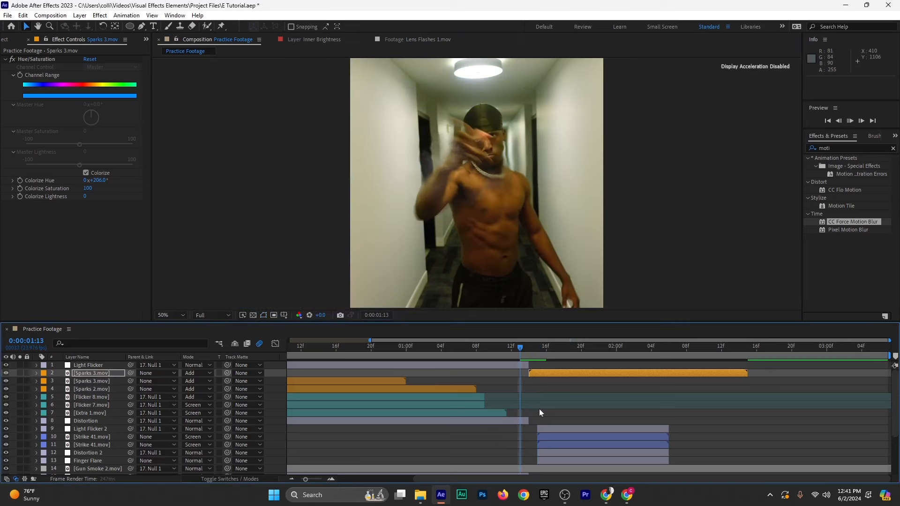
{"action": "key", "text": "space"}
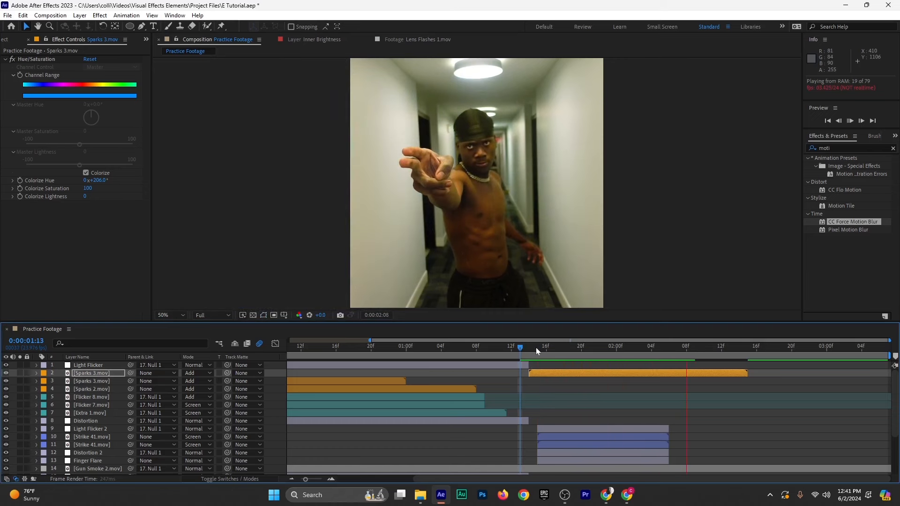
{"action": "left_click_drag", "start_coordinate": [536, 348], "coordinate": [529, 349]}
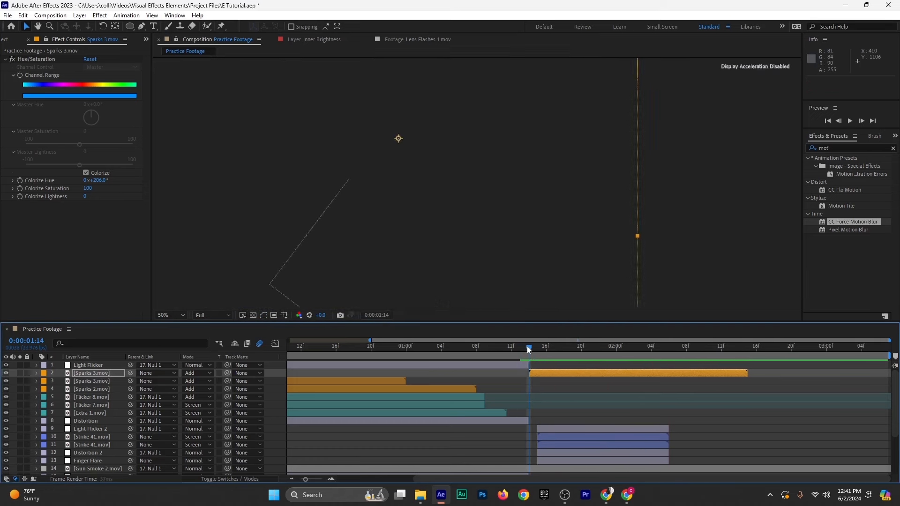
{"action": "key", "text": "space"}
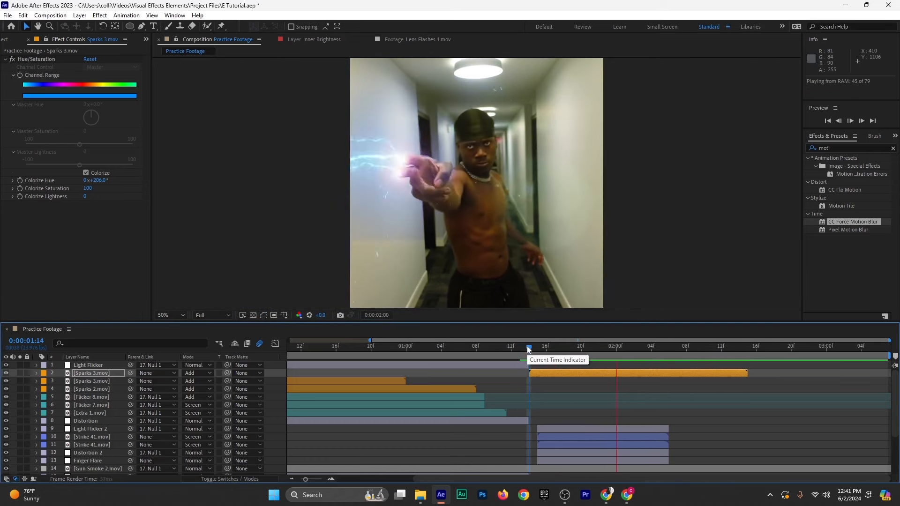
{"action": "key", "text": "ctrl+s"}
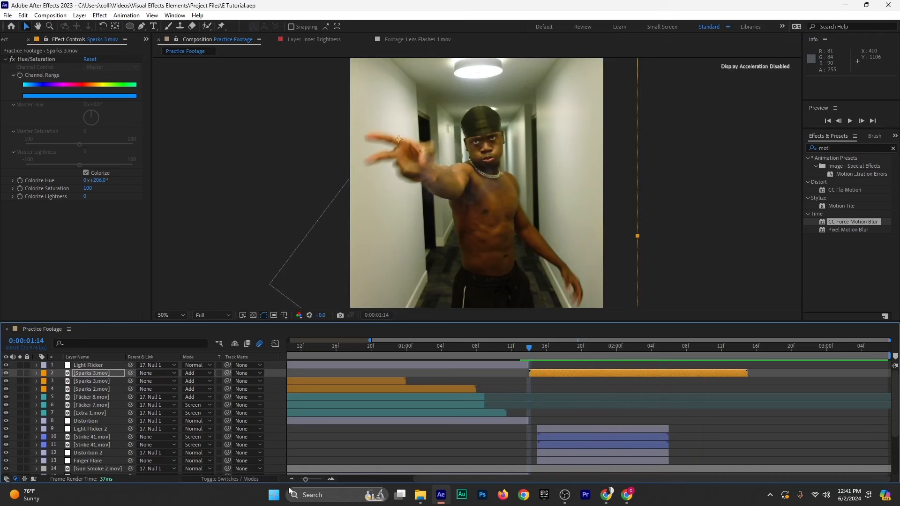
Duplicate the Gun Smoke 2.mov layer and shift the copy to start with the Strike 41 layers at 0:00:01:15
{"action": "left_click", "coordinate": [292, 480]}
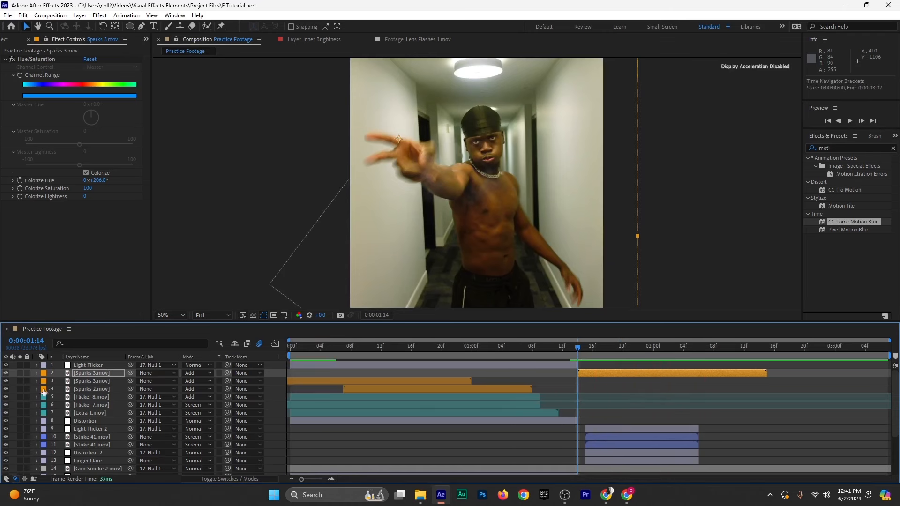
{"action": "scroll", "coordinate": [90, 399], "scroll_direction": "down", "scroll_amount": 3}
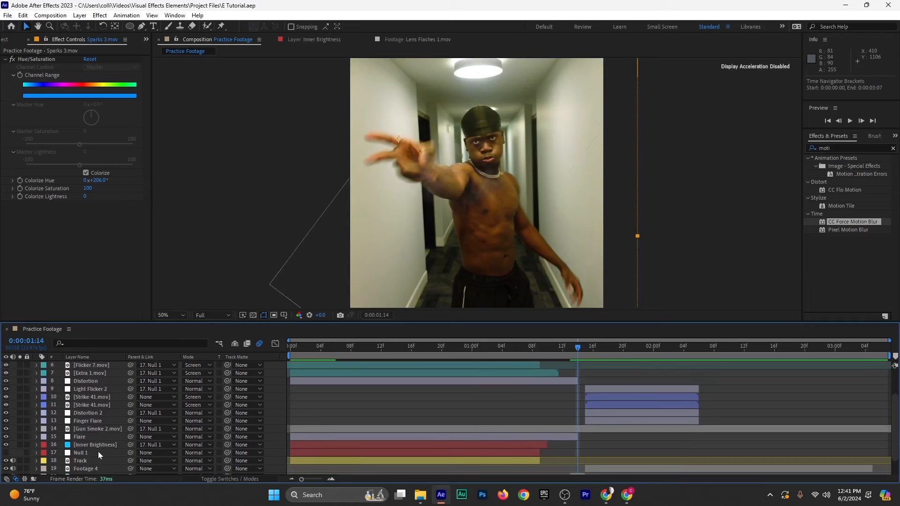
{"action": "scroll", "coordinate": [99, 455], "scroll_direction": "down", "scroll_amount": 2}
{"action": "left_click", "coordinate": [98, 406]}
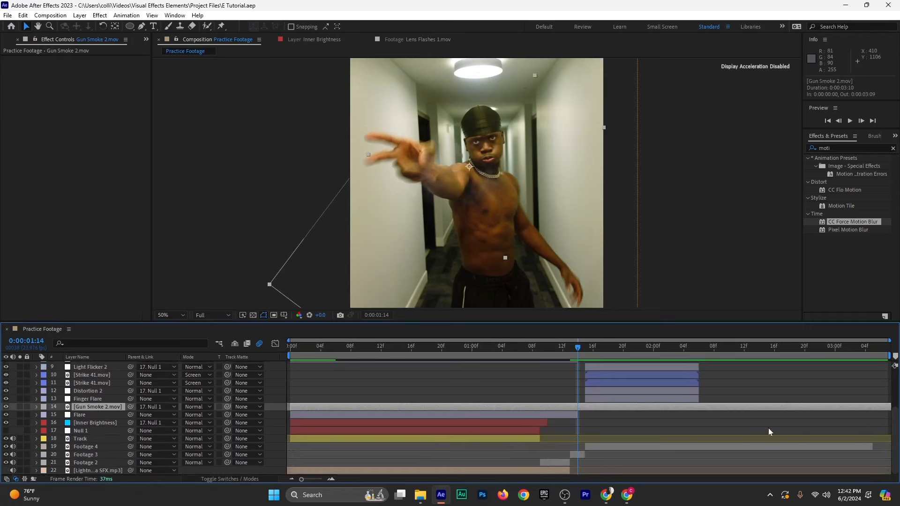
{"action": "scroll", "coordinate": [693, 414], "scroll_direction": "up", "scroll_amount": 5}
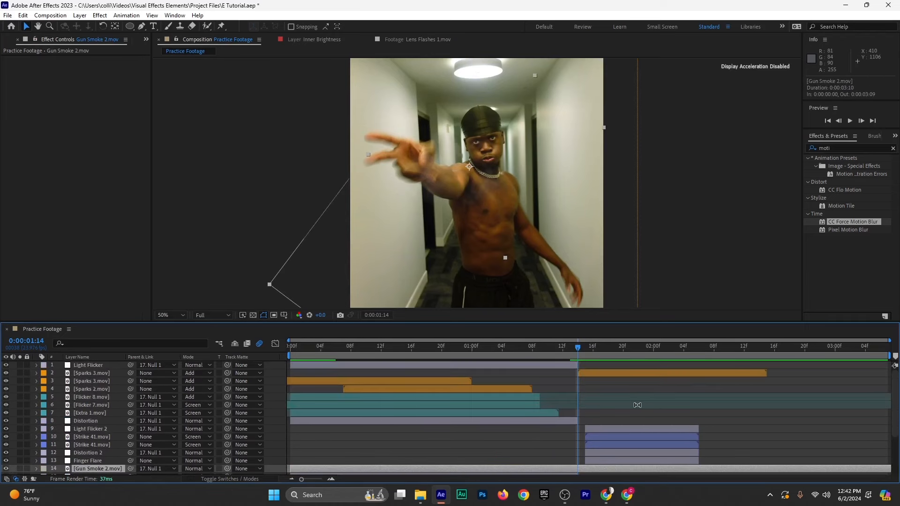
{"action": "key", "text": "ctrl+d"}
{"action": "scroll", "coordinate": [444, 410], "scroll_direction": "down", "scroll_amount": 1}
{"action": "left_click_drag", "start_coordinate": [296, 449], "coordinate": [595, 458]}
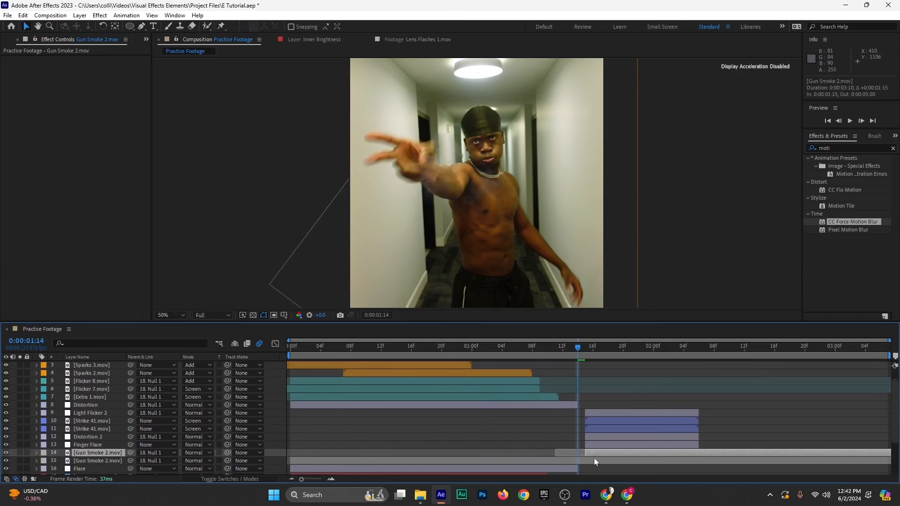
{"action": "left_click", "coordinate": [586, 348]}
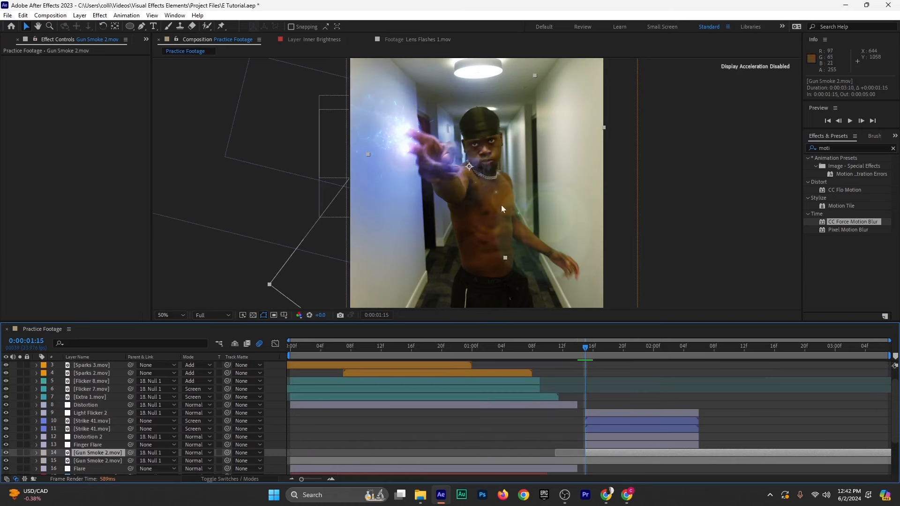
Shorten the Gun Smoke 2.mov copy with Time Stretch, holding the layer in-point and ending on a stretch factor of 50
{"action": "right_click", "coordinate": [592, 455]}
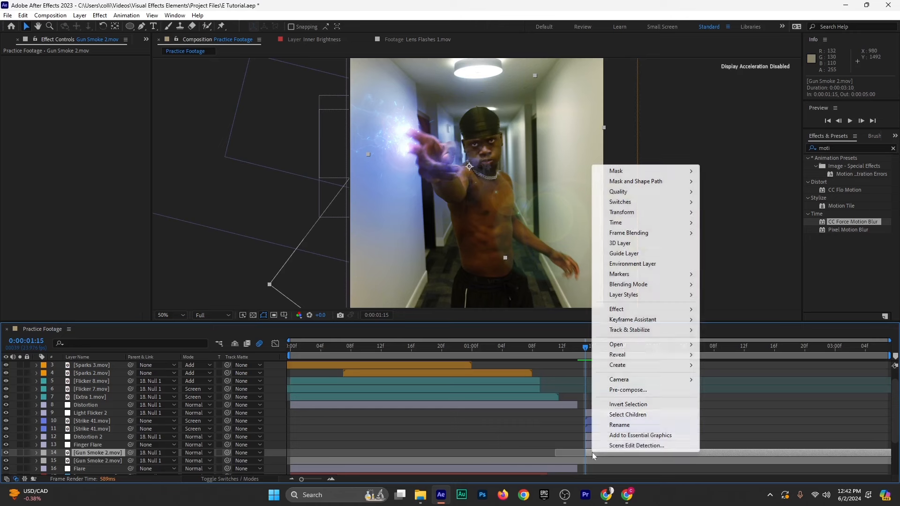
{"action": "mouse_move", "coordinate": [675, 223]}
{"action": "left_click", "coordinate": [744, 243]}
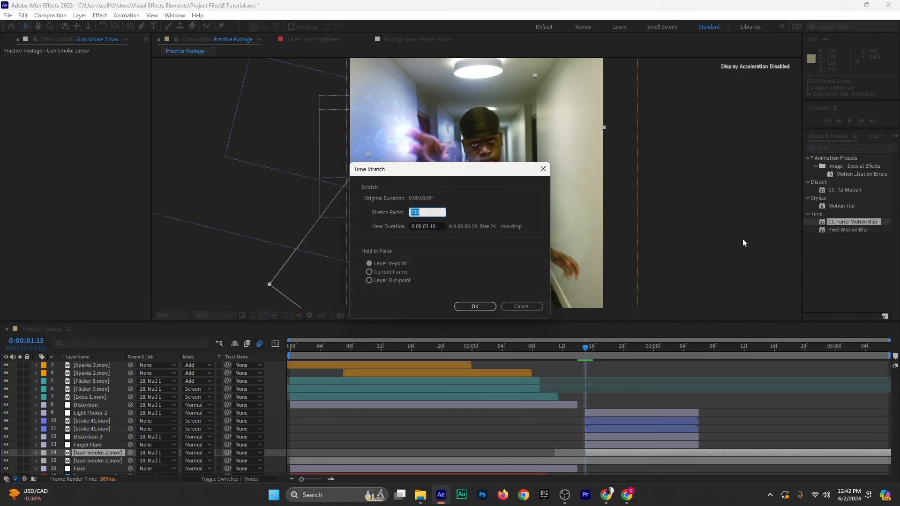
{"action": "type", "text": "50"}
{"action": "key", "text": "Return"}
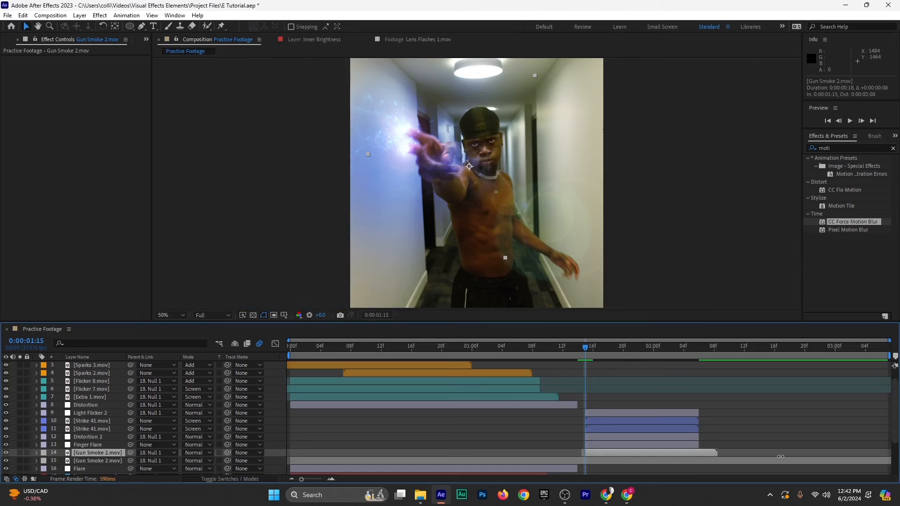
{"action": "right_click", "coordinate": [592, 453]}
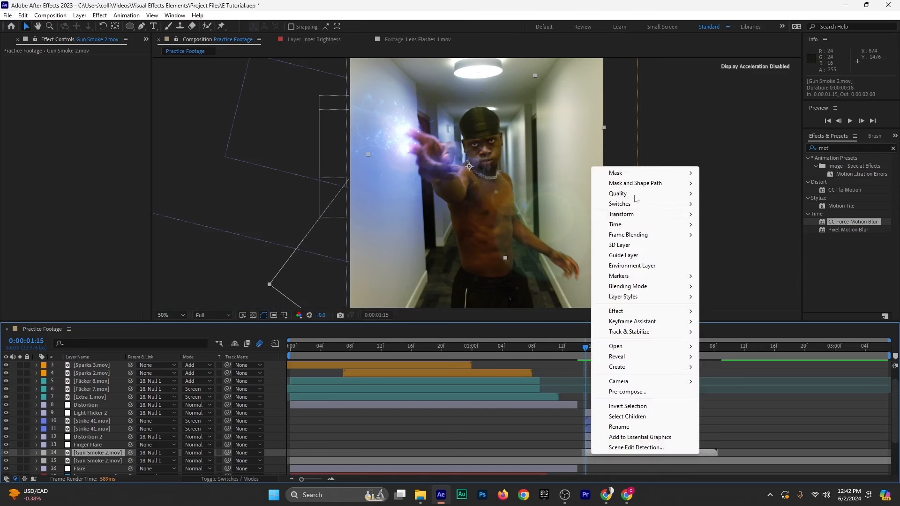
{"action": "mouse_move", "coordinate": [629, 225]}
{"action": "left_click", "coordinate": [731, 246]}
{"action": "type", "text": "50"}
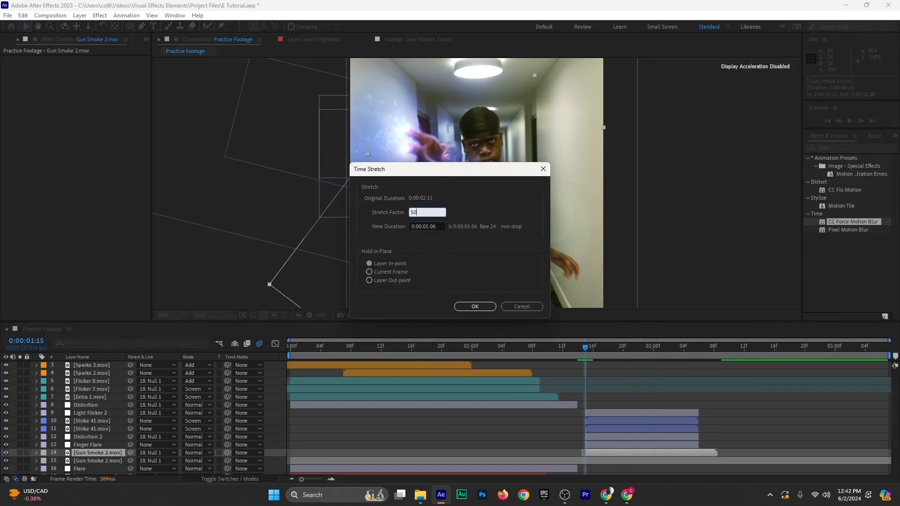
{"action": "key", "text": "Return"}
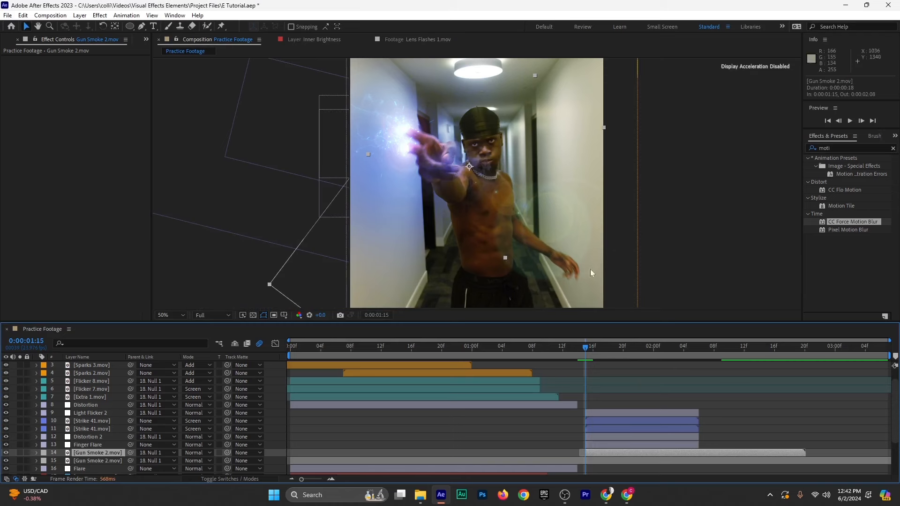
Move the Gun Smoke 2.mov copy over the fingertips and play back the smoke from 0:00:01:11
{"action": "left_click_drag", "start_coordinate": [478, 176], "coordinate": [412, 146]}
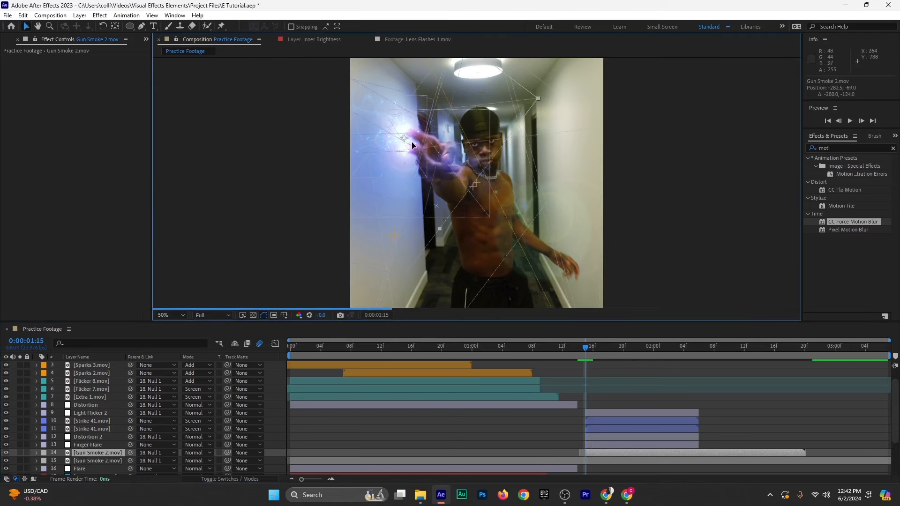
{"action": "left_click", "coordinate": [556, 353]}
{"action": "key", "text": "space"}
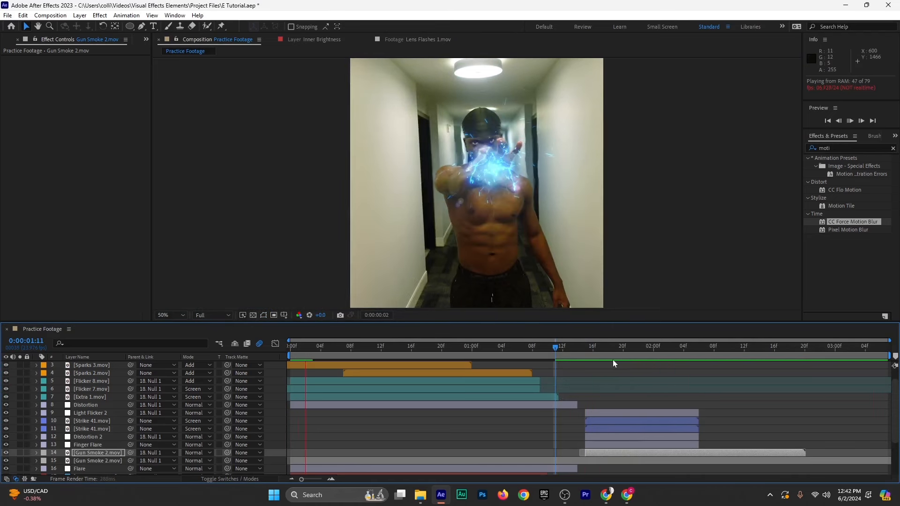
{"action": "mouse_move", "coordinate": [586, 352]}
{"action": "left_mouse_down"}
{"action": "mouse_move", "coordinate": [573, 351]}
{"action": "mouse_move", "coordinate": [586, 355]}
{"action": "left_mouse_up"}
{"action": "key", "text": "space"}
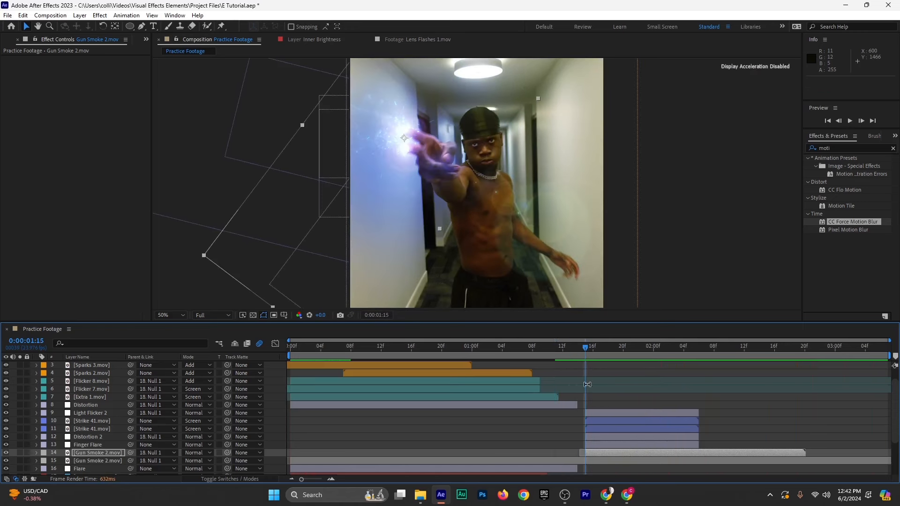
Time-stretch the Gun Smoke 2.mov copy so it runs past the composition's end and play back from 0:00:01:14
{"action": "right_click", "coordinate": [609, 453]}
{"action": "mouse_move", "coordinate": [640, 224]}
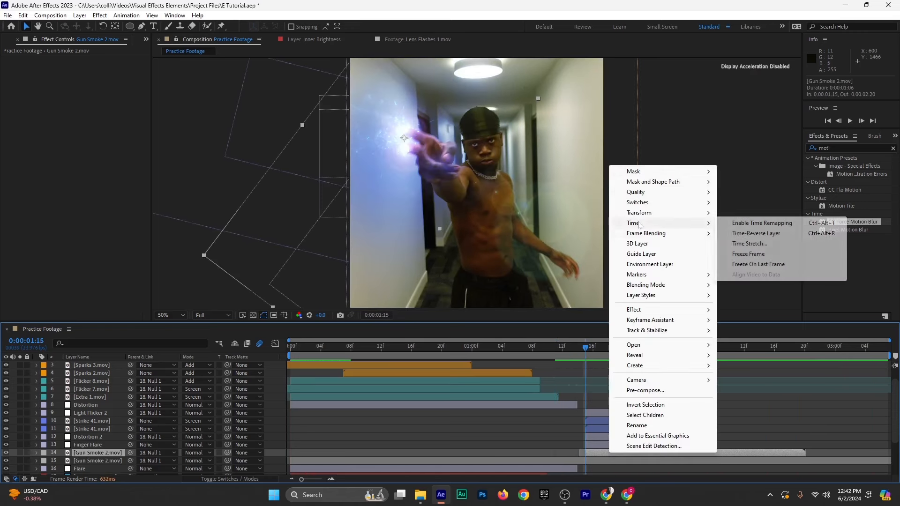
{"action": "left_click", "coordinate": [745, 243]}
{"action": "key", "text": "Return"}
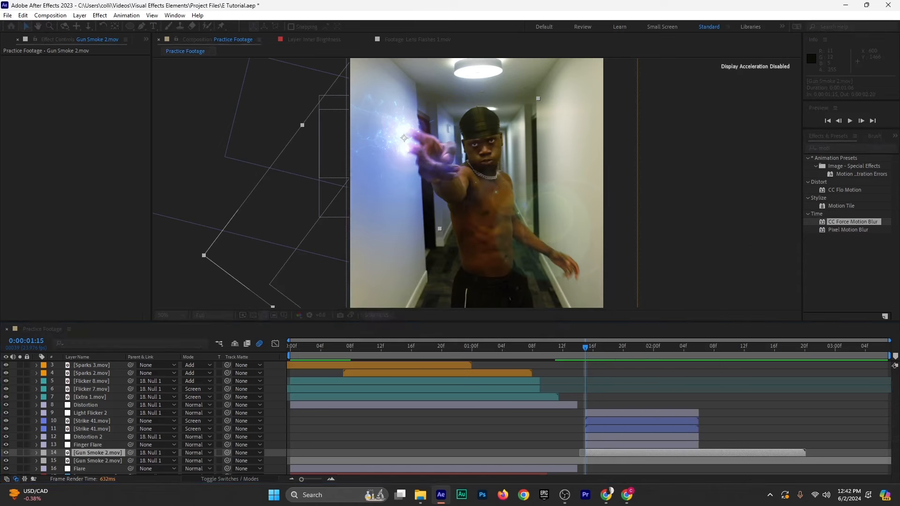
{"action": "left_click", "coordinate": [576, 347]}
{"action": "key", "text": "space"}
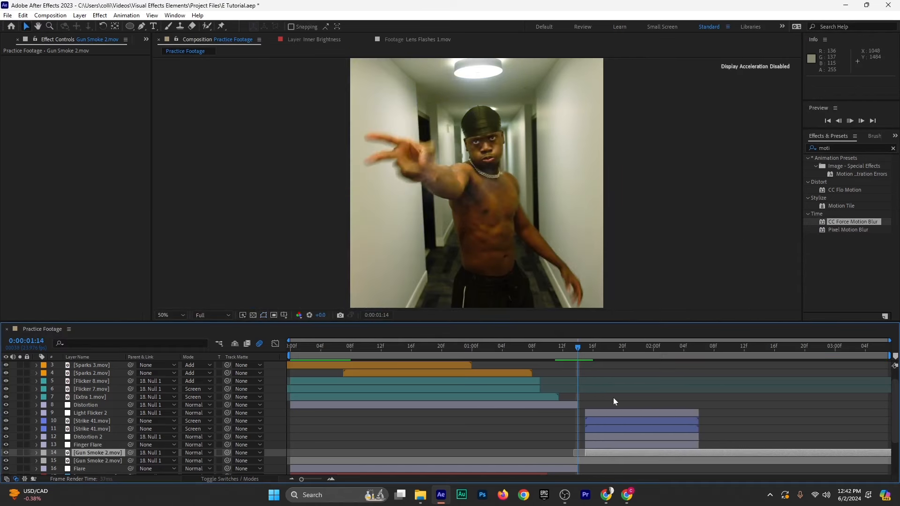
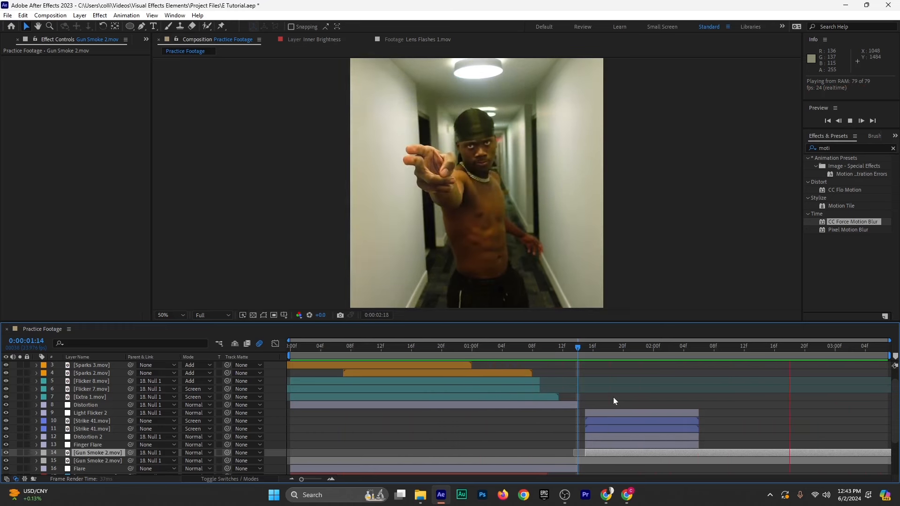
{"action": "key", "text": "space"}
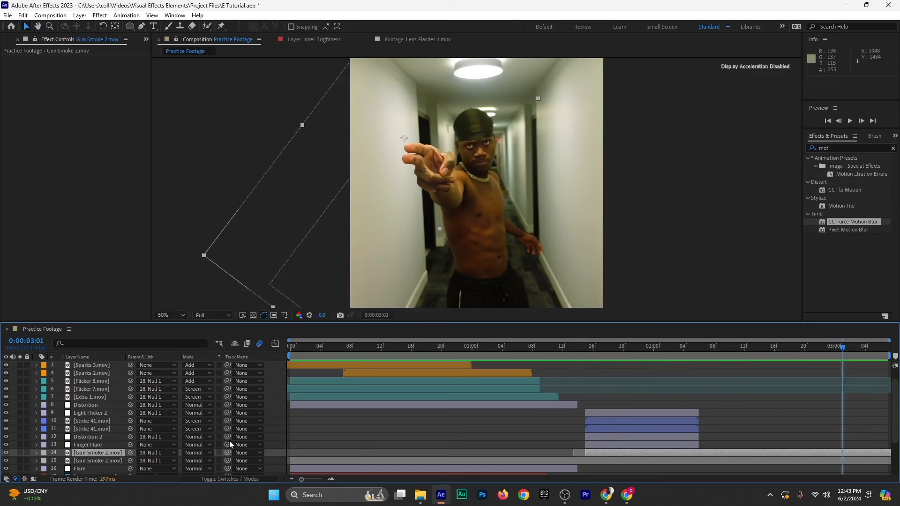
Scrub through the strike's smoke to 0:00:02:15 and save the project
{"action": "right_click", "coordinate": [230, 441]}
{"action": "left_click_drag", "start_coordinate": [573, 351], "coordinate": [769, 378]}
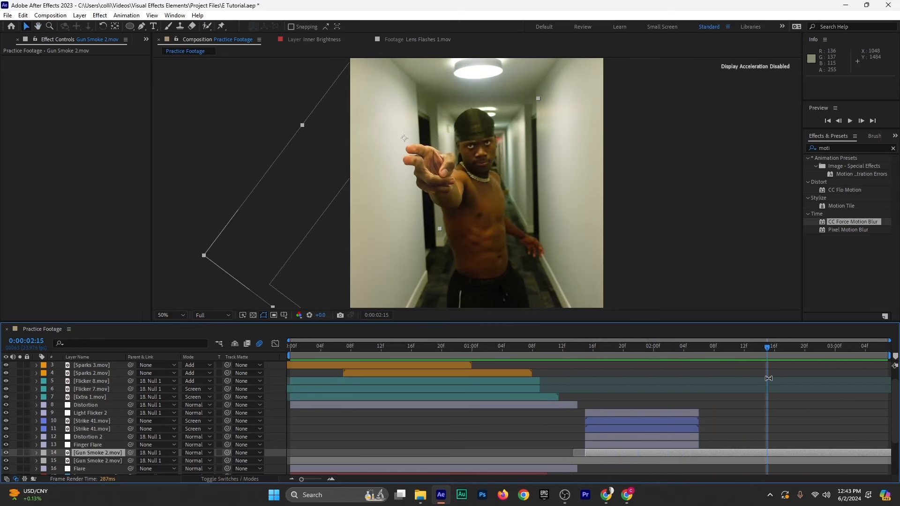
{"action": "key", "text": "ctrl+s"}
Search the project items for "electri"
{"action": "key", "text": "ctrl+0"}
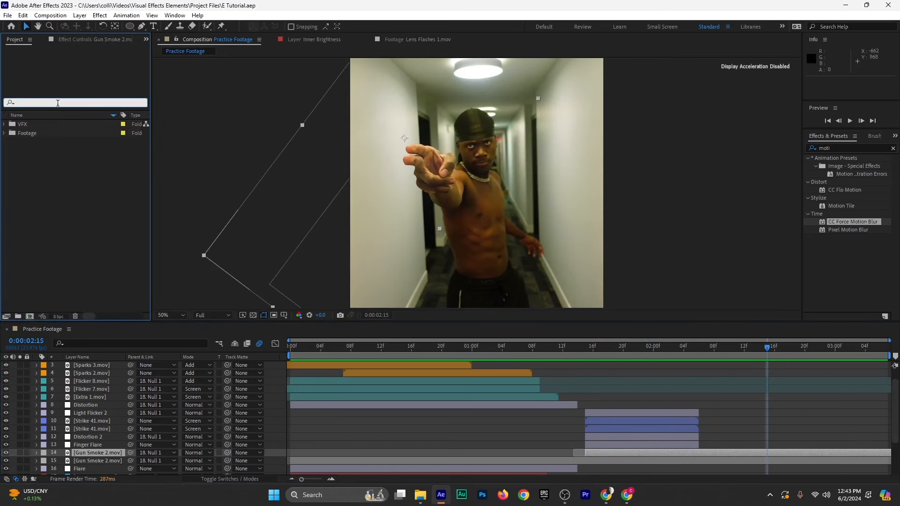
{"action": "type", "text": "electi"}
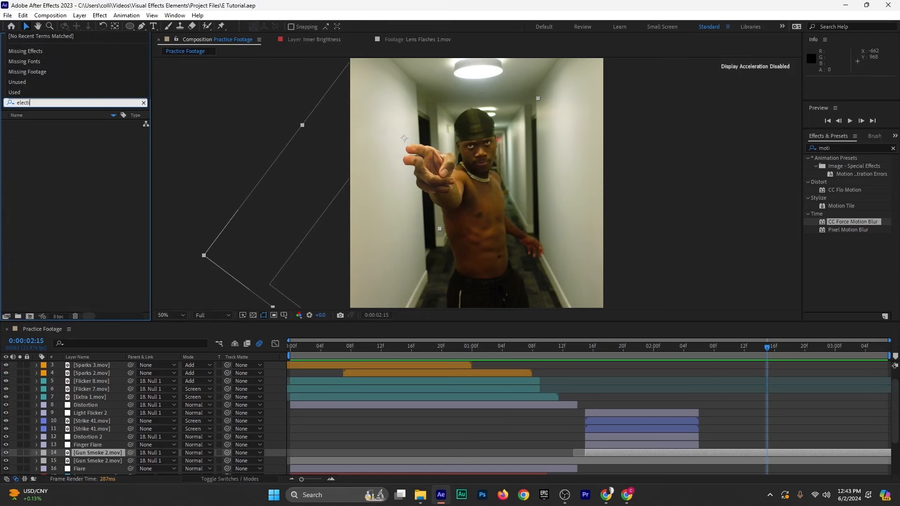
{"action": "key", "text": "BackSpace"}
{"action": "type", "text": "ri"}
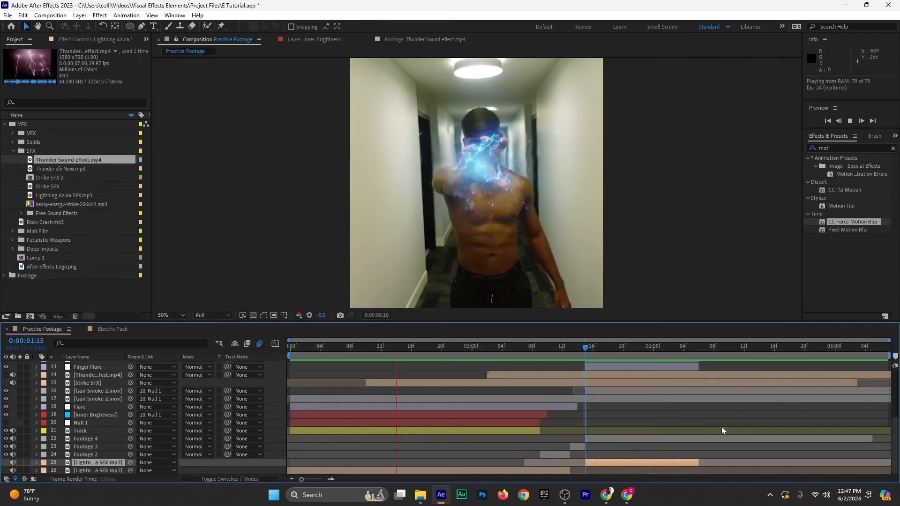
Play back the strikes with their sound effects from 0:00:01:14 and scrub to 0:00:02:04
{"action": "left_click", "coordinate": [576, 348]}
{"action": "key", "text": "space"}
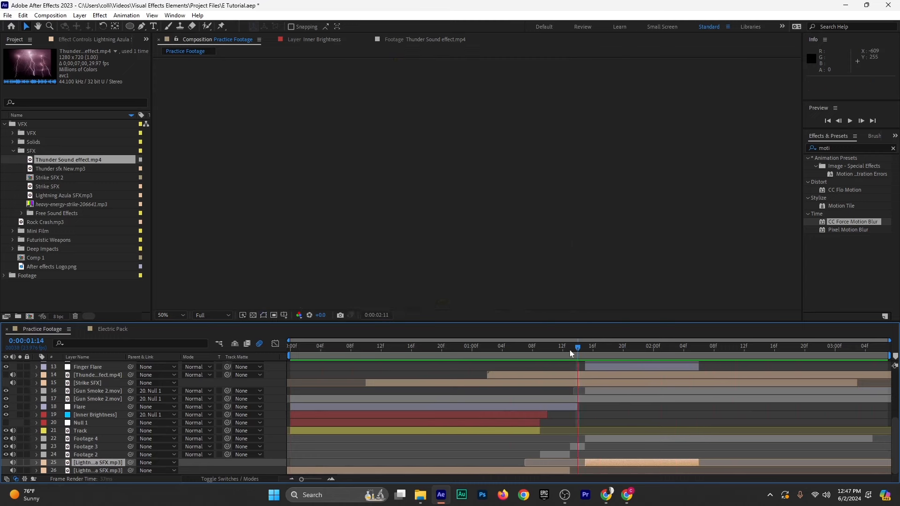
{"action": "left_click_drag", "start_coordinate": [569, 350], "coordinate": [226, 459]}
{"action": "key", "text": "space"}
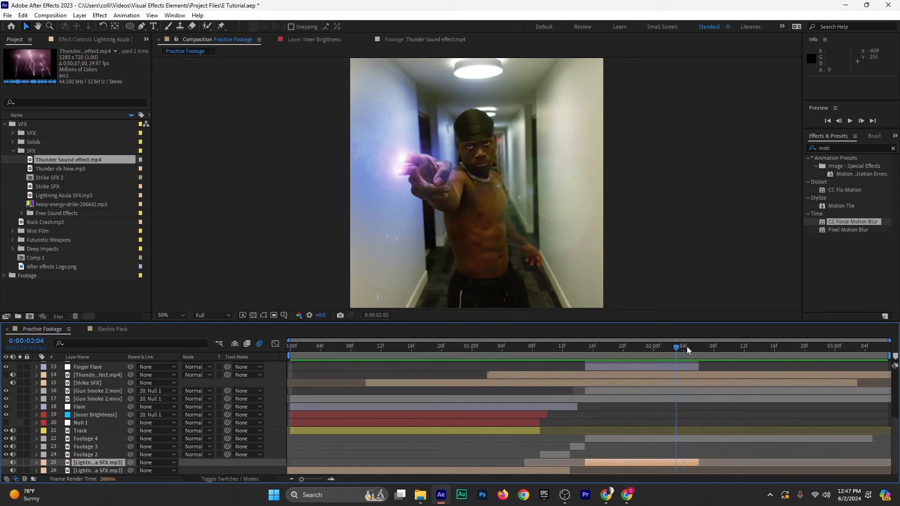
Keyframe the Strike SFX layer's audio levels from 0 dB at 0:00:02:06 down to -23 dB at 0:00:03:02
{"action": "left_click", "coordinate": [699, 351]}
{"action": "left_click", "coordinate": [106, 375]}
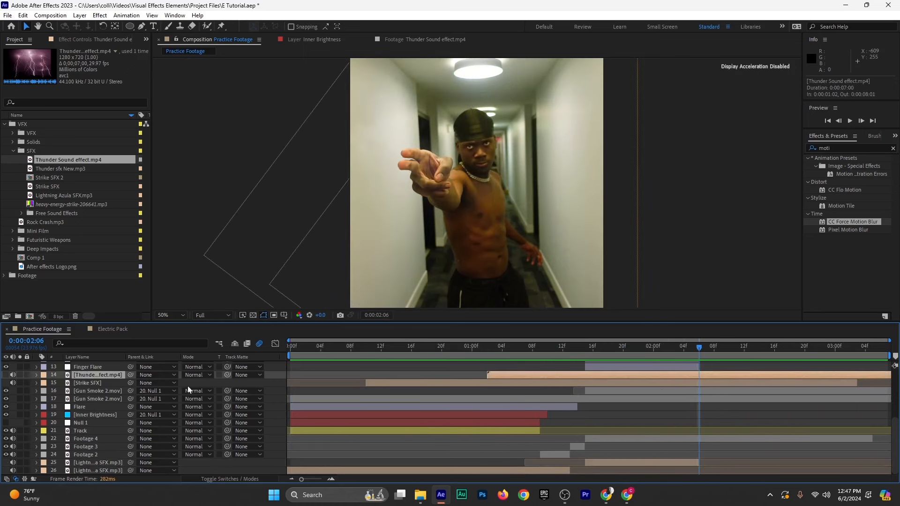
{"action": "left_click", "coordinate": [728, 384]}
{"action": "key", "text": "l"}
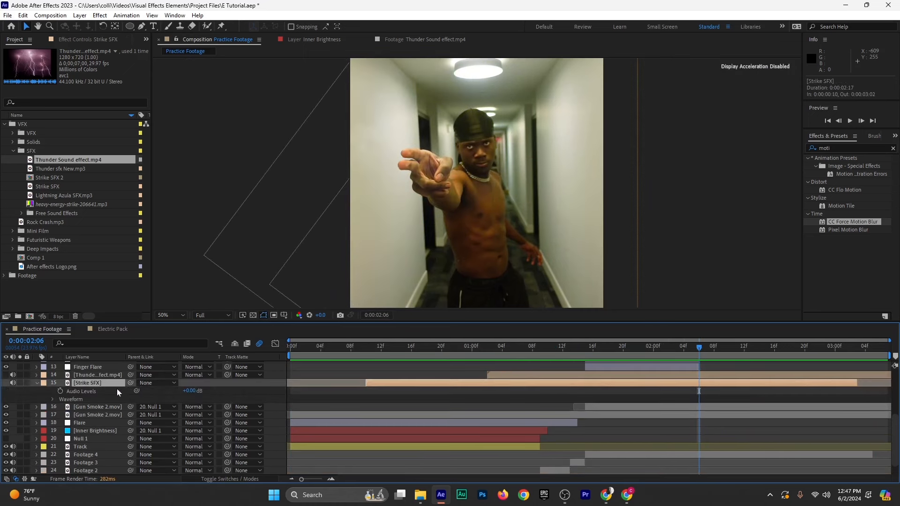
{"action": "left_click", "coordinate": [60, 391]}
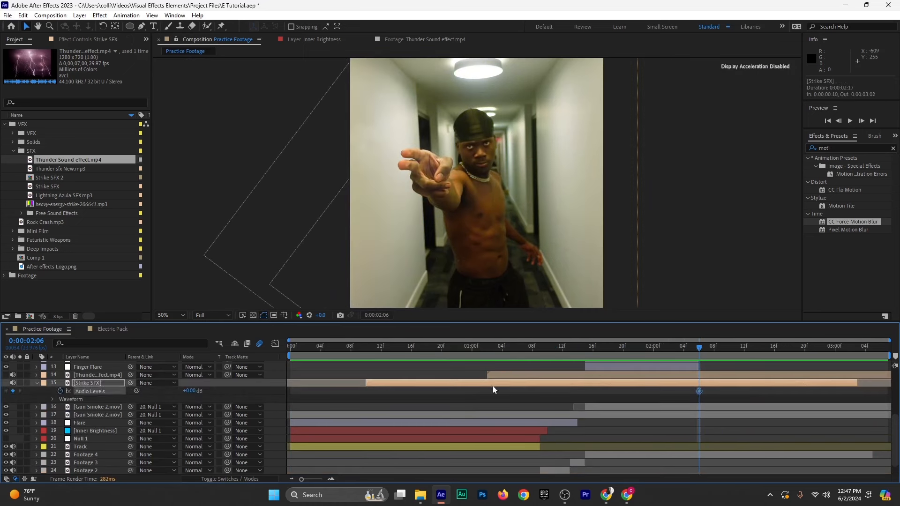
{"action": "left_click", "coordinate": [851, 350]}
{"action": "left_click_drag", "start_coordinate": [186, 393], "coordinate": [138, 399]}
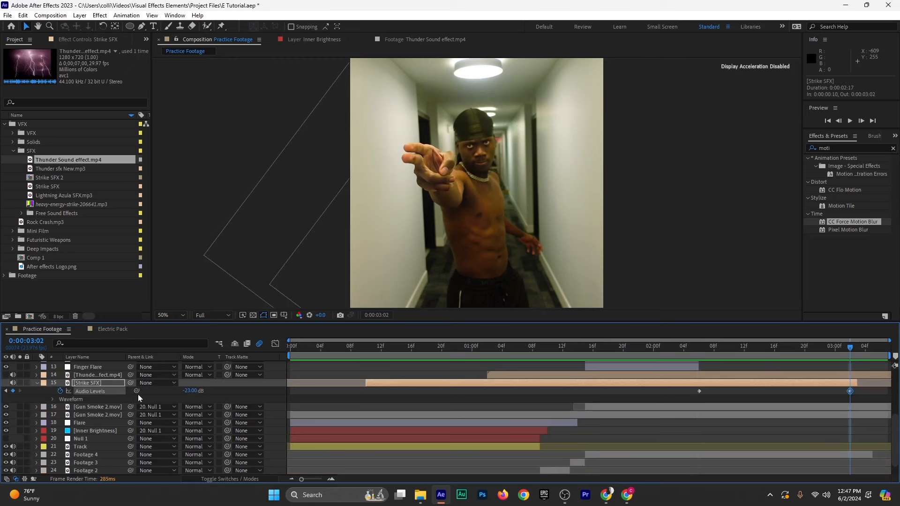
{"action": "left_click", "coordinate": [37, 383]}
Split the Thunder Sound effect.mp4 layer at 0:00:03:03 and delete the part after it
{"action": "left_click", "coordinate": [863, 374]}
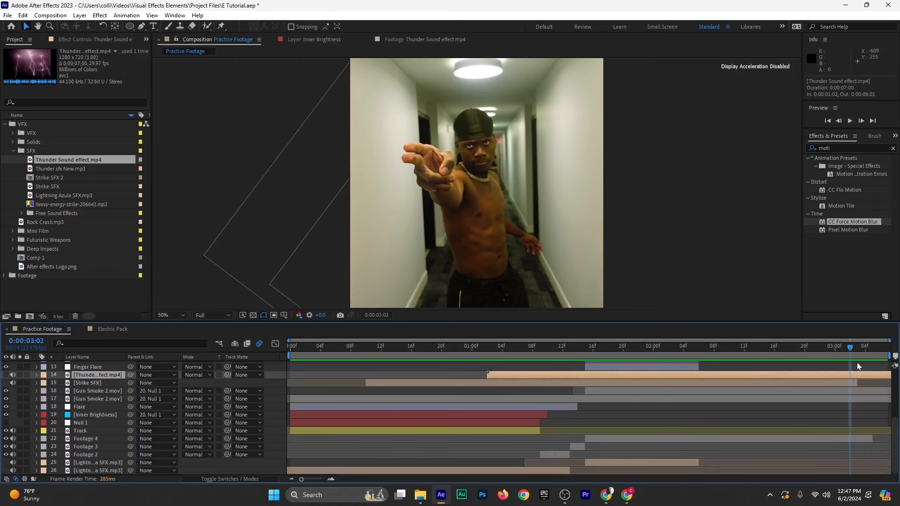
{"action": "left_click", "coordinate": [854, 352]}
{"action": "key", "text": "ctrl+shift+d"}
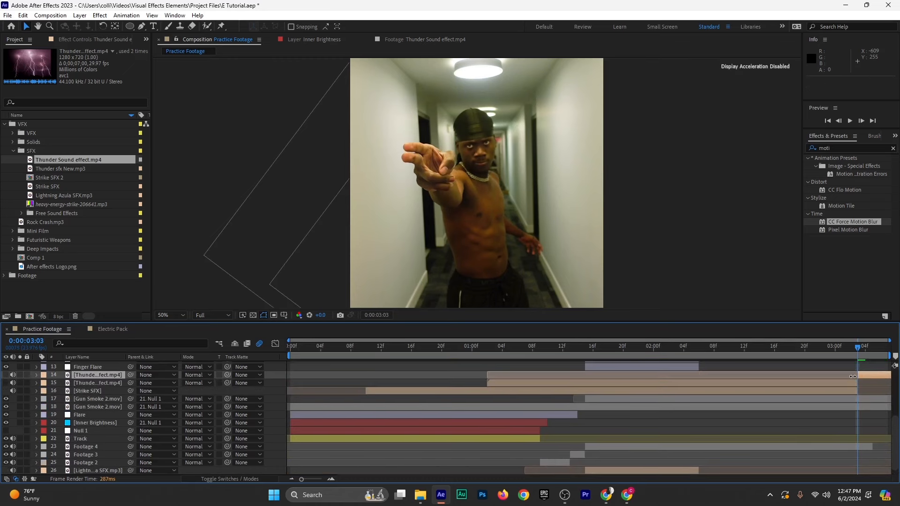
{"action": "key", "text": "Delete"}
Play back the whole composition with its sound effects from the start and return to 0:00:01:14
{"action": "left_click_drag", "start_coordinate": [758, 346], "coordinate": [229, 379]}
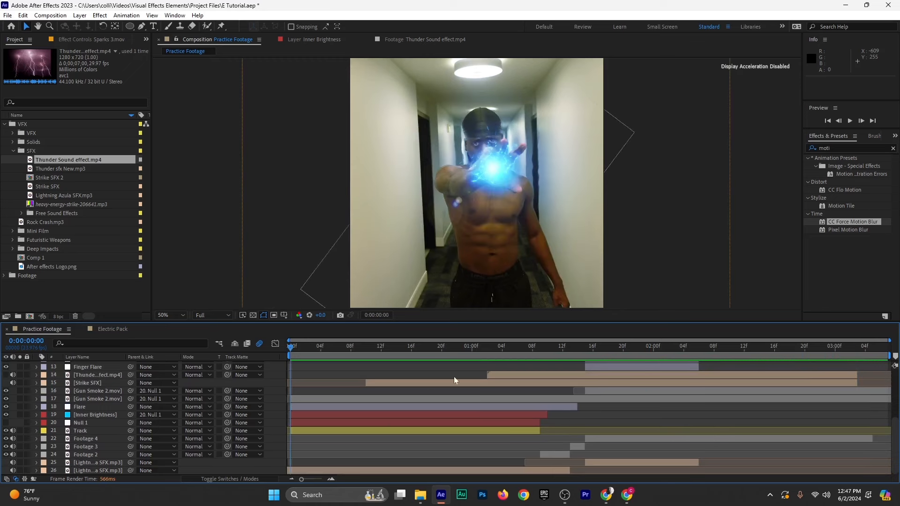
{"action": "key", "text": "space"}
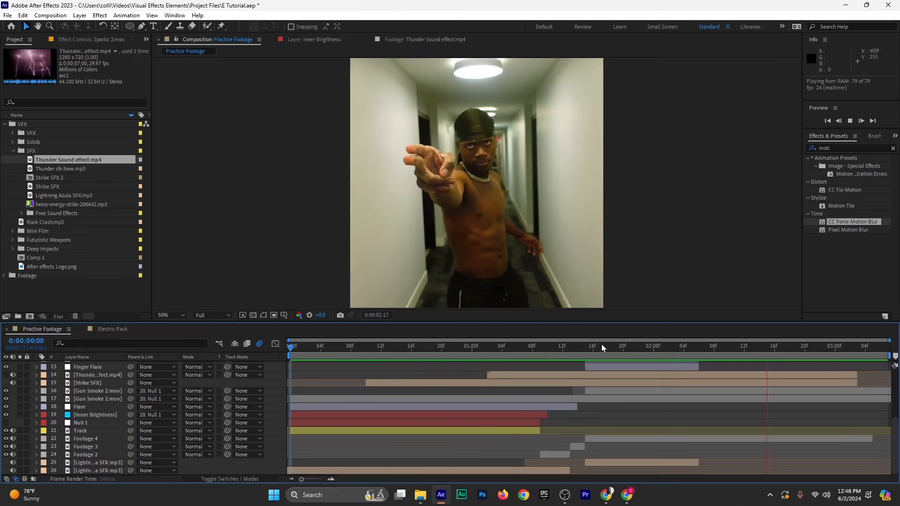
{"action": "left_click", "coordinate": [576, 347]}
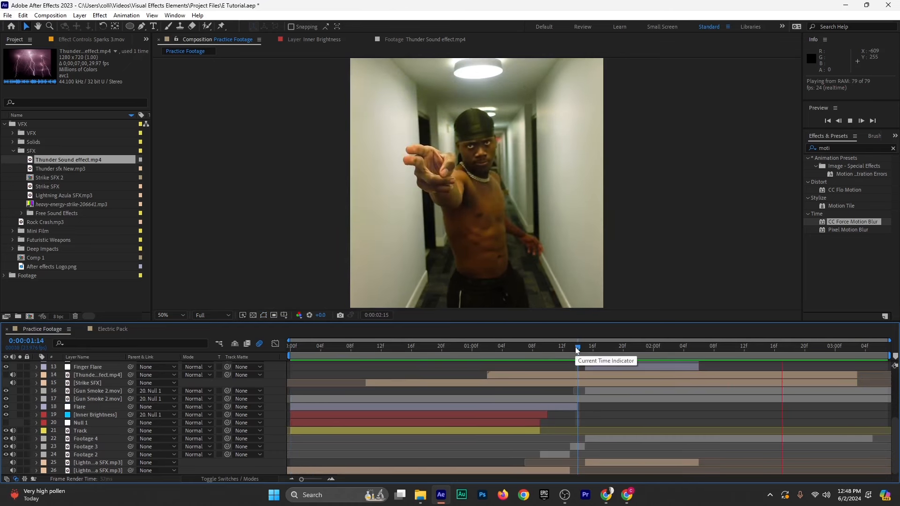
{"action": "key", "text": "space"}
{"action": "key", "text": "space"}
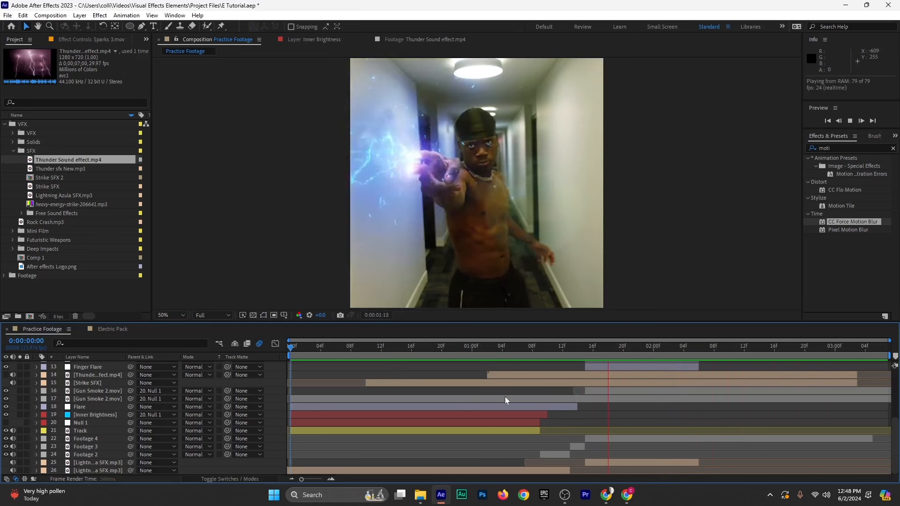
{"action": "left_click", "coordinate": [581, 349]}
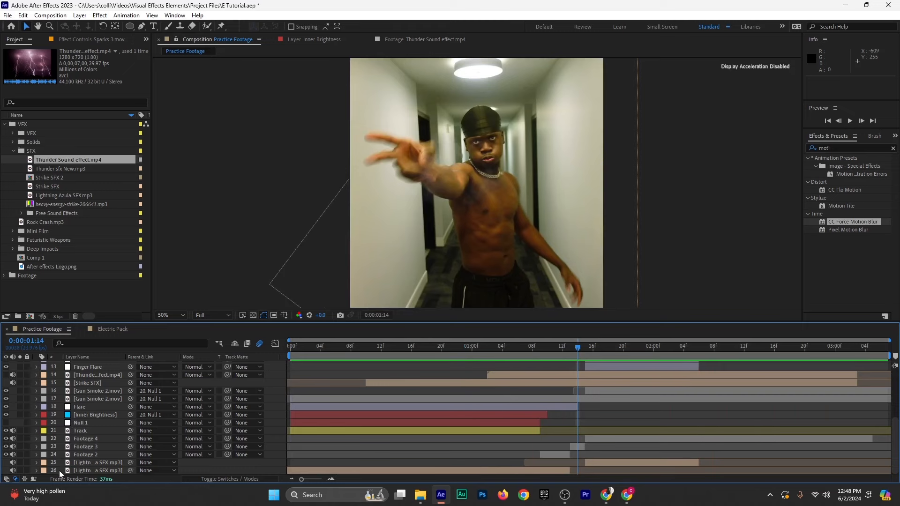
Pre-compose all 26 layers into a new composition named "Tuturial DOne"
{"action": "left_click_drag", "start_coordinate": [59, 470], "coordinate": [715, 131]}
{"action": "scroll", "coordinate": [265, 419], "scroll_direction": "down", "scroll_amount": 5}
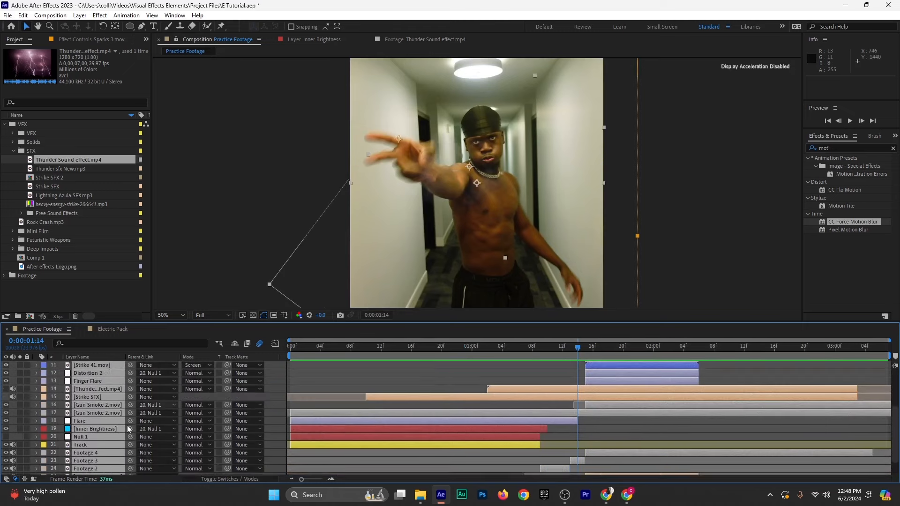
{"action": "right_click", "coordinate": [91, 387]}
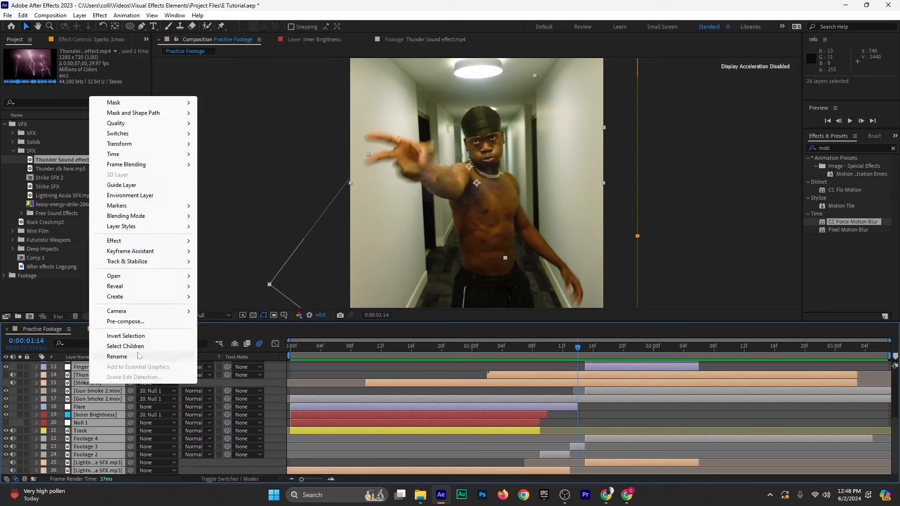
{"action": "left_click", "coordinate": [139, 322]}
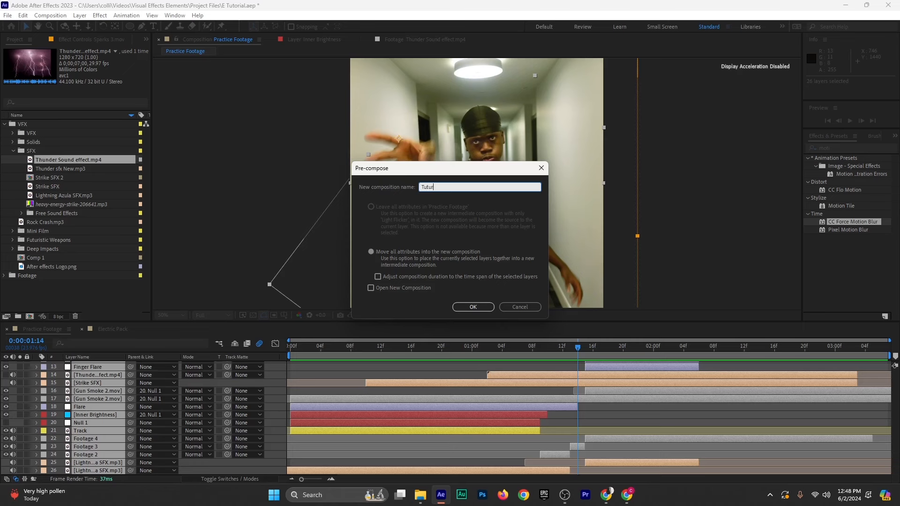
{"action": "type", "text": "ne"}
{"action": "key", "text": "Return"}
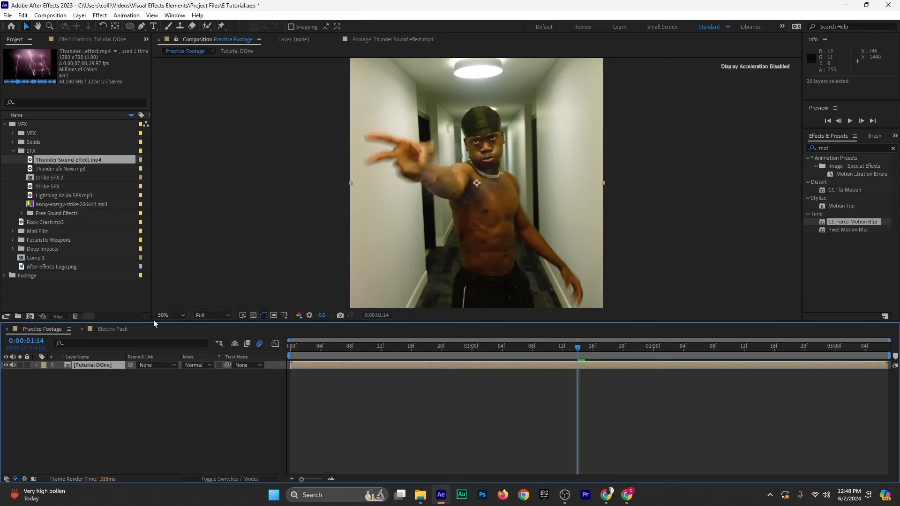
Split the Tuturial DOne layer at the strike's start, 0:00:01:15, and again at 0:00:02:08
{"action": "left_click", "coordinate": [163, 317]}
{"action": "left_click", "coordinate": [184, 163]}
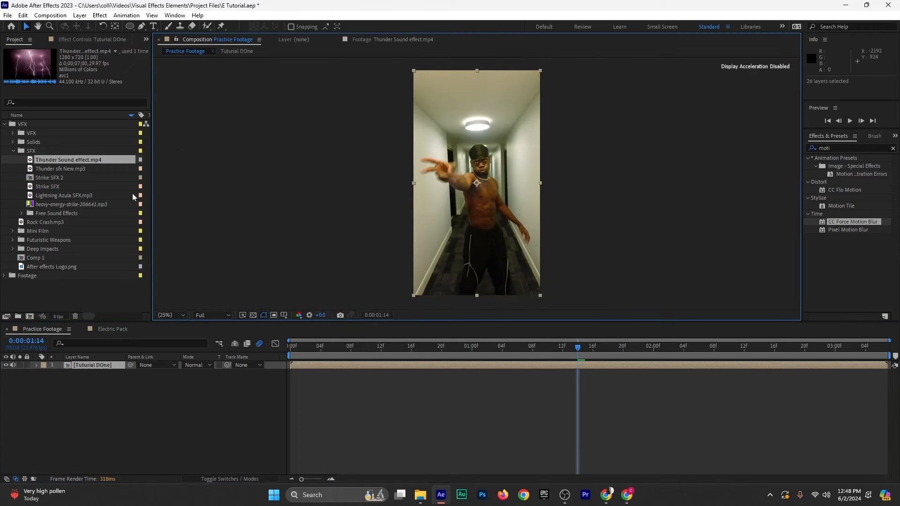
{"action": "left_click_drag", "start_coordinate": [347, 357], "coordinate": [584, 359]}
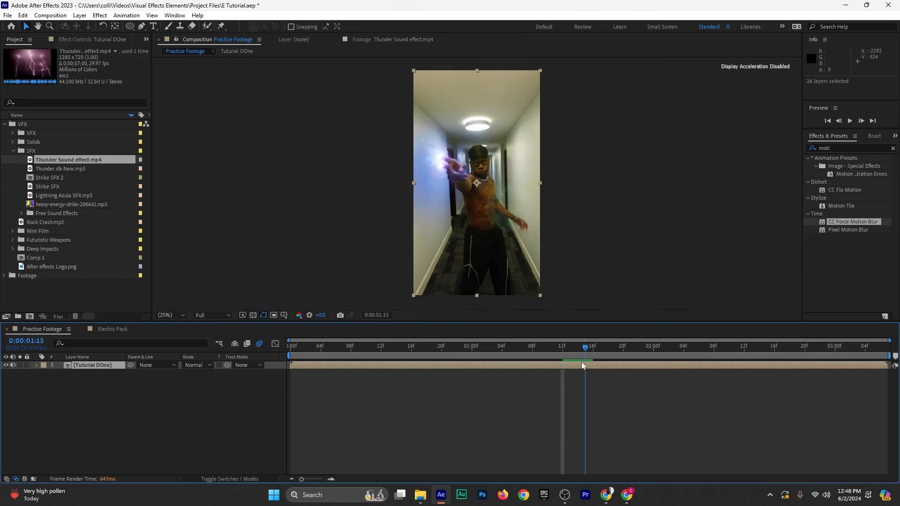
{"action": "left_click", "coordinate": [575, 360]}
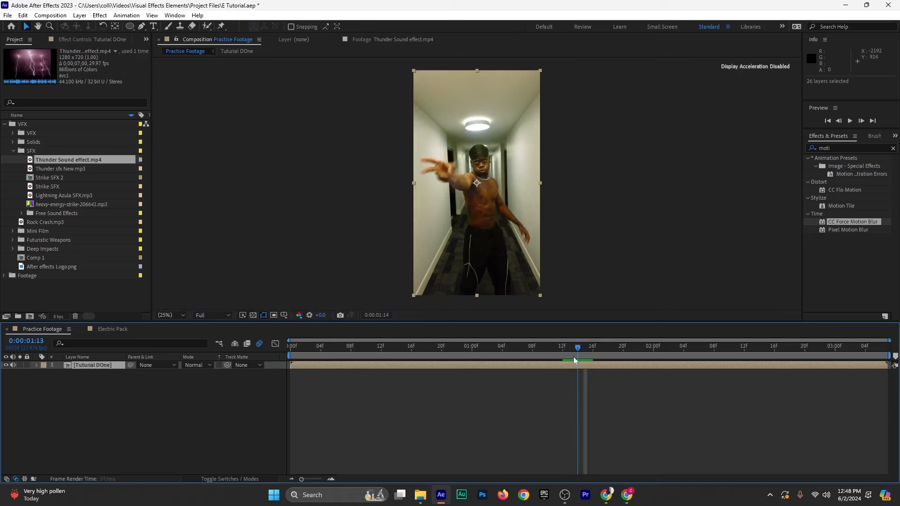
{"action": "left_click_drag", "start_coordinate": [581, 362], "coordinate": [587, 364]}
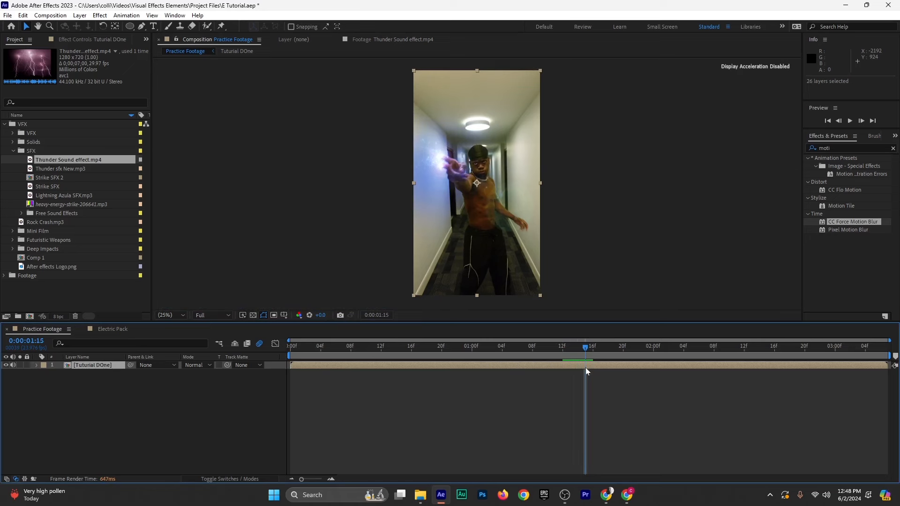
{"action": "key", "text": "ctrl+shift+d"}
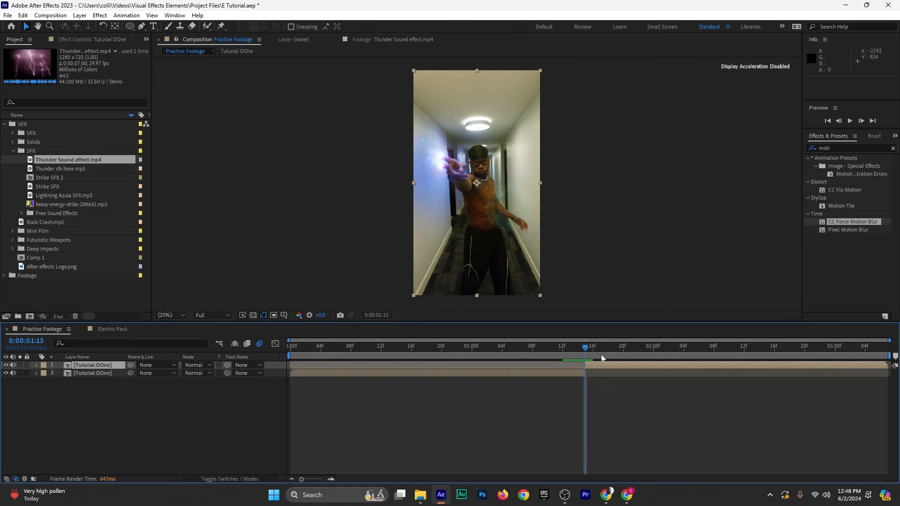
{"action": "left_click_drag", "start_coordinate": [728, 345], "coordinate": [587, 364]}
{"action": "key", "text": "ctrl+shift+d"}
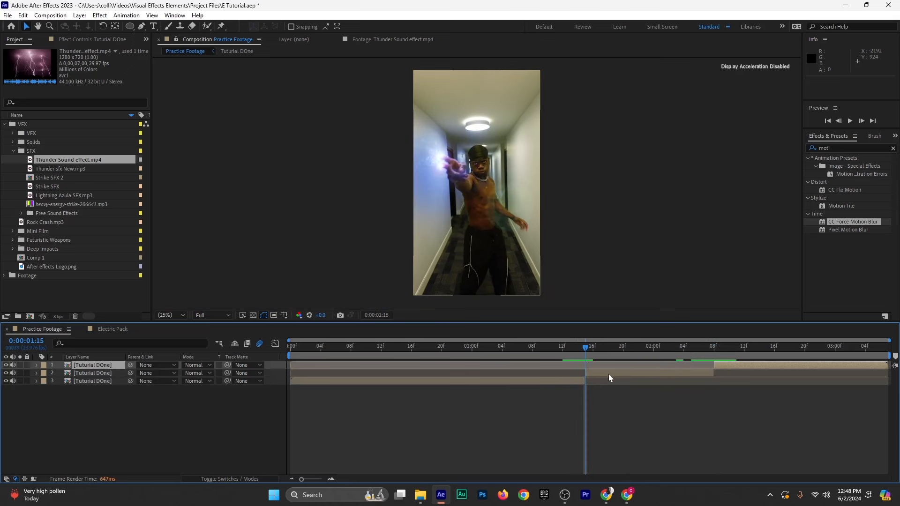
Enable motion blur on the middle Tuturial DOne segment that covers the strike
{"action": "left_click", "coordinate": [609, 375]}
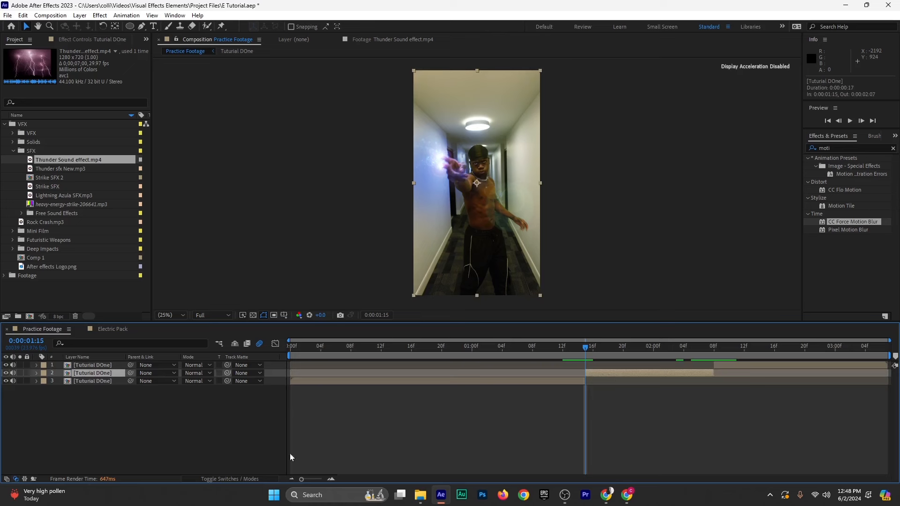
{"action": "left_click", "coordinate": [212, 478]}
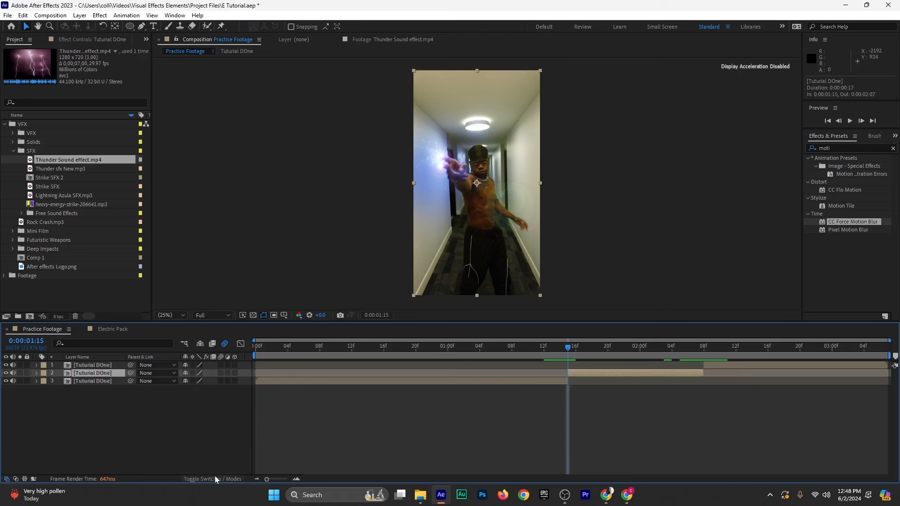
{"action": "left_click", "coordinate": [221, 373]}
Apply Motion Tile to the middle segment with mirrored edges and output width and height of 150
{"action": "left_click_drag", "start_coordinate": [836, 206], "coordinate": [612, 374]}
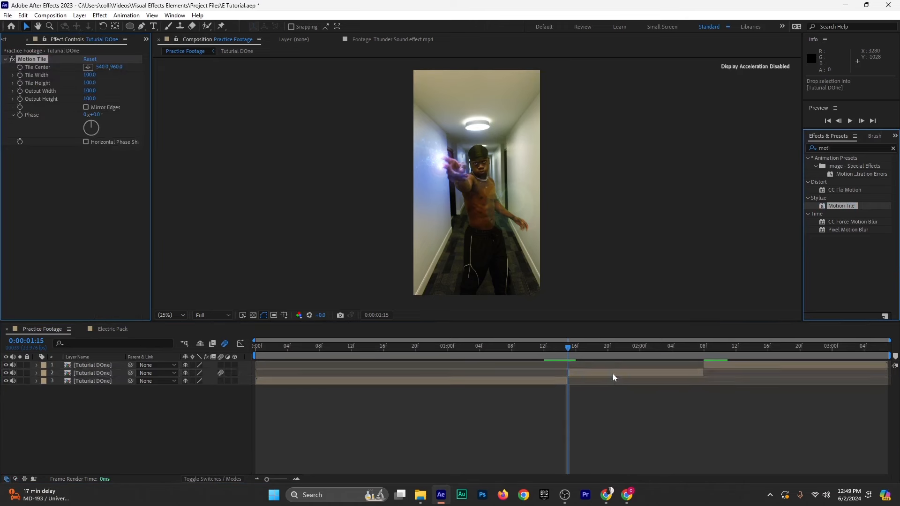
{"action": "left_click", "coordinate": [87, 91]}
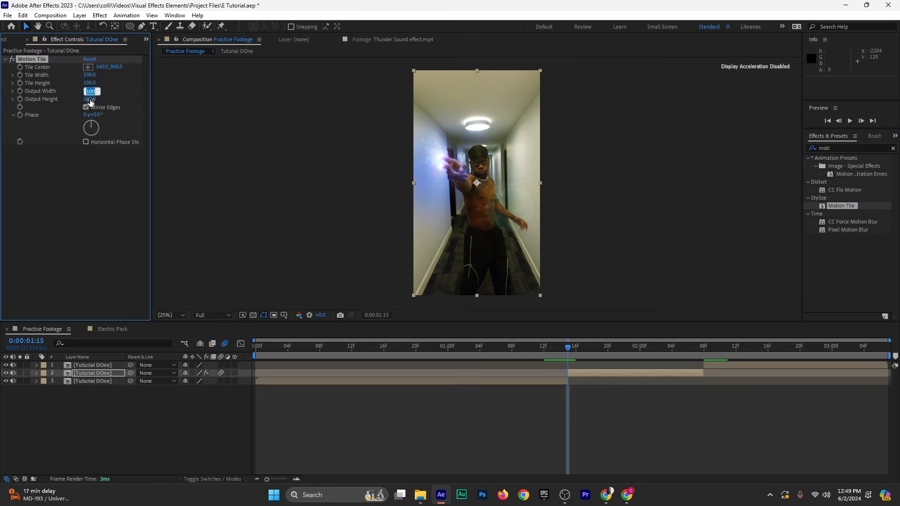
{"action": "type", "text": "150"}
{"action": "left_click", "coordinate": [90, 99]}
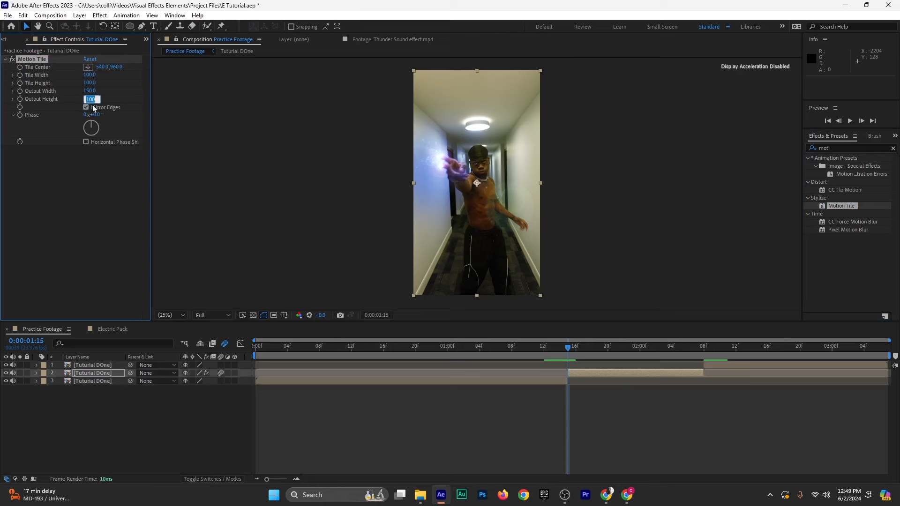
{"action": "left_click", "coordinate": [120, 92]}
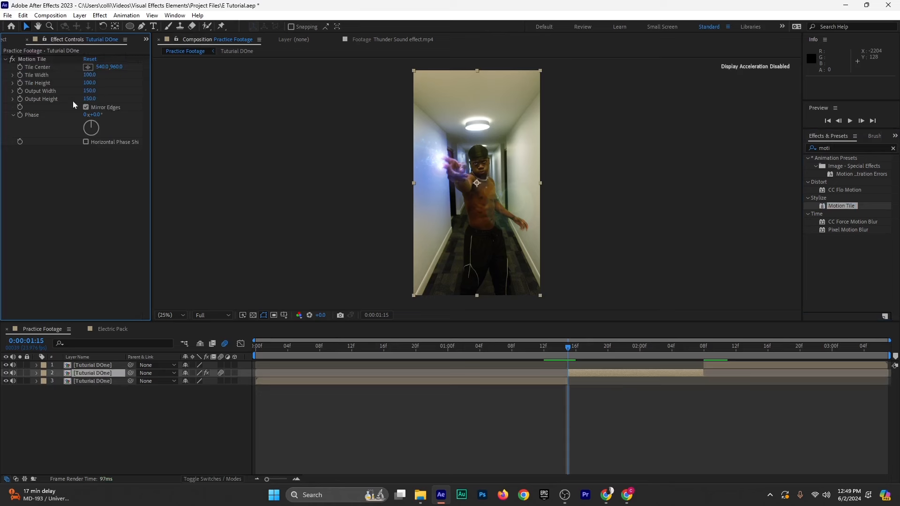
{"action": "left_click", "coordinate": [5, 59]}
Apply the Wiggle - position preset to the middle segment with wiggle speed 33 and wiggle amount 15 pixels
{"action": "left_click", "coordinate": [860, 147]}
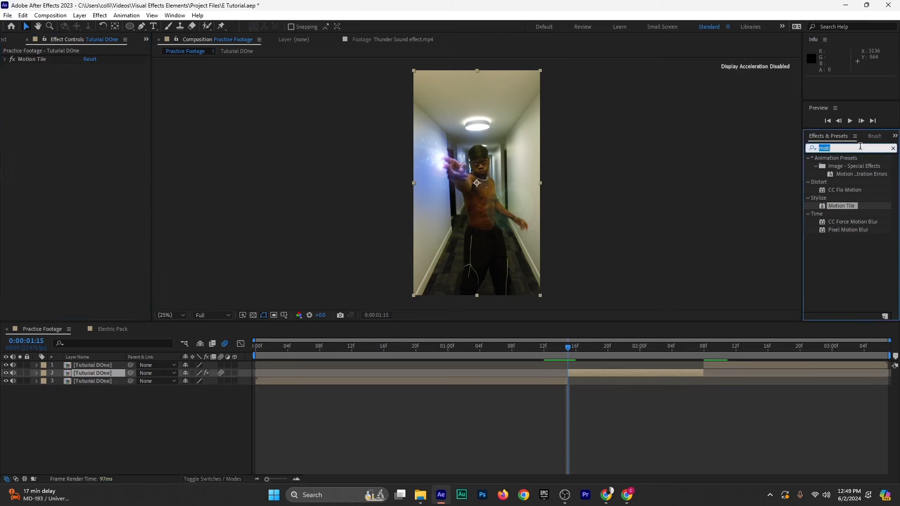
{"action": "type", "text": "wiggle"}
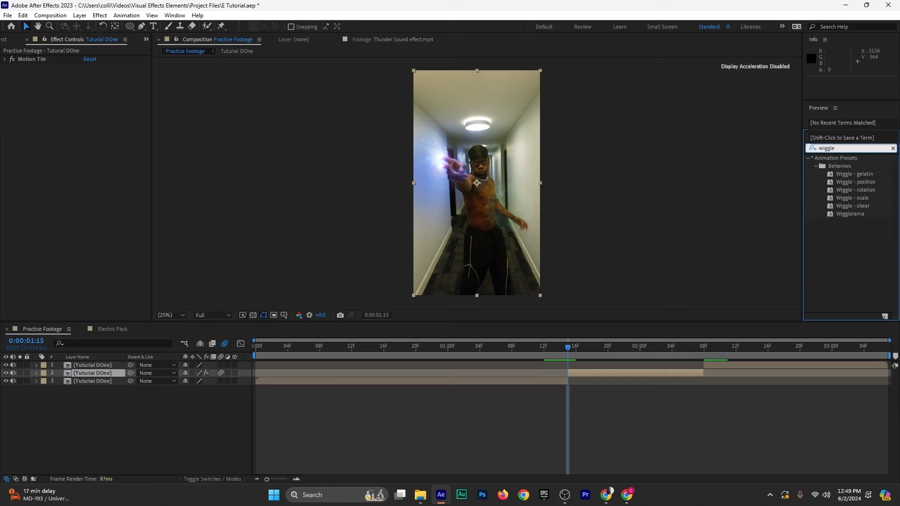
{"action": "left_click_drag", "start_coordinate": [870, 179], "coordinate": [583, 372]}
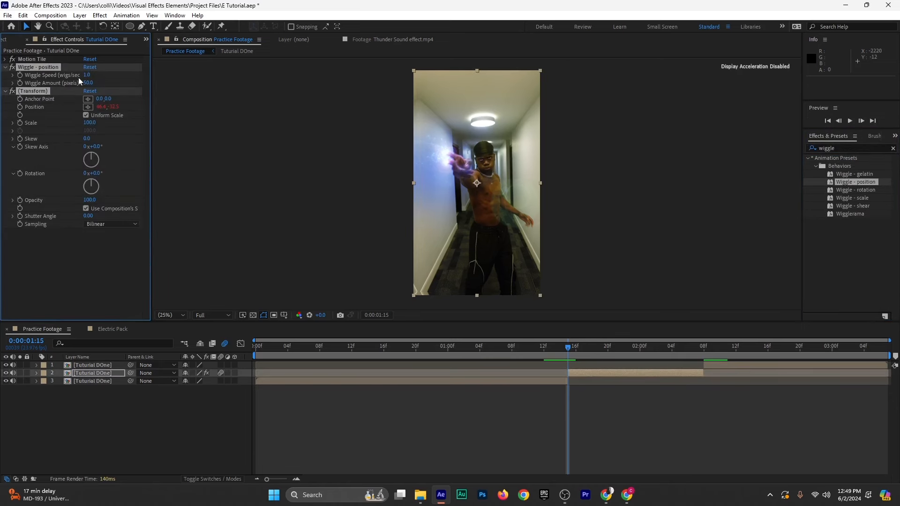
{"action": "mouse_move", "coordinate": [87, 75]}
{"action": "left_mouse_down"}
{"action": "mouse_move", "coordinate": [103, 75]}
{"action": "mouse_move", "coordinate": [80, 90]}
{"action": "left_mouse_up"}
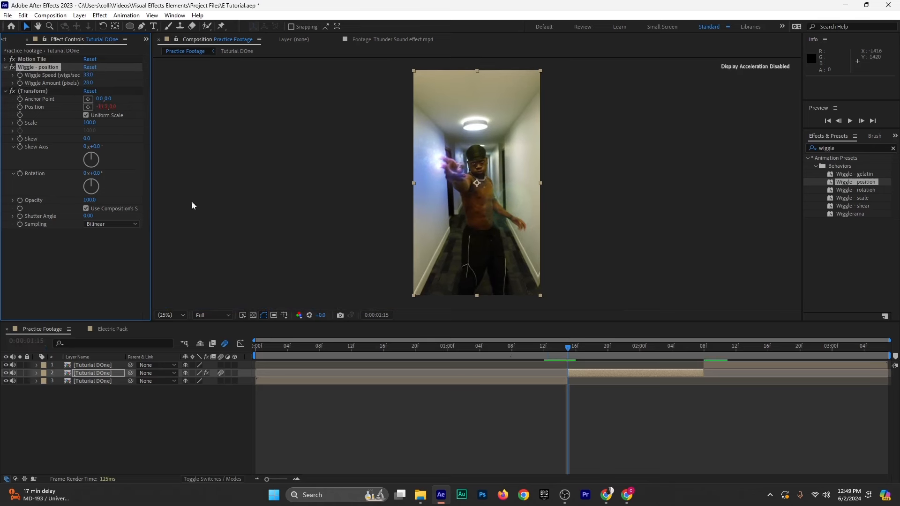
{"action": "left_click", "coordinate": [87, 83]}
{"action": "type", "text": "15"}
{"action": "key", "text": "Return"}
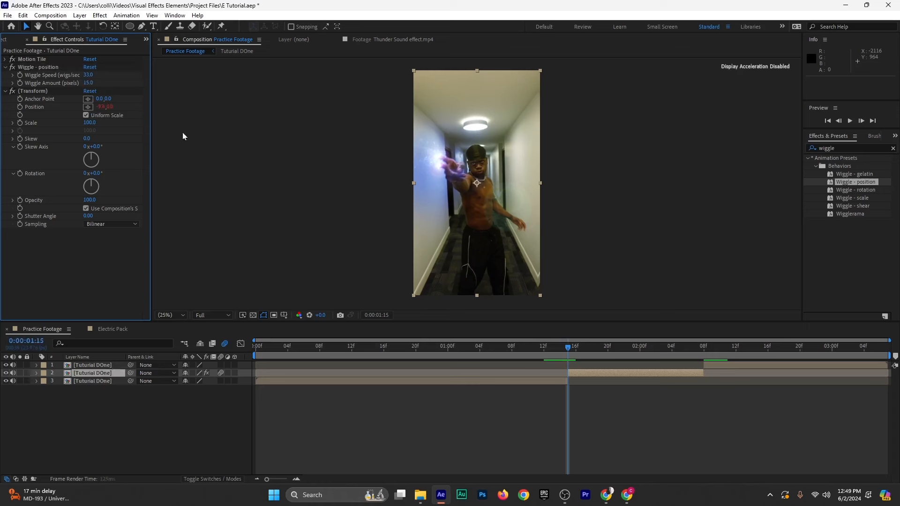
Play back the strike's camera shake from 0:00:01:13 and return to the composition's start
{"action": "left_click", "coordinate": [549, 352]}
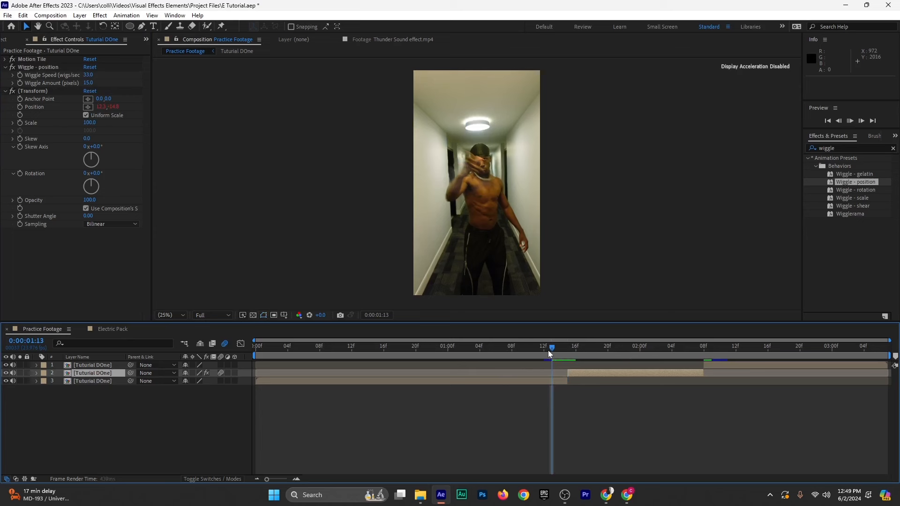
{"action": "key", "text": "space"}
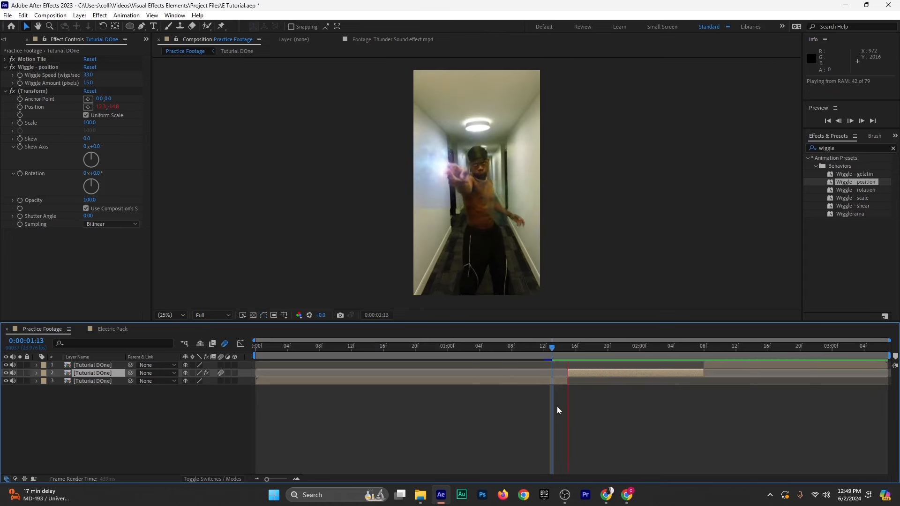
{"action": "left_click", "coordinate": [561, 350]}
{"action": "key", "text": "space"}
{"action": "left_click_drag", "start_coordinate": [561, 350], "coordinate": [161, 381]}
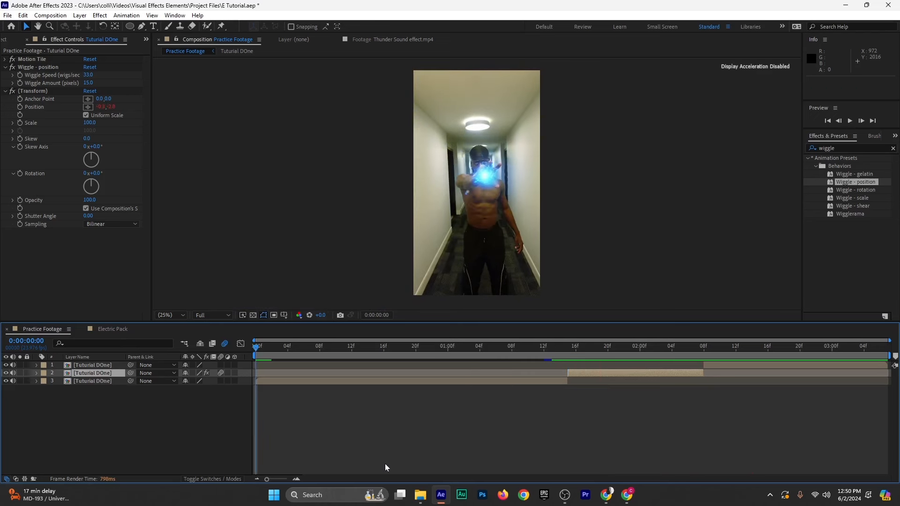
Save the project and play back the shaken lightning strike from the composition's start
{"action": "key", "text": "ctrl+s"}
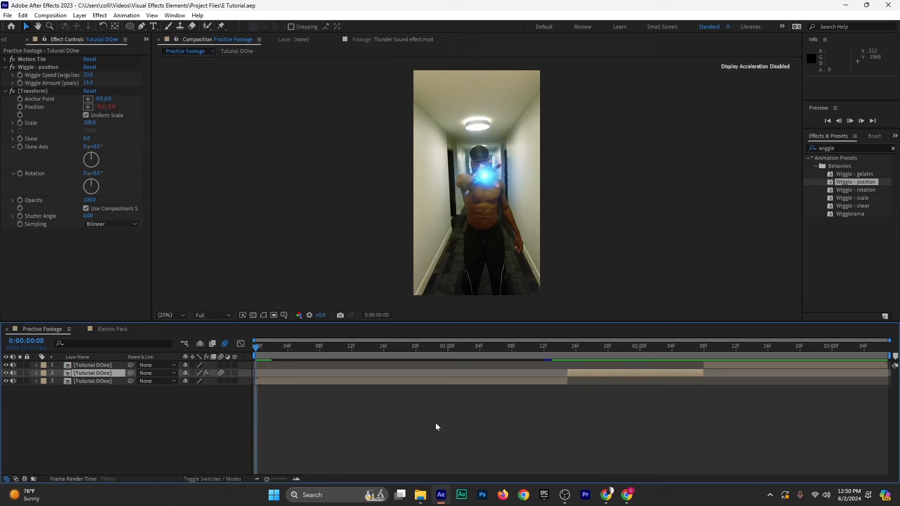
{"action": "key", "text": "space"}
{"action": "key", "text": "space"}
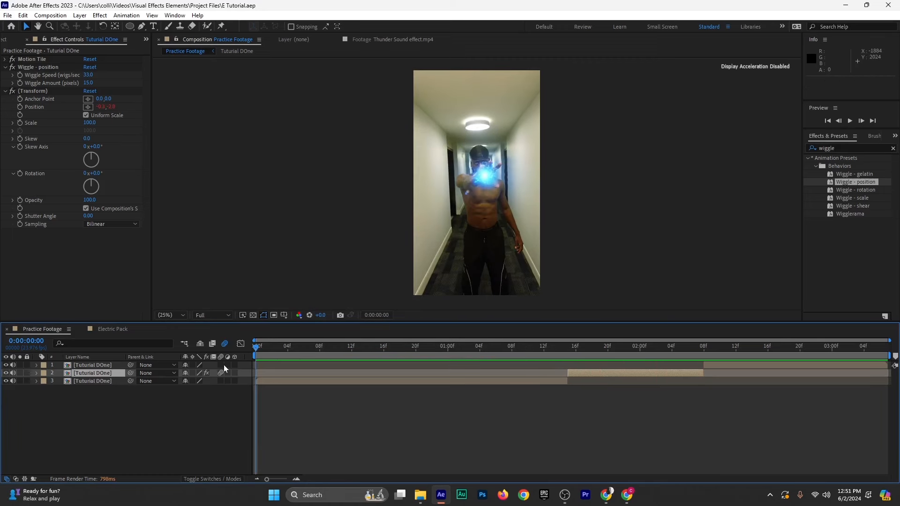
{"action": "left_click", "coordinate": [221, 373]}
{"action": "key", "text": "space"}
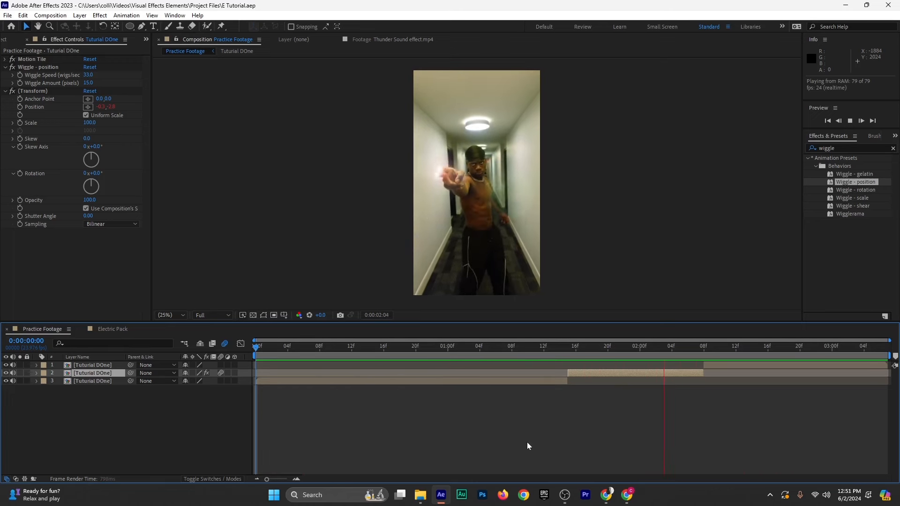
{"action": "key", "text": "space"}
{"action": "left_click_drag", "start_coordinate": [459, 370], "coordinate": [249, 422]}
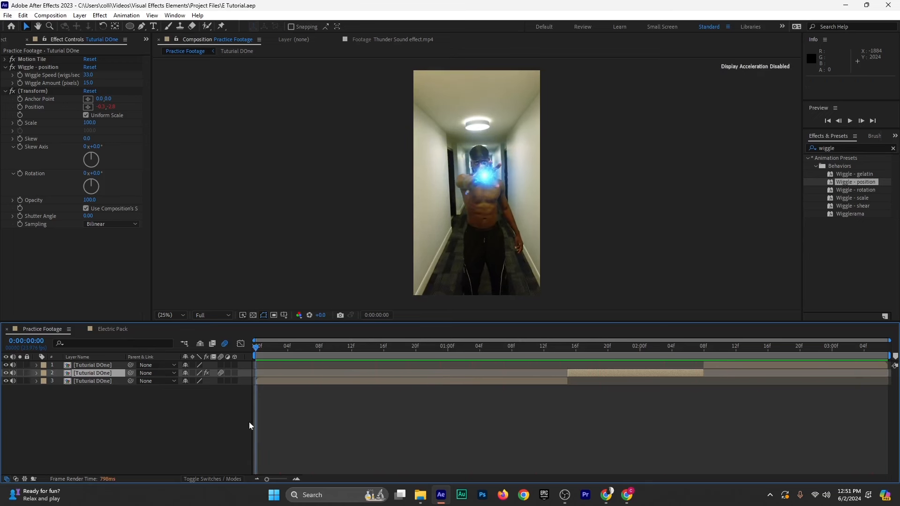
Add a new adjustment layer above the three Tuturial DOne segments in the Practice Footage composition
{"action": "right_click", "coordinate": [155, 418]}
{"action": "left_click", "coordinate": [116, 387]}
{"action": "right_click", "coordinate": [116, 387]}
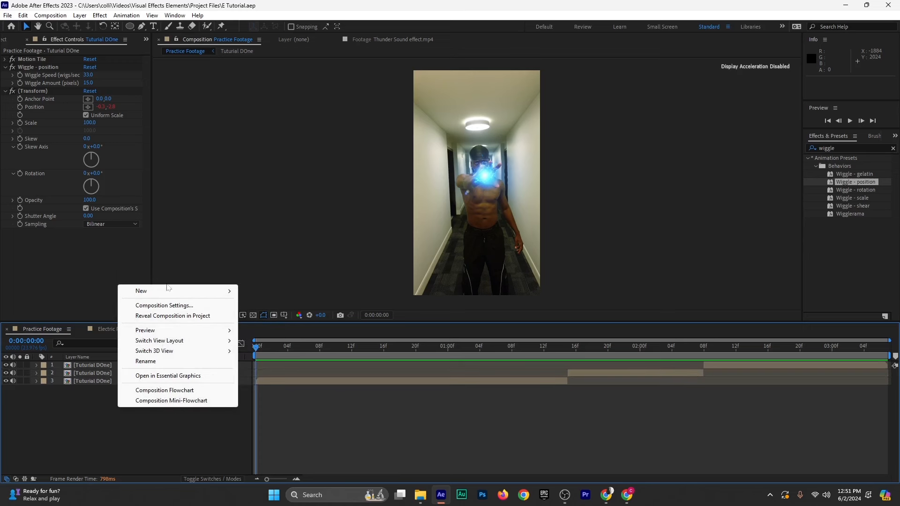
{"action": "mouse_move", "coordinate": [164, 292]}
{"action": "left_click", "coordinate": [275, 368]}
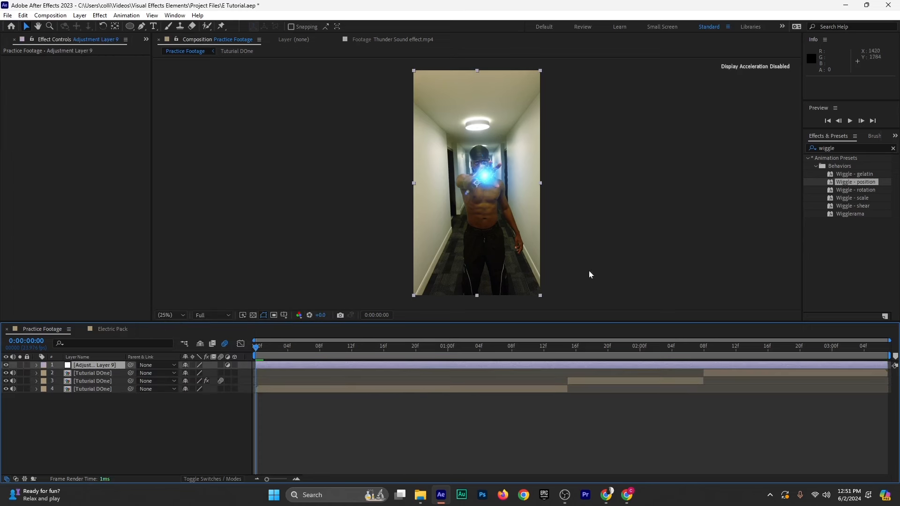
Find the Lumetri Color effect and apply it to the new adjustment layer
{"action": "left_click", "coordinate": [863, 147]}
{"action": "type", "text": "lume"}
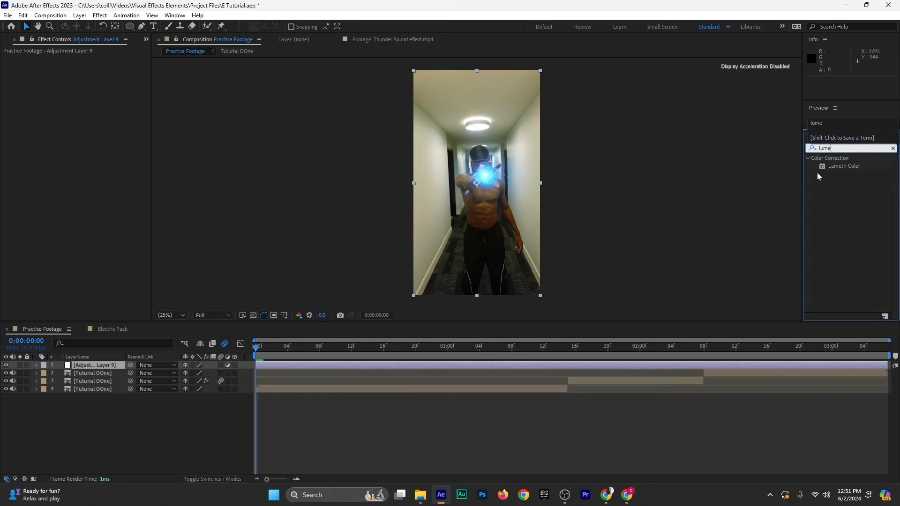
{"action": "left_click_drag", "start_coordinate": [842, 166], "coordinate": [380, 365]}
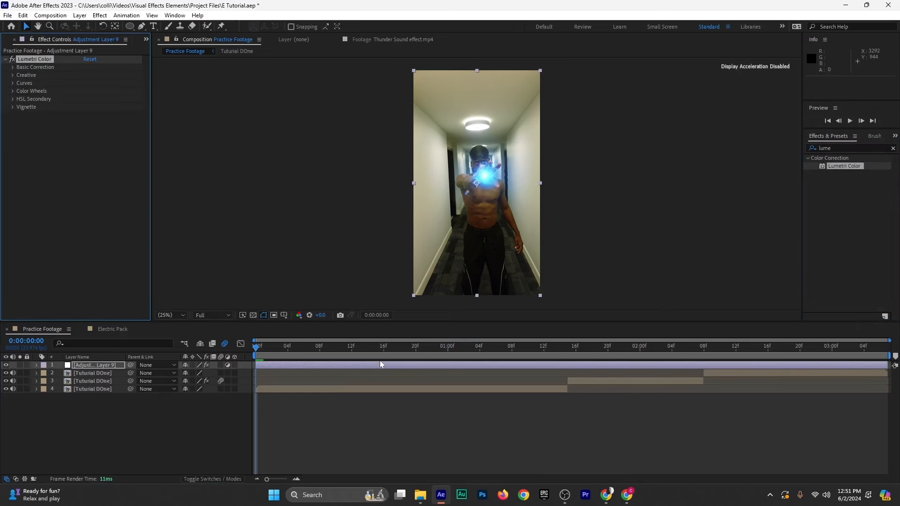
Try the Fuji F125 Kodak 2395 creative look in Lumetri Color and preview the graded strike
{"action": "left_click", "coordinate": [15, 76]}
{"action": "left_click", "coordinate": [96, 92]}
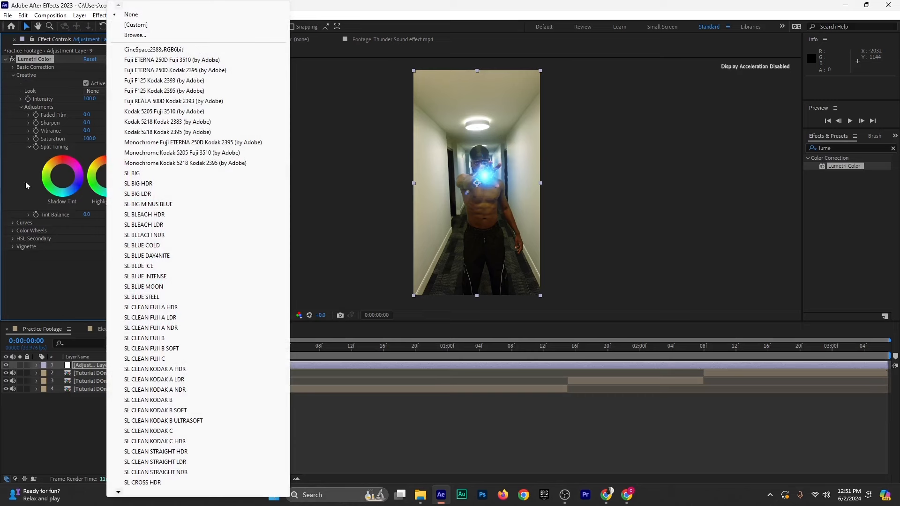
{"action": "left_click", "coordinate": [29, 164]}
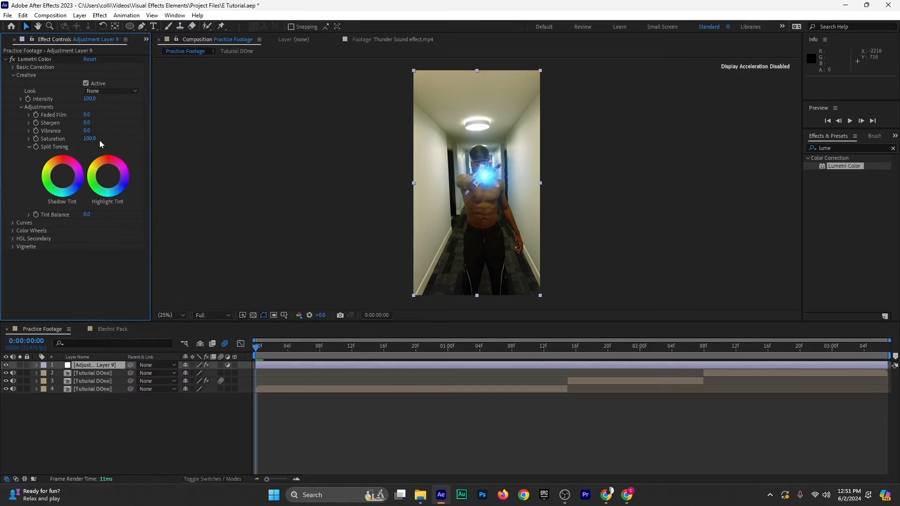
{"action": "left_click", "coordinate": [115, 92]}
{"action": "left_click", "coordinate": [118, 94]}
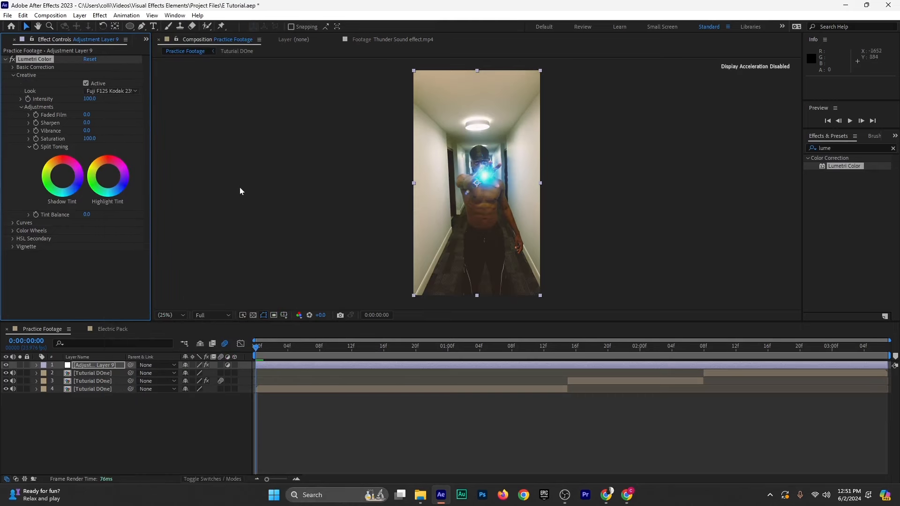
{"action": "key", "text": "space"}
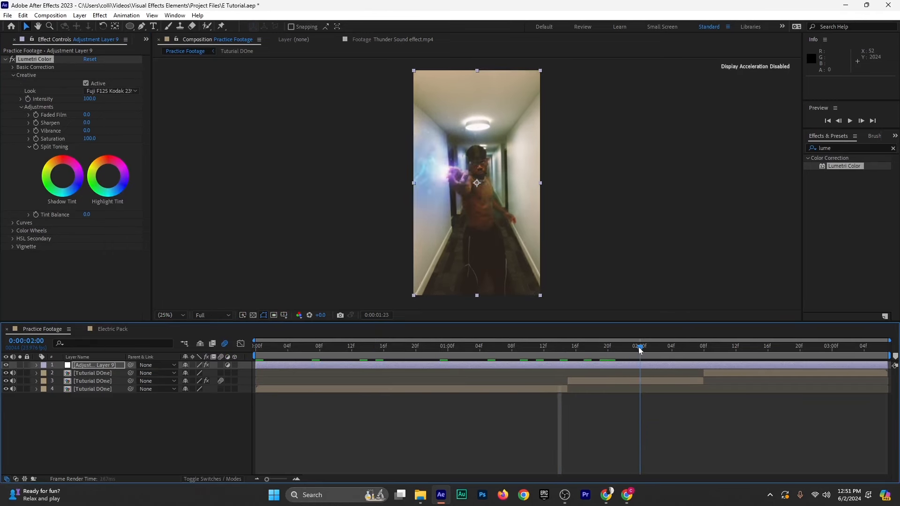
{"action": "left_click", "coordinate": [511, 348]}
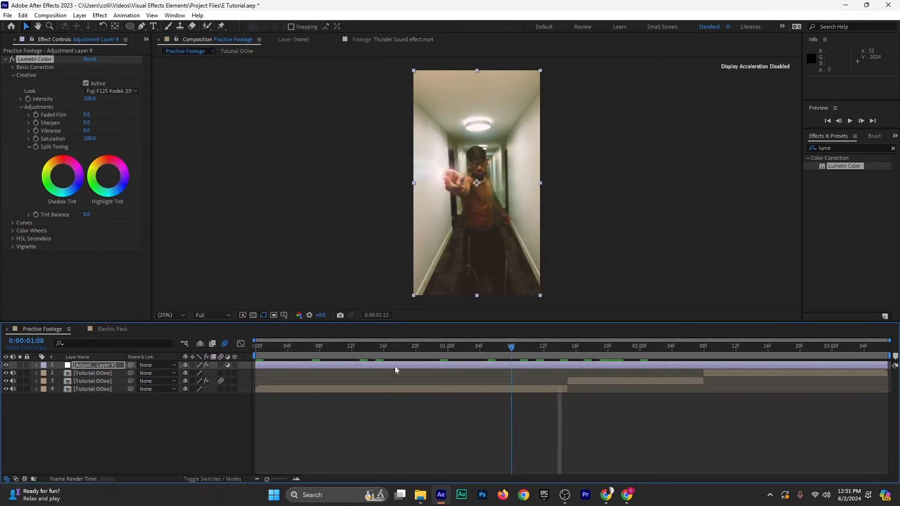
Try other Lumetri looks, including Fuji REALA 500D Kodak 2393, Monochrome Kodak 5205 Fuji 3510 and Fuji ETERNA 250D Kodak 2395
{"action": "left_click", "coordinate": [104, 91]}
{"action": "left_click", "coordinate": [143, 105]}
{"action": "left_click", "coordinate": [128, 90]}
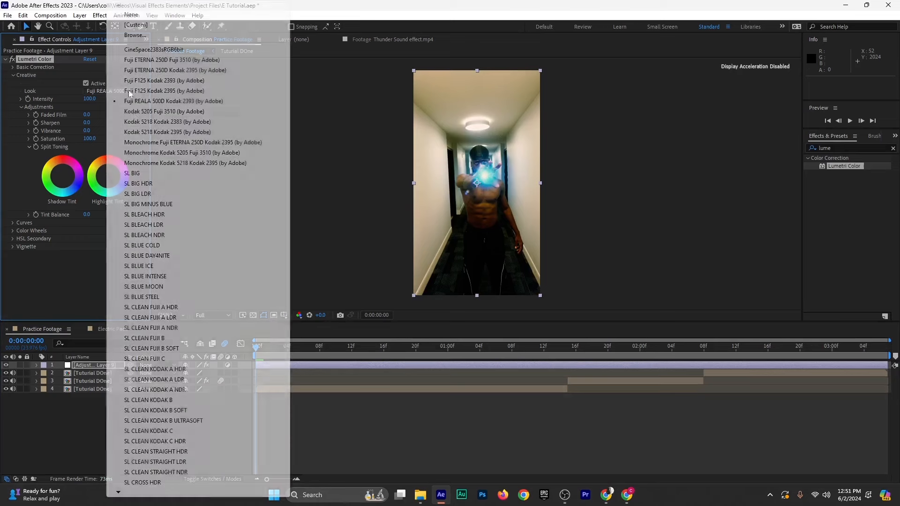
{"action": "left_click", "coordinate": [139, 153]}
{"action": "left_click", "coordinate": [120, 92]}
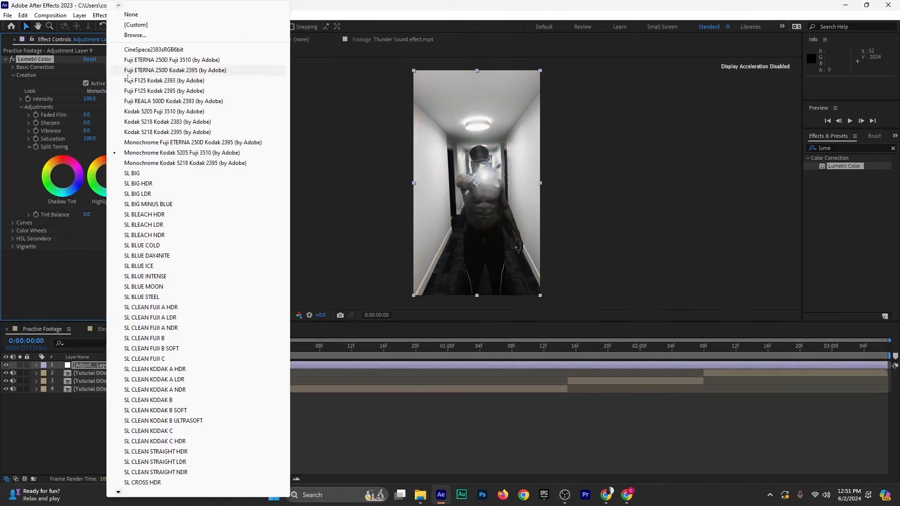
{"action": "left_click", "coordinate": [127, 56]}
{"action": "left_click", "coordinate": [125, 93]}
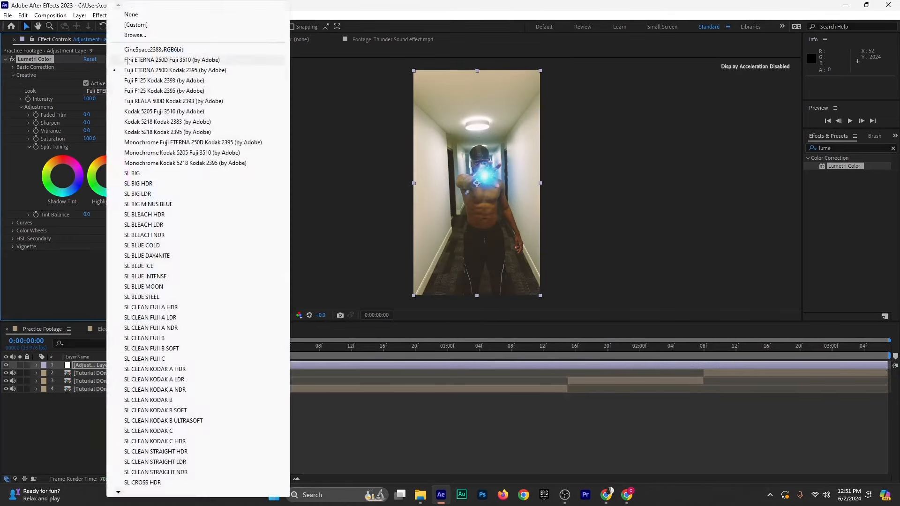
{"action": "left_click", "coordinate": [131, 61]}
{"action": "left_click", "coordinate": [124, 94]}
{"action": "left_click", "coordinate": [124, 94]}
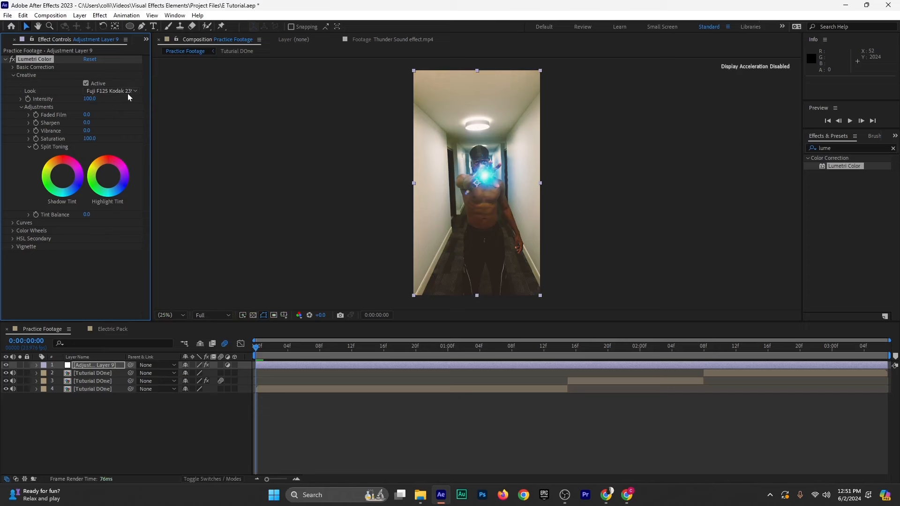
{"action": "left_click", "coordinate": [128, 94]}
{"action": "left_click", "coordinate": [129, 92]}
Set the Lumetri creative look to SL CLEAN FUJI A HDR and compare the grade with the ungraded image
{"action": "left_click", "coordinate": [118, 90]}
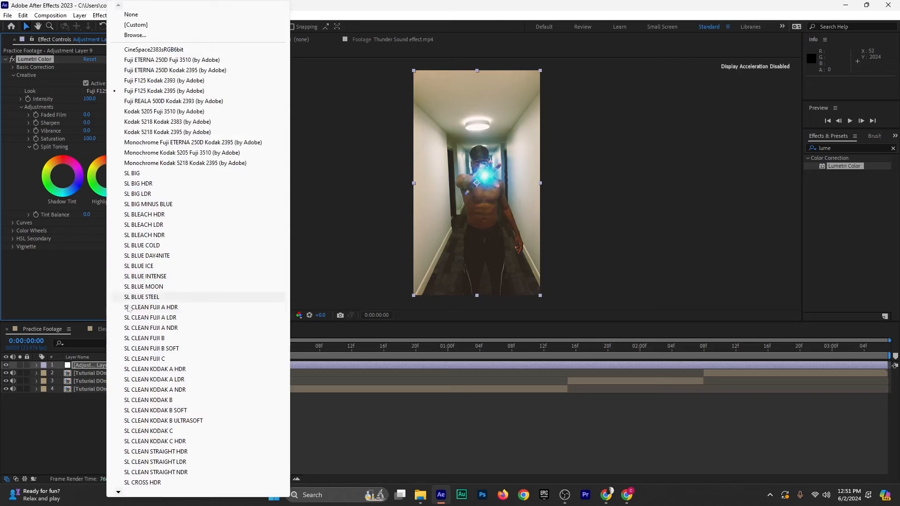
{"action": "left_click", "coordinate": [130, 298]}
{"action": "scroll", "coordinate": [463, 157], "scroll_direction": "up", "scroll_amount": 4}
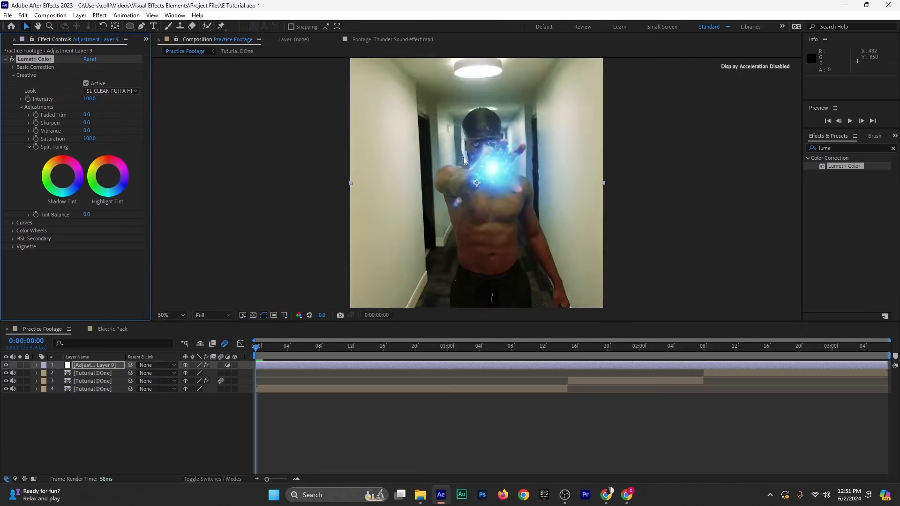
{"action": "left_click", "coordinate": [12, 59]}
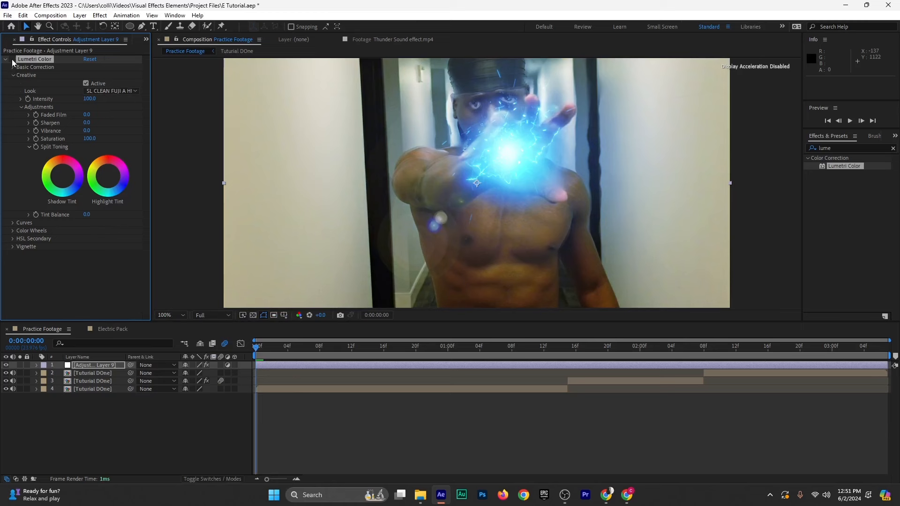
{"action": "left_click", "coordinate": [5, 60]}
Apply the Noise effect to the adjustment layer and set the amount of noise to 6%
{"action": "left_click", "coordinate": [842, 150]}
{"action": "double_click", "coordinate": [843, 148]}
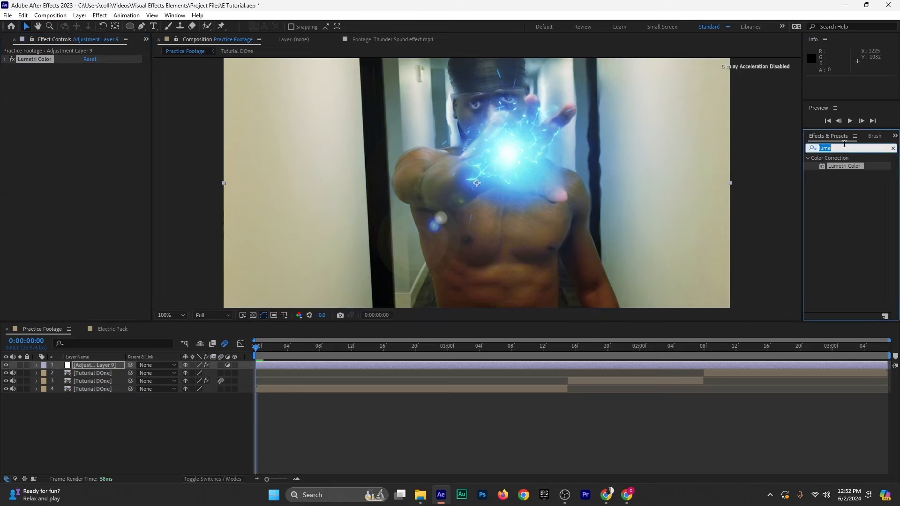
{"action": "type", "text": "noise"}
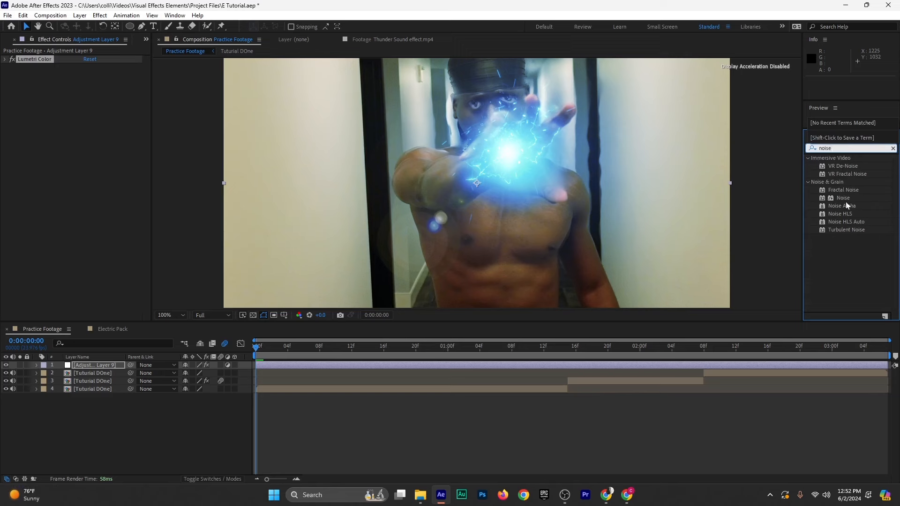
{"action": "left_click_drag", "start_coordinate": [843, 200], "coordinate": [399, 365]}
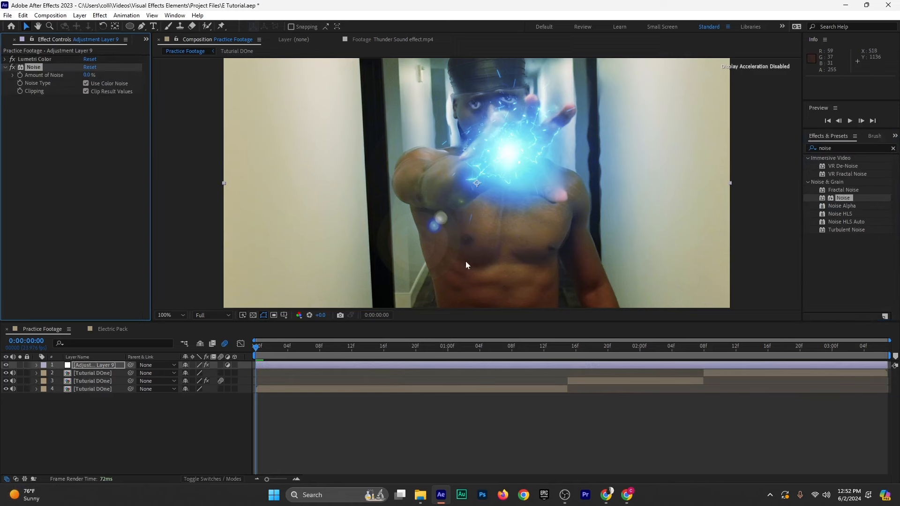
{"action": "left_click", "coordinate": [86, 74]}
{"action": "key", "text": "Return"}
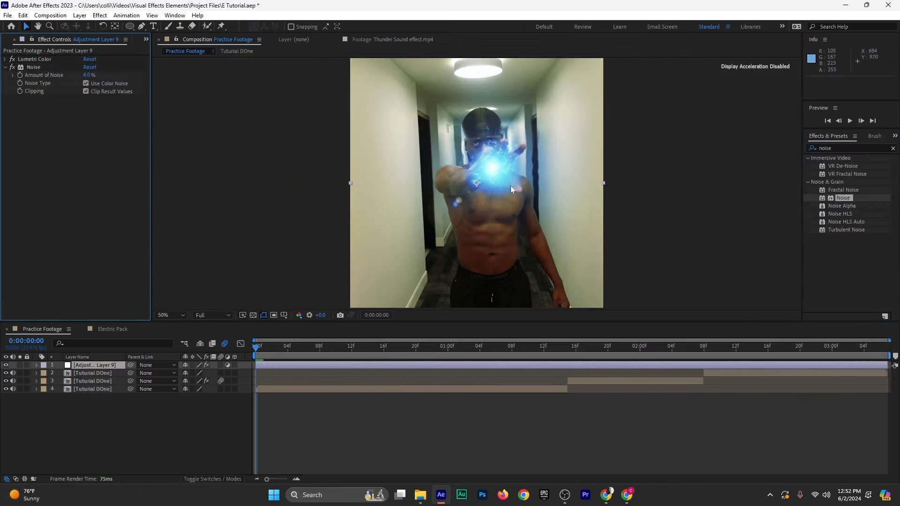
Examine the grain up close around the face and walls with the Noise effect off and on
{"action": "key", "text": "period"}
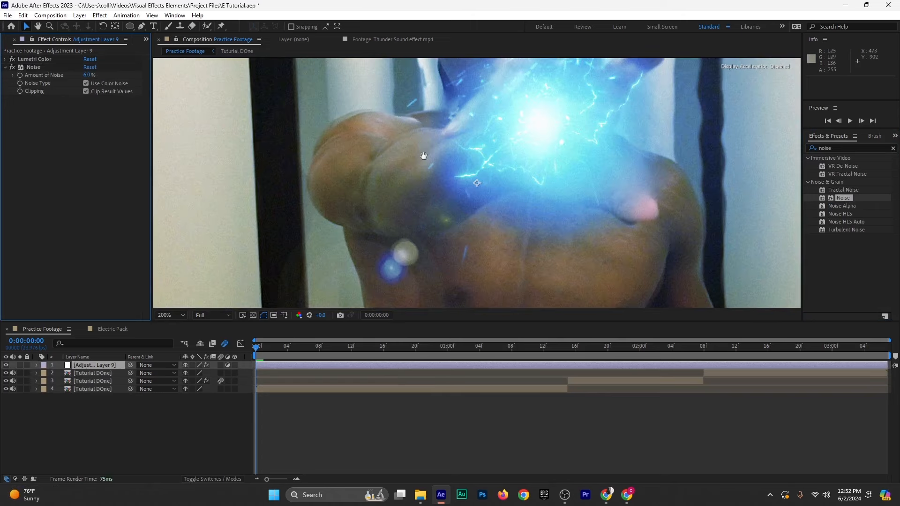
{"action": "left_click_drag", "start_coordinate": [424, 156], "coordinate": [375, 223]}
{"action": "scroll", "coordinate": [408, 210], "scroll_direction": "up", "scroll_amount": 1}
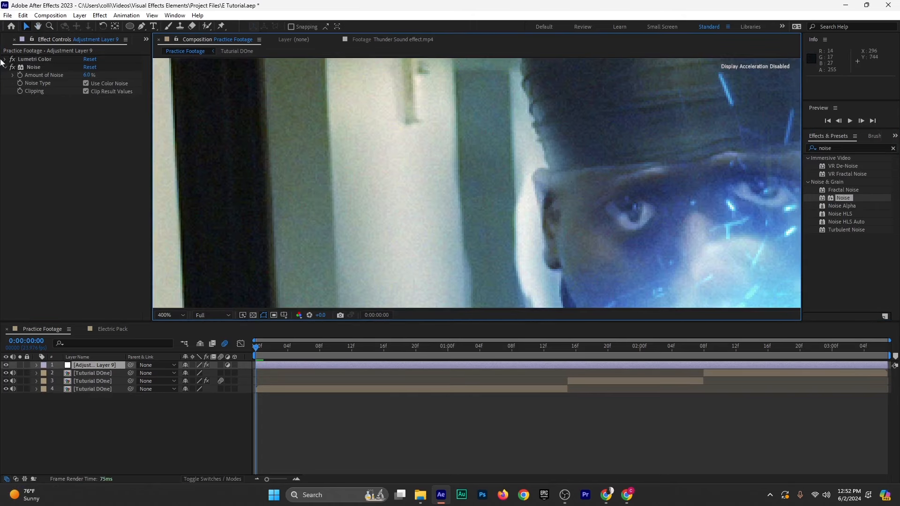
{"action": "left_click", "coordinate": [12, 68]}
{"action": "left_click", "coordinate": [12, 68]}
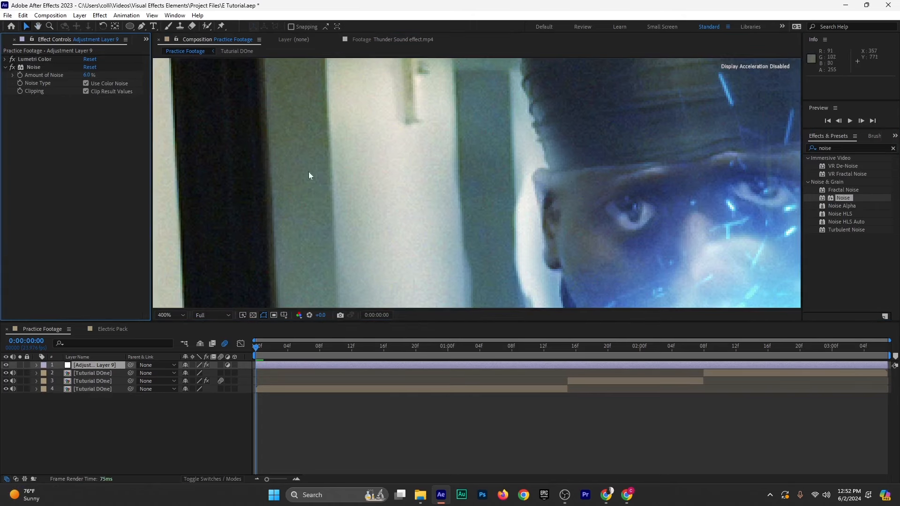
{"action": "scroll", "coordinate": [455, 136], "scroll_direction": "down", "scroll_amount": 5}
{"action": "scroll", "coordinate": [504, 149], "scroll_direction": "up", "scroll_amount": 4}
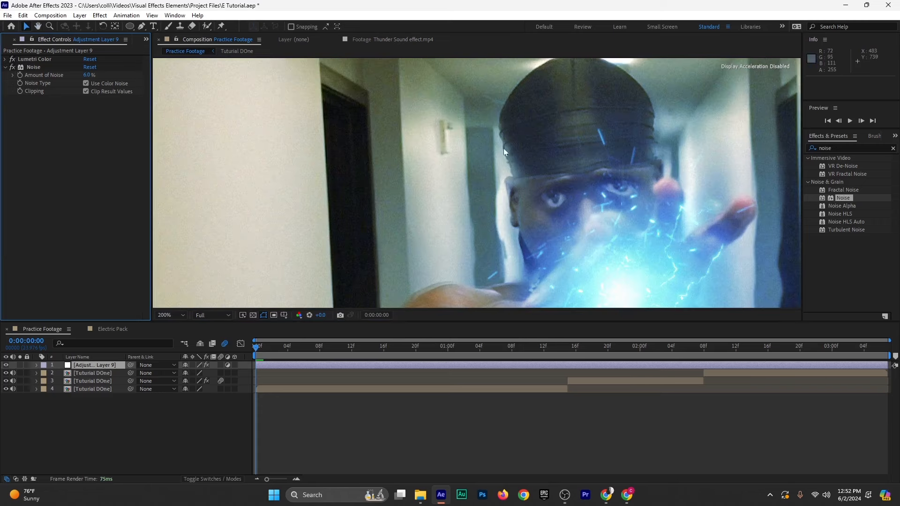
{"action": "scroll", "coordinate": [474, 134], "scroll_direction": "down", "scroll_amount": 2}
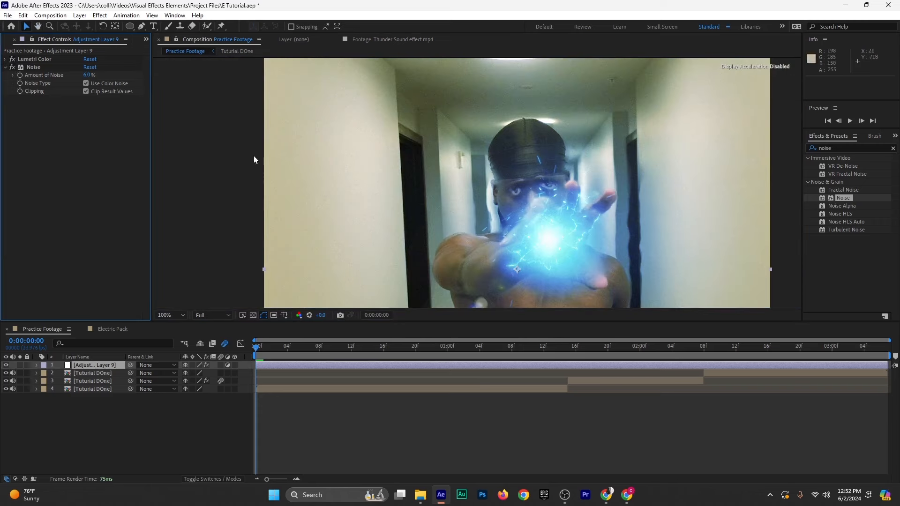
Set the adjustment layer's amount of noise to 8% and return to the composition's start
{"action": "left_click", "coordinate": [88, 75]}
{"action": "type", "text": "8"}
{"action": "key", "text": "Return"}
{"action": "scroll", "coordinate": [499, 170], "scroll_direction": "down", "scroll_amount": 3}
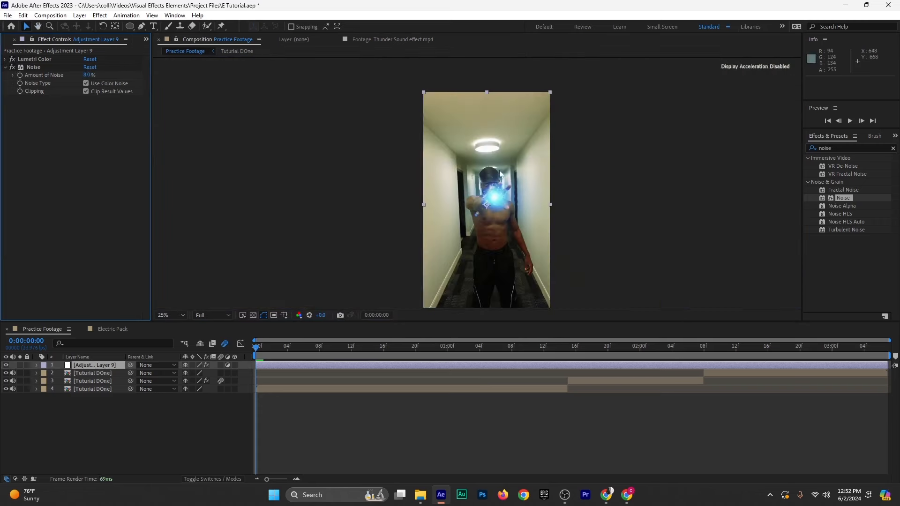
{"action": "scroll", "coordinate": [466, 200], "scroll_direction": "up", "scroll_amount": 1}
{"action": "left_click_drag", "start_coordinate": [261, 347], "coordinate": [220, 365]}
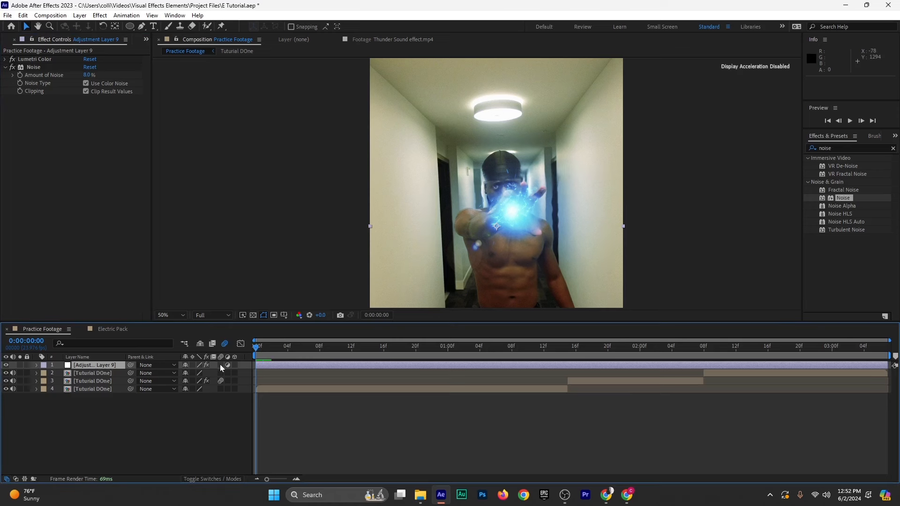